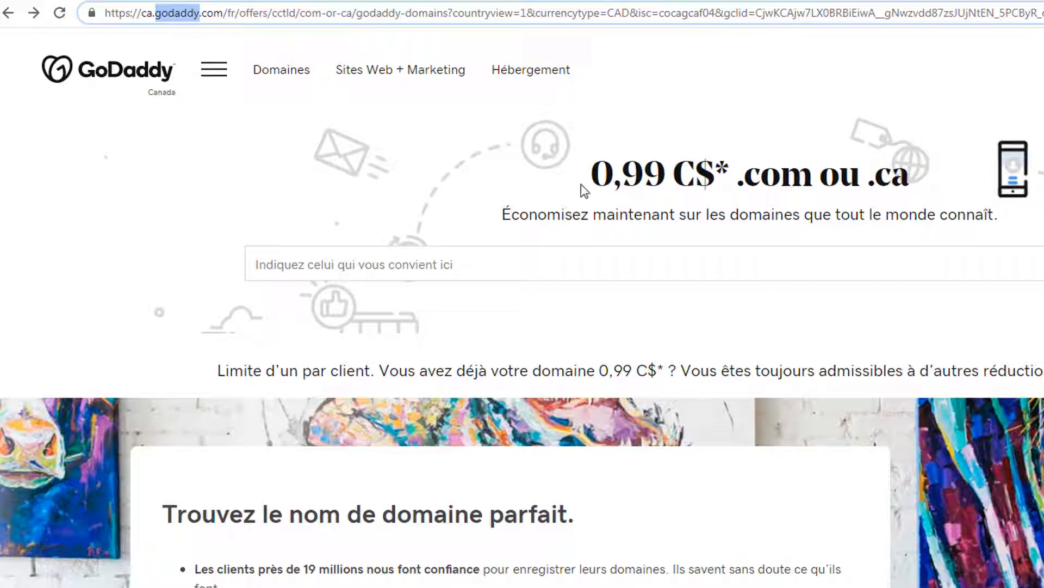
- Point out the .com and .ca offer and its 0,99 C$ price in GoDaddy's headline
left_click_drag(739, 182, 897, 180)
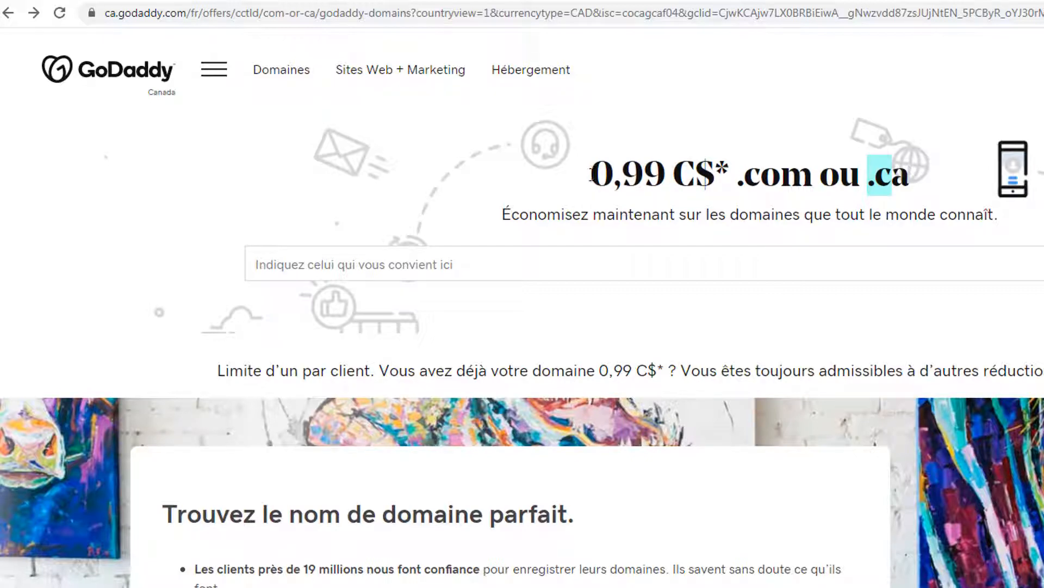
left_click(589, 188)
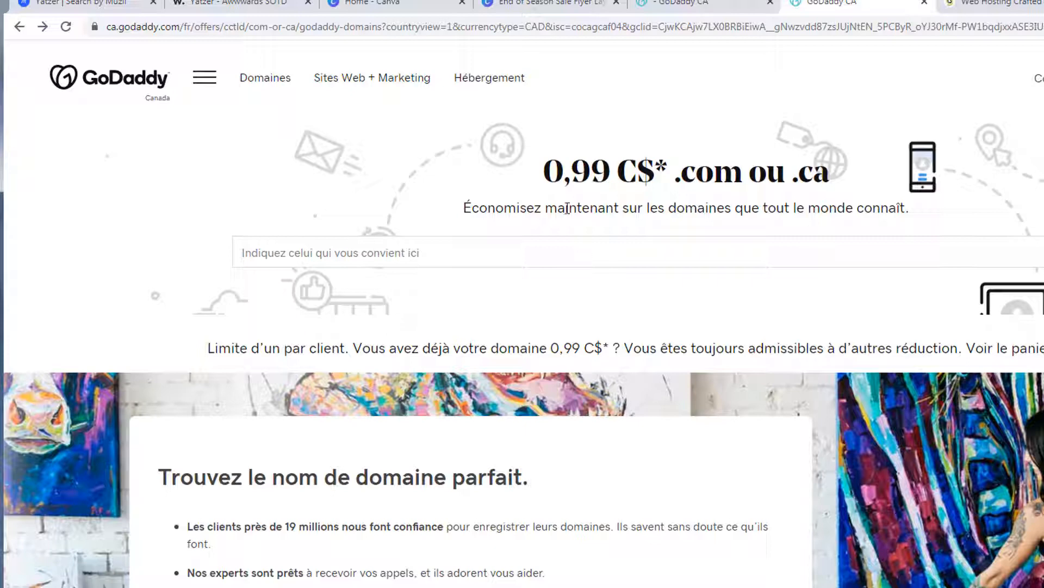
left_click_drag(545, 175, 617, 182)
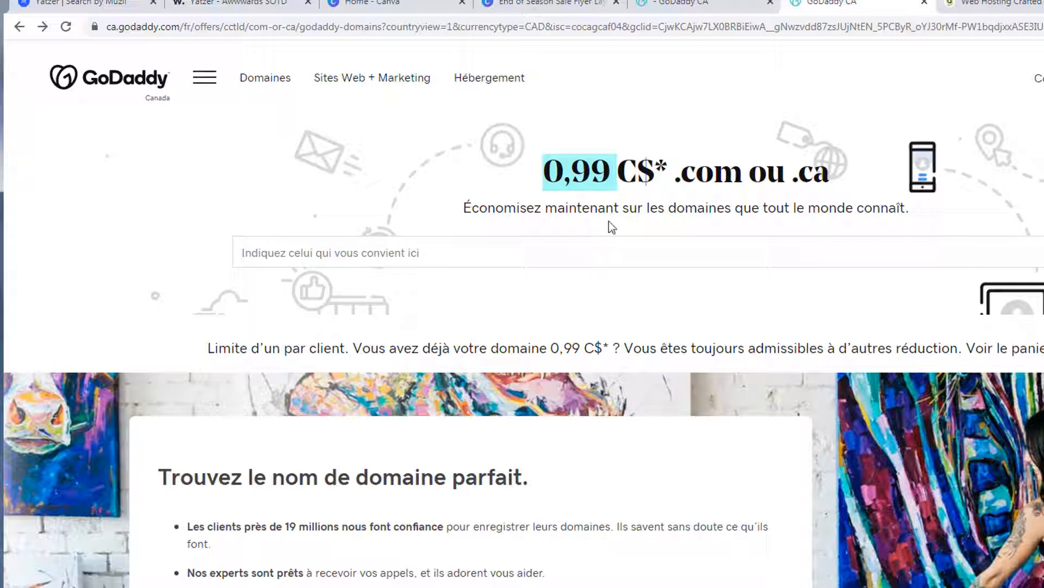
left_click(455, 178)
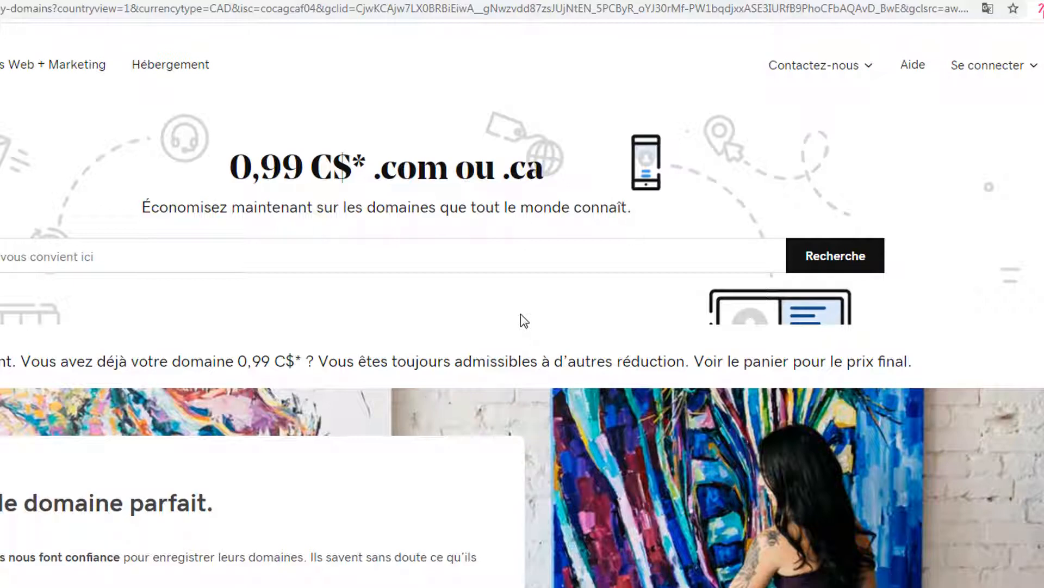
- Search GoDaddy for nettoyagerapide and highlight nettoyagerapide.com as available at 0,99 C$
left_click(393, 260)
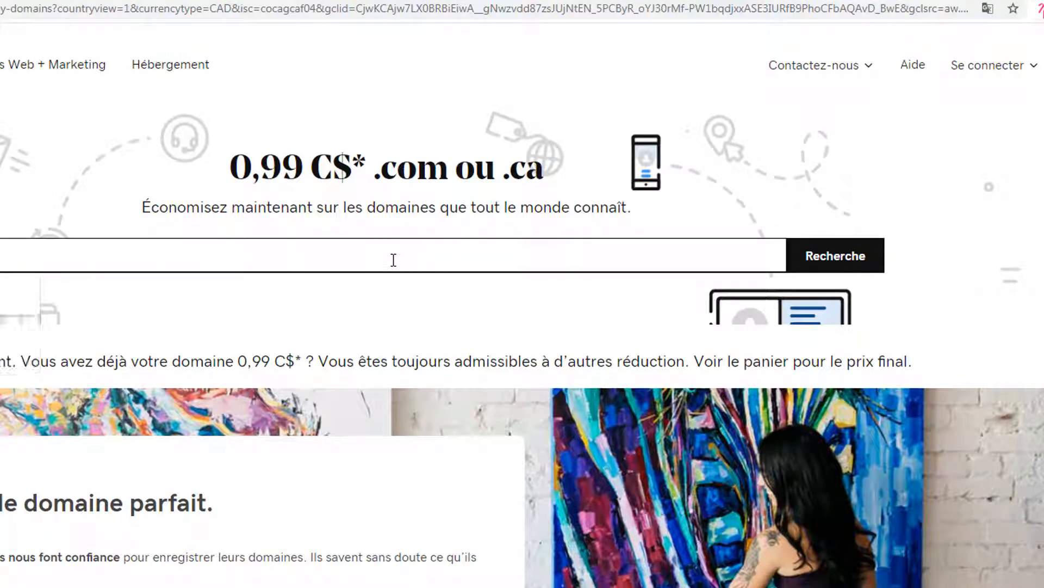
left_click(8, 295)
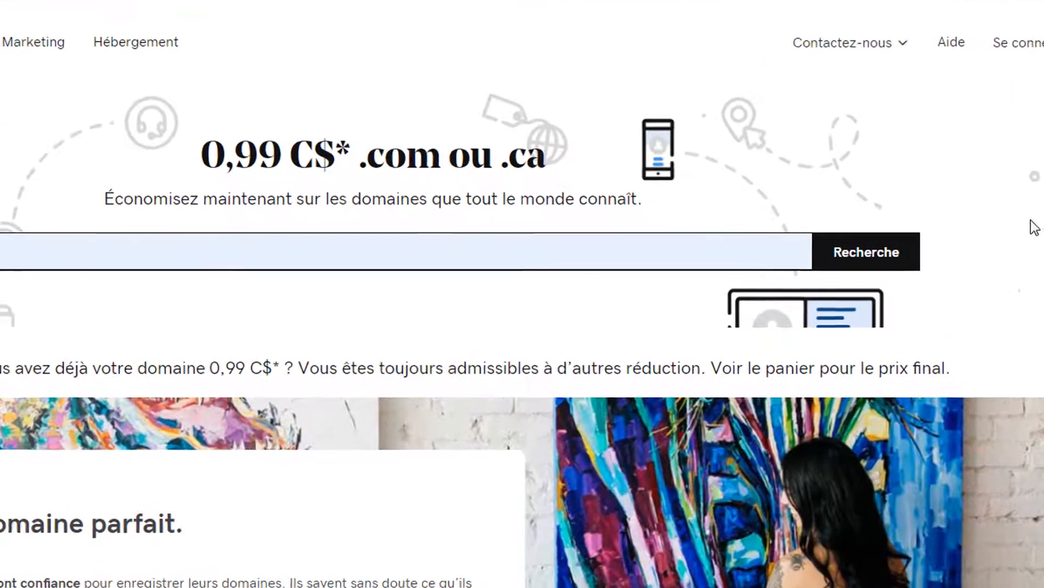
left_click(911, 256)
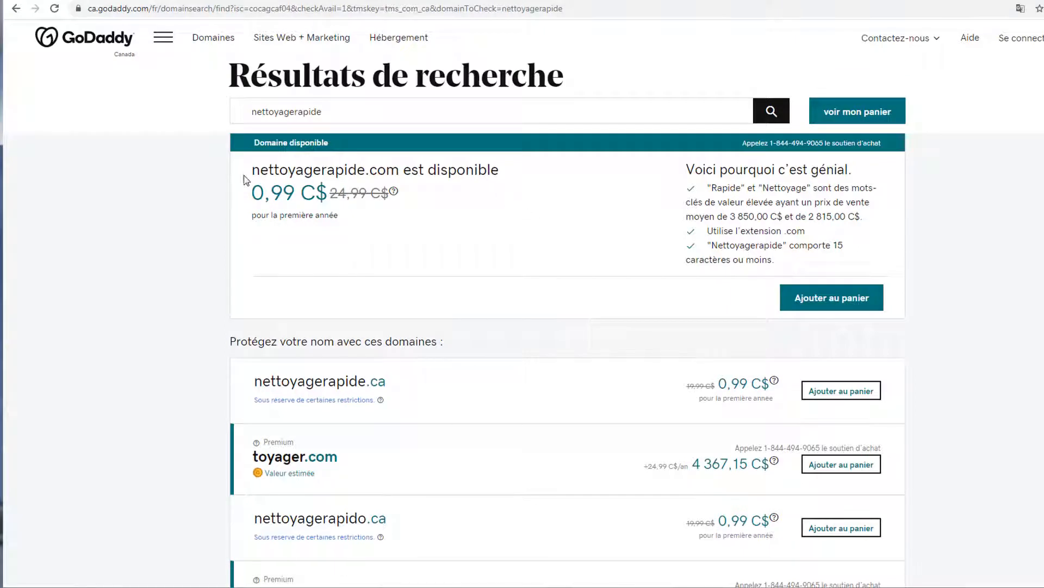
left_click_drag(252, 224, 491, 163)
left_click(473, 173)
- Scroll through the search results to see the .ca alternatives
scroll(521, 303, "down", 2)
scroll(396, 447, "down", 2)
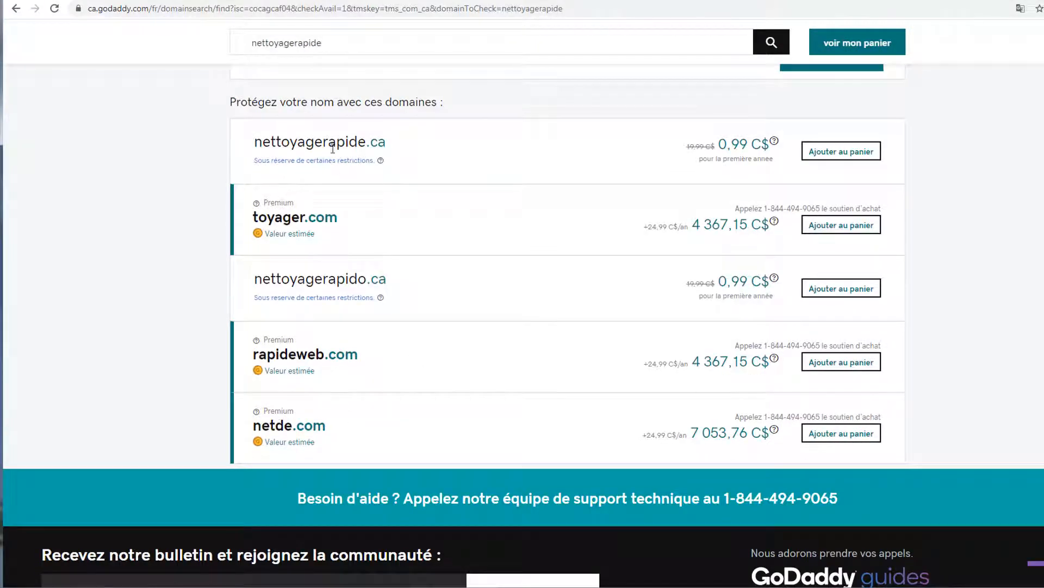
scroll(426, 413, "down", 1)
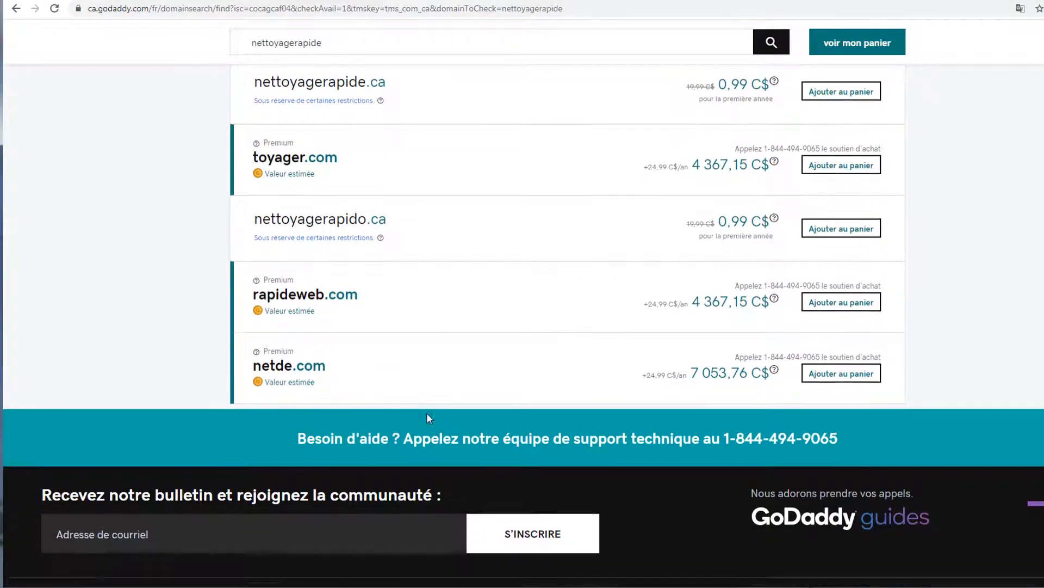
scroll(427, 412, "up", 2)
scroll(423, 387, "up", 3)
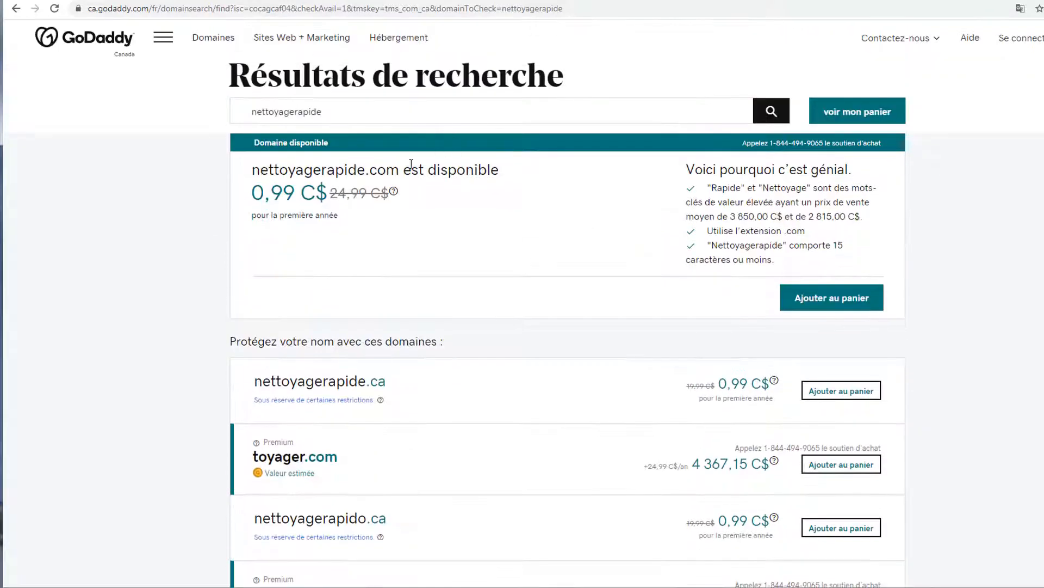
scroll(485, 387, "down", 2)
scroll(488, 396, "up", 2)
left_click(575, 109)
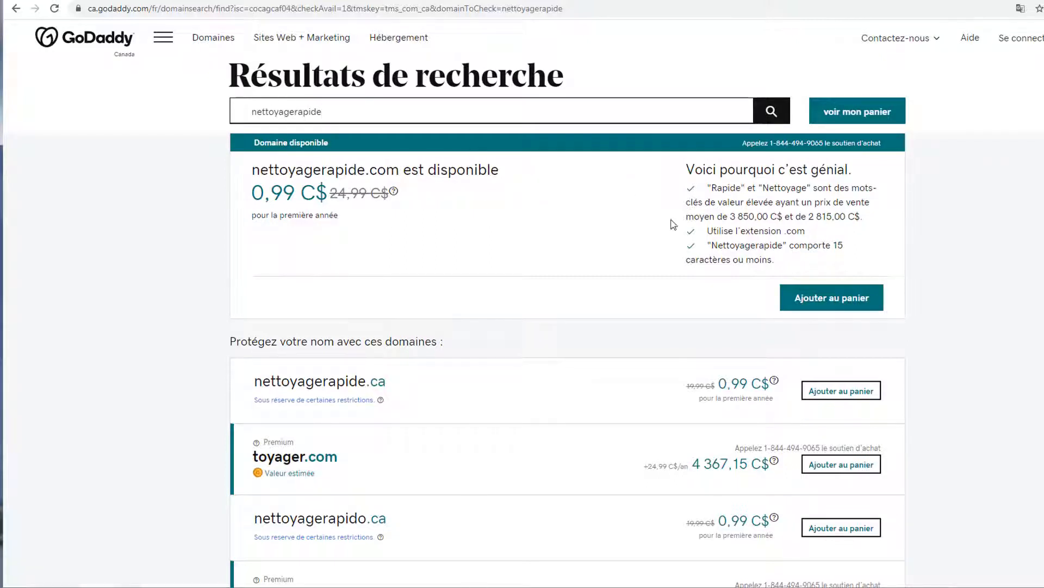
- Add nettoyagerapide.com to the GoDaddy cart and go to the cart
left_click(857, 301)
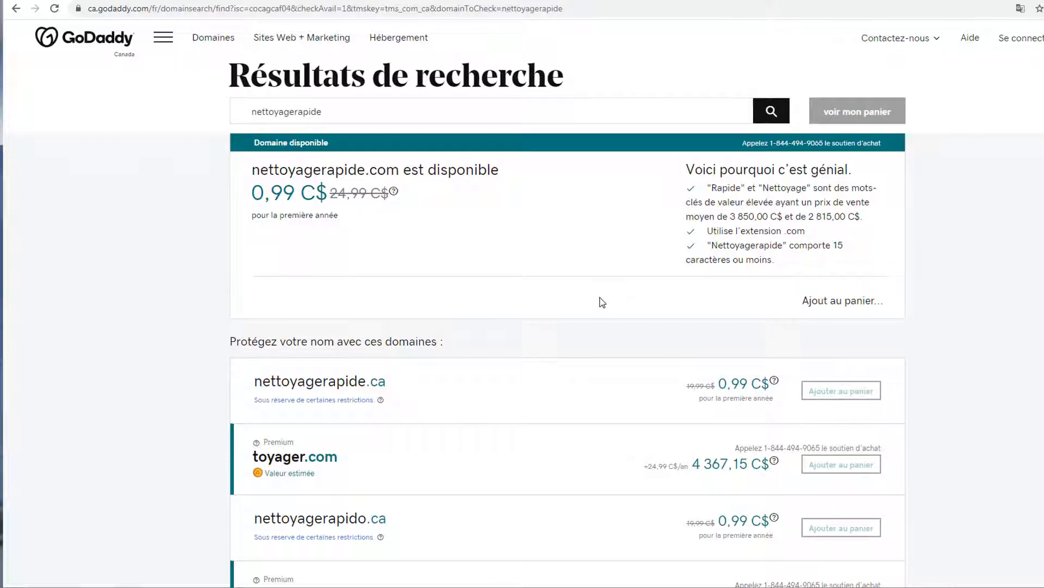
scroll(631, 377, "down", 1)
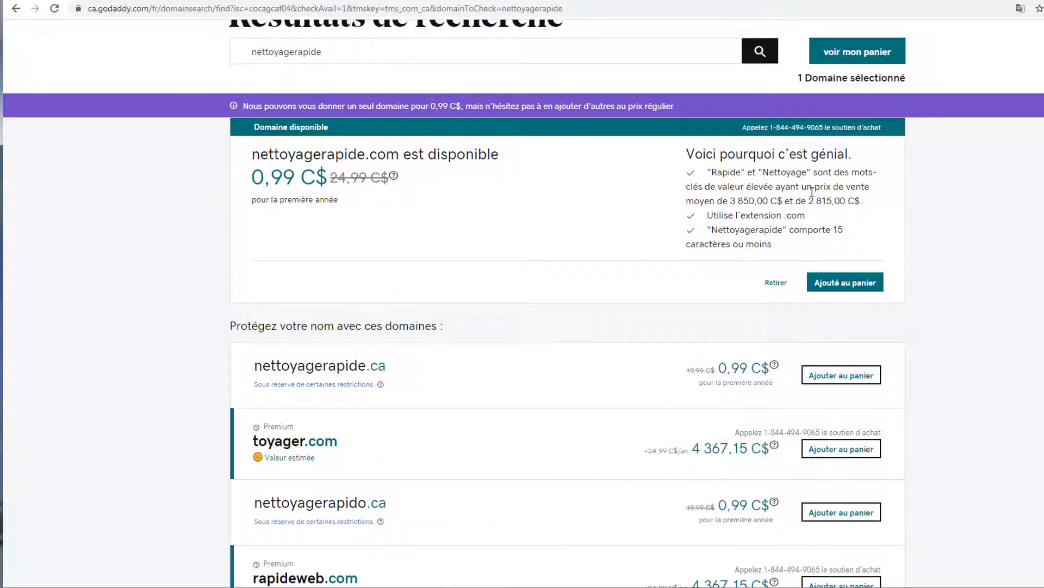
left_click(862, 58)
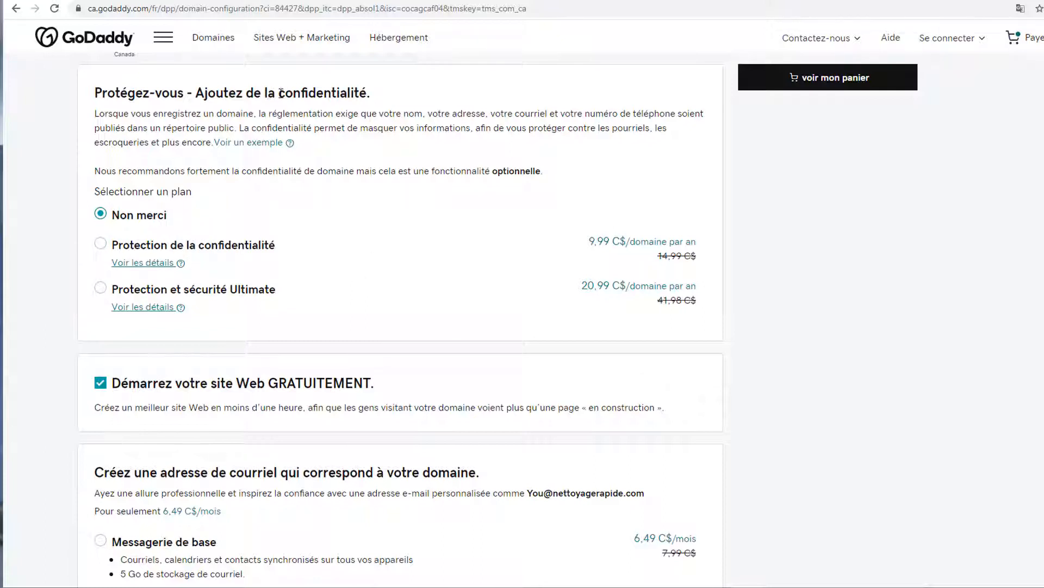
- Leave privacy protection and the matching email offer declined, then continue to checkout
left_click_drag(279, 93, 393, 100)
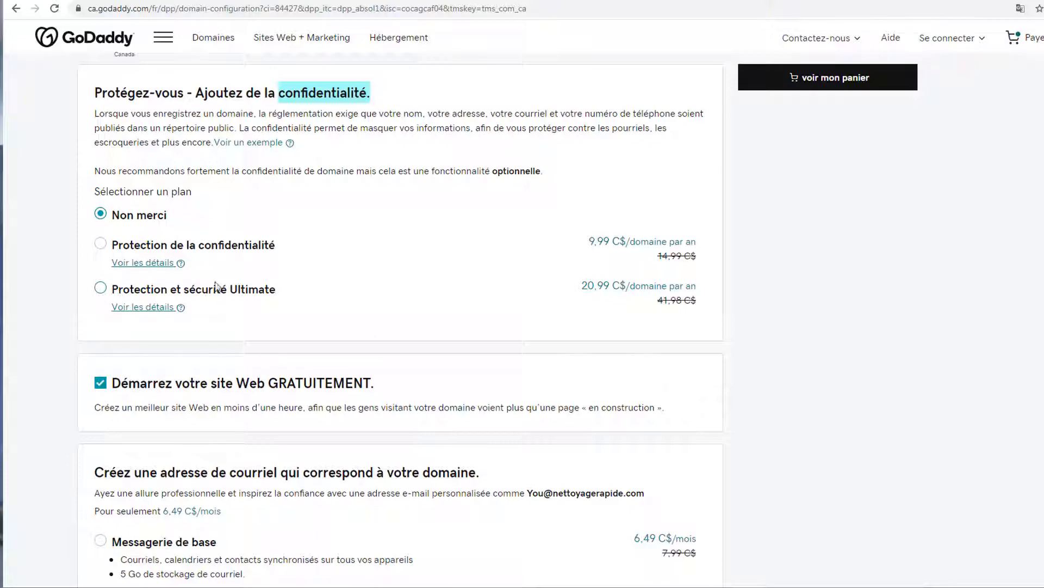
left_click(103, 213)
scroll(376, 286, "down", 4)
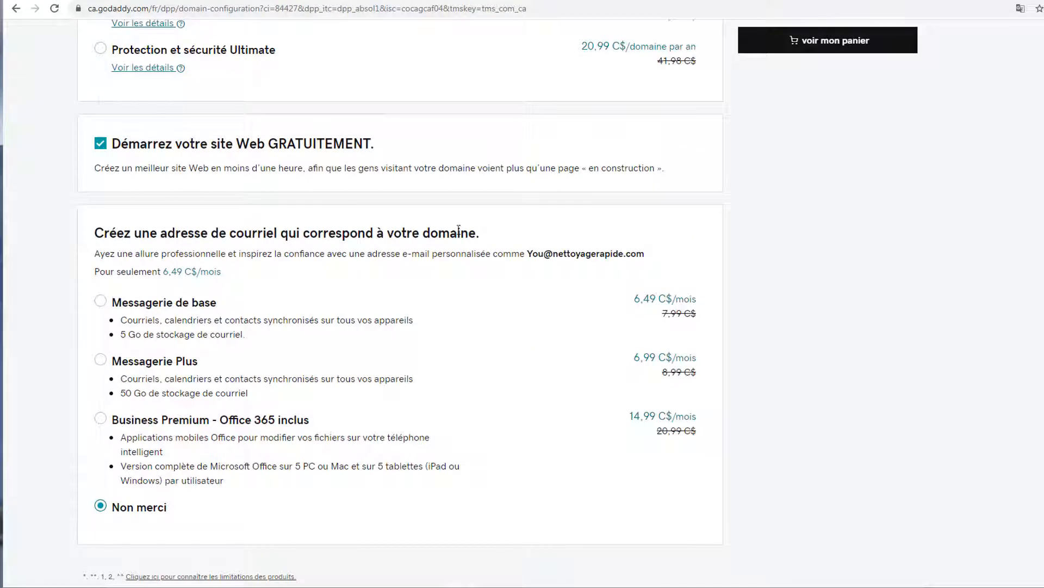
left_click_drag(477, 233, 85, 235)
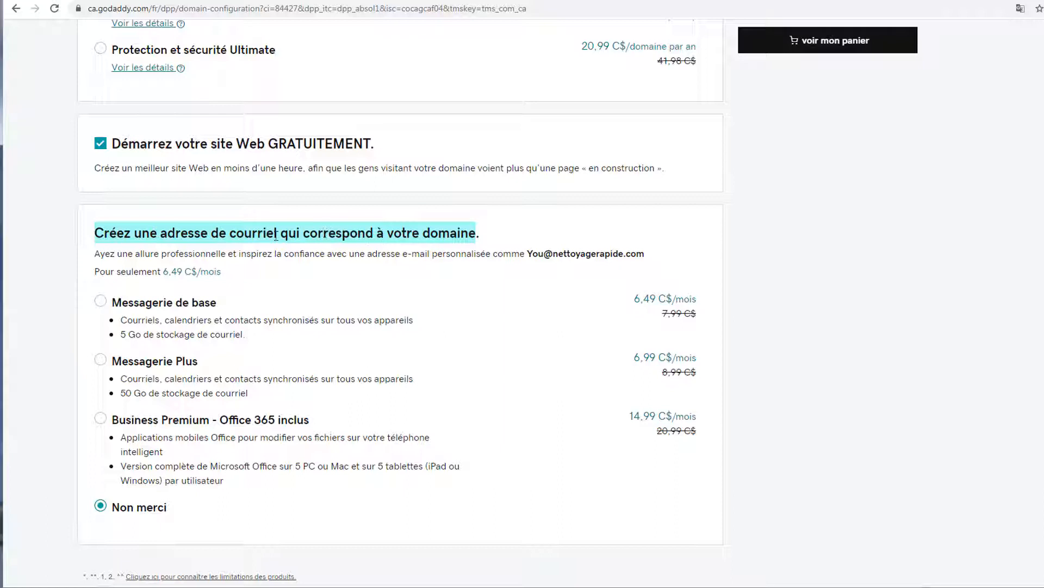
left_click(249, 231)
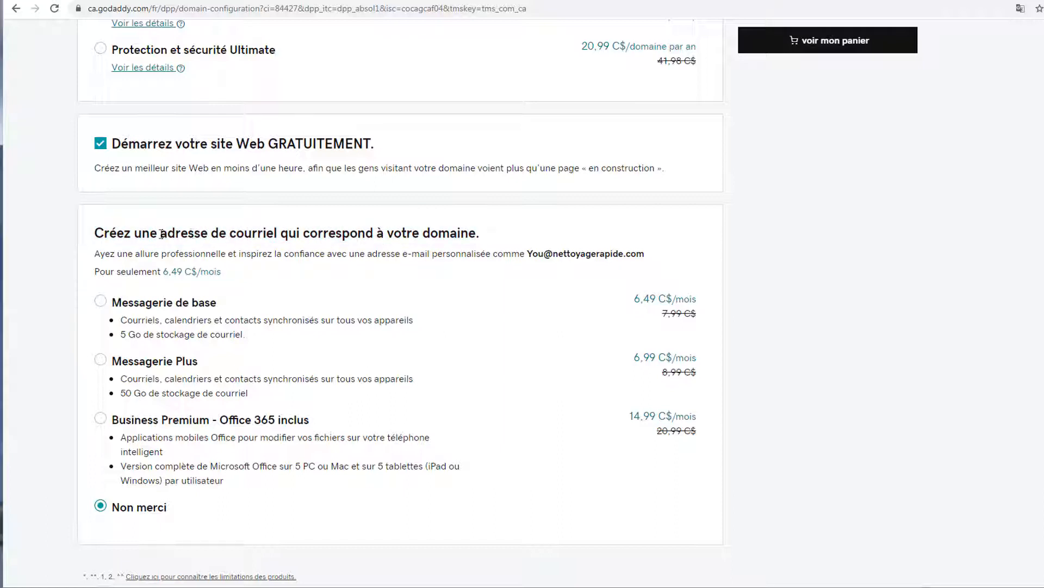
left_click_drag(160, 233, 281, 233)
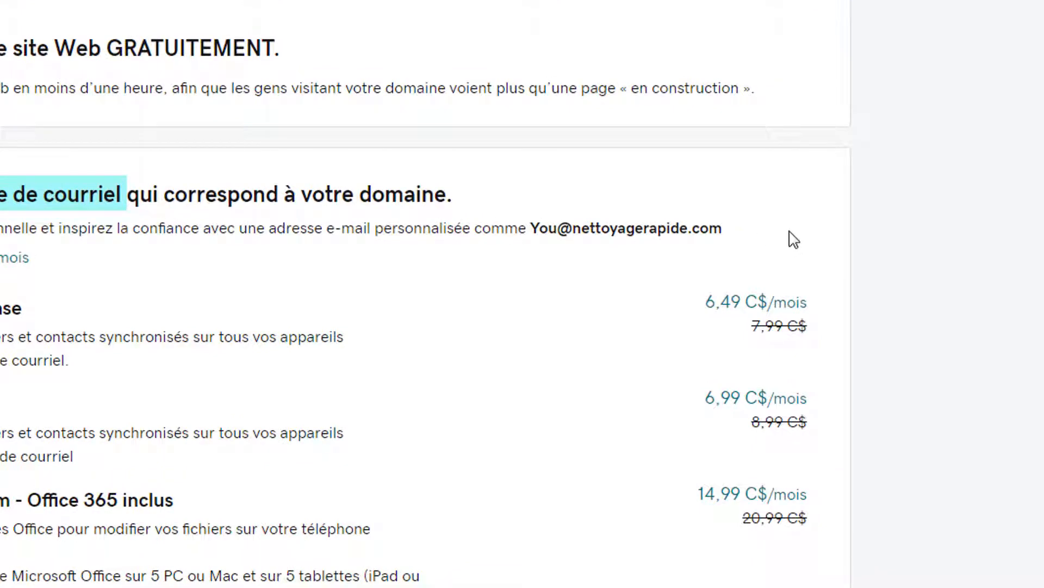
left_click_drag(724, 229, 532, 241)
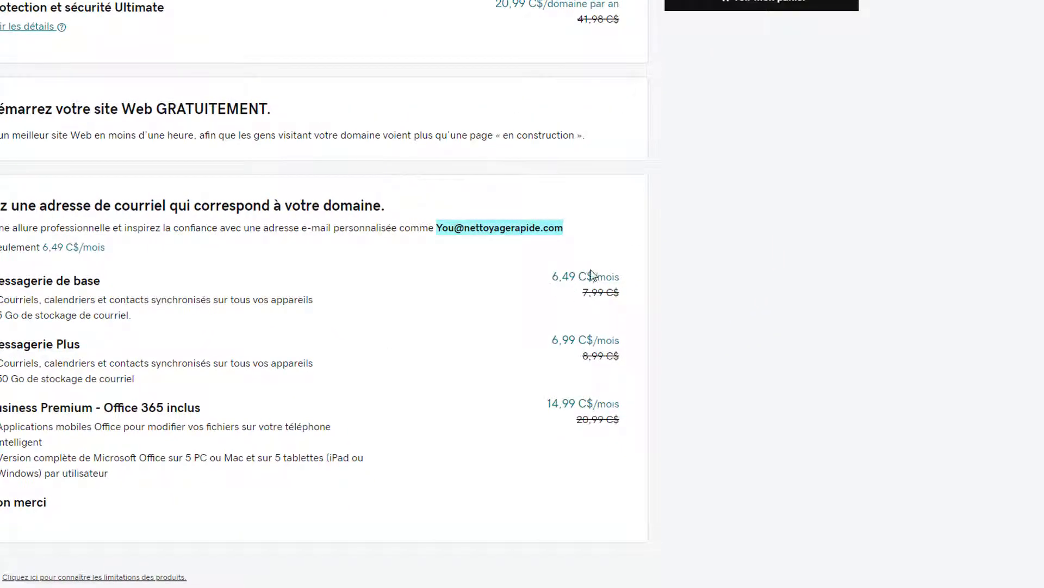
left_click(2, 456)
scroll(164, 407, "up", 5)
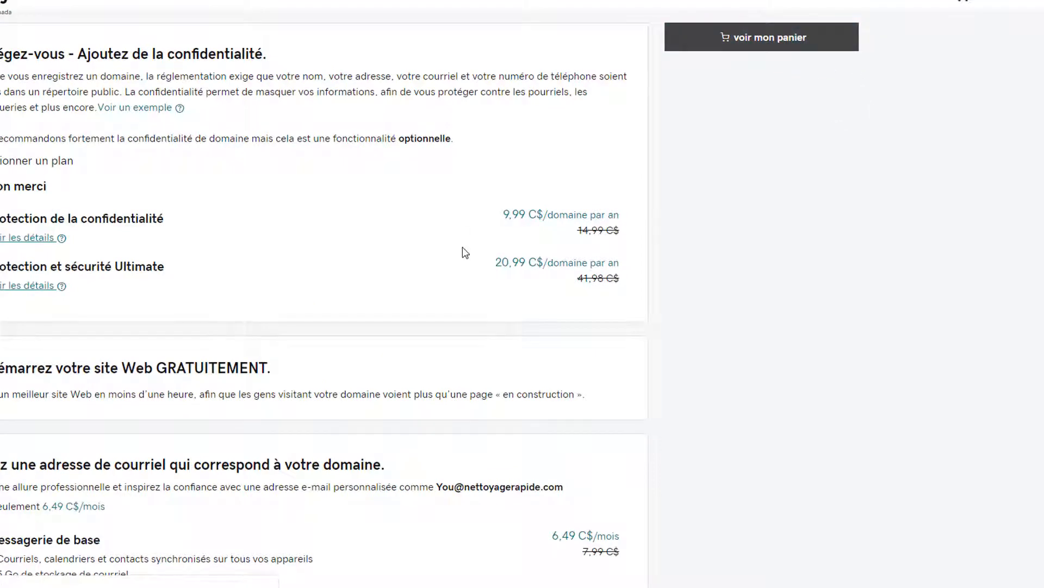
left_click(763, 41)
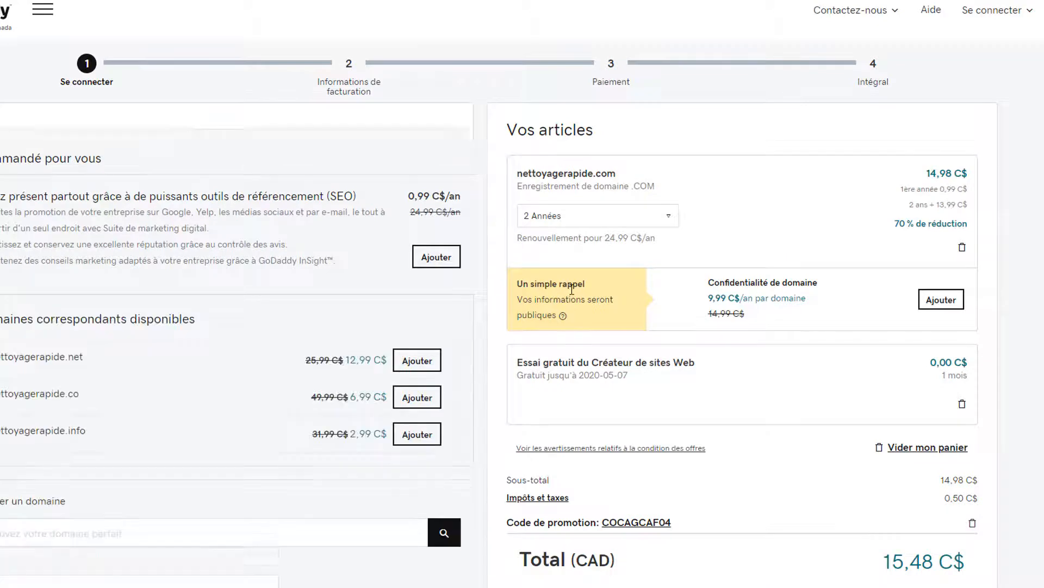
scroll(710, 267, "down", 1)
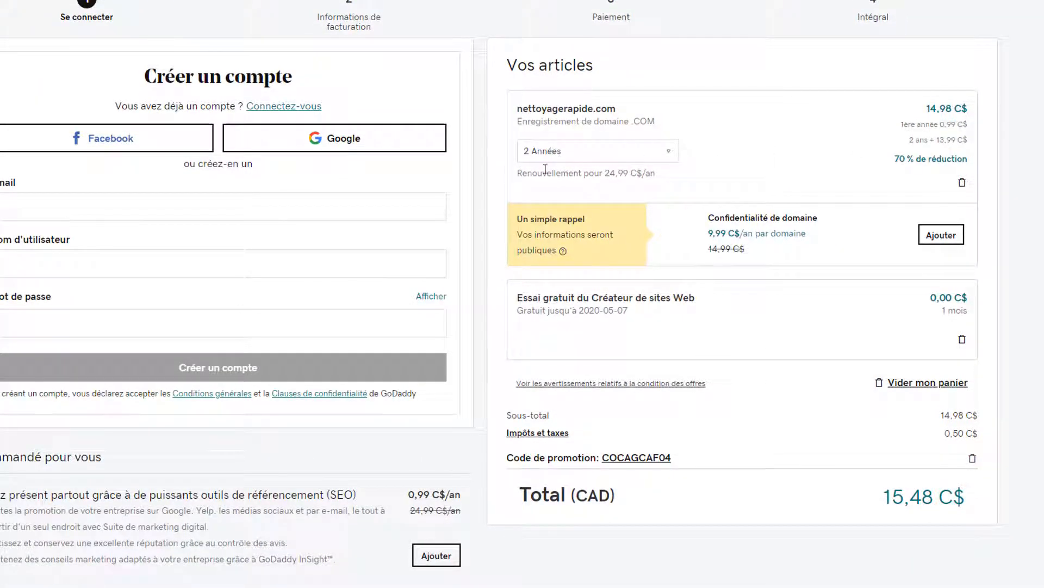
left_click_drag(916, 144, 976, 164)
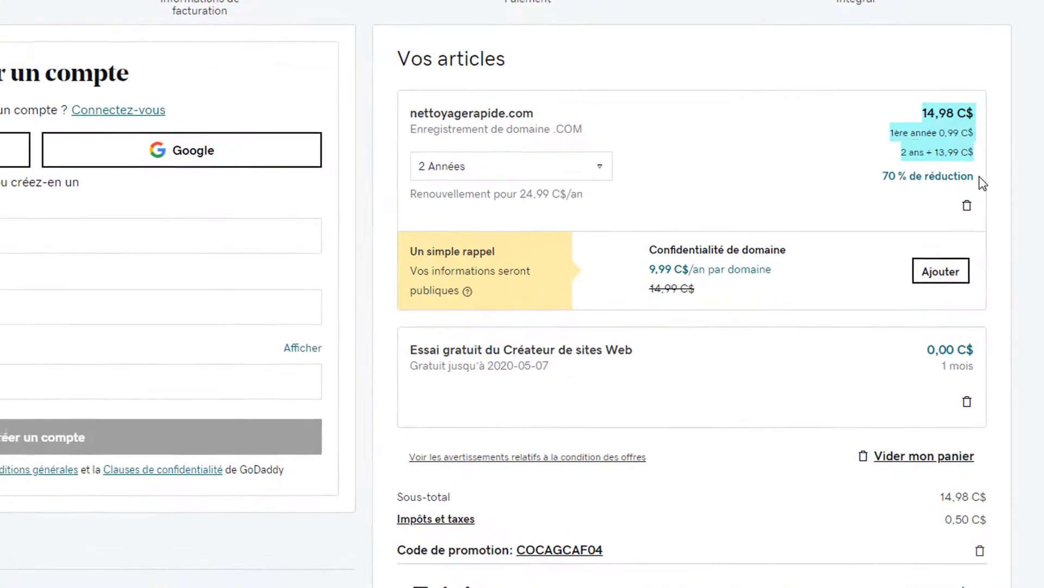
left_click_drag(940, 126, 961, 156)
left_click(937, 153)
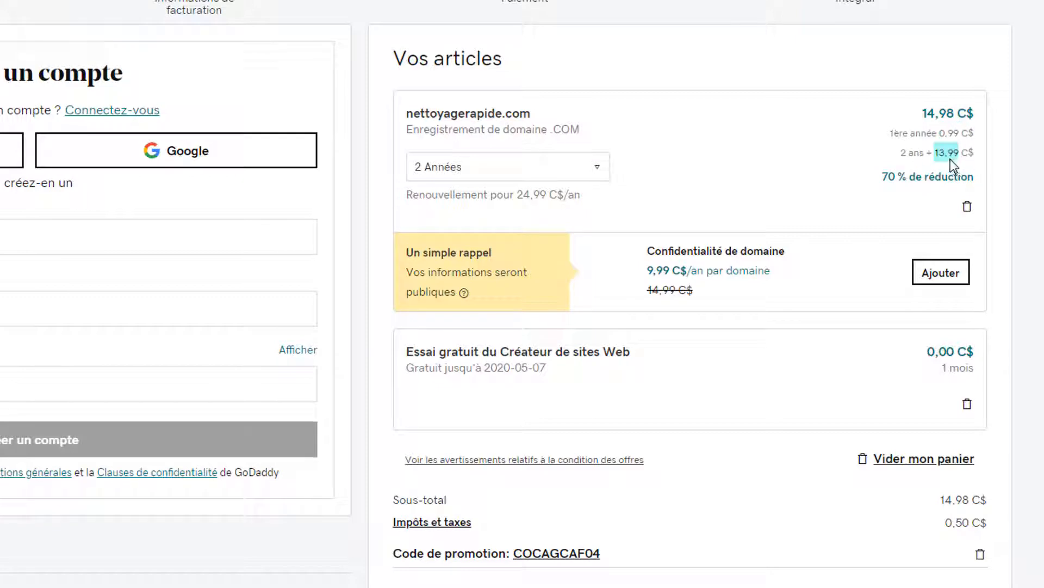
scroll(699, 386, "down", 2)
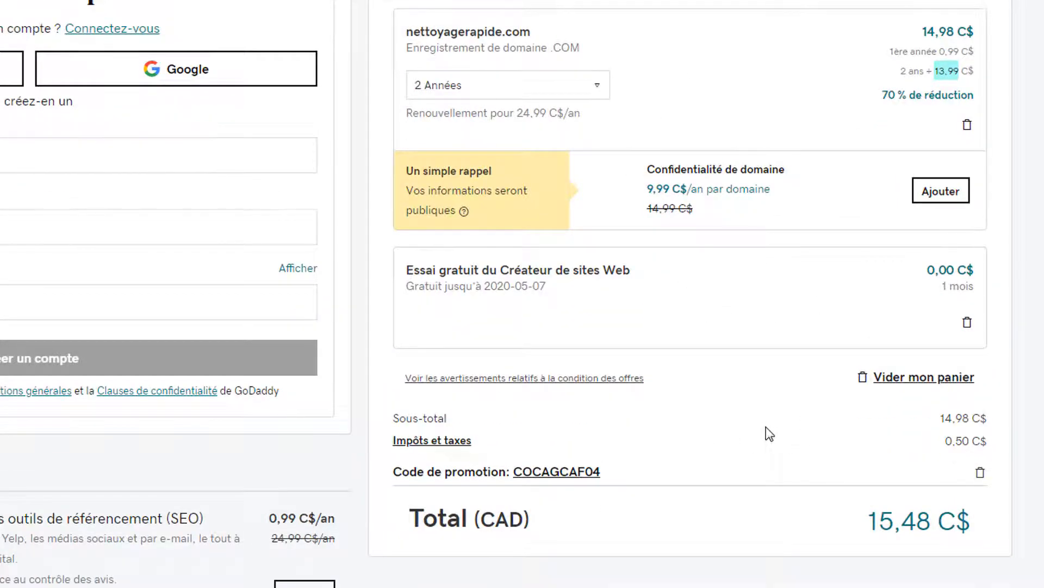
scroll(767, 430, "up", 3)
left_click_drag(648, 336, 802, 335)
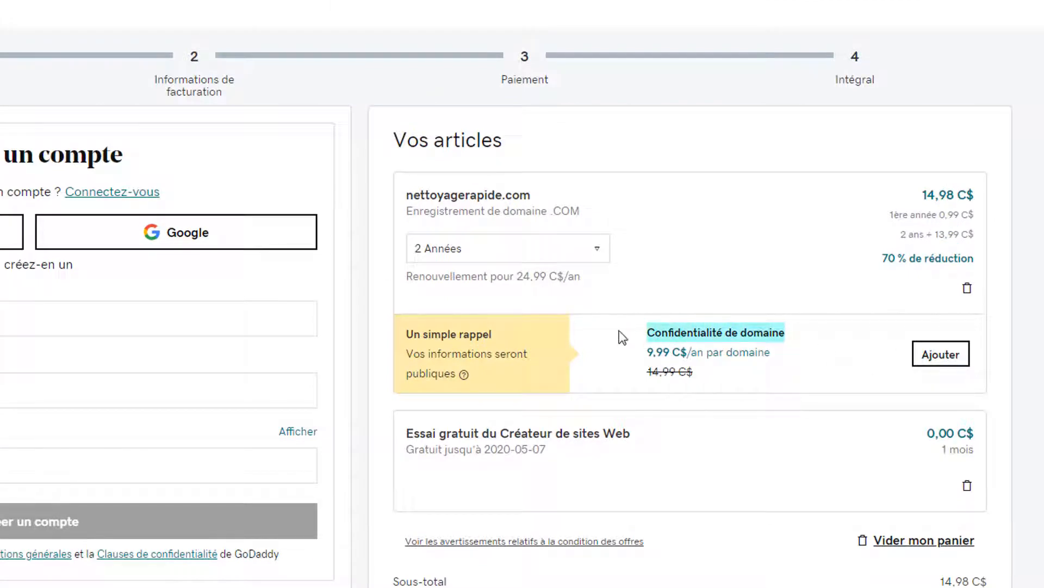
left_click(555, 253)
left_click(513, 291)
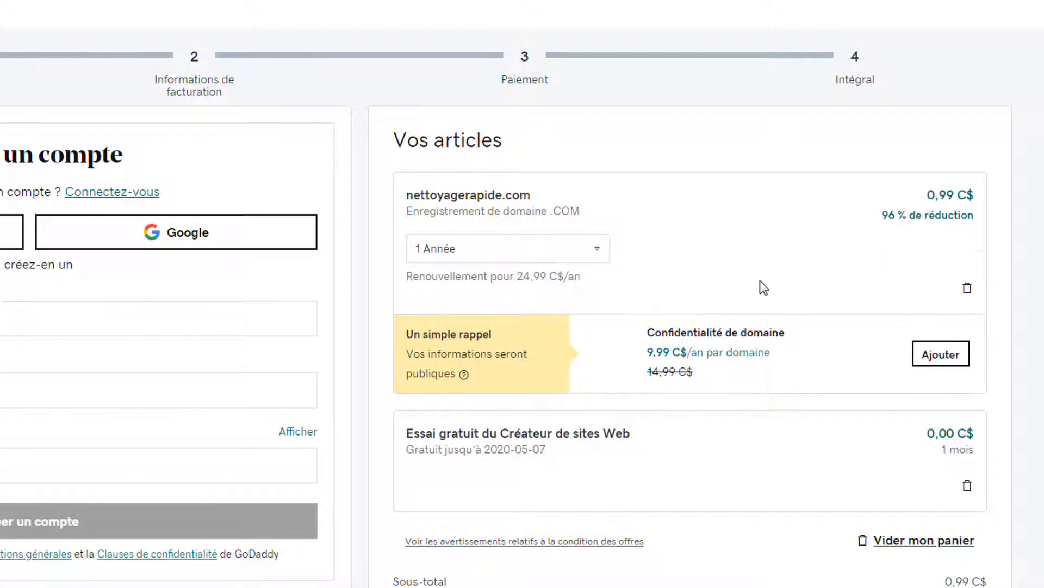
scroll(760, 280, "down", 2)
scroll(803, 427, "down", 3)
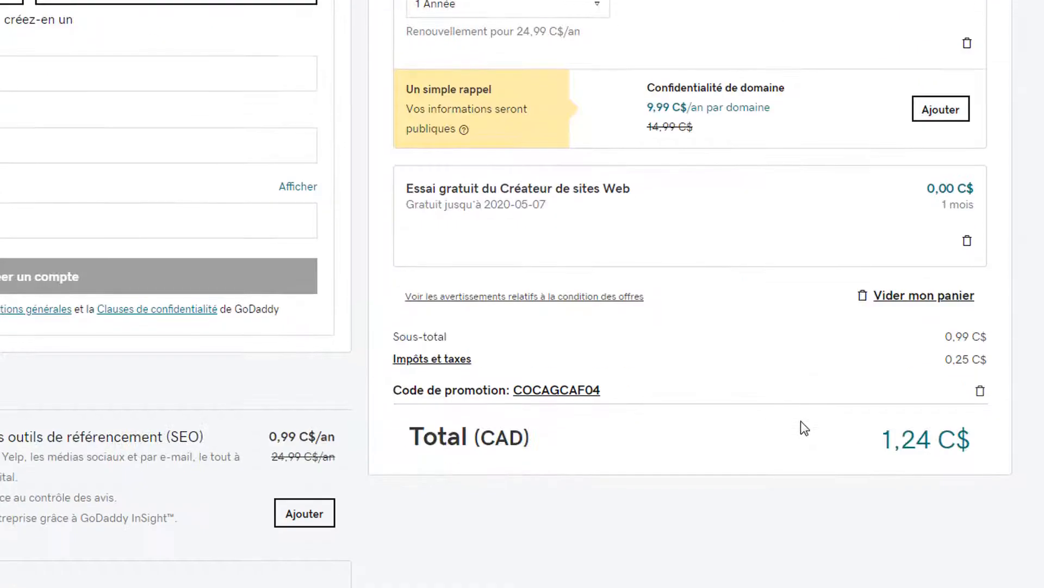
scroll(802, 427, "up", 3)
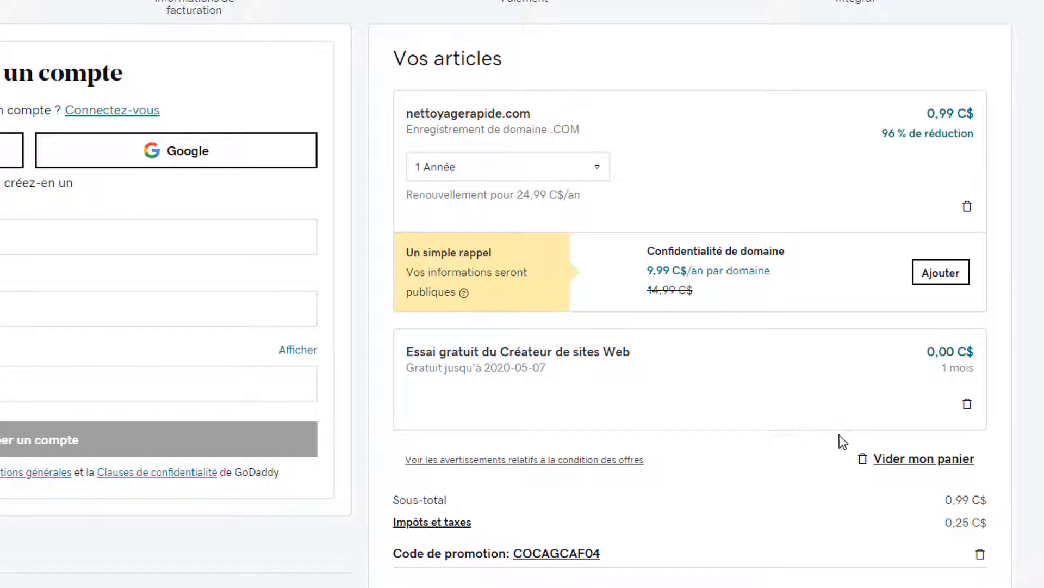
scroll(789, 444, "down", 2)
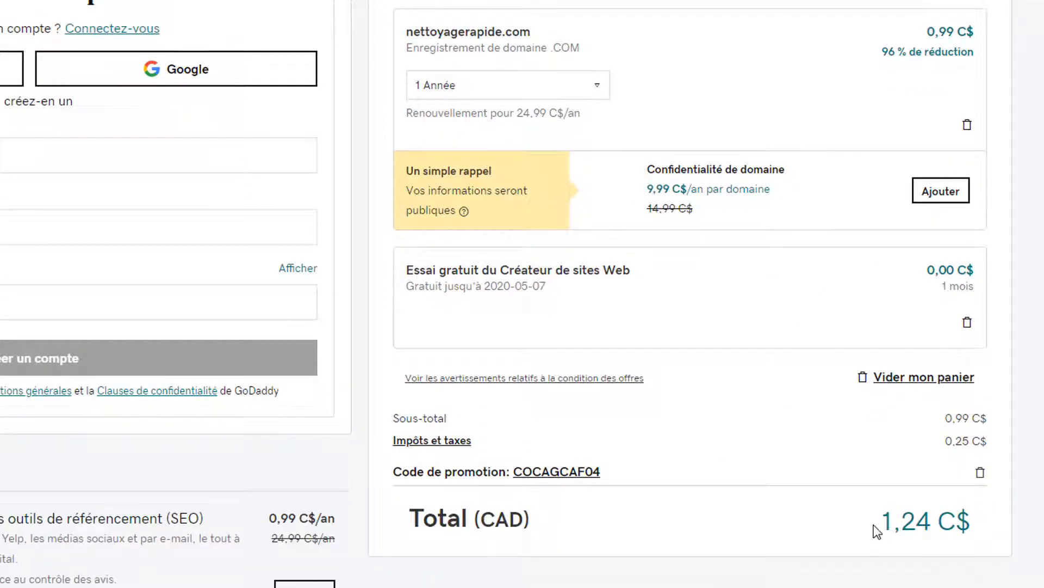
left_click_drag(873, 525, 970, 523)
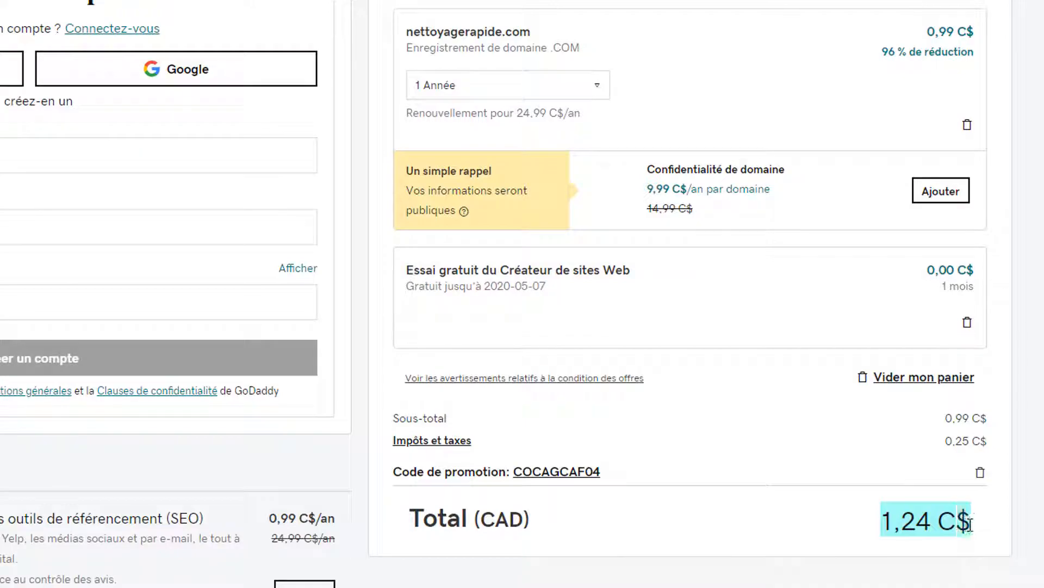
scroll(798, 503, "up", 3)
left_click_drag(531, 199, 442, 196)
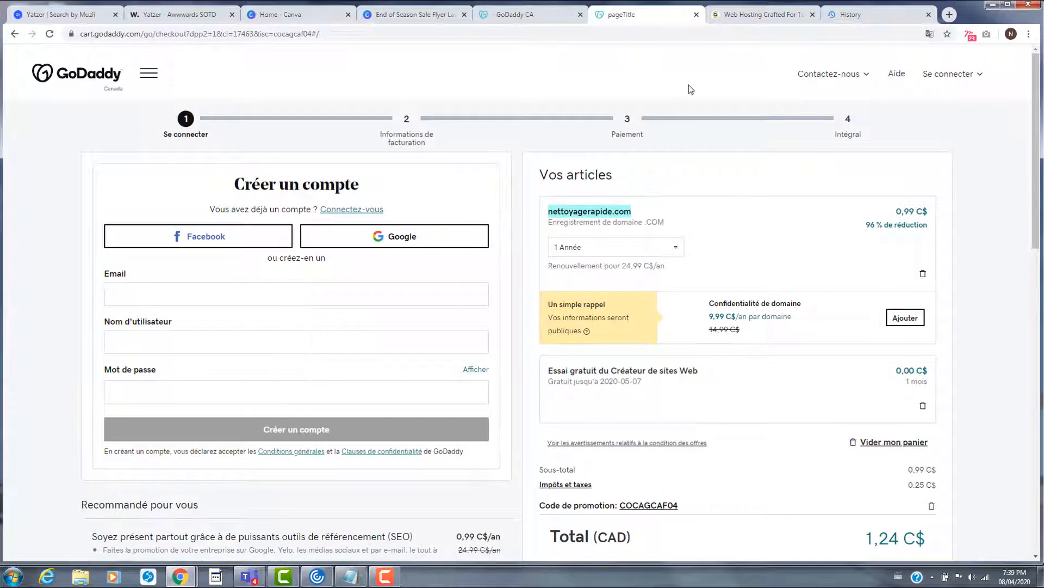
left_click(699, 114)
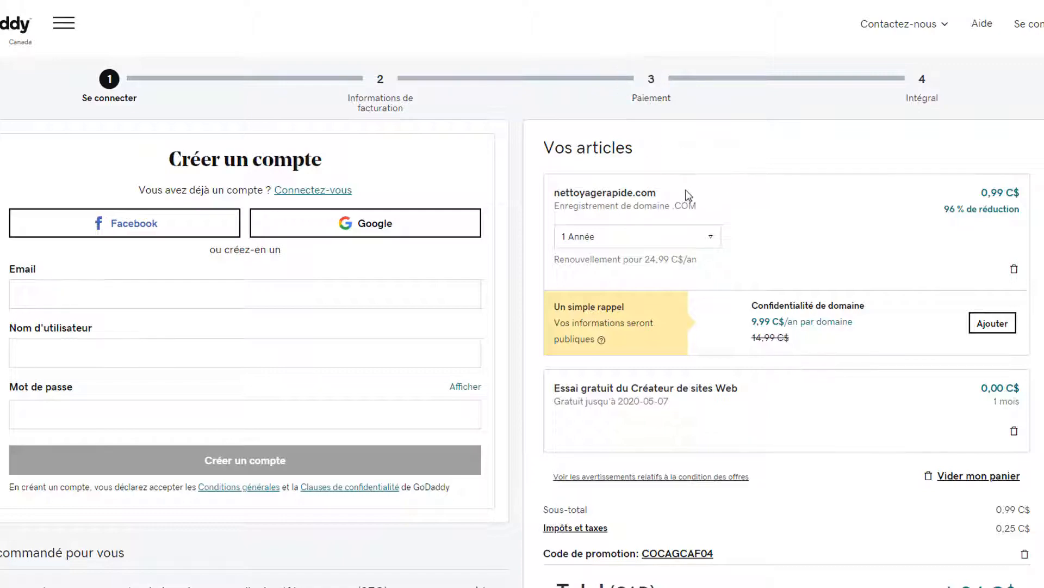
double_click(609, 192)
left_click(552, 197)
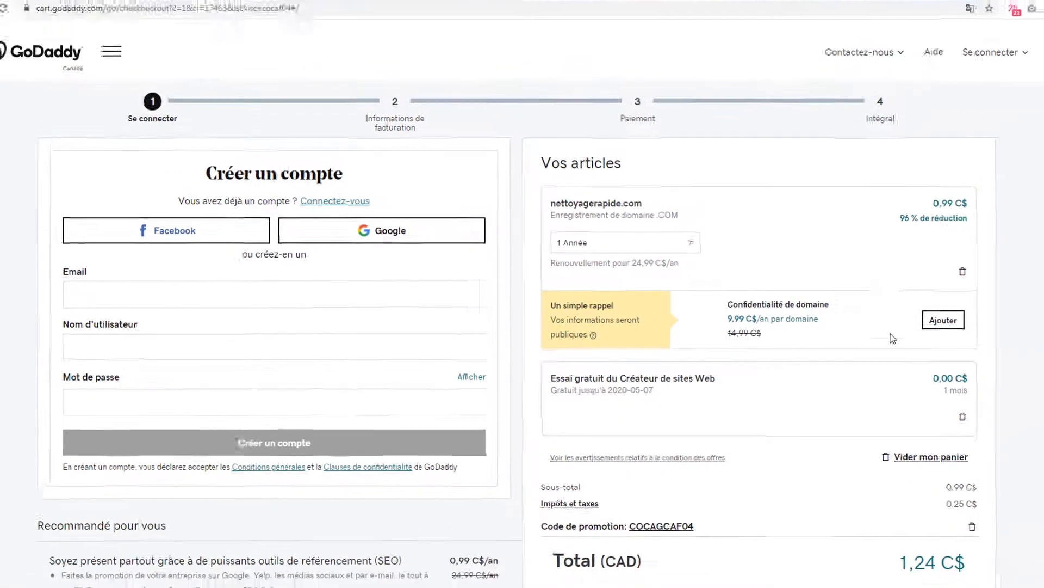
scroll(892, 305, "down", 2)
left_click_drag(852, 418, 541, 359)
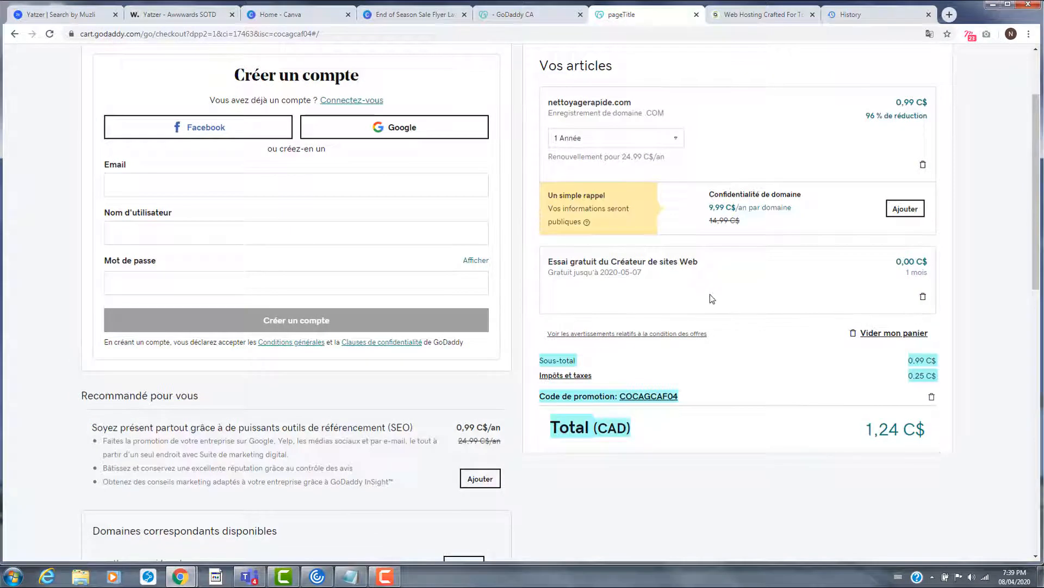
scroll(712, 296, "up", 2)
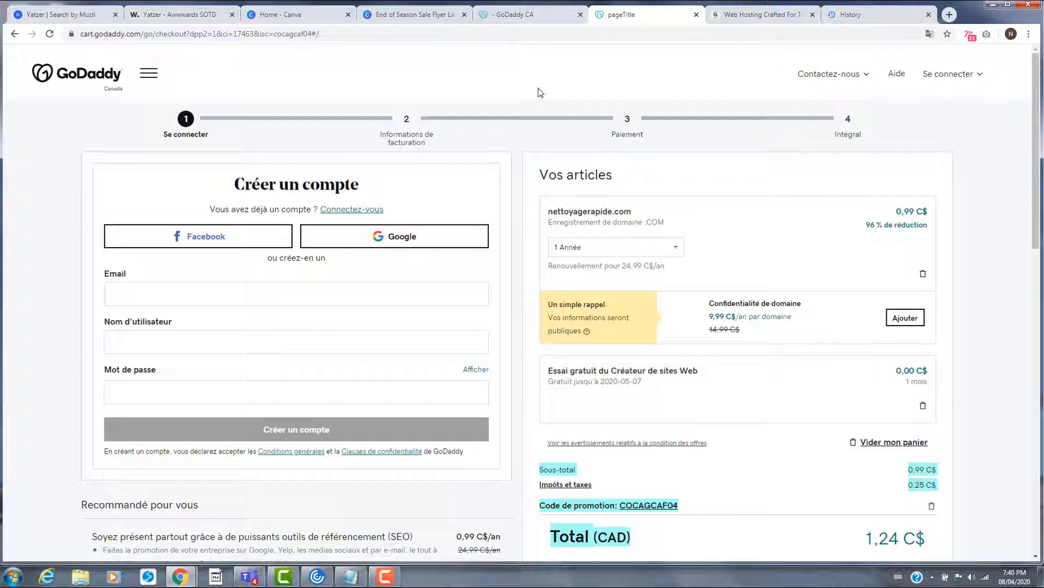
- Bring up GoDaddy's web hosting page and point out the Hébergement headline's 1,49 sale price
left_click(510, 15)
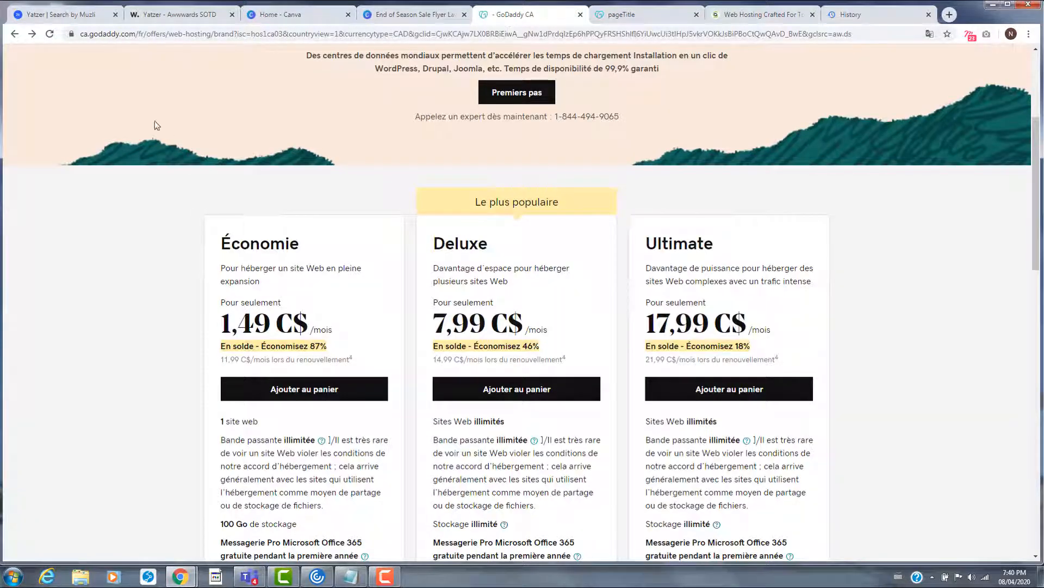
scroll(275, 131, "up", 4)
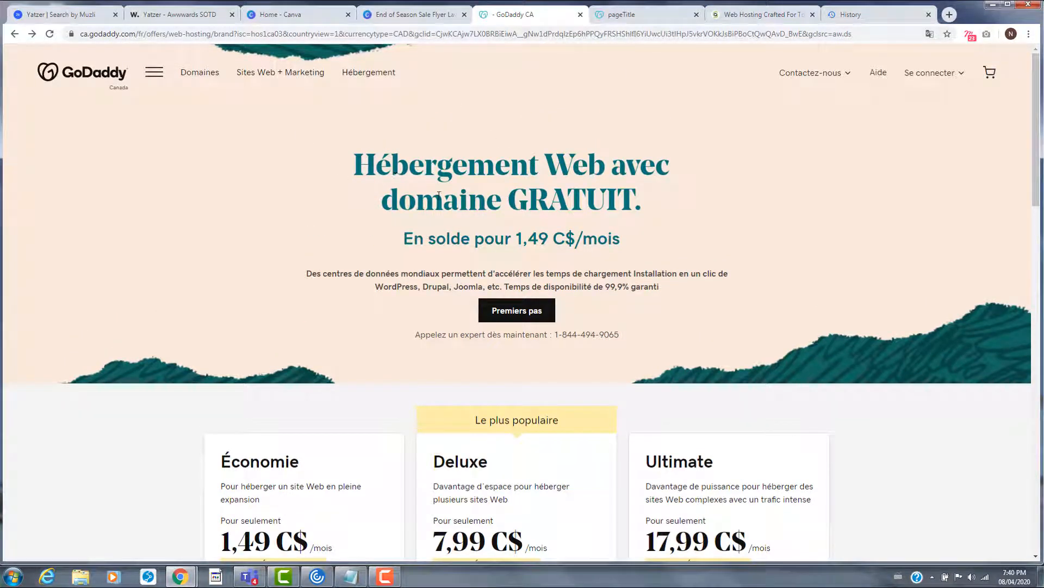
left_click_drag(357, 166, 561, 176)
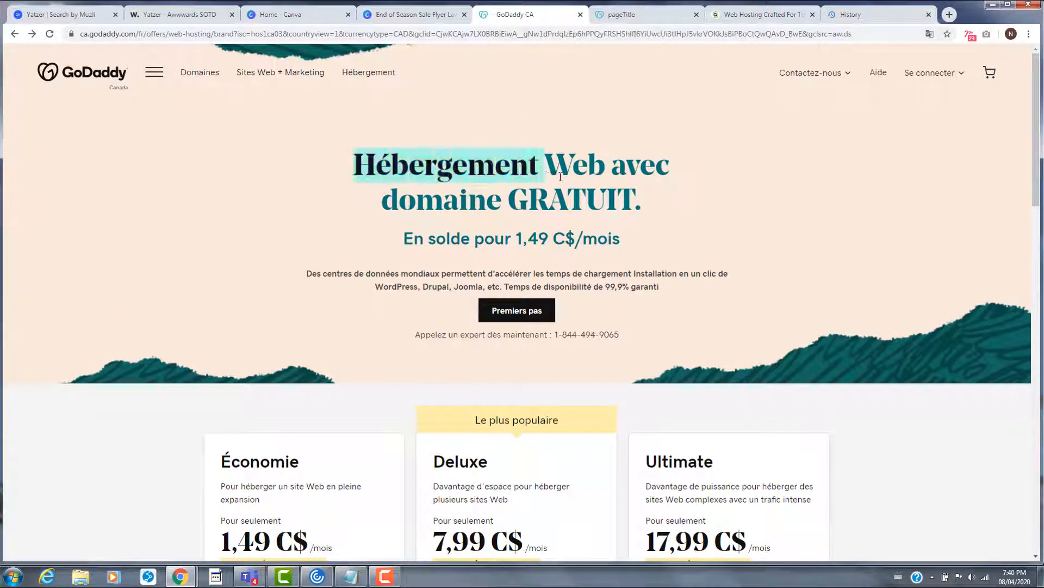
scroll(517, 211, "down", 2)
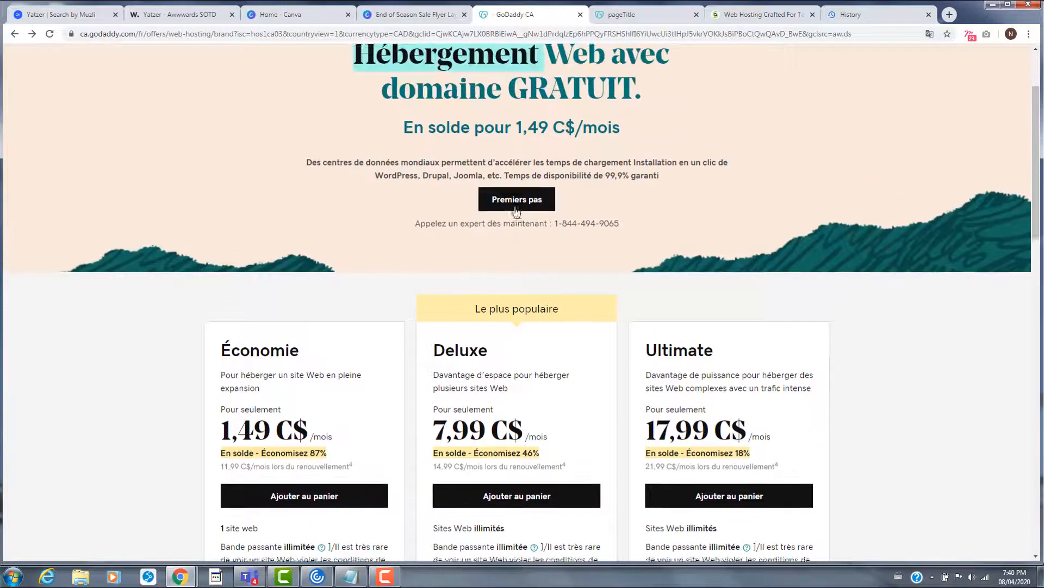
left_click_drag(401, 129, 549, 134)
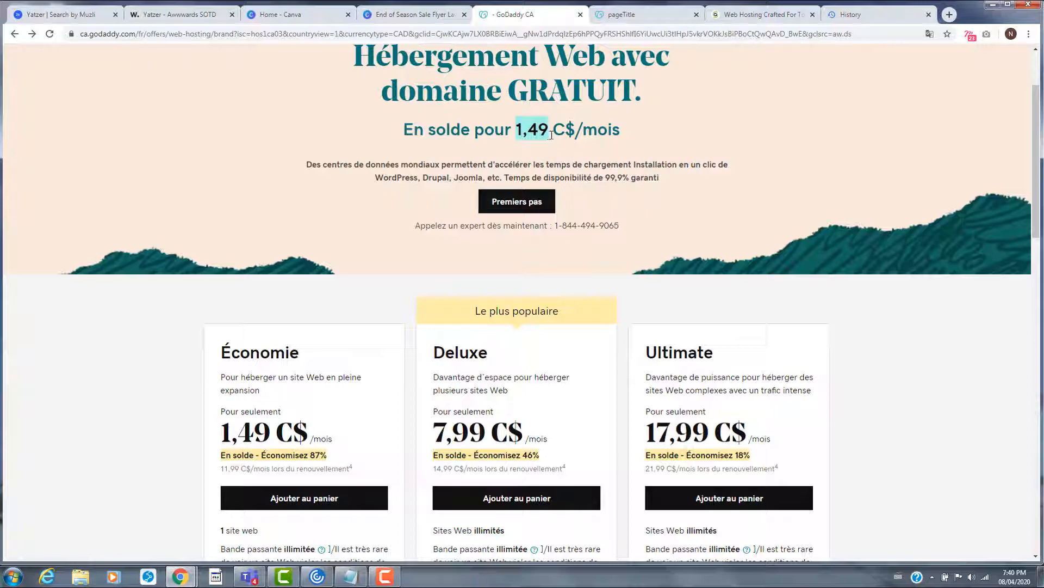
left_click(599, 129)
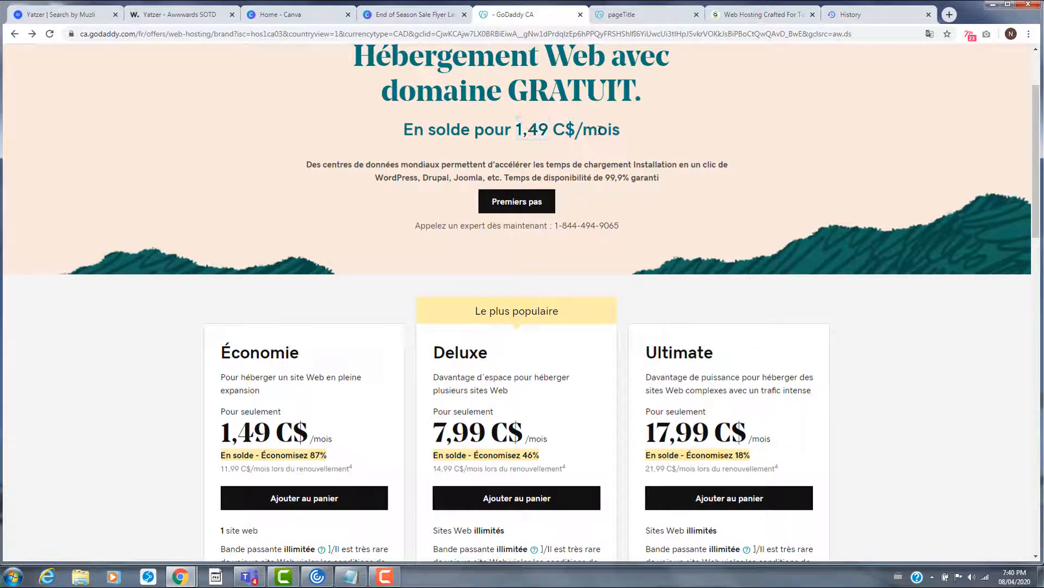
- Compare the Économie and Deluxe plans, noting Économie's 1 site web and unlimited bandwidth
scroll(374, 182, "down", 3)
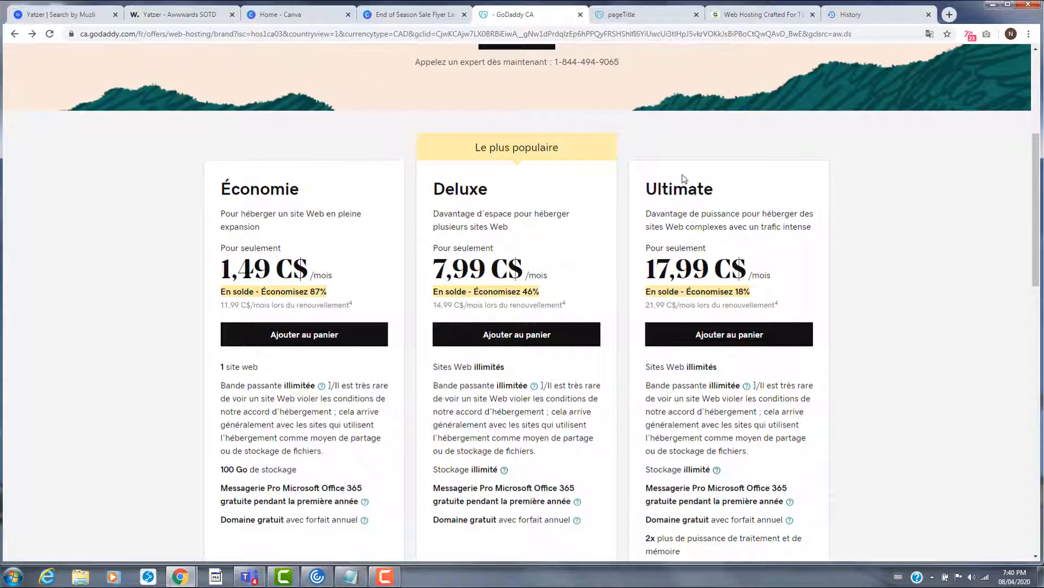
double_click(254, 192)
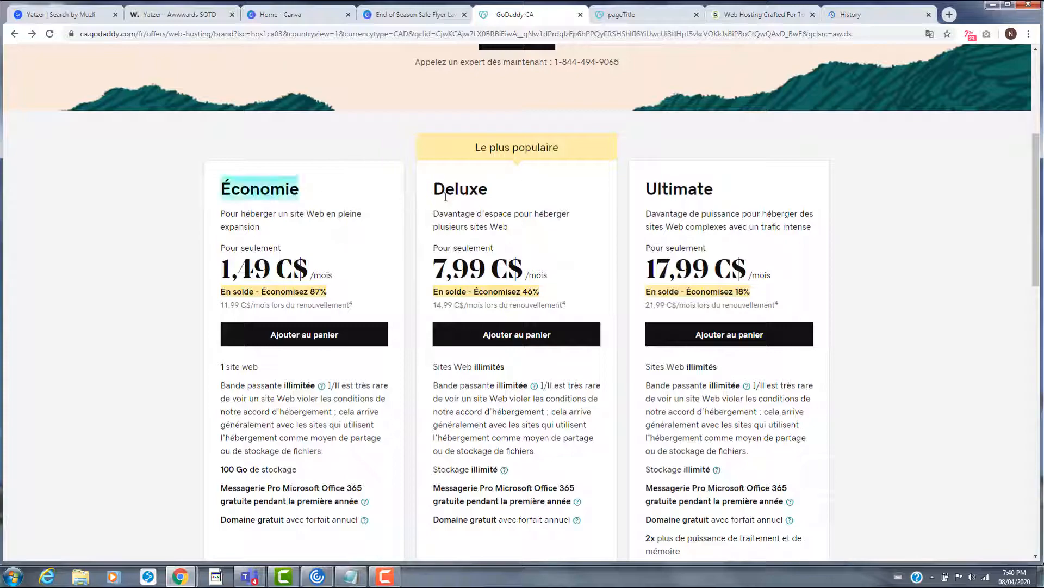
double_click(445, 192)
left_click(718, 207)
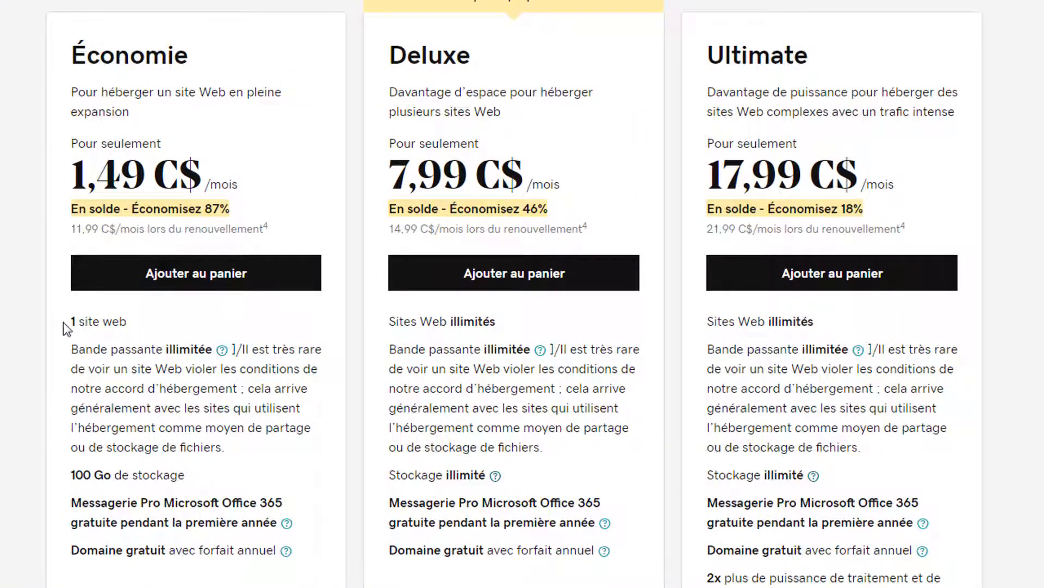
left_click_drag(63, 322, 146, 325)
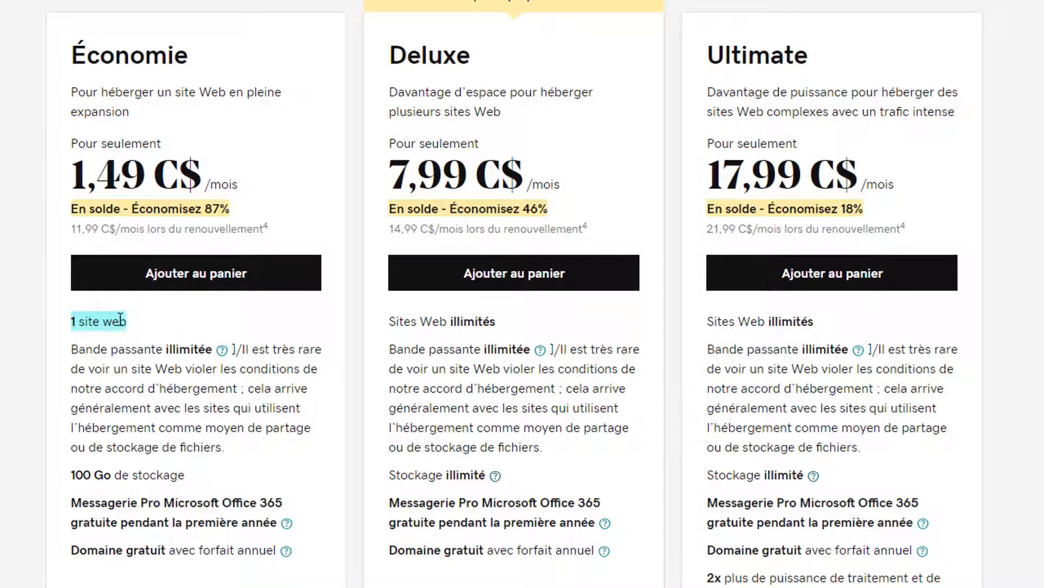
double_click(120, 320)
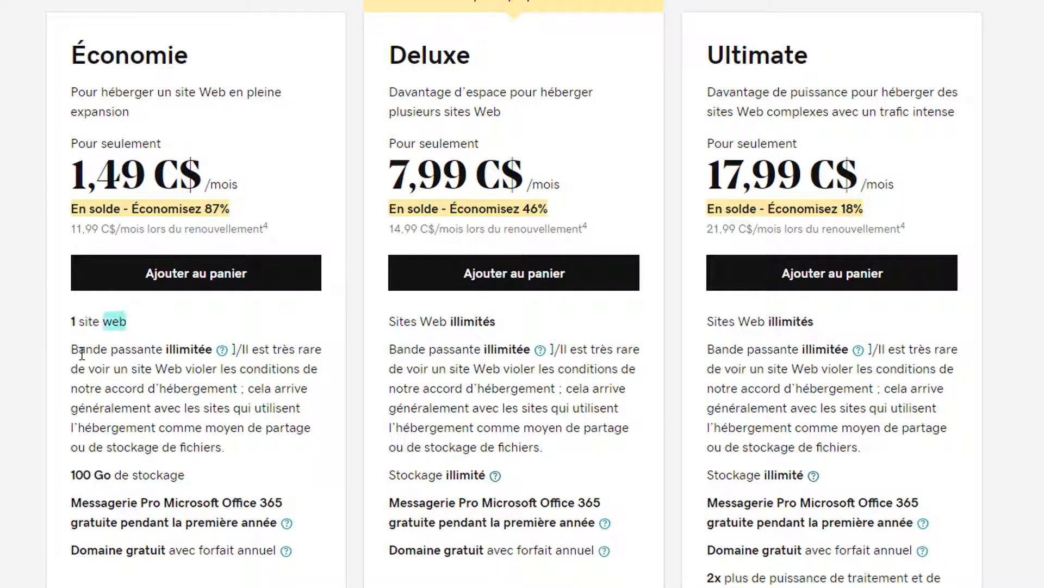
left_click_drag(61, 351, 193, 351)
scroll(100, 326, "down", 3)
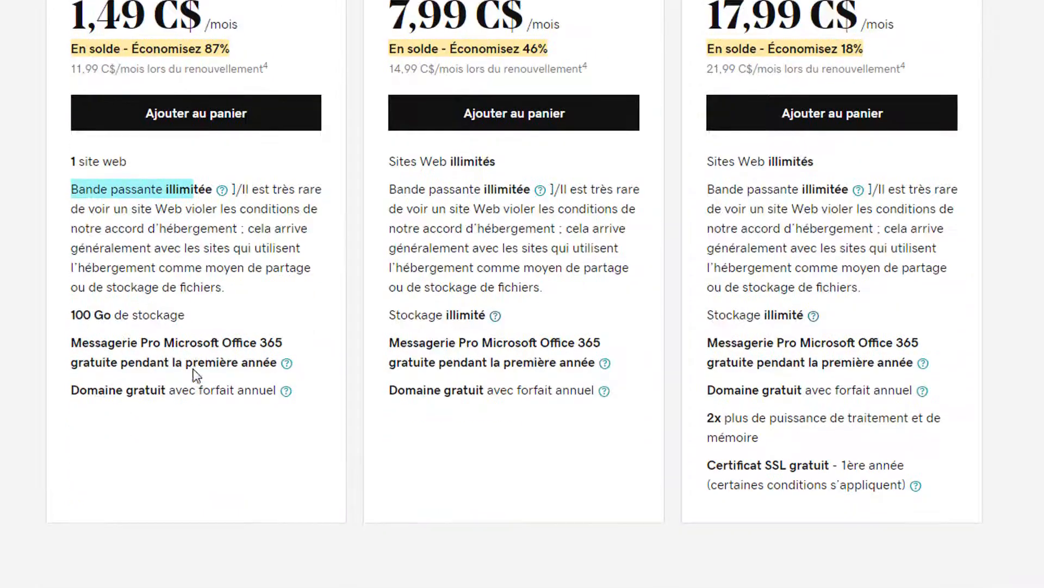
left_click(77, 312)
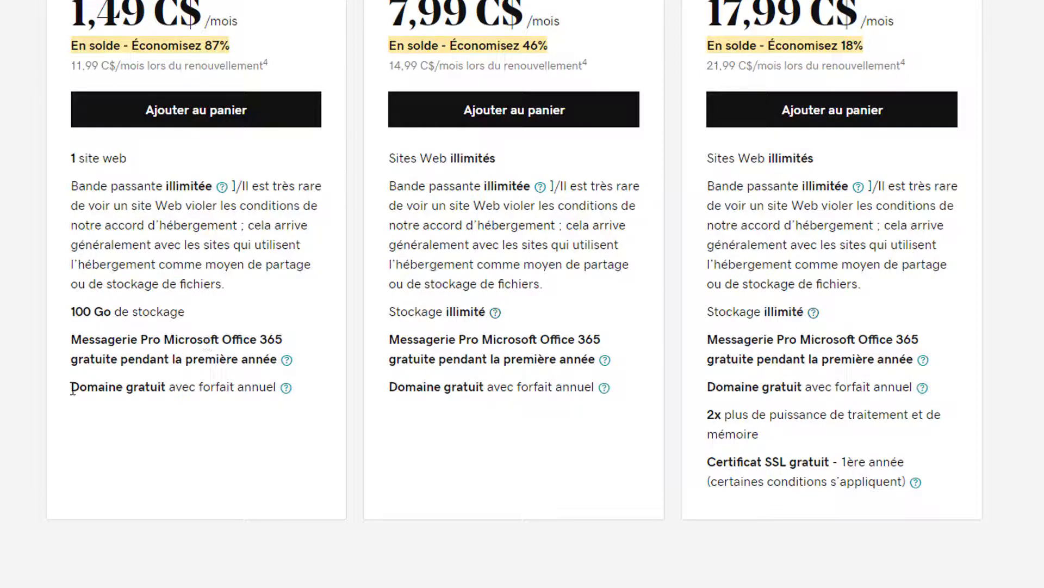
- Highlight the free domain features, Deluxe's Sites Web illimités and Ultimate's free SSL certificate
left_click_drag(72, 389, 267, 389)
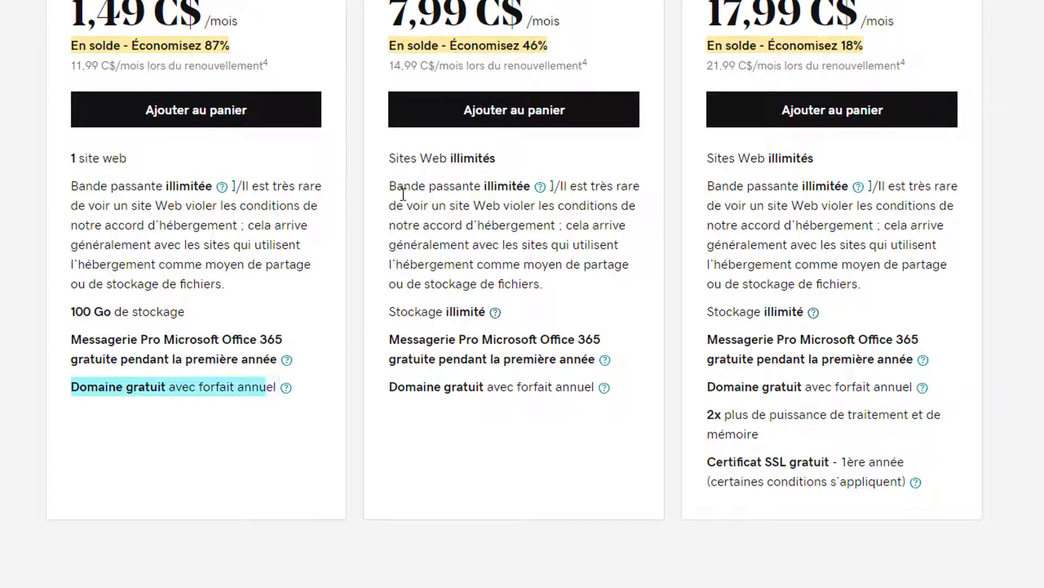
scroll(414, 204, "up", 3)
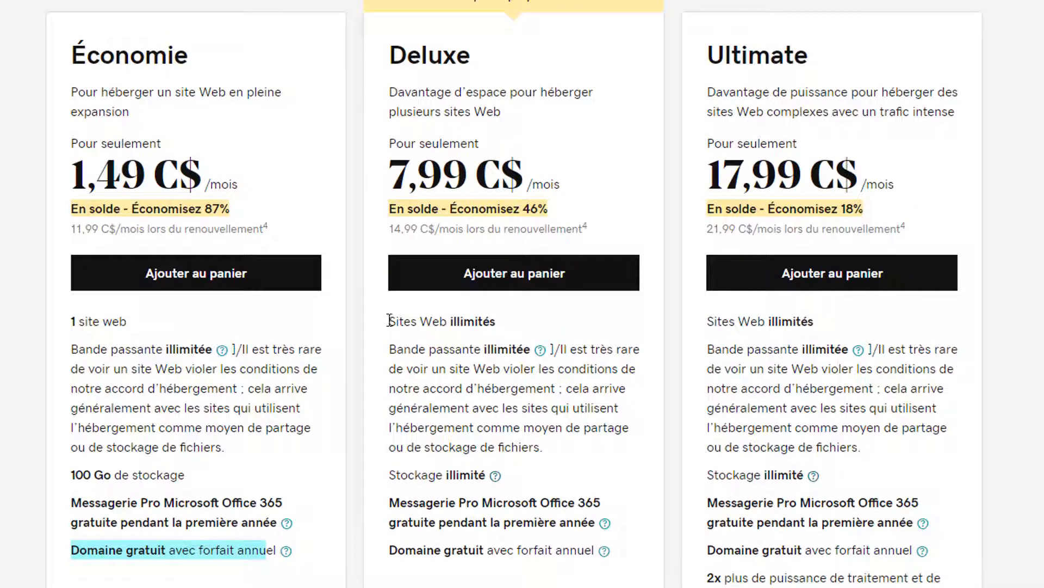
left_click_drag(388, 321, 495, 322)
scroll(474, 349, "down", 3)
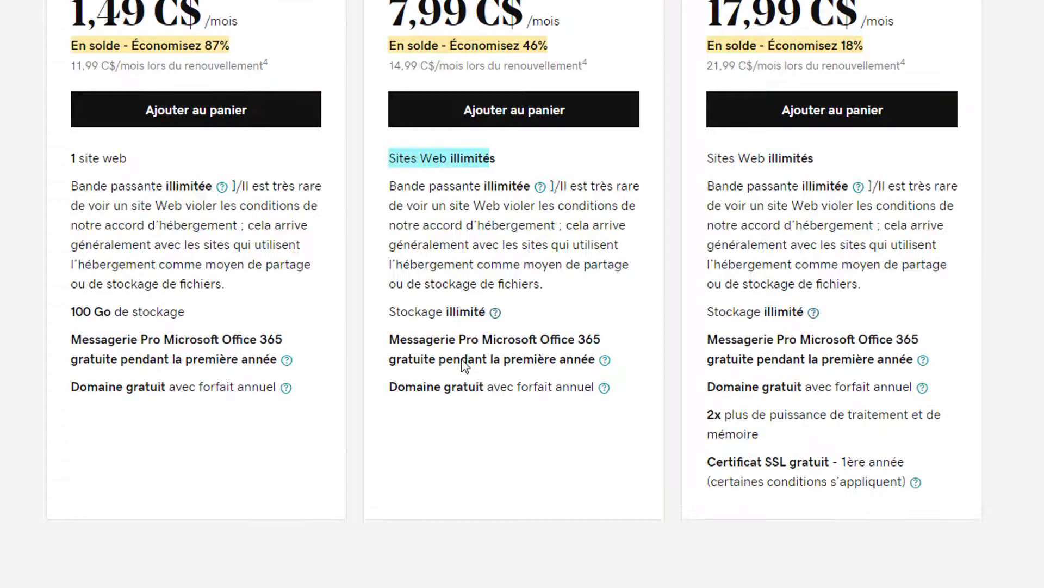
left_click_drag(385, 390, 501, 396)
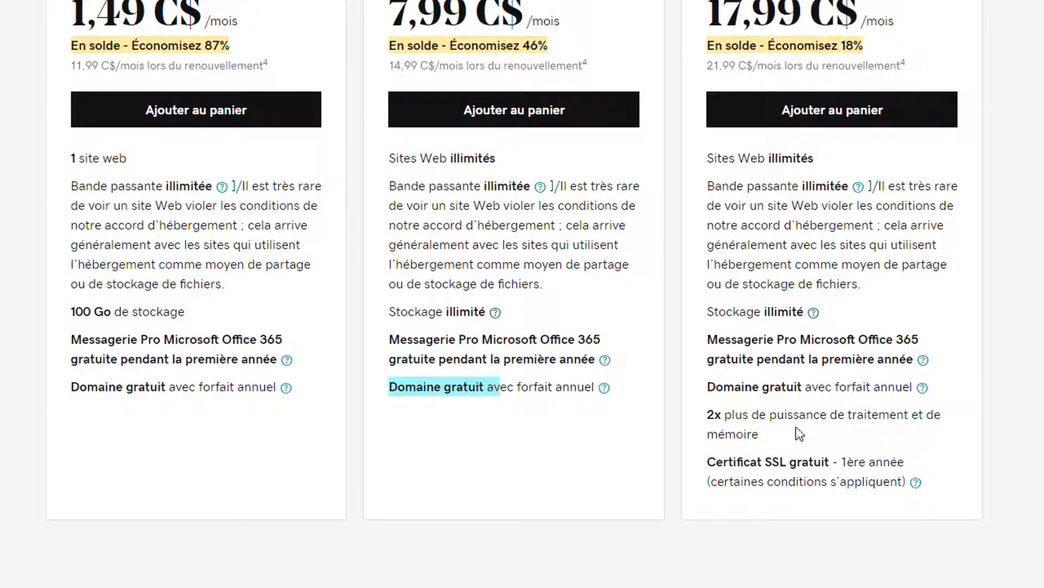
left_click_drag(705, 462, 829, 463)
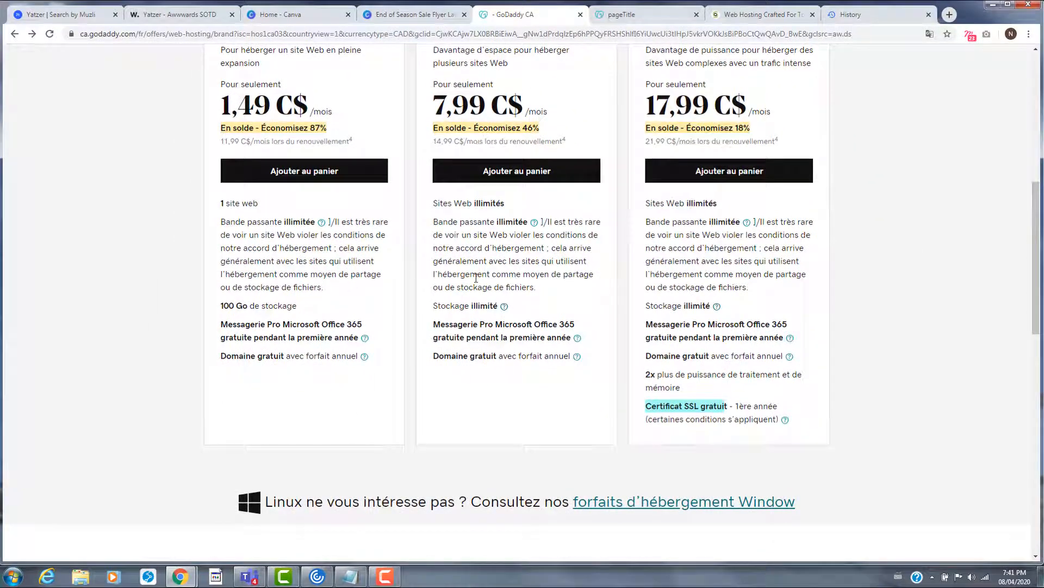
- Point out that the free SSL certificate applies only to the first year
left_click(690, 405)
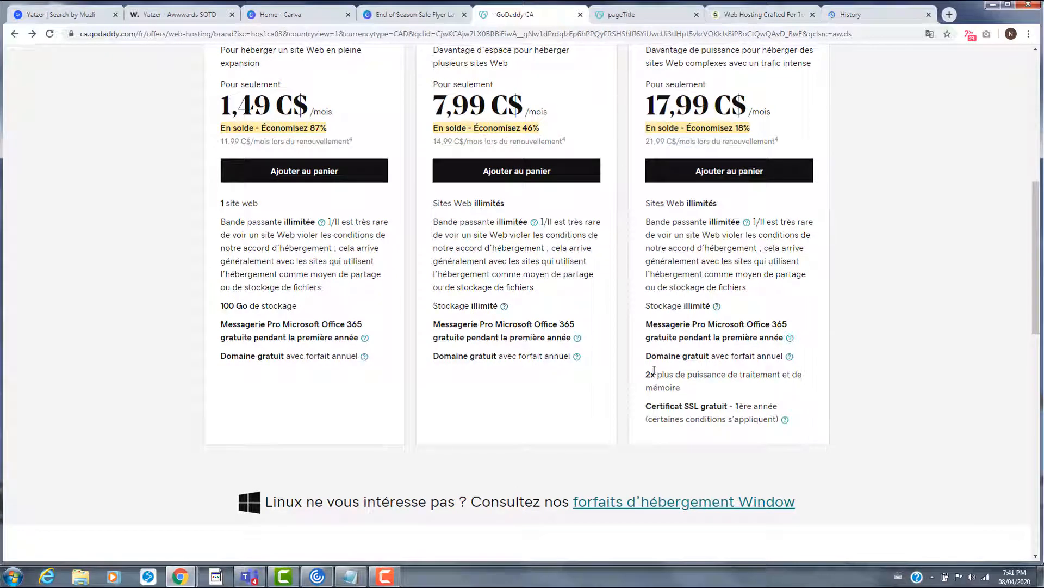
left_click_drag(780, 406, 701, 406)
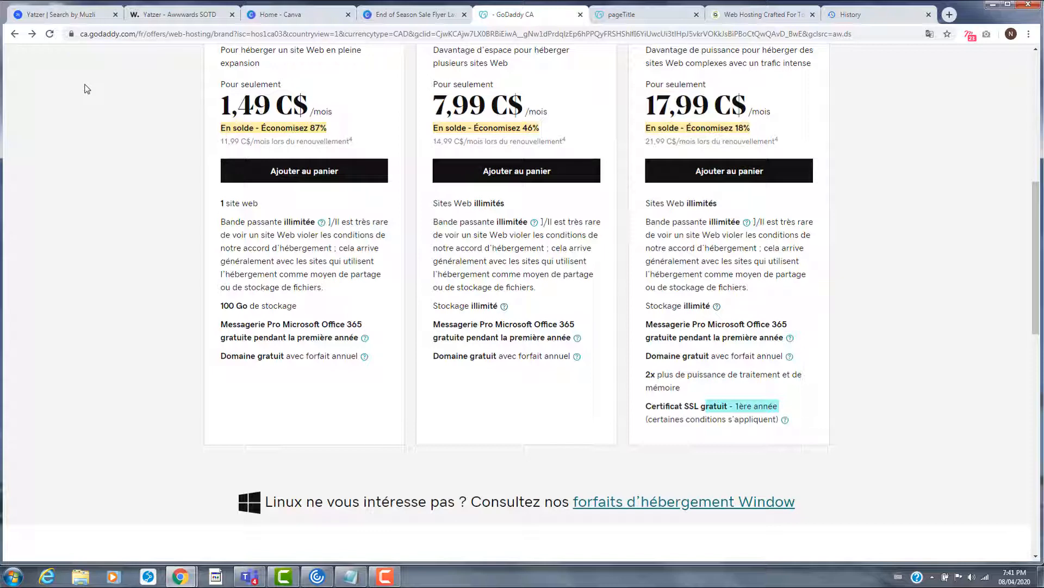
left_click(103, 112)
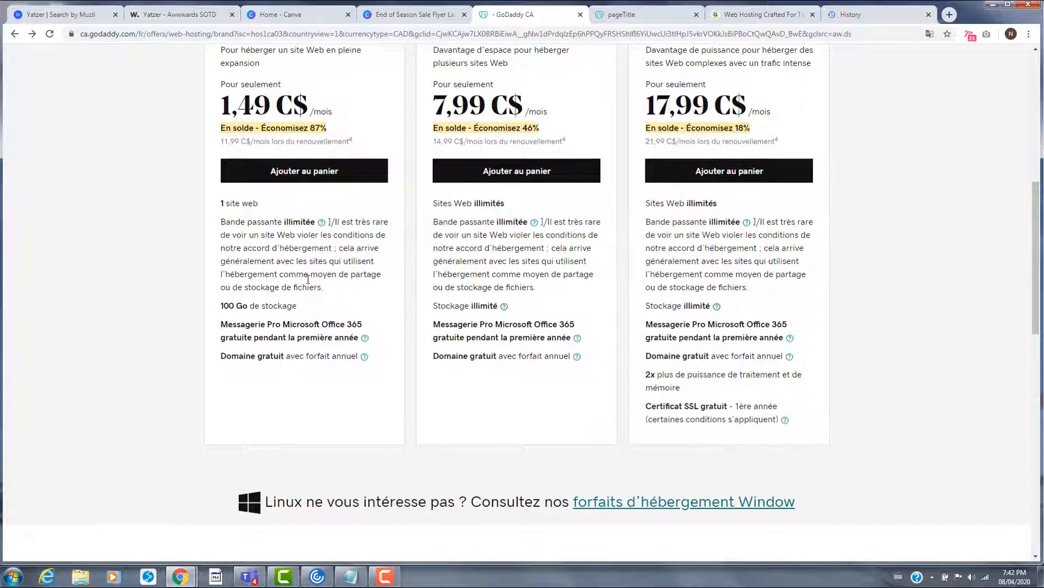
- Add the Économie hosting plan at 1,49 C$ per month to the cart
scroll(308, 279, "up", 1)
scroll(160, 244, "down", 1)
scroll(332, 233, "up", 2)
left_click_drag(221, 136, 307, 155)
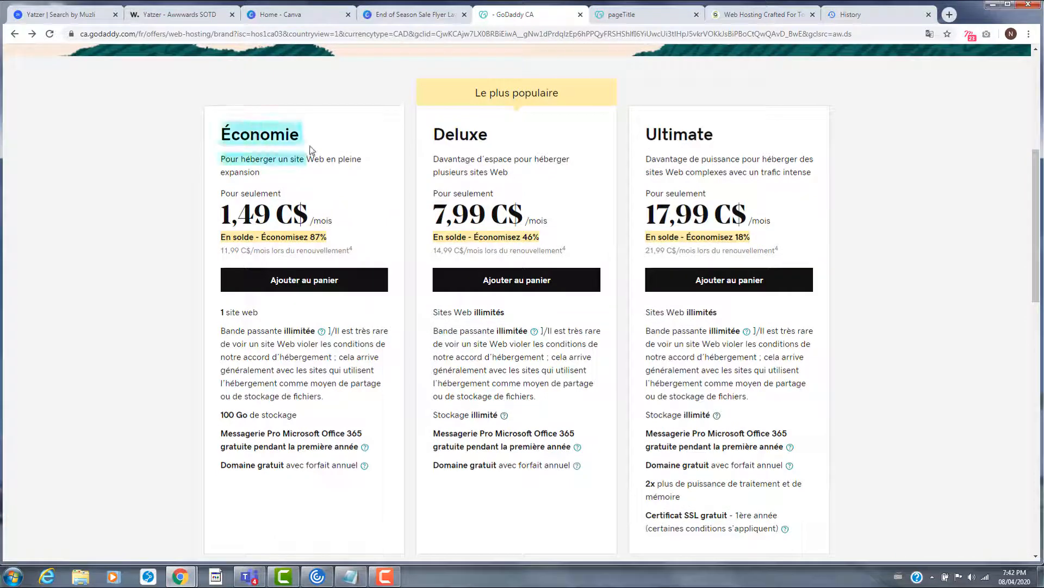
left_click(314, 283)
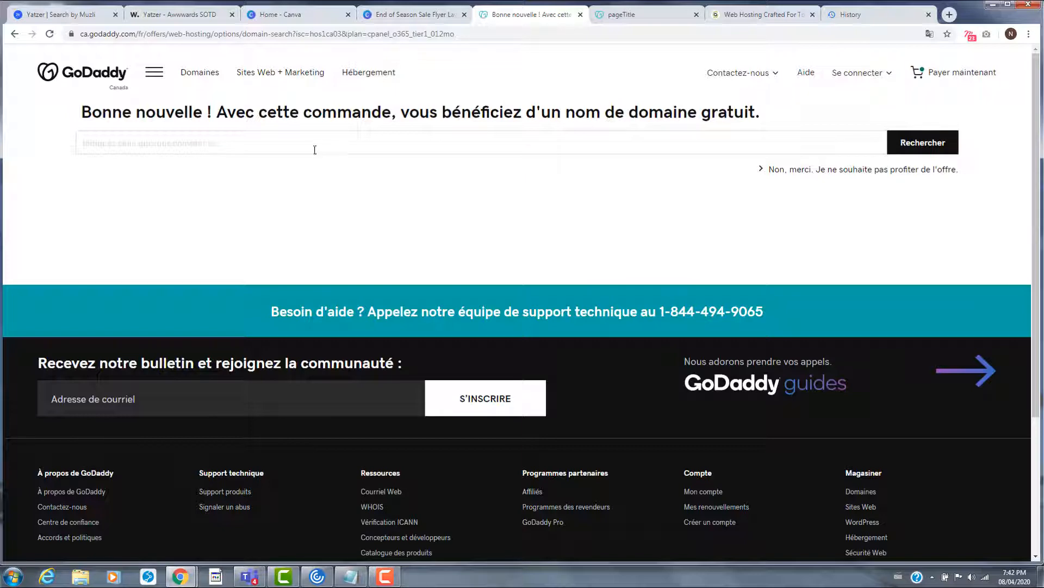
- Pick the suggested name nettoyagerapide in the free-domain search and check its availability
left_click(295, 143)
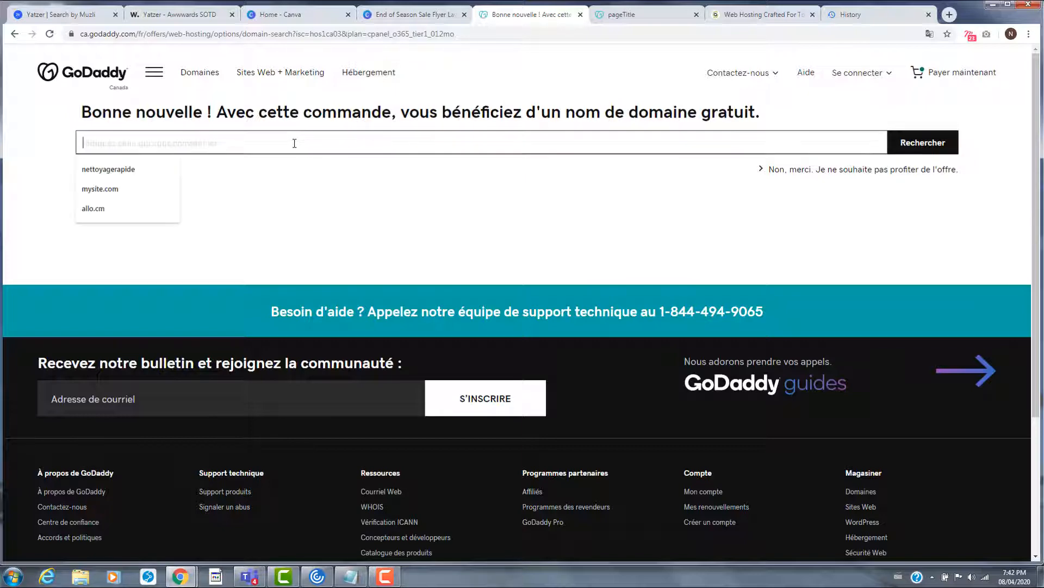
left_click(162, 170)
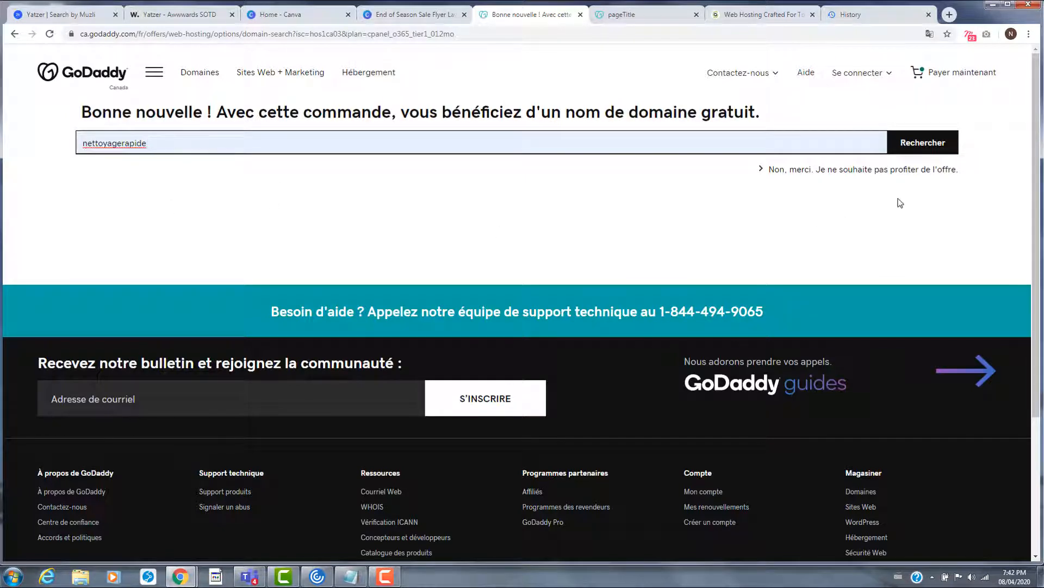
left_click(936, 148)
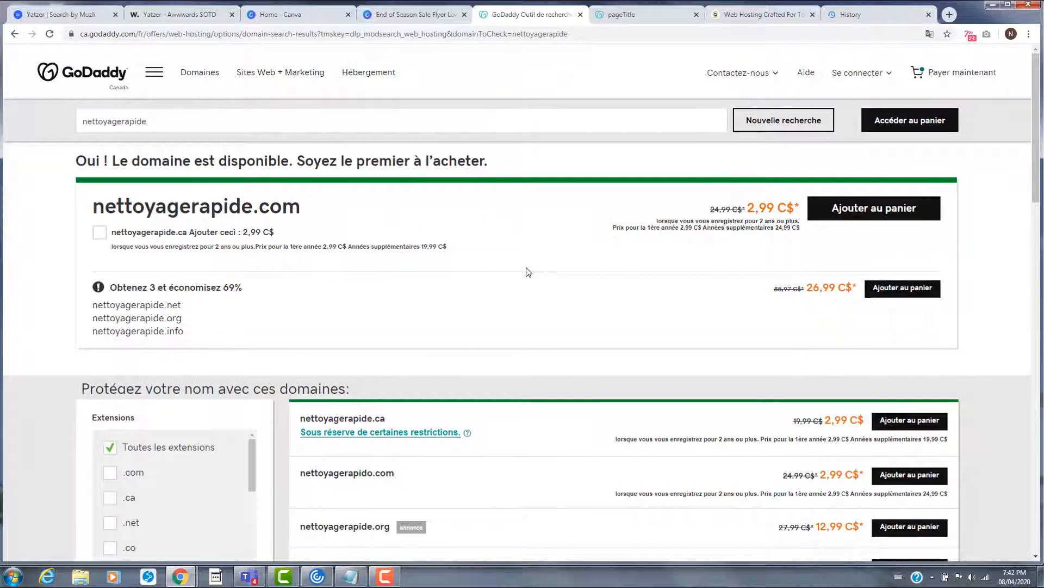
- Review the other extensions, then add nettoyagerapide.com at 2,99 C$ to the order
scroll(527, 271, "down", 3)
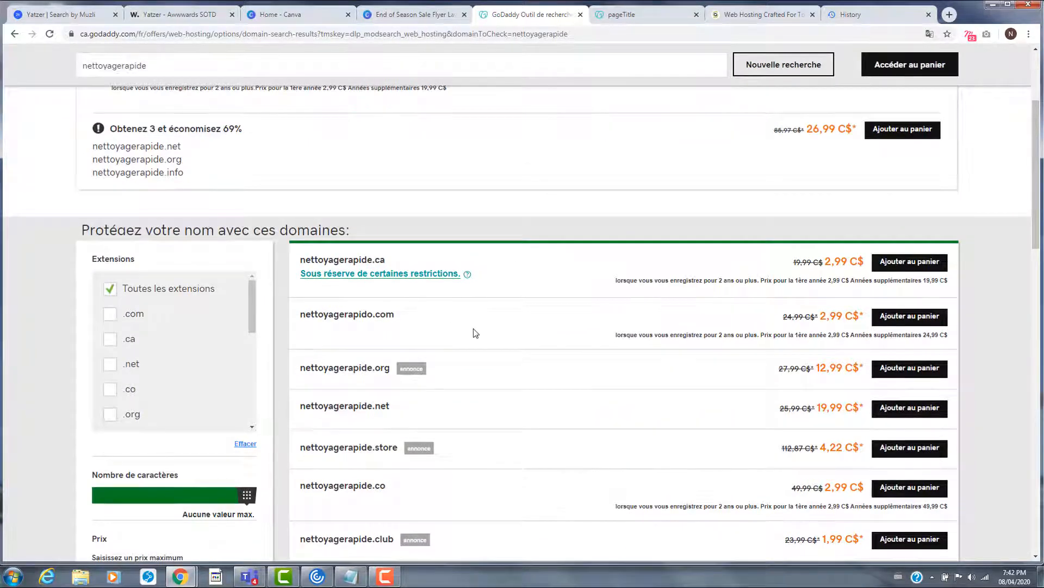
scroll(473, 333, "down", 3)
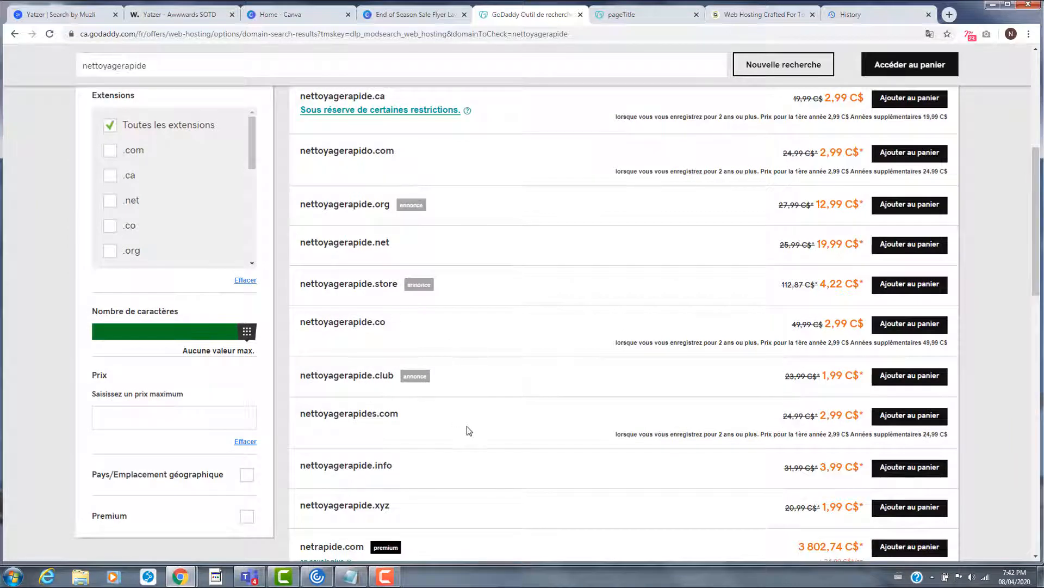
scroll(467, 429, "down", 4)
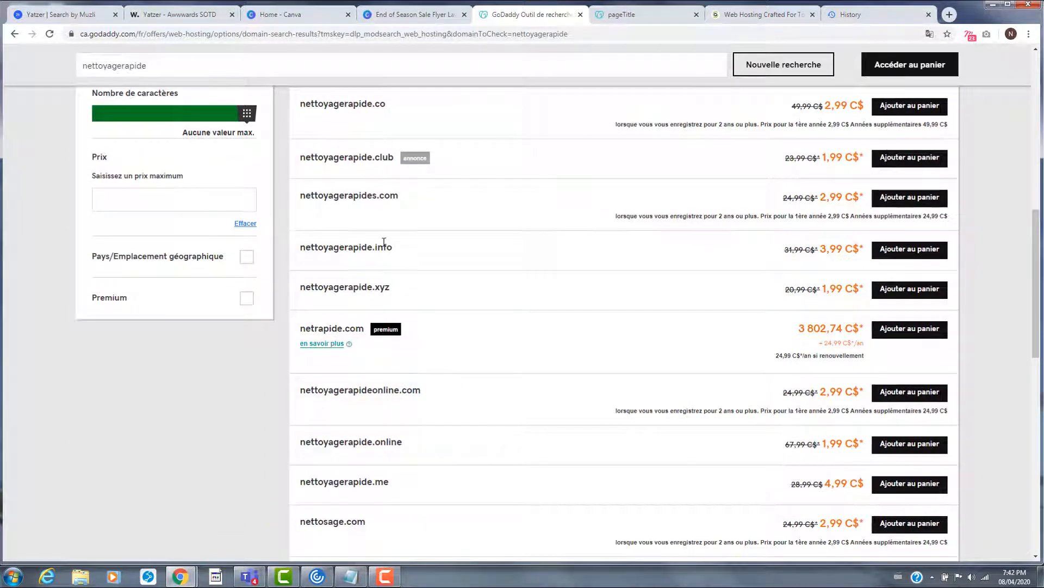
scroll(500, 372, "down", 2)
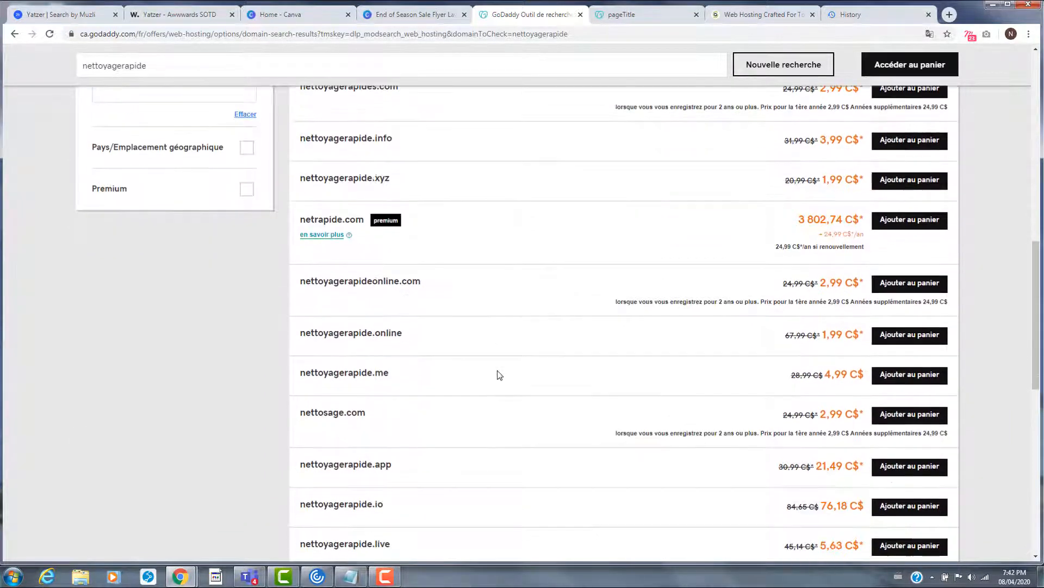
scroll(493, 370, "down", 1)
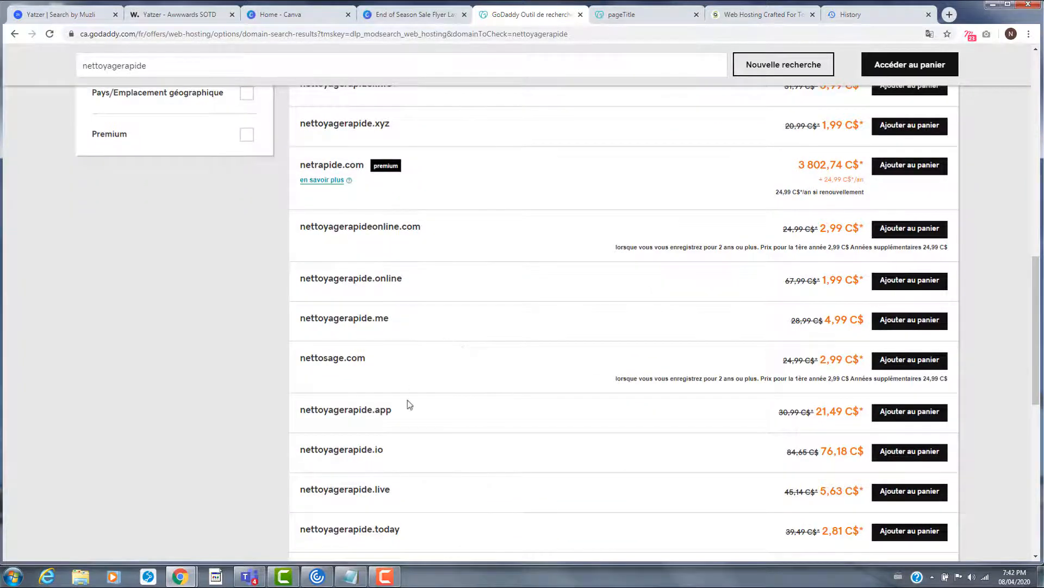
scroll(489, 405, "up", 5)
scroll(489, 405, "up", 7)
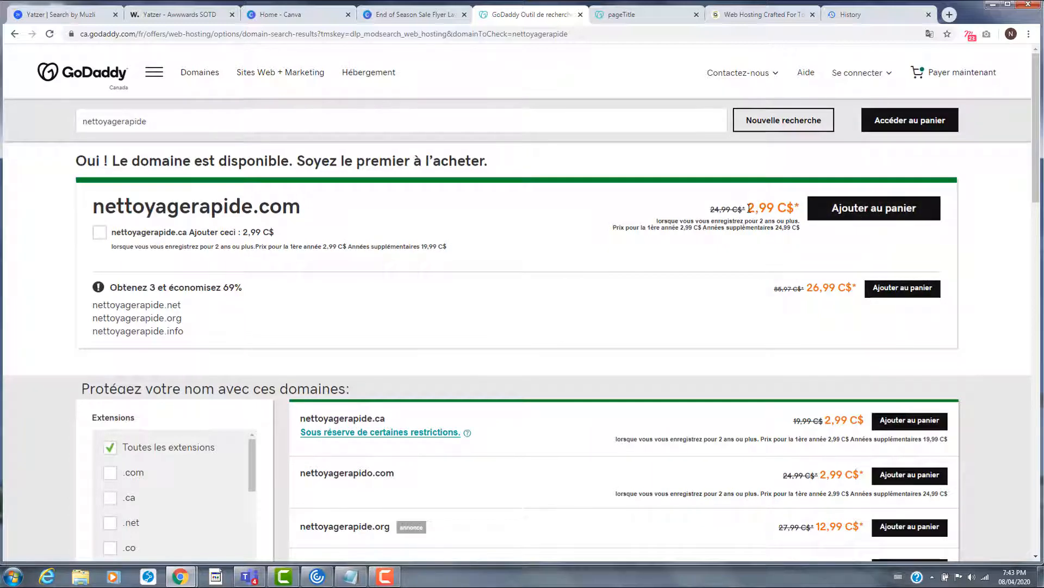
left_click_drag(750, 208, 790, 210)
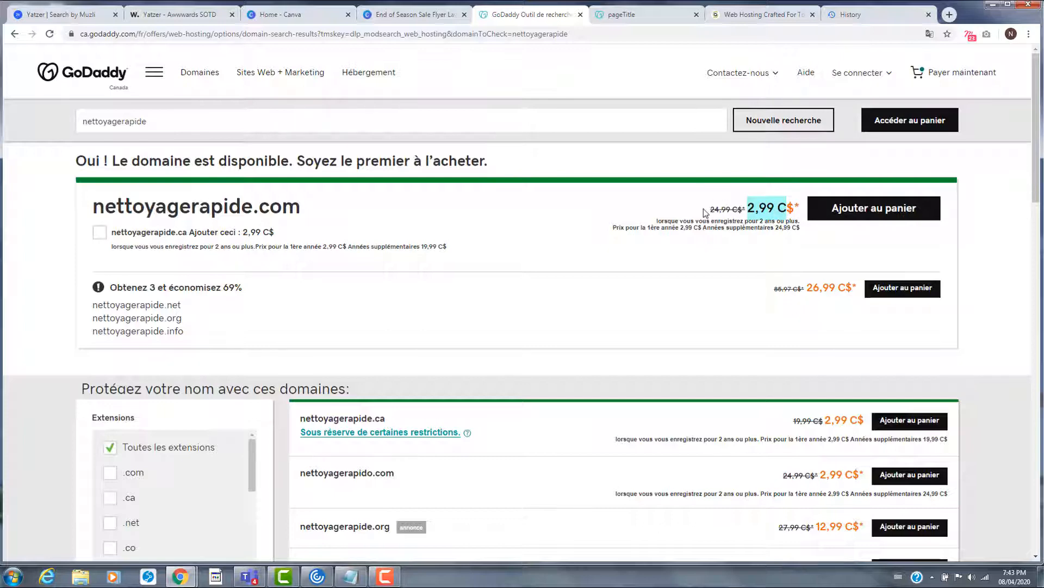
left_click(873, 212)
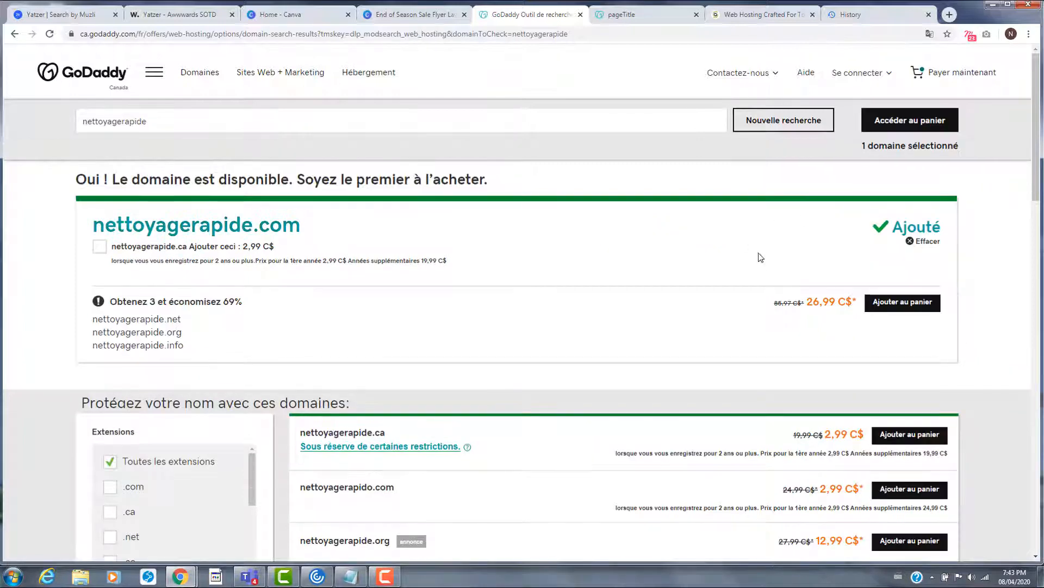
- Open the GoDaddy cart and point out nettoyagerapide.com listed at 0,00 C$
left_click(910, 120)
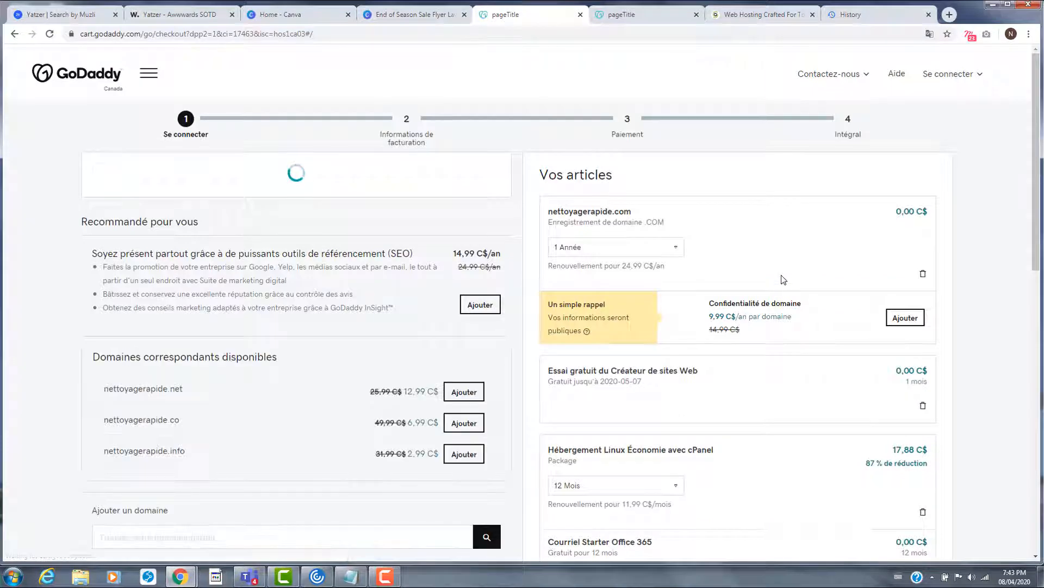
scroll(784, 281, "down", 4)
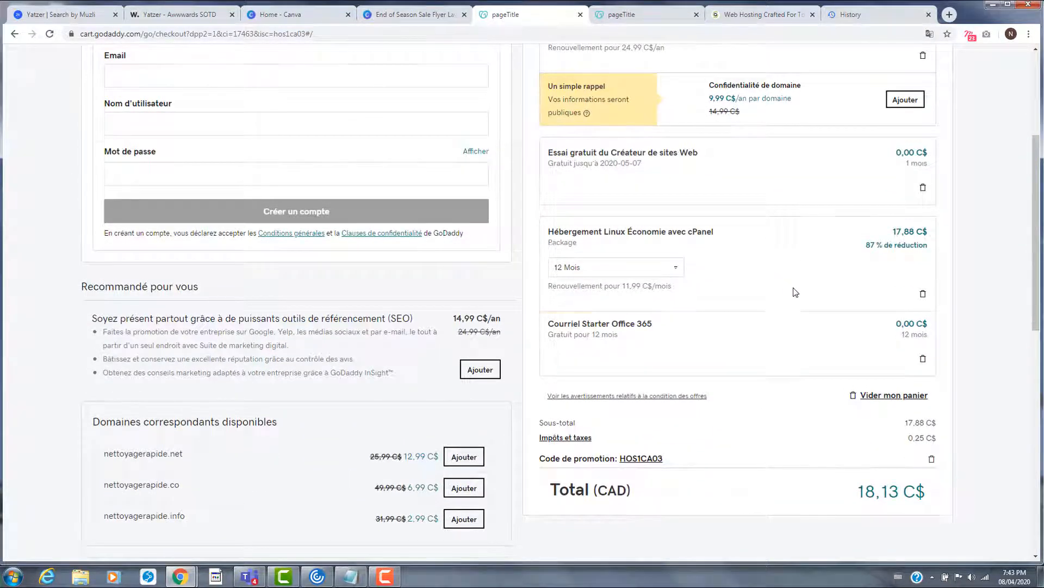
scroll(794, 291, "up", 4)
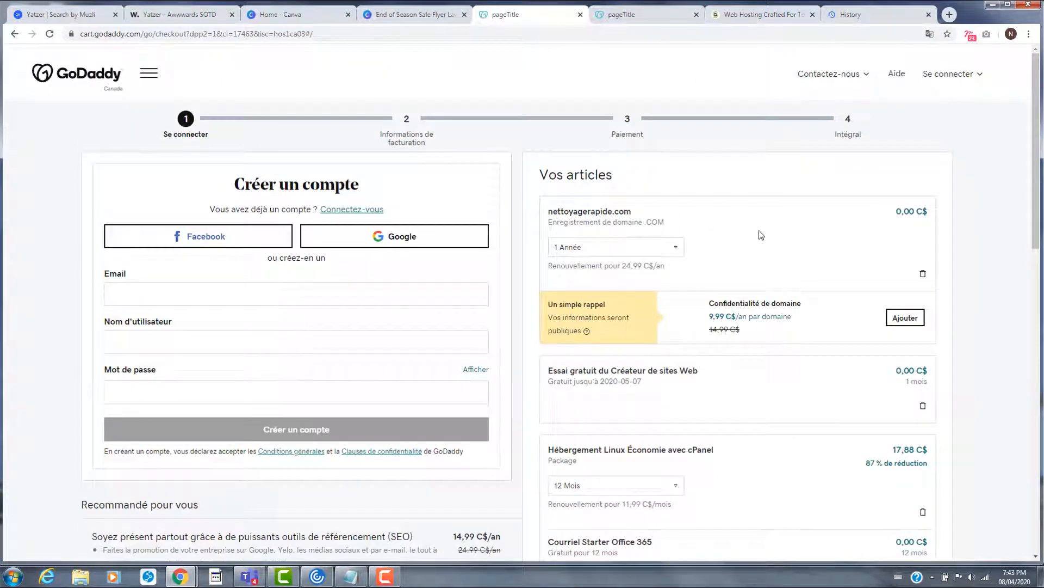
scroll(787, 301, "down", 2)
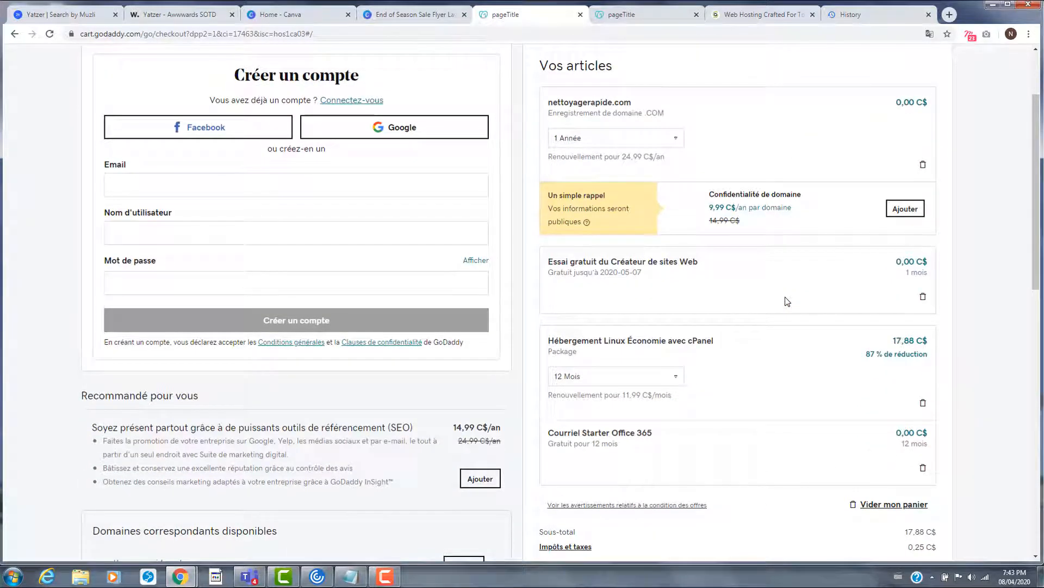
scroll(786, 299, "up", 1)
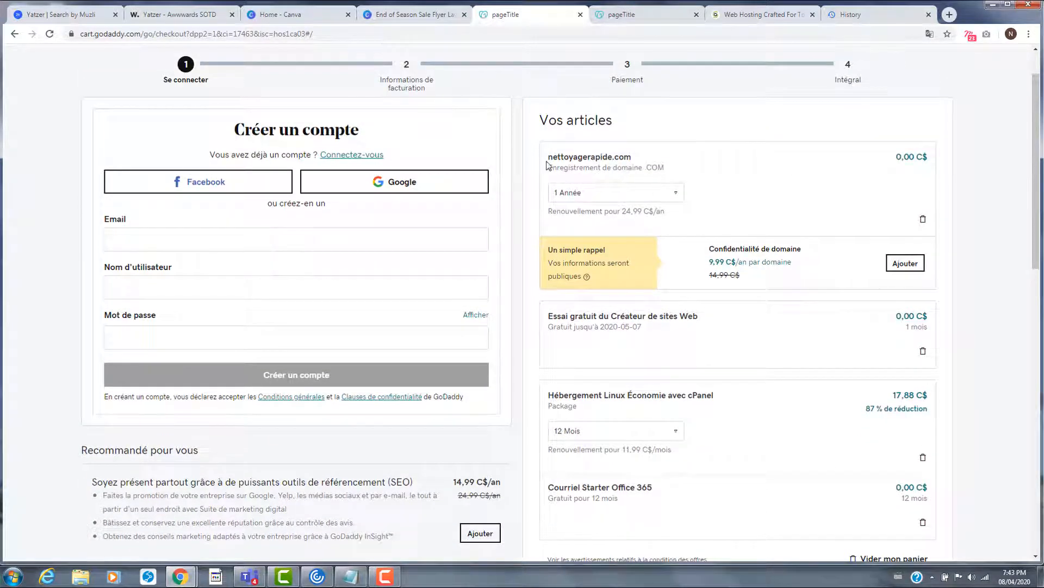
left_click_drag(571, 155, 653, 168)
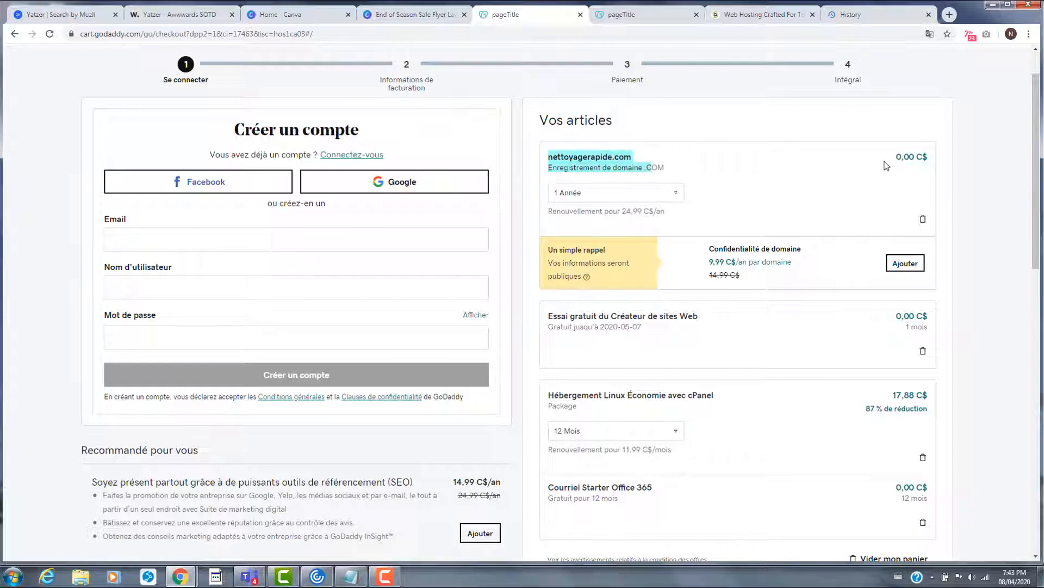
left_click(895, 159)
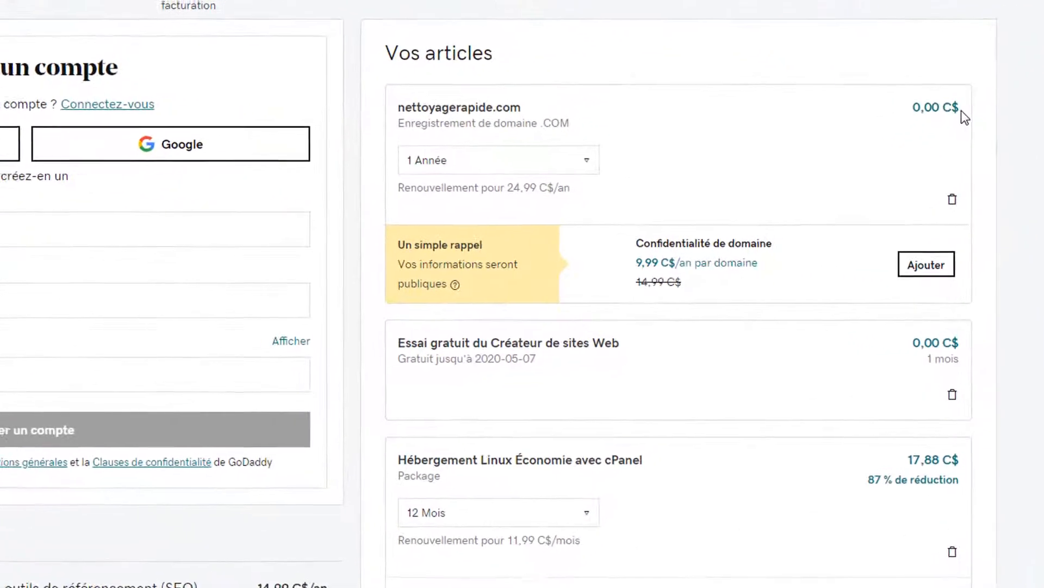
left_click_drag(896, 156, 918, 165)
scroll(800, 284, "down", 3)
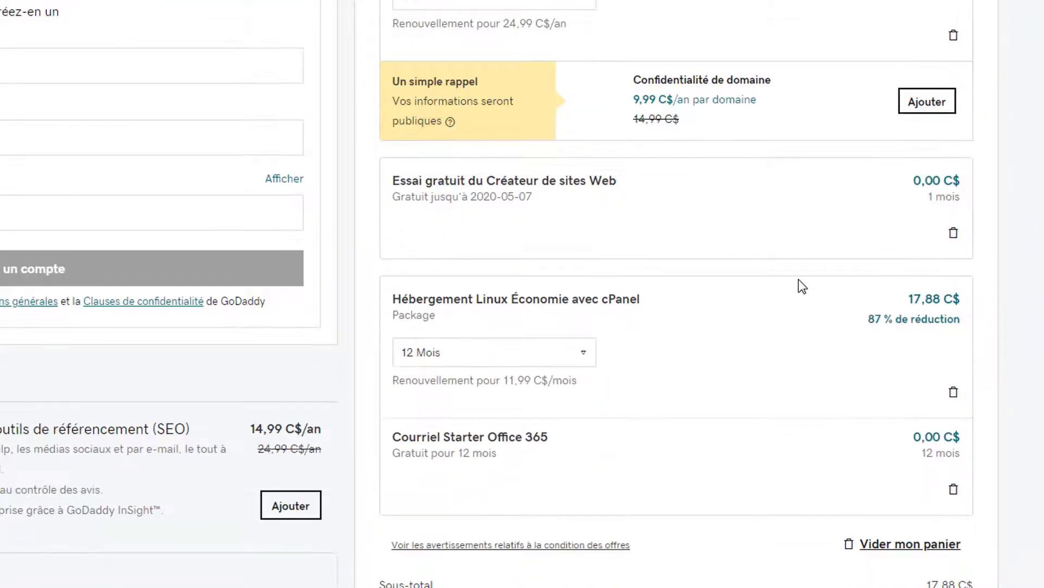
scroll(800, 272, "down", 2)
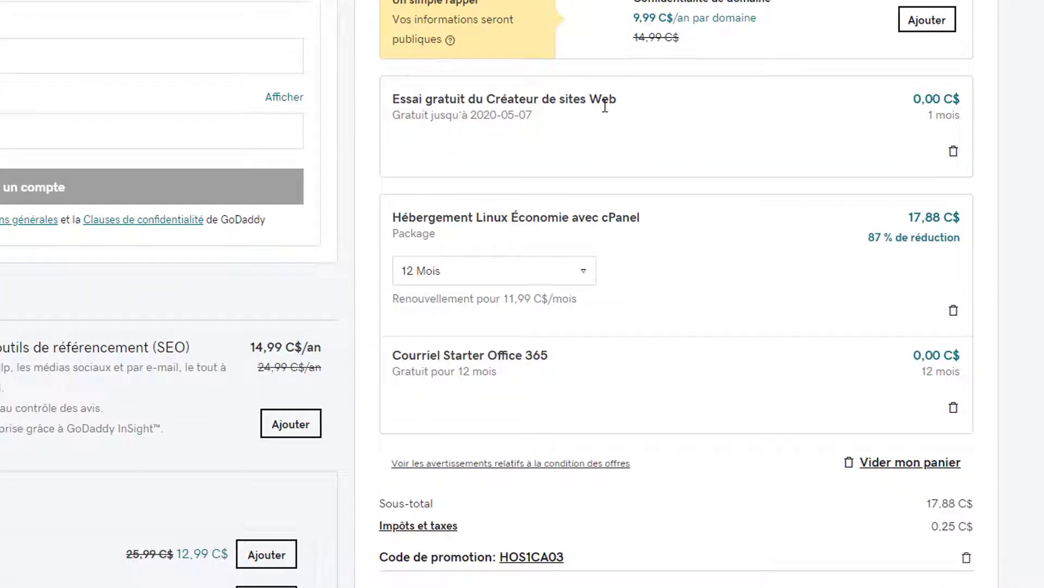
- Highlight the free website builder trial, the 17,88 hosting price and the 18,13 C$ total
triple_click(539, 115)
left_click(552, 116)
triple_click(532, 115)
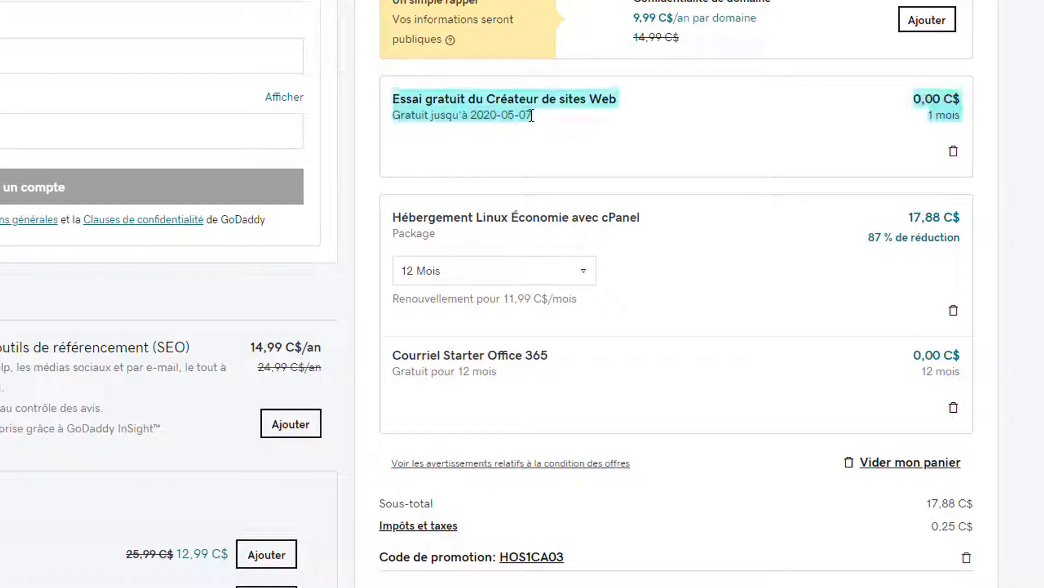
scroll(749, 362, "down", 2)
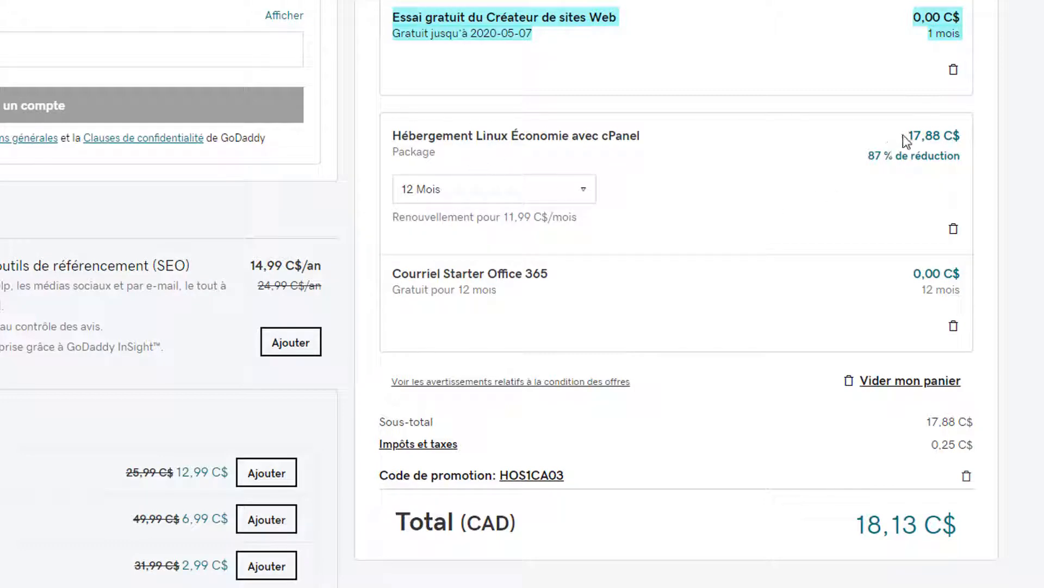
left_click_drag(941, 135, 906, 136)
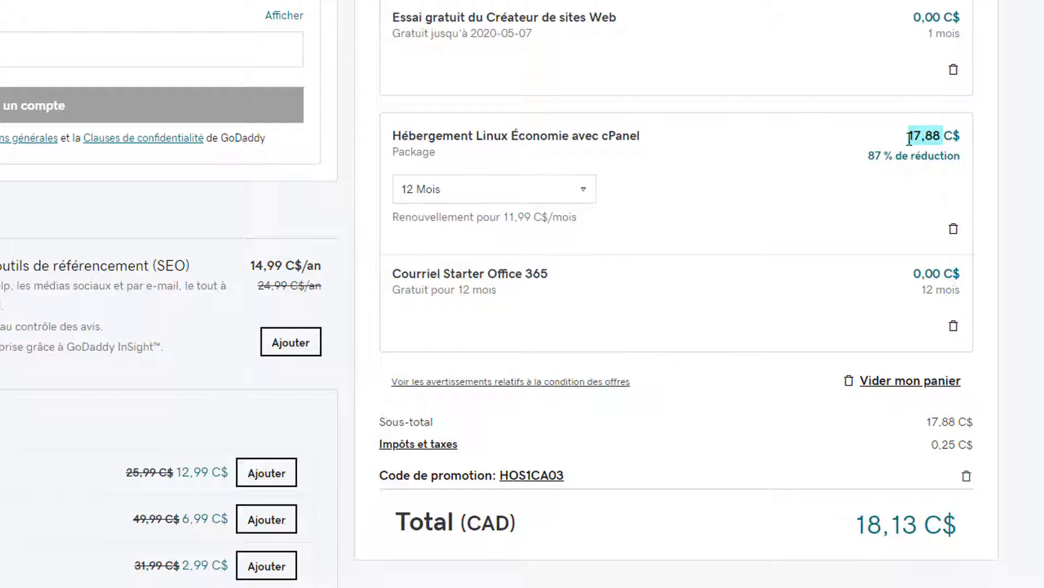
scroll(791, 382, "down", 1)
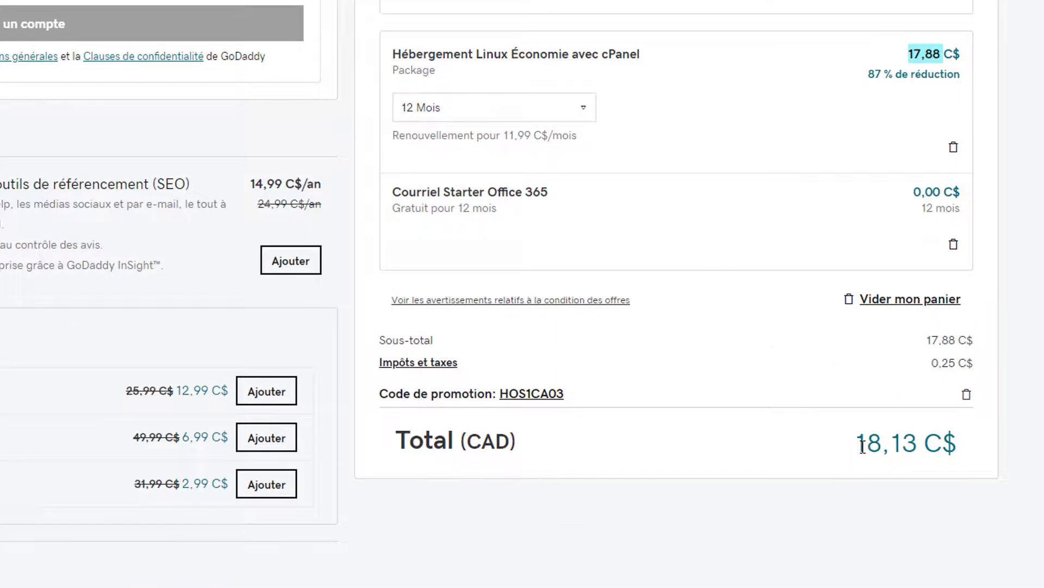
left_click_drag(863, 446, 984, 438)
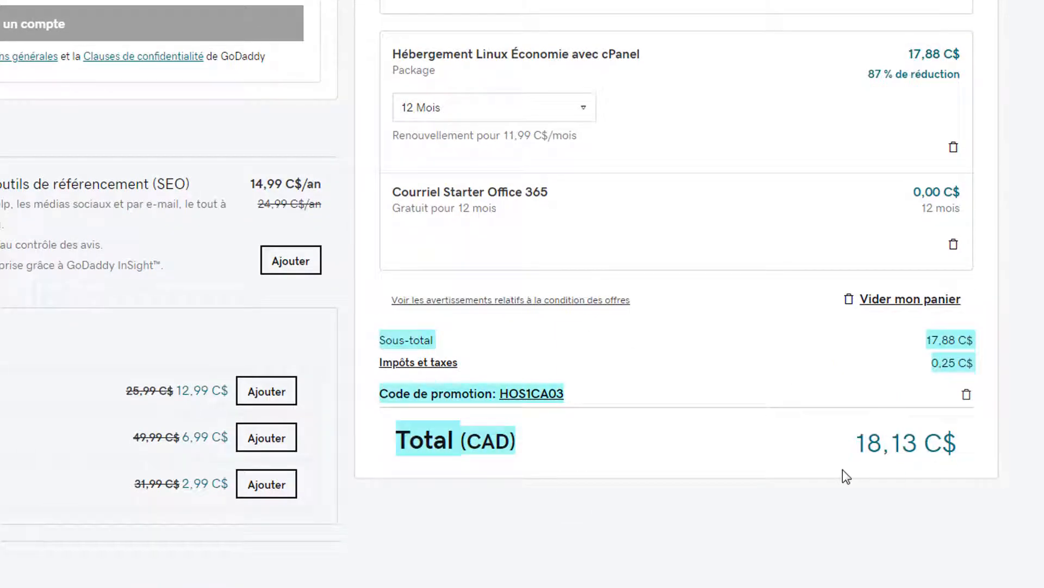
left_click(794, 435)
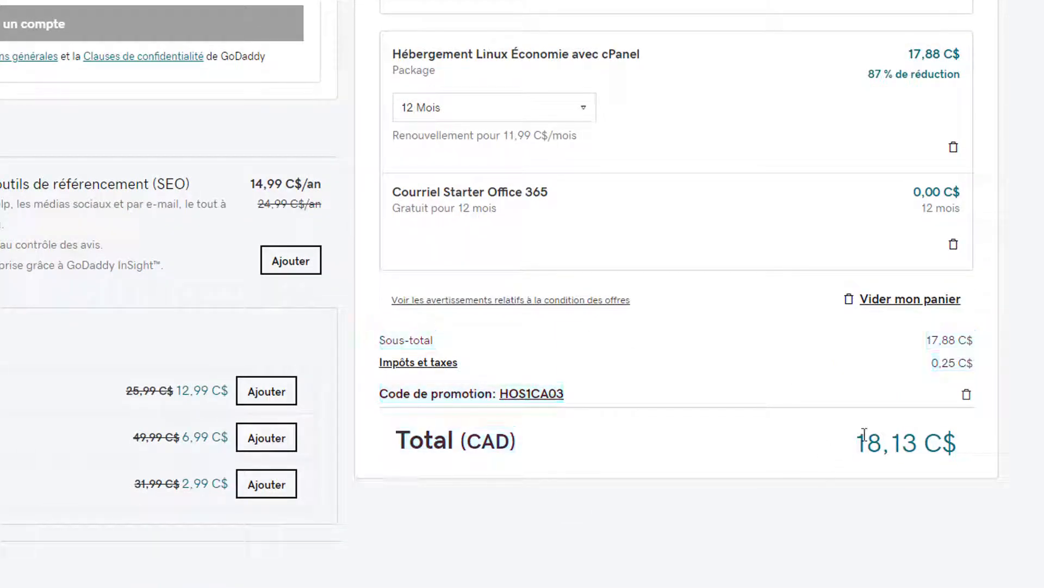
left_click_drag(855, 442, 959, 439)
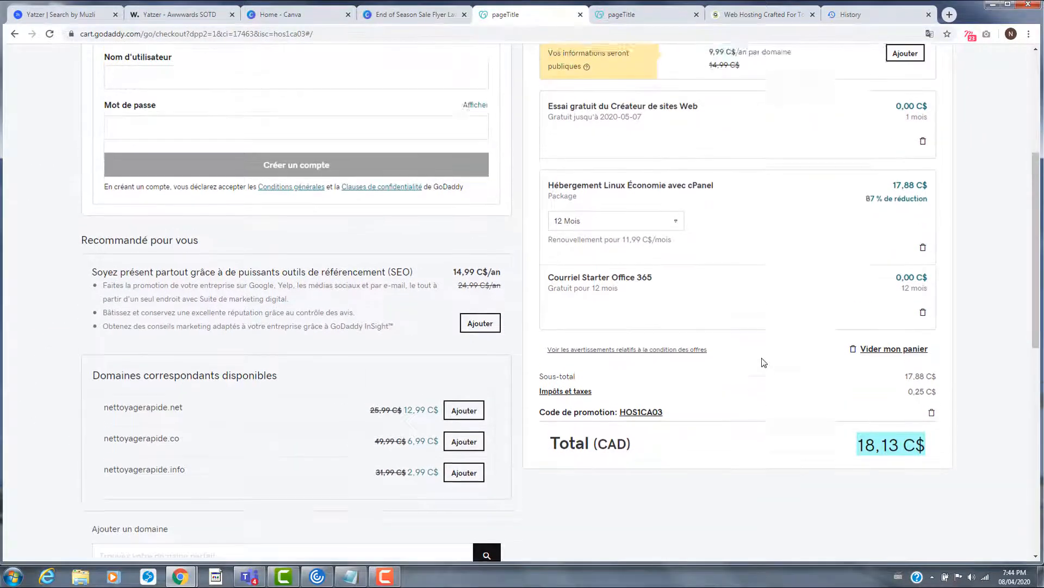
- Switch to the SiteGround hosting plans page
scroll(765, 362, "up", 4)
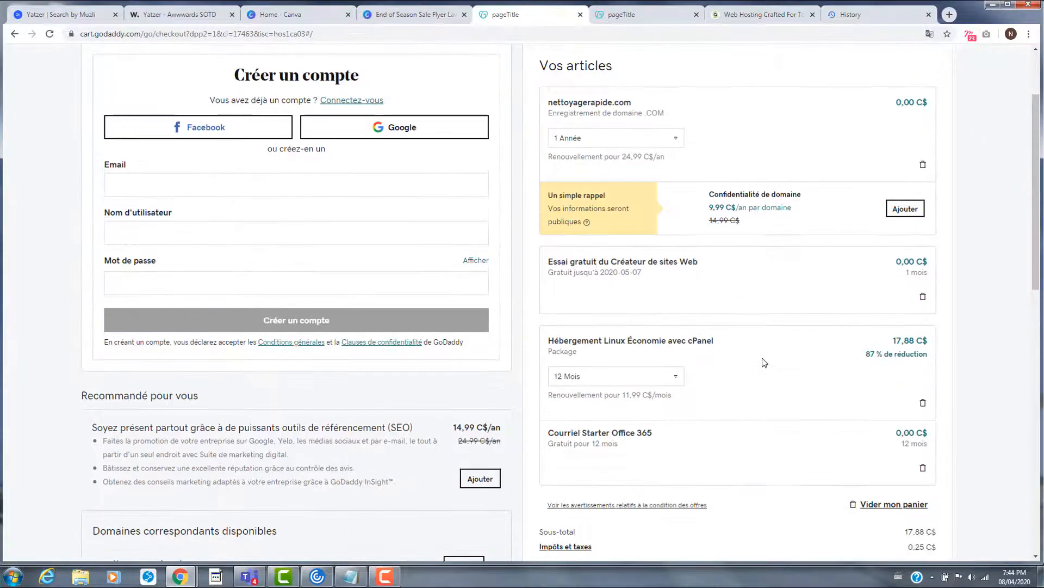
scroll(764, 362, "down", 1)
scroll(764, 363, "down", 4)
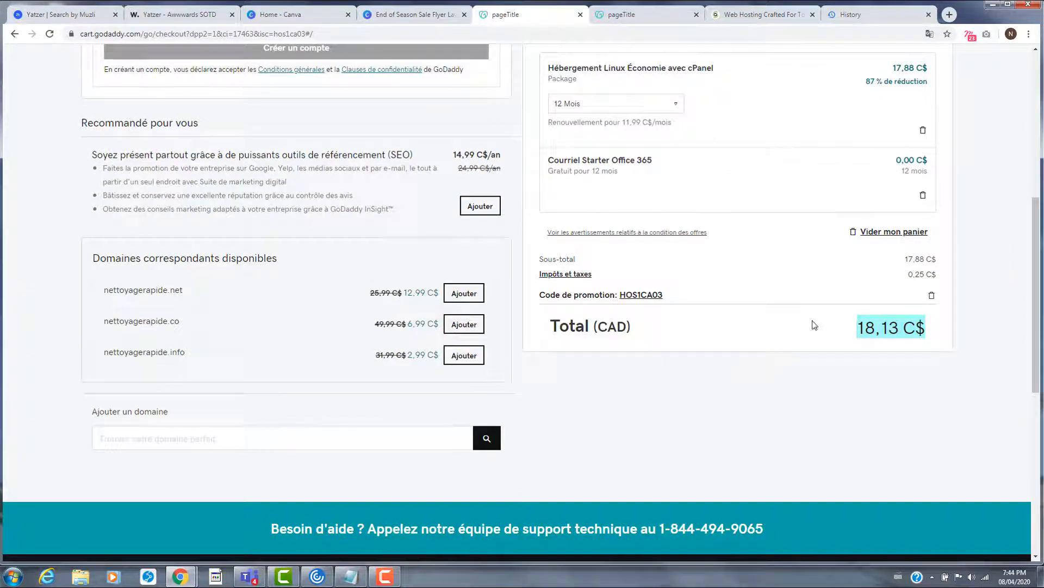
scroll(783, 338, "up", 7)
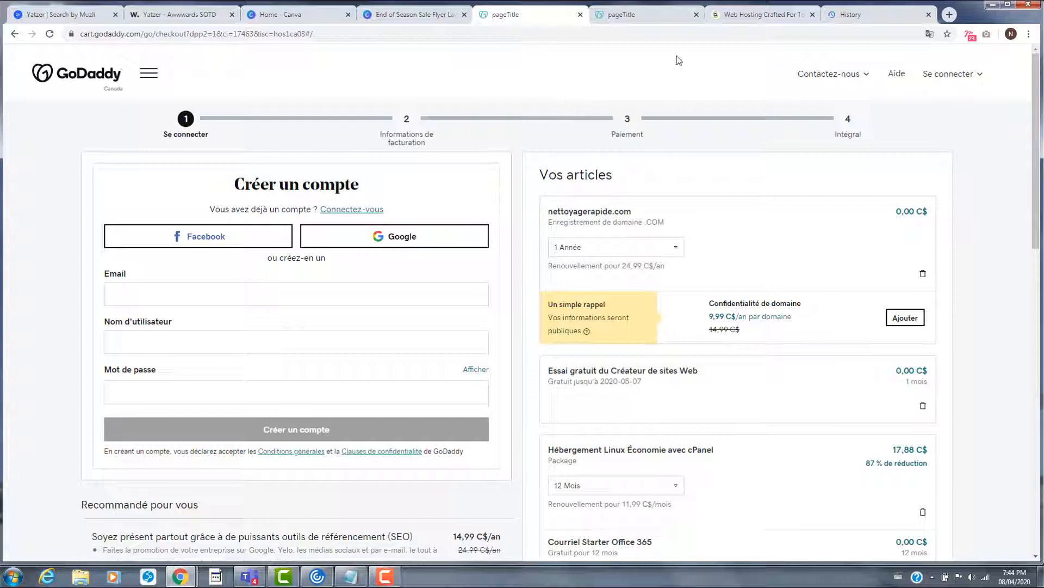
left_click(756, 13)
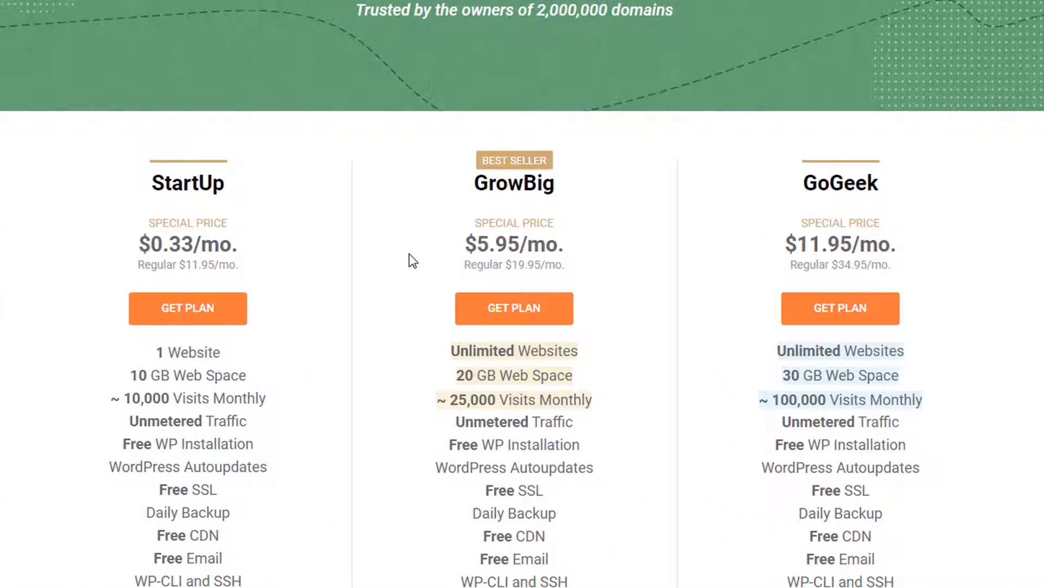
scroll(409, 256, "down", 1)
scroll(410, 256, "up", 2)
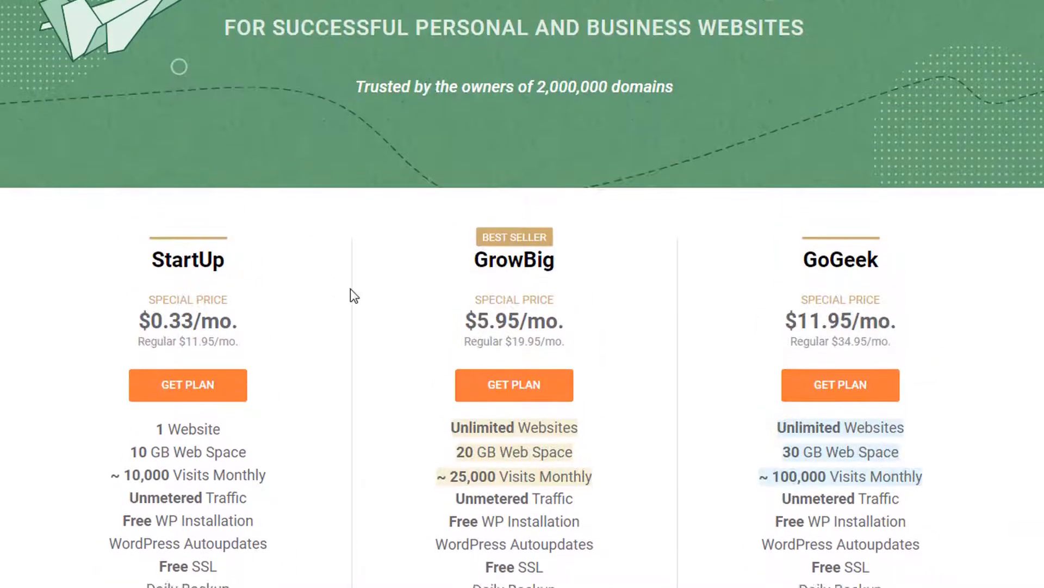
scroll(352, 291, "down", 3)
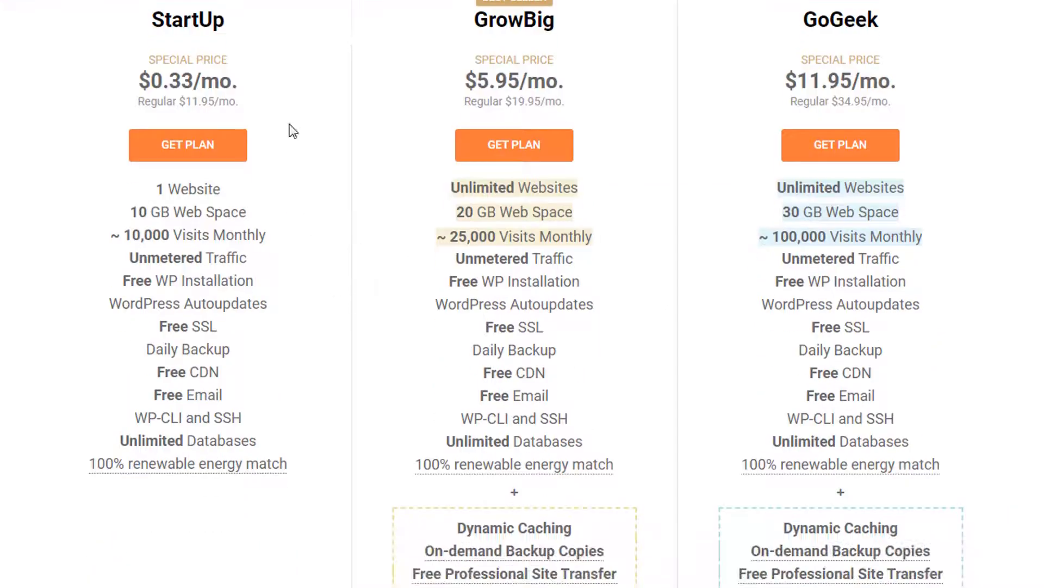
double_click(196, 12)
left_click_drag(472, 24, 543, 22)
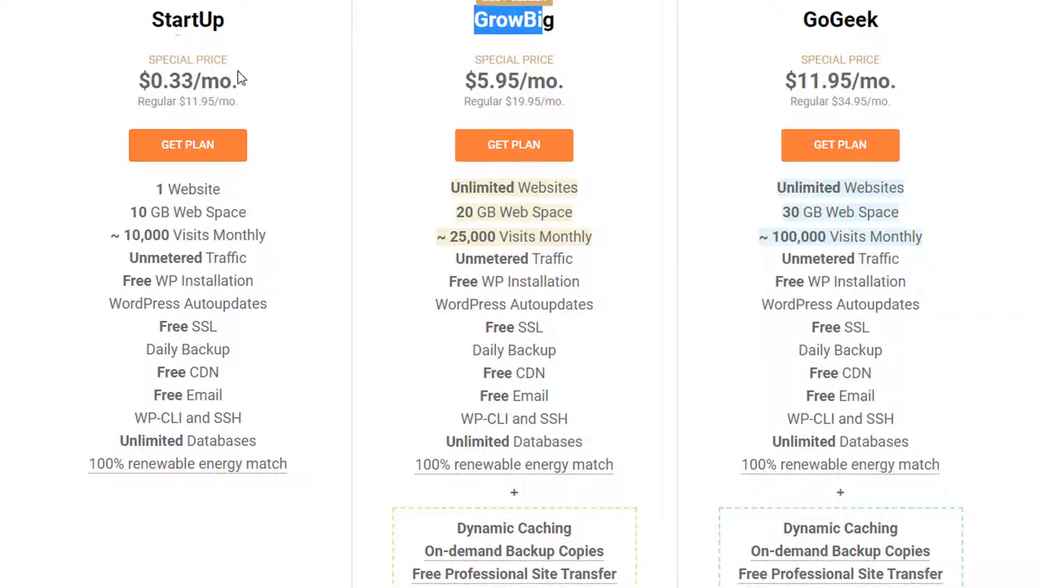
left_click_drag(133, 82, 196, 84)
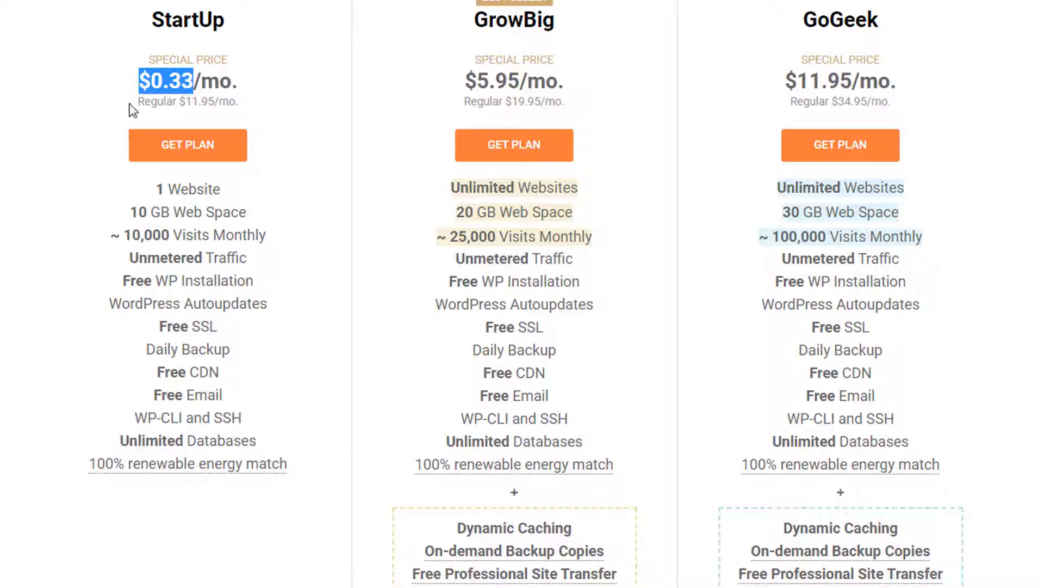
left_click_drag(128, 104, 176, 101)
left_click_drag(201, 101, 216, 101)
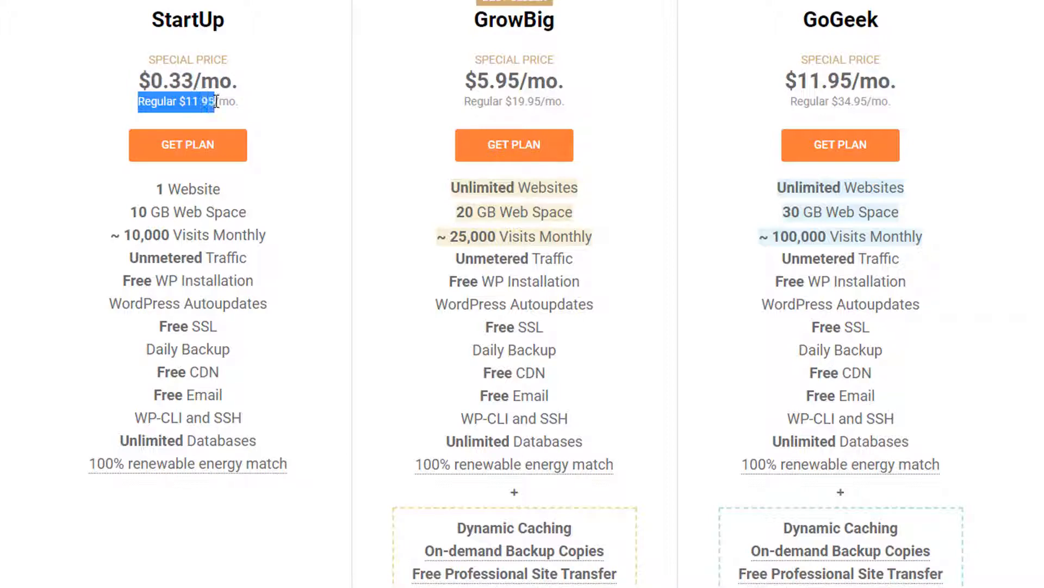
left_click(232, 97)
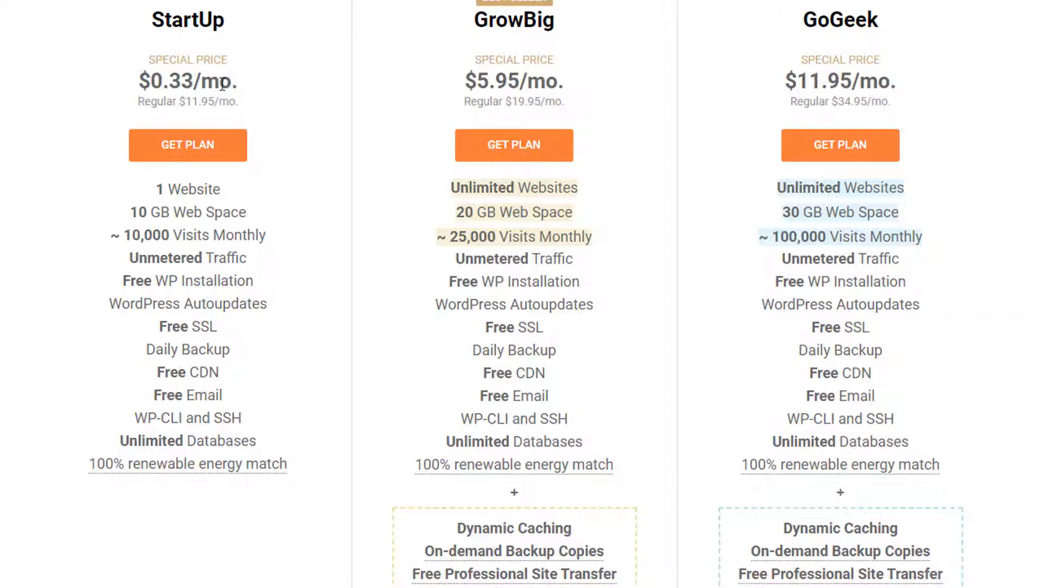
left_click_drag(239, 83, 131, 74)
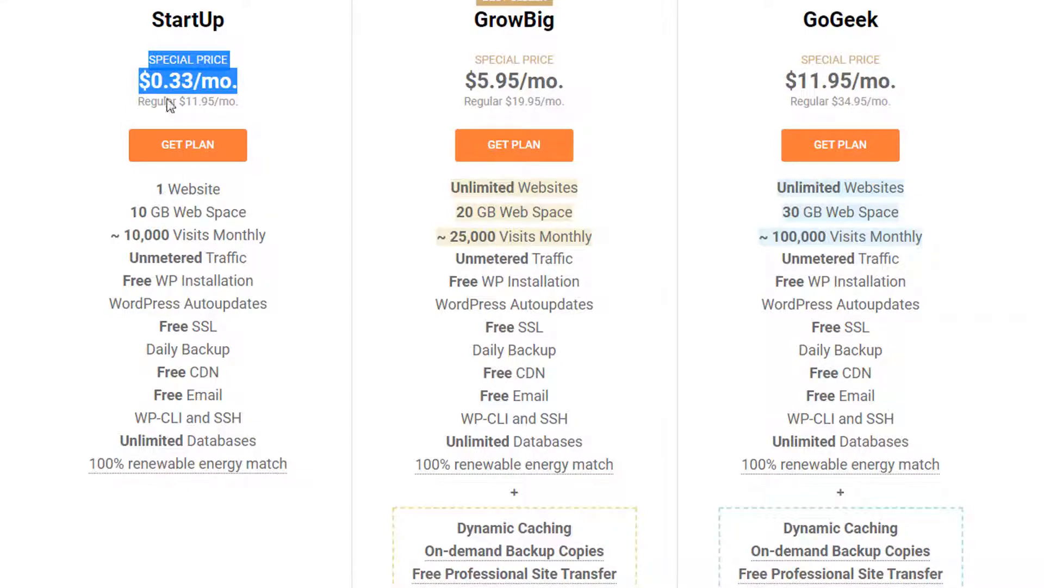
left_click_drag(156, 189, 222, 191)
left_click_drag(129, 213, 252, 219)
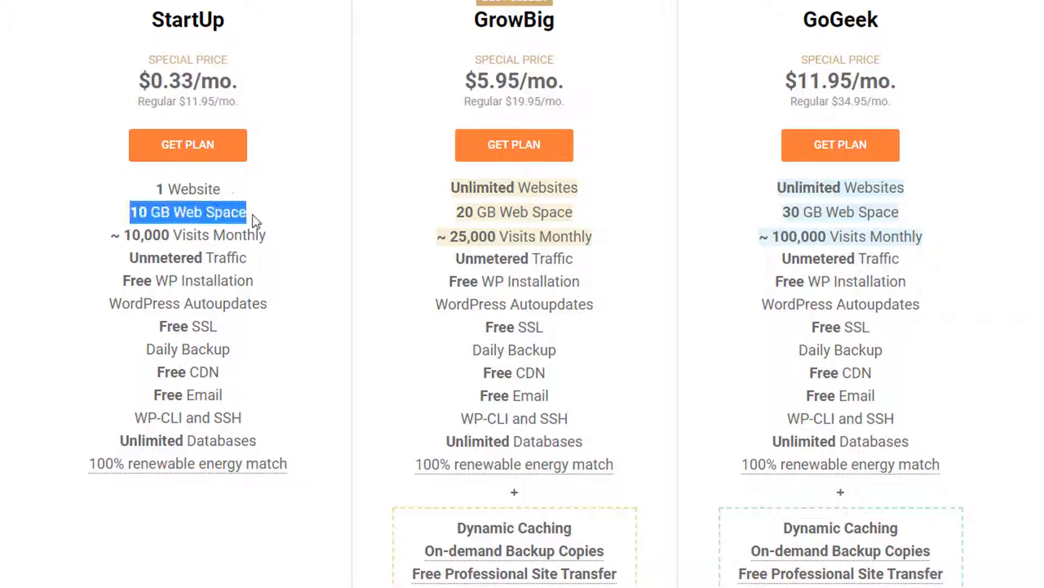
left_click(121, 283)
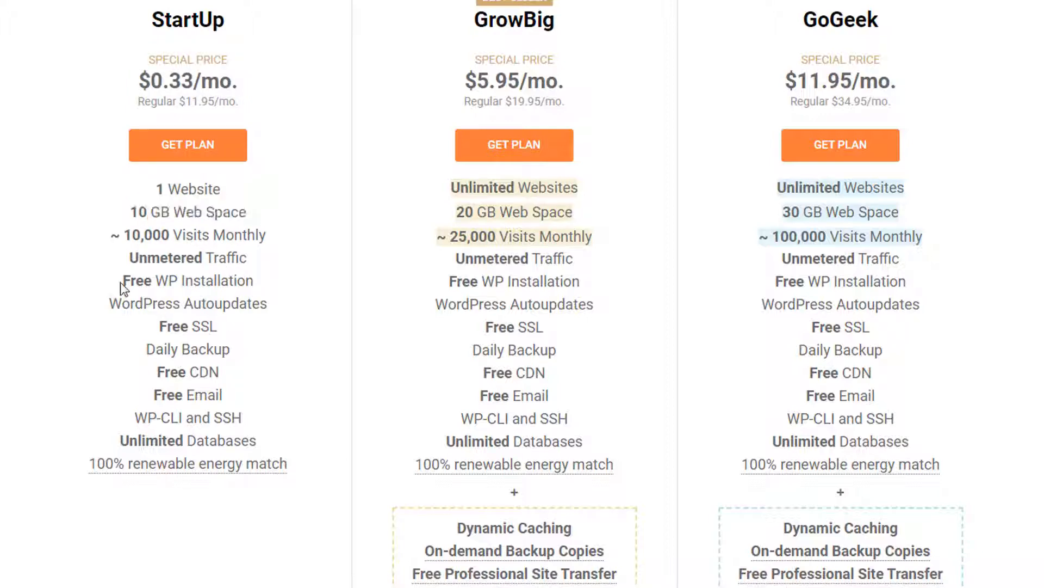
left_click_drag(121, 283, 254, 284)
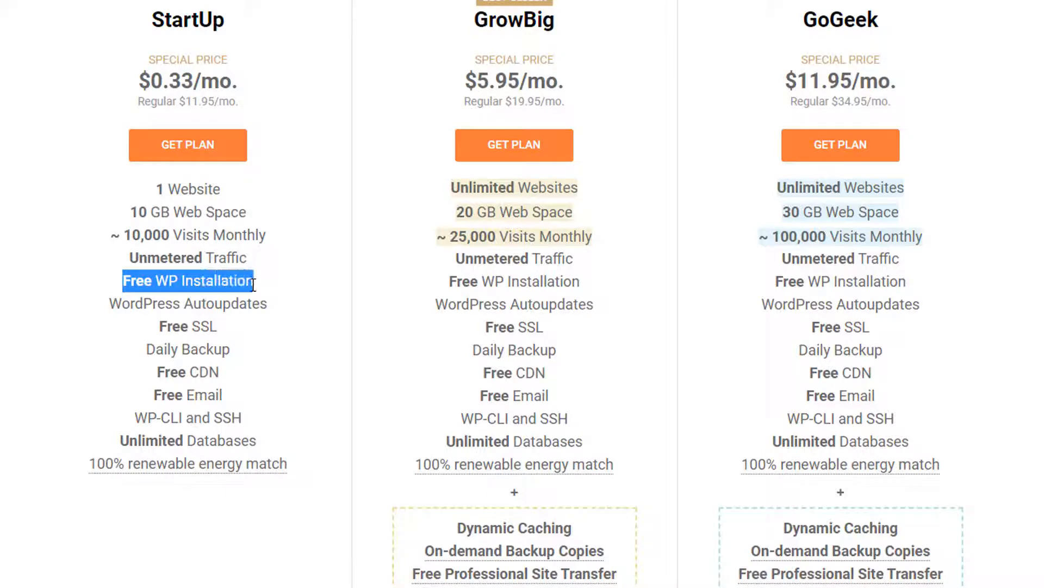
double_click(177, 325)
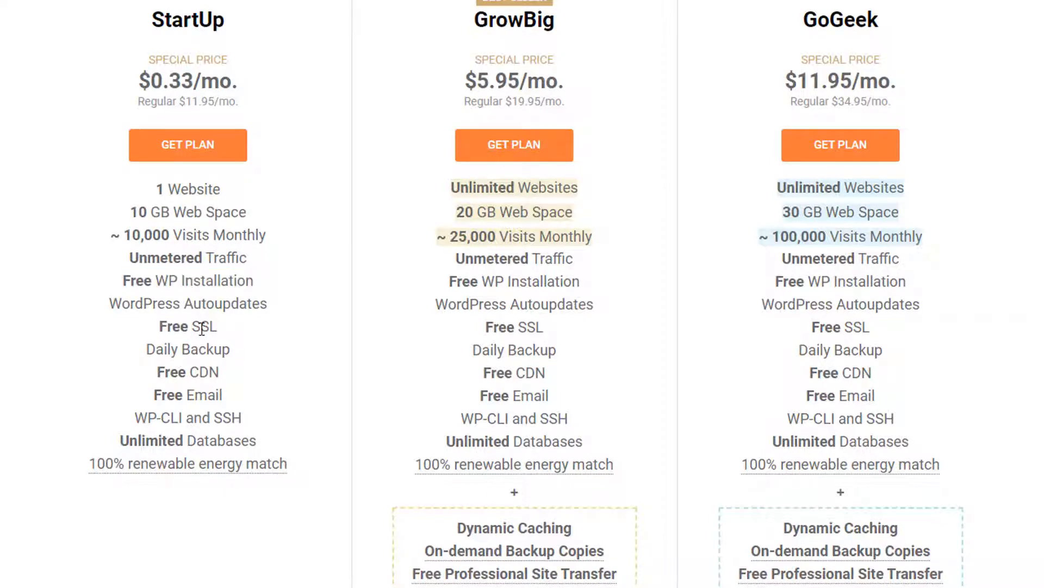
double_click(204, 328)
left_click_drag(155, 325, 226, 325)
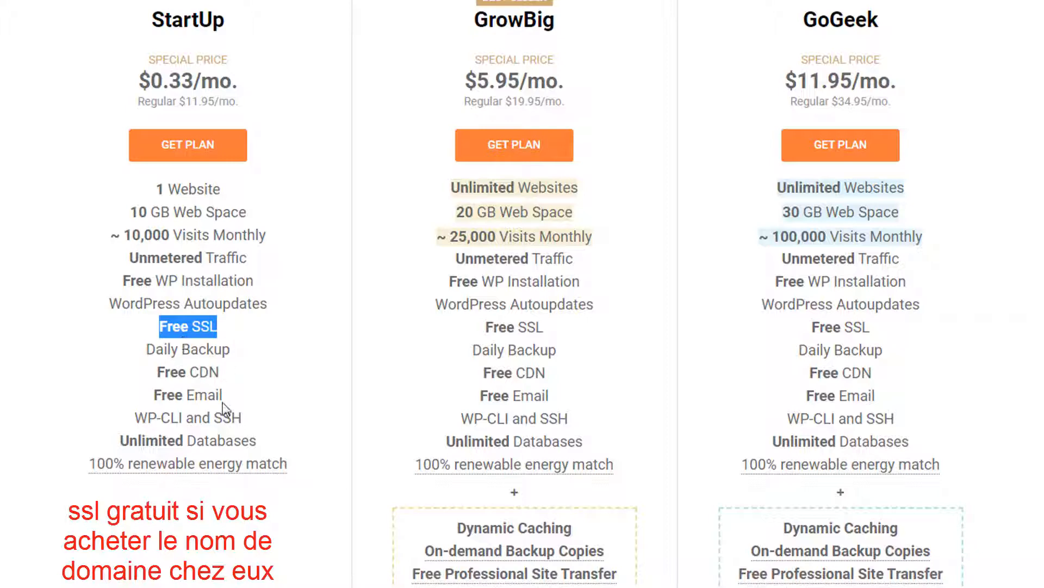
left_click_drag(152, 396, 223, 396)
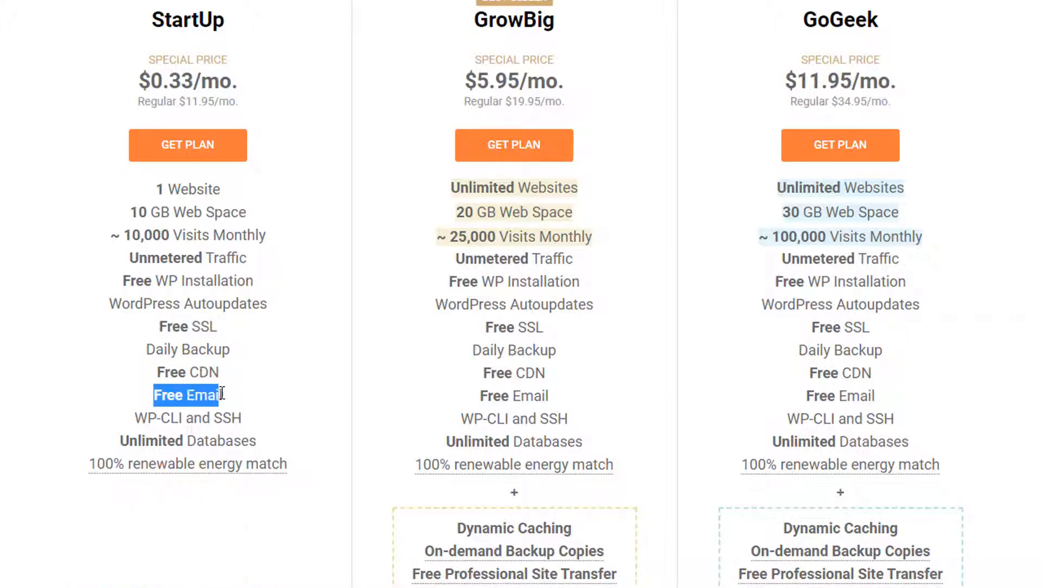
left_click(249, 422)
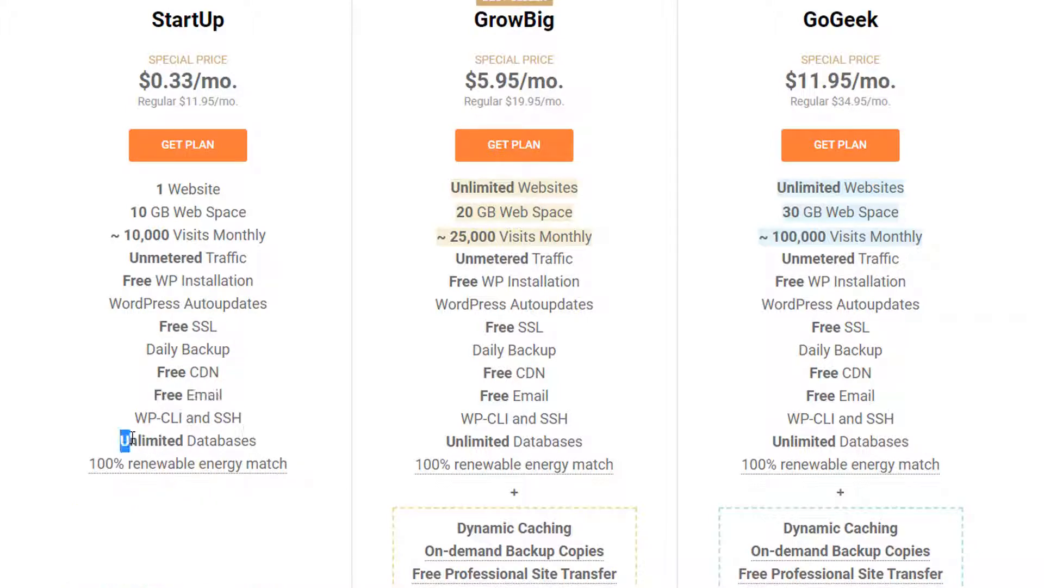
left_click_drag(258, 441, 116, 456)
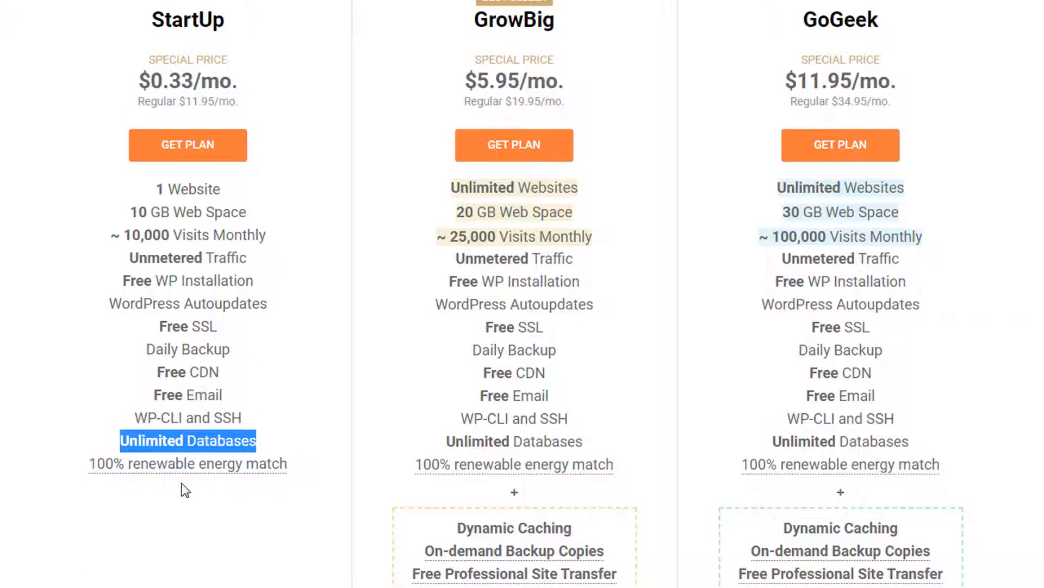
mouse_move(190, 467)
scroll(544, 451, "down", 2)
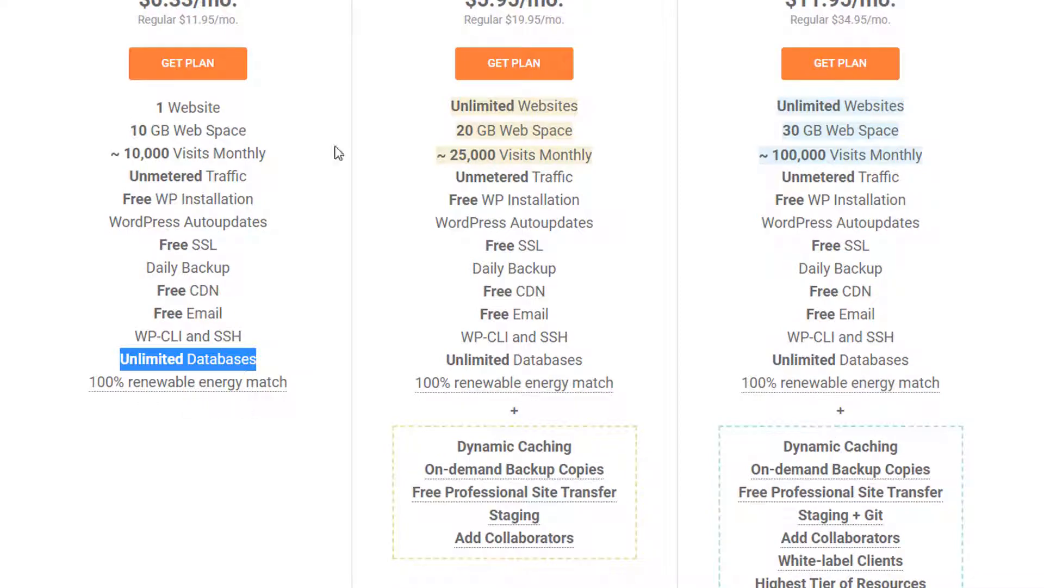
left_click_drag(451, 106, 582, 106)
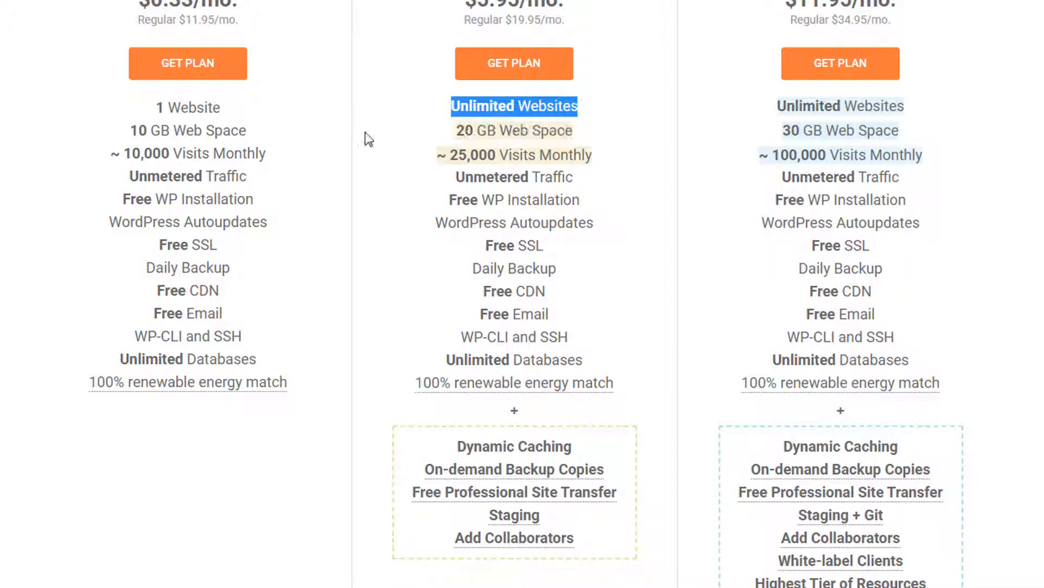
left_click_drag(156, 107, 225, 113)
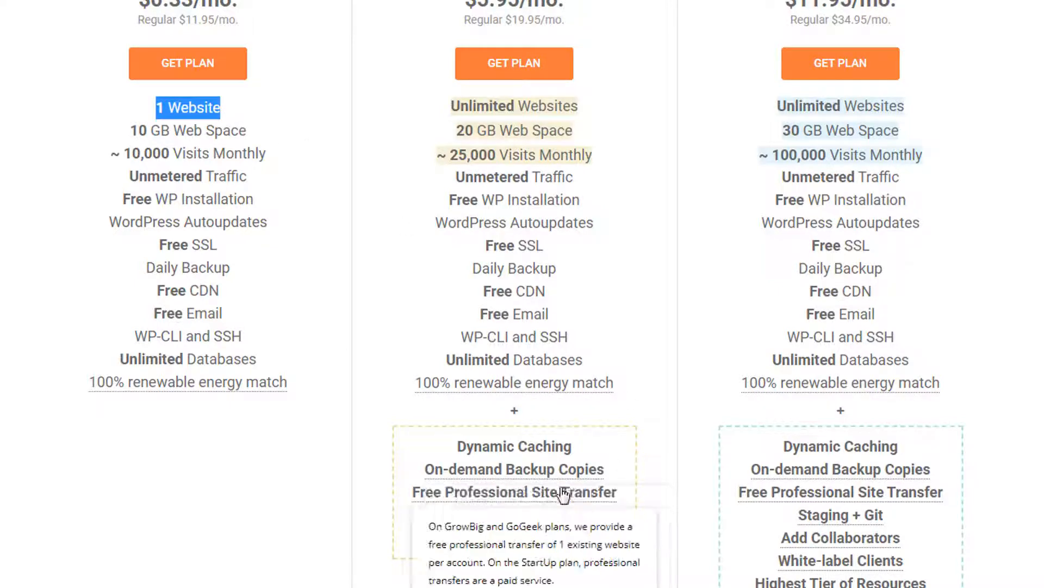
mouse_move(559, 474)
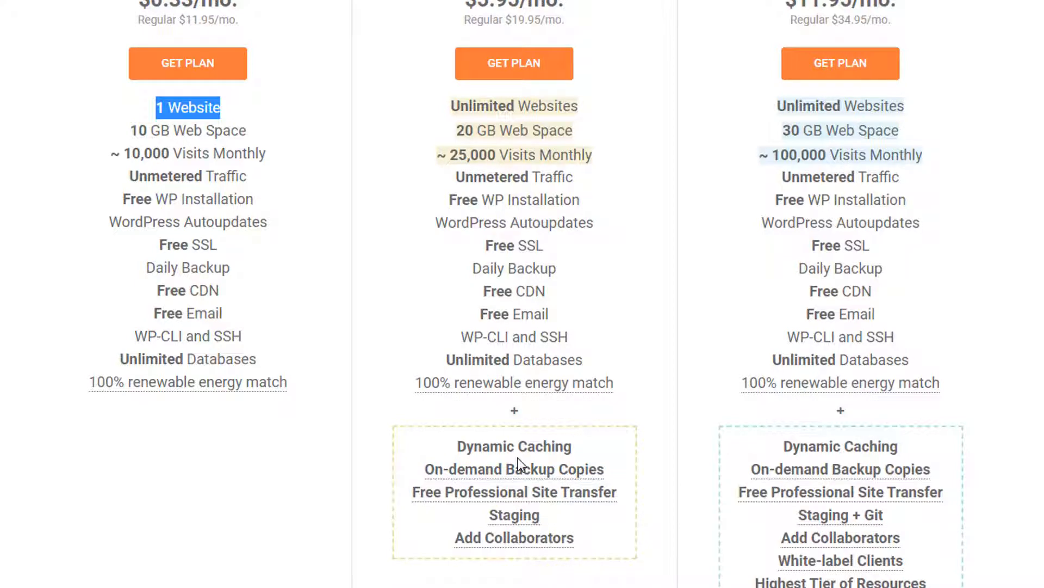
mouse_move(520, 478)
mouse_move(544, 494)
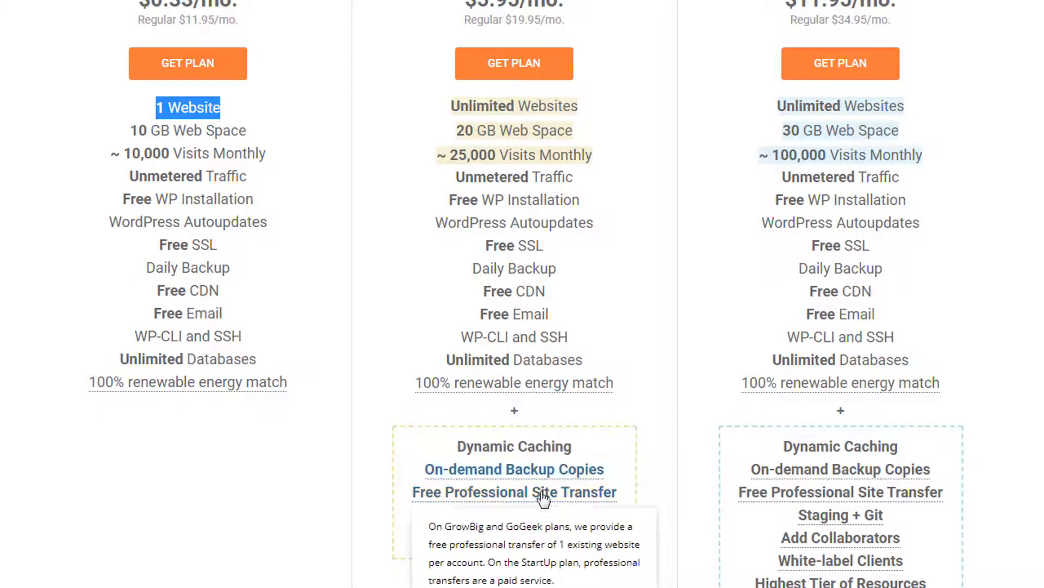
scroll(375, 379, "up", 4)
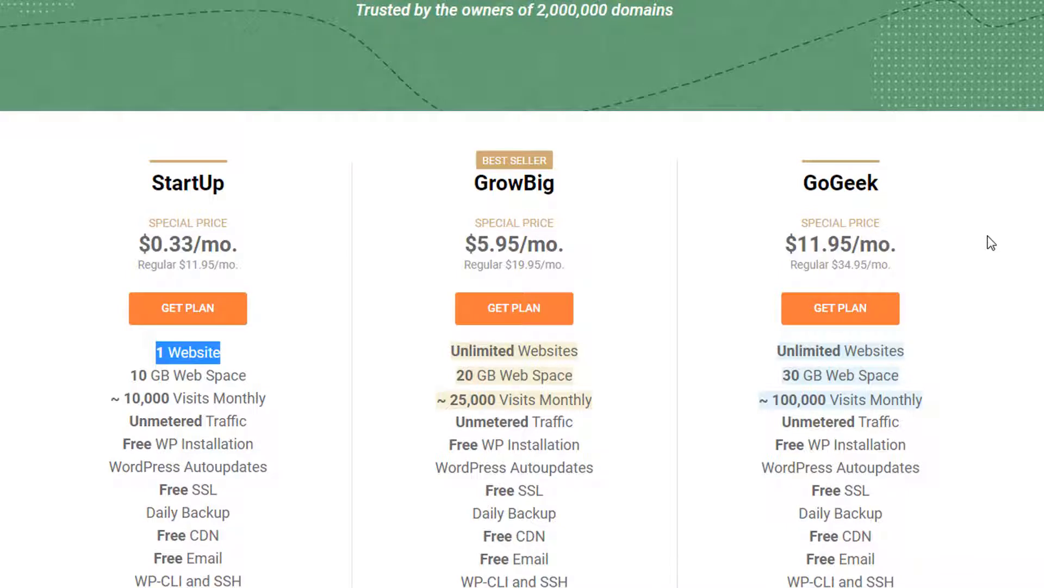
- Enter nettoyagerapide as a new .com registration and point out its $15.95/year price
left_click(109, 219)
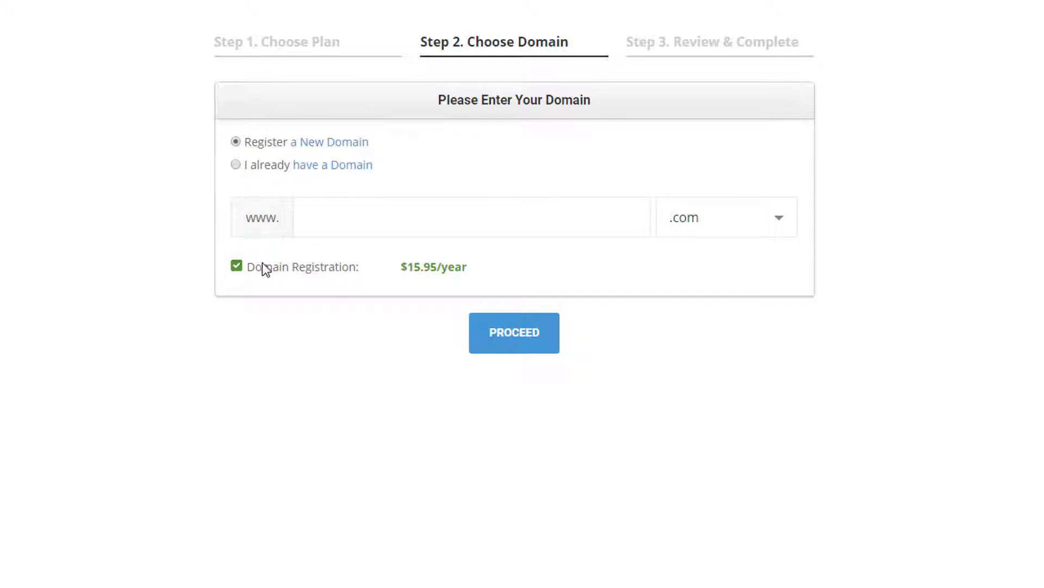
left_click(314, 213)
type("nettoyagerapide")
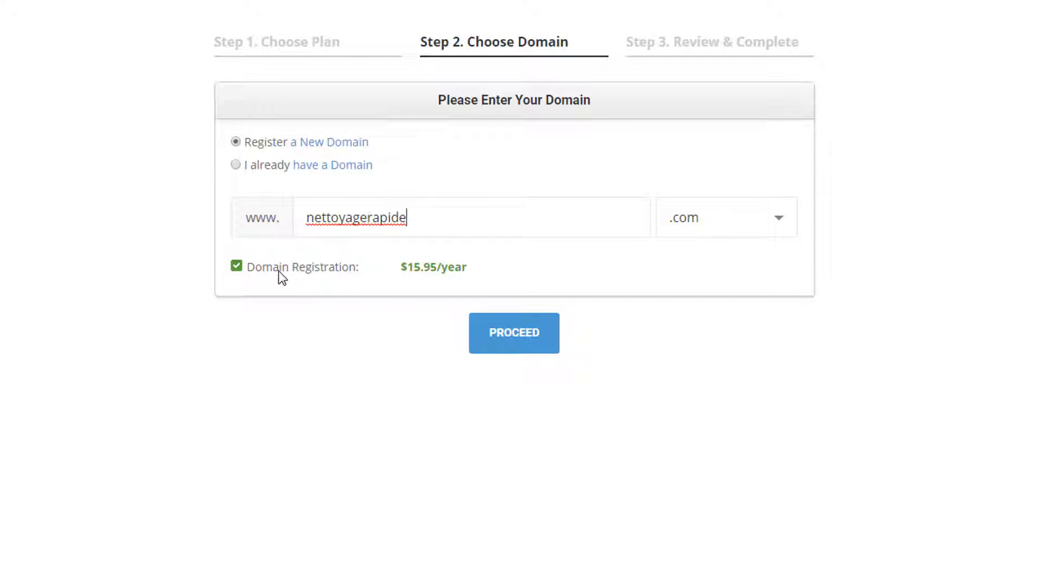
left_click(407, 274)
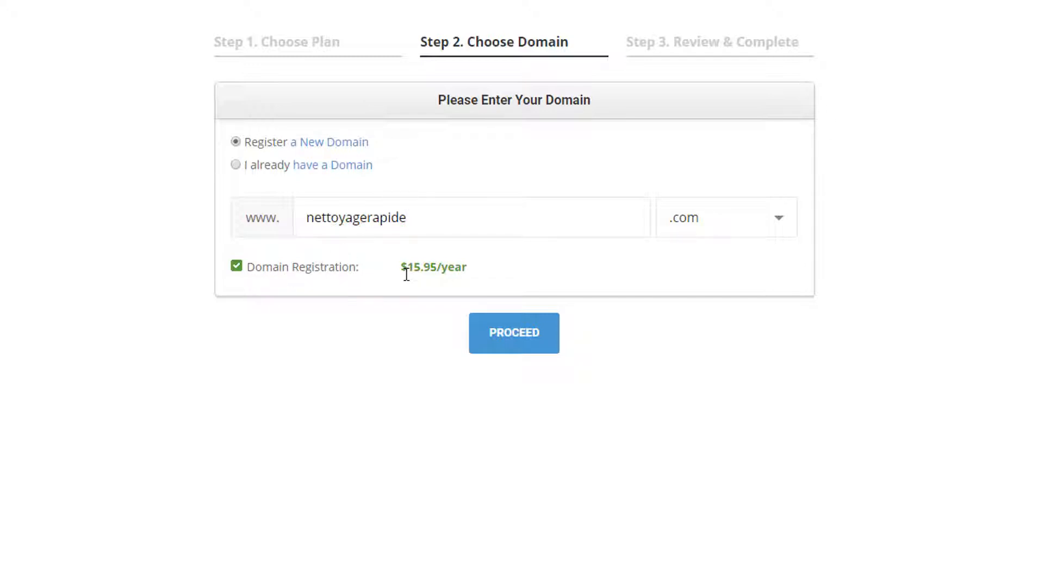
left_click_drag(430, 281, 440, 283)
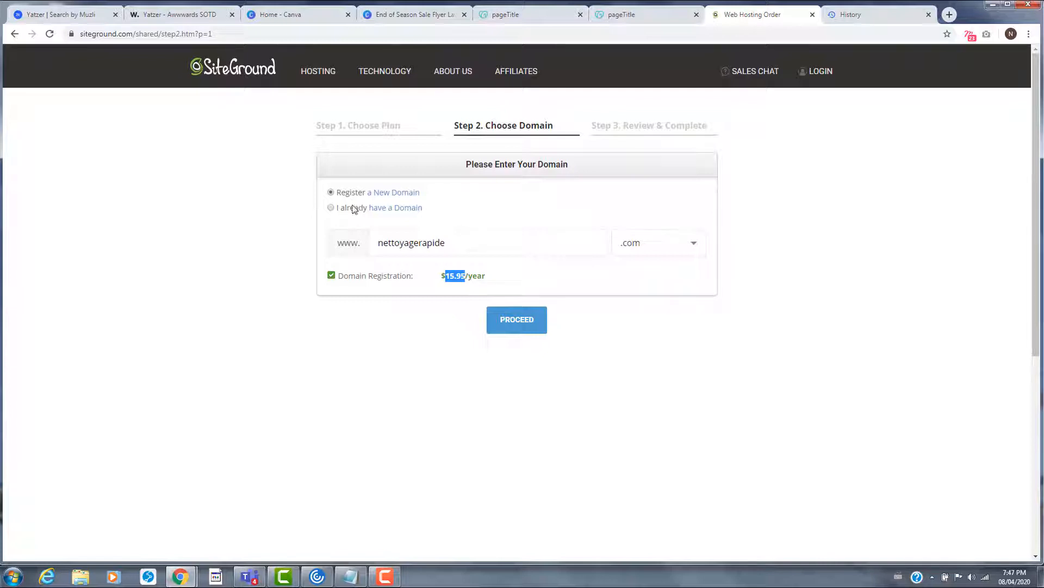
left_click(645, 15)
scroll(865, 403, "down", 1)
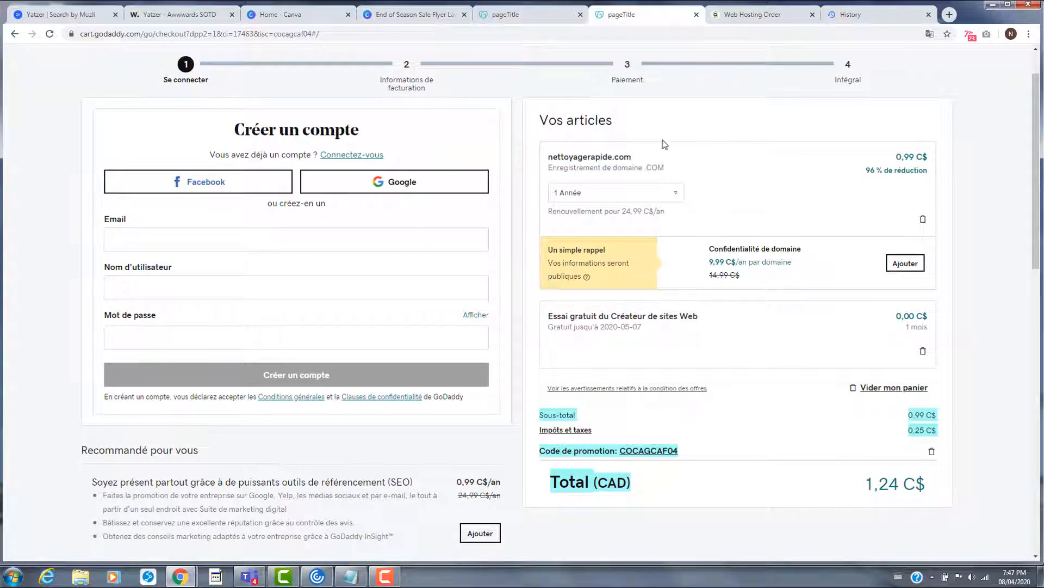
left_click(753, 19)
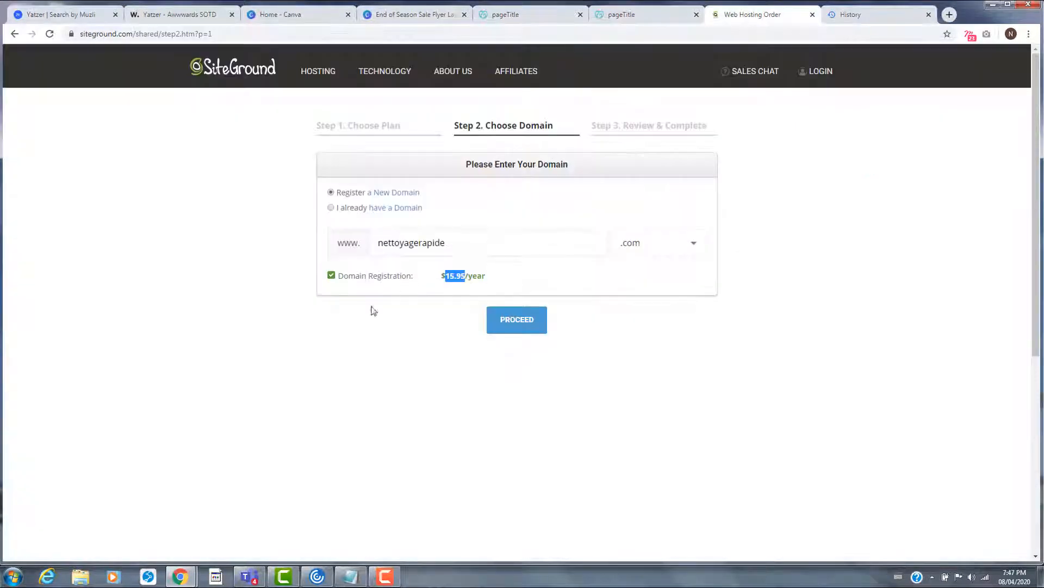
double_click(460, 277)
left_click(488, 280)
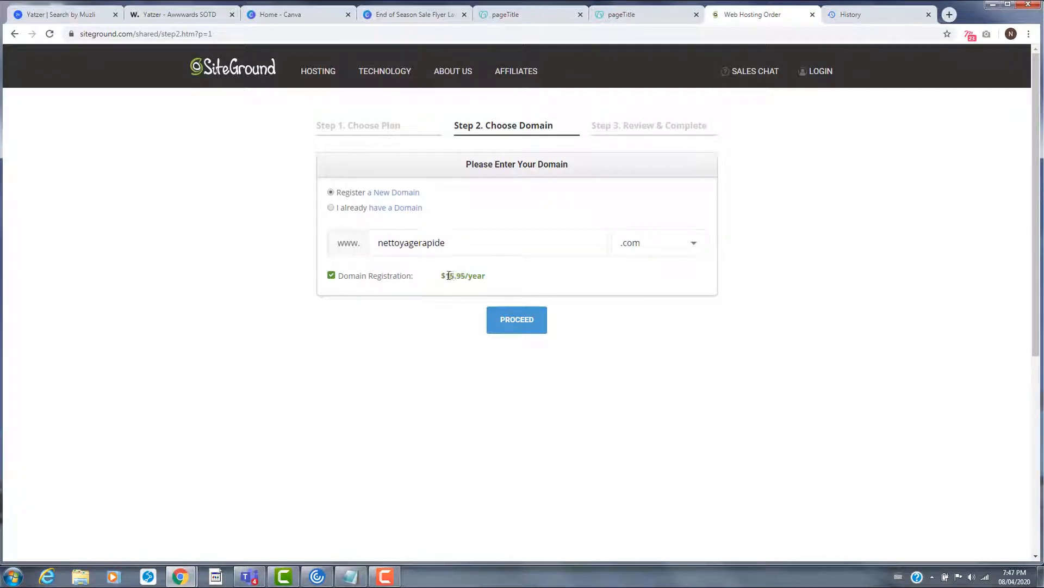
left_click_drag(445, 278, 488, 284)
- Open the GoDaddy checkout tab and highlight nettoyagerapide.com in the welcome heading
left_click(519, 20)
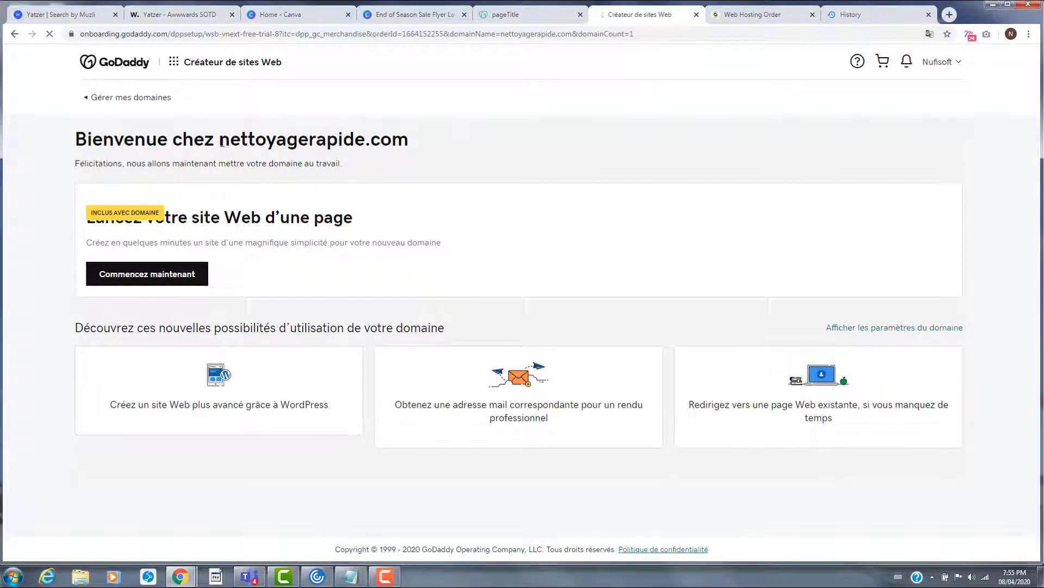
left_click_drag(219, 140, 427, 151)
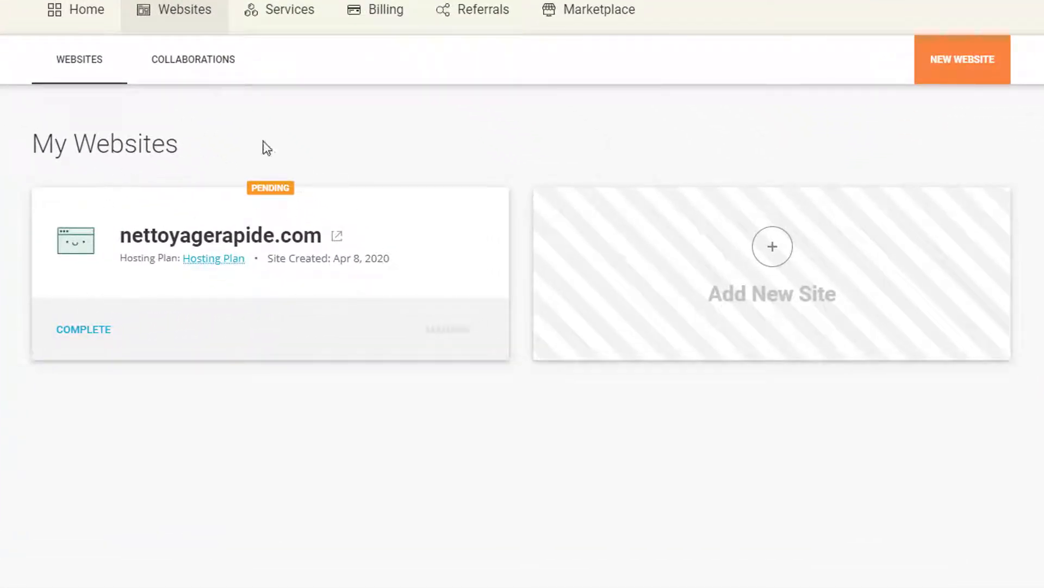
- Resume the pending nettoyagerapide.com site as a new website with WordPress
left_click(87, 333)
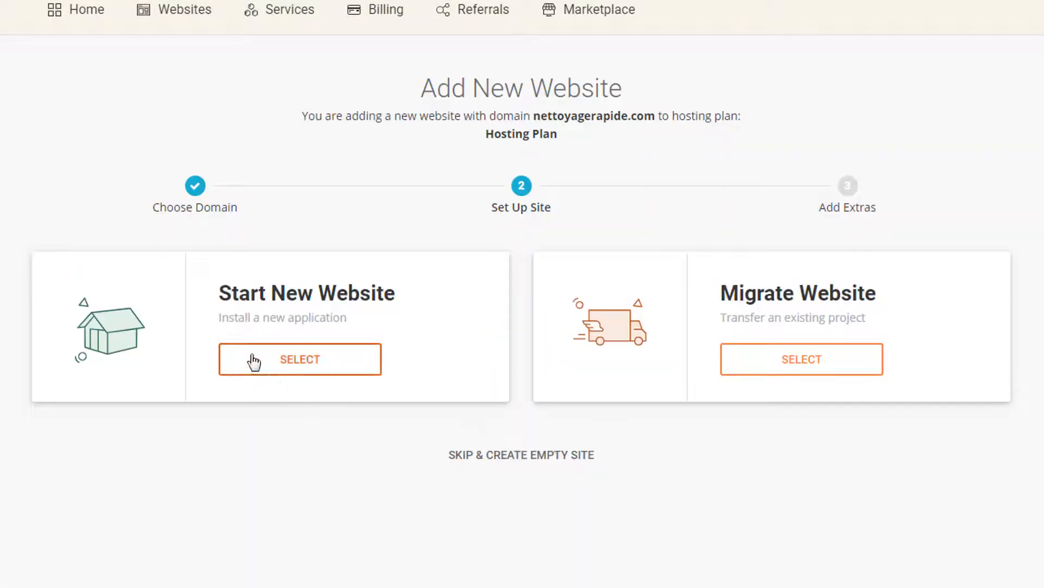
left_click(280, 356)
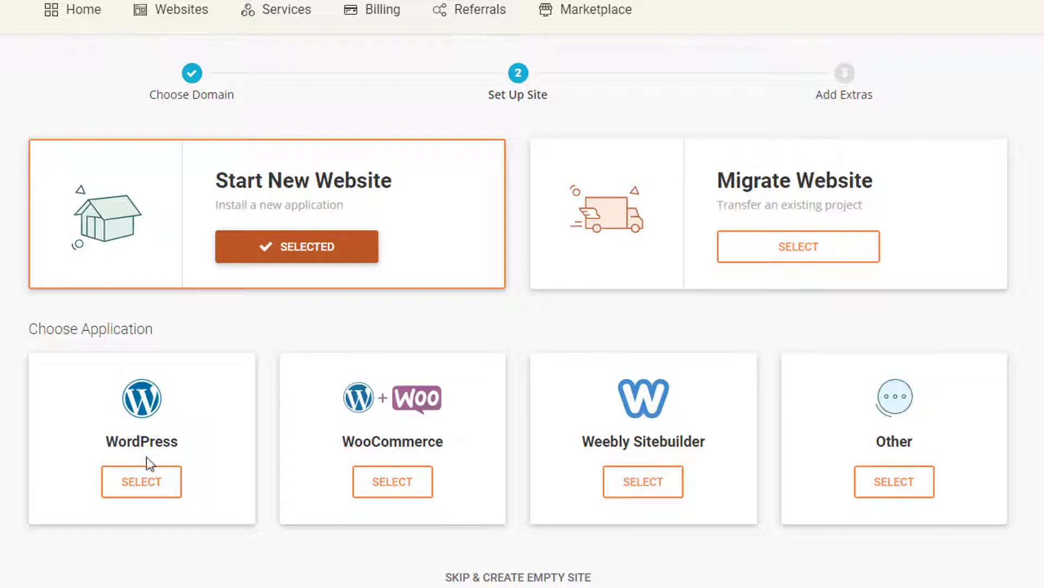
left_click(154, 482)
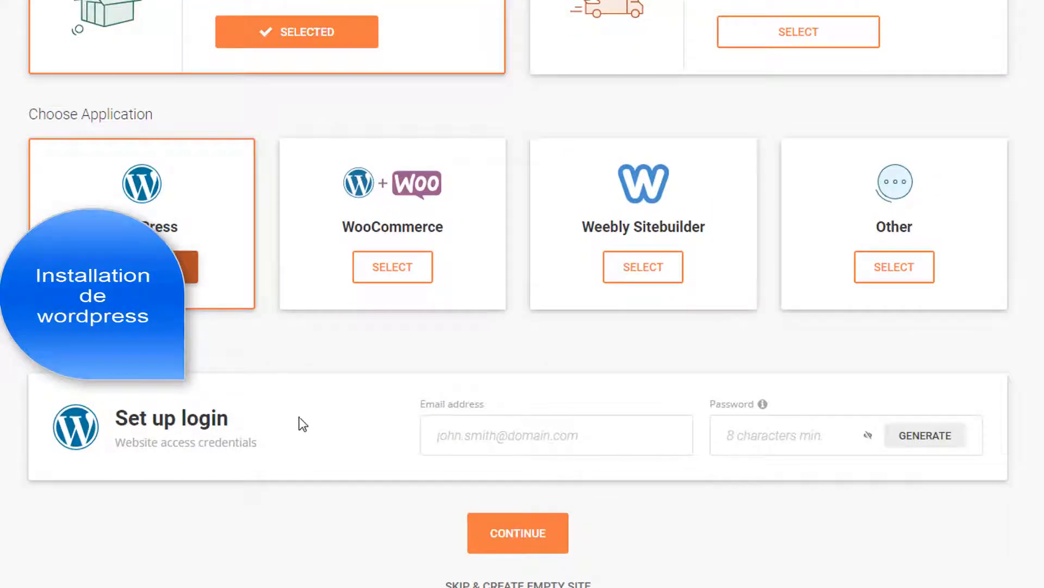
- Enter the admin e-mail address and a strong password, then submit the WordPress login details
left_click(463, 438)
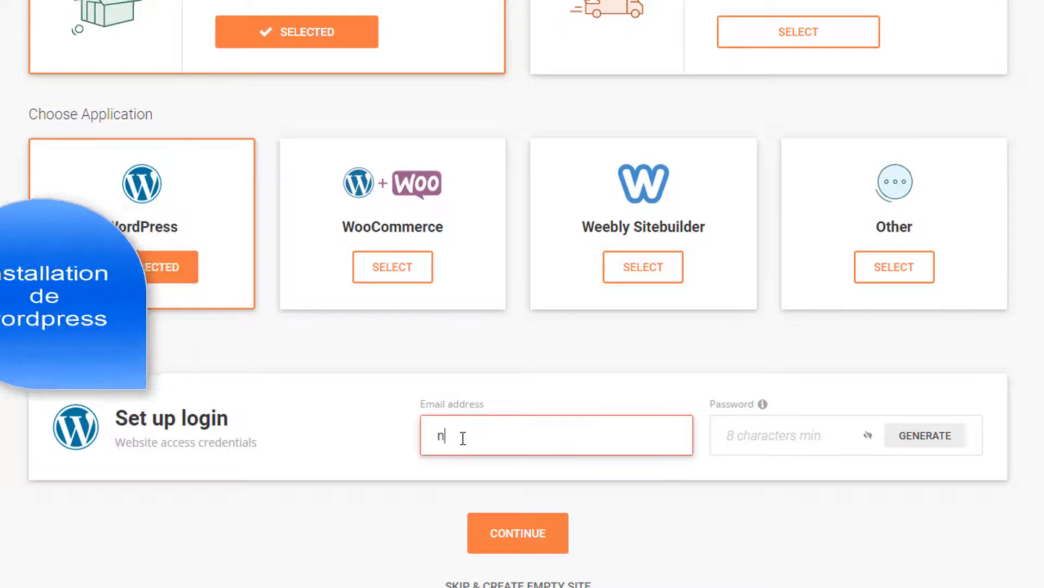
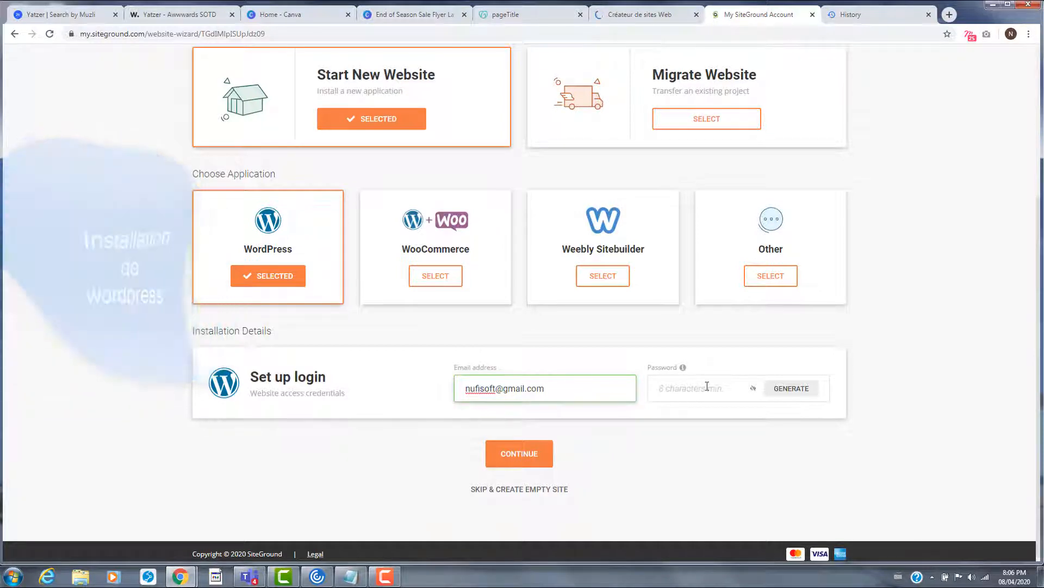
left_click(708, 387)
type("•")
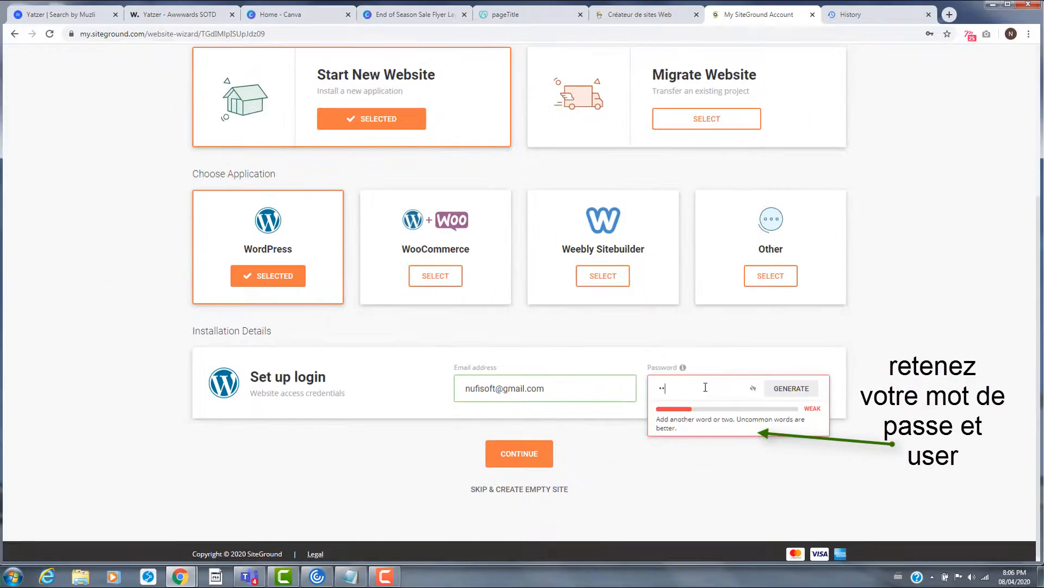
type("•••••••••")
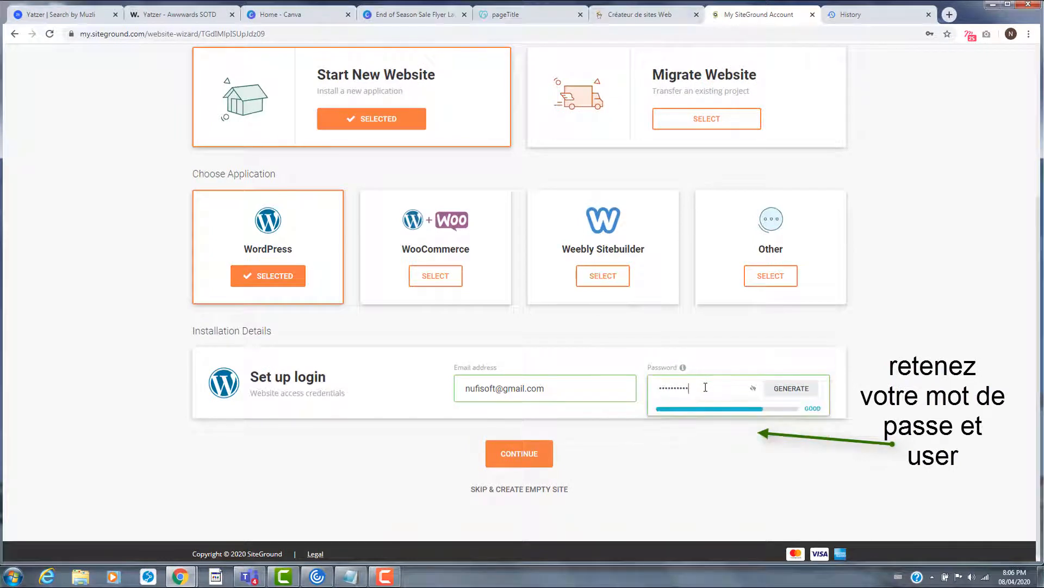
type("•")
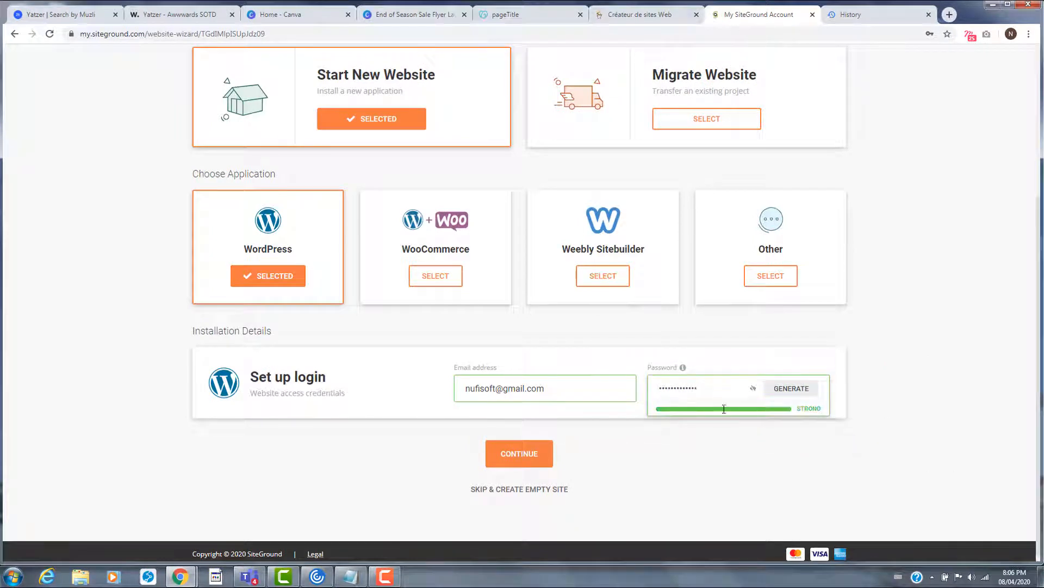
left_click(553, 458)
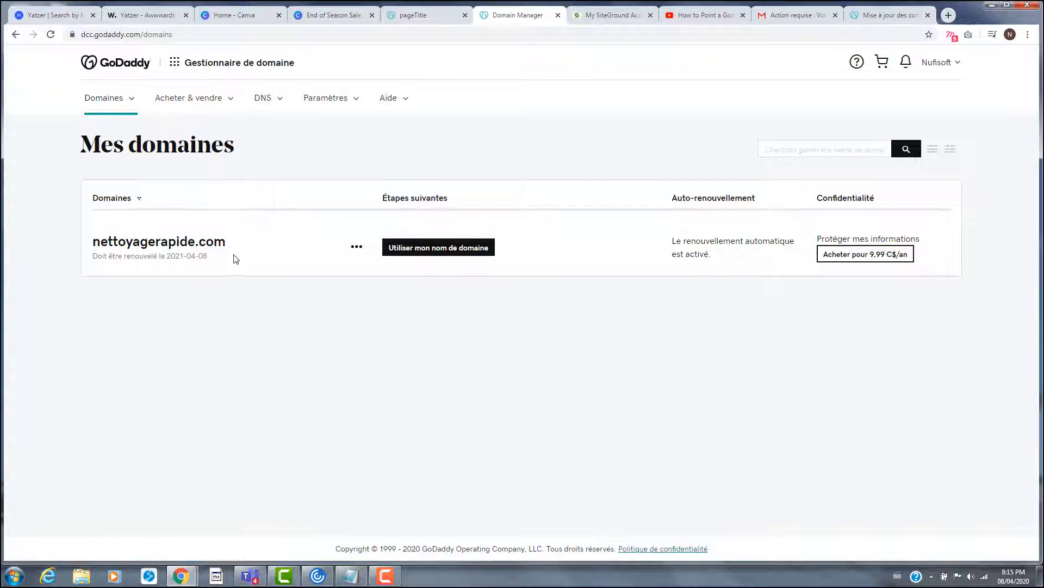
- From GoDaddy's Tous les domaines list, choose Gérer les DNS for nettoyagerapide.com
left_click(615, 16)
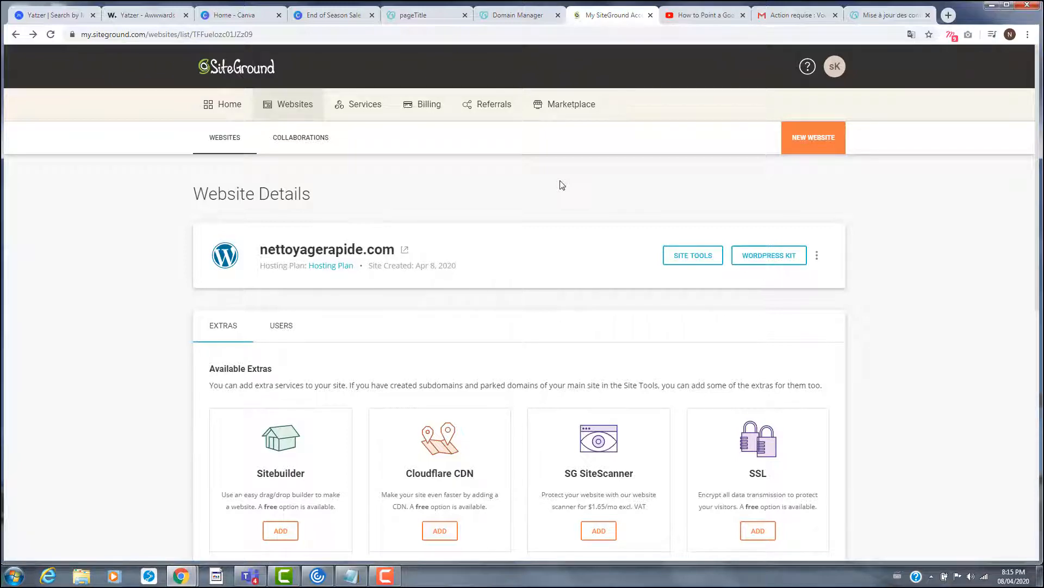
left_click(511, 16)
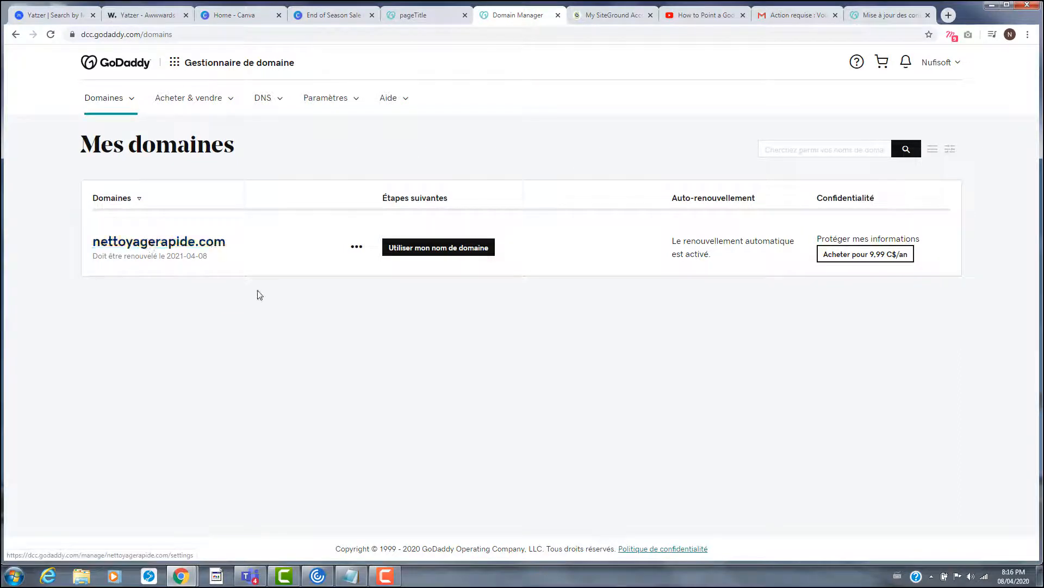
left_click(106, 99)
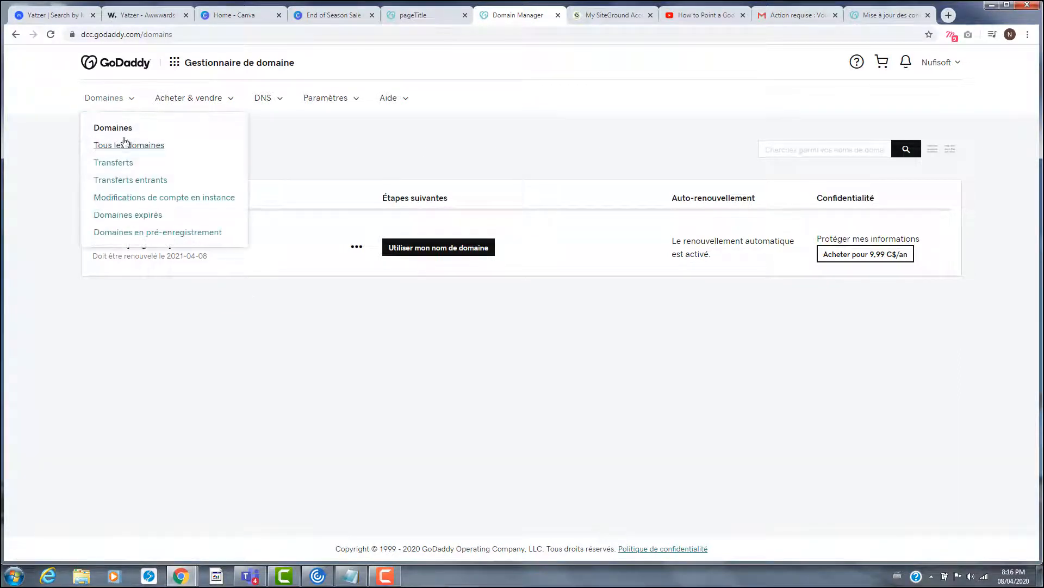
left_click(124, 144)
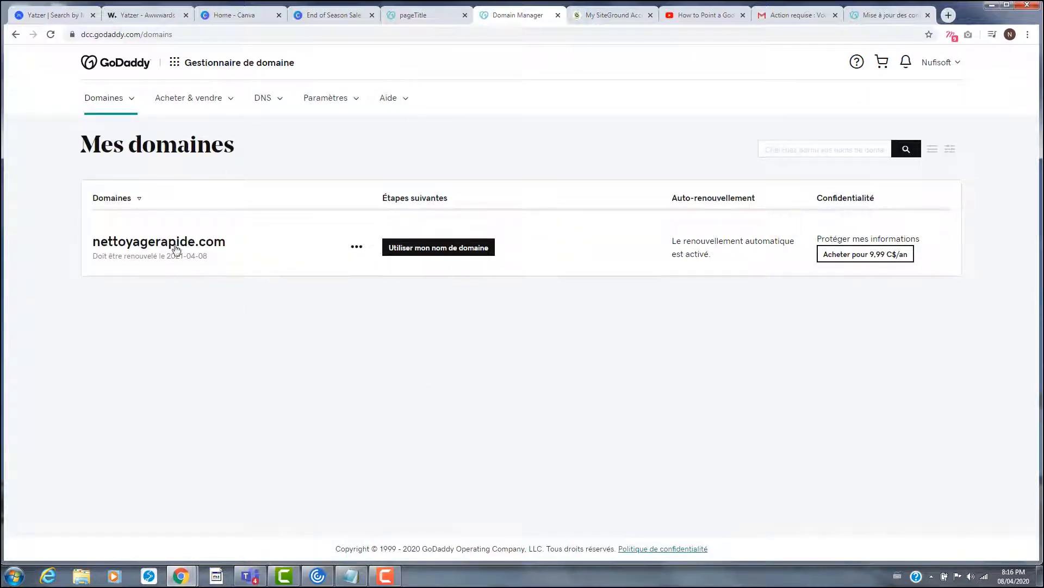
left_click(357, 249)
left_click(362, 279)
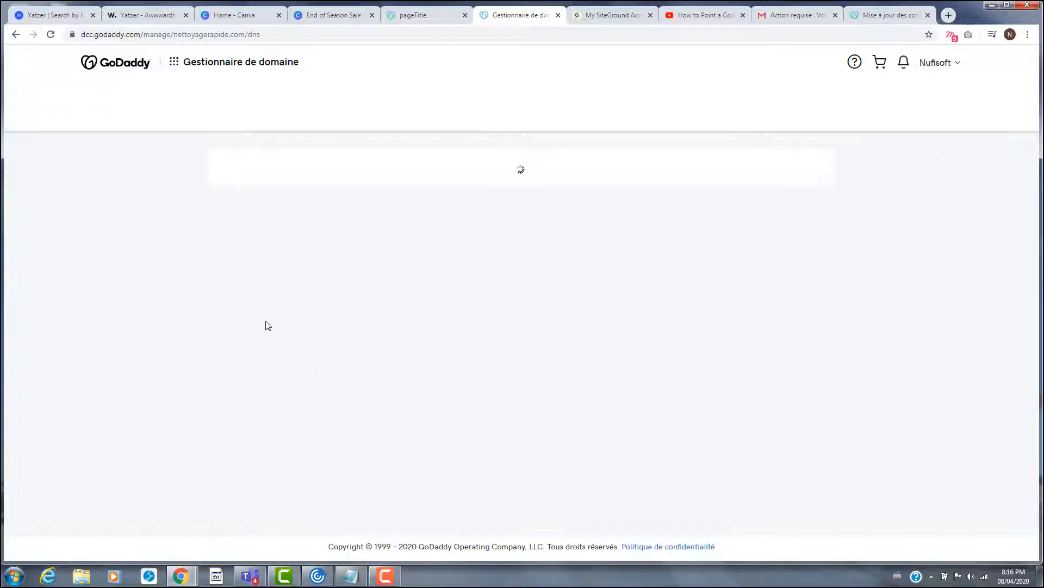
- Under Serveurs de noms, switch to entering custom nameservers and focus the Nameserver 1 field
scroll(340, 350, "down", 5)
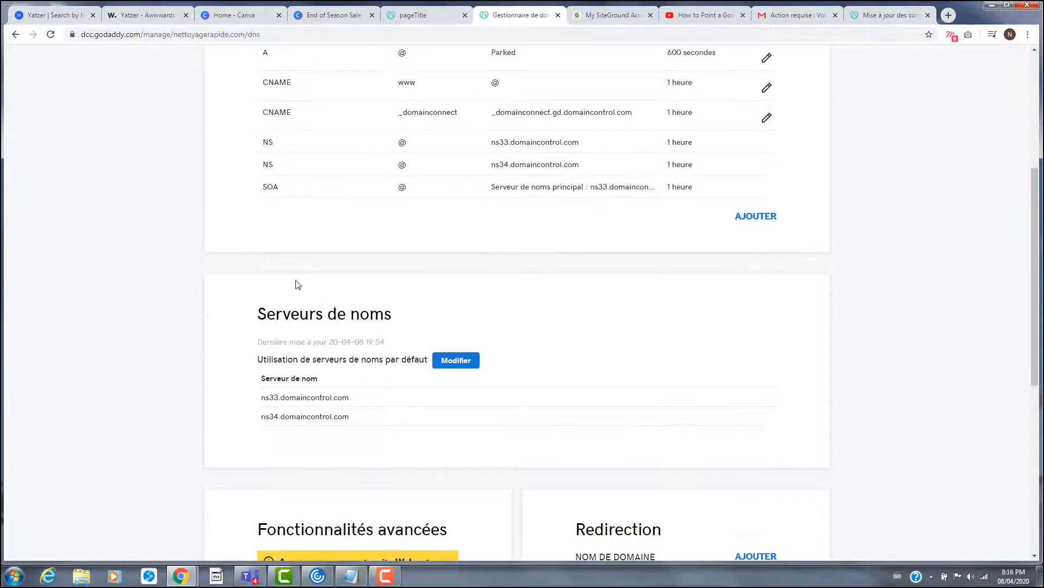
left_click_drag(265, 321, 396, 322)
left_click(256, 318)
left_click(456, 362)
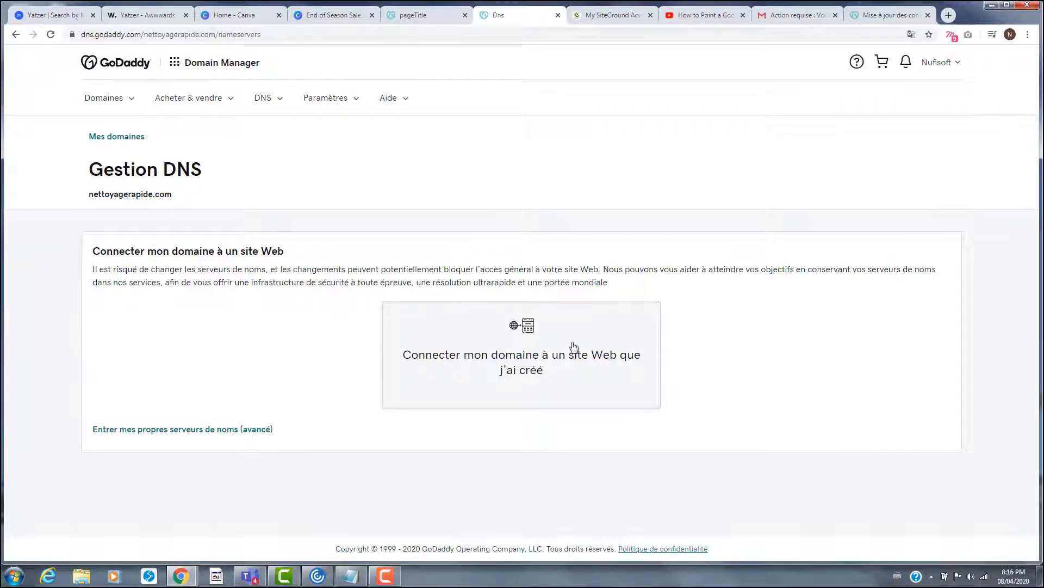
left_click(185, 430)
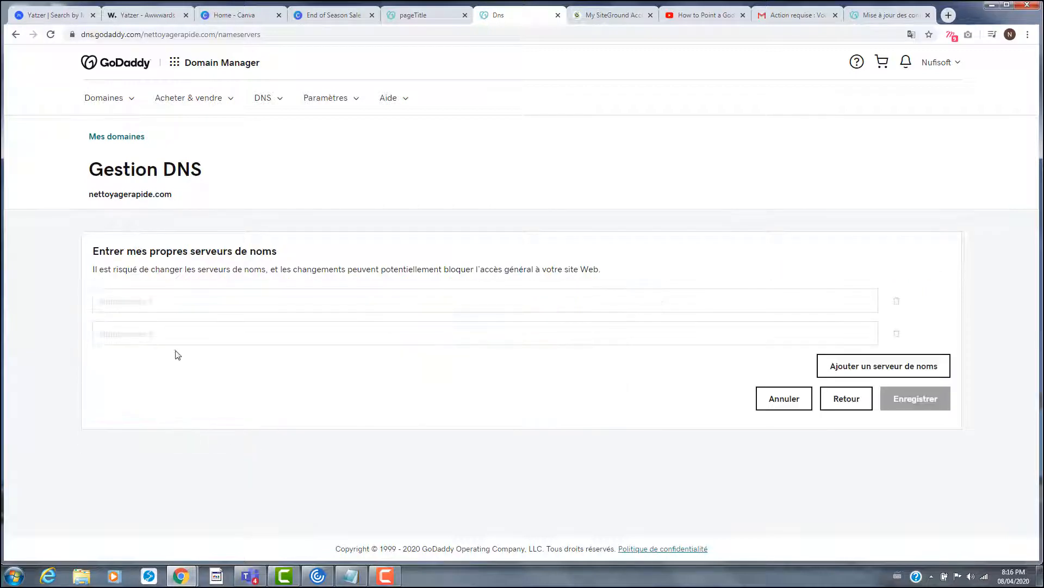
left_click(324, 303)
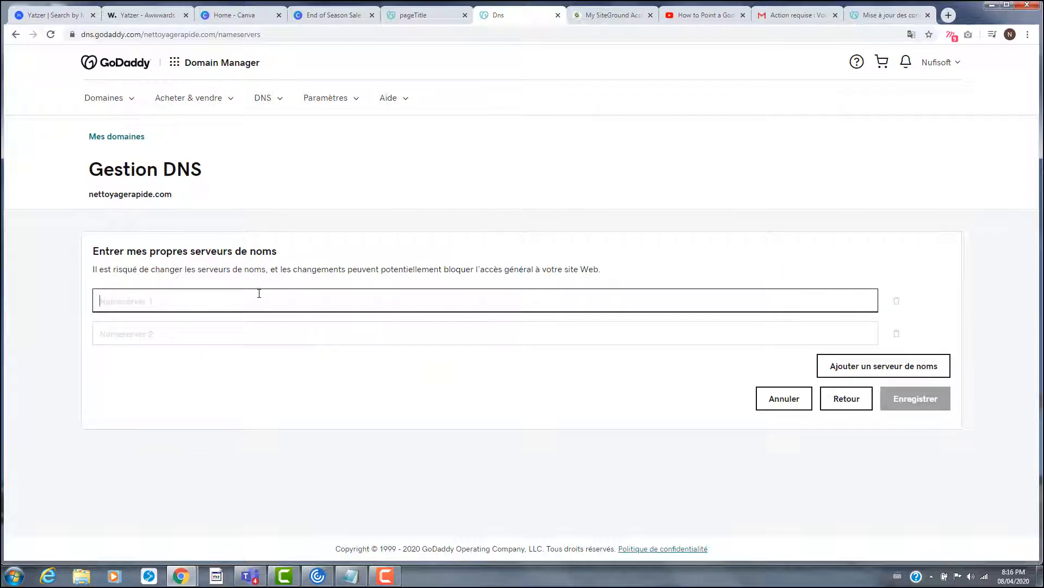
- Open SiteGround's Site Tools for nettoyagerapide.com and select nameserver ns1.giow1066.siteground.us
left_click(602, 22)
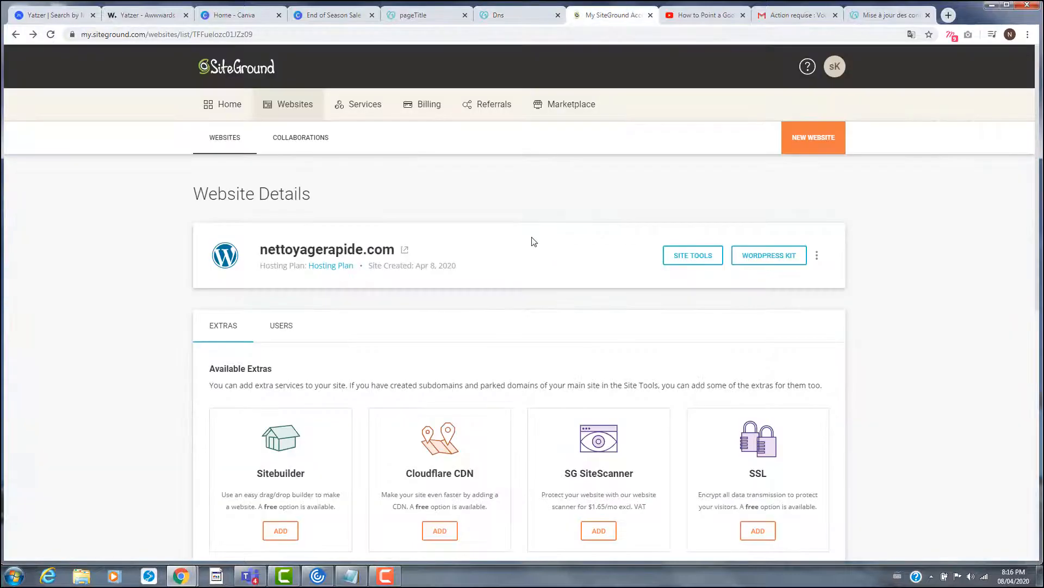
scroll(465, 306, "down", 1)
scroll(464, 305, "up", 1)
scroll(468, 272, "down", 1)
left_click(699, 202)
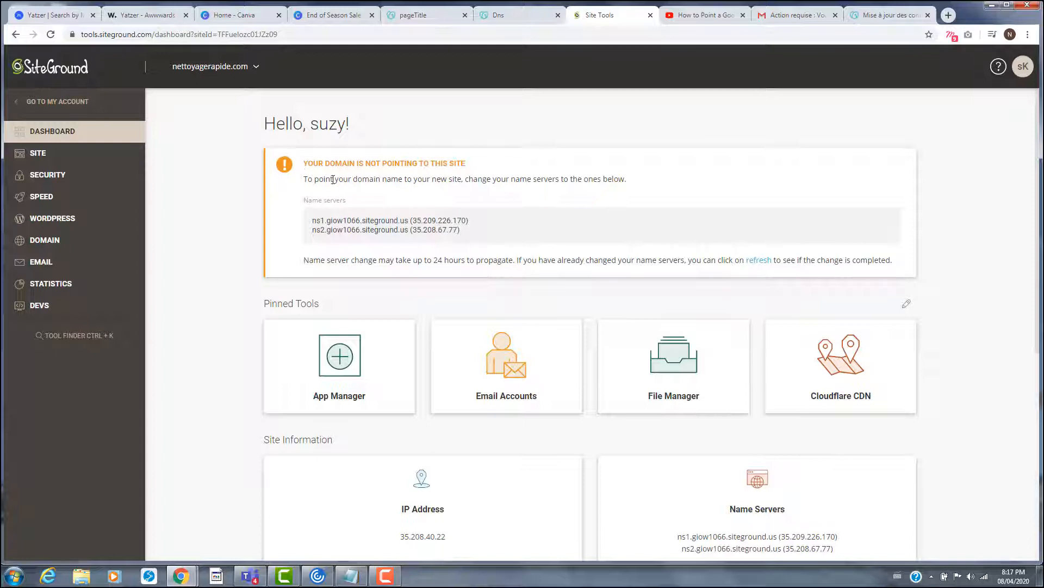
double_click(348, 163)
left_click_drag(312, 221, 409, 221)
key("ctrl+c")
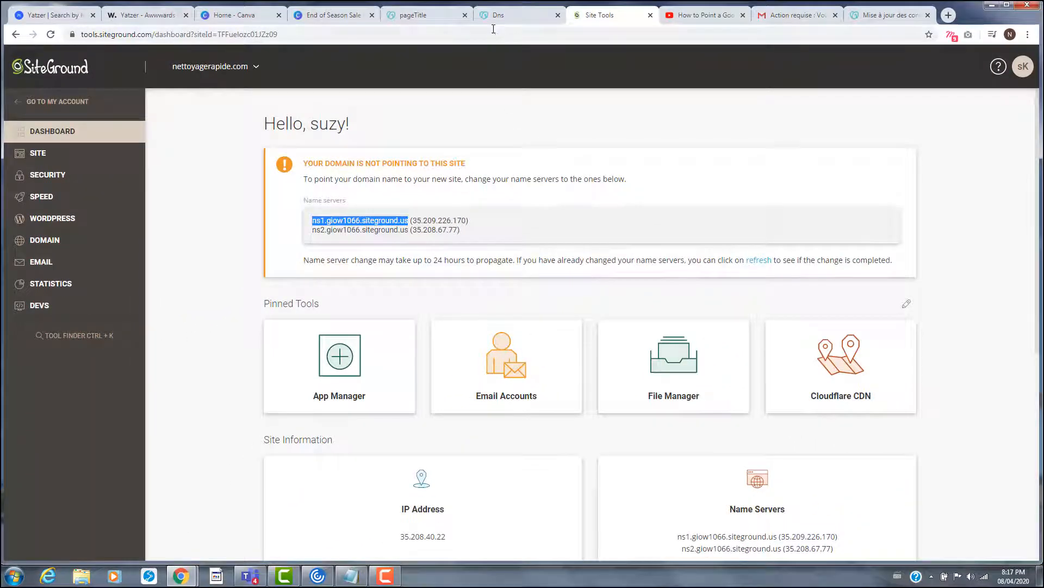
- Paste ns1 and ns2.giow1066.siteground.us into GoDaddy's nameserver fields and save with Enregistrer
left_click(495, 16)
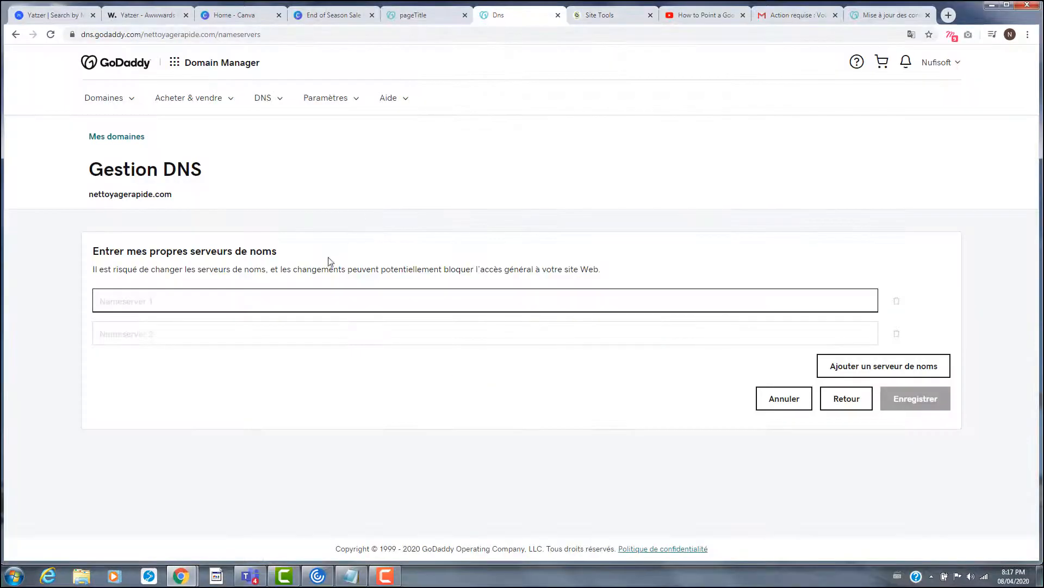
key("ctrl+v")
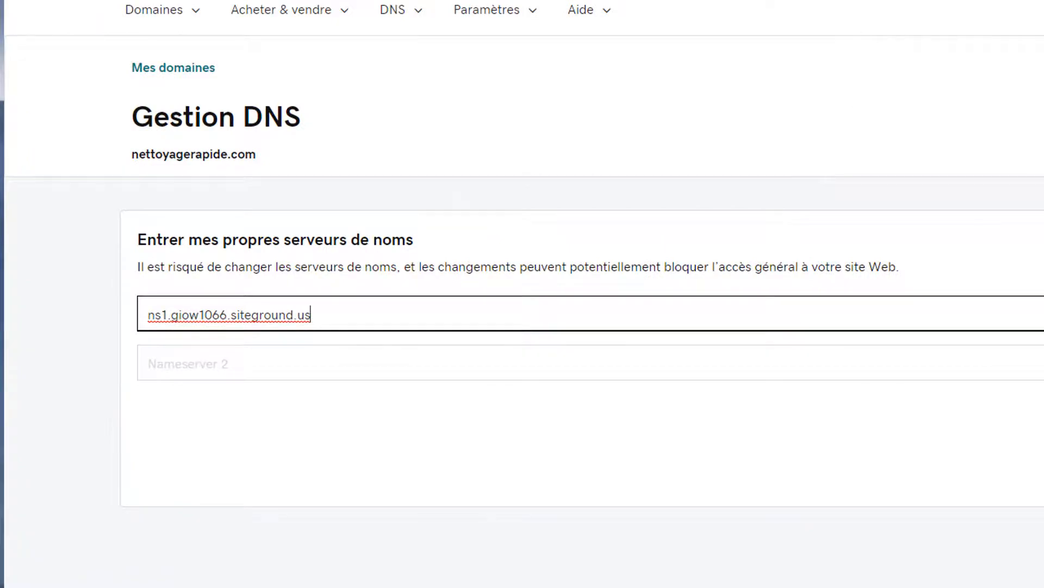
left_click(707, 1)
left_click_drag(466, 211, 589, 219)
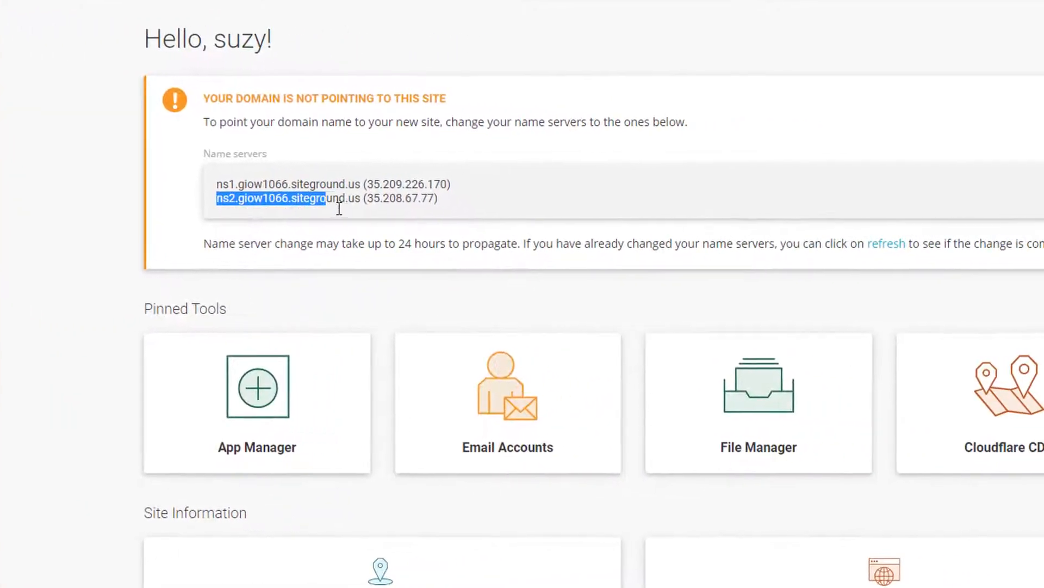
left_click_drag(339, 208, 359, 211)
key("ctrl+c")
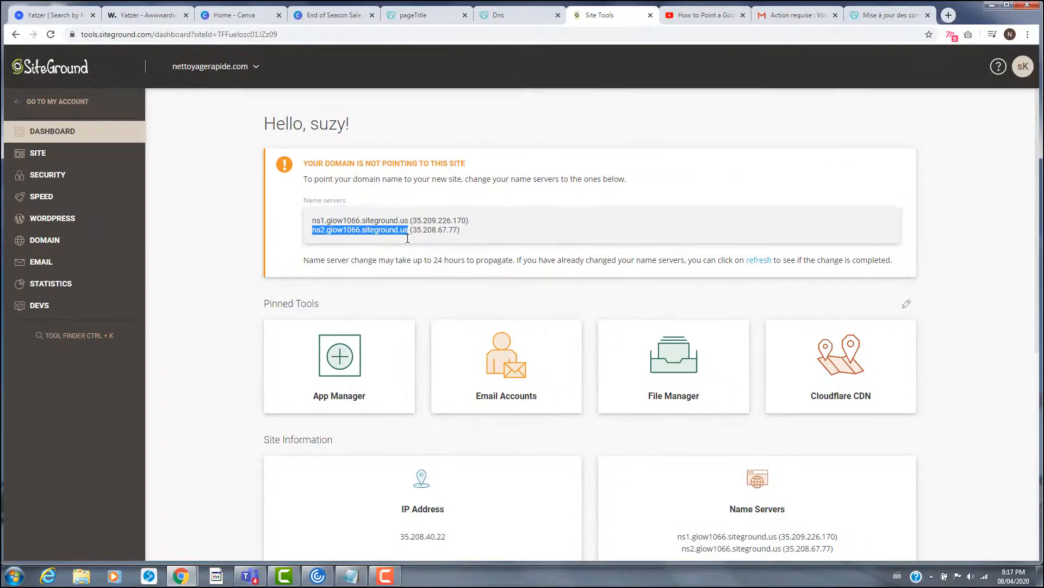
left_click(506, 15)
key("ctrl+v")
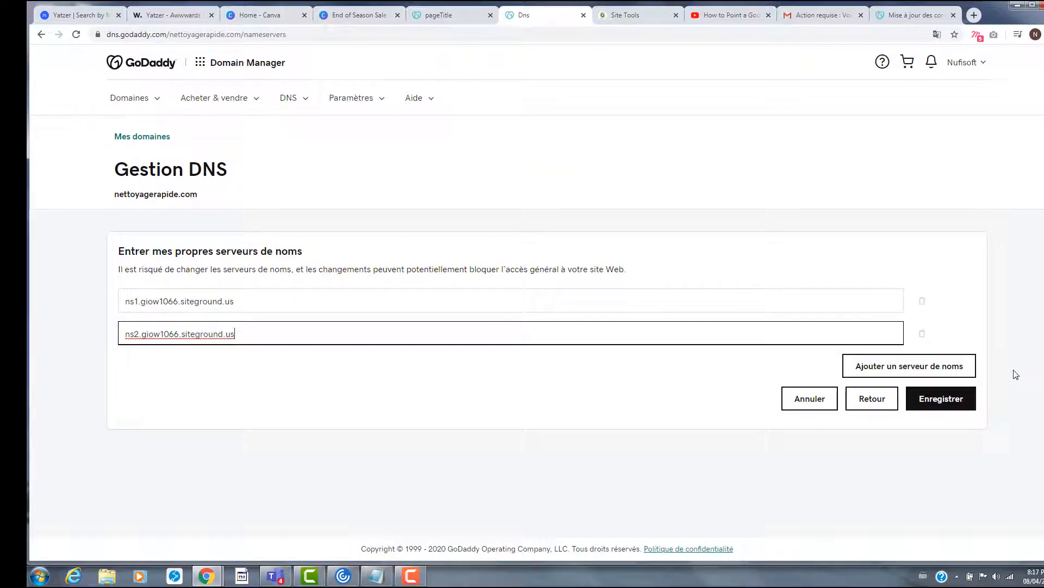
left_click(959, 405)
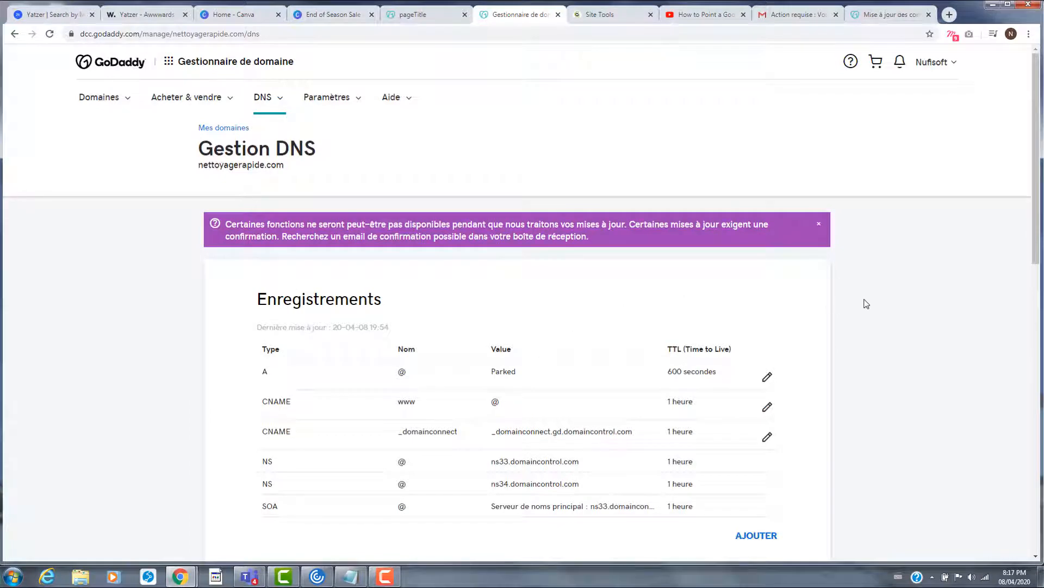
scroll(889, 387, "down", 1)
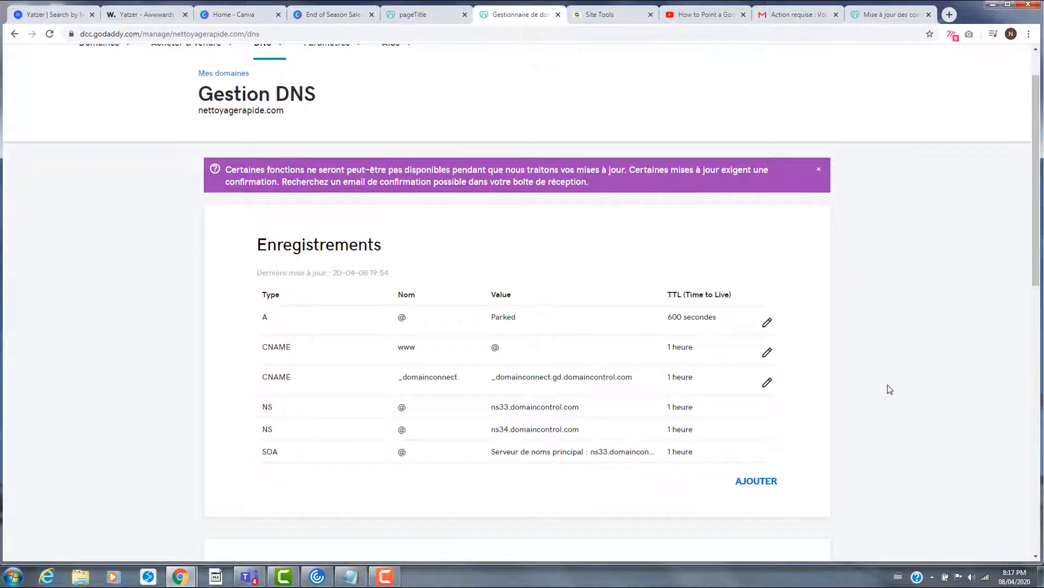
scroll(890, 389, "down", 2)
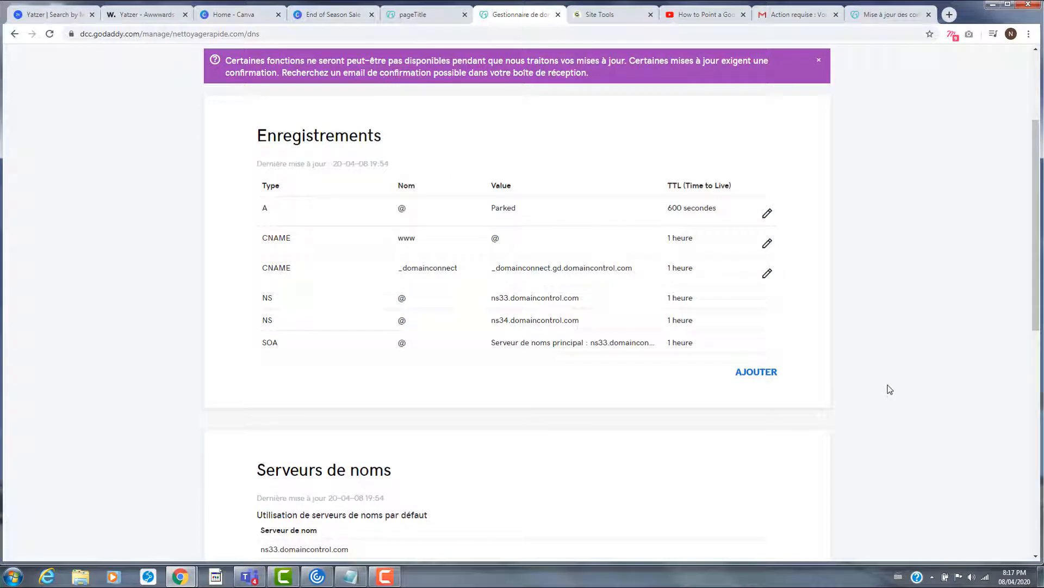
scroll(888, 388, "down", 1)
scroll(888, 390, "up", 4)
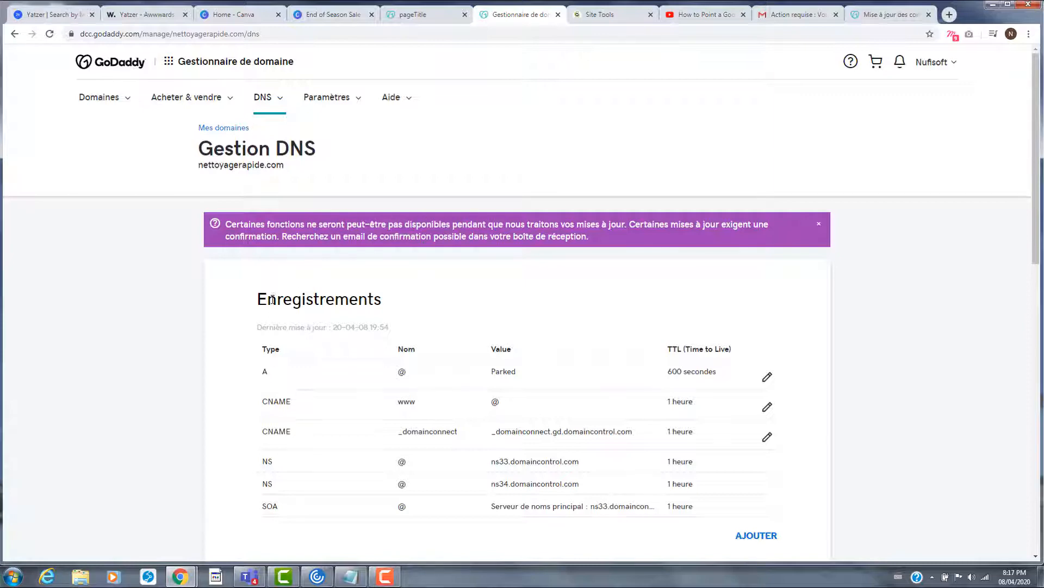
scroll(318, 429, "down", 10)
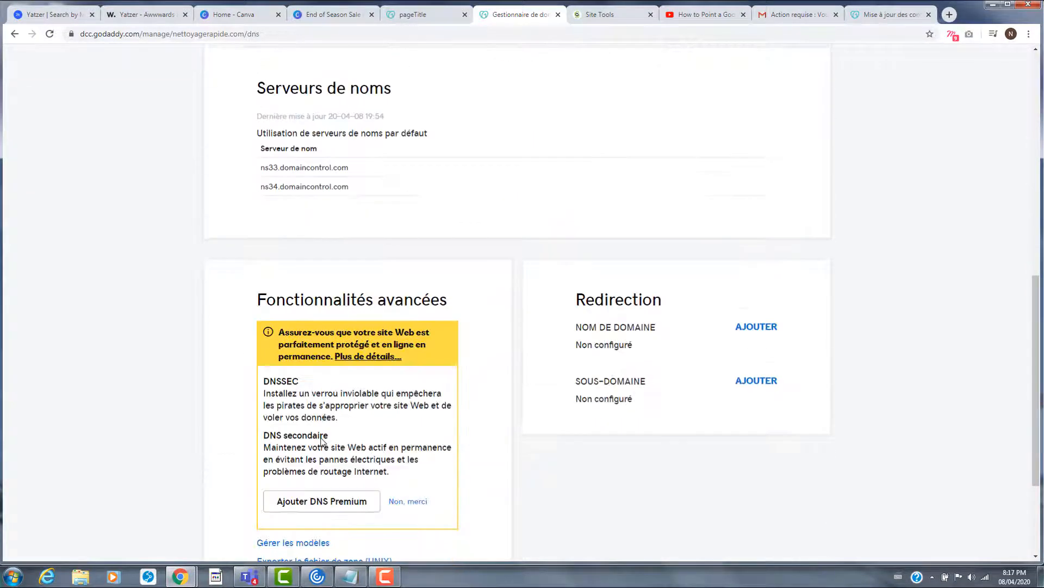
scroll(321, 441, "up", 3)
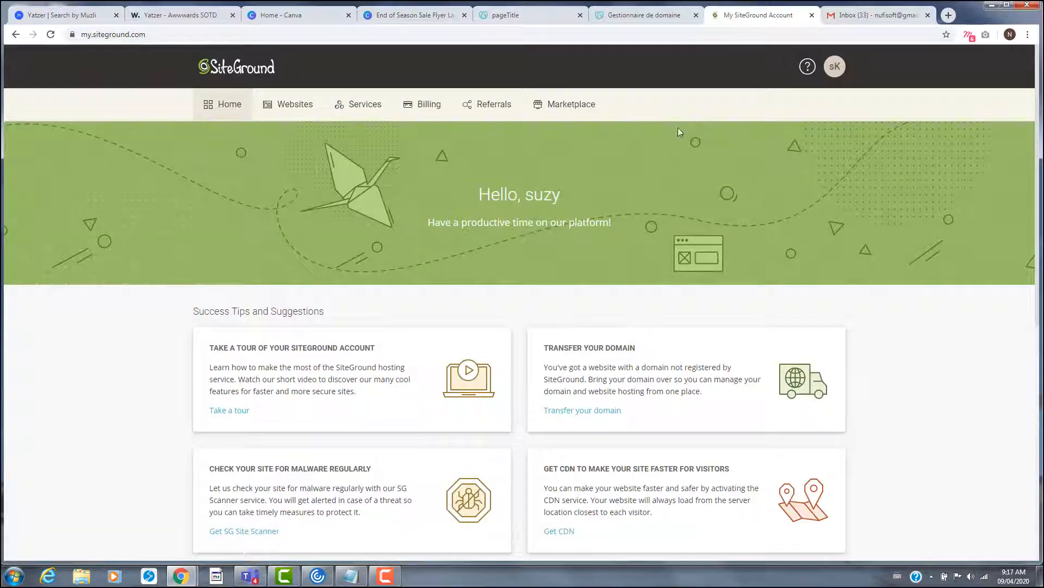
- Load nettoyagerapide.com in a new browser tab
left_click(948, 15)
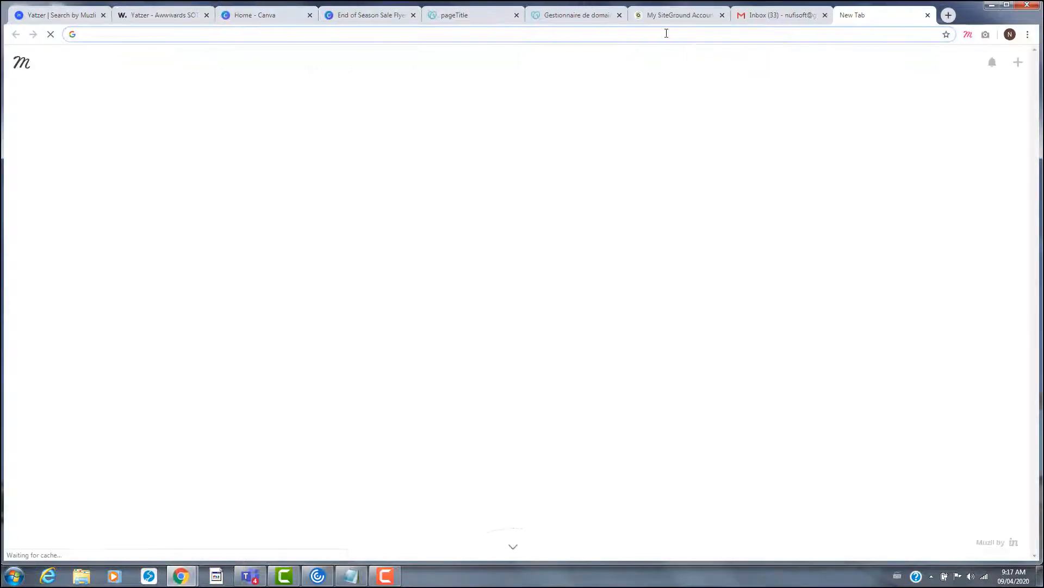
type("r")
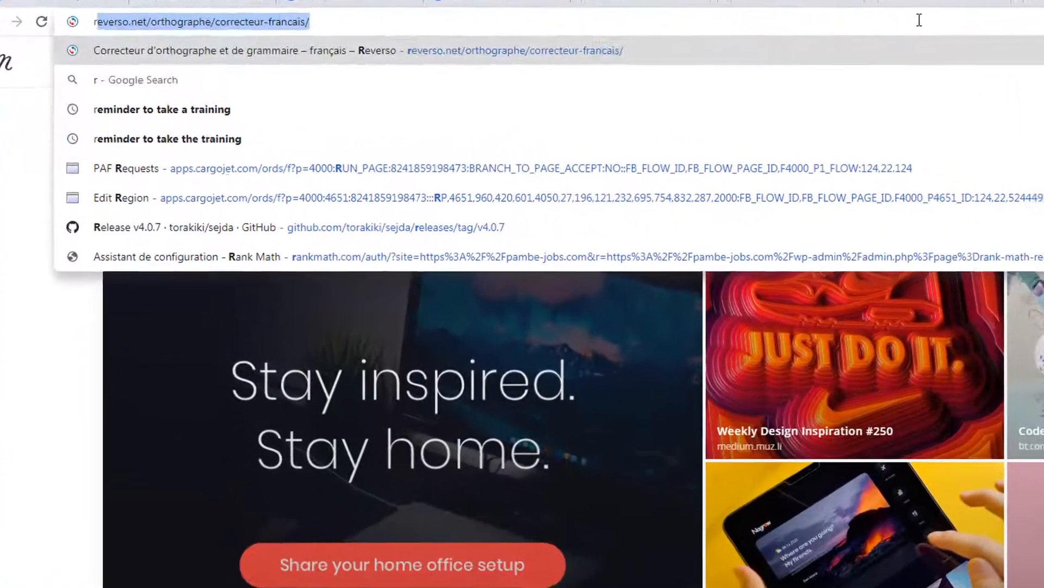
key("BackSpace")
key("BackSpace")
type("netto")
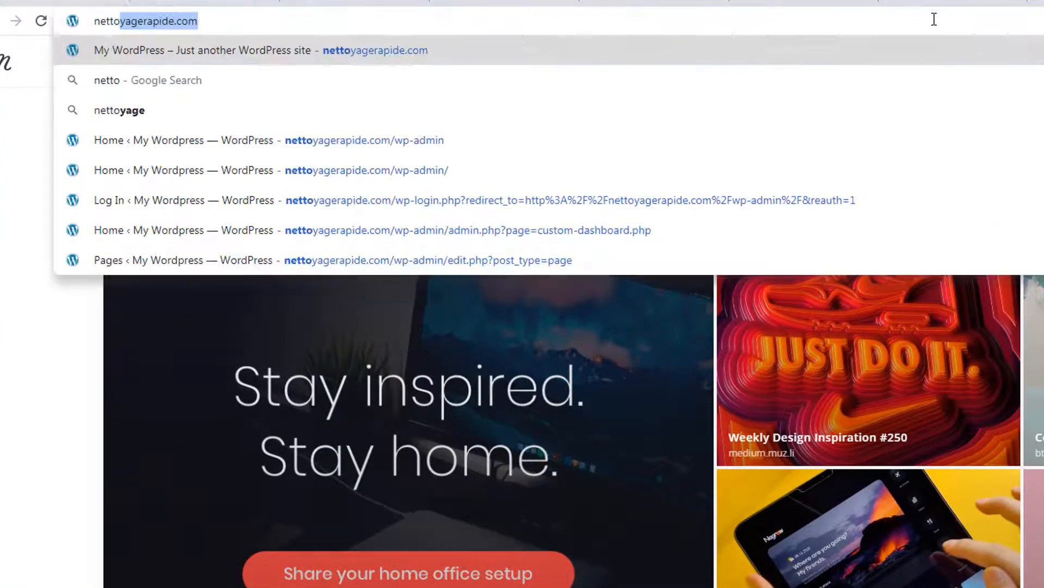
type("agerapi")
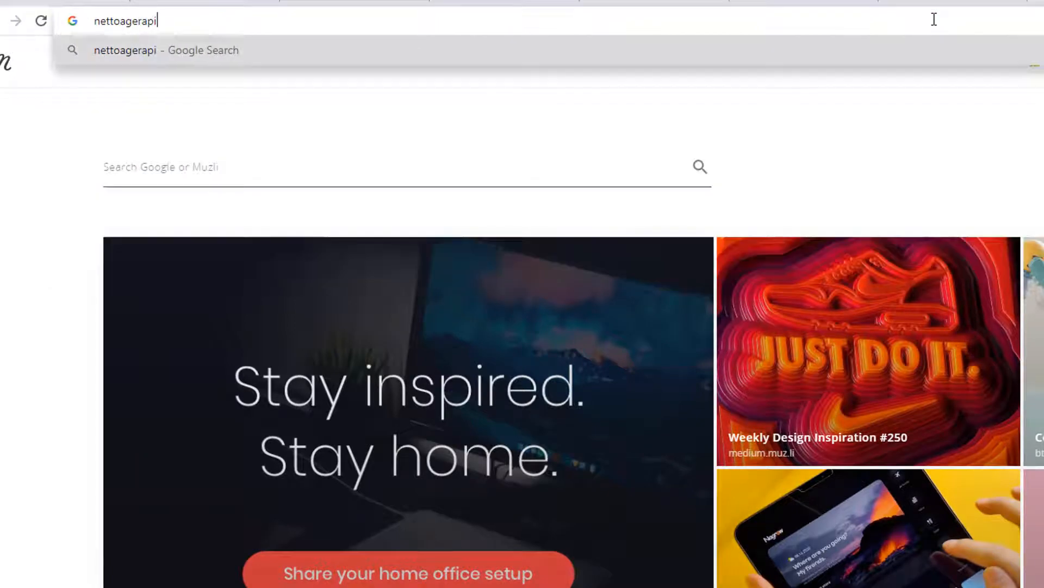
type("de.com")
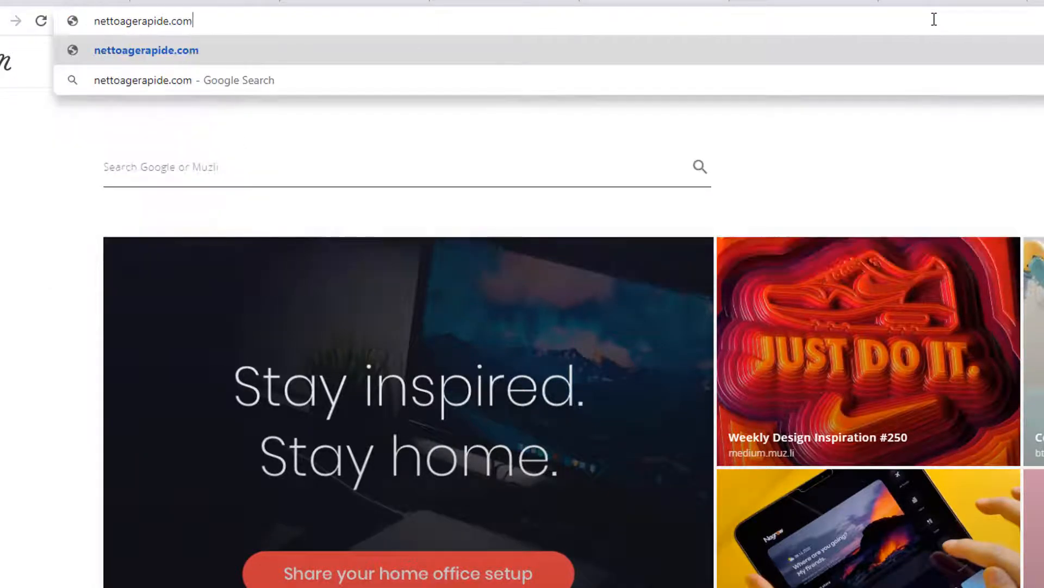
key("Left")
key("Left")
key("Left")
key("Left")
key("Left")
key("Left")
key("Left")
type("y")
key("Return")
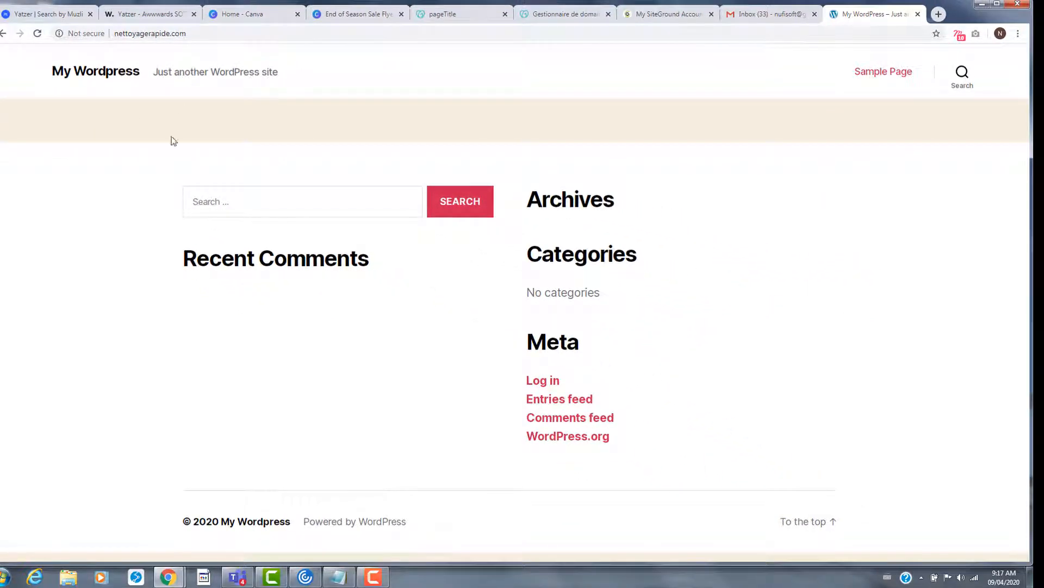
- Append /wp-admin to the site address to reach the WordPress login page
left_click(229, 36)
left_click(229, 35)
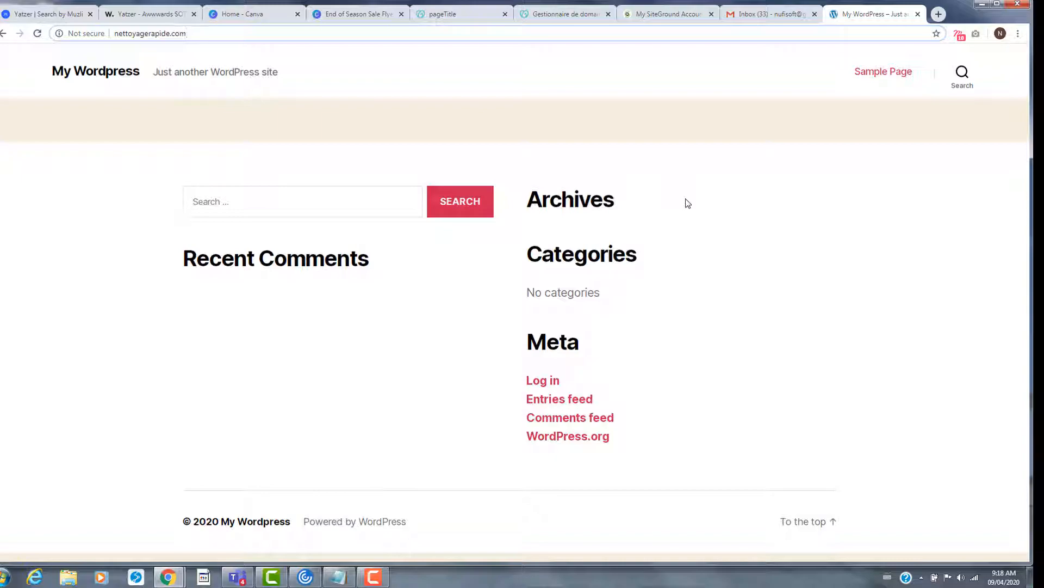
type("/")
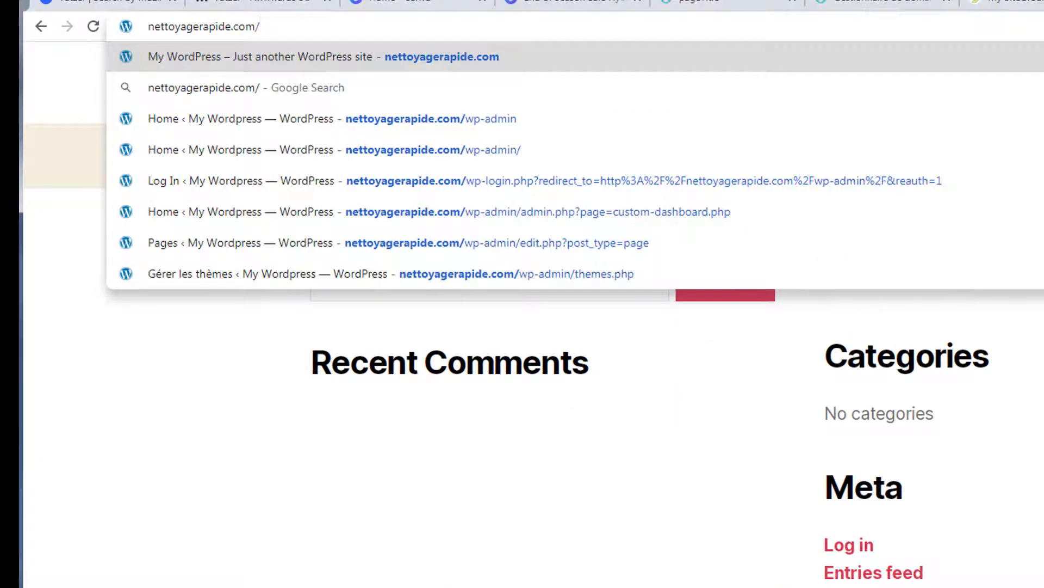
type("wp-admin%2F&reauth=1")
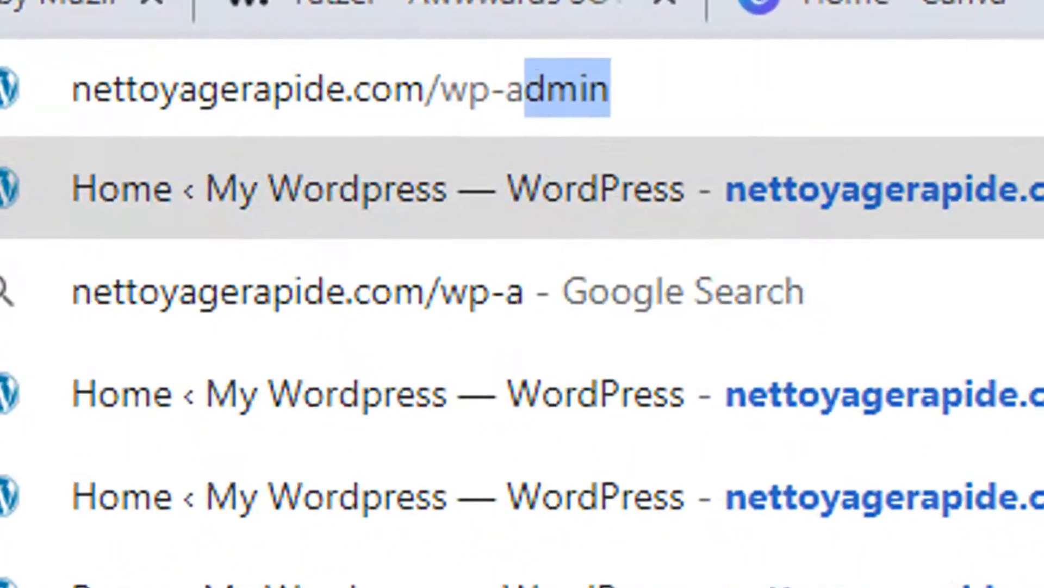
key("Return")
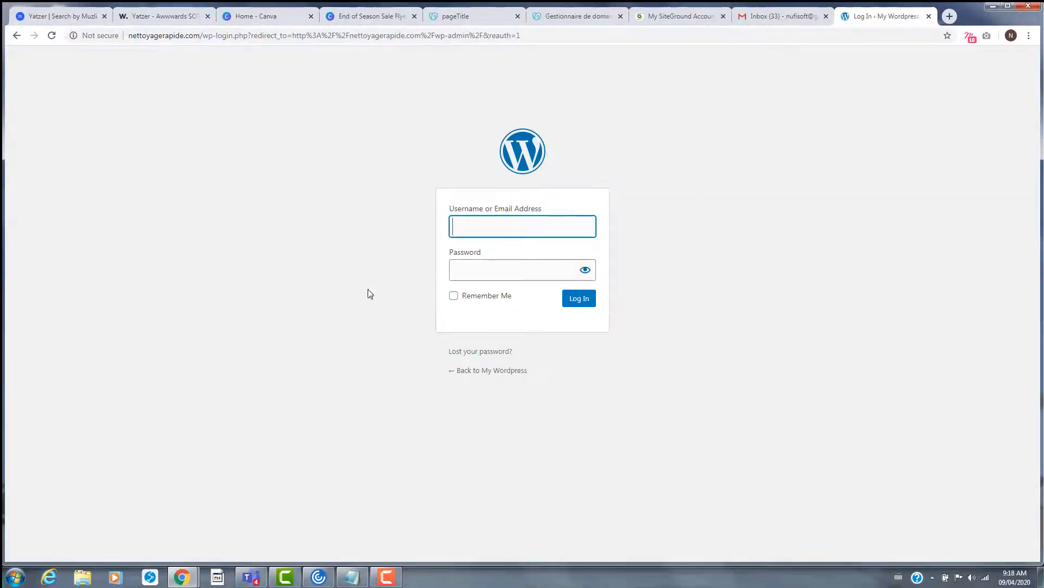
- Autofill the login form with the browser's saved username and password
left_click(506, 226)
left_click(413, 251)
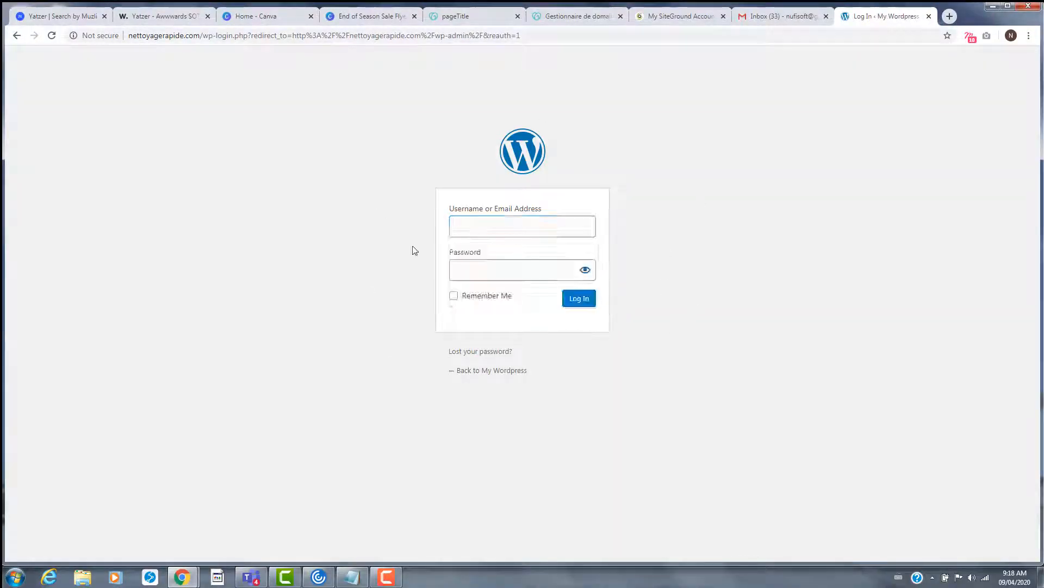
left_click(483, 228)
left_click(493, 292)
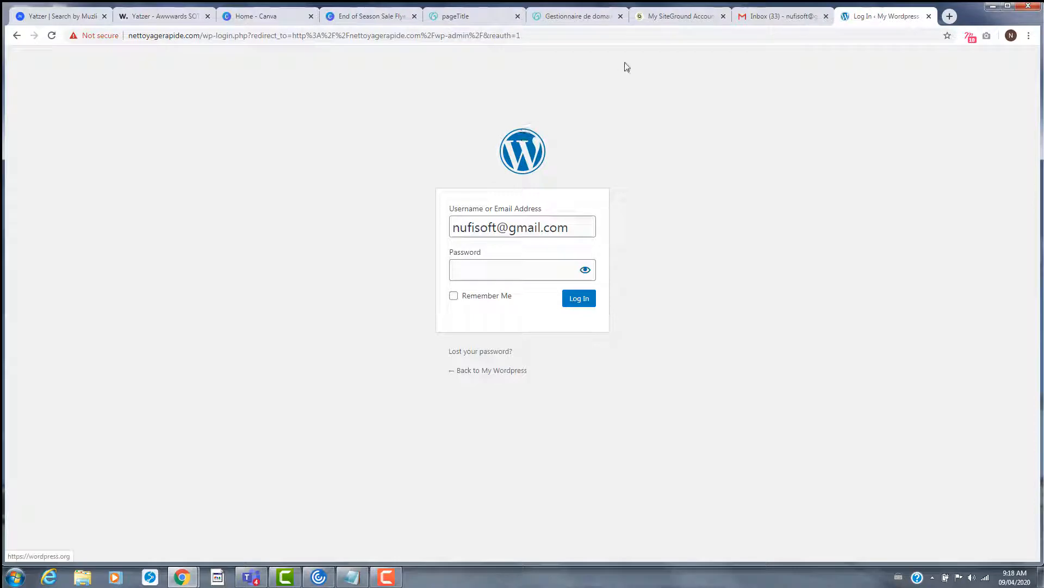
left_click(656, 22)
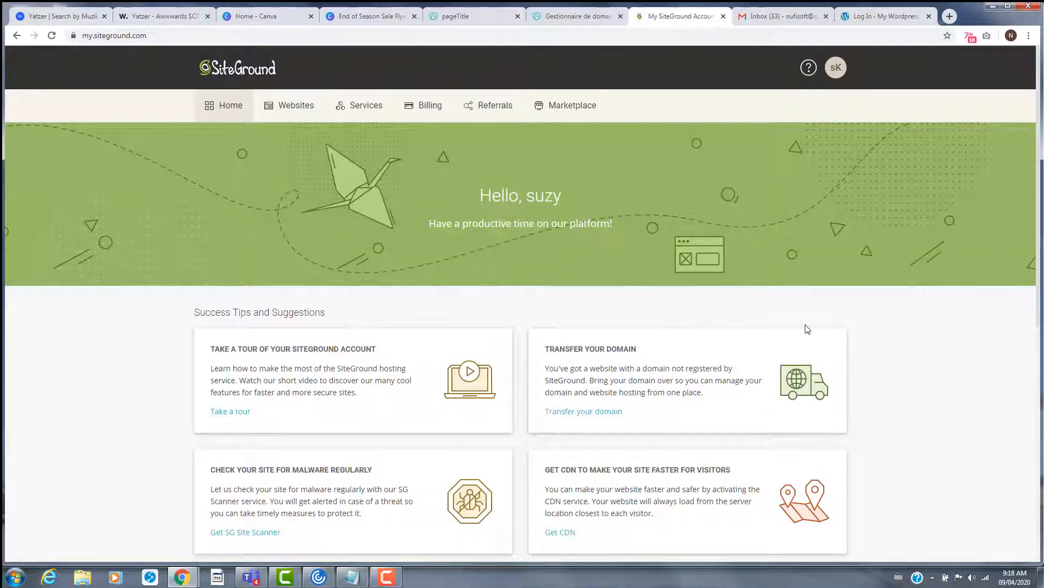
left_click(896, 12)
- Tick Remember Me and log in to the WordPress admin
left_click(502, 273)
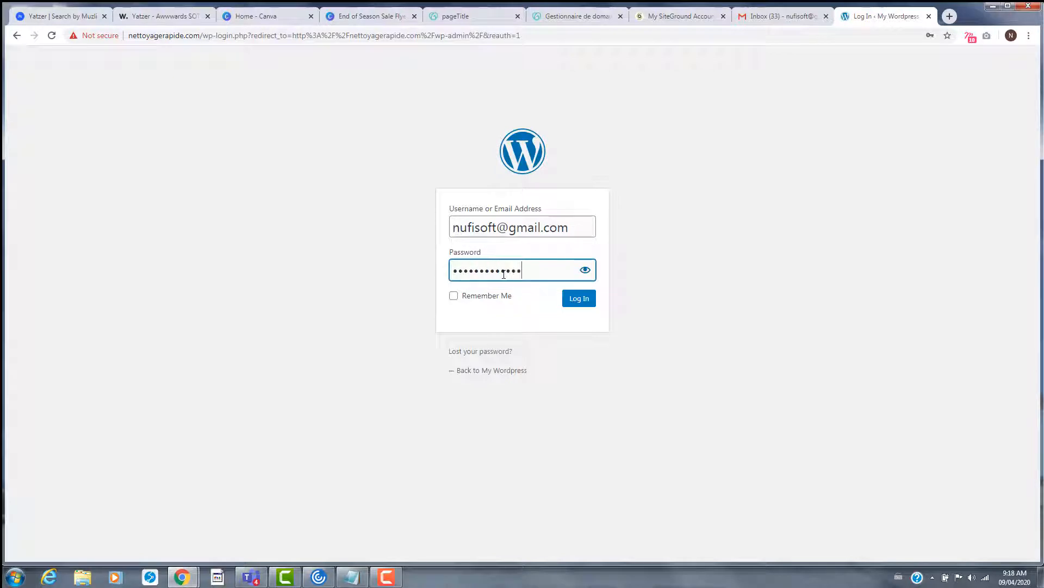
left_click_drag(504, 298, 508, 299)
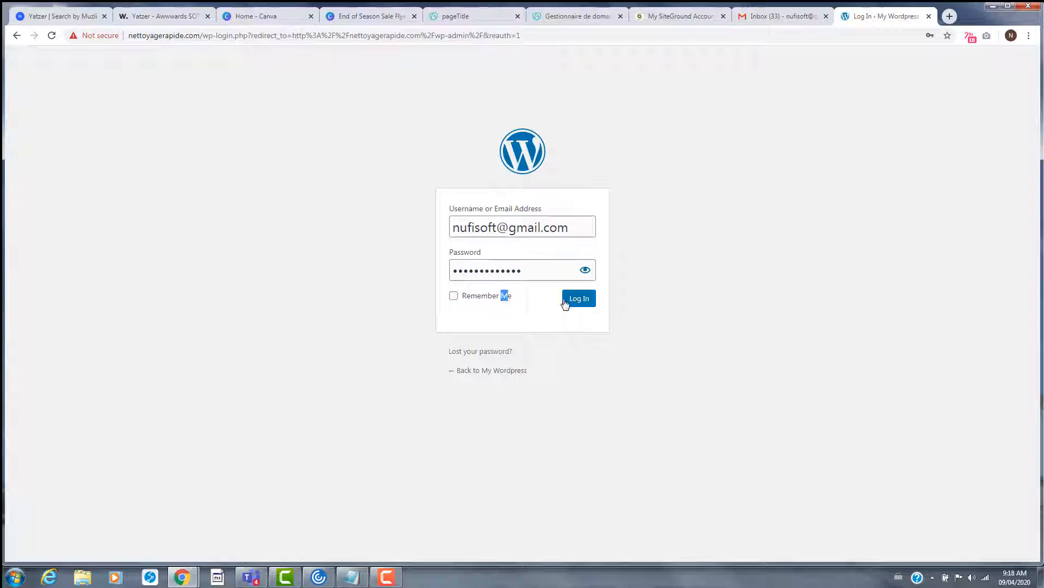
left_click(454, 295)
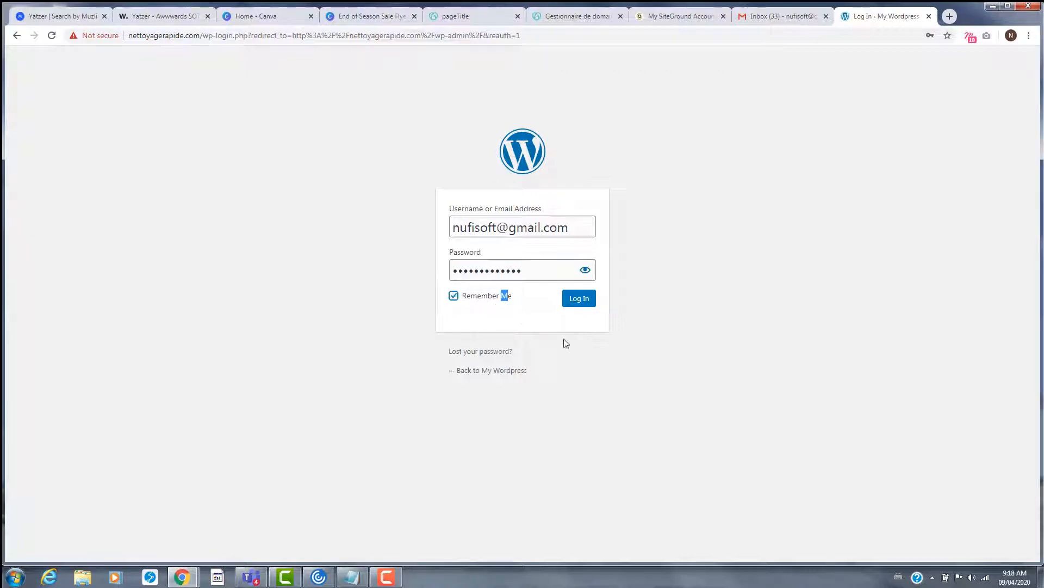
left_click(579, 299)
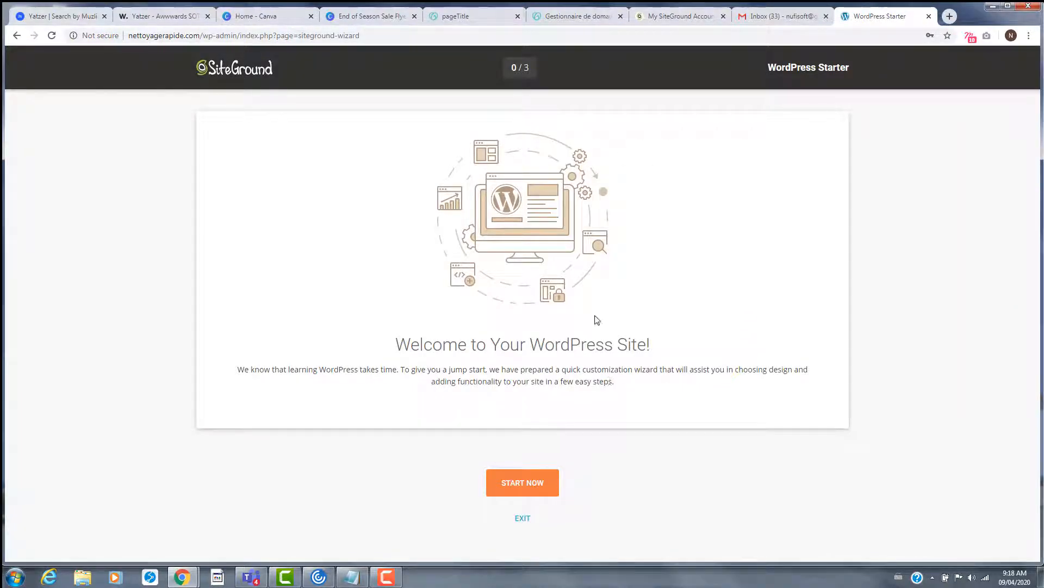
- Start the WordPress Starter wizard and scroll down through the theme designs
left_click(533, 484)
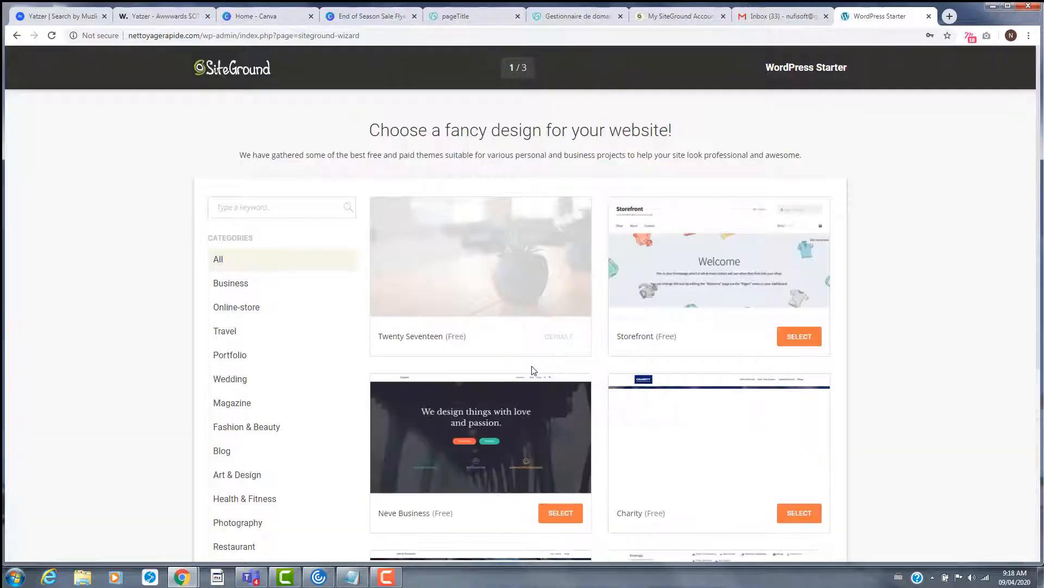
scroll(532, 369, "down", 1)
scroll(531, 365, "down", 20)
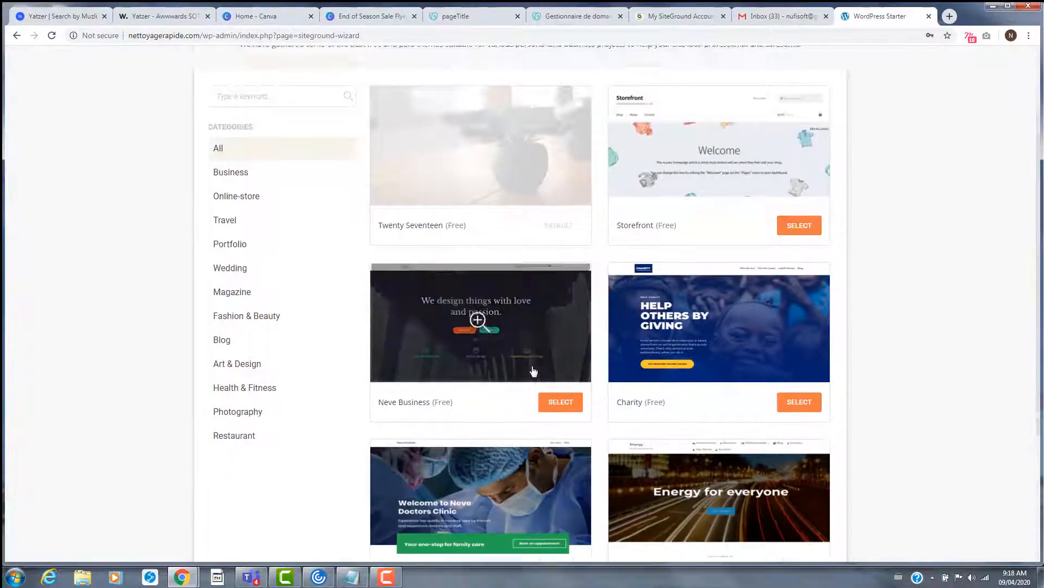
scroll(635, 377, "down", 20)
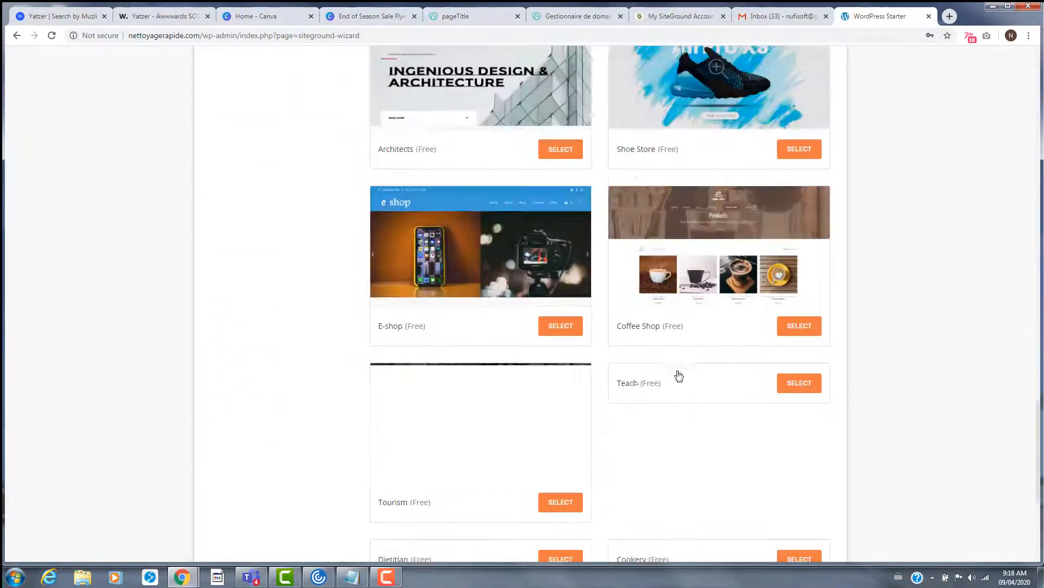
scroll(915, 392, "down", 20)
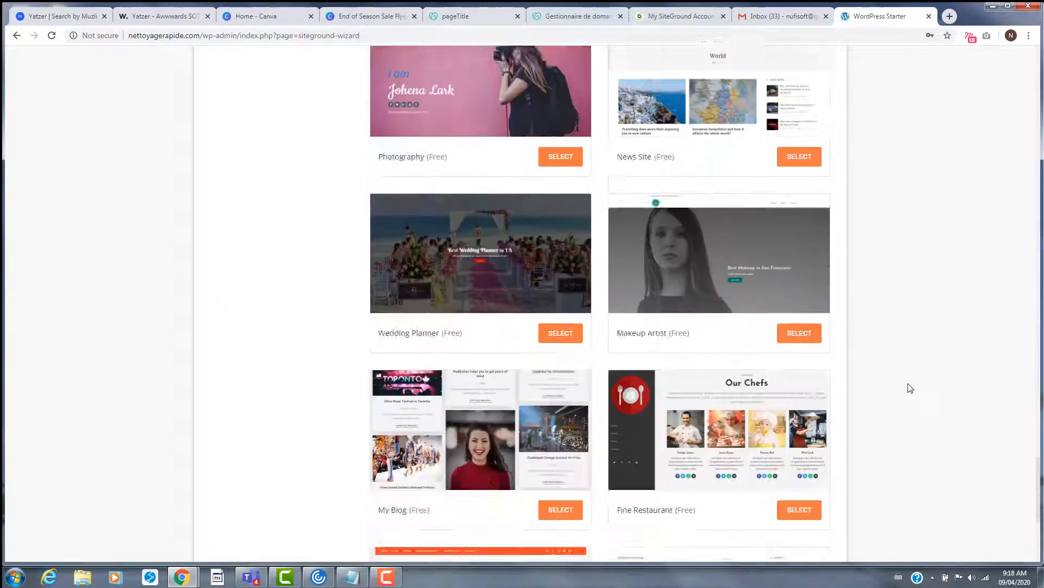
scroll(893, 380, "down", 5)
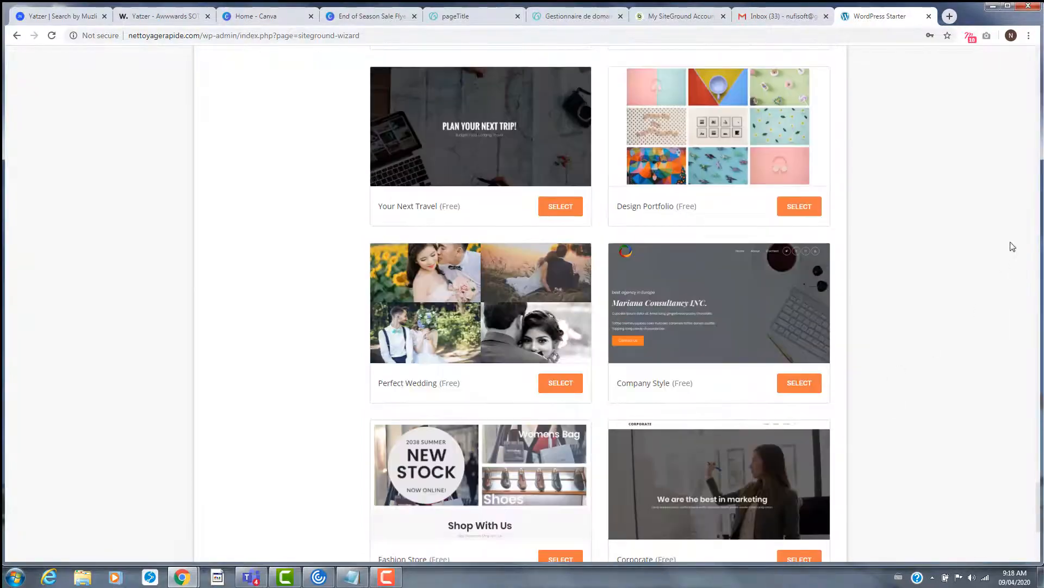
left_click_drag(1039, 218, 1033, 218)
- Scroll back through the starter theme grid without choosing a design
scroll(874, 366, "up", 20)
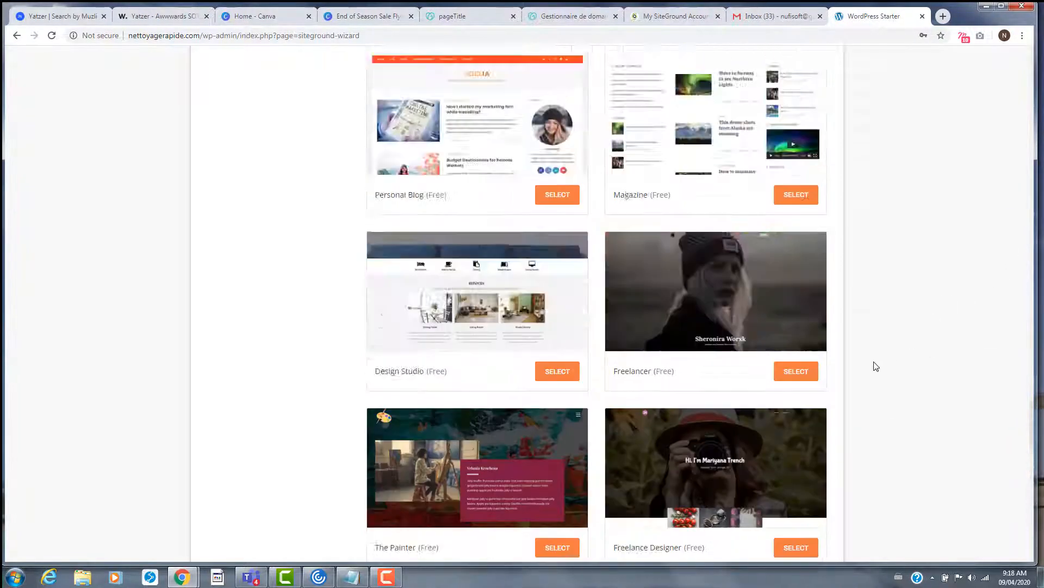
scroll(881, 366, "up", 20)
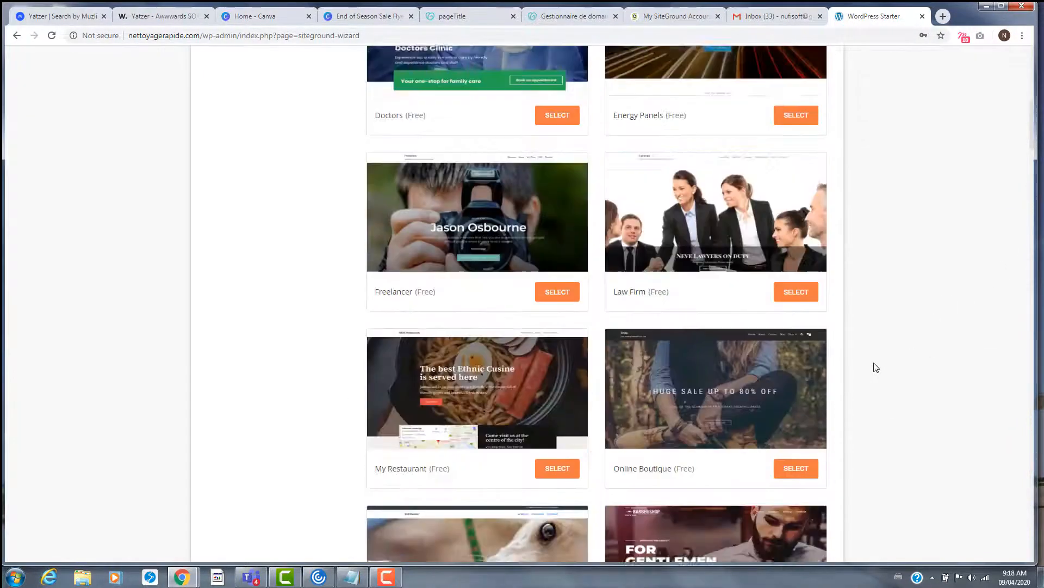
scroll(877, 365, "up", 3)
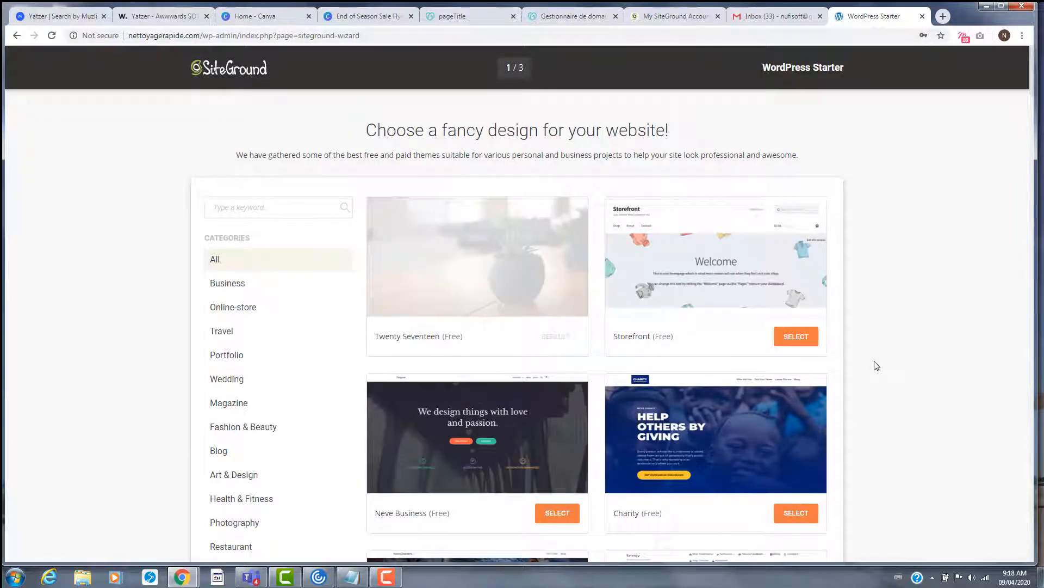
scroll(359, 295, "down", 7)
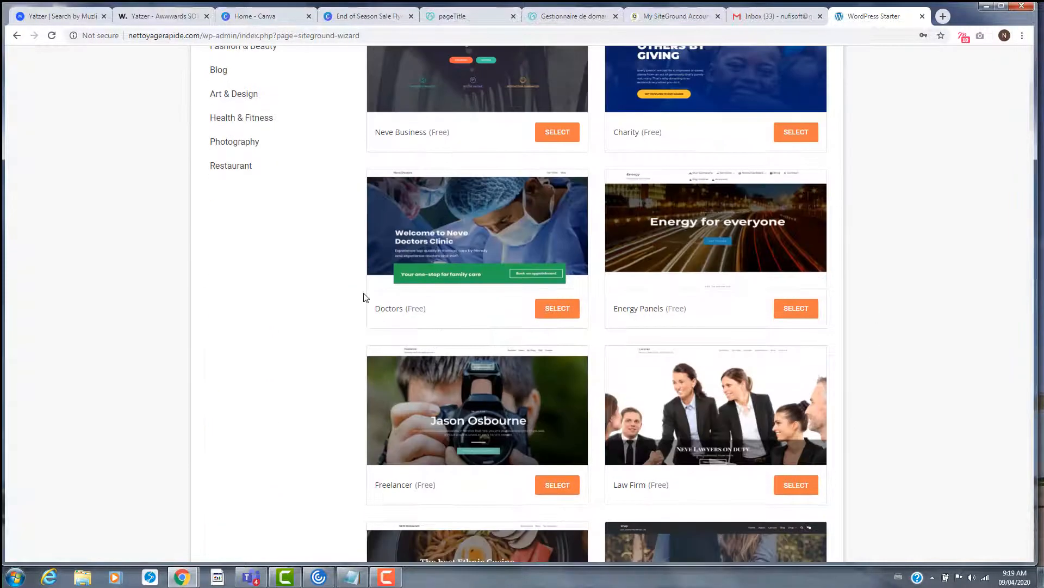
scroll(362, 295, "up", 7)
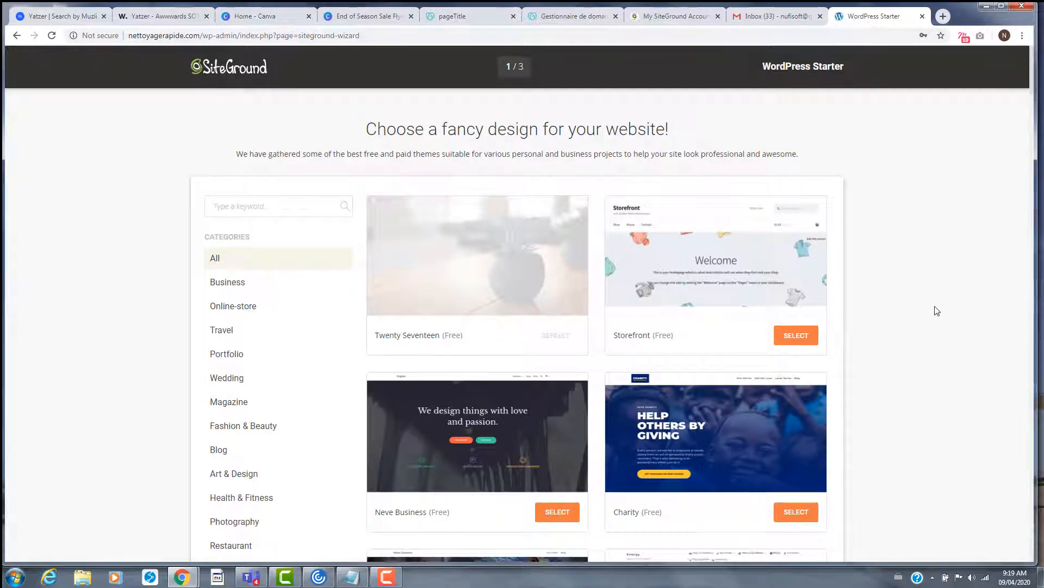
scroll(937, 309, "down", 18)
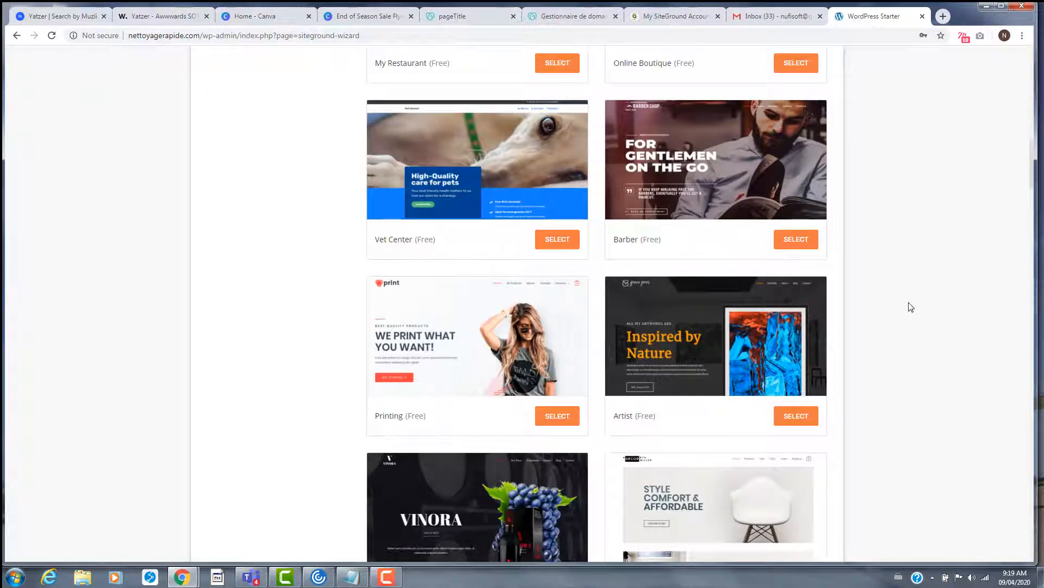
scroll(912, 307, "down", 20)
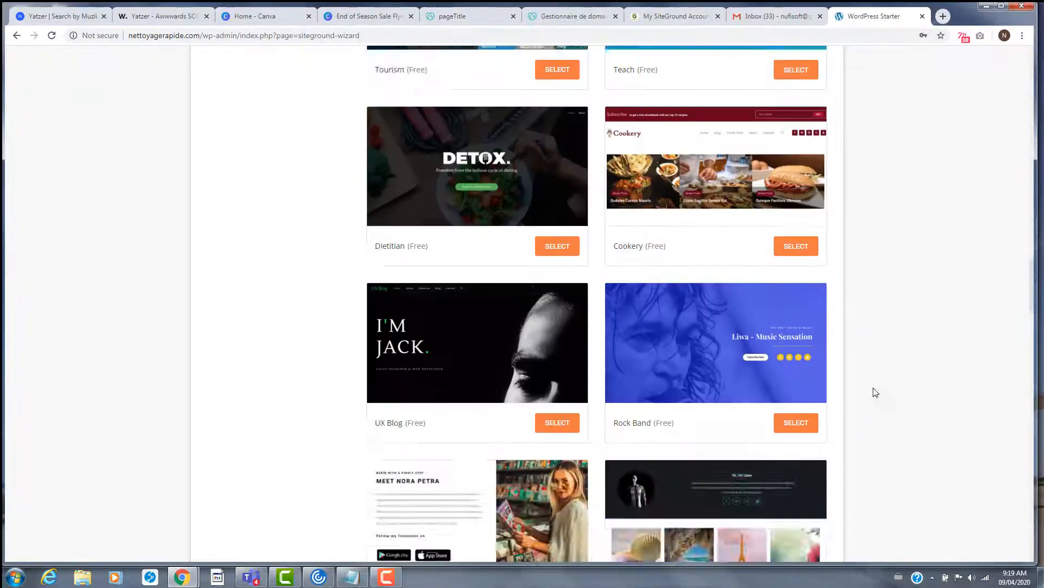
scroll(884, 420, "down", 20)
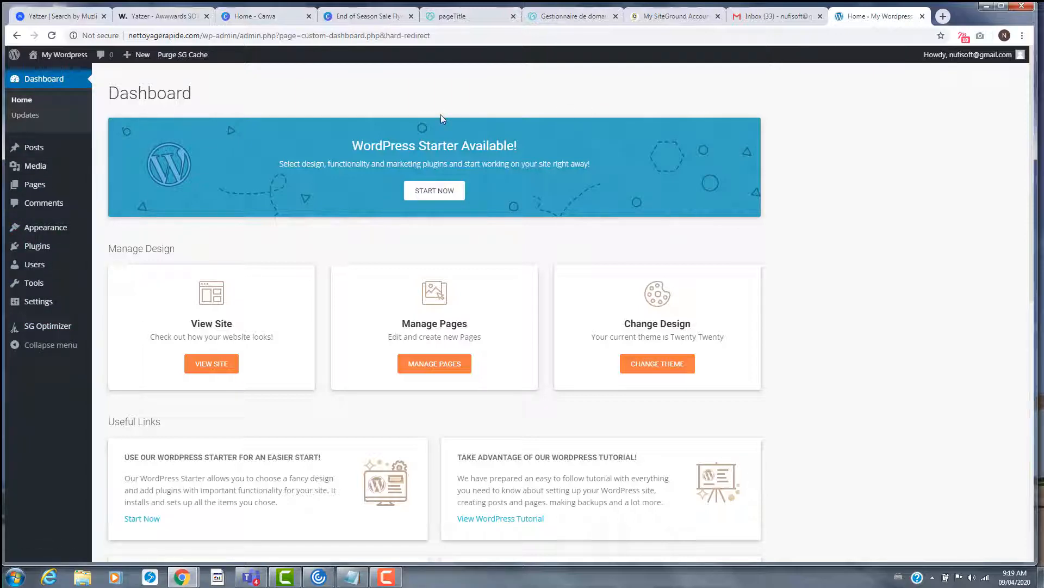
- Return to the My SiteGround account dashboard and open its Websites list
left_click(650, 20)
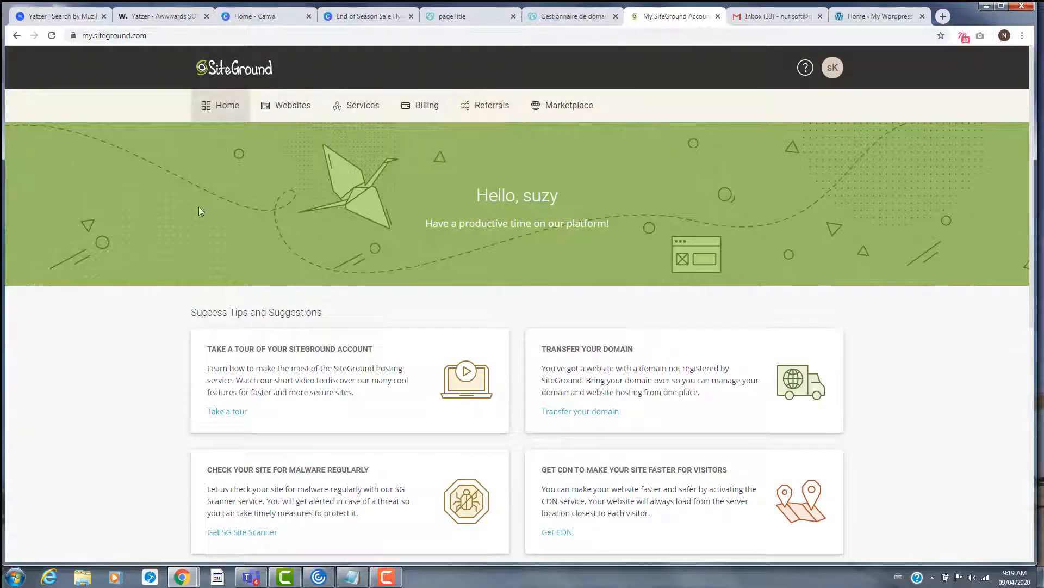
scroll(260, 217, "down", 6)
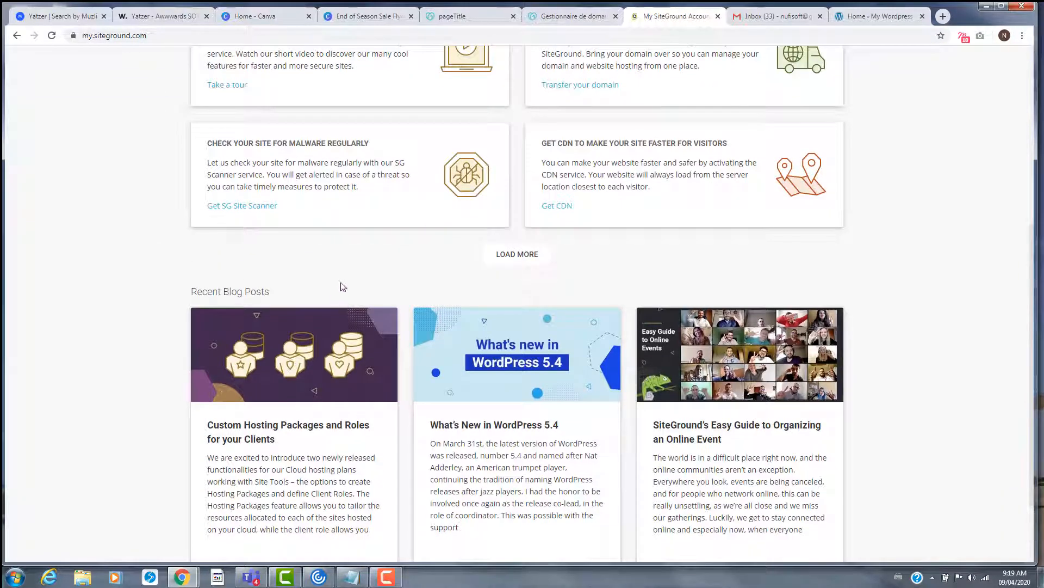
scroll(155, 268, "up", 3)
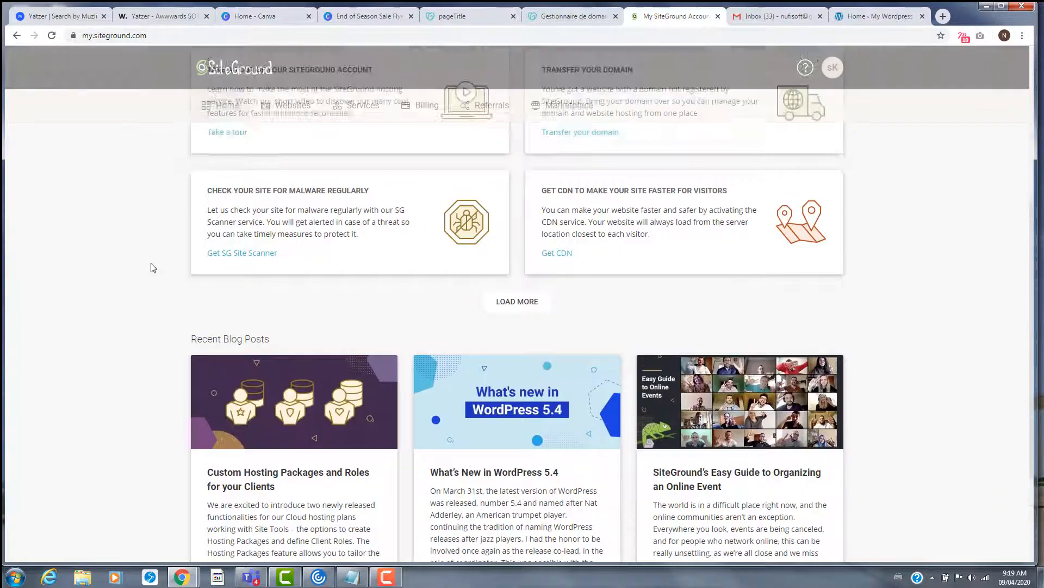
scroll(152, 266, "down", 3)
scroll(151, 263, "up", 3)
scroll(151, 262, "down", 2)
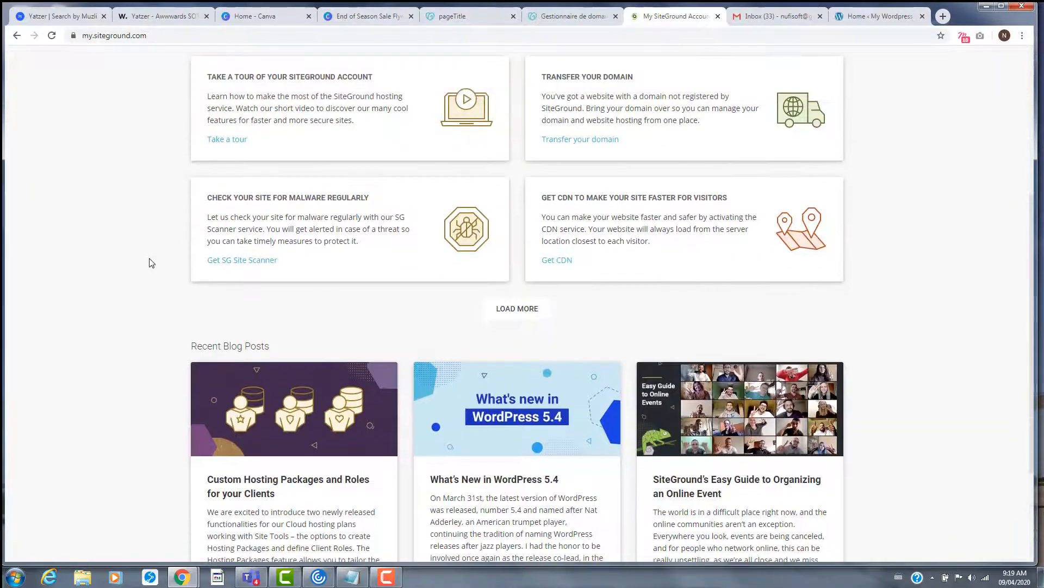
scroll(491, 413, "down", 3)
scroll(491, 413, "up", 5)
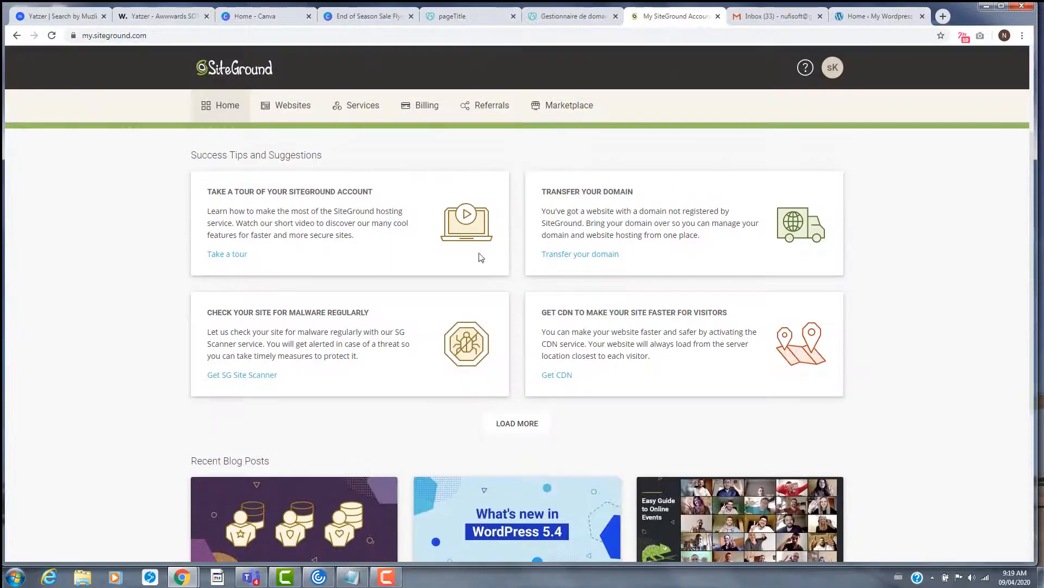
scroll(565, 270, "up", 2)
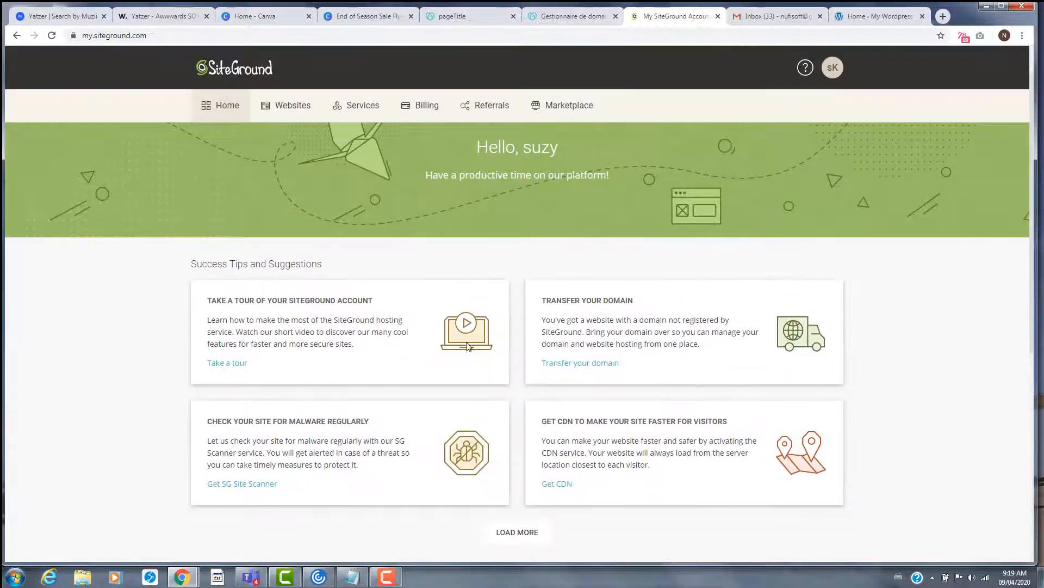
left_click(243, 78)
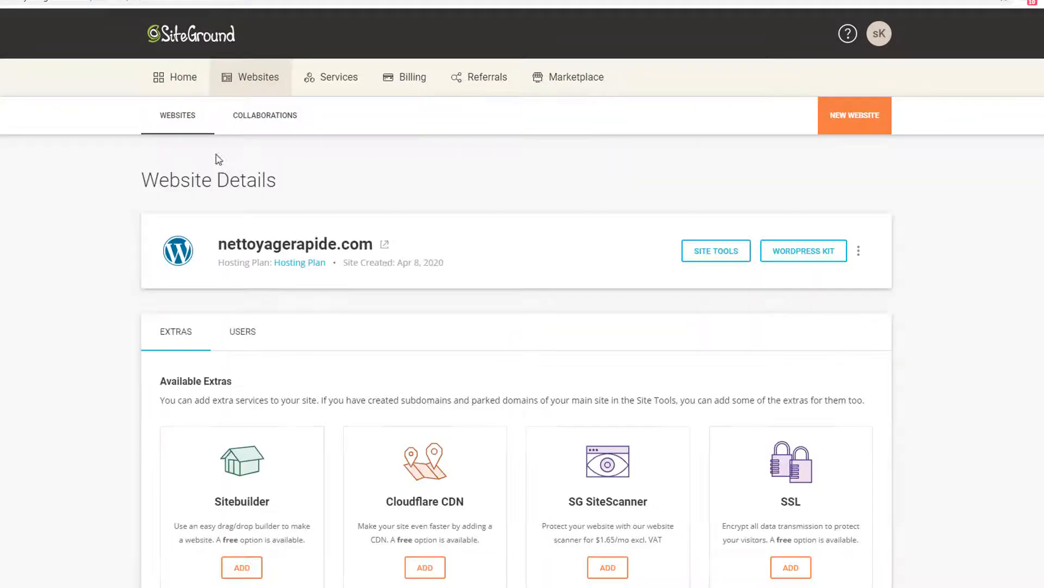
- View nettoyagerapide.com under Site Tools' WORDPRESS > Install & Manage, then return to the WordPress Dashboard
left_click(717, 250)
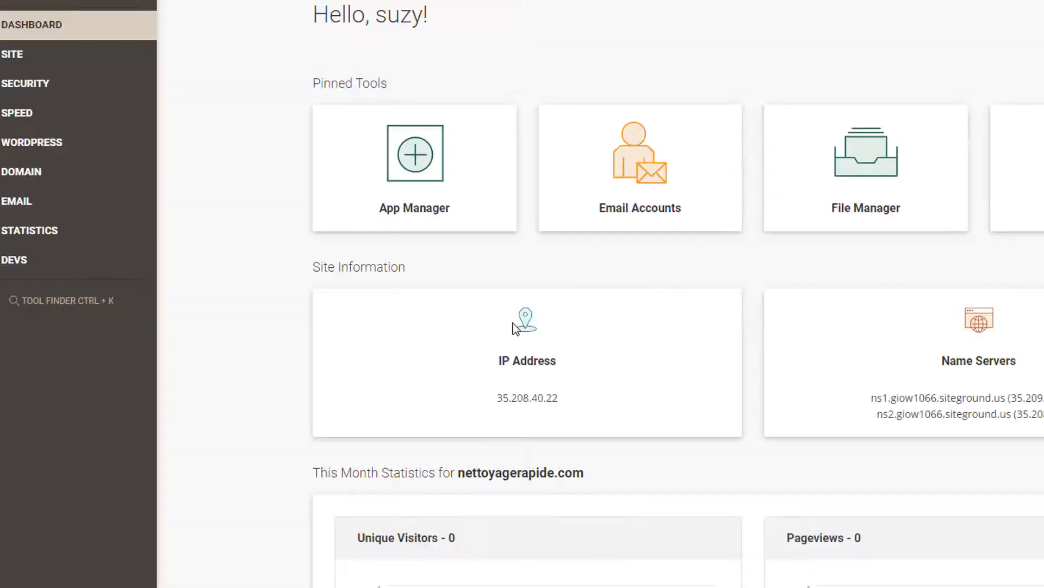
left_click(36, 142)
left_click(76, 174)
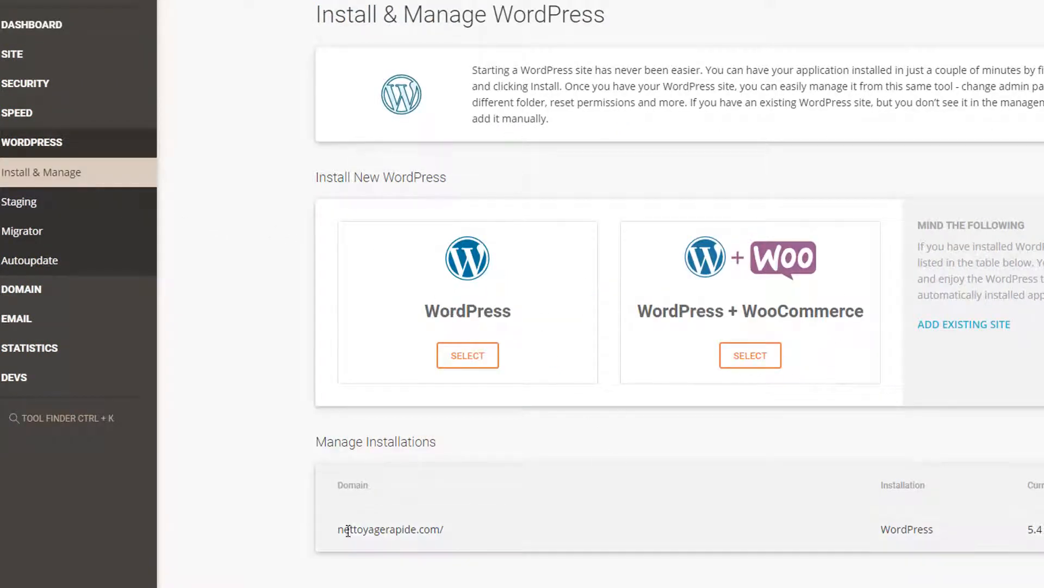
left_click_drag(341, 530, 479, 541)
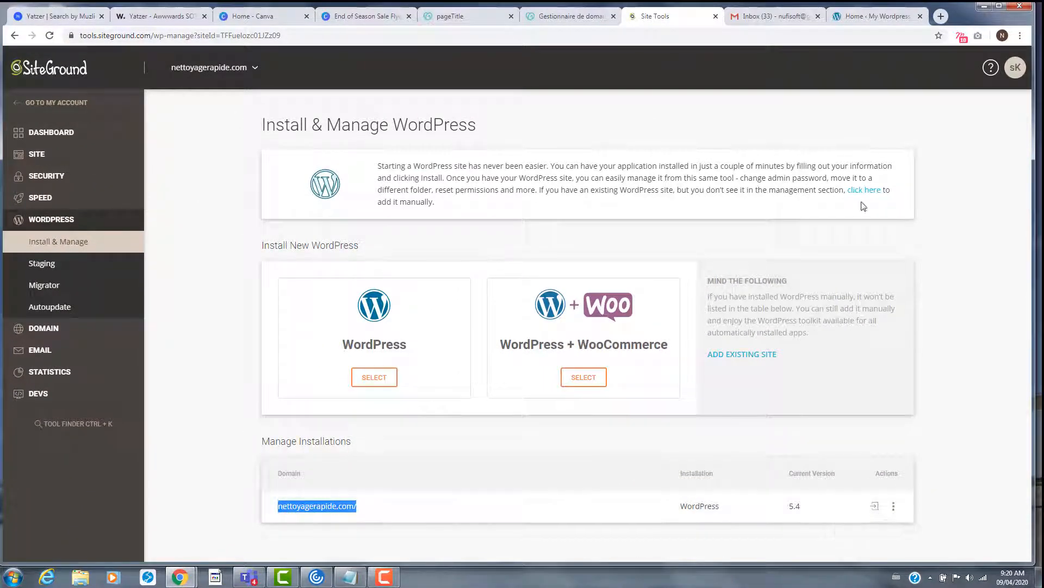
left_click(869, 16)
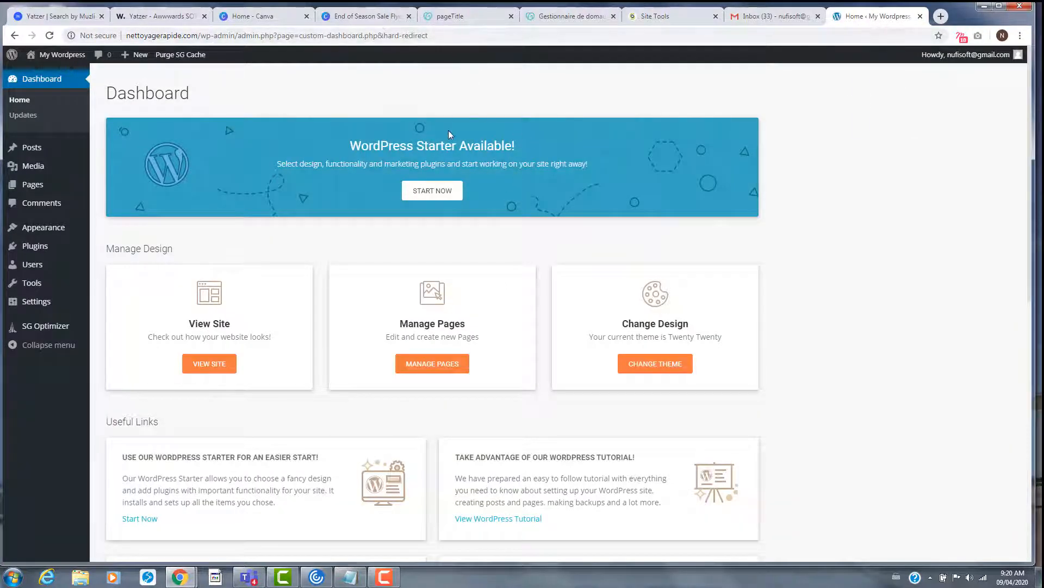
- Log in to the Admin Panel from the Site Tools install list and open Settings
left_click(647, 16)
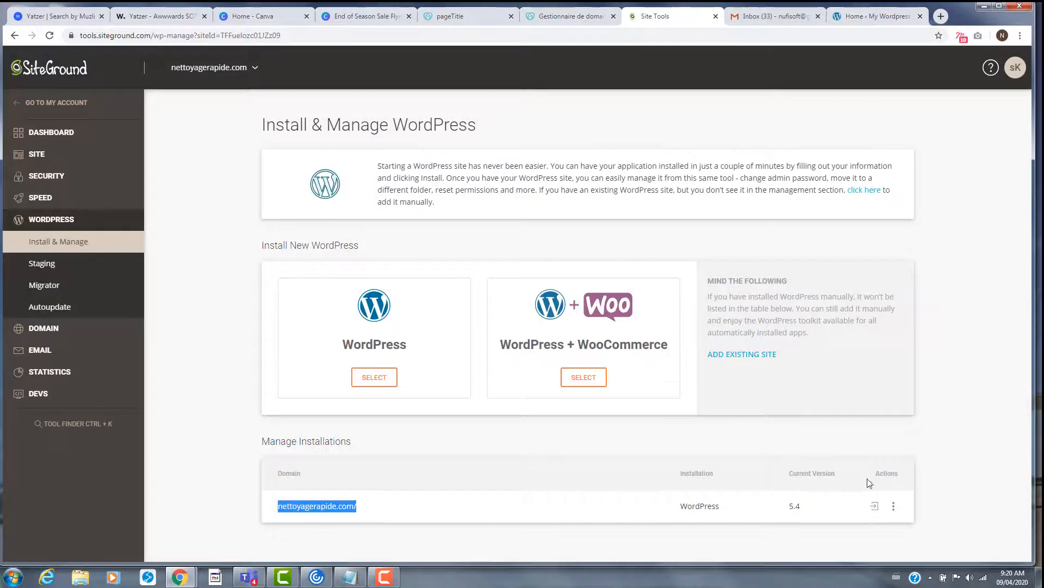
left_click(875, 507)
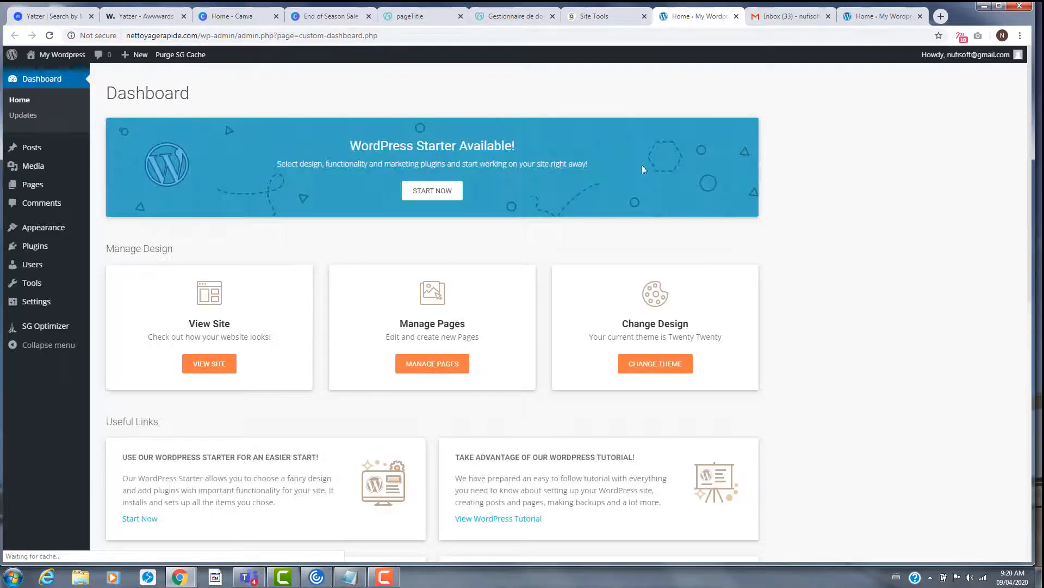
left_click(881, 15)
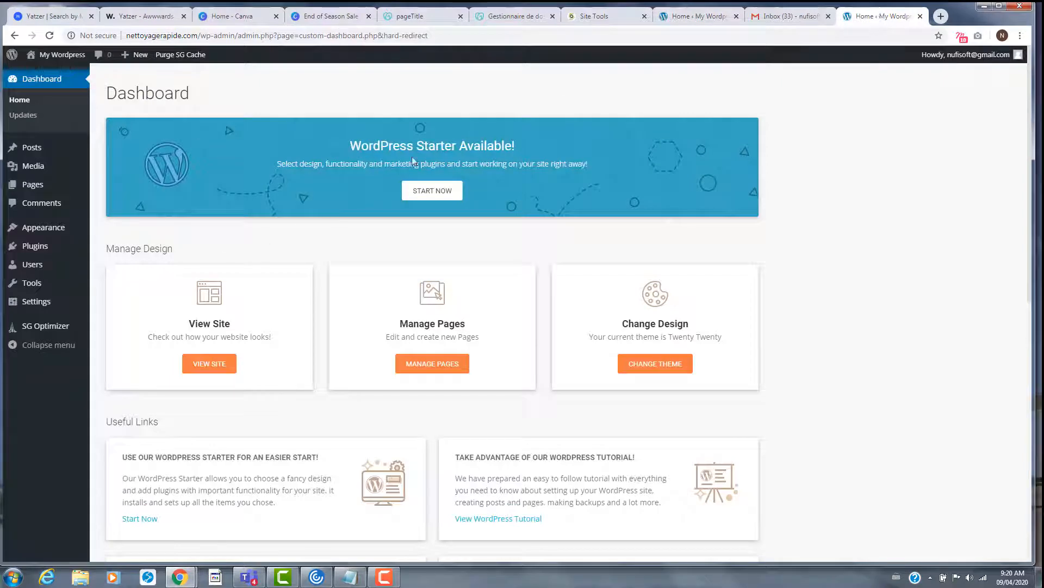
left_click(673, 20)
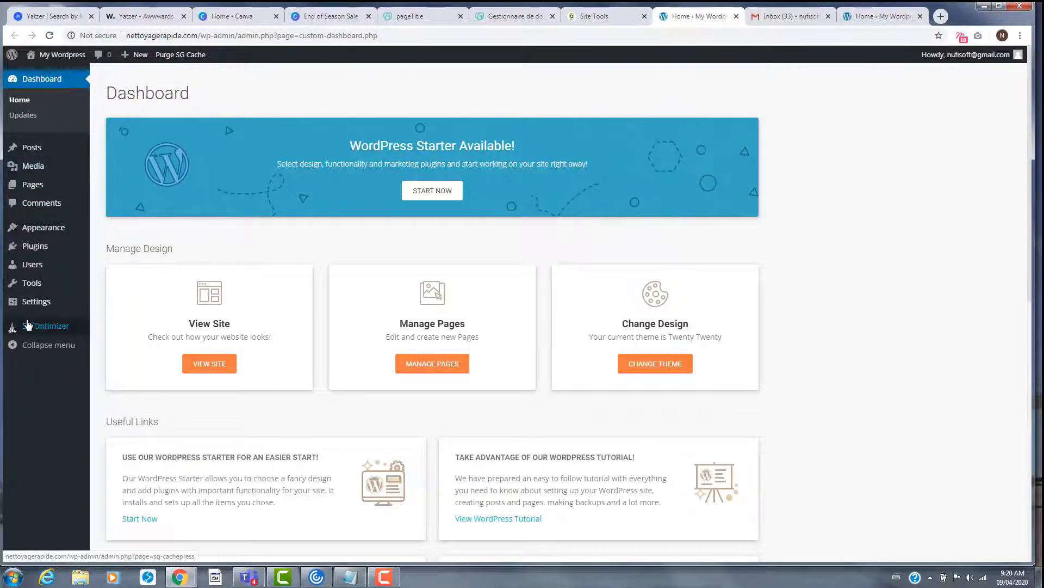
left_click(44, 308)
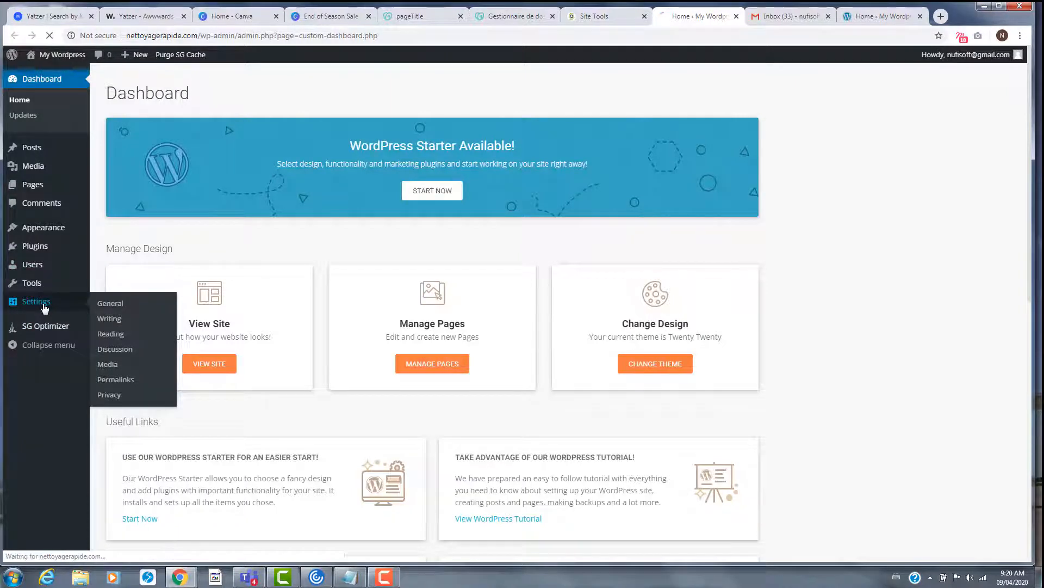
- Choose Français as the Site Language in General Settings and save the change
scroll(308, 297, "down", 5)
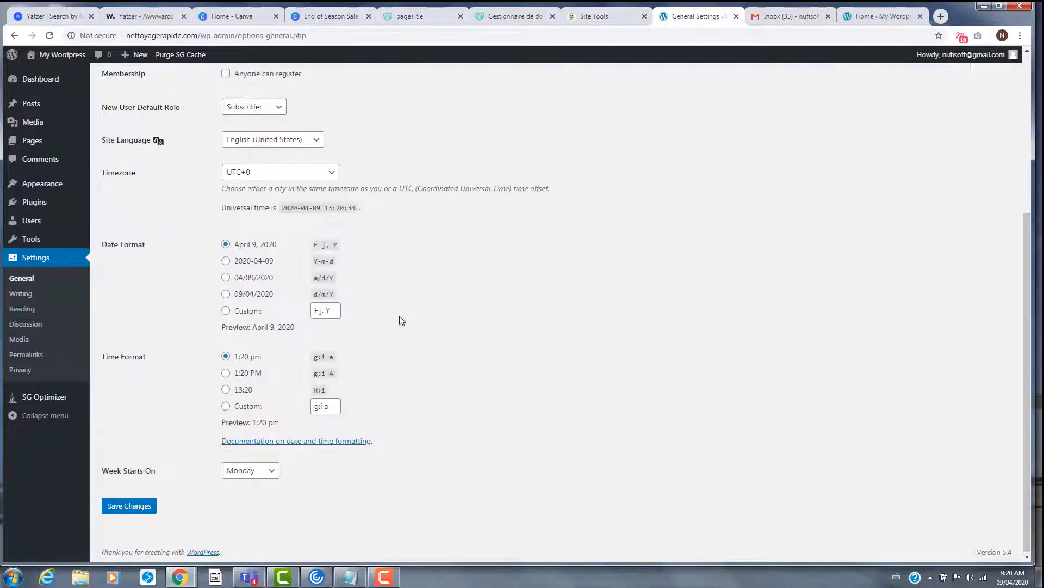
left_click(279, 139)
key("Down")
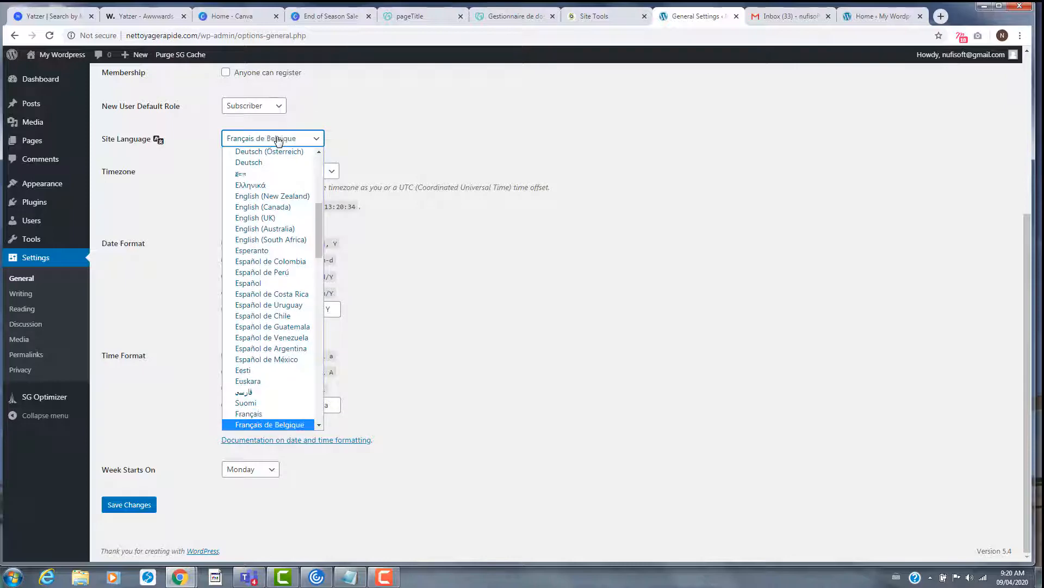
left_click(263, 414)
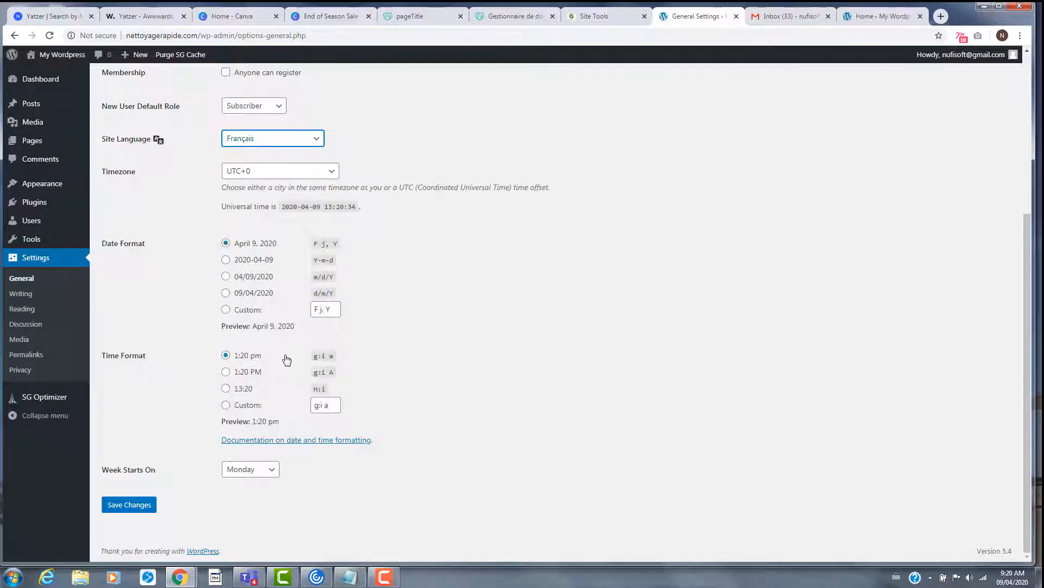
scroll(190, 498, "up", 5)
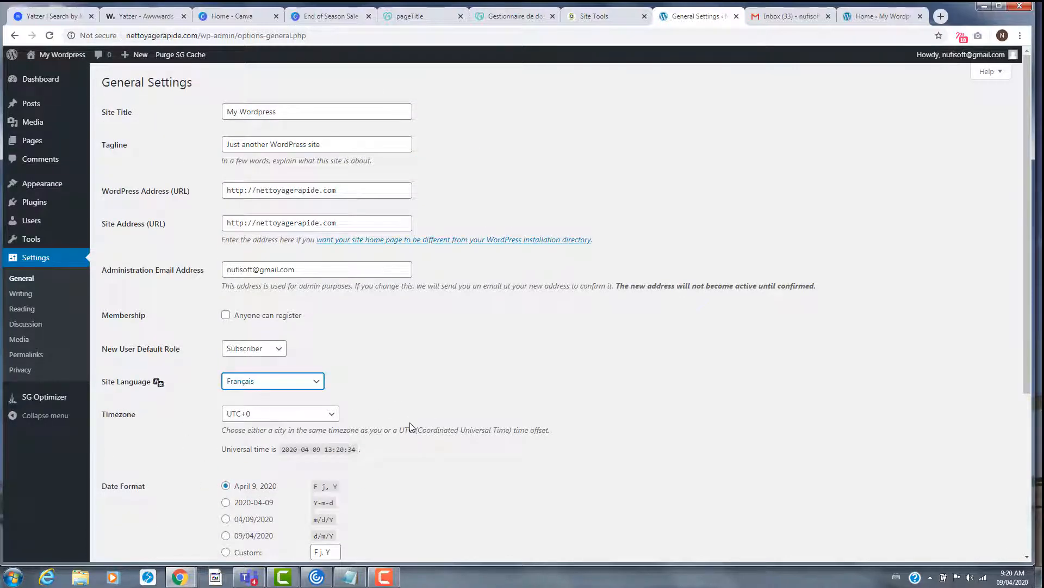
scroll(409, 422, "down", 5)
left_click(133, 504)
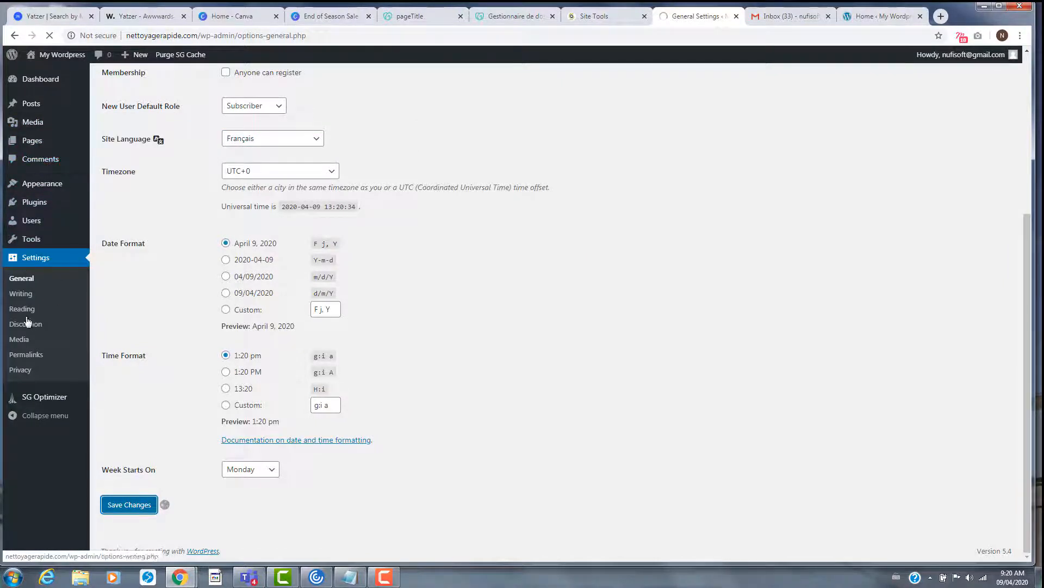
mouse_move(44, 111)
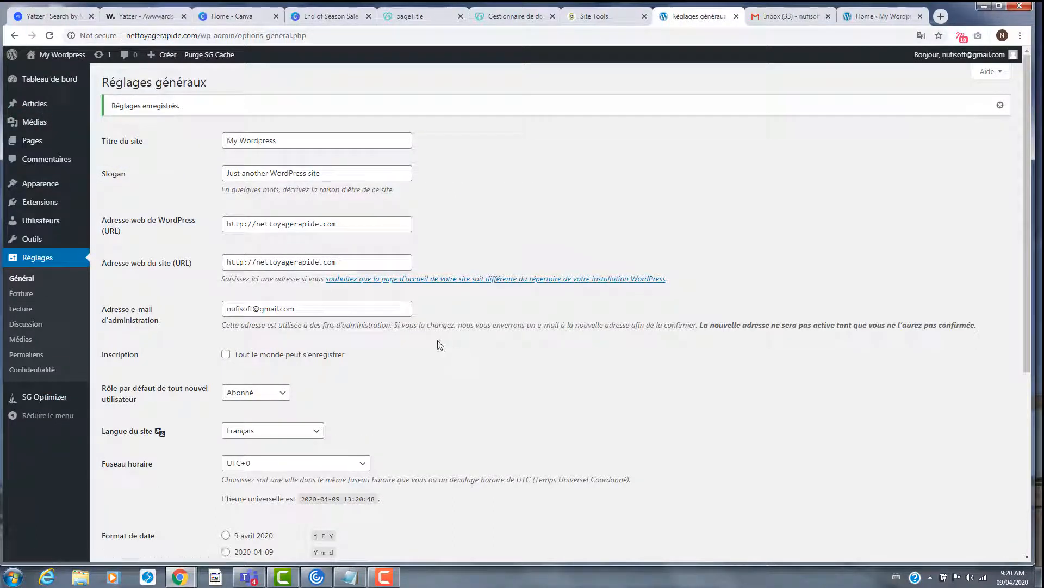
- Change the site title to 'Nettoyage Rapide' and the tagline to 'Pour un nettoyage rapide et efficace', then save
double_click(248, 141)
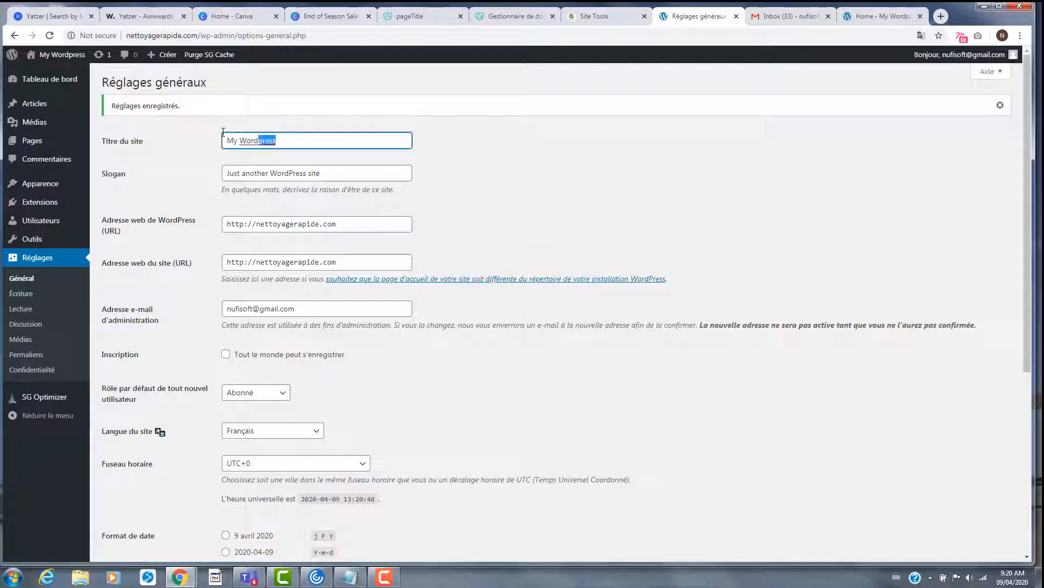
left_click_drag(249, 140, 212, 133)
type("Nett")
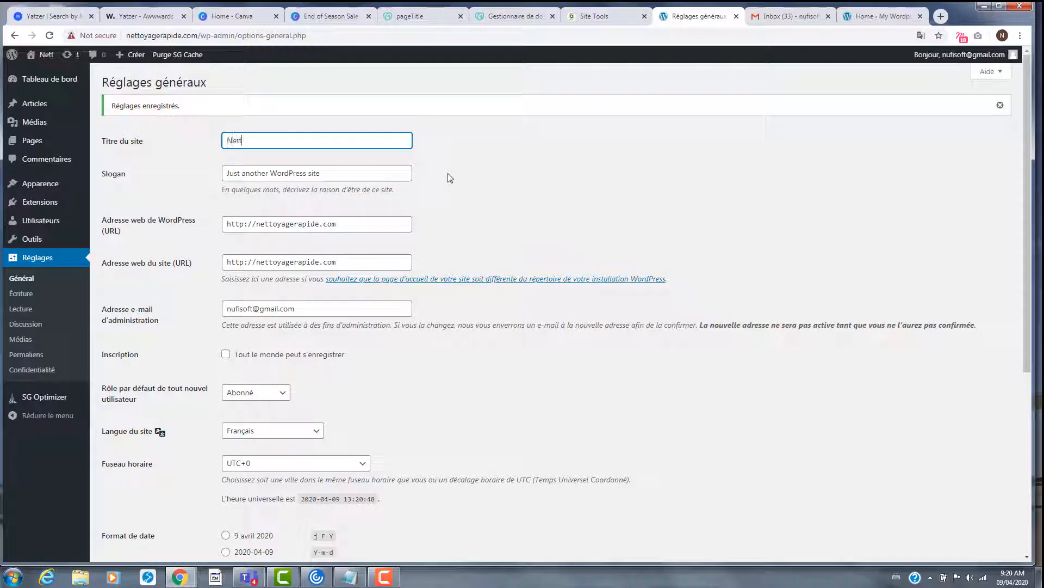
type("oyage Rapide")
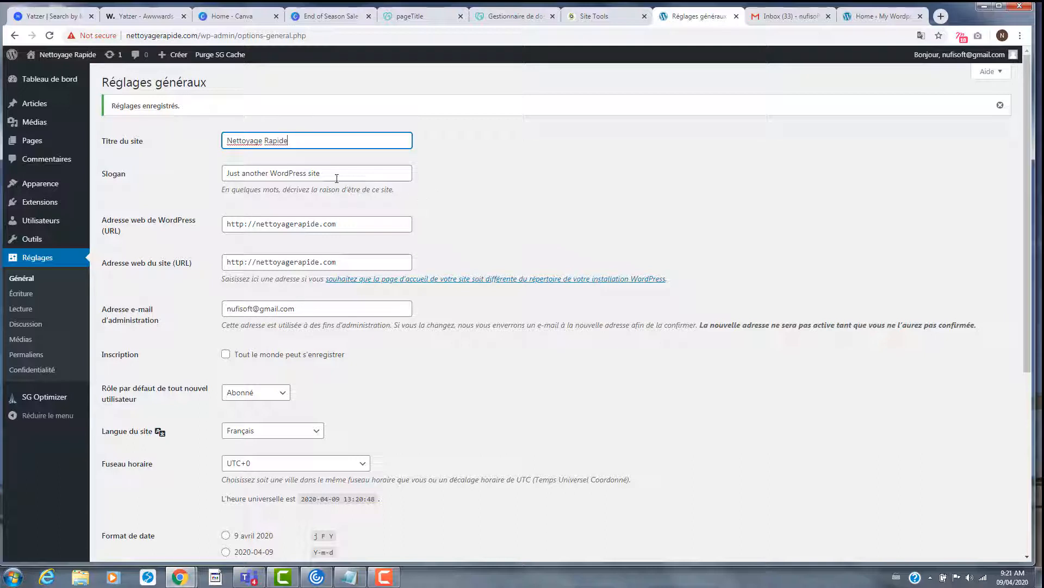
left_click_drag(337, 178, 222, 177)
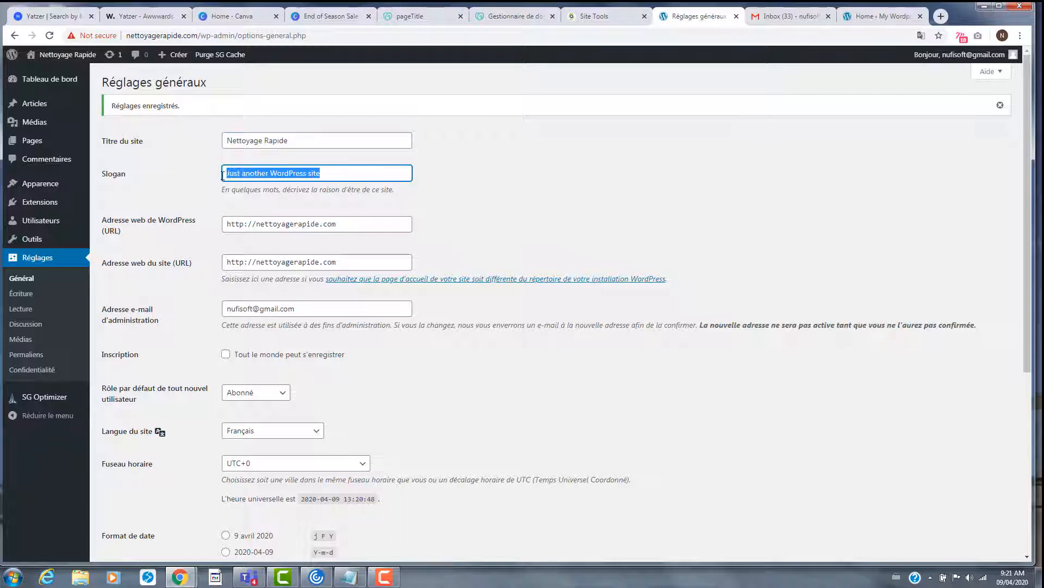
type("P")
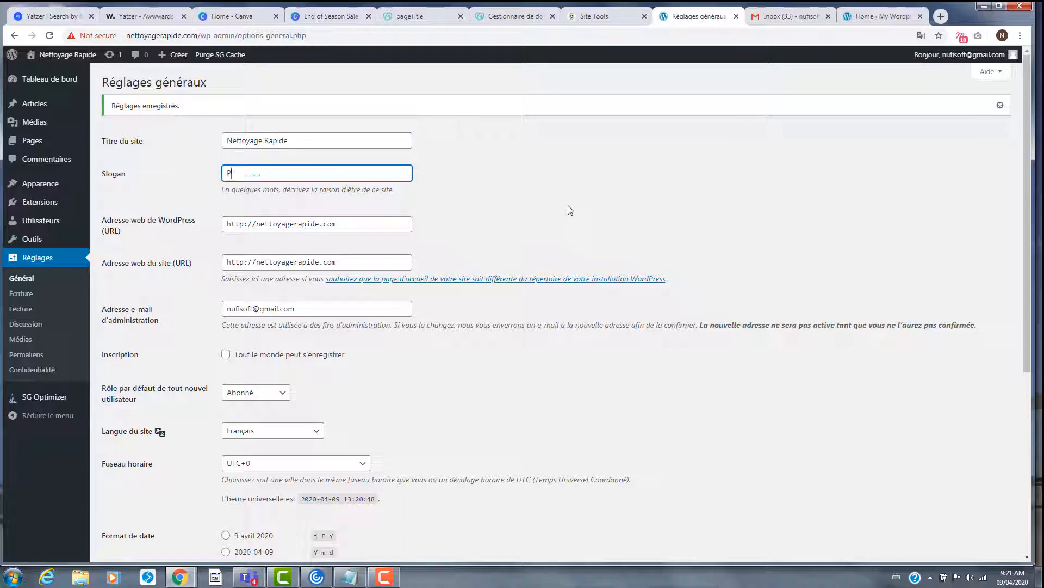
type("our un nettoyage rapid")
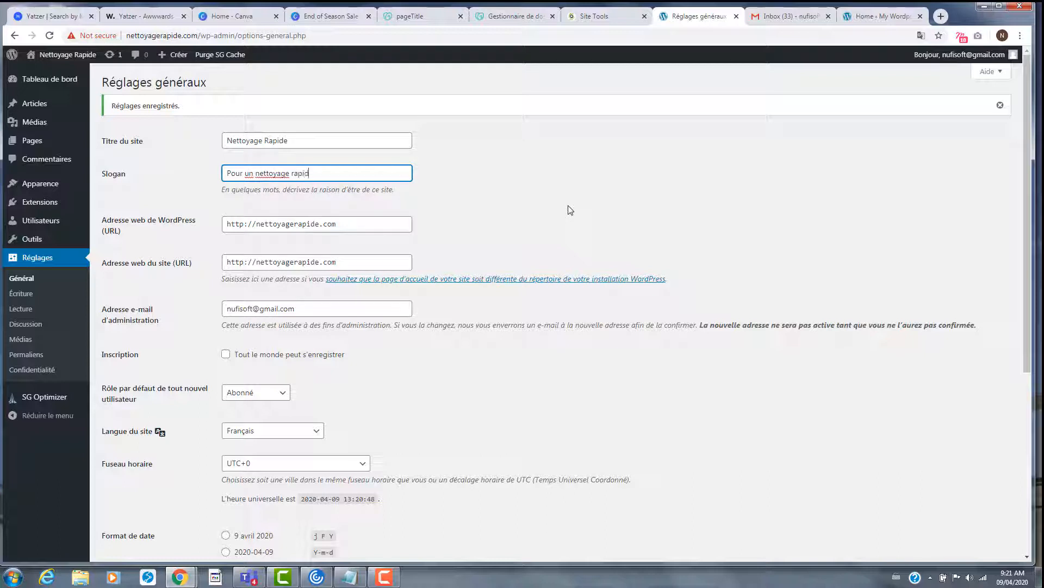
type("e et efficace")
left_click(570, 210)
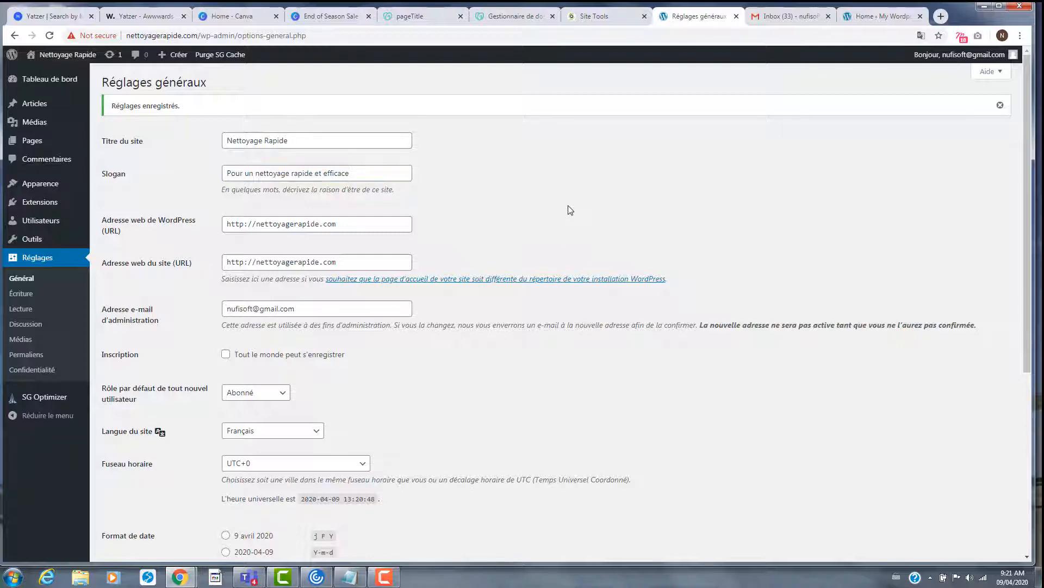
scroll(446, 469, "down", 5)
left_click(180, 505)
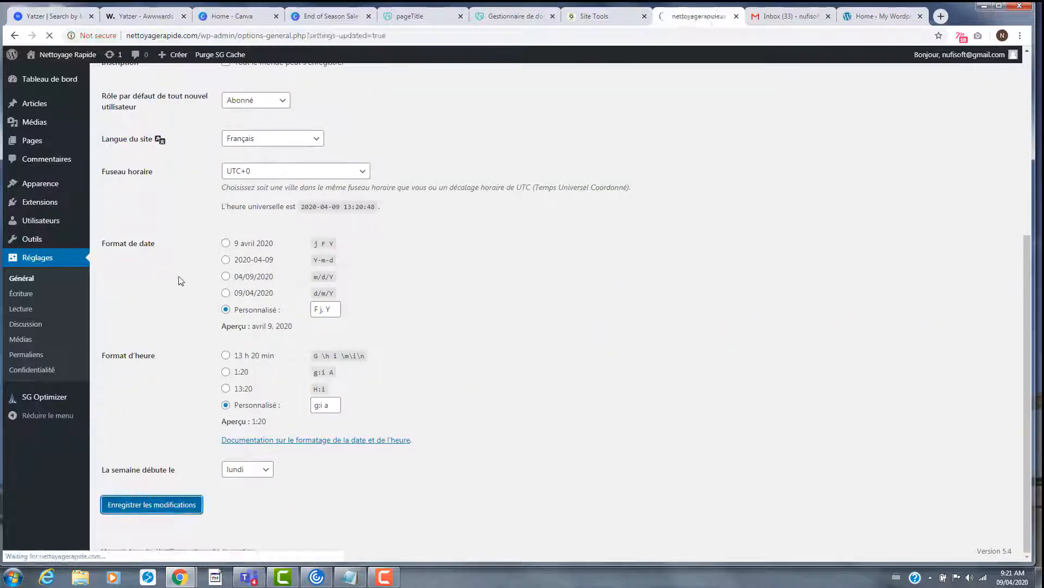
mouse_move(45, 83)
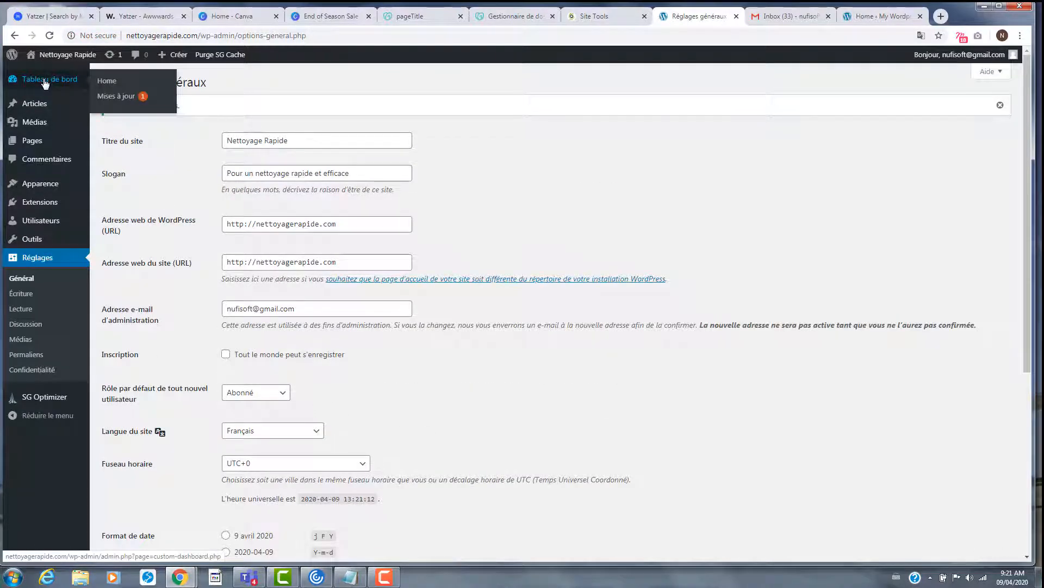
scroll(200, 365, "down", 5)
- Re-save the general settings, look over the Tableau de bord, then view the empty Articles list
left_click(176, 503)
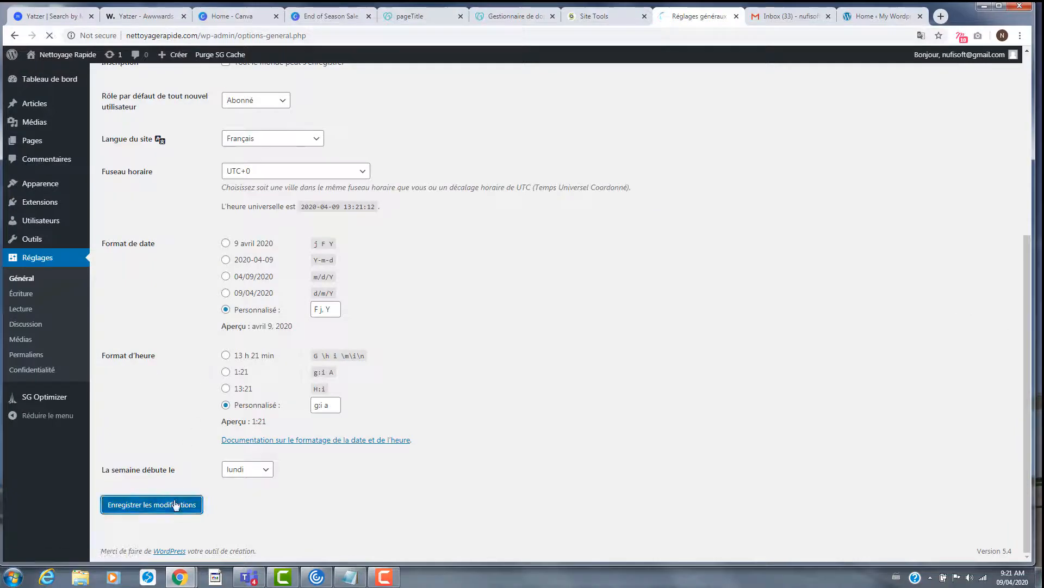
left_click(66, 82)
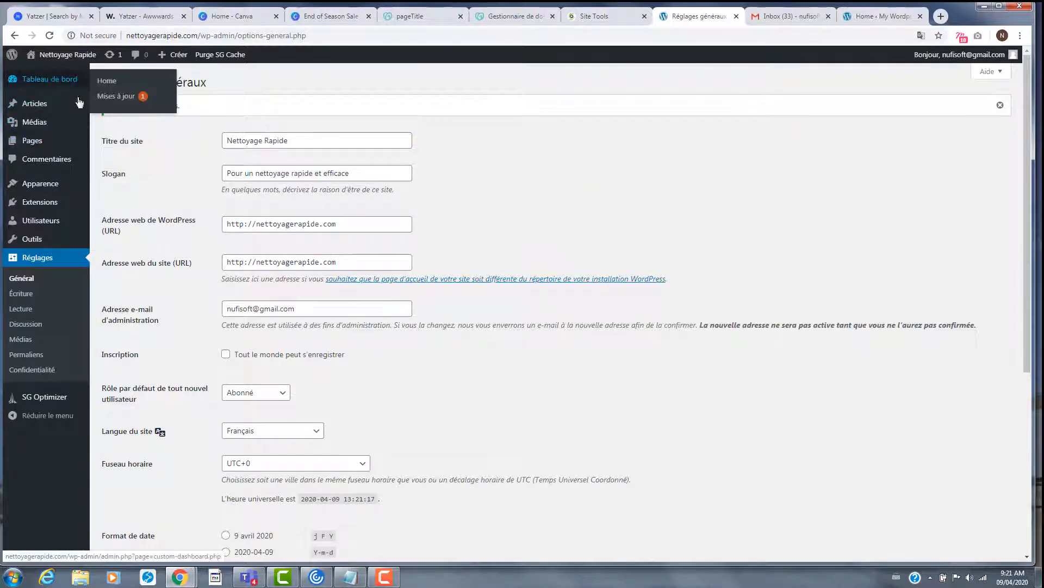
scroll(335, 357, "down", 8)
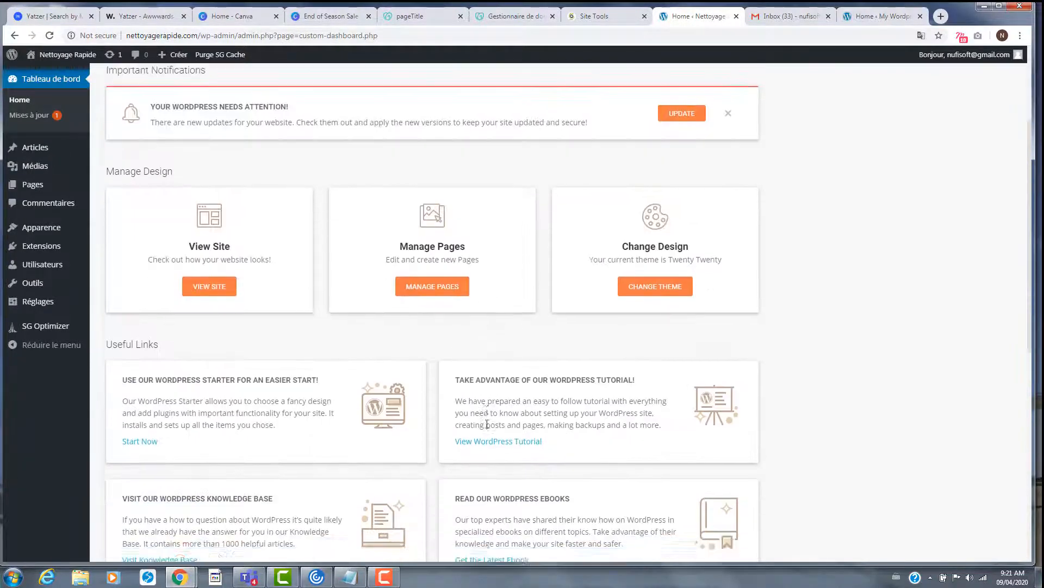
scroll(380, 402, "down", 3)
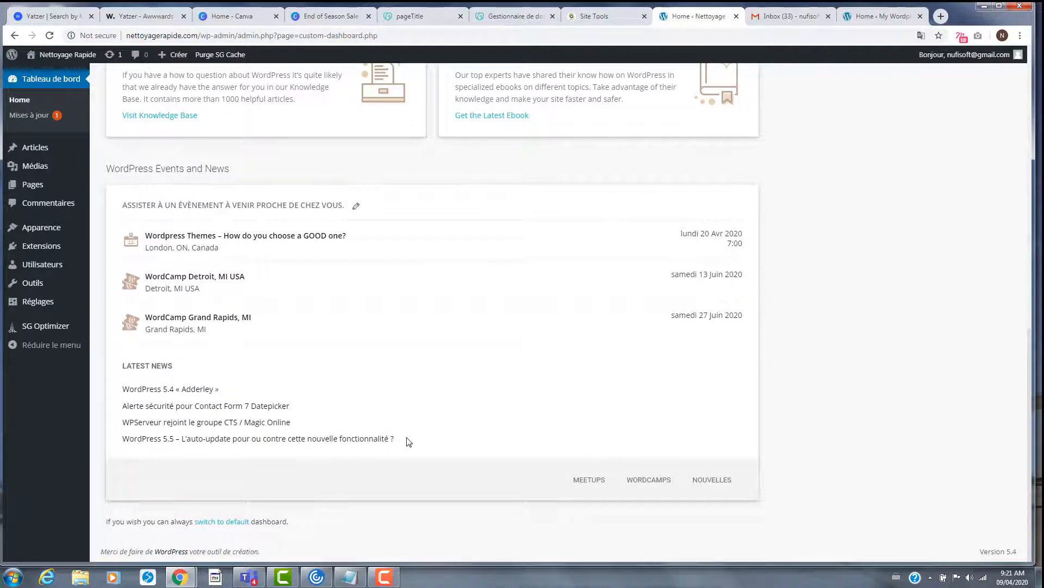
scroll(402, 436, "up", 4)
scroll(291, 291, "up", 8)
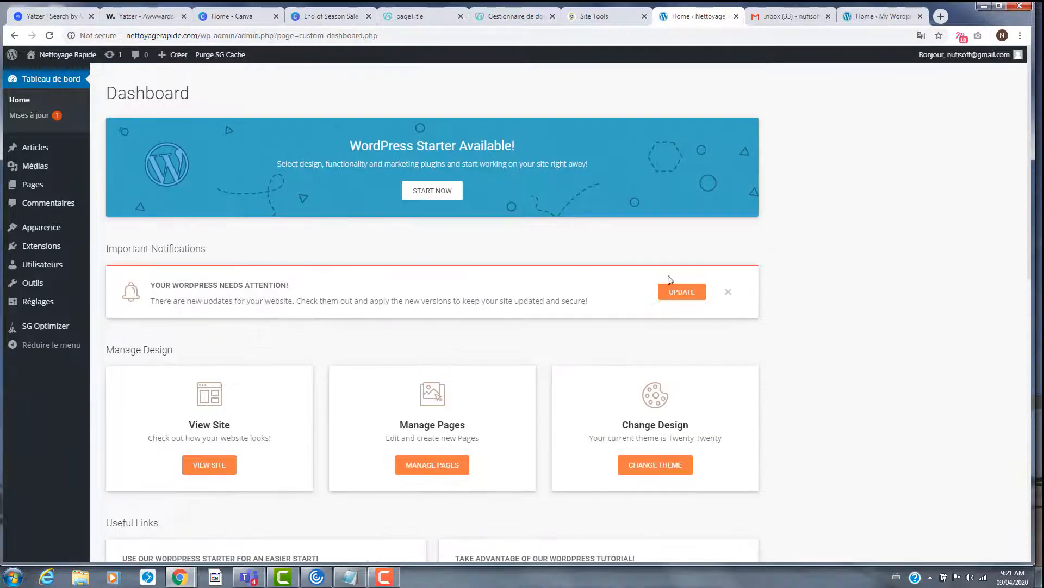
scroll(677, 302, "down", 4)
scroll(626, 311, "up", 4)
left_click(34, 148)
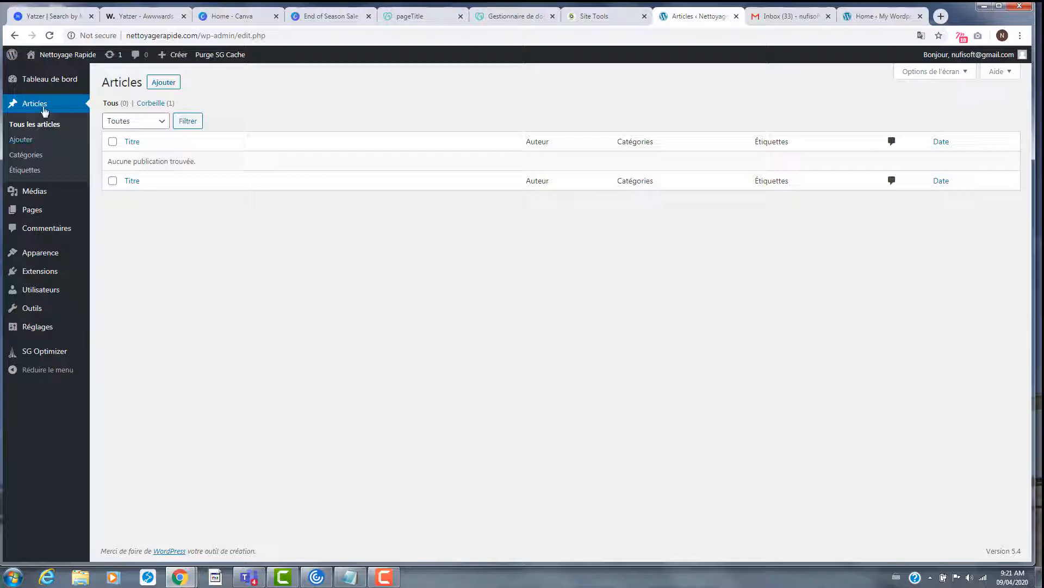
- Look at the empty Médias library and the Pages list, then start a new browser tab
left_click(34, 192)
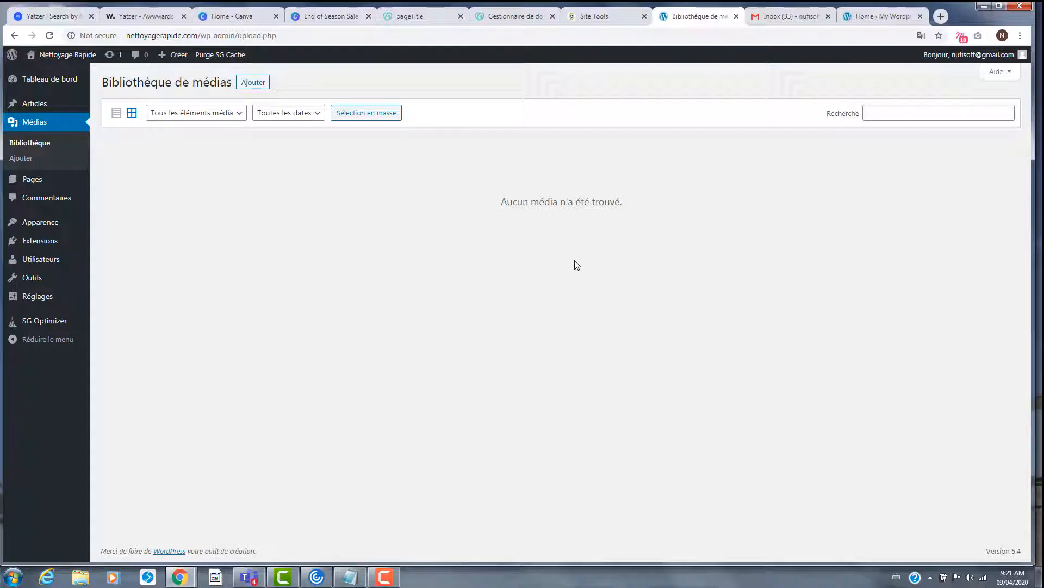
left_click(61, 186)
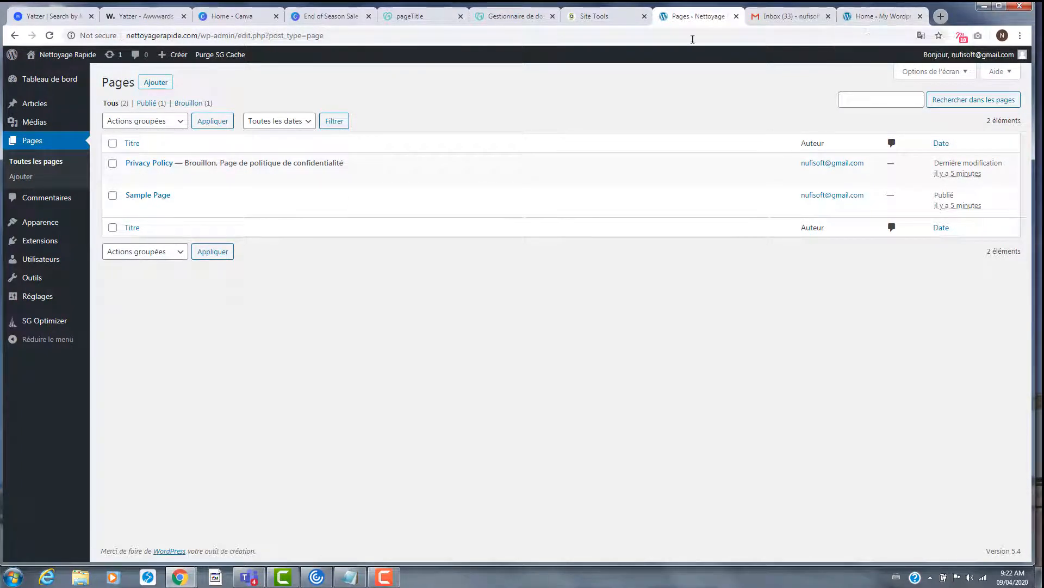
left_click(940, 16)
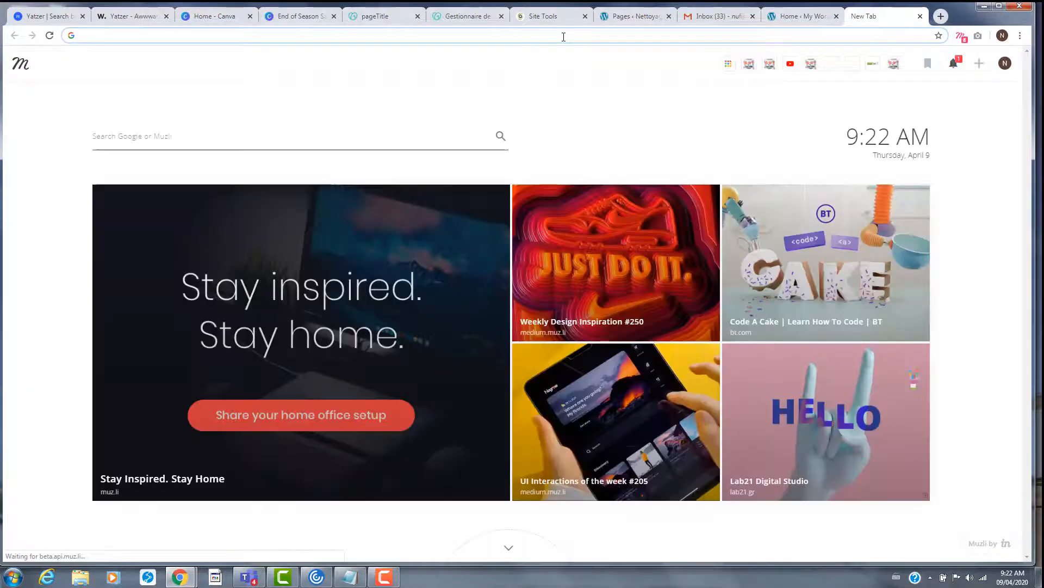
- Load nettoyagerapide.com in the new tab and view its live Sample Page
type("nett")
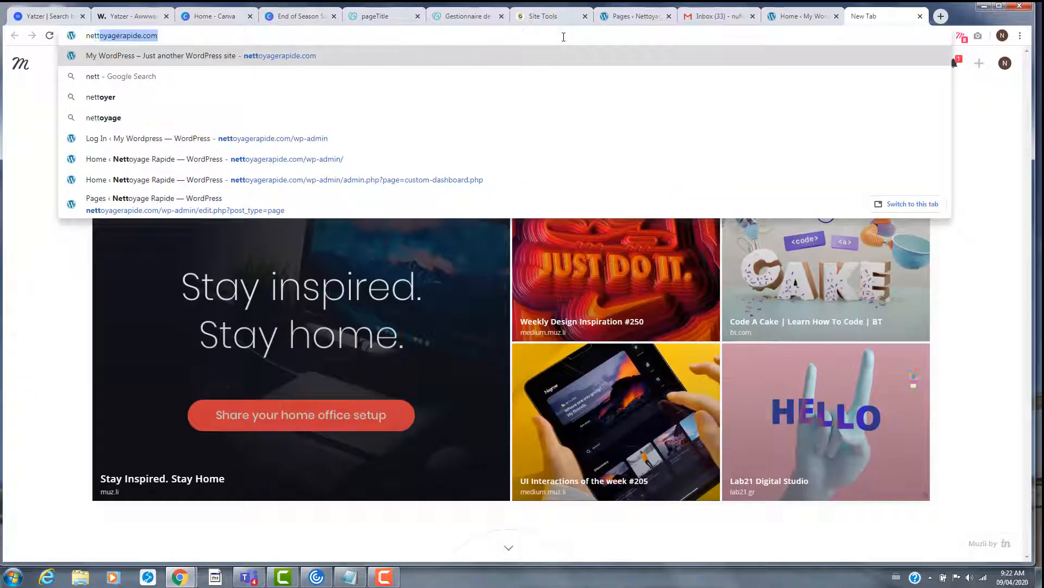
key("Return")
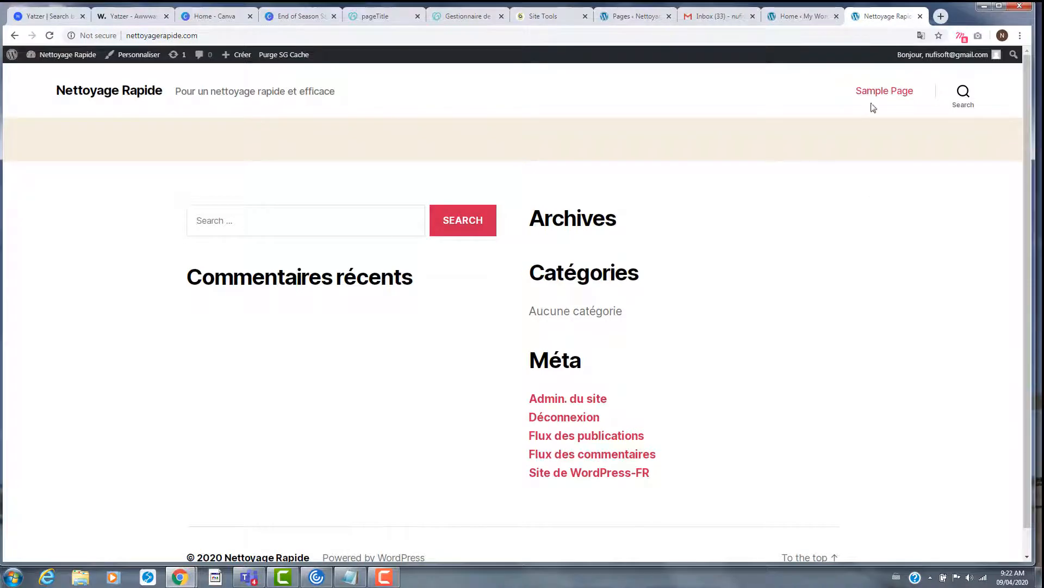
left_click(898, 94)
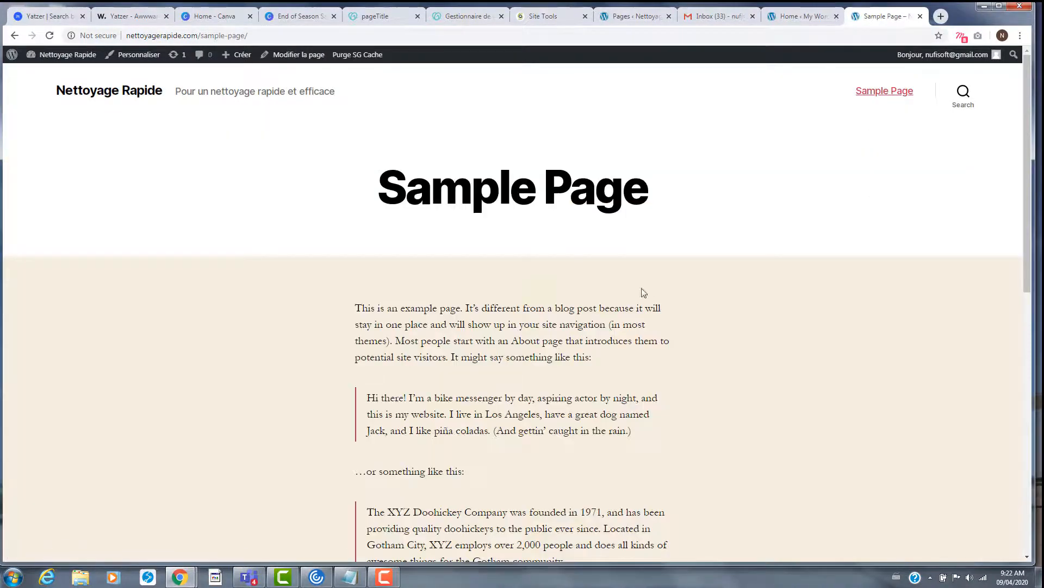
scroll(486, 173, "down", 4)
scroll(455, 214, "up", 4)
- From the French Pages list, open the Sample Page in the editor
left_click(782, 20)
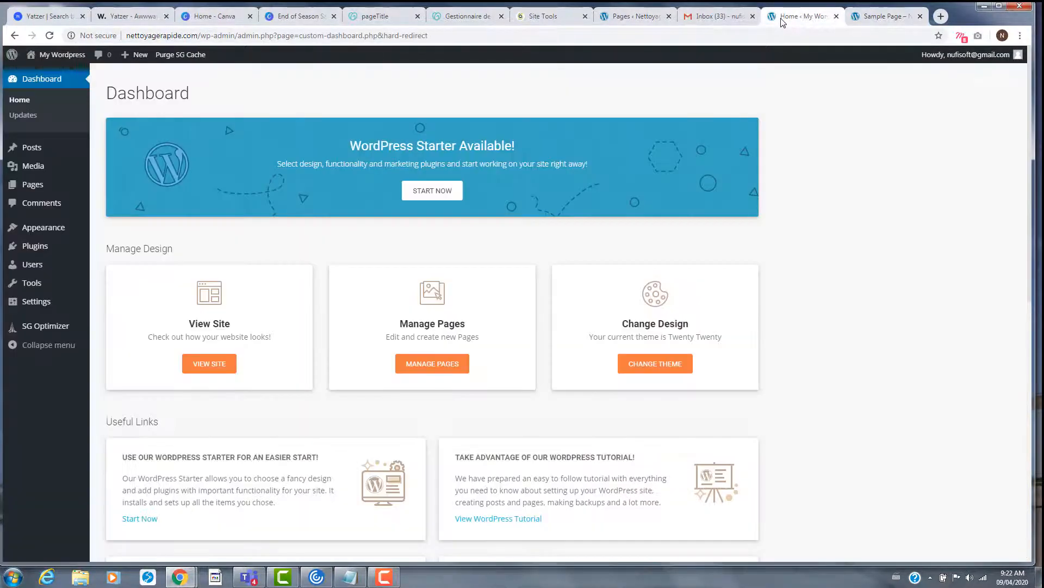
left_click(636, 16)
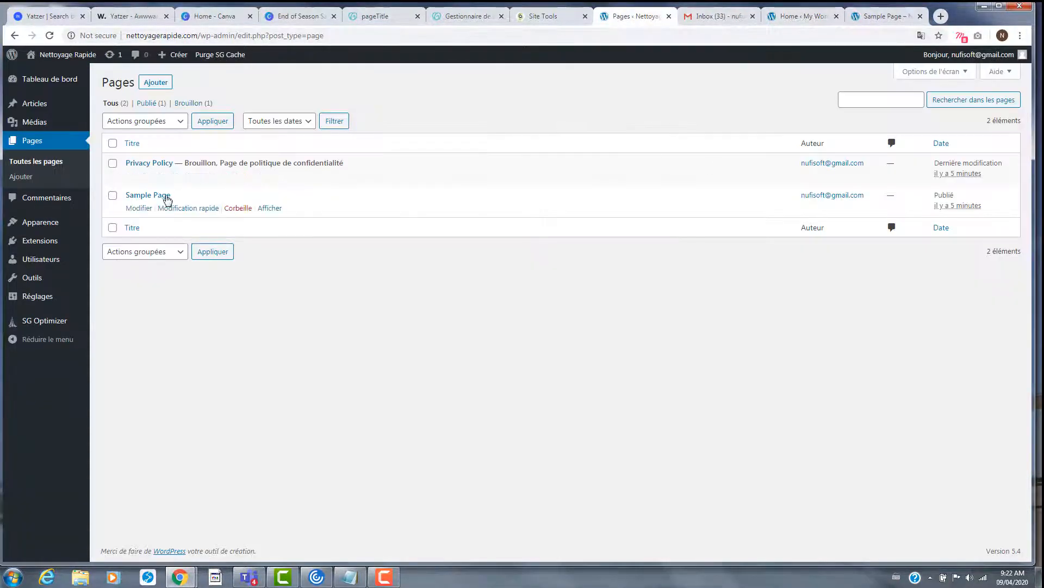
left_click(142, 207)
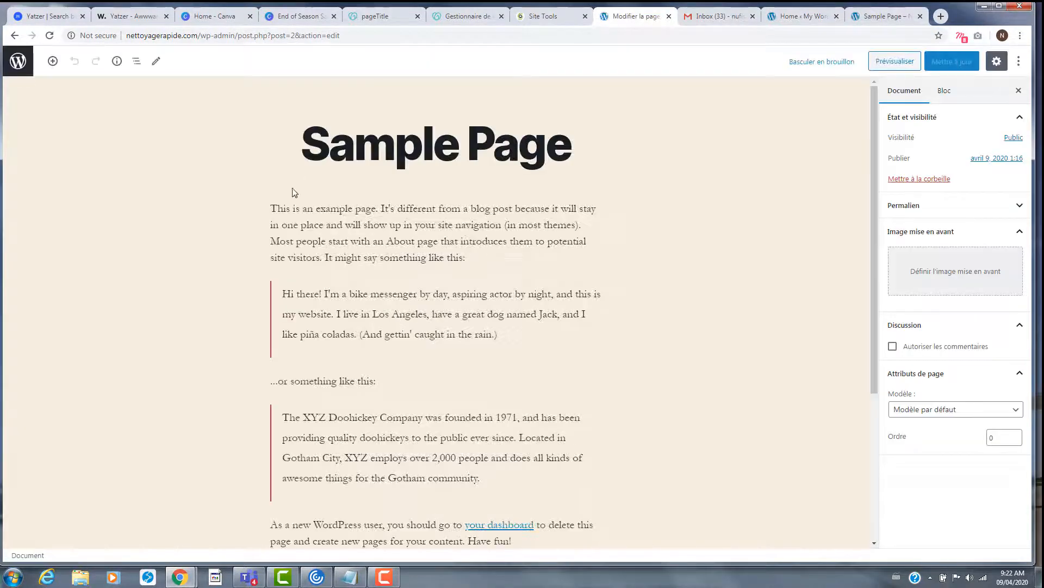
- Close the outdated English dashboard tab and move the Gmail inbox tab to the end
left_click(884, 16)
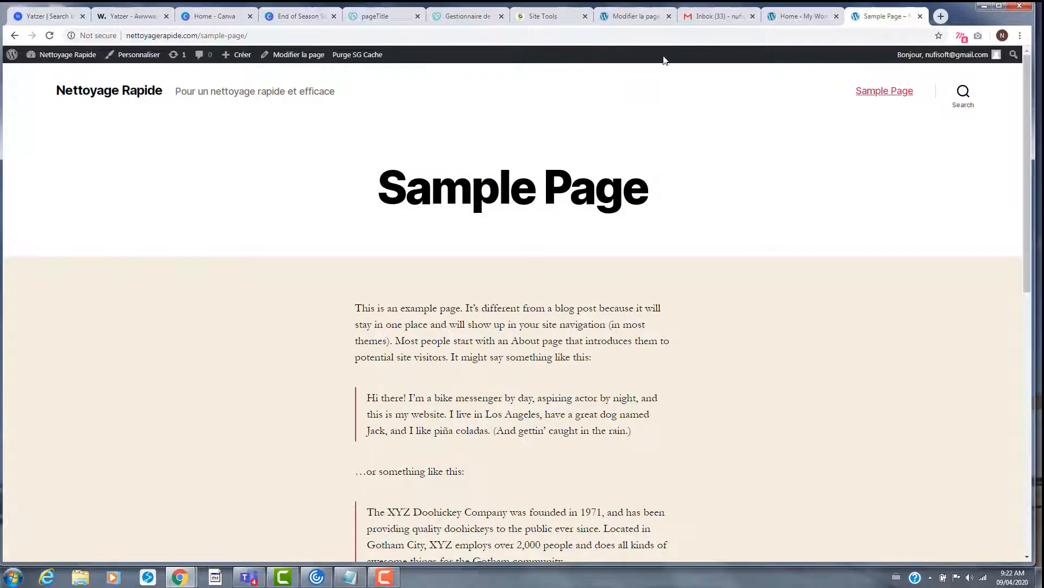
left_click(804, 16)
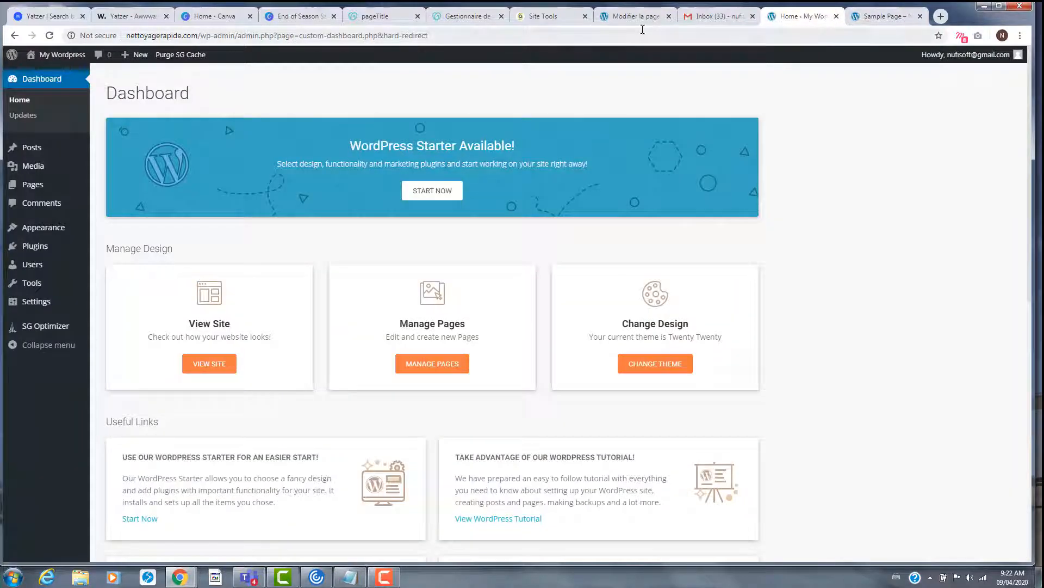
left_click(836, 16)
left_click(634, 17)
left_click(715, 17)
left_click_drag(715, 17, 858, 13)
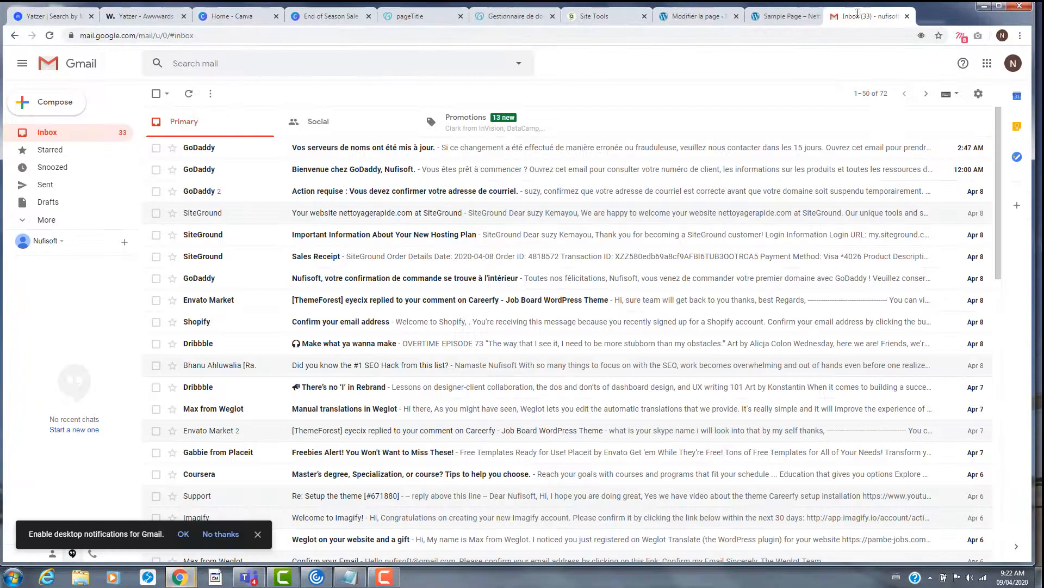
left_click(692, 16)
- Replace the Sample Page's first paragraph with 'blablabla' and update the page
left_click(357, 234)
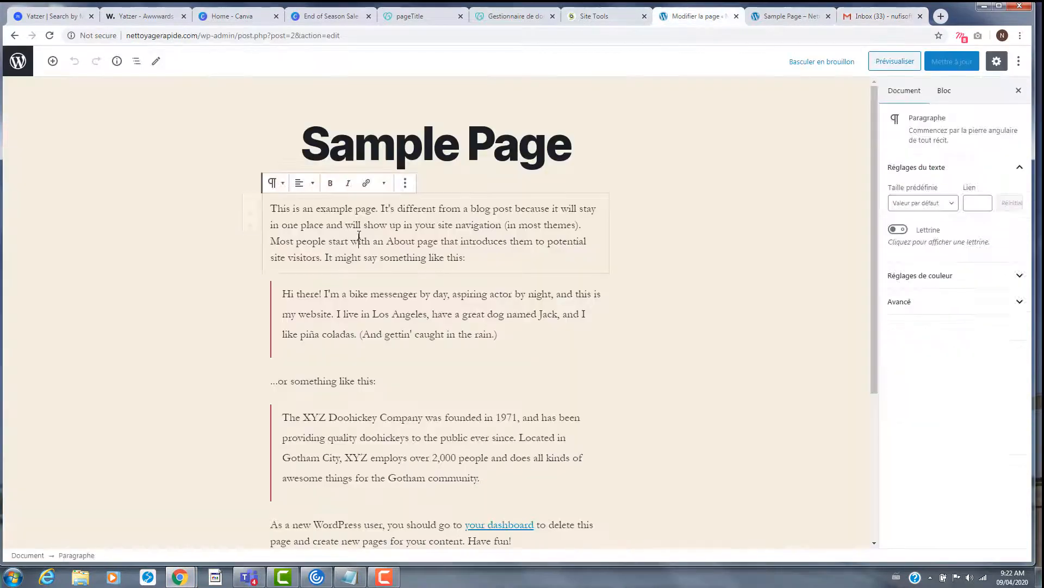
triple_click(308, 212)
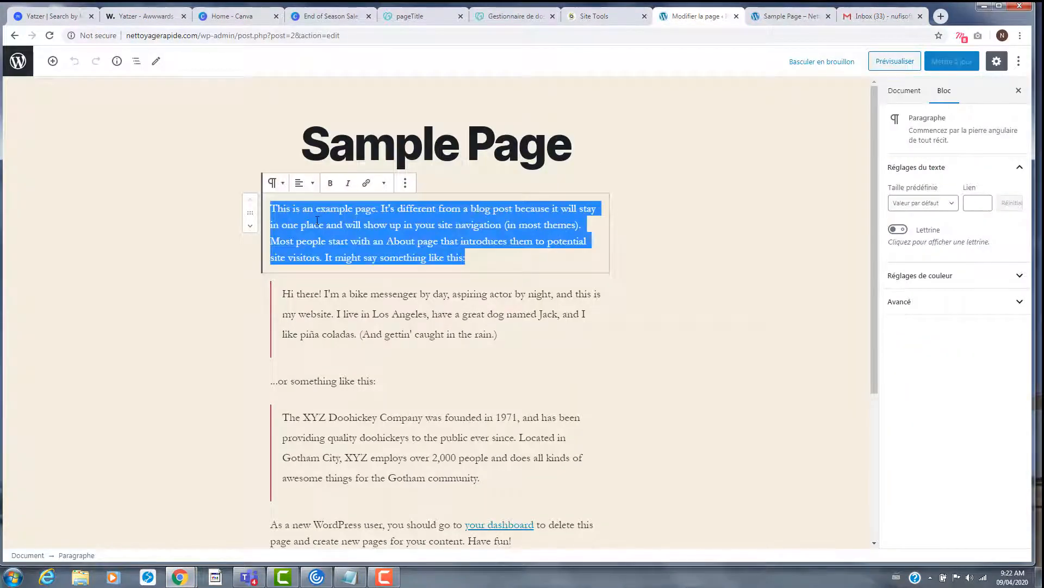
type("ba")
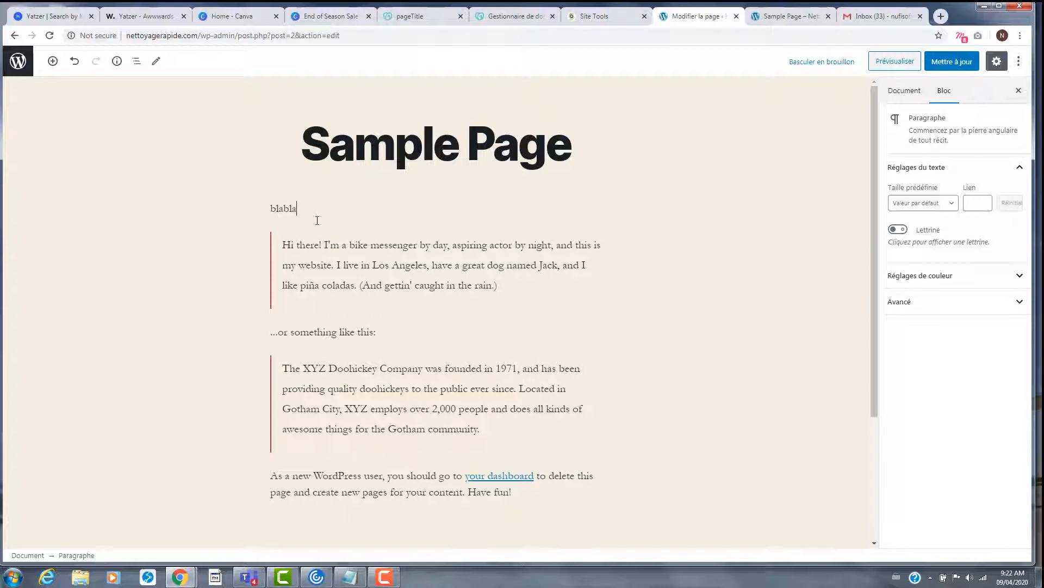
left_click(952, 61)
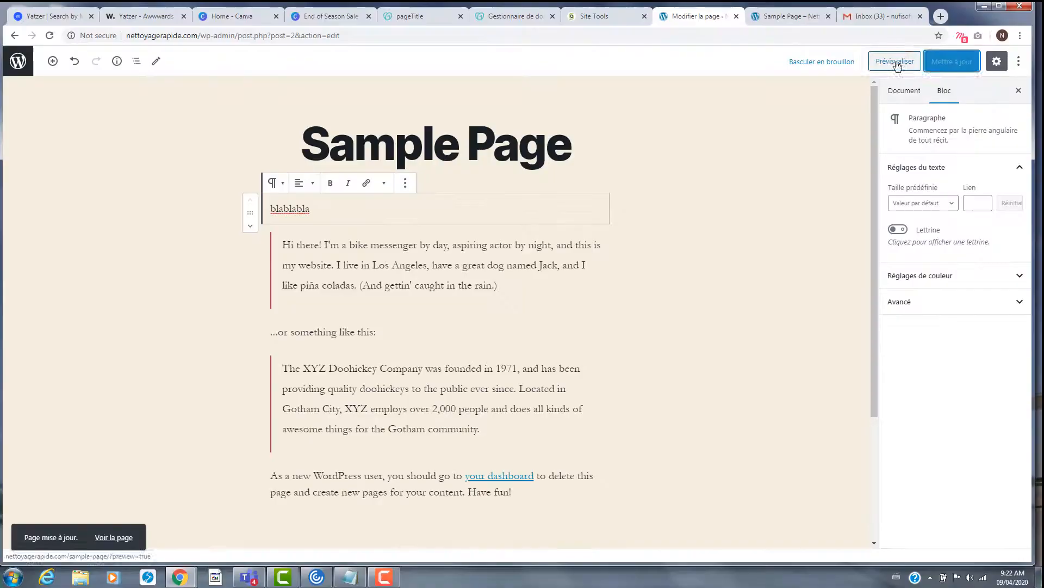
- Preview the updated Sample Page and check the new 'blablabla' text
left_click(895, 61)
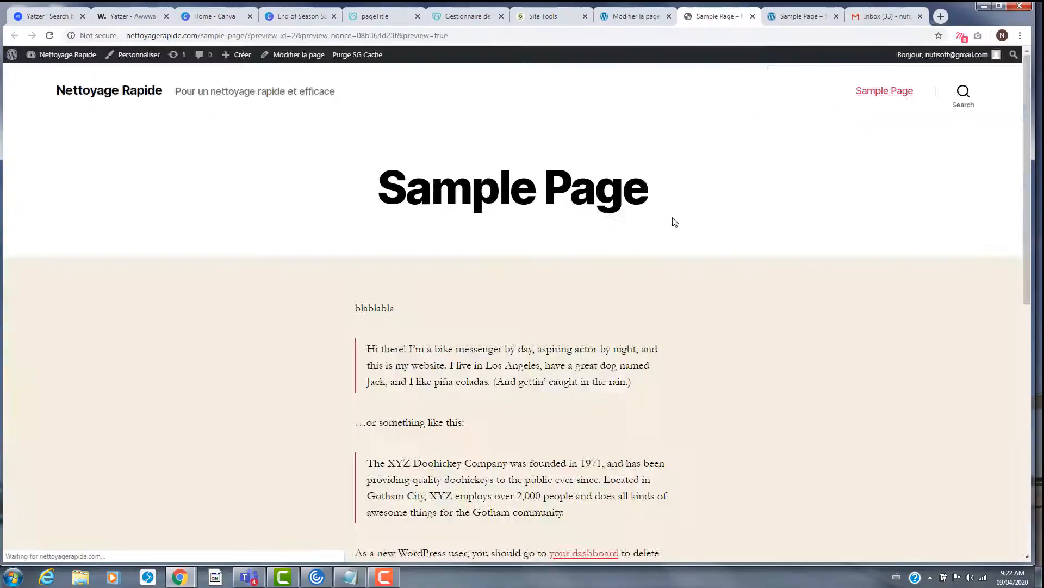
left_click_drag(346, 308, 422, 317)
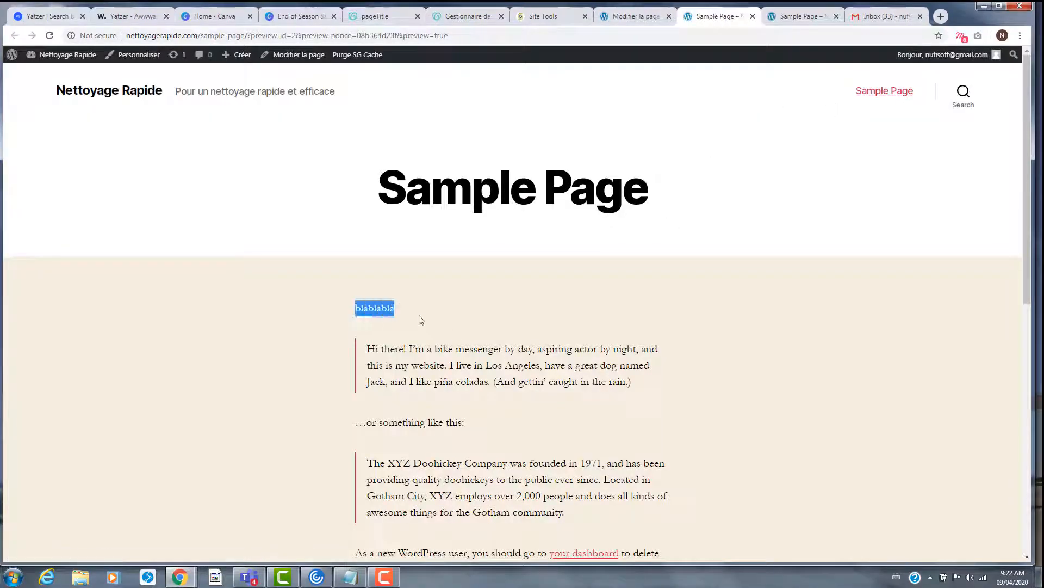
left_click(637, 19)
left_click(714, 12)
- Visit the nettoyagerapide.com home page, then return to the page editor
left_click(197, 37)
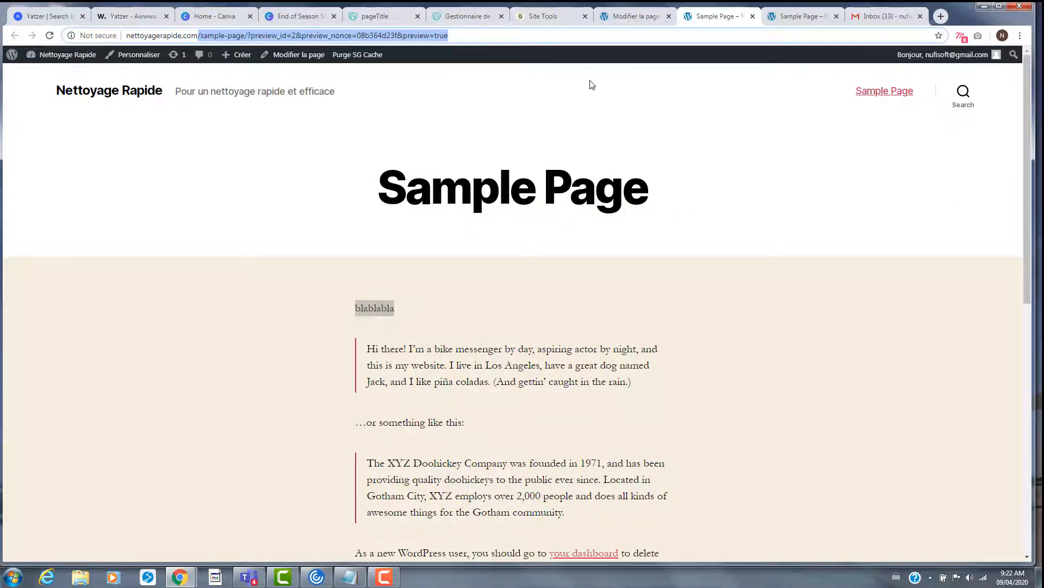
type("nettoyagerapide.com")
key("Return")
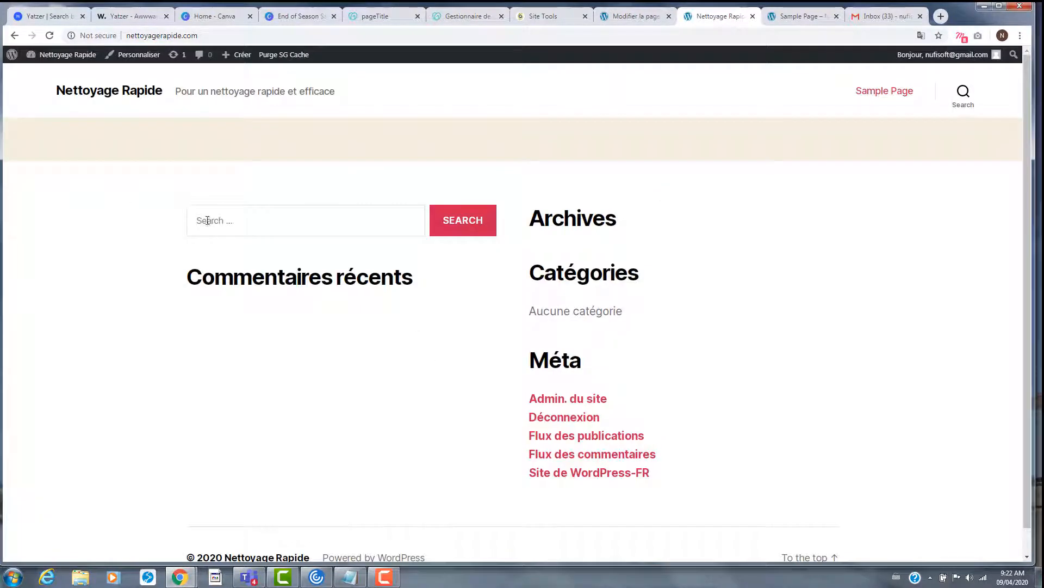
scroll(229, 261, "down", 1)
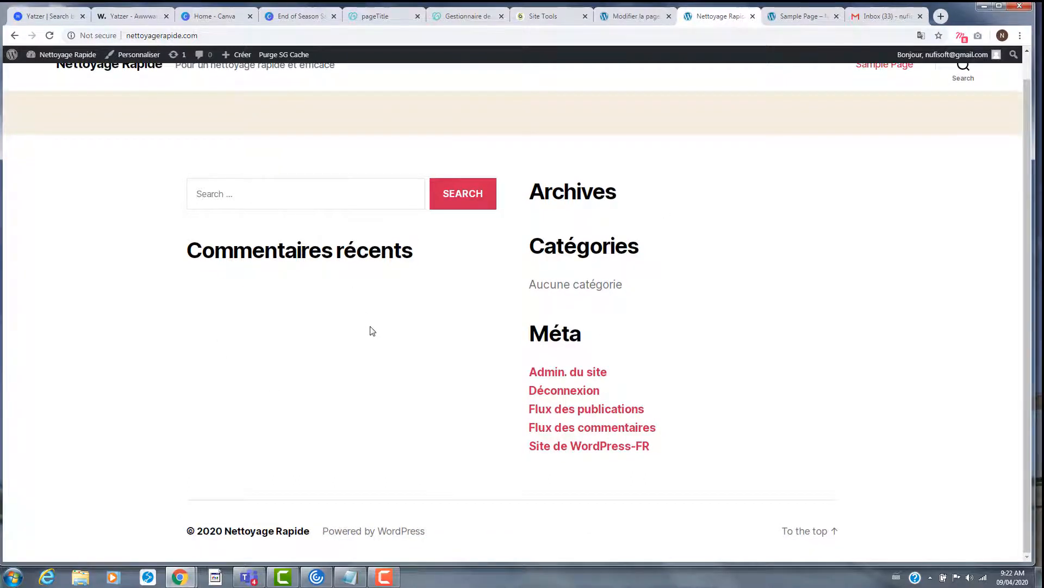
scroll(369, 323, "up", 1)
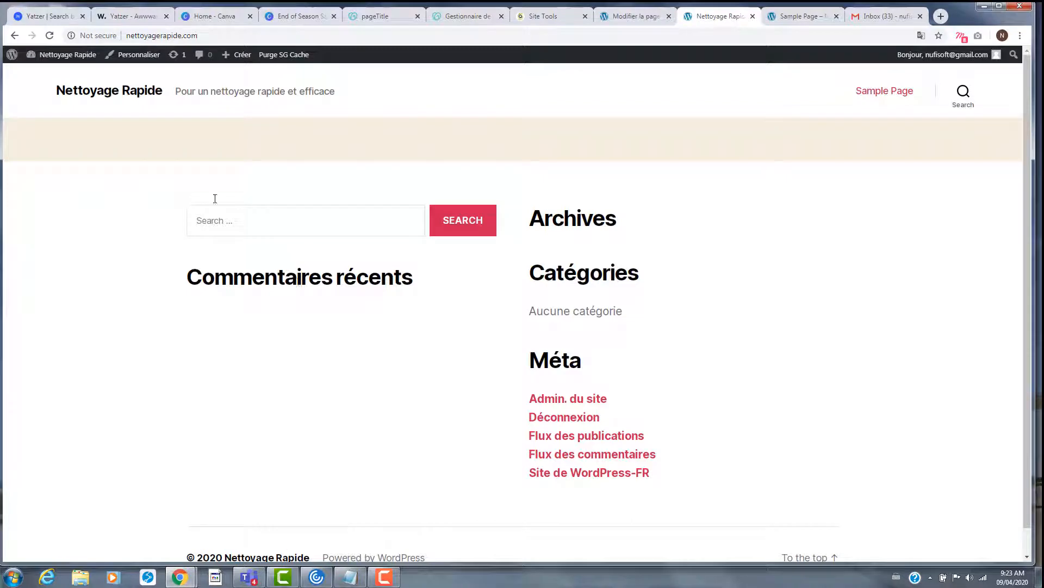
left_click(635, 16)
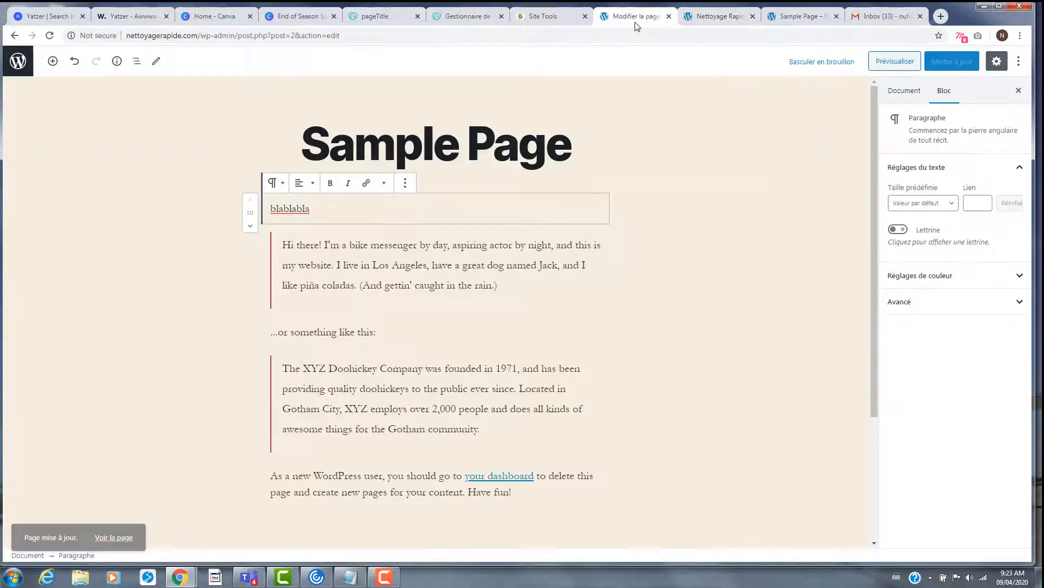
- Leave the editor, confirm the Commentaires page is empty, and view the live front page
left_click(16, 63)
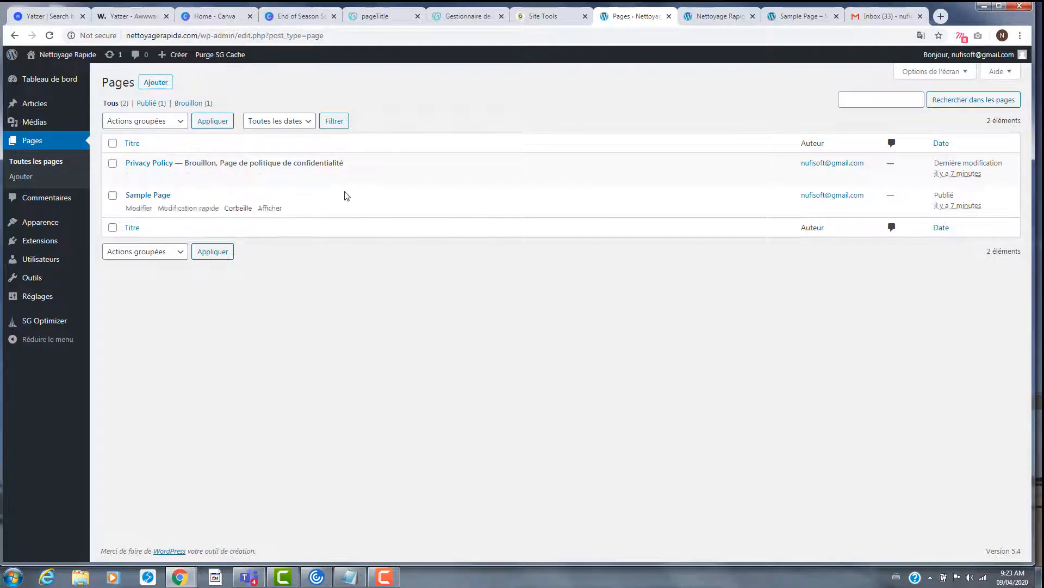
left_click(54, 199)
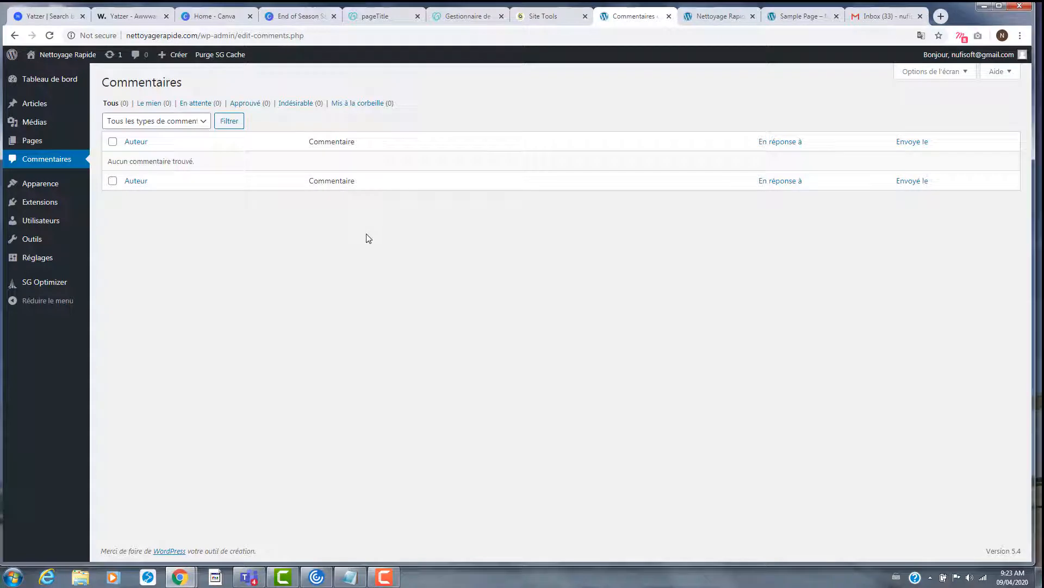
left_click(708, 20)
scroll(390, 303, "down", 1)
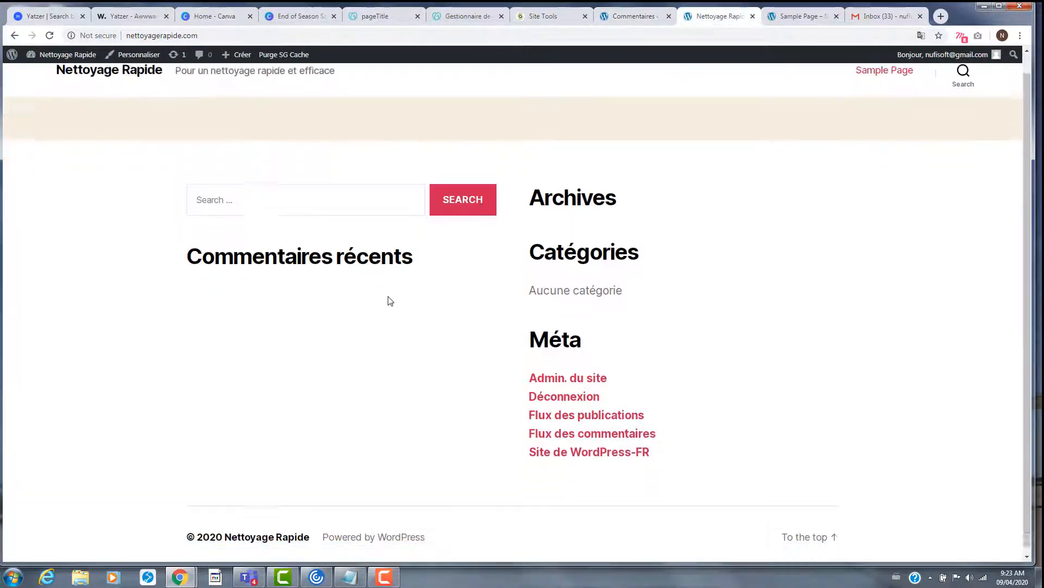
scroll(924, 130, "up", 1)
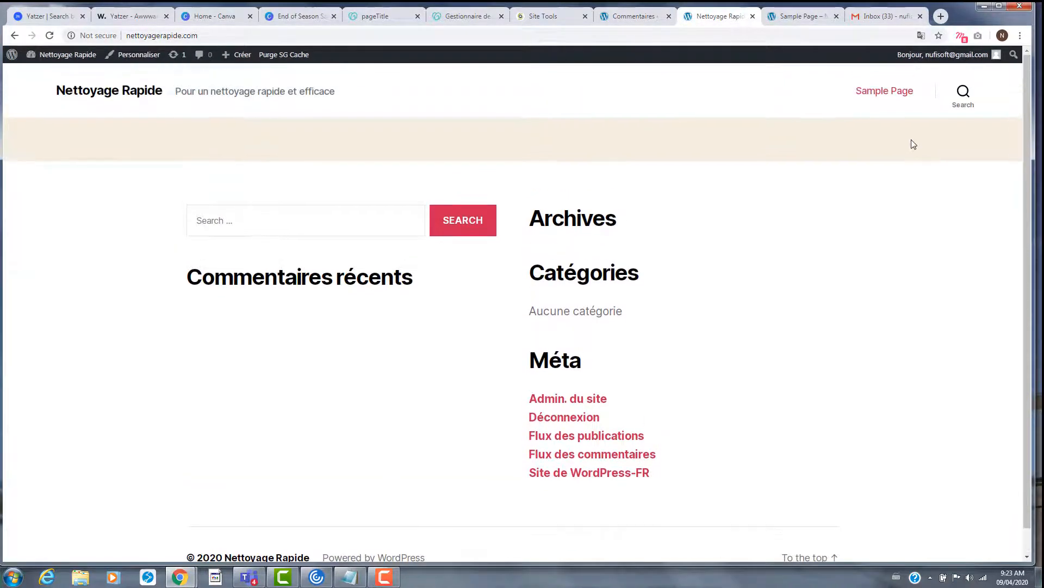
- Check 'blablabla' on the live Sample Page, then open Apparence > Thèmes in the admin
left_click(885, 91)
scroll(748, 318, "down", 7)
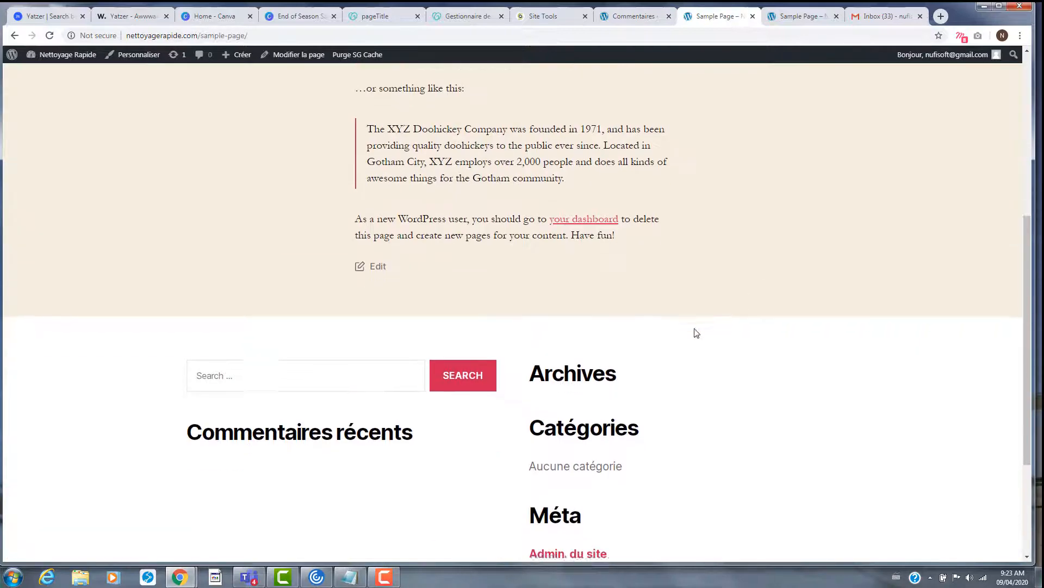
scroll(673, 311, "up", 3)
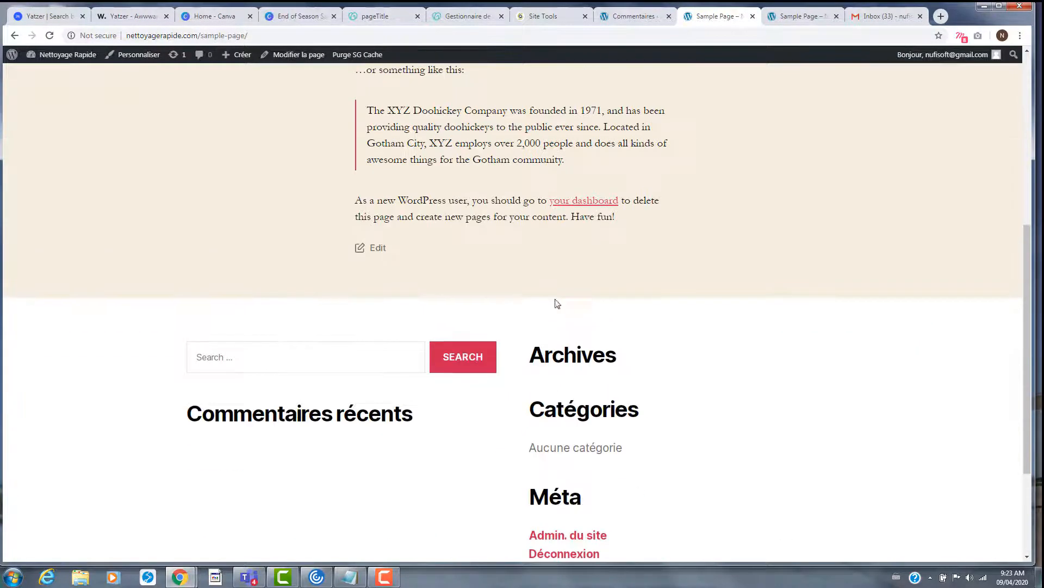
left_click(337, 362)
scroll(677, 349, "up", 2)
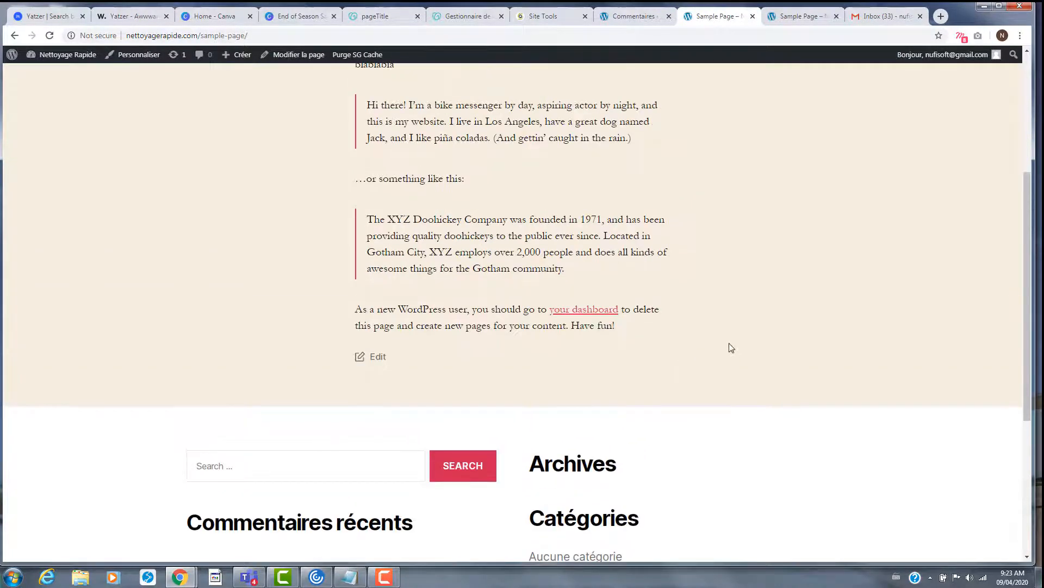
scroll(729, 348, "up", 4)
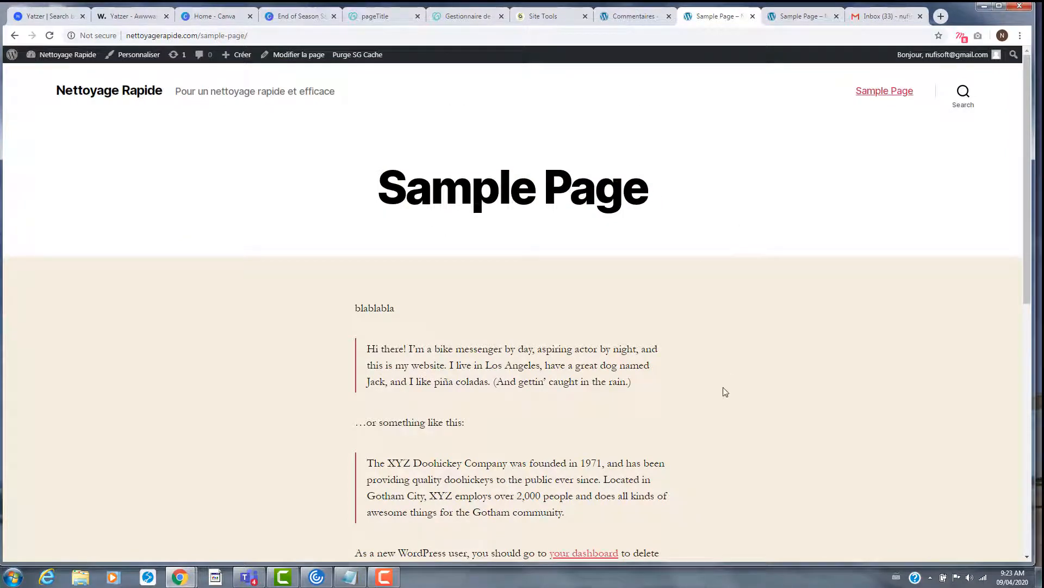
scroll(724, 390, "down", 6)
left_click(640, 14)
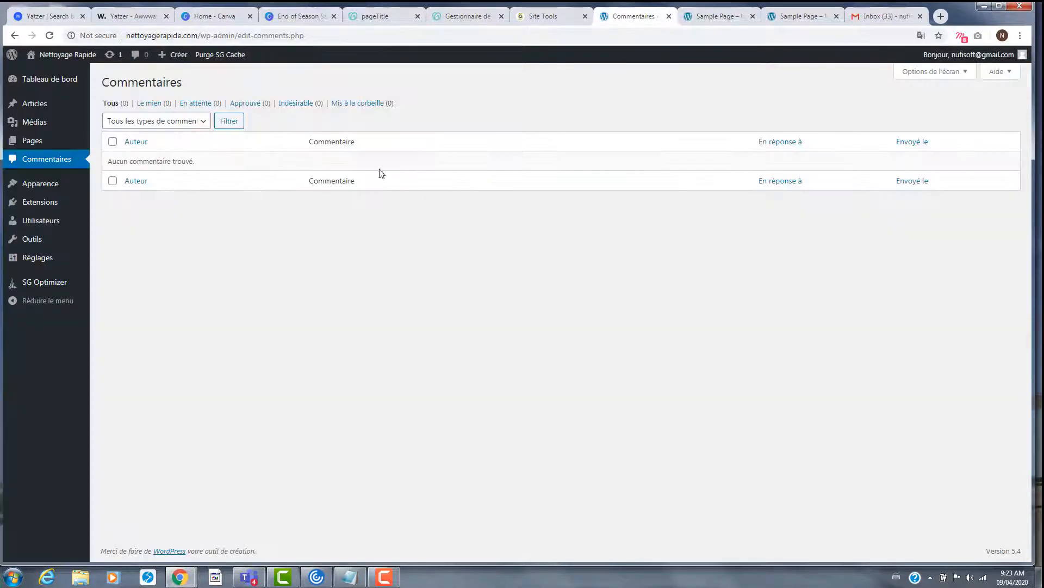
left_click(45, 185)
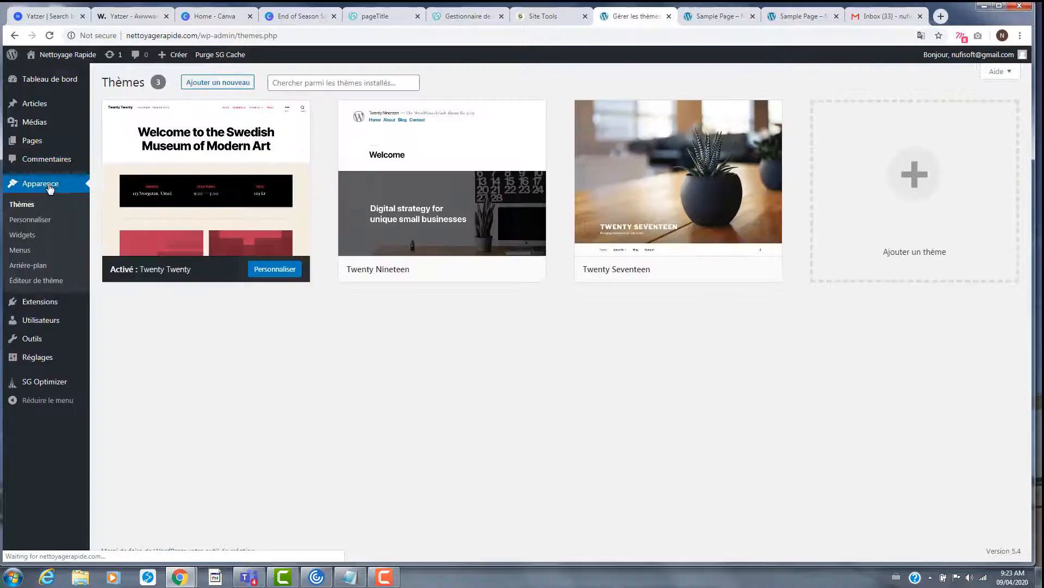
- Review the installed plugins under Extensions, then go to Ajouter and focus the plugin search
mouse_move(187, 207)
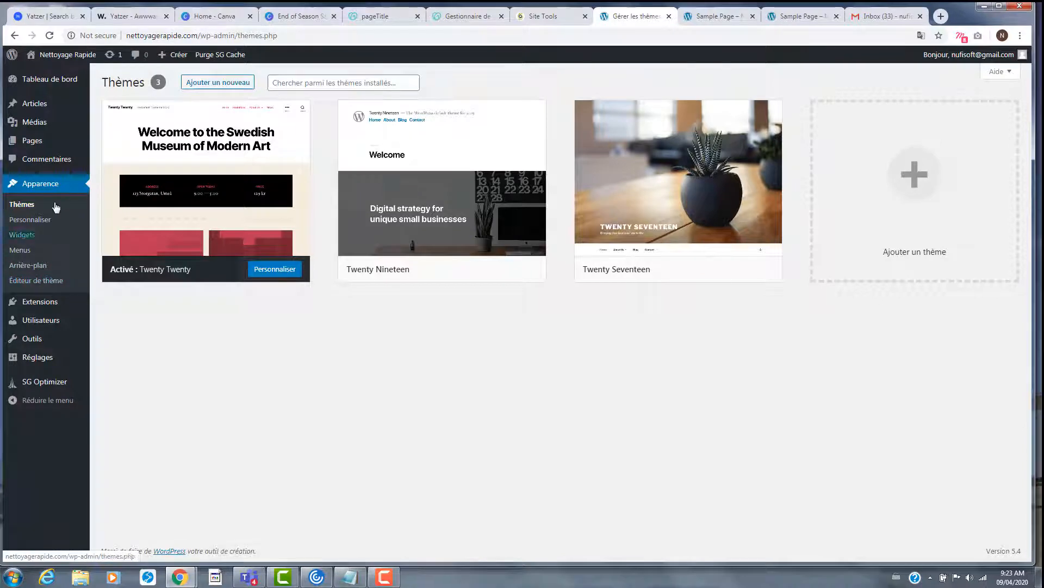
left_click(37, 304)
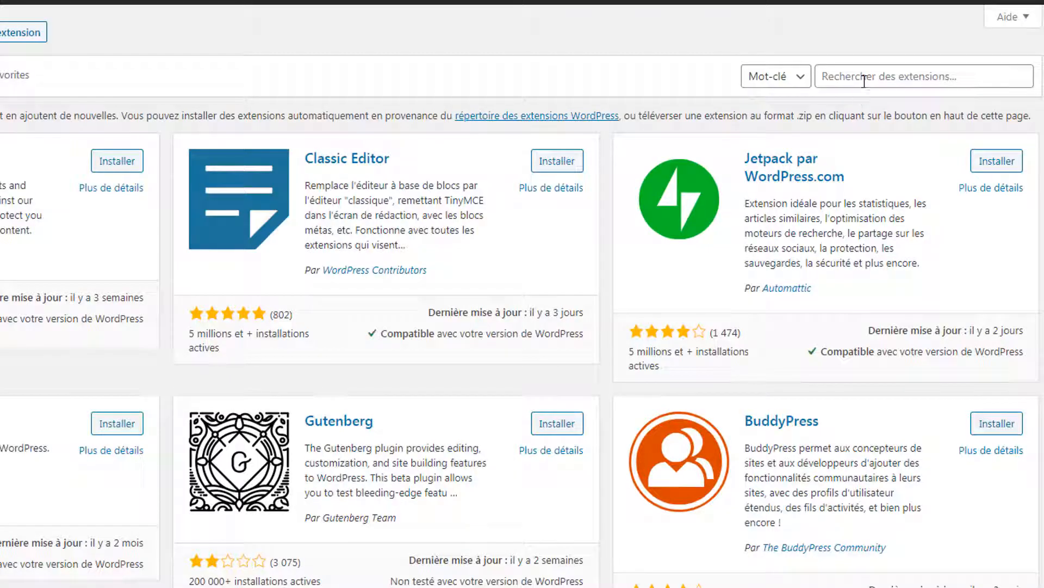
left_click(865, 78)
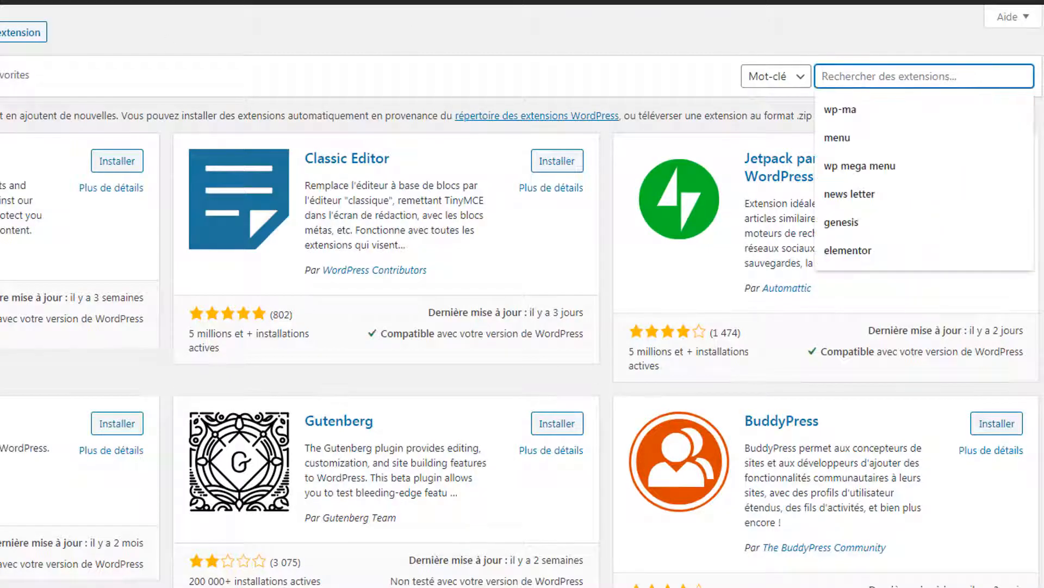
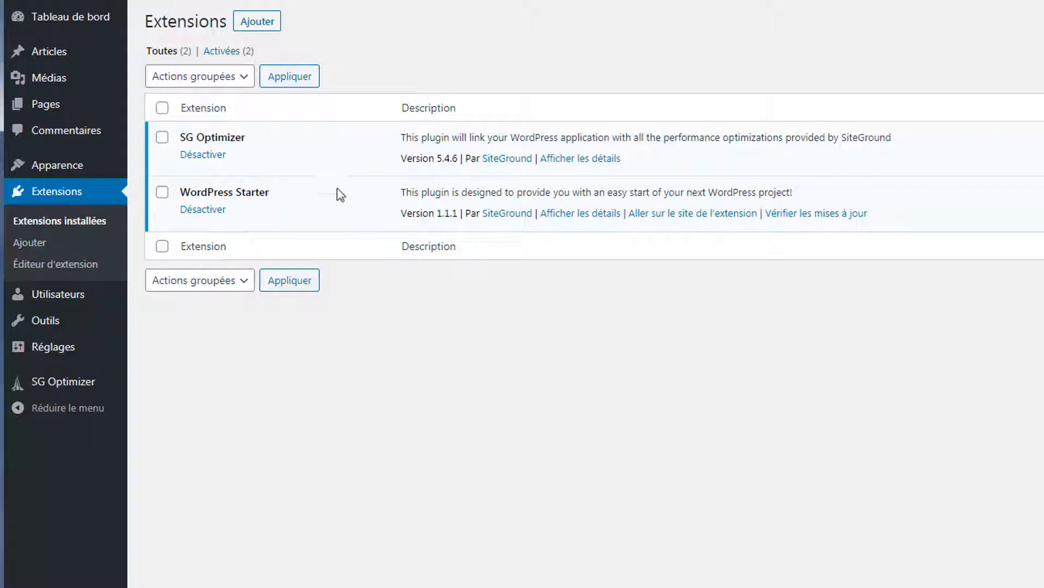
- Look over the Utilisateurs, Outils and Réglages pages, then return to the installed plugins
left_click(76, 297)
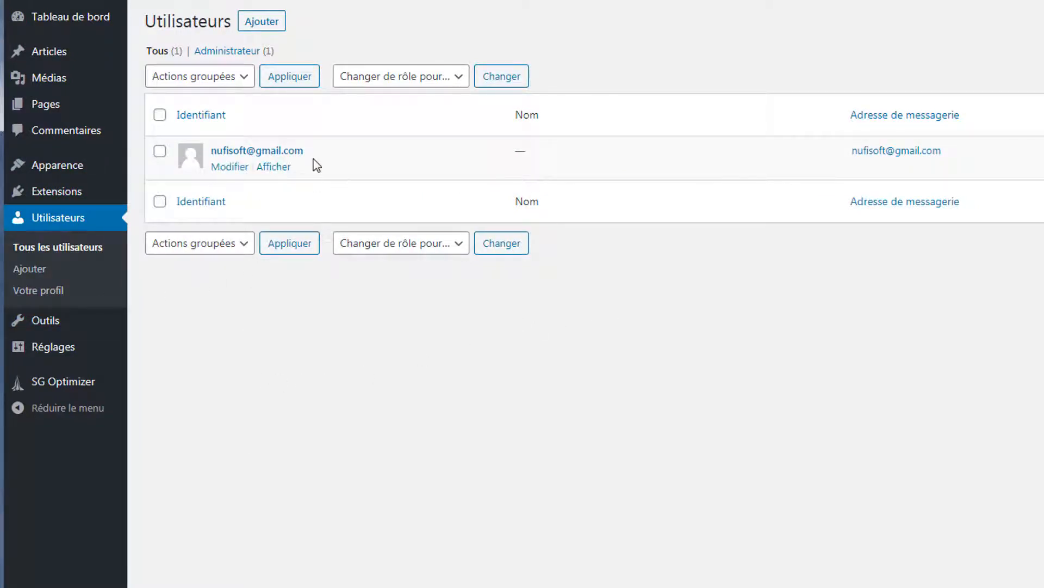
mouse_move(51, 322)
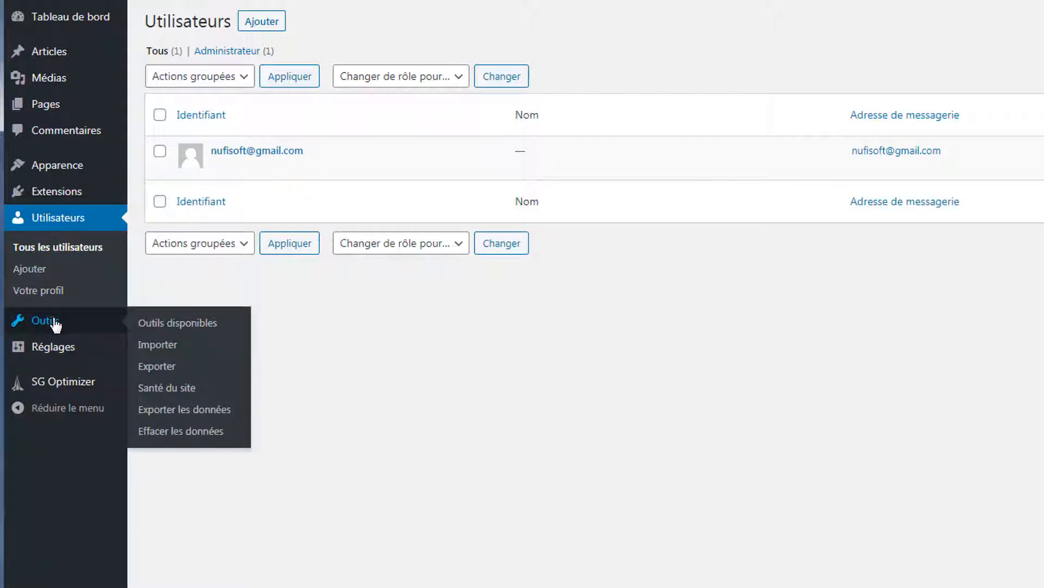
left_click(202, 329)
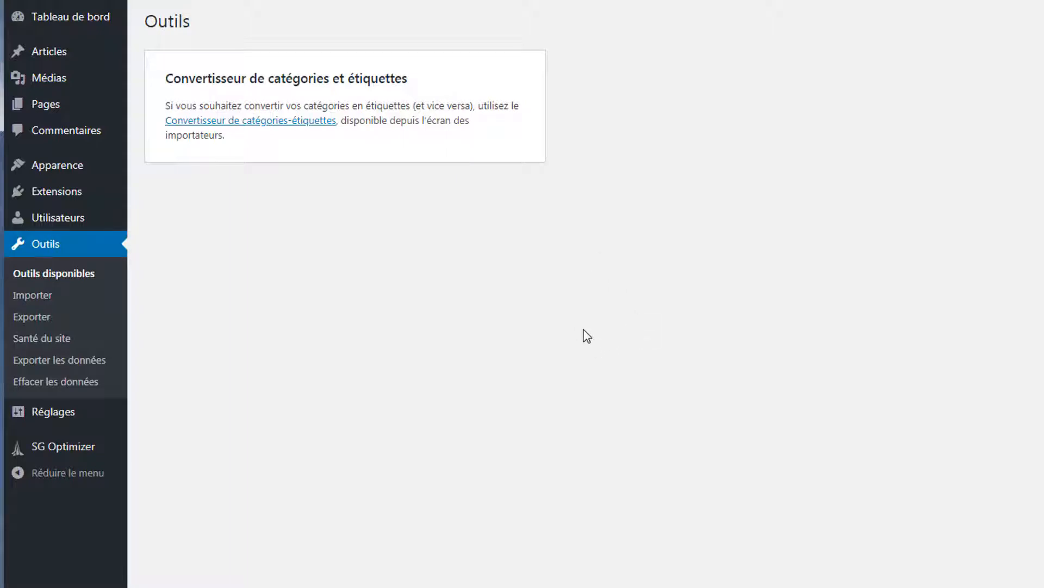
left_click(63, 418)
scroll(566, 460, "down", 6)
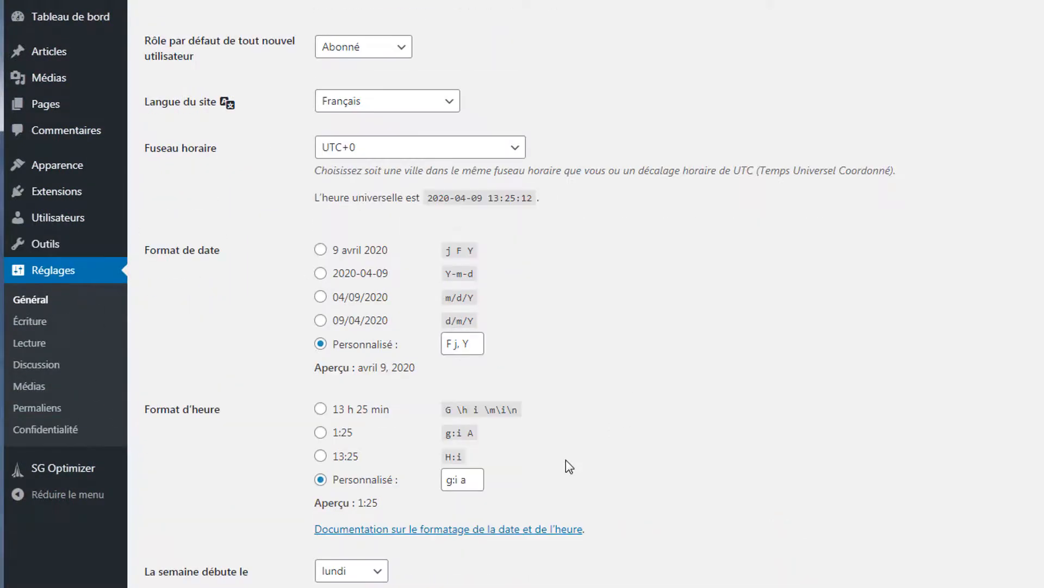
scroll(579, 469, "up", 3)
scroll(588, 458, "down", 3)
scroll(603, 455, "up", 7)
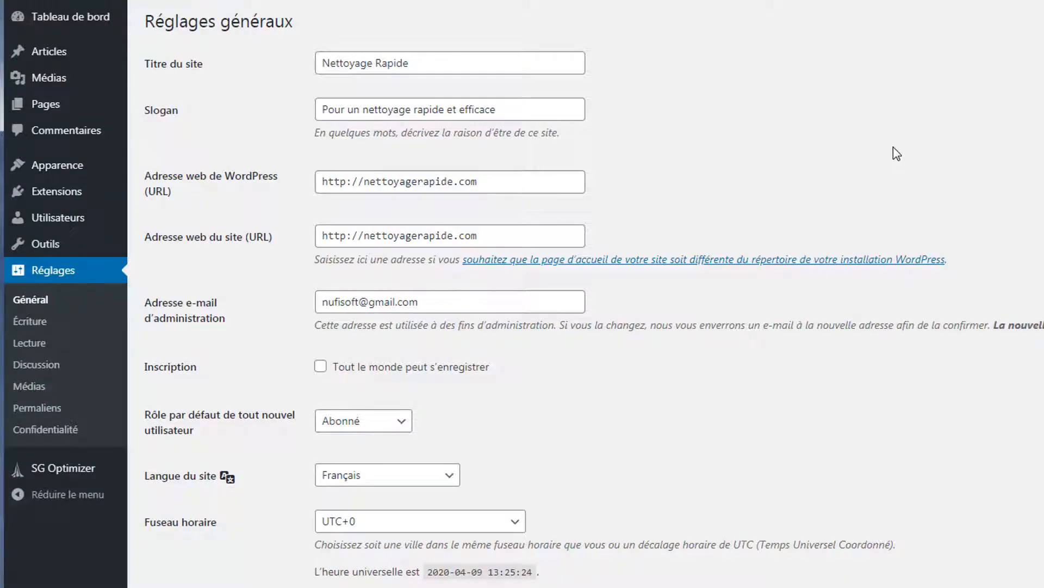
mouse_move(57, 195)
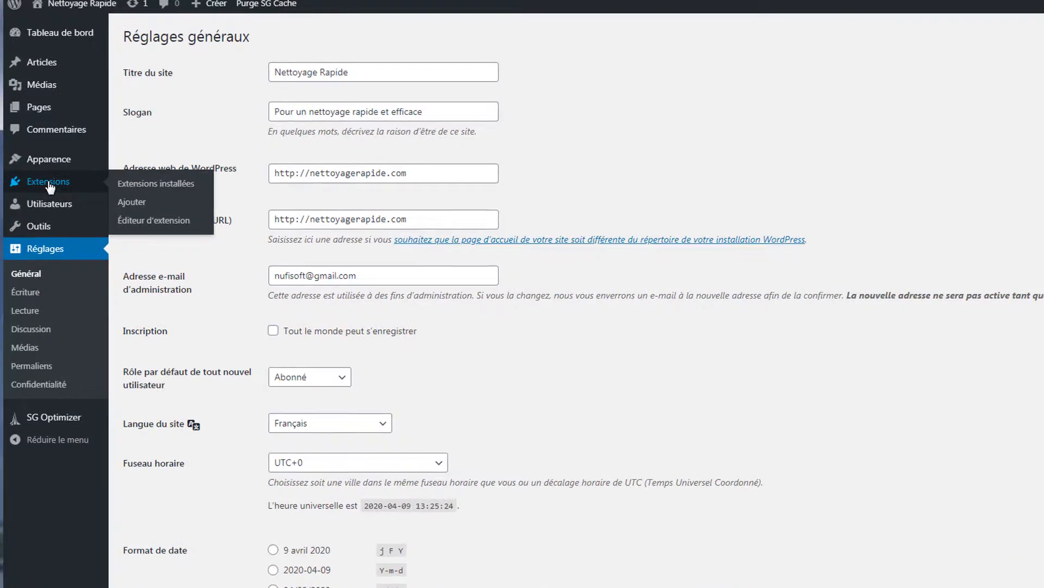
left_click(48, 182)
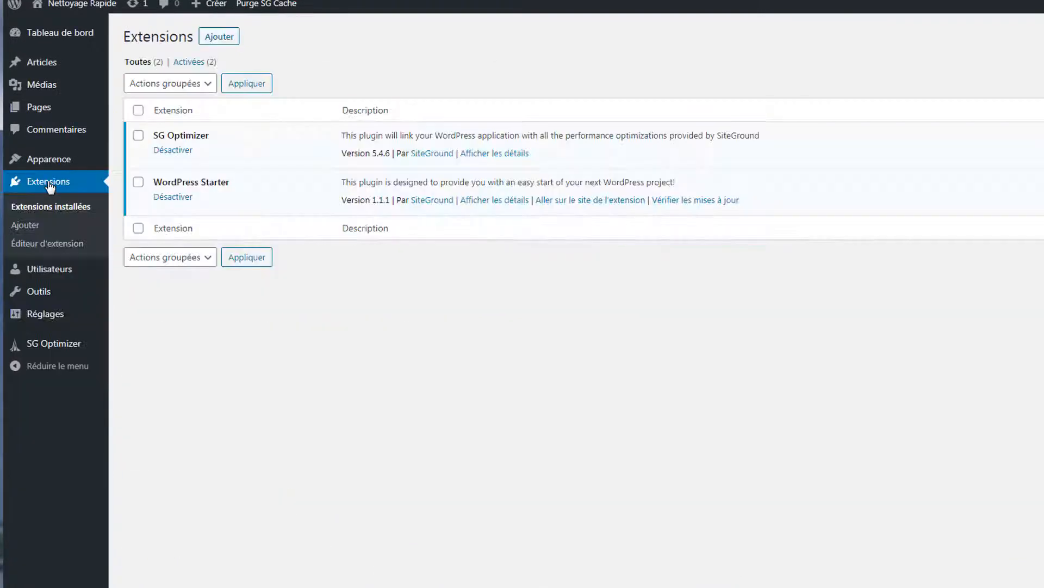
- Search 'el' under Ajouter, install Elementor Page Builder, and close its welcome screen
left_click(223, 37)
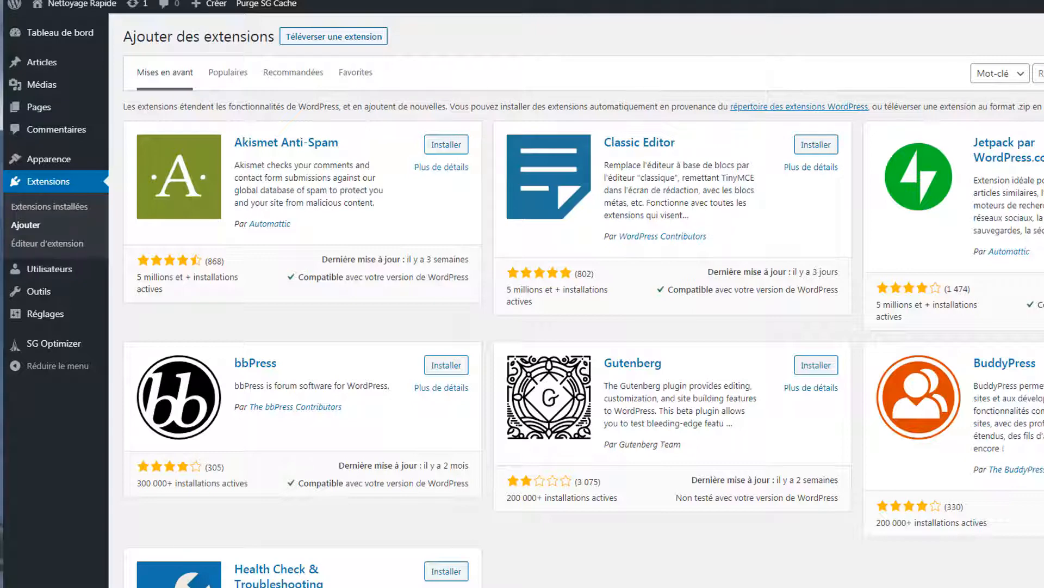
left_click(1040, 73)
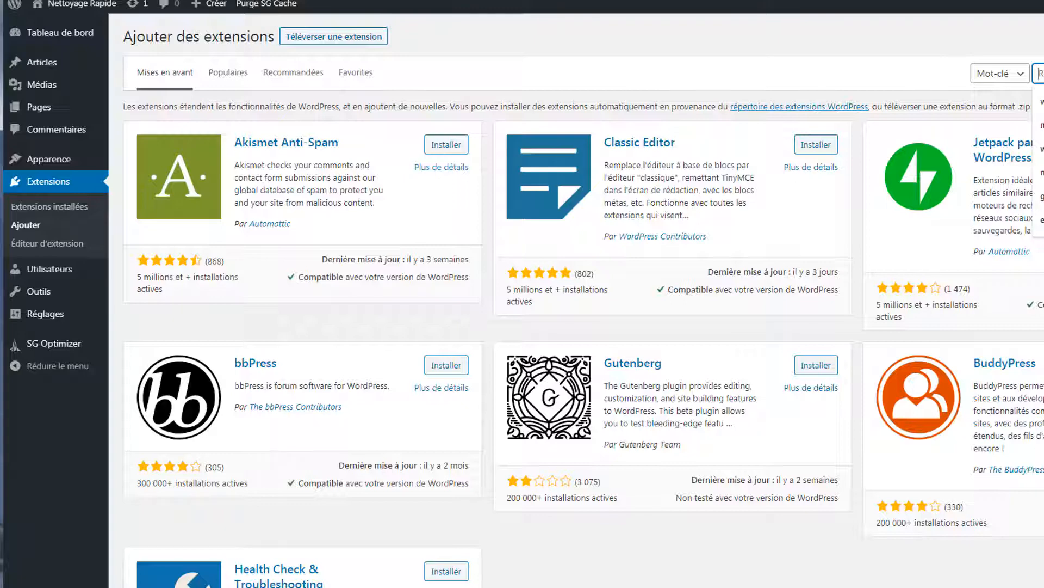
left_click(884, 55)
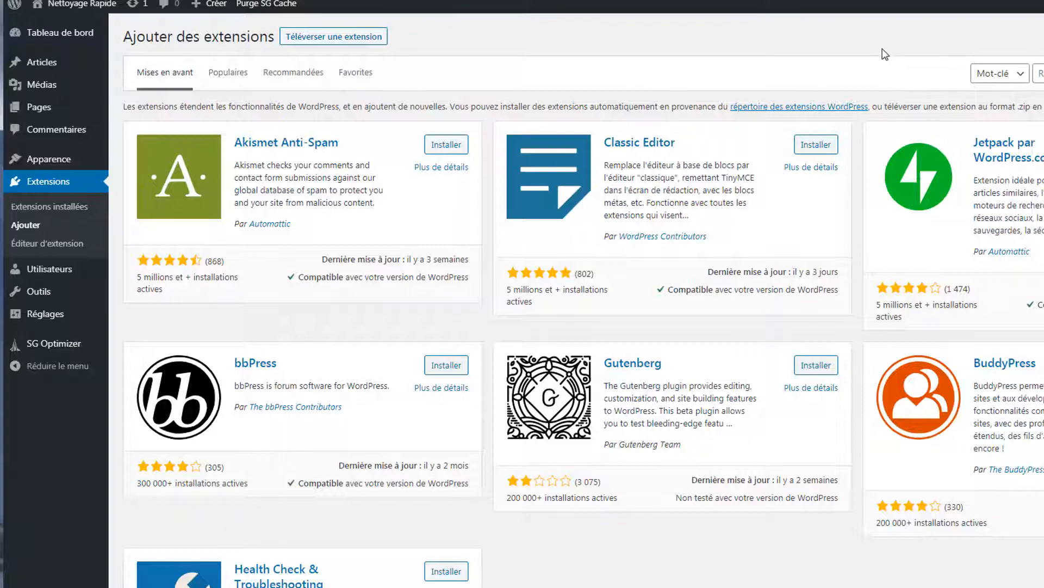
left_click(1040, 73)
type("el")
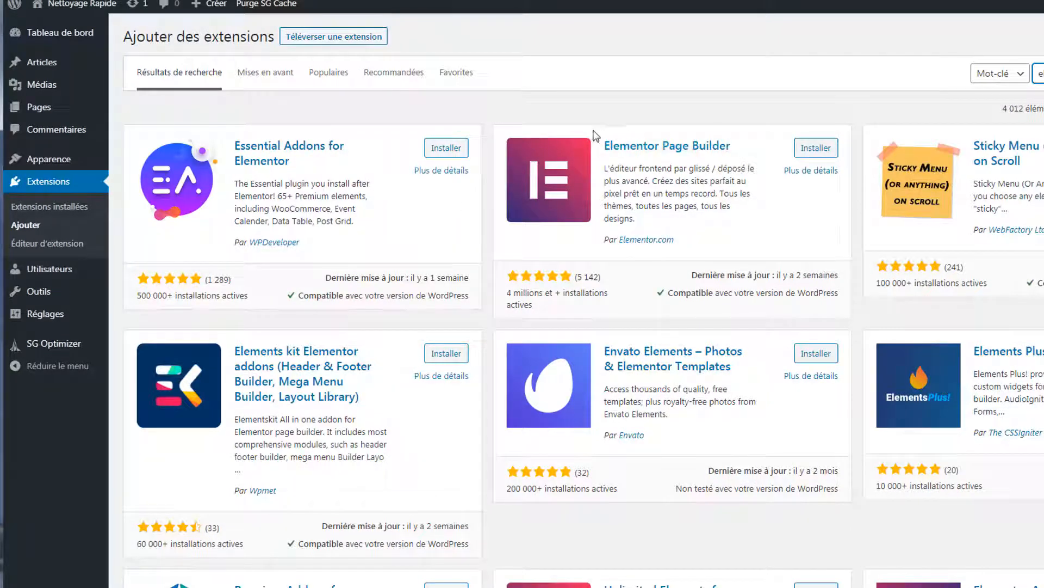
left_click(814, 152)
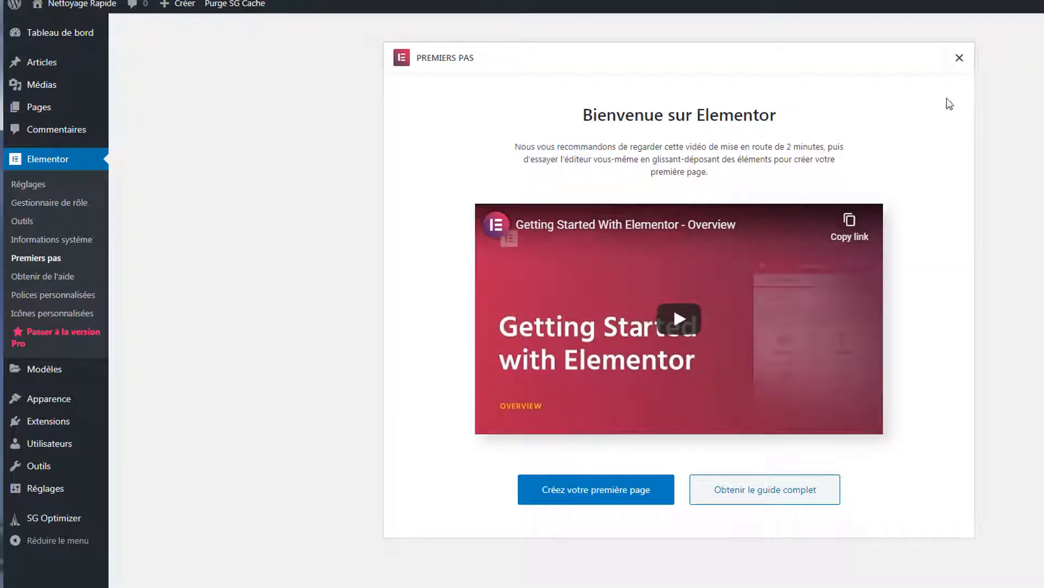
left_click(959, 58)
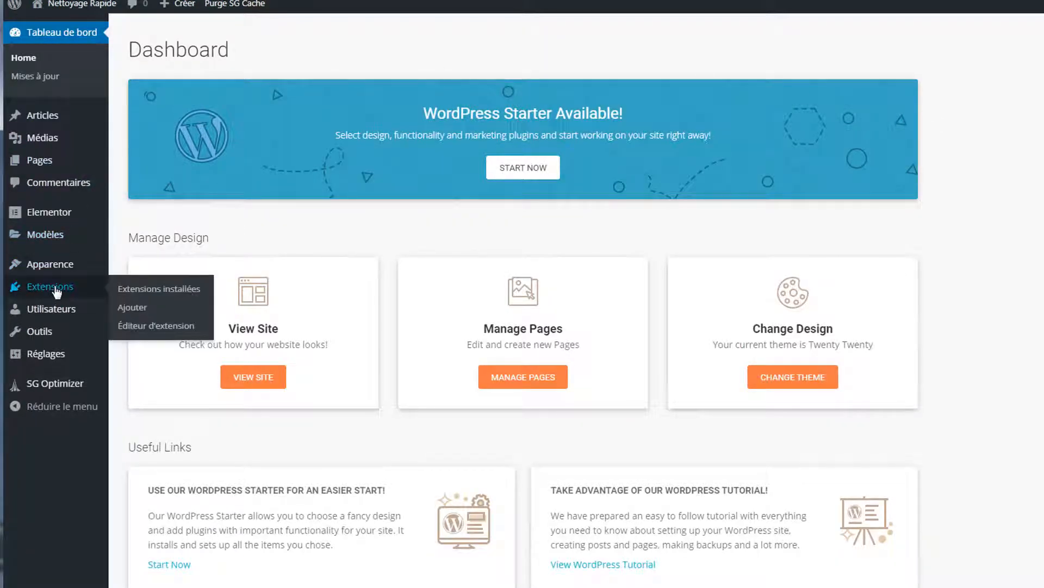
left_click(56, 293)
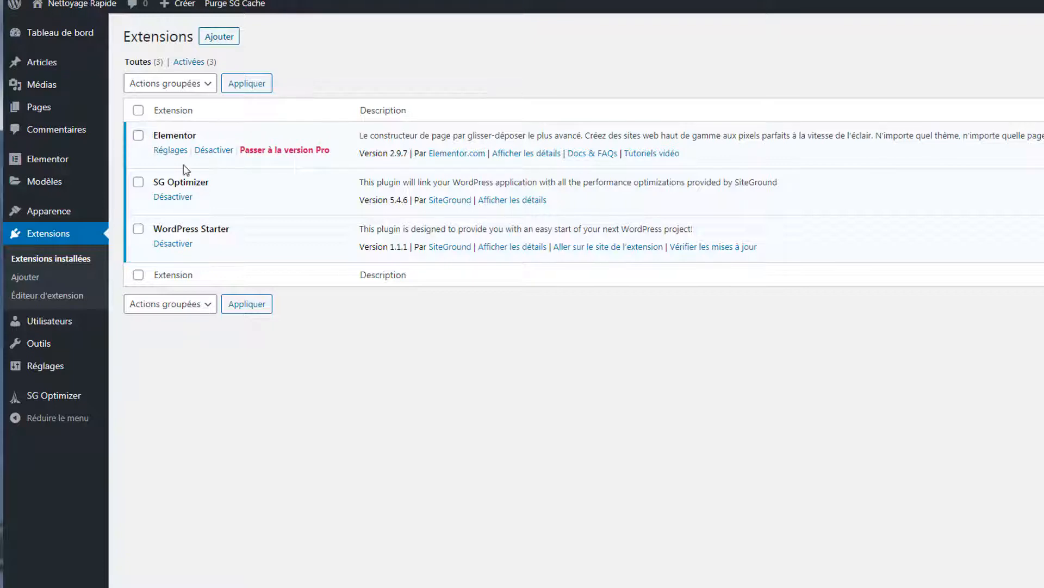
- Search 'astra' among new themes, install and activate Astra, then go to Pages
left_click(51, 213)
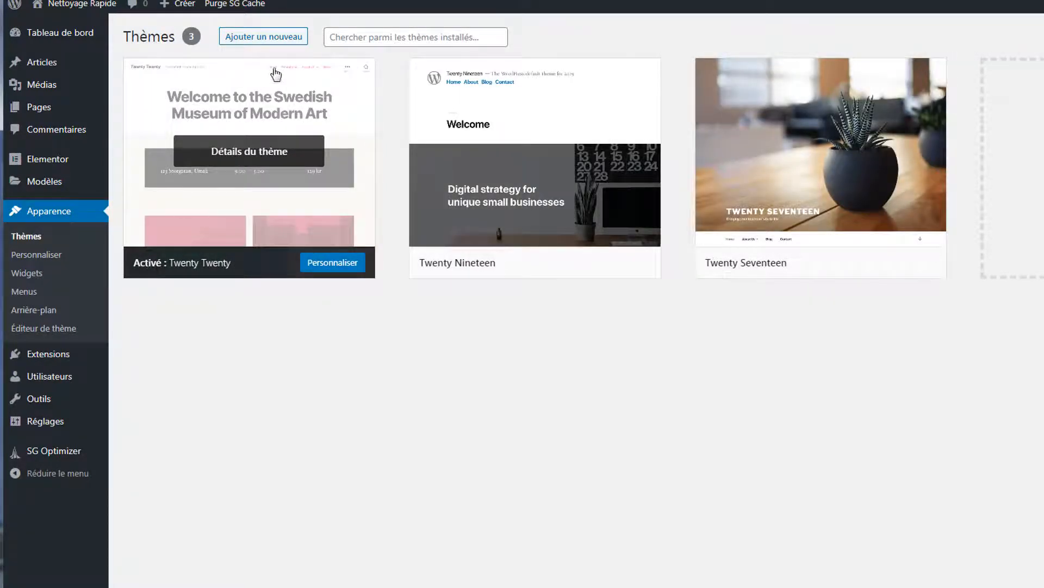
left_click(264, 36)
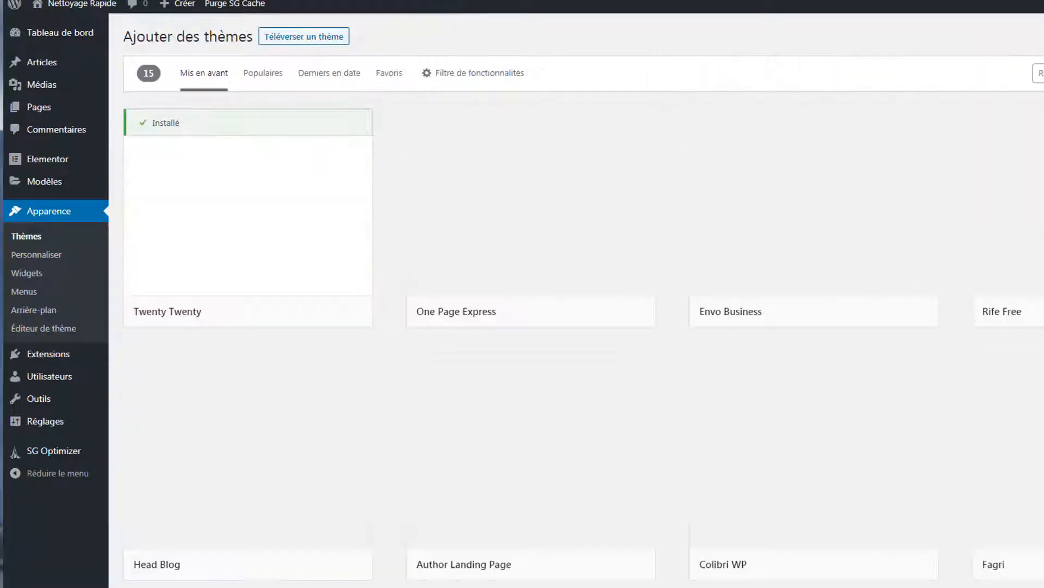
left_click(1039, 73)
type("astra")
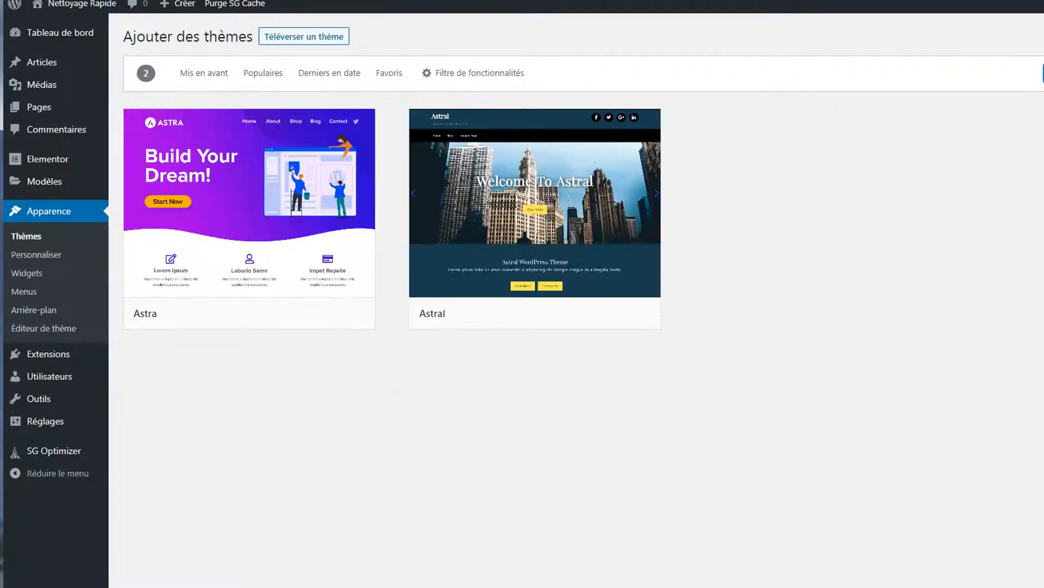
mouse_move(327, 167)
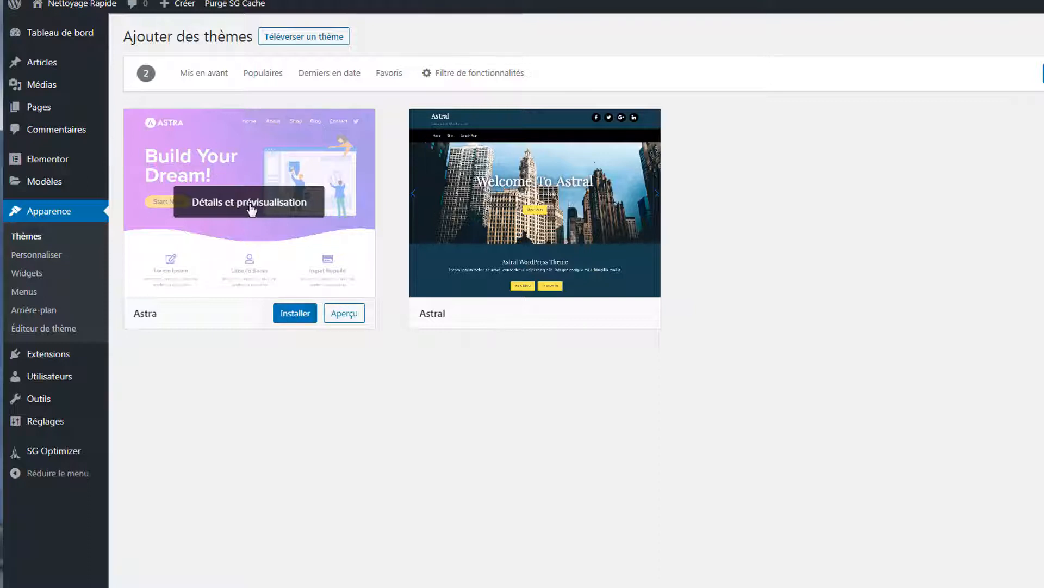
left_click(295, 316)
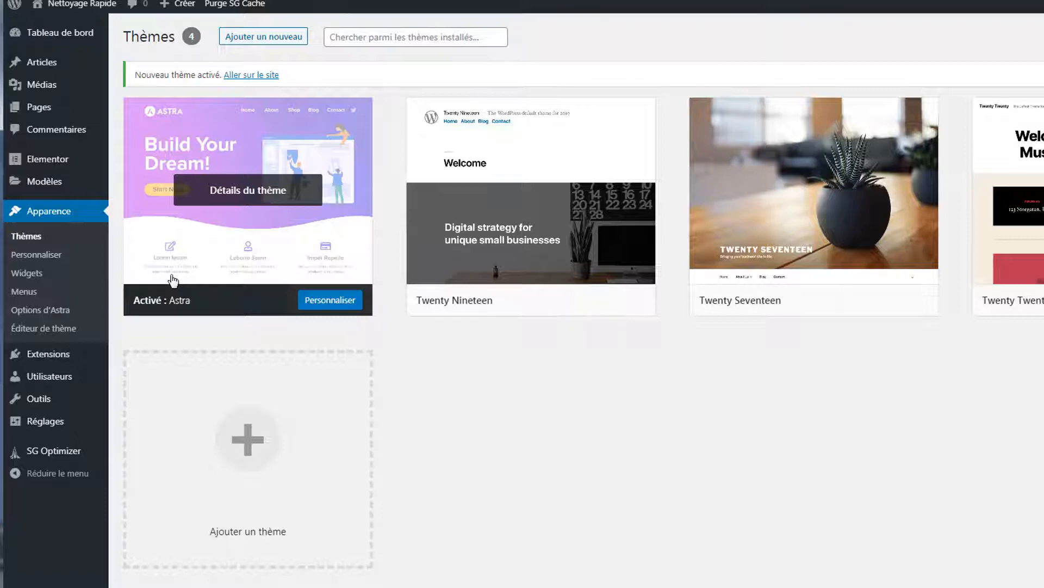
left_click(60, 110)
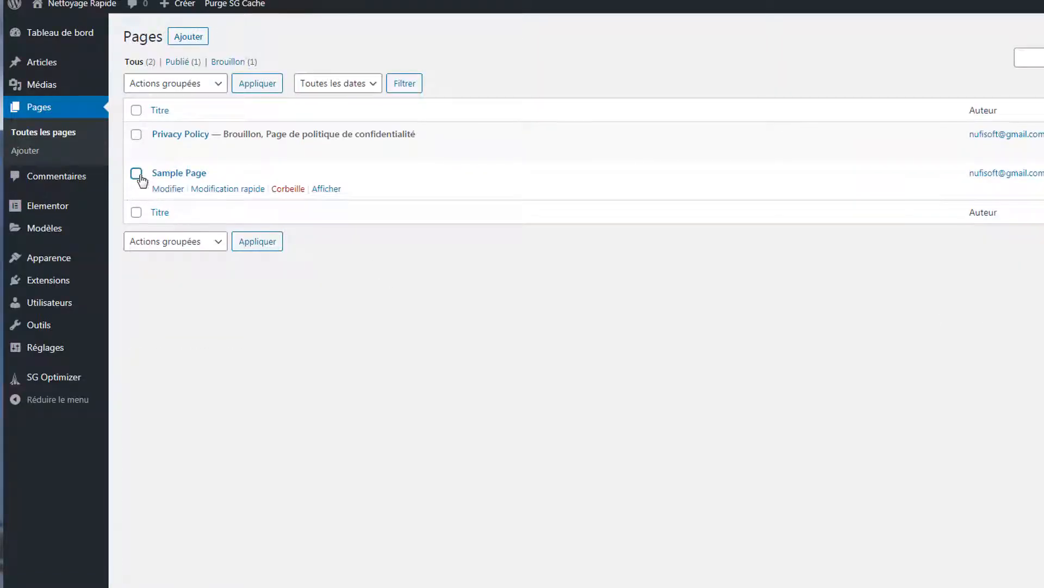
- Trash Sample Page and Privacy Policy together with the Mettre à la corbeille bulk action
left_click(136, 174)
left_click(136, 134)
left_click(221, 86)
left_click(190, 128)
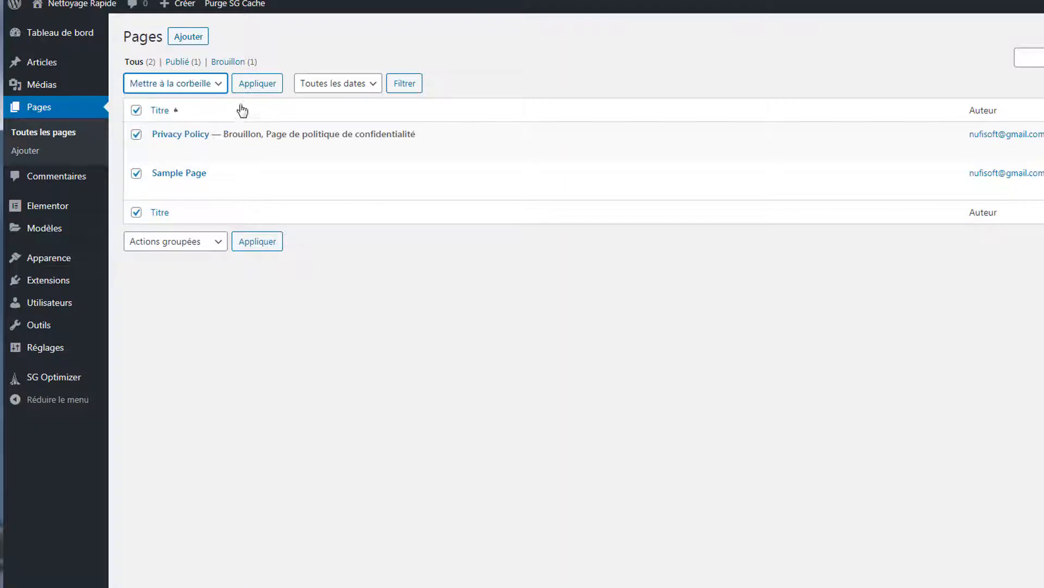
left_click(257, 83)
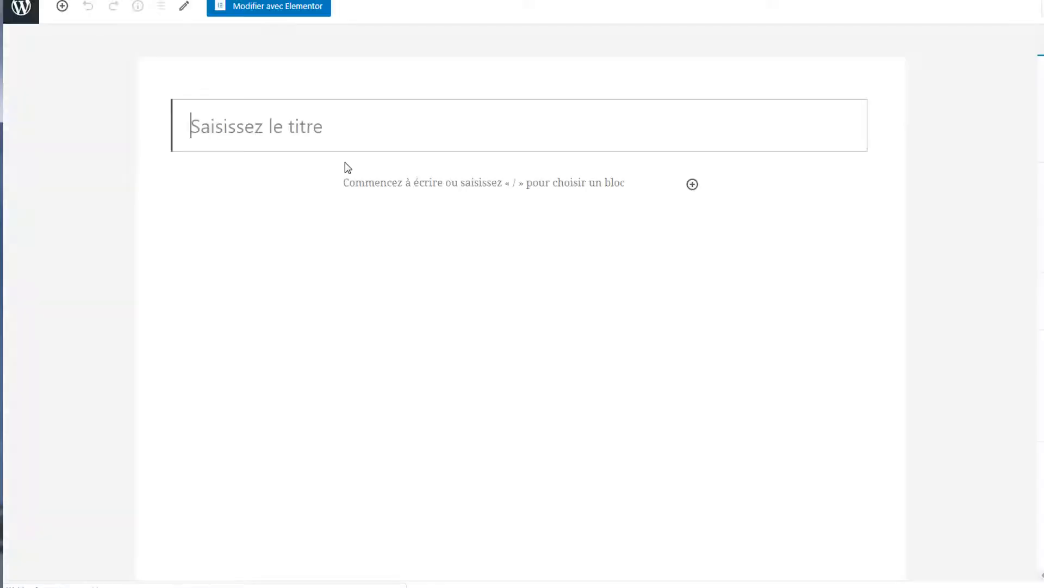
- Title a page 'Accueil' with no sidebar and Pleine largeur - Étiré layout, then leave the editor
type("Acc")
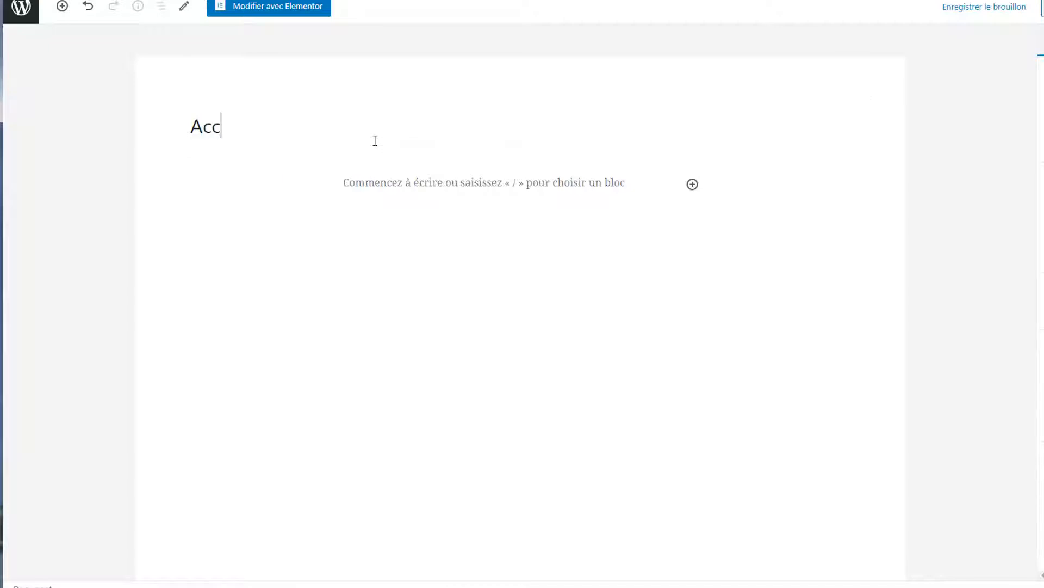
type("ueil")
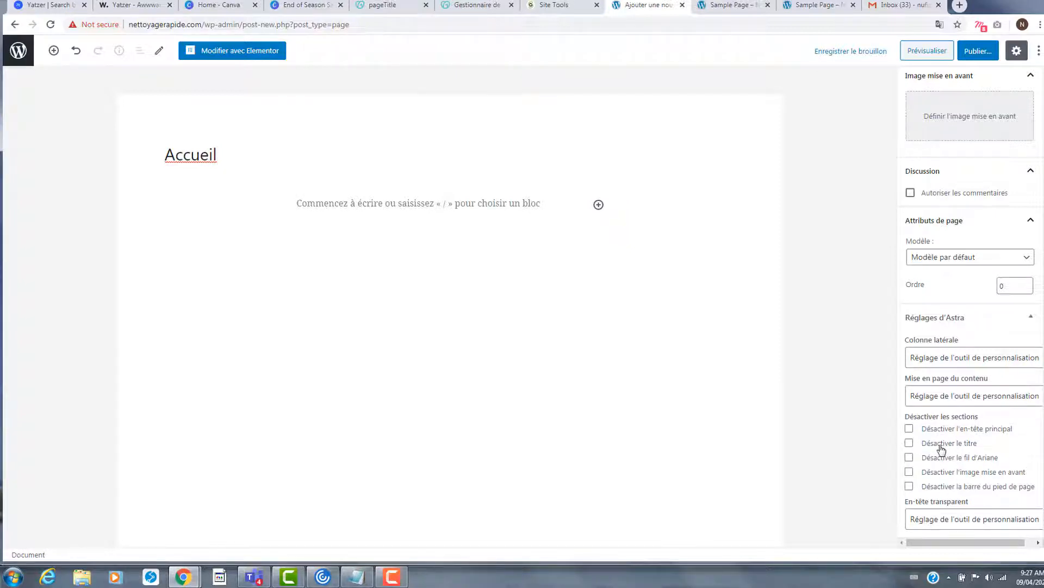
scroll(997, 365, "right", 1)
left_click(997, 365)
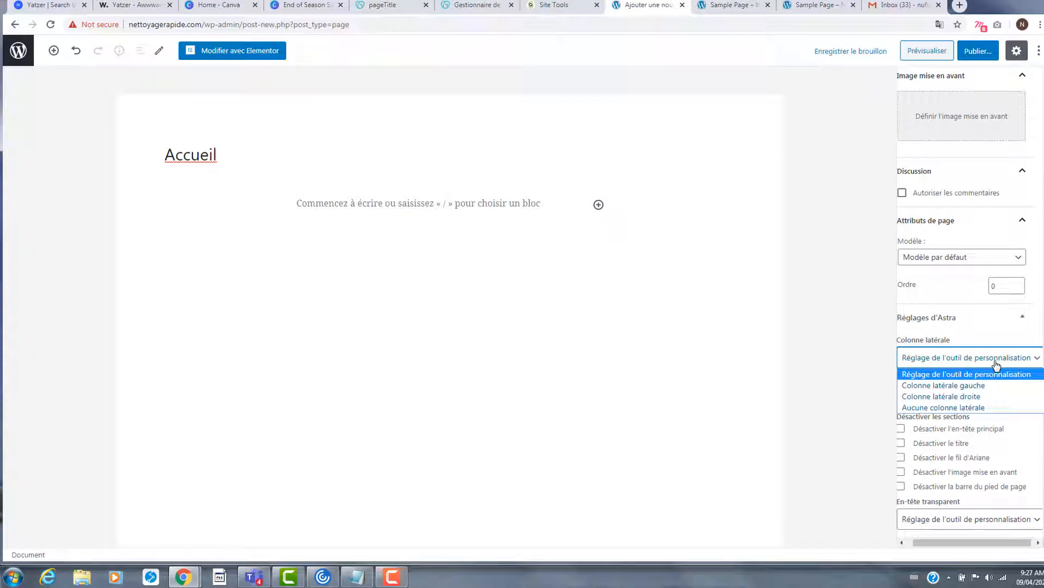
left_click(977, 408)
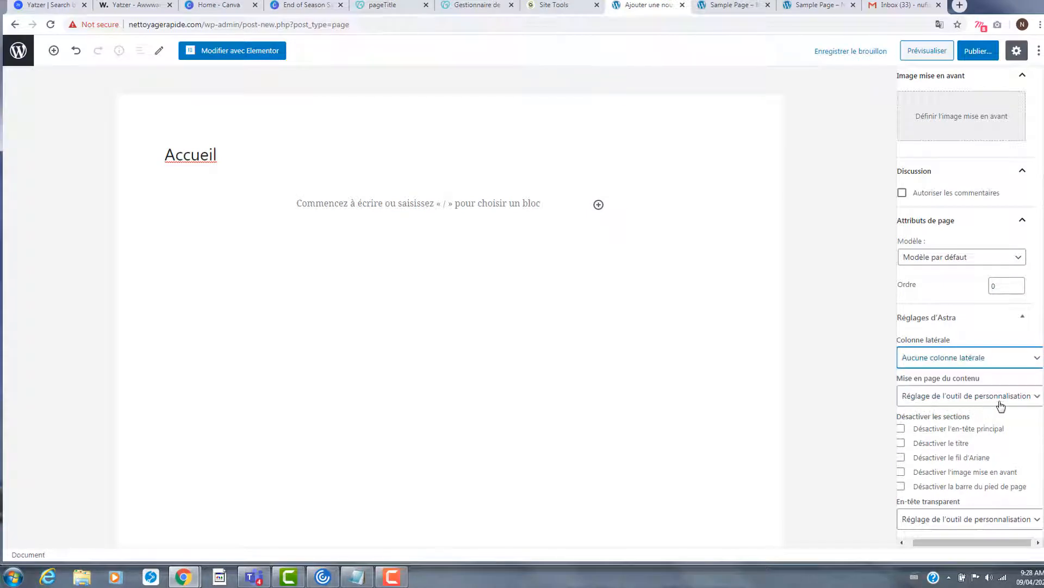
left_click(999, 401)
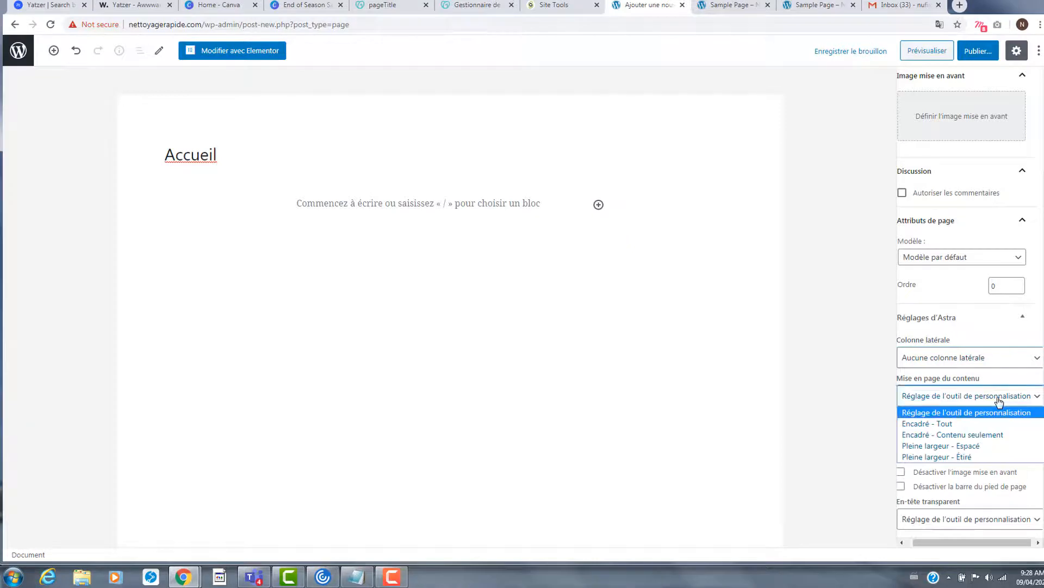
left_click(947, 461)
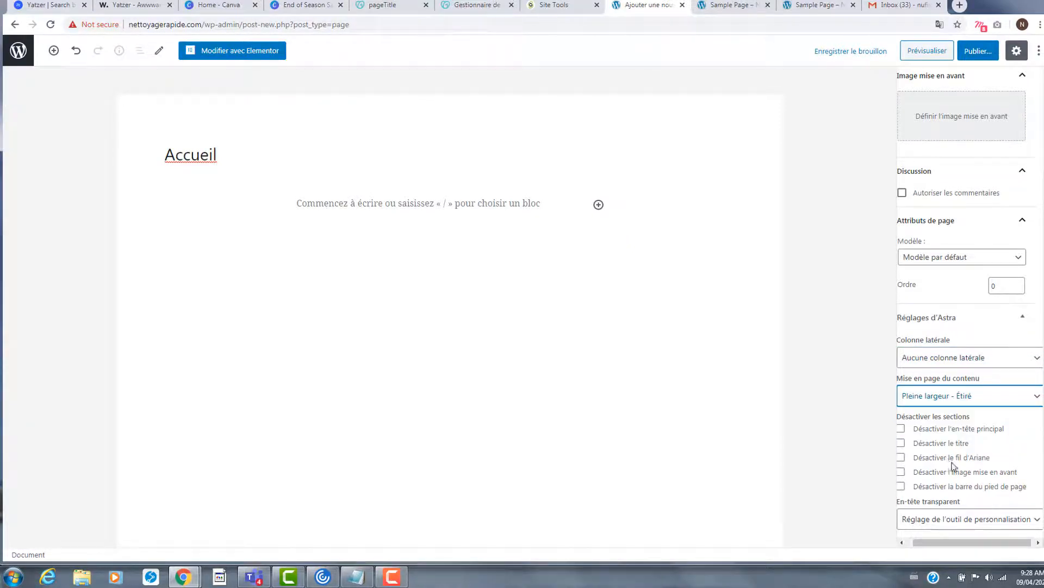
left_click(977, 50)
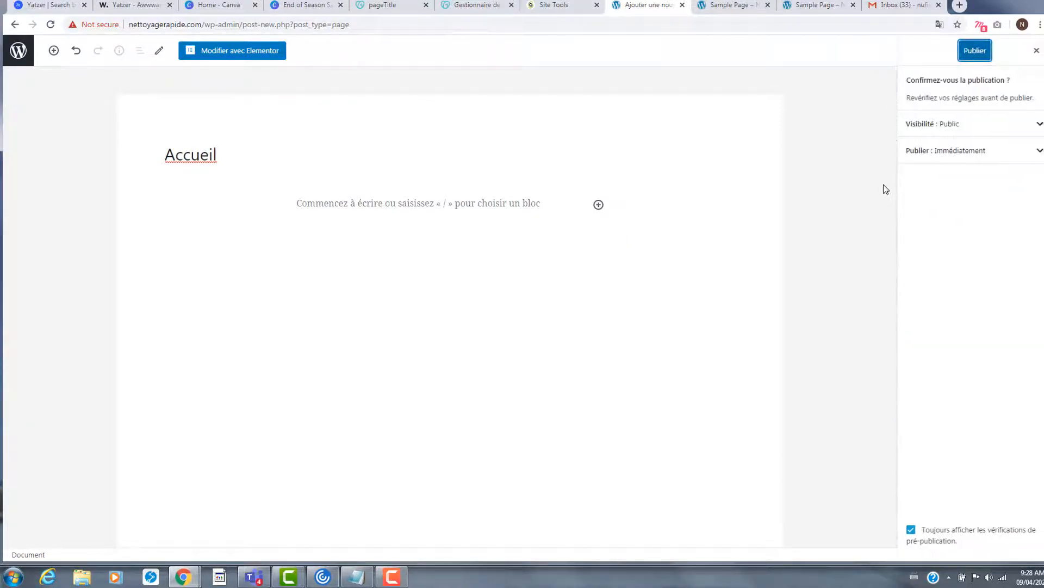
left_click(850, 180)
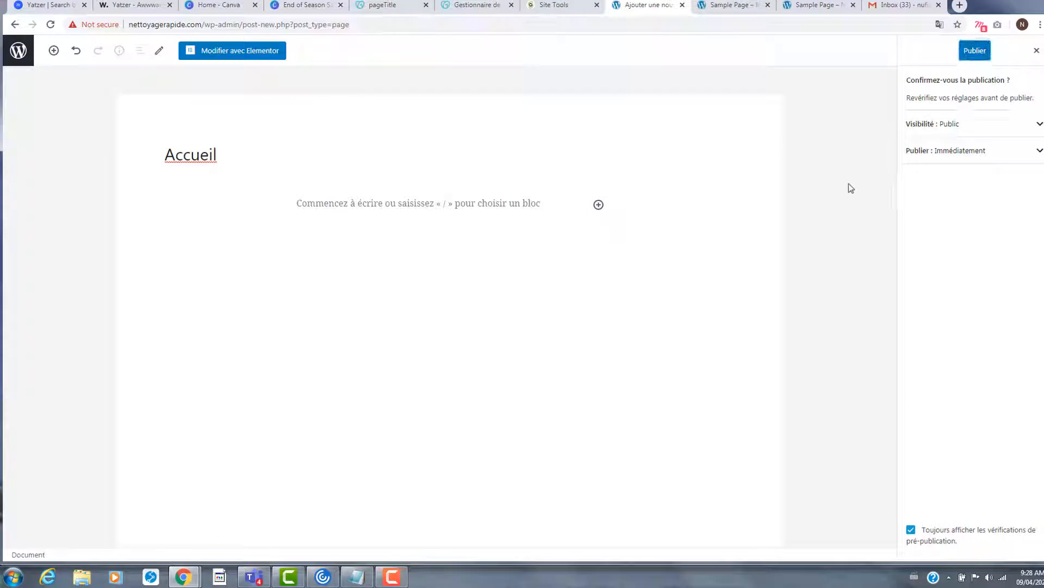
left_click(20, 58)
left_click(581, 89)
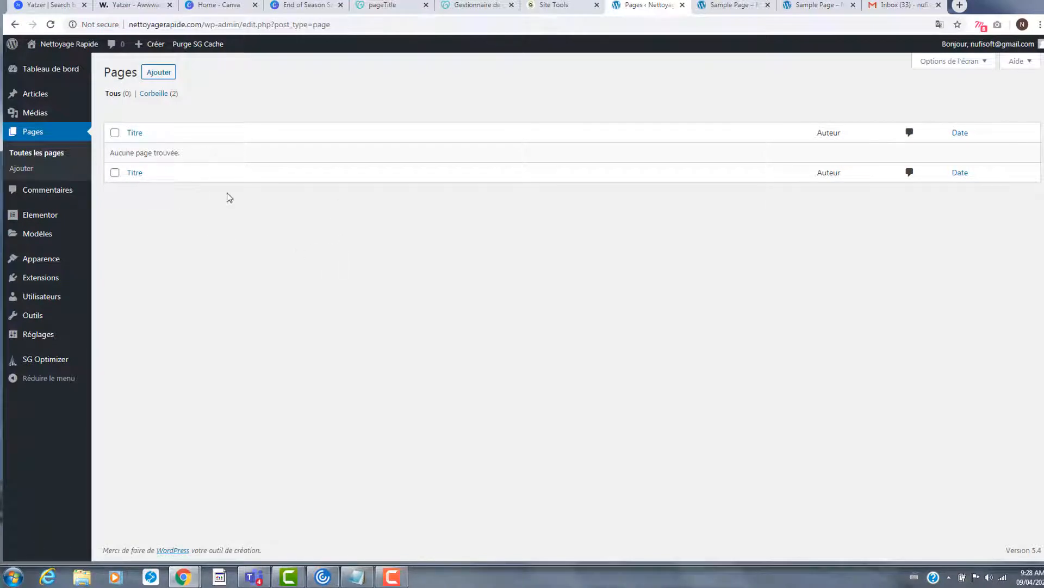
- Create a fresh 'Accueil' page with no sidebar and full-width stretched layout, and publish it
left_click(157, 73)
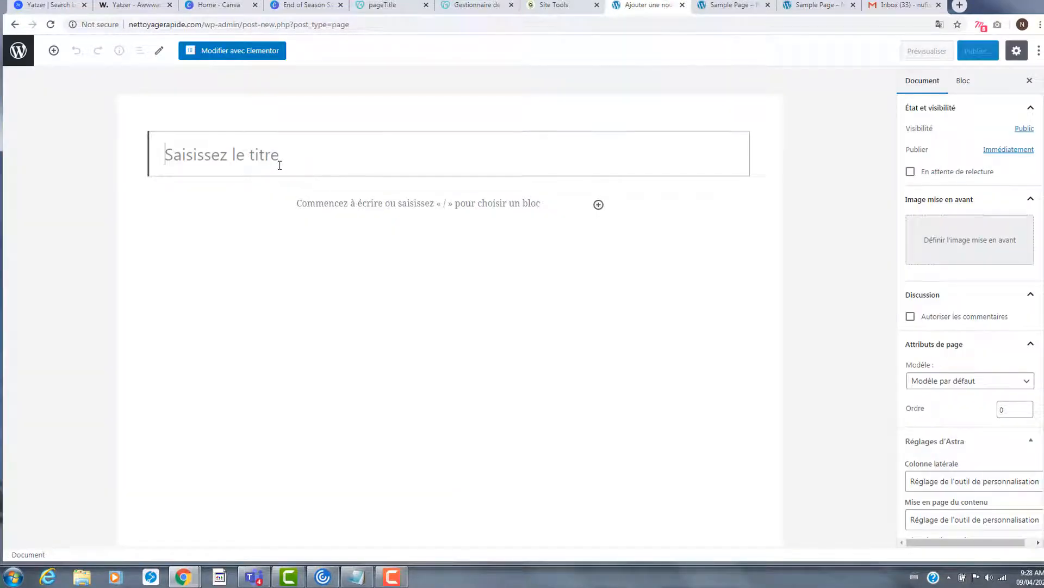
type("Acc")
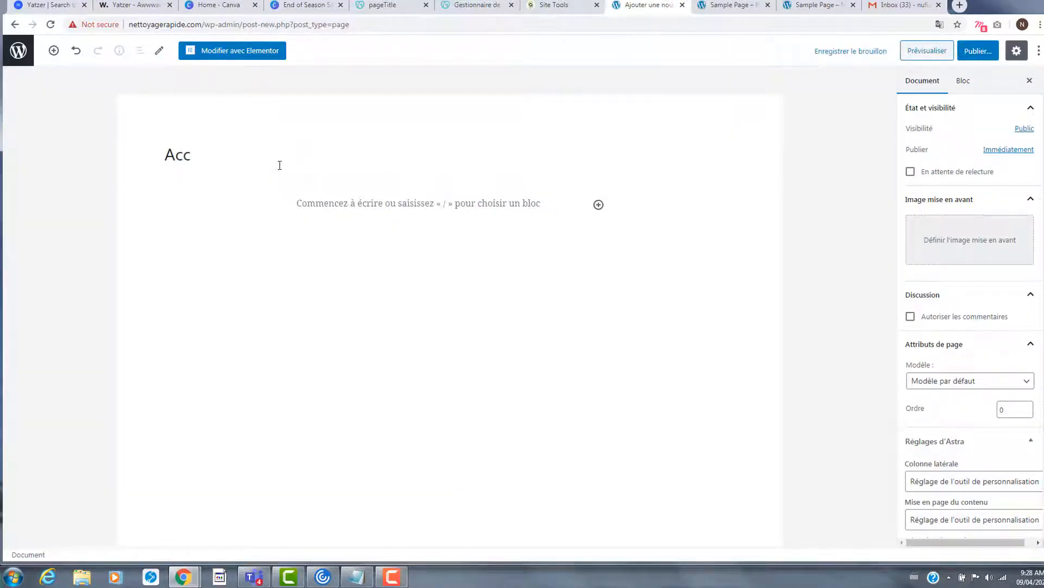
type("ueil")
scroll(958, 354, "down", 2)
left_click(964, 358)
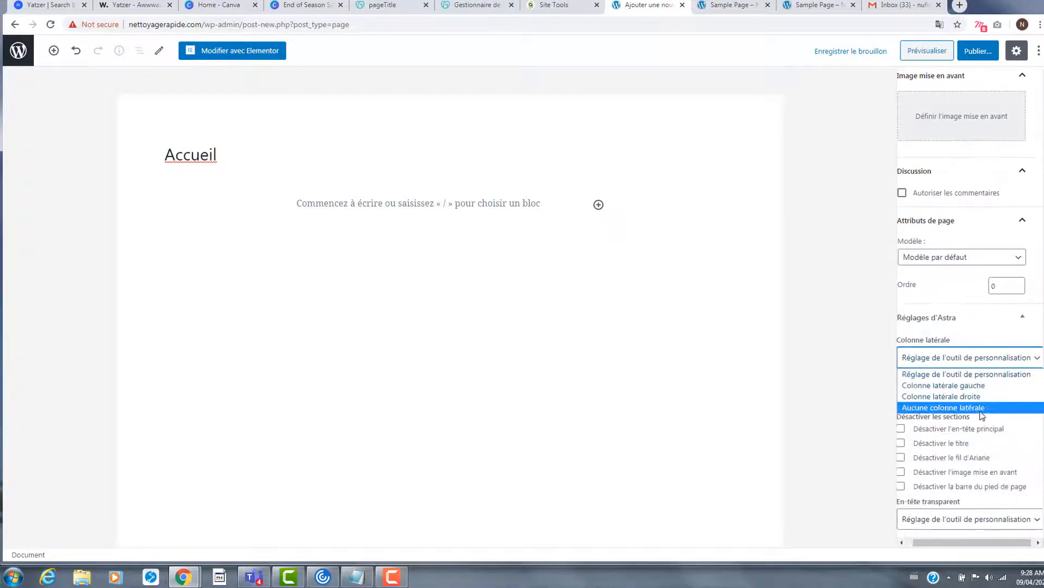
left_click(981, 409)
left_click(979, 397)
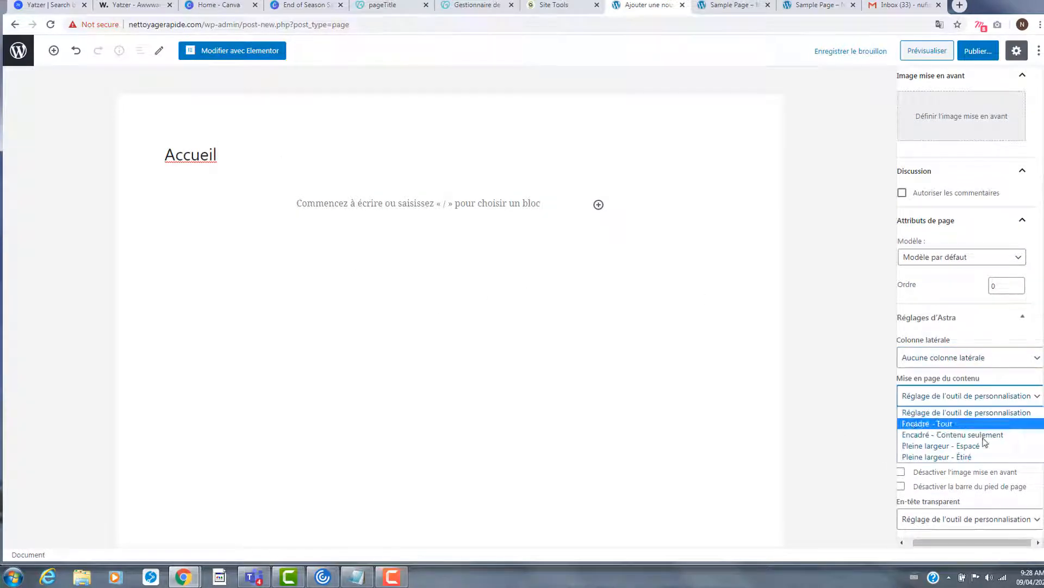
left_click(985, 457)
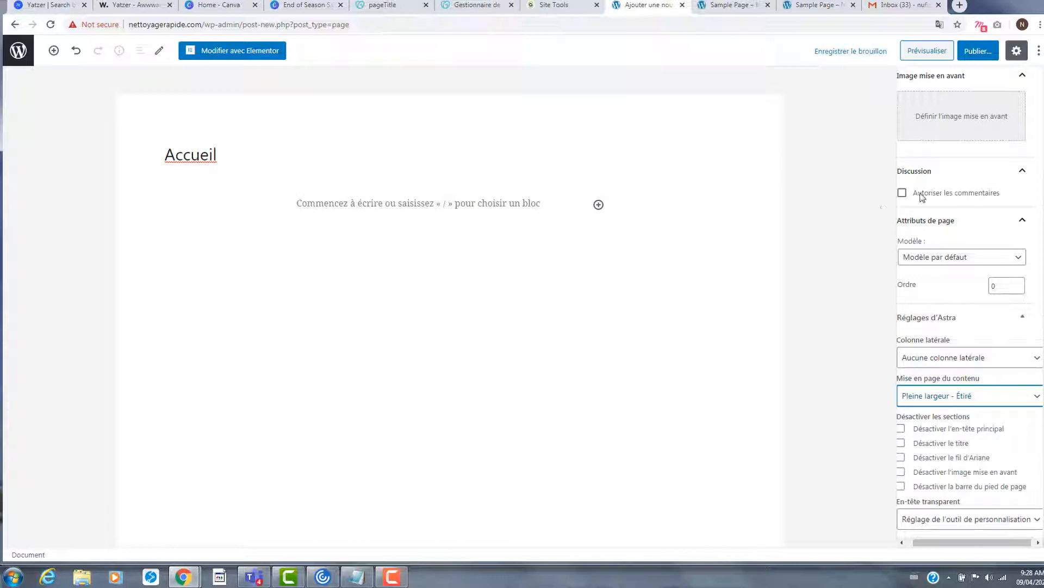
left_click(978, 51)
left_click(976, 50)
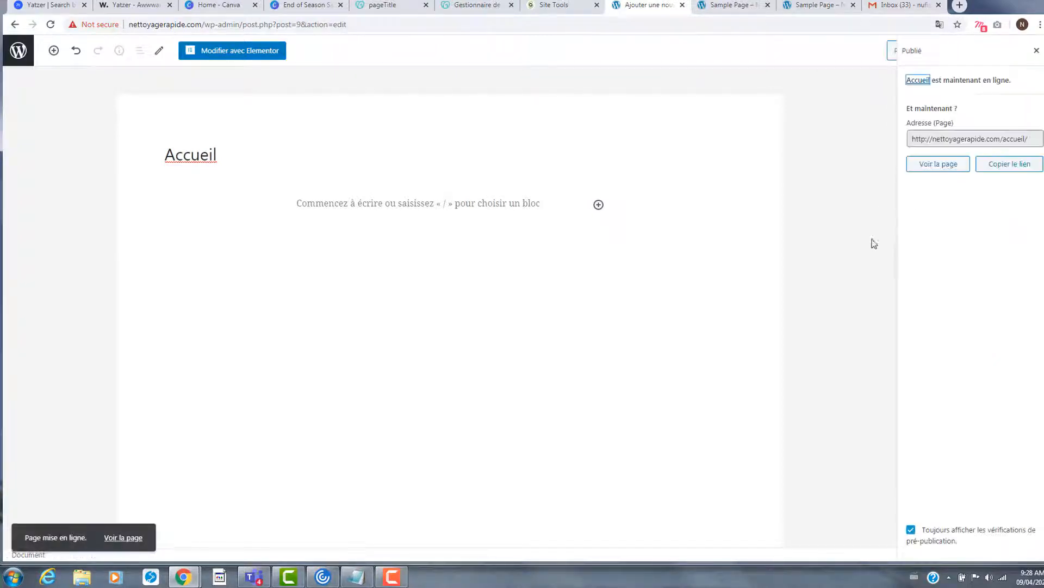
left_click(18, 50)
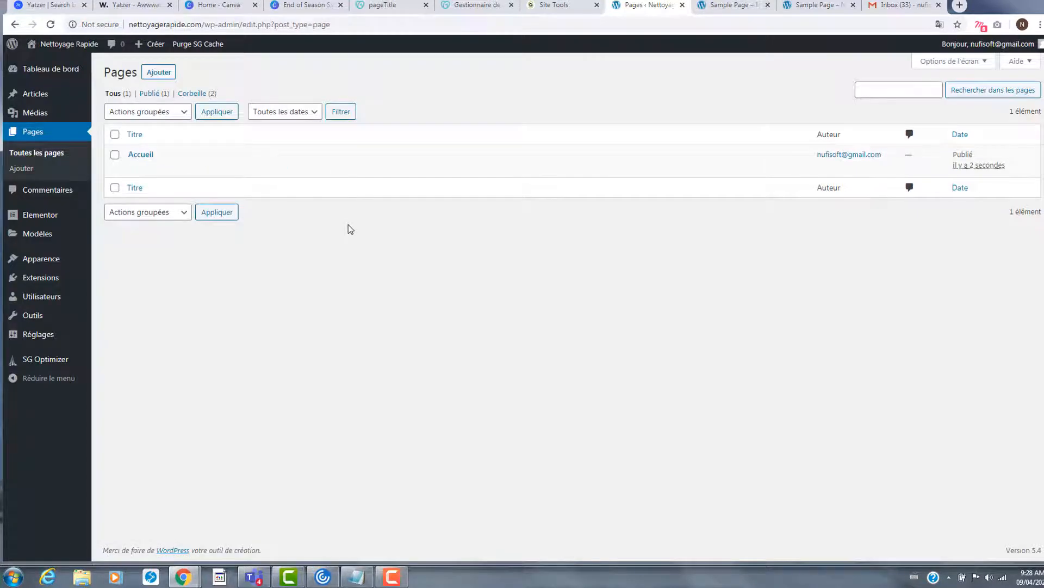
- Publish page 'Prix' with default template, sidebar Aucune, and Pleine largeur - Étiré layout
left_click(150, 75)
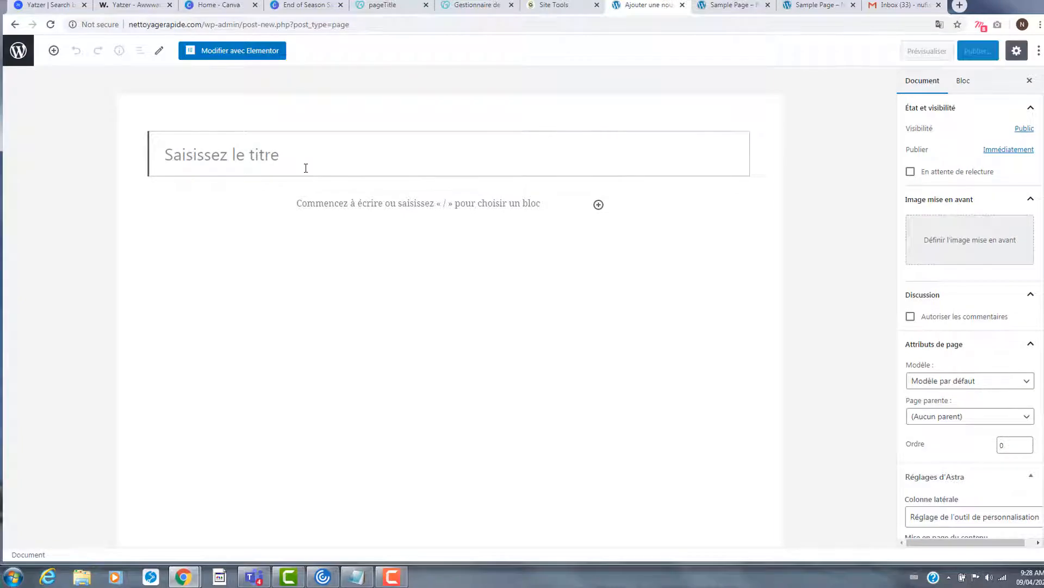
type("Prix")
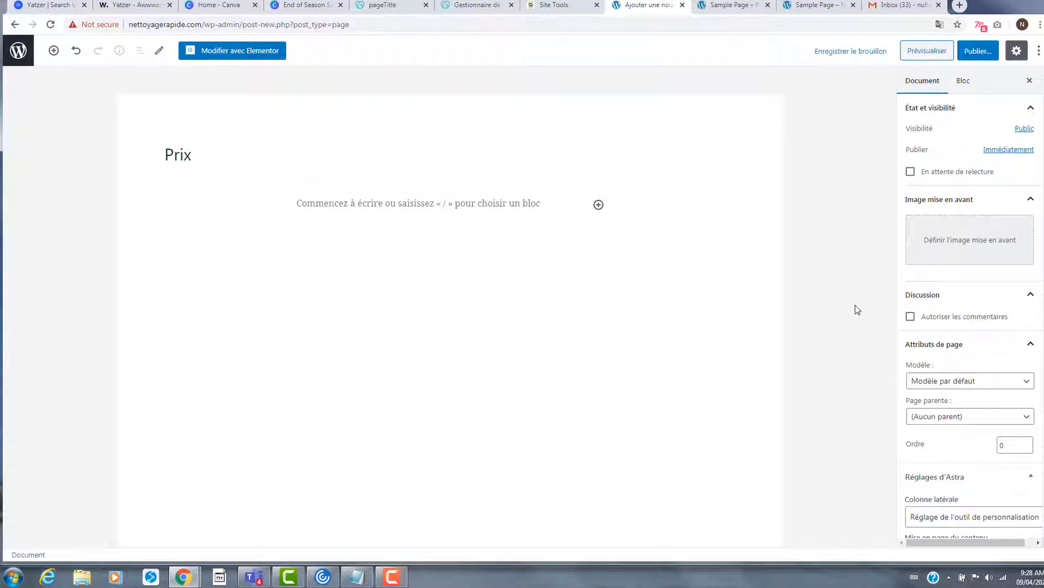
left_click(986, 380)
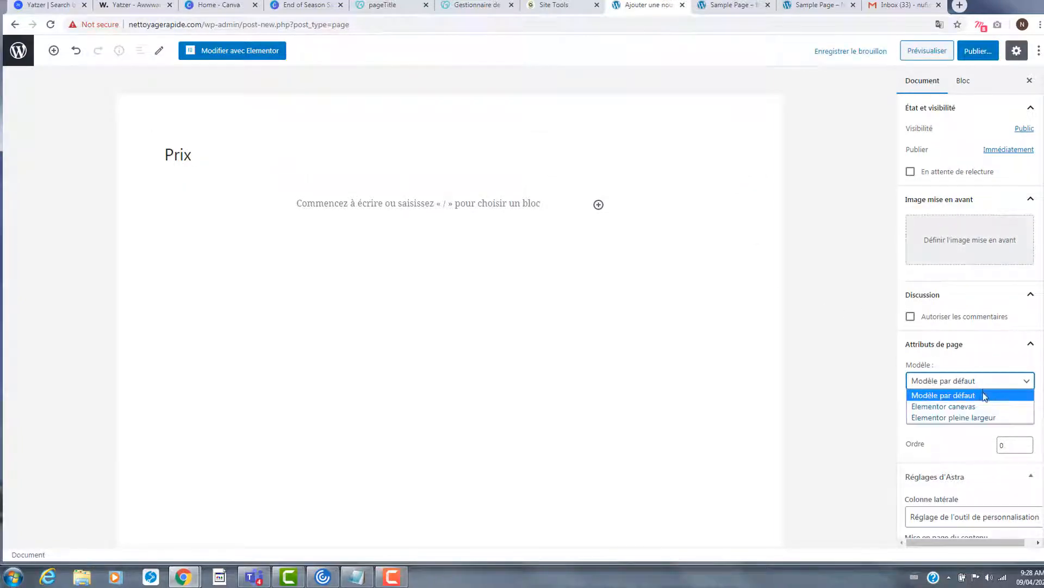
left_click(982, 393)
scroll(984, 422, "down", 3)
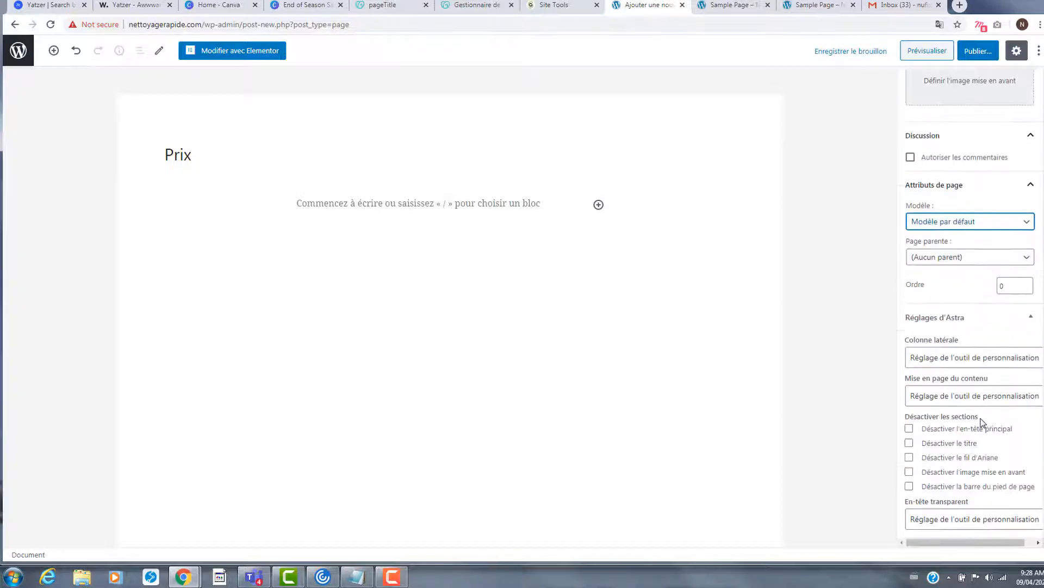
left_click(991, 362)
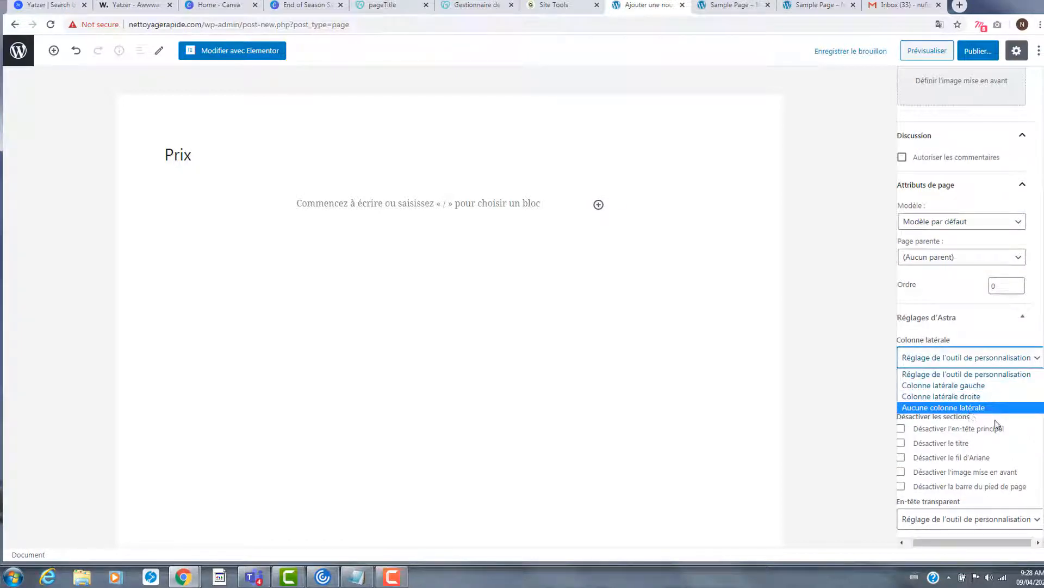
left_click(989, 408)
left_click(998, 398)
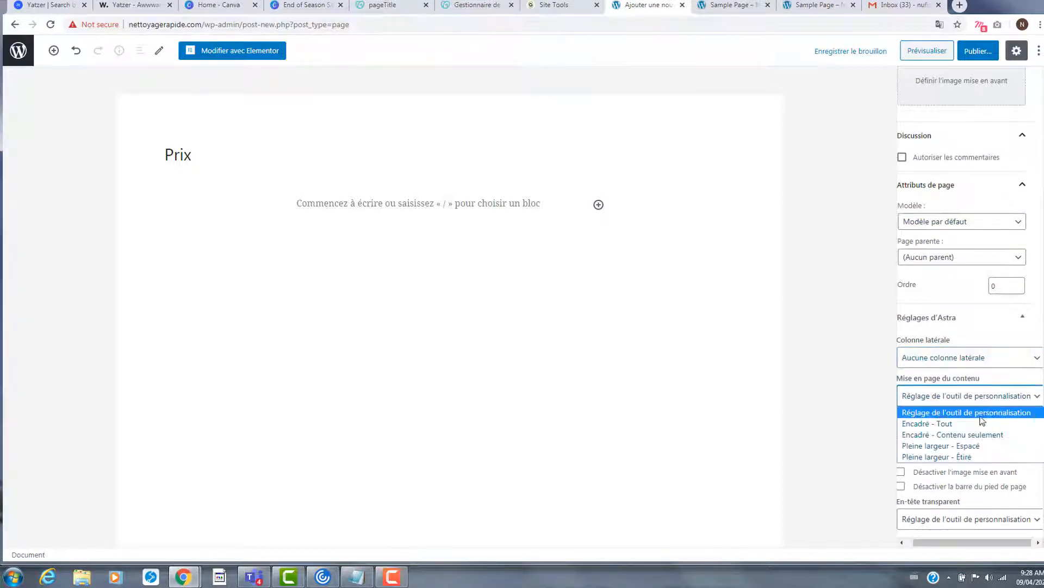
left_click(953, 457)
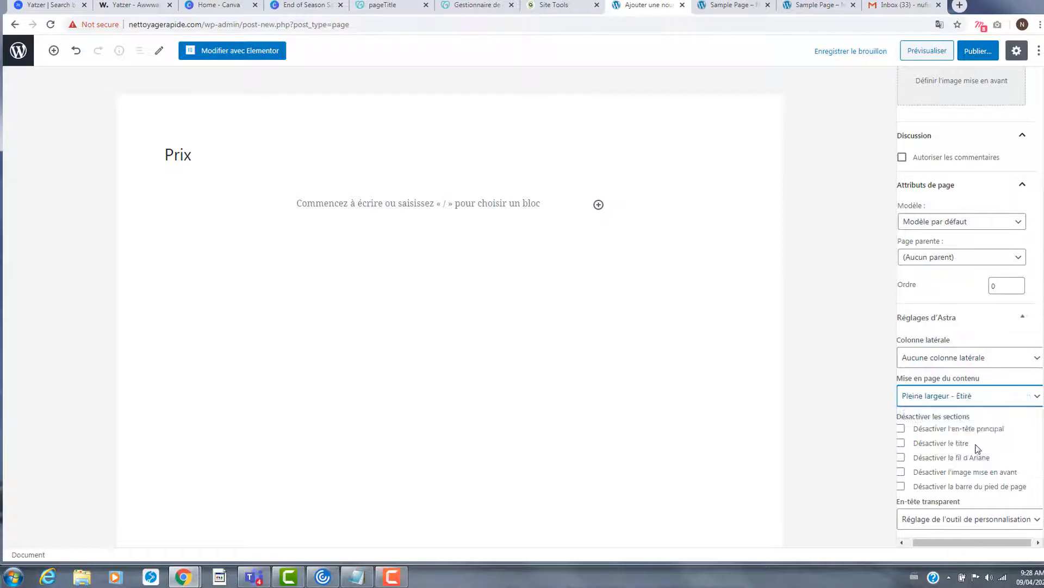
left_click(977, 51)
left_click(974, 55)
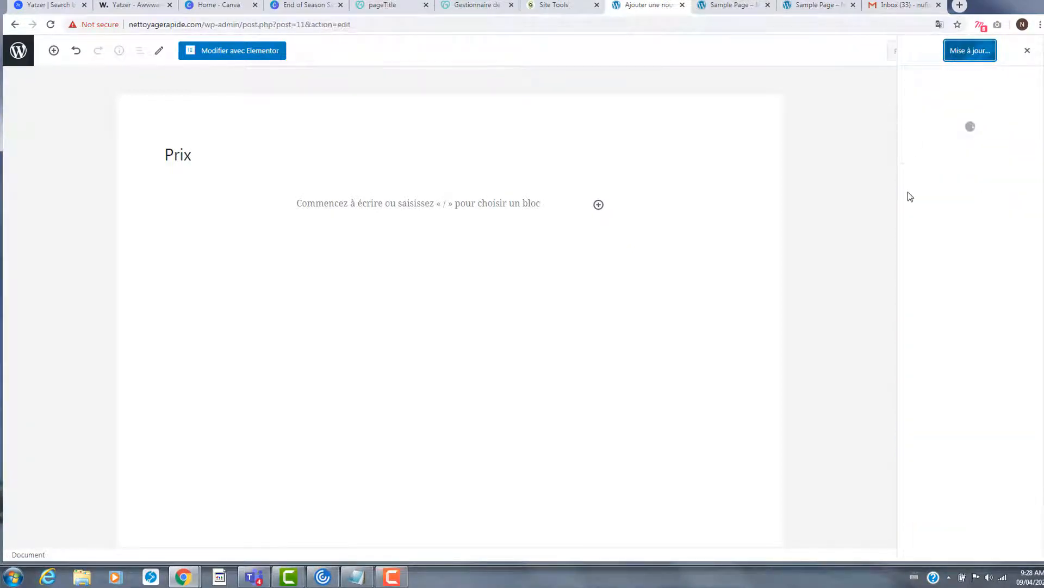
left_click(18, 50)
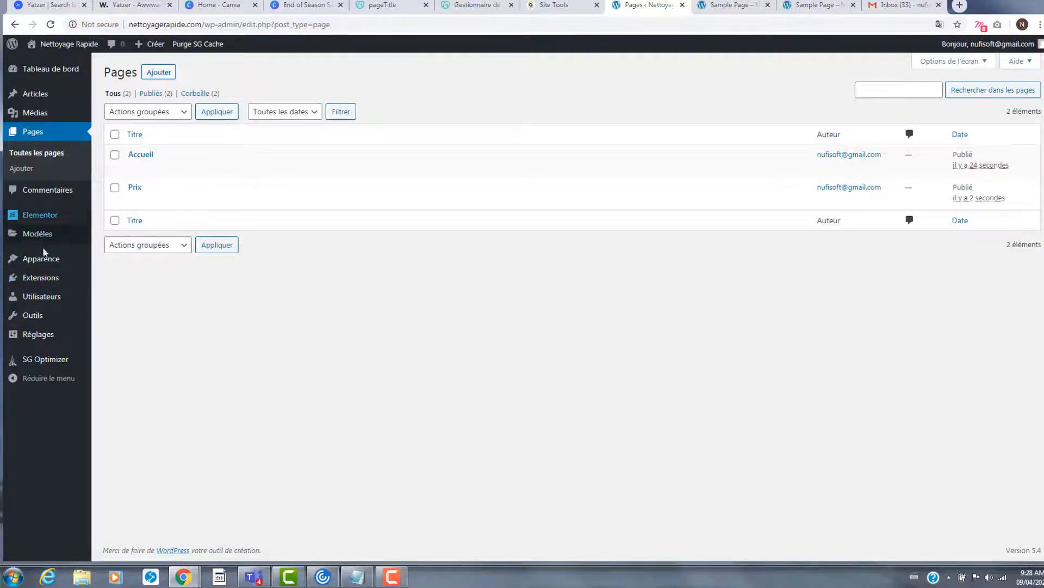
- Under Apparence > Menus, create a new menu named 'mon menu'
left_click(44, 261)
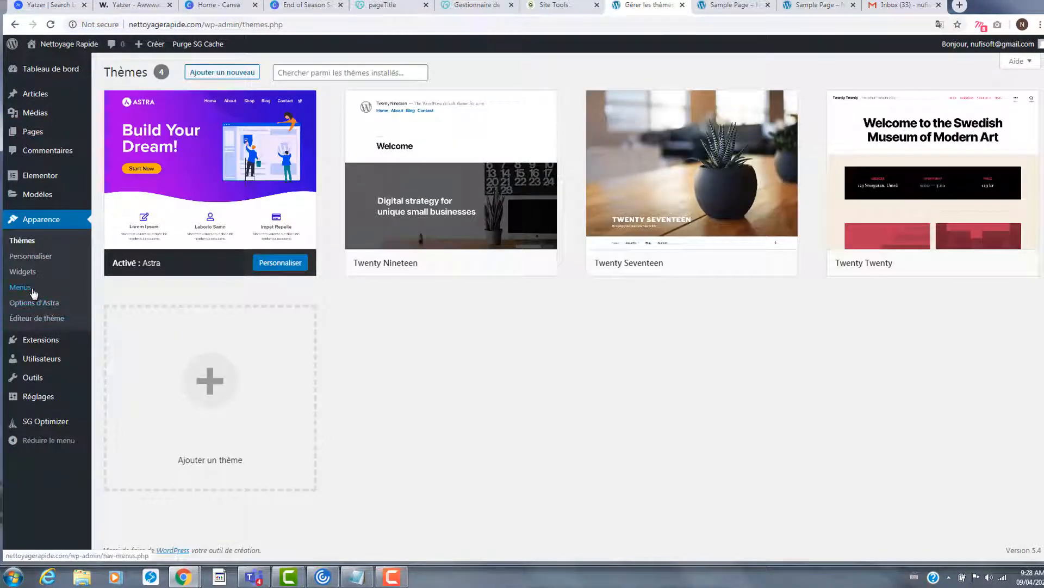
left_click(20, 287)
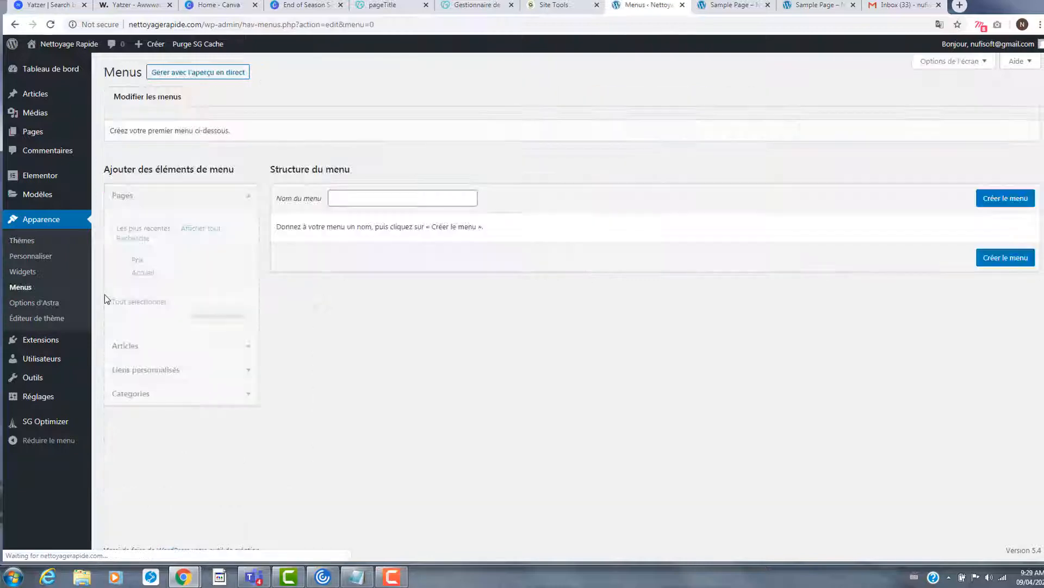
left_click(414, 195)
type("mon menu")
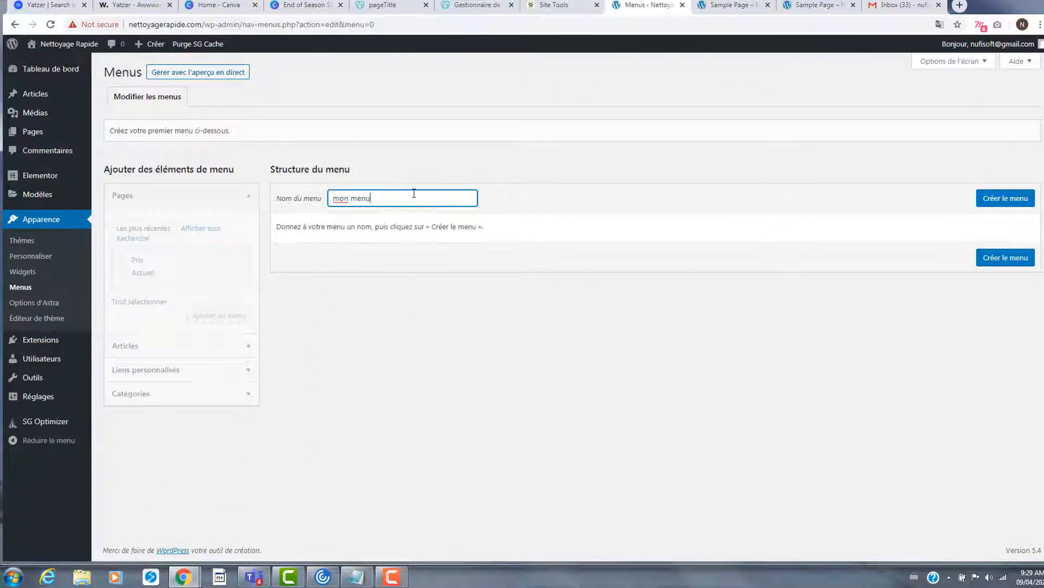
left_click(982, 199)
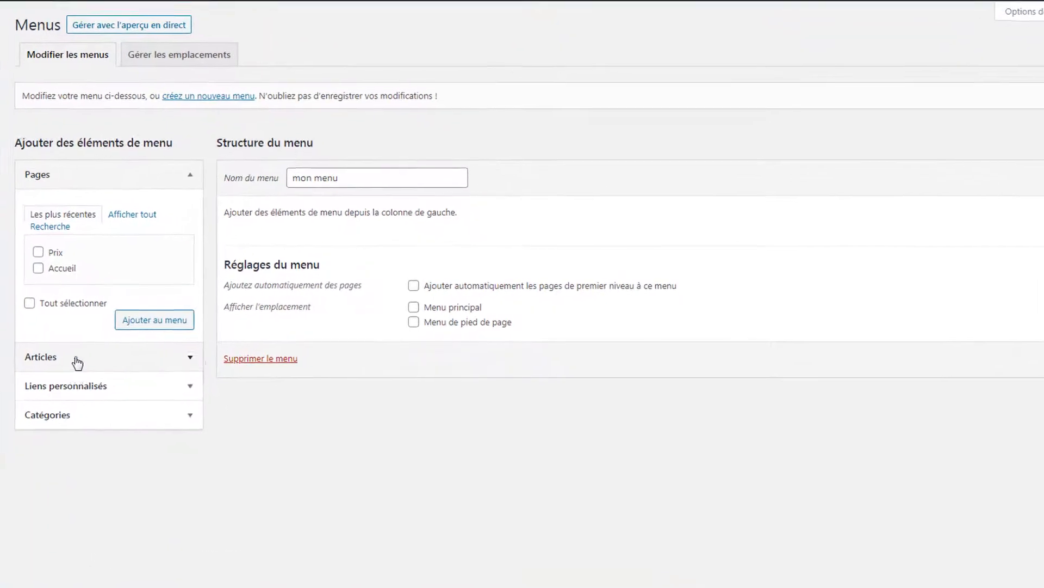
- Add the Accueil page to mon menu from the Pages panel
left_click(190, 359)
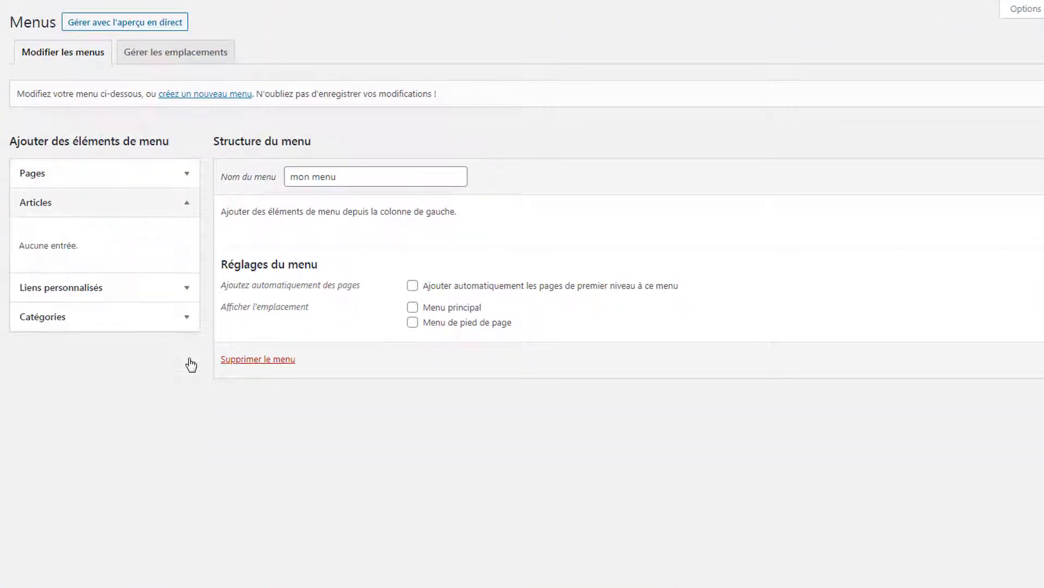
left_click(183, 294)
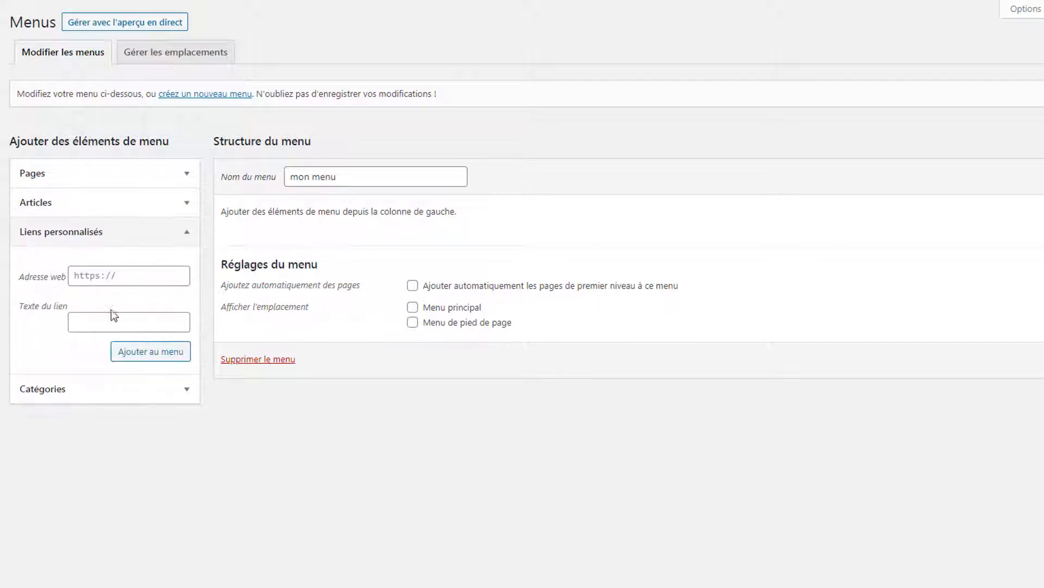
left_click(187, 232)
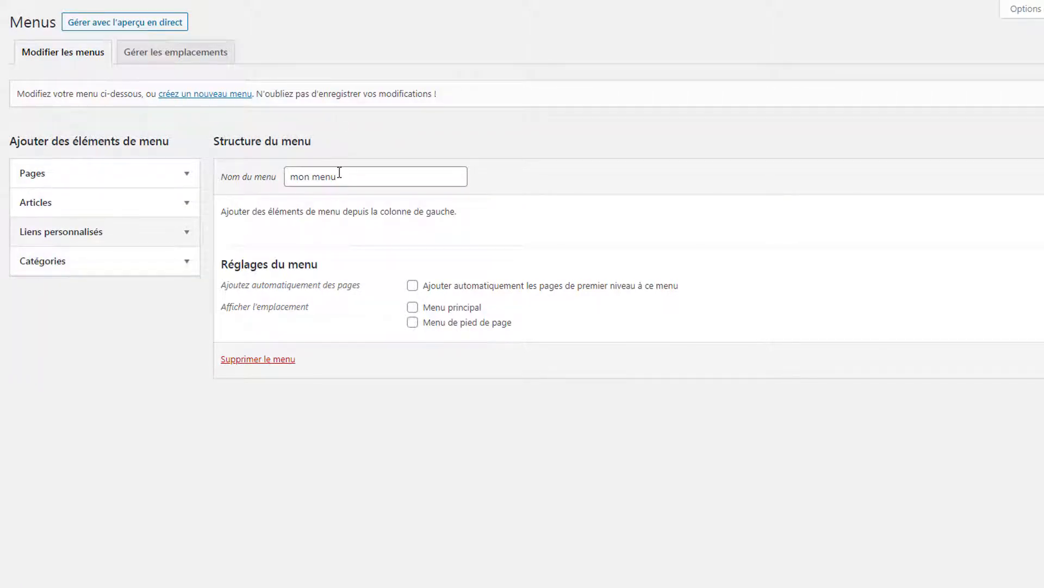
left_click_drag(226, 212, 431, 211)
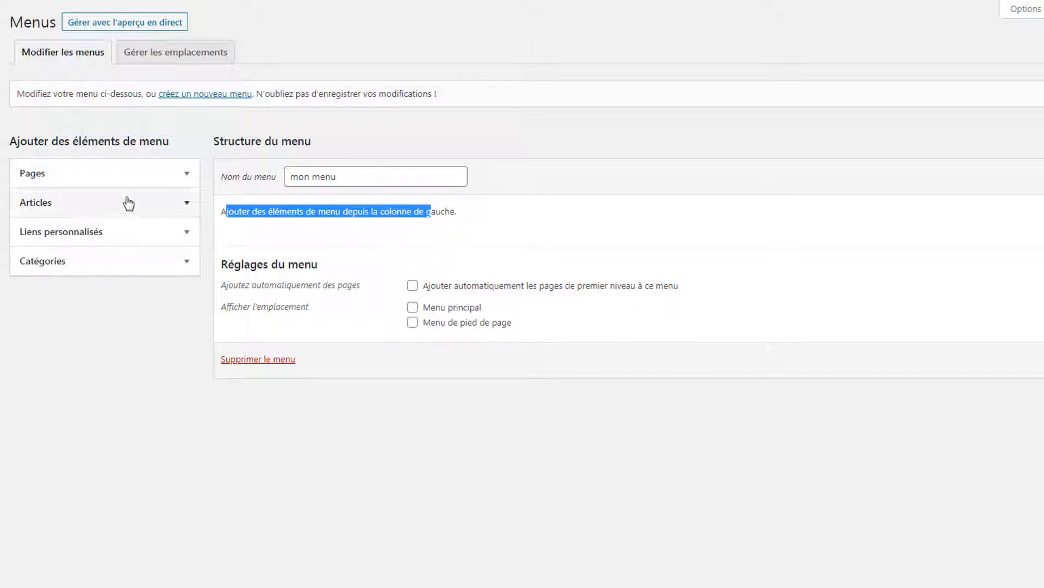
left_click(187, 174)
left_click(33, 268)
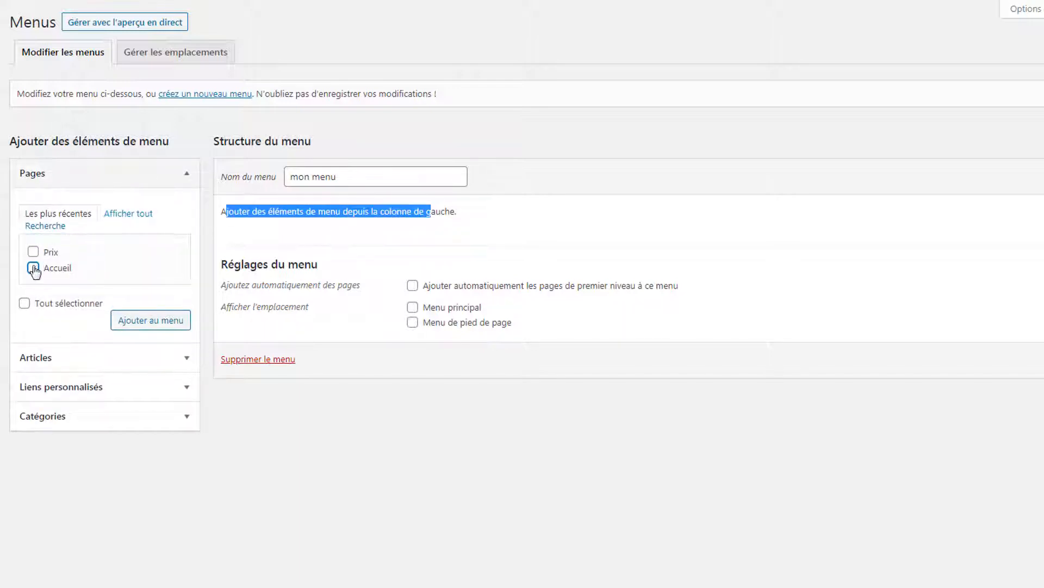
left_click(167, 321)
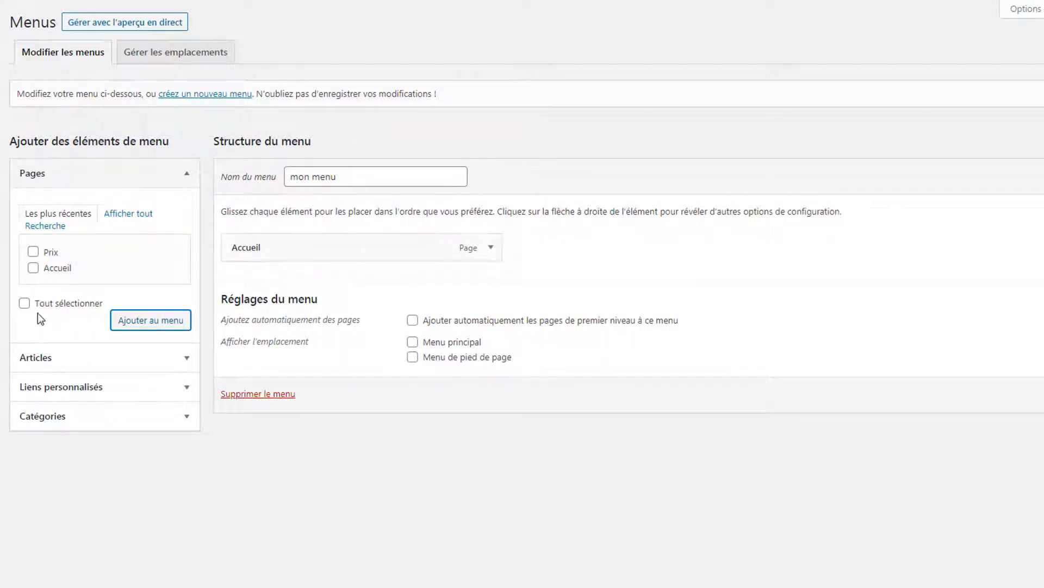
left_click(186, 388)
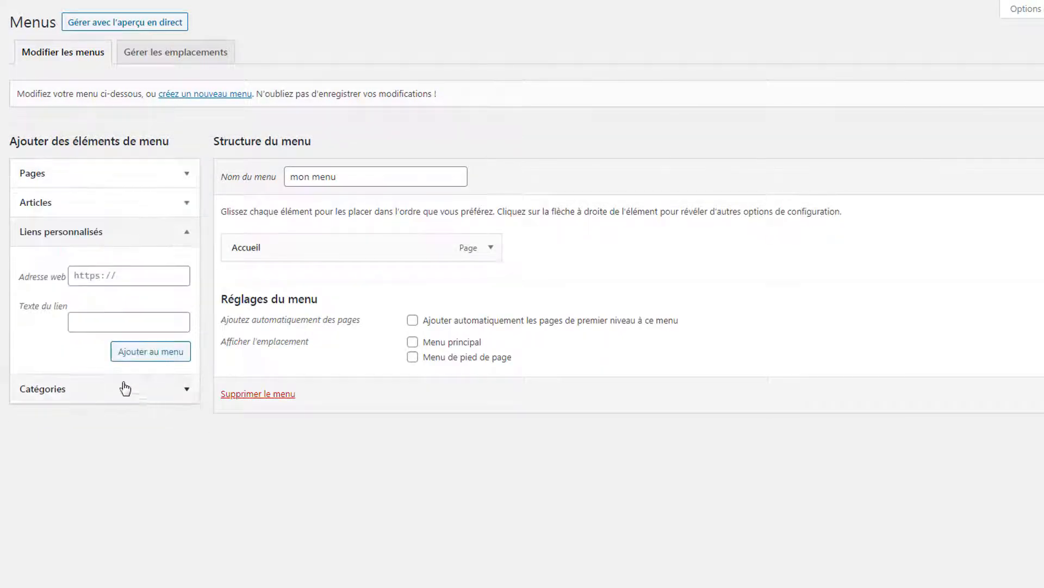
- Add custom '#' links Nos services, Temoignagne and Contact to the menu
left_click(120, 272)
type("#")
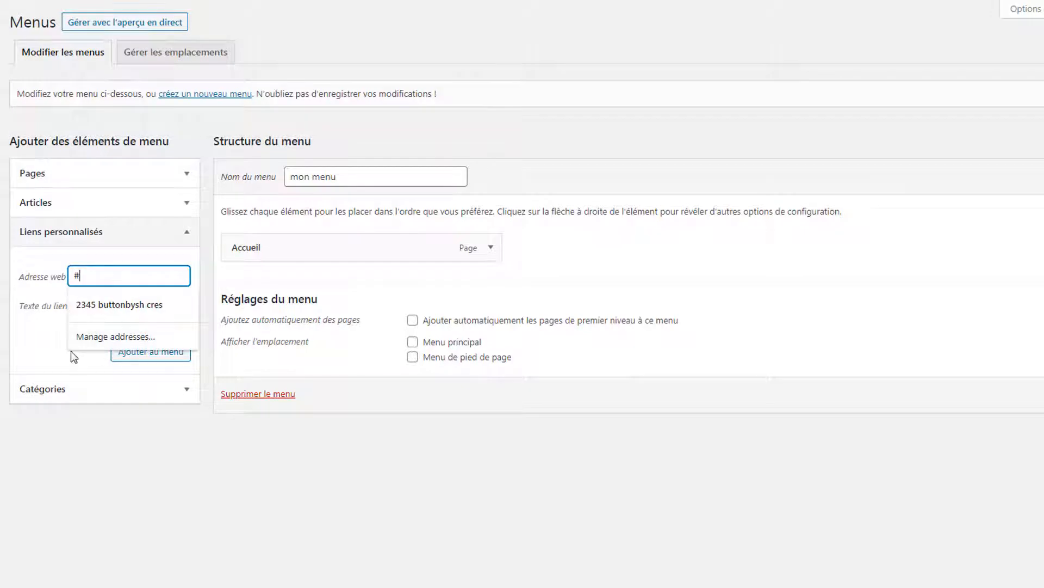
left_click(46, 339)
left_click(88, 325)
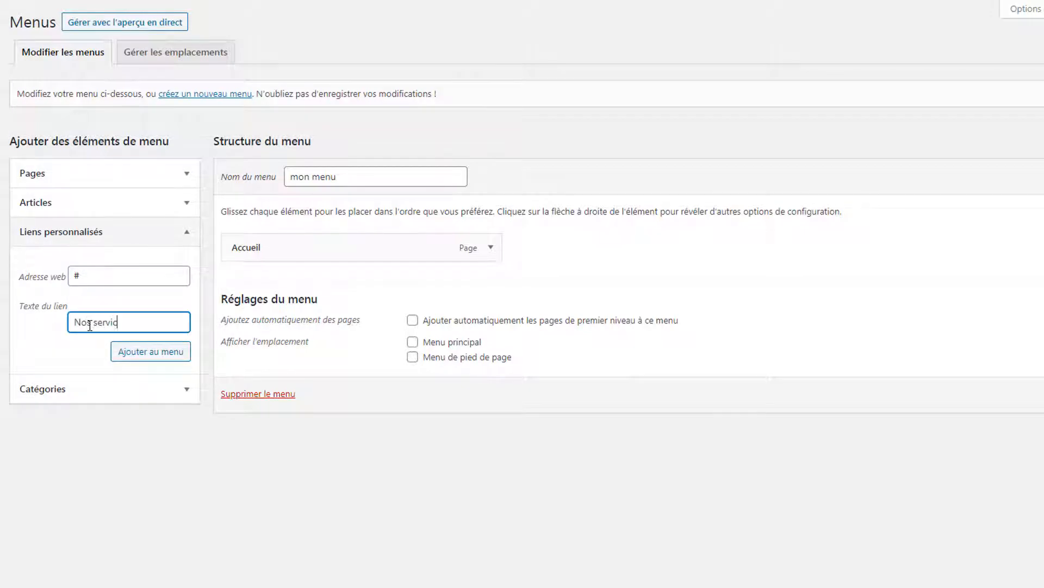
left_click(174, 353)
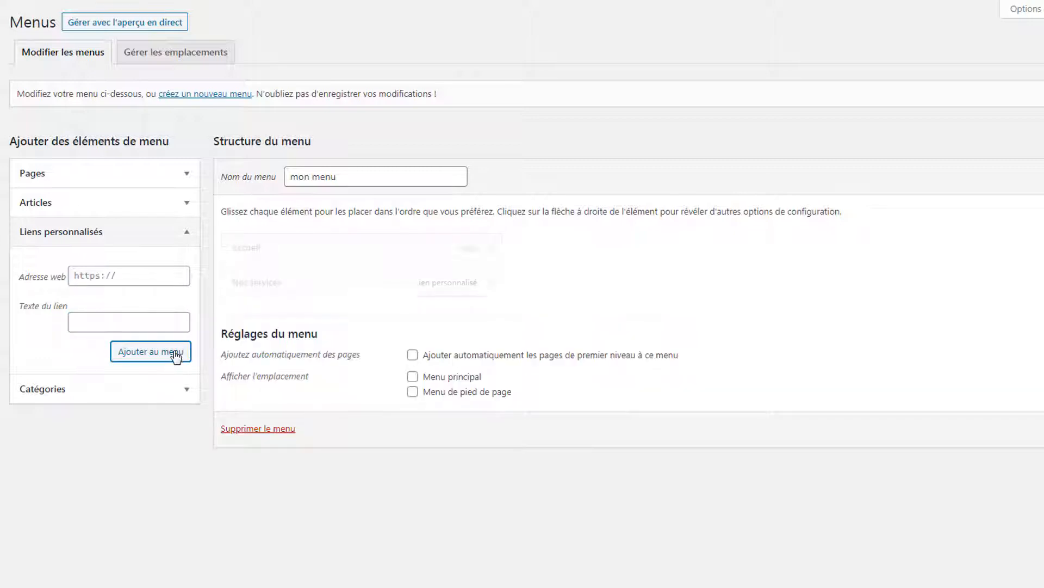
left_click(134, 280)
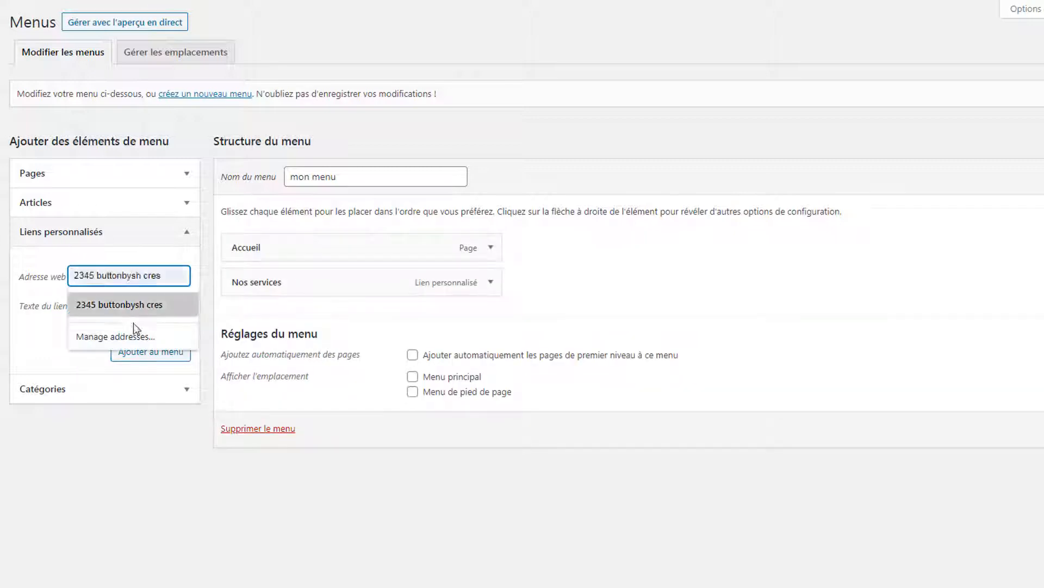
type("#")
left_click(57, 350)
left_click(104, 326)
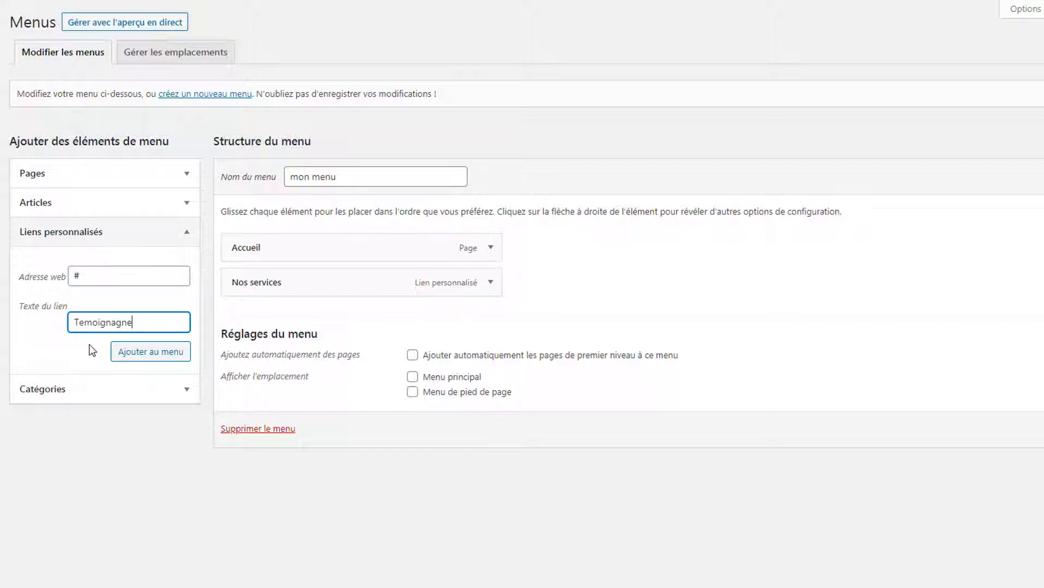
left_click(142, 355)
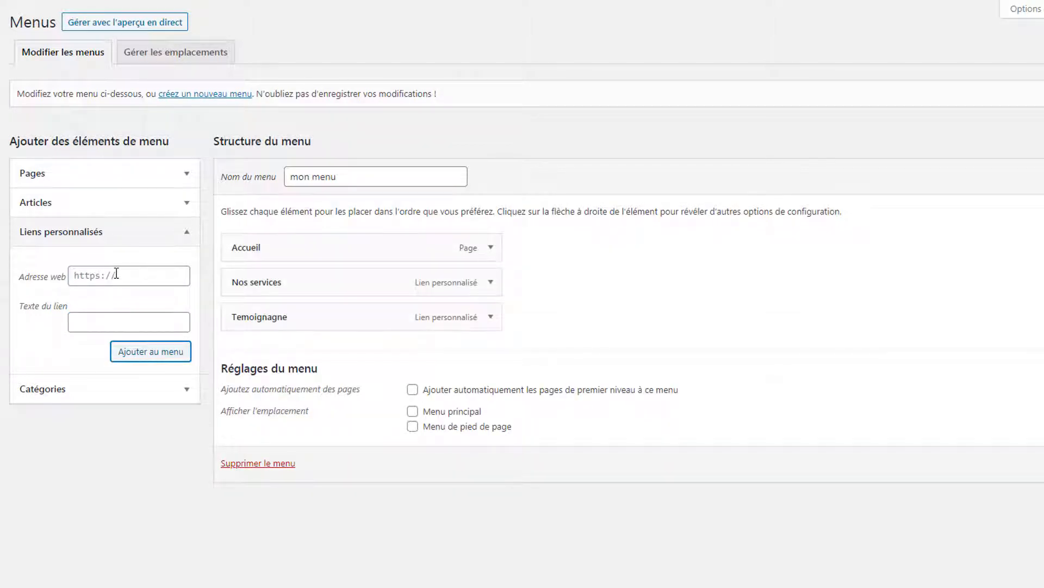
left_click(116, 274)
type("#")
left_click(87, 324)
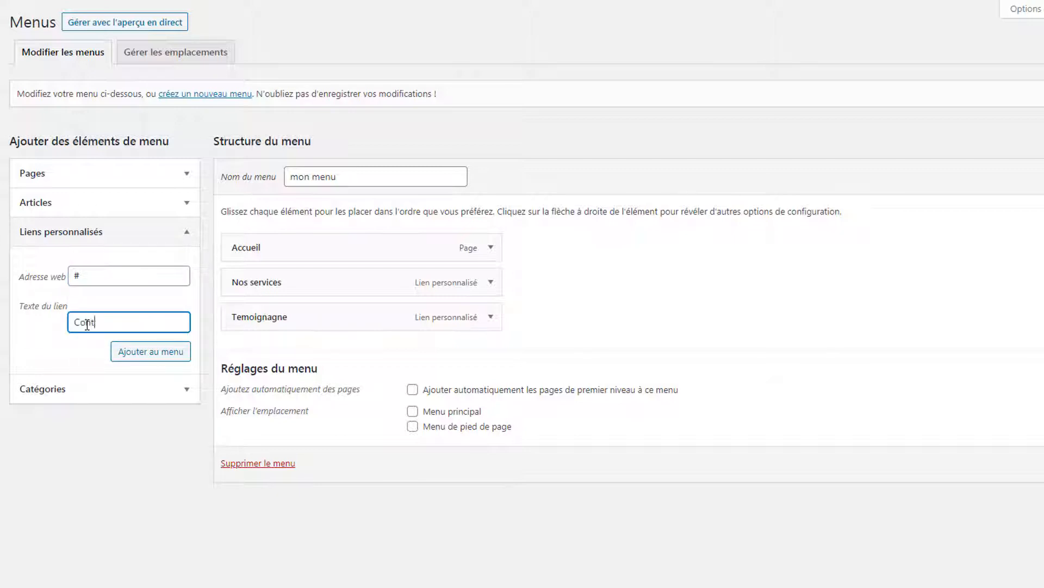
left_click(151, 361)
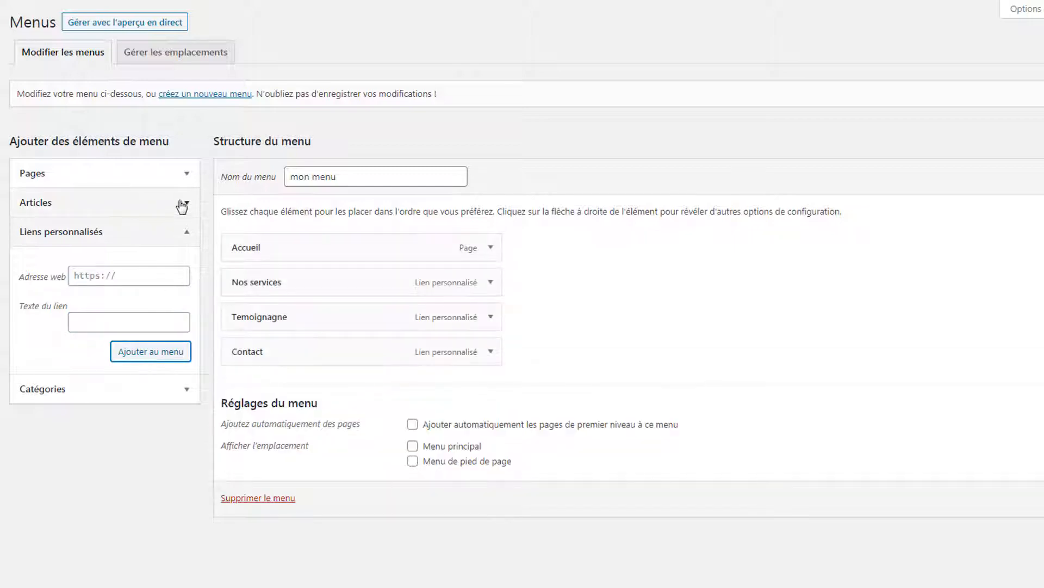
- Add the Prix page, place it above Contact, and save the menu
left_click(187, 184)
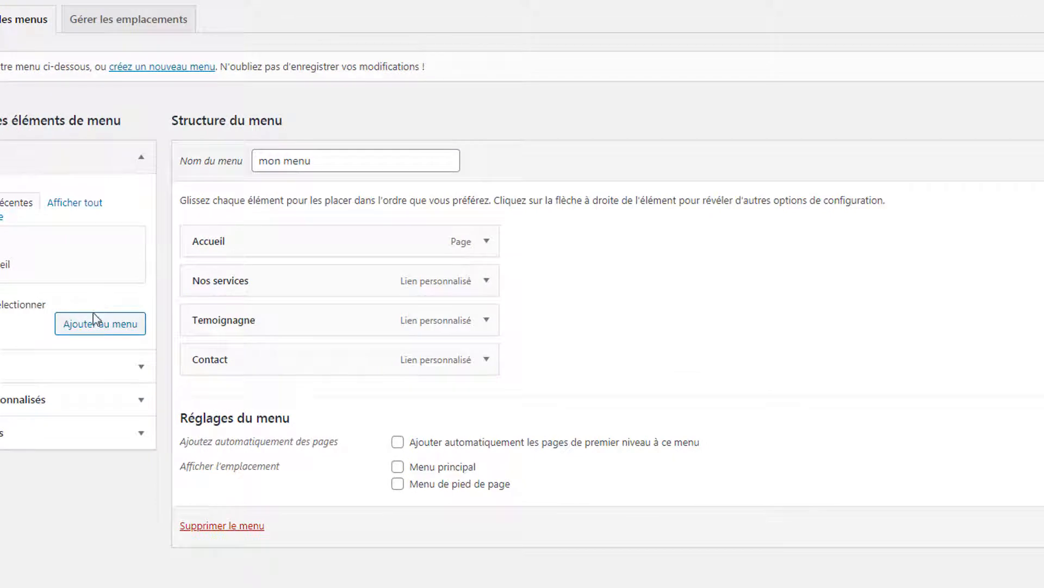
left_click(94, 321)
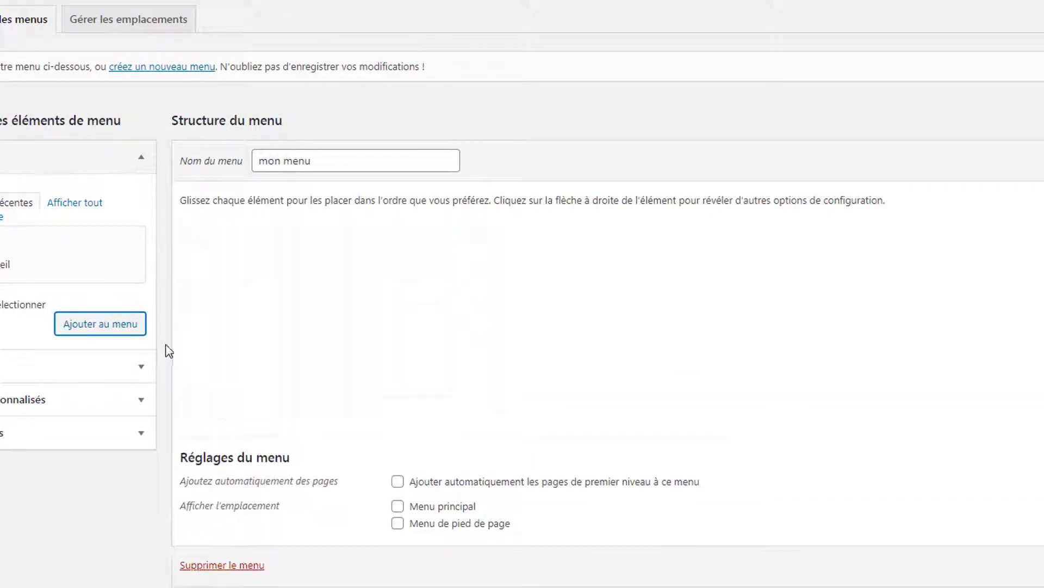
left_click_drag(331, 397, 330, 355)
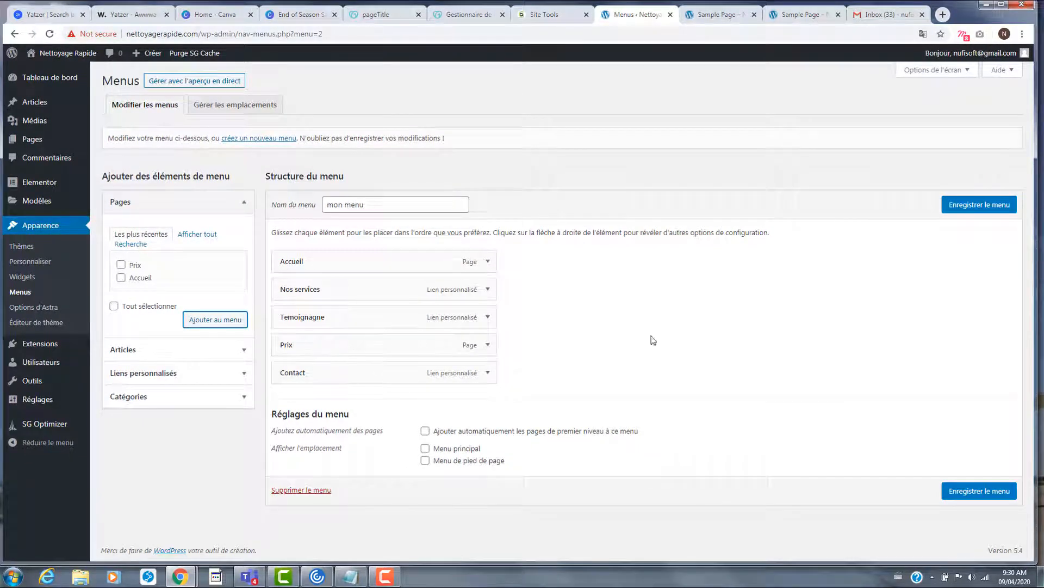
left_click(982, 205)
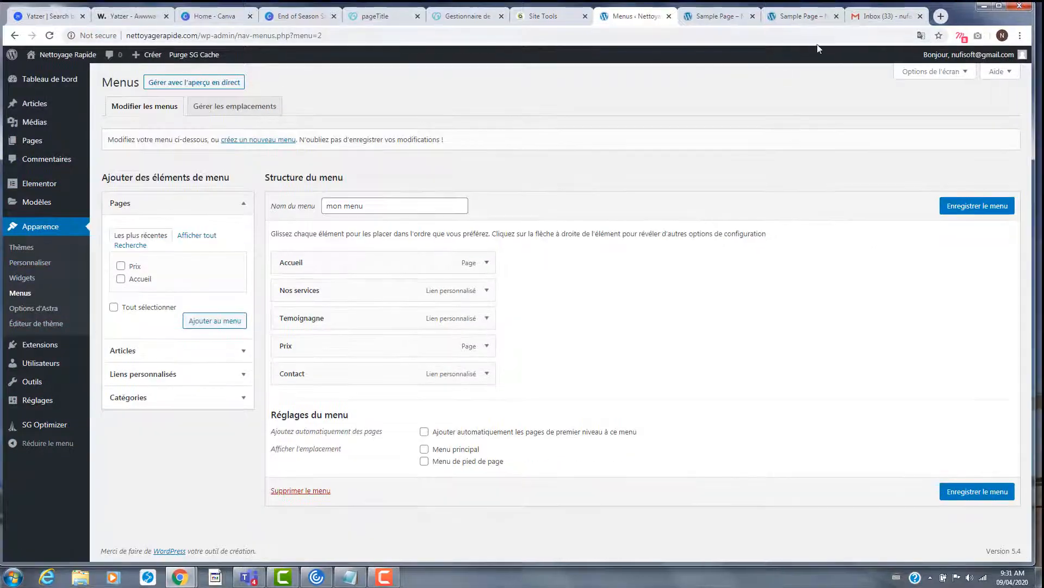
left_click(786, 16)
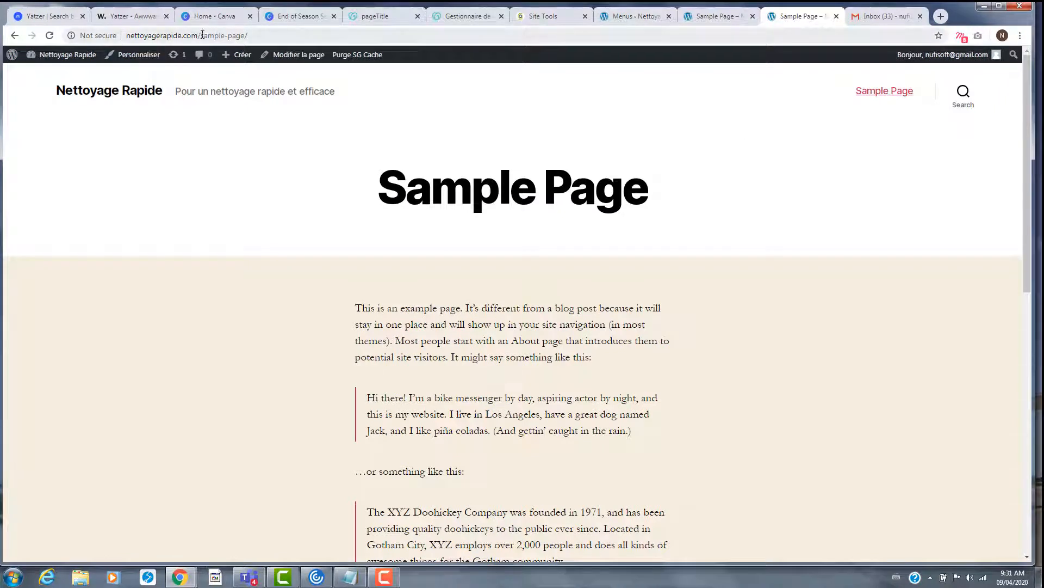
- Load the site's root homepage by trimming the page path from the address, then return to admin
left_click_drag(201, 35, 419, 60)
key("BackSpace")
key("Return")
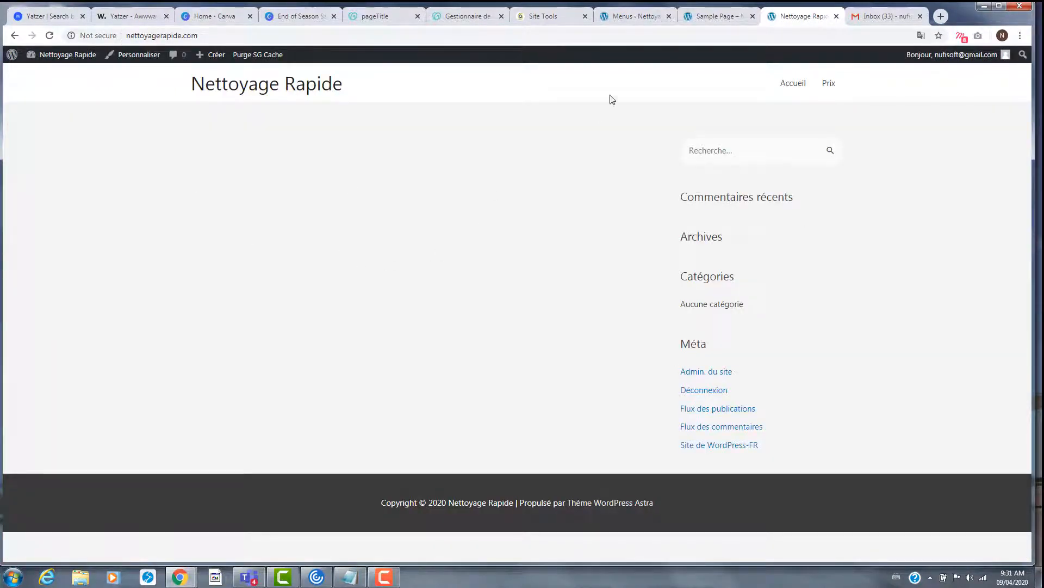
left_click(706, 22)
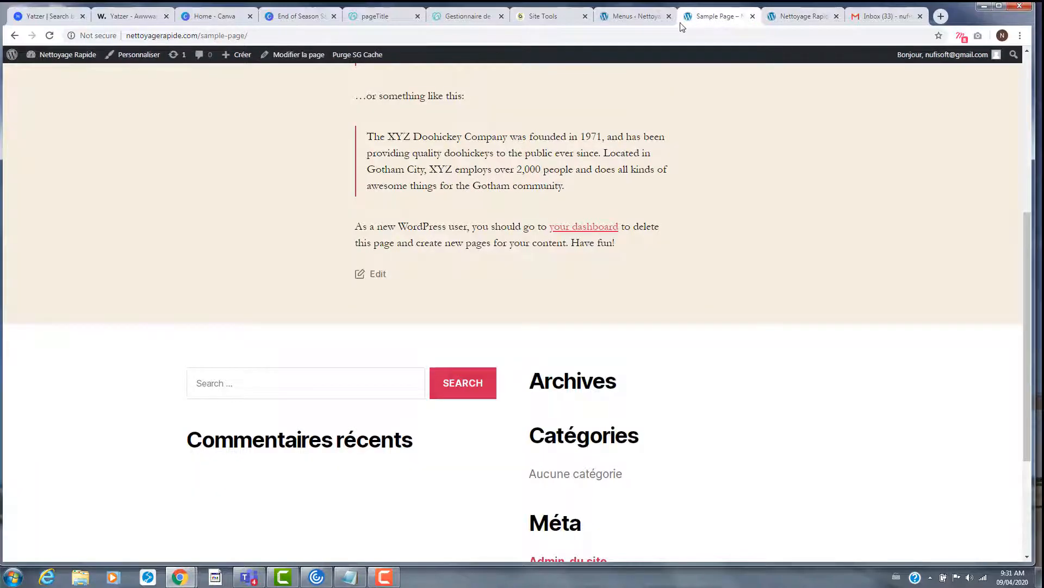
left_click(639, 18)
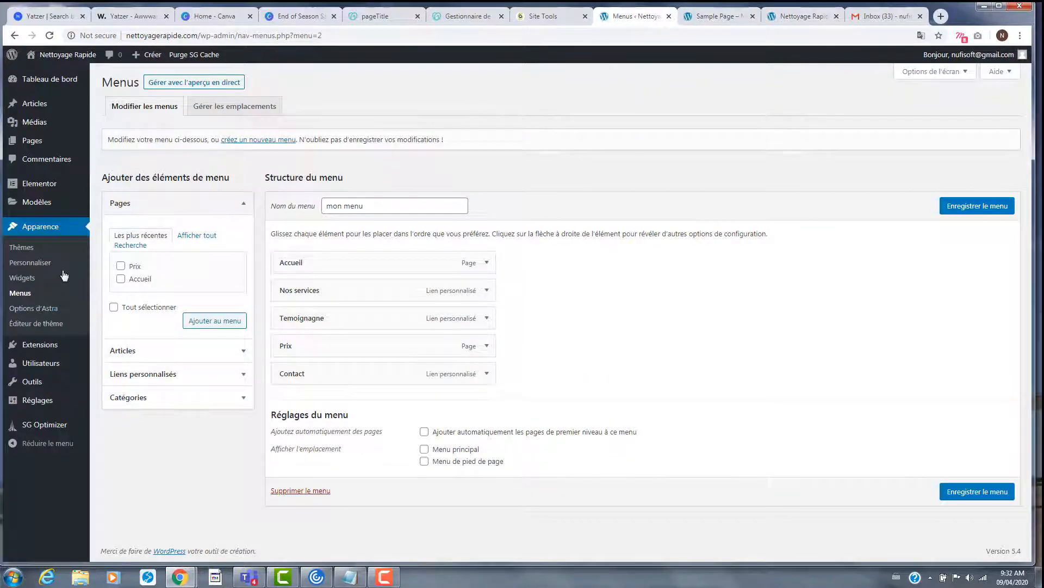
- In the Customizer, set a static homepage showing Accueil and publish it
left_click(37, 264)
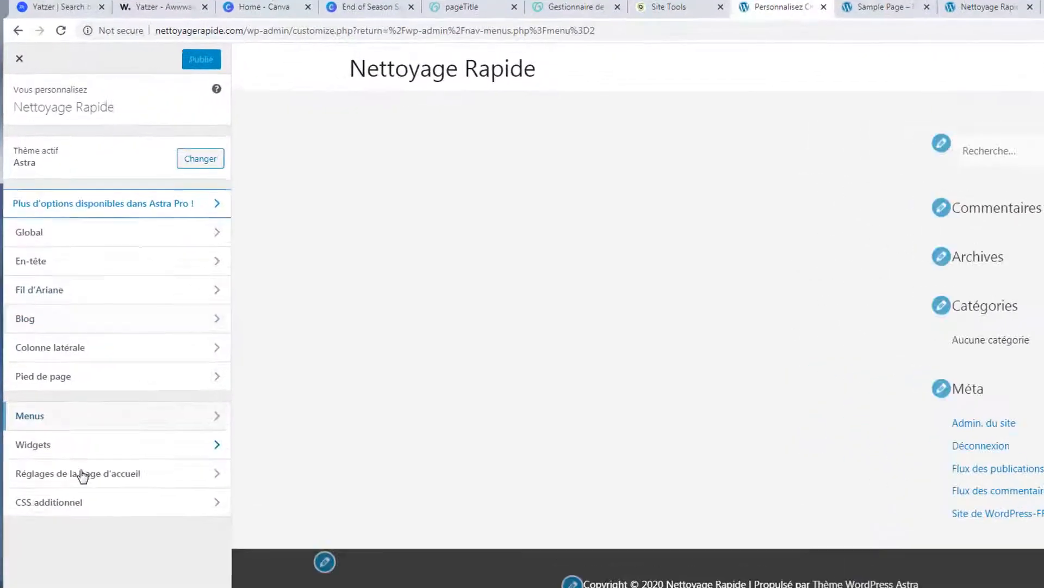
left_click(138, 539)
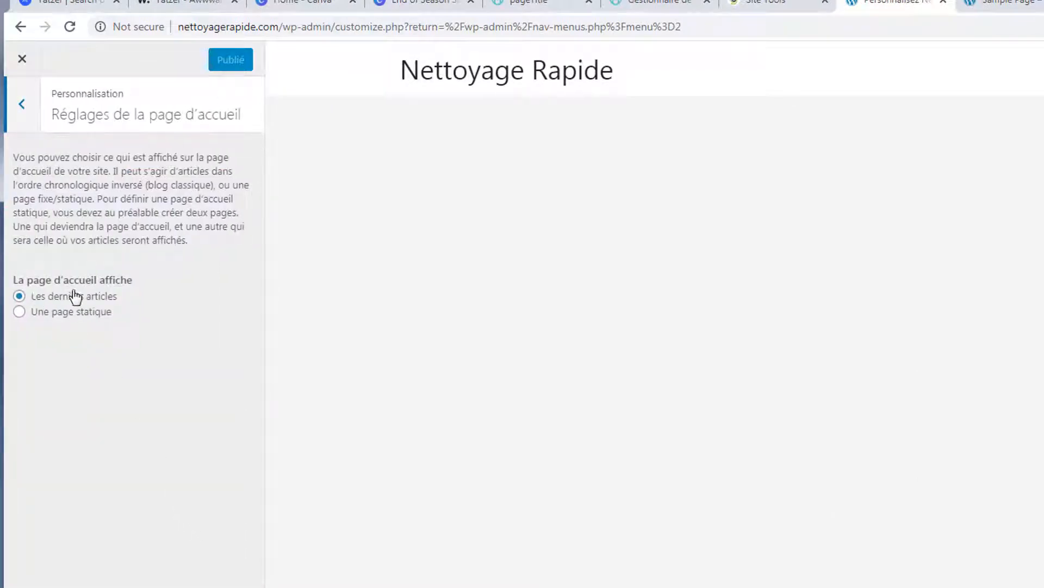
left_click(94, 316)
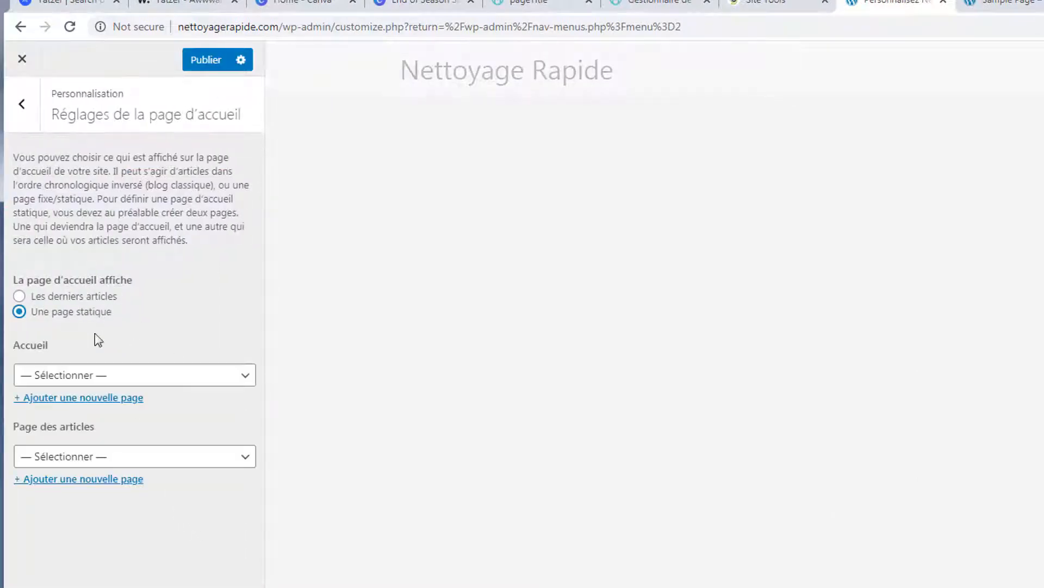
left_click(195, 381)
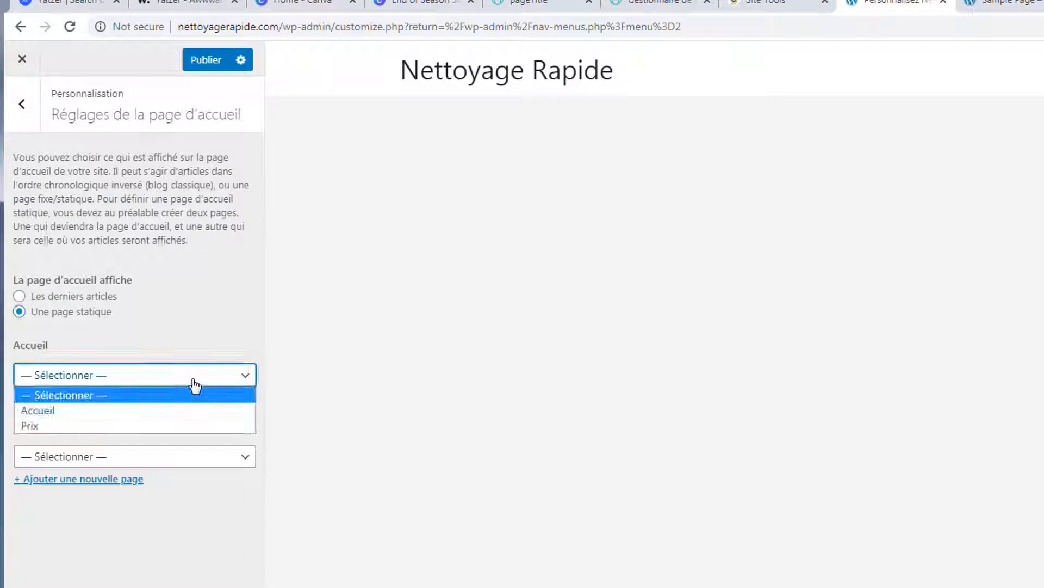
left_click(148, 416)
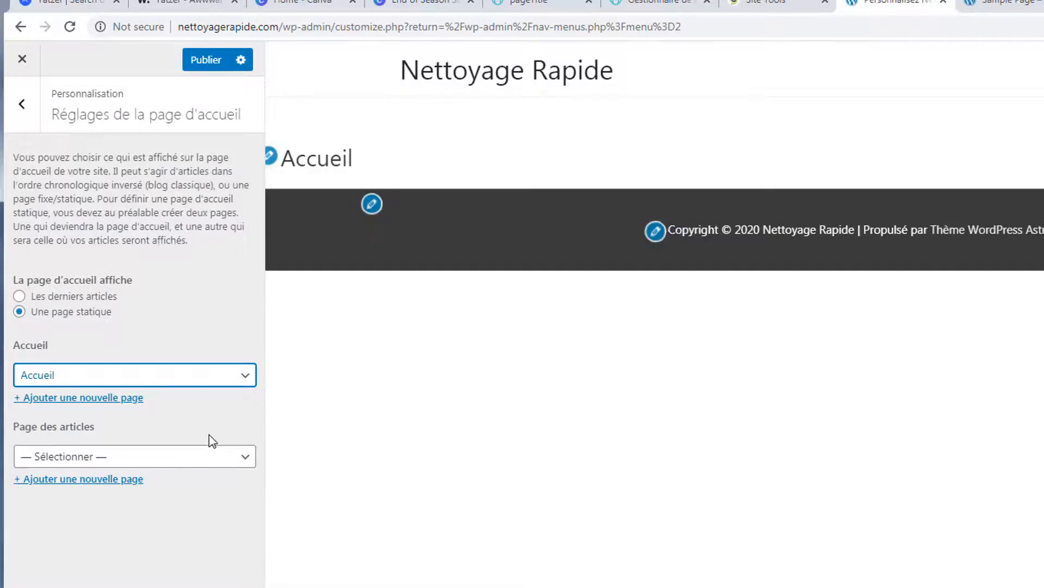
left_click(207, 69)
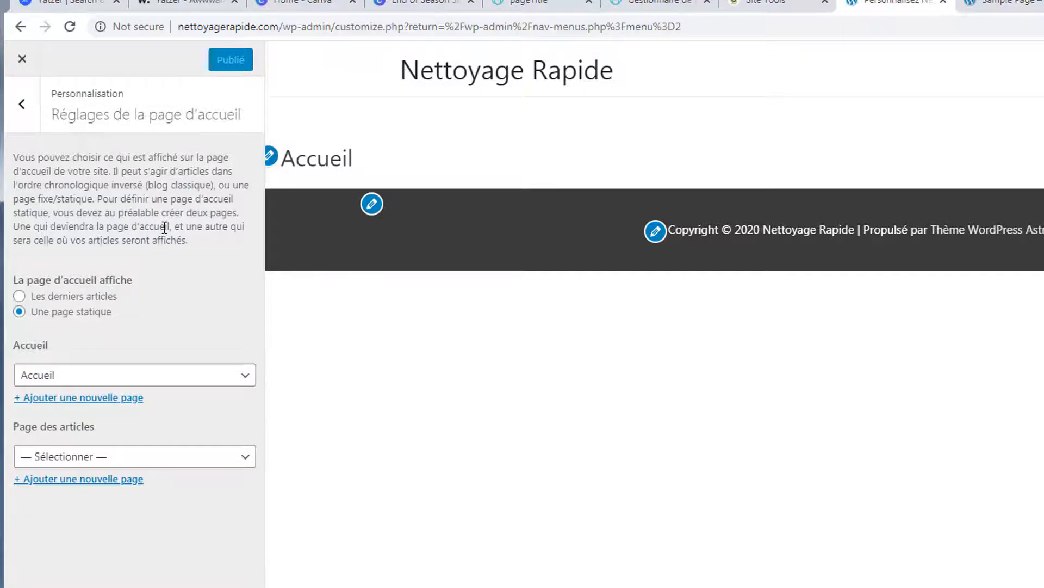
- Reload the live site to confirm Accueil is now the homepage, then return to the Customizer
left_click(783, 18)
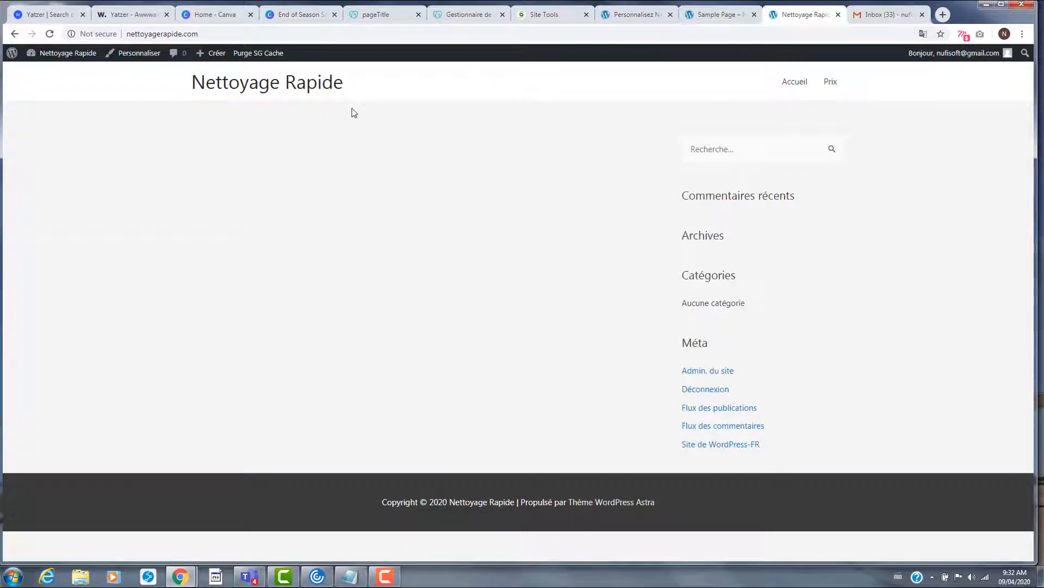
left_click(50, 34)
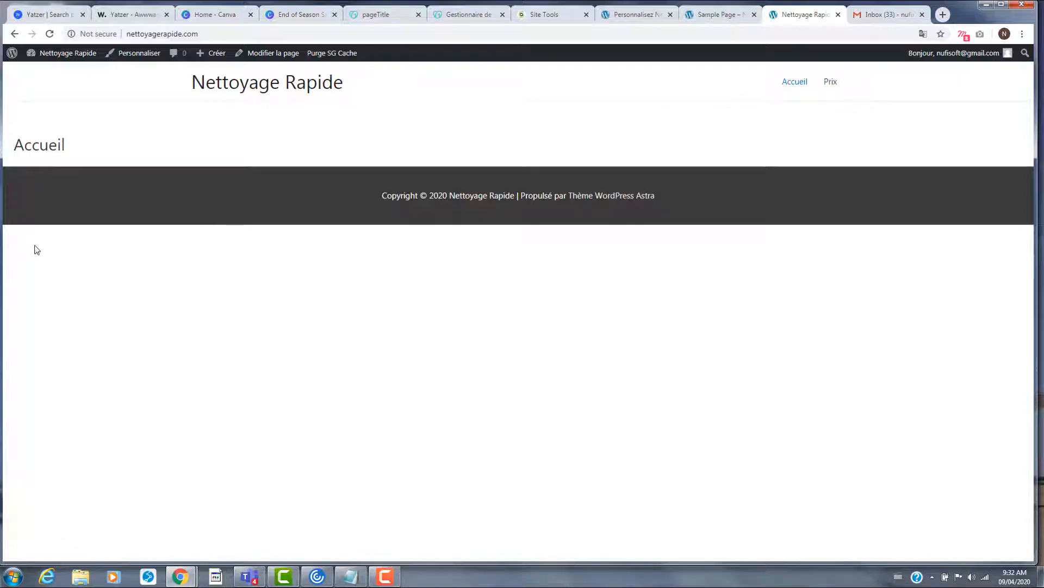
left_click_drag(14, 144, 129, 168)
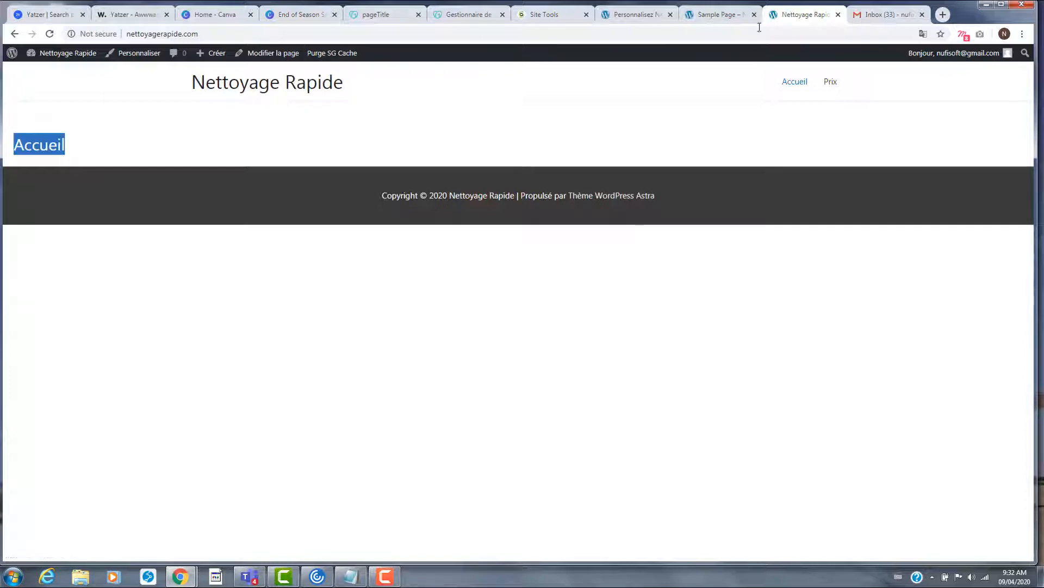
left_click(713, 15)
left_click(633, 18)
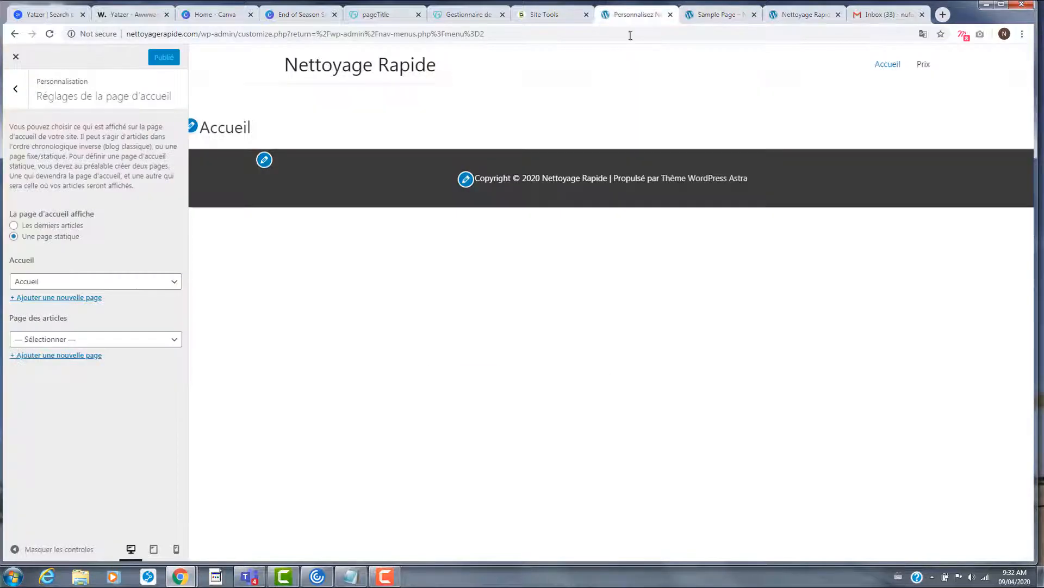
- Tick Menu principal for mon menu, save it, and check the front page's new navigation
left_click(16, 89)
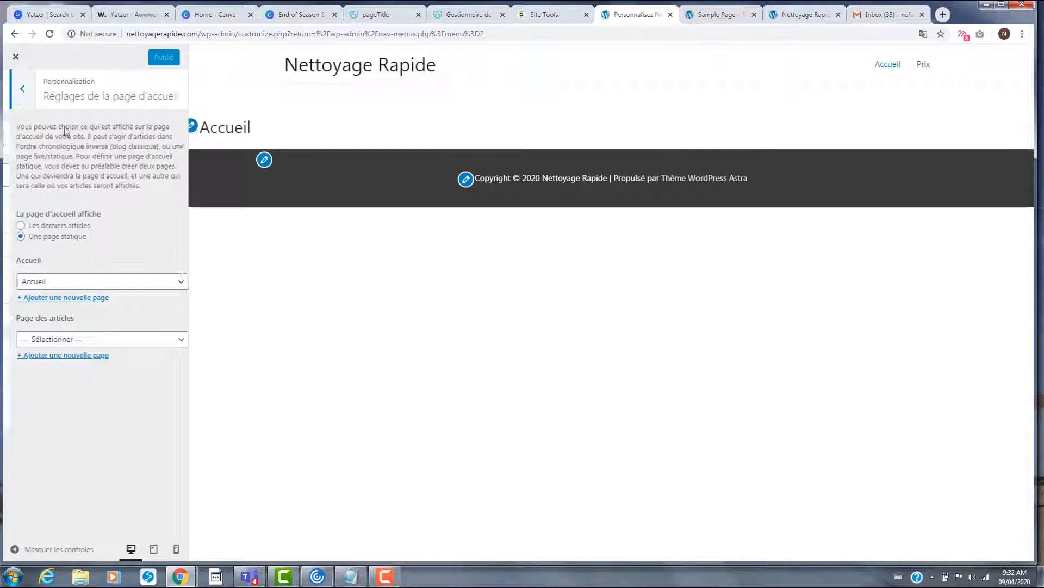
left_click(16, 57)
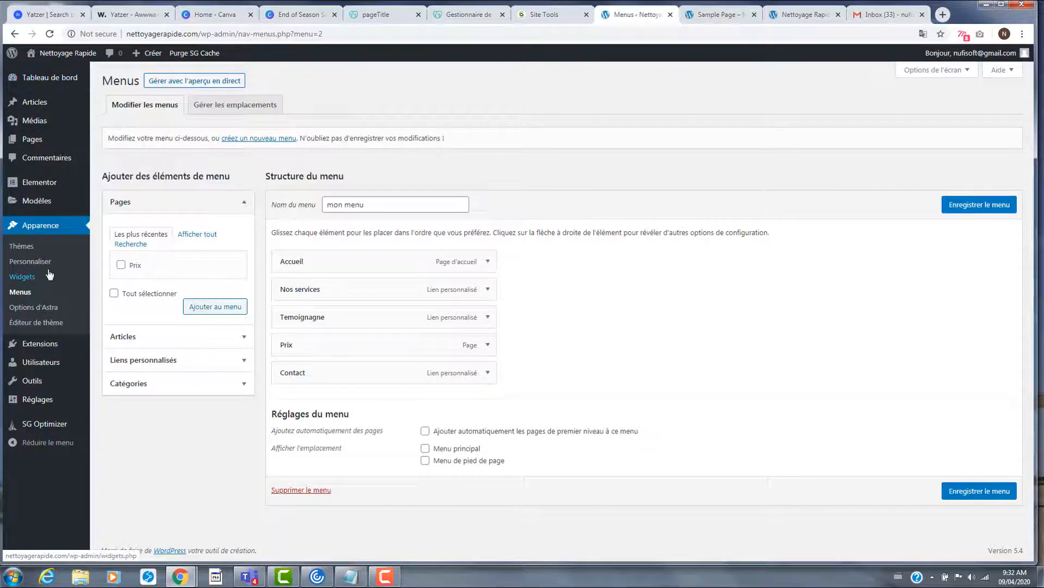
left_click(42, 294)
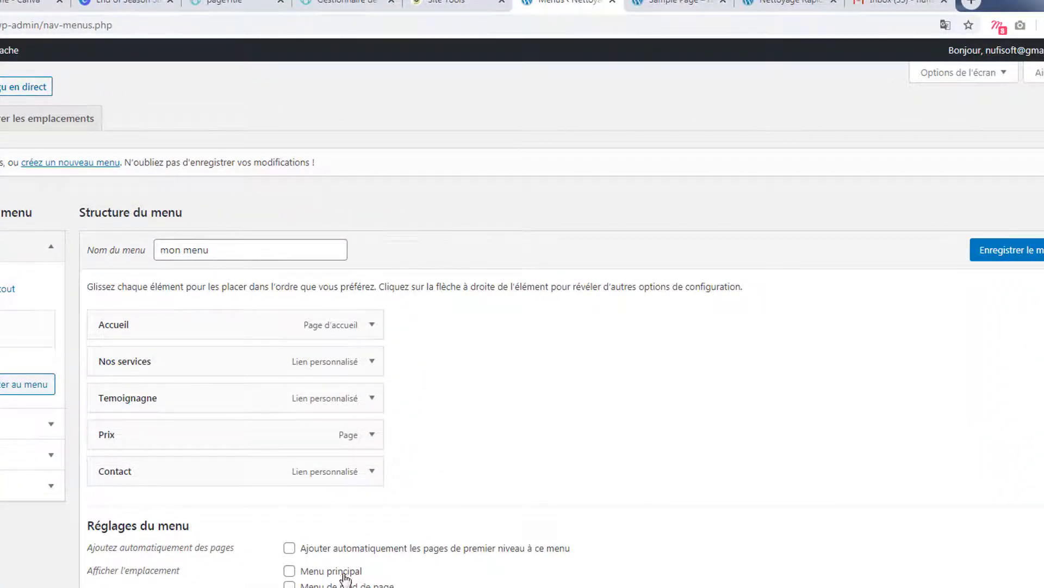
left_click(289, 571)
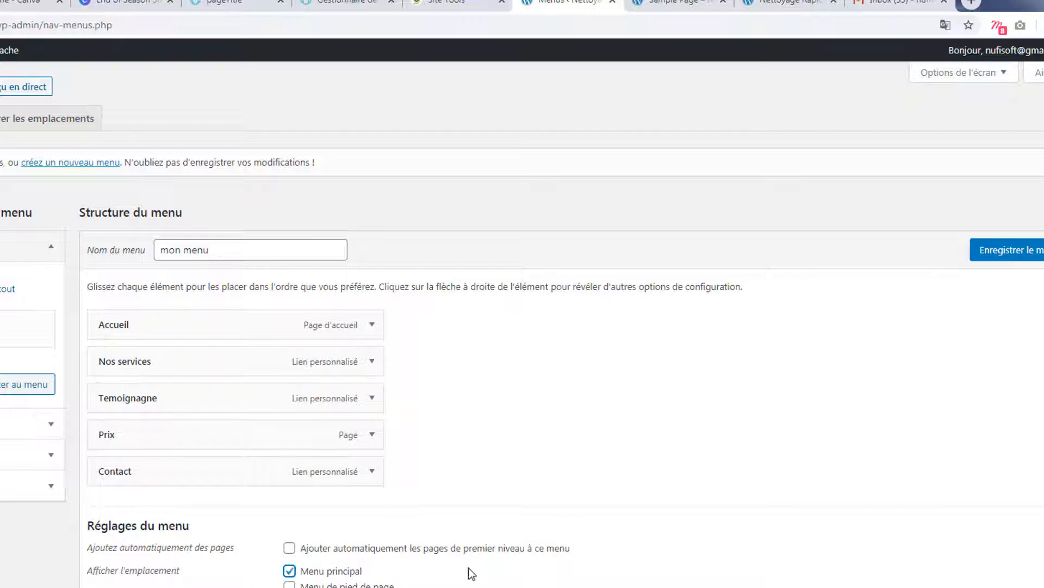
left_click(1010, 264)
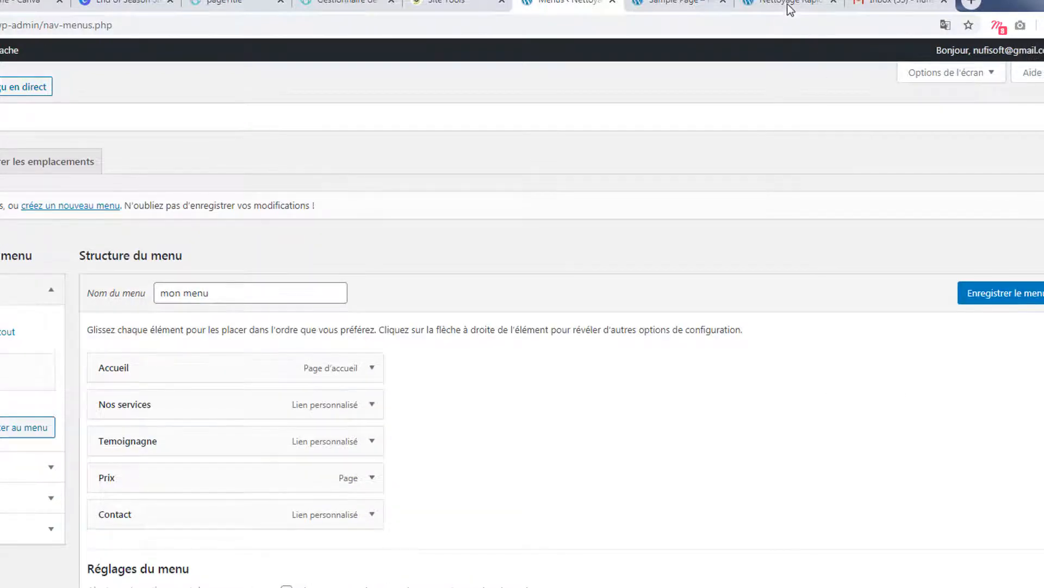
left_click(790, 10)
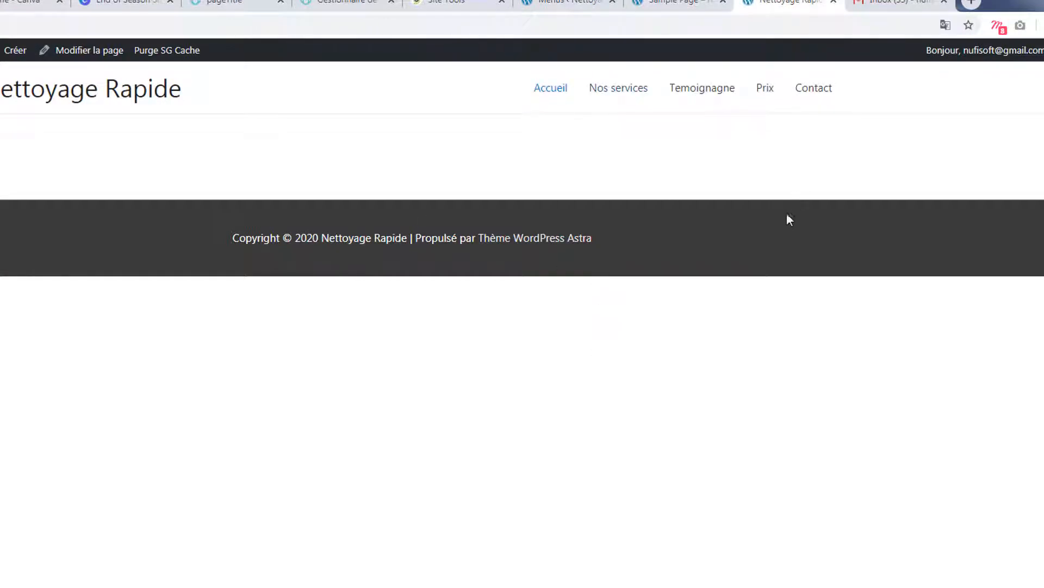
left_click(89, 50)
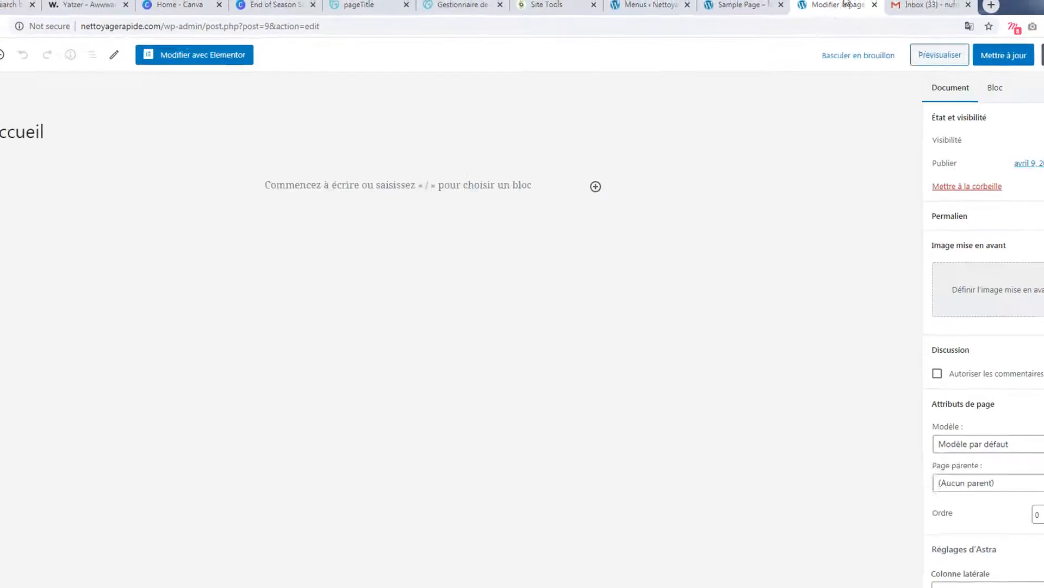
- Preview Accueil in a new tab, then scroll the editor sidebar to Réglages d'Astra
left_click(897, 60)
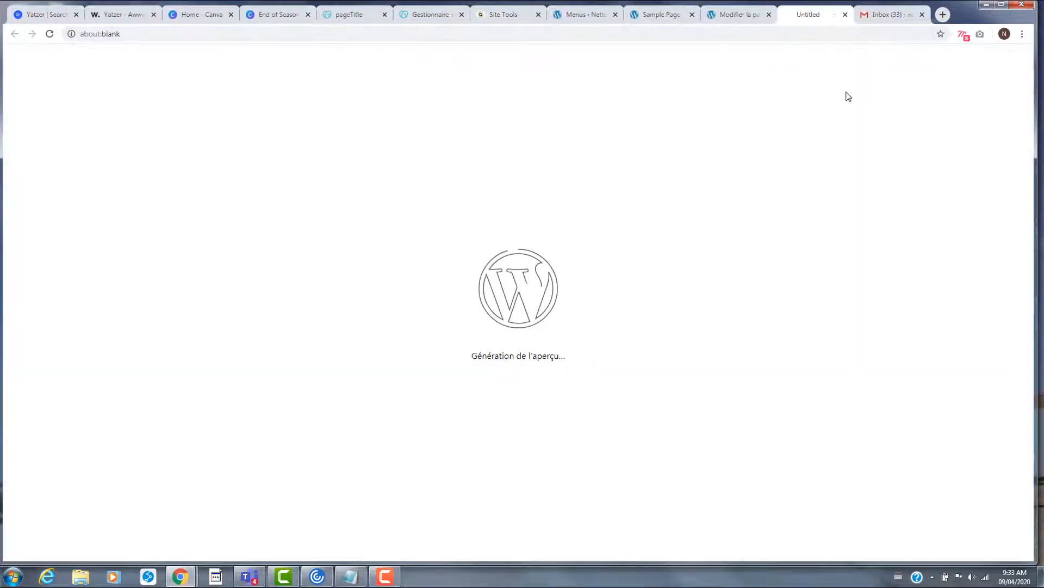
left_click(734, 14)
left_click(807, 16)
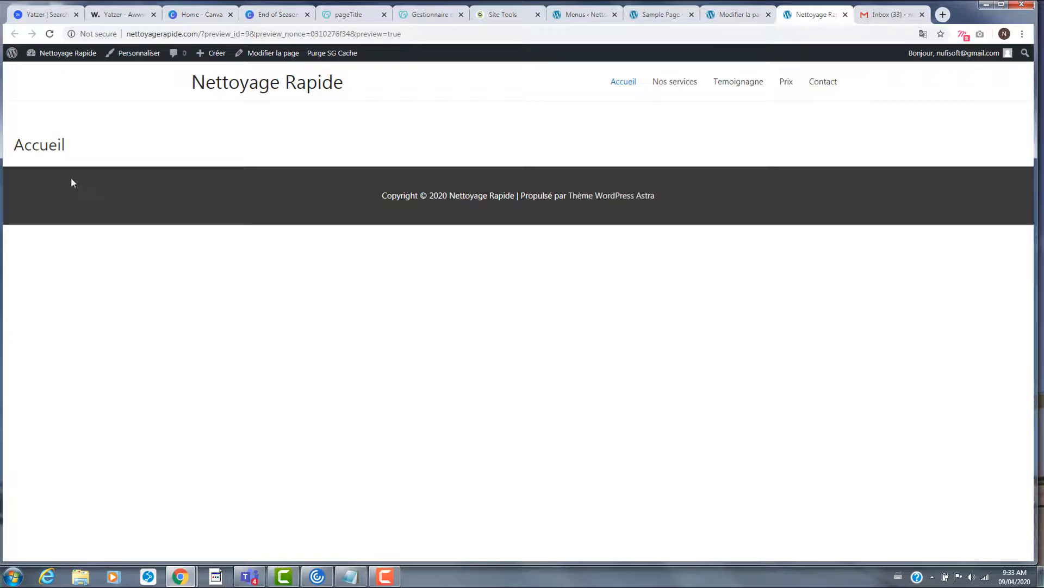
left_click(729, 17)
scroll(978, 429, "down", 3)
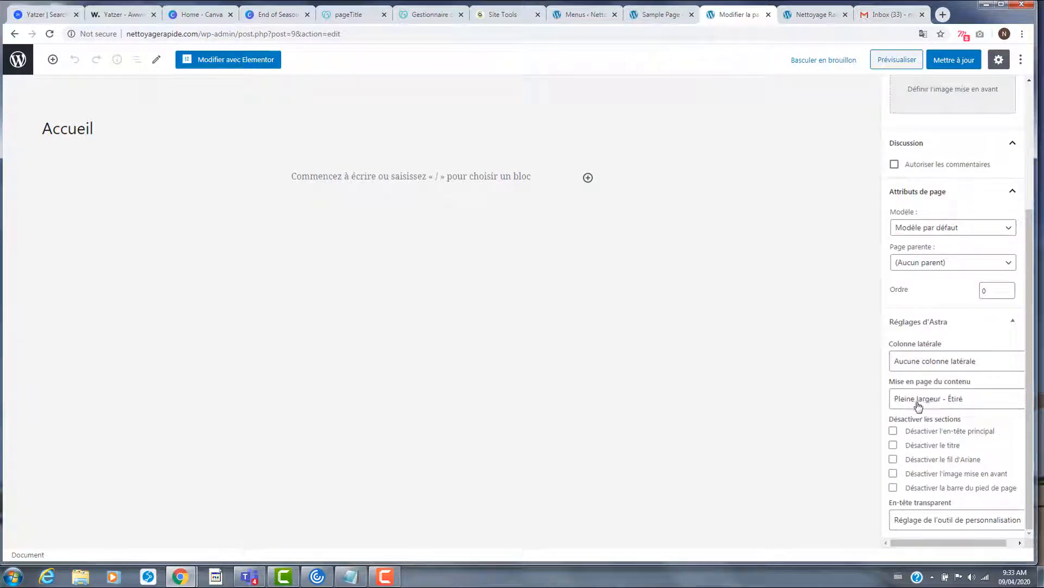
- Set Accueil's content layout to 'Encadré - Tout', update the page and check it in the preview
left_click(960, 405)
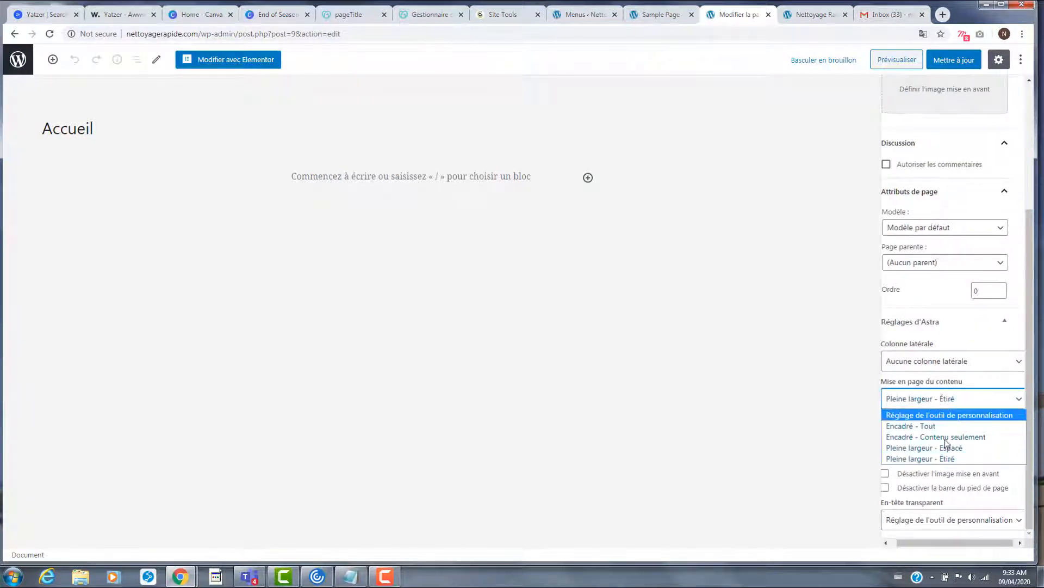
left_click(935, 426)
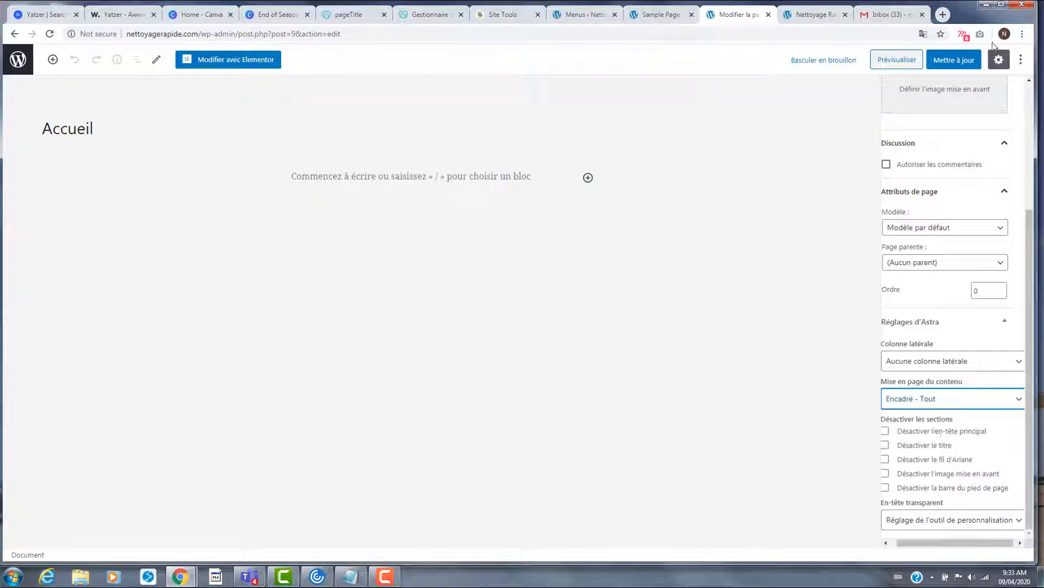
left_click(954, 60)
left_click(813, 15)
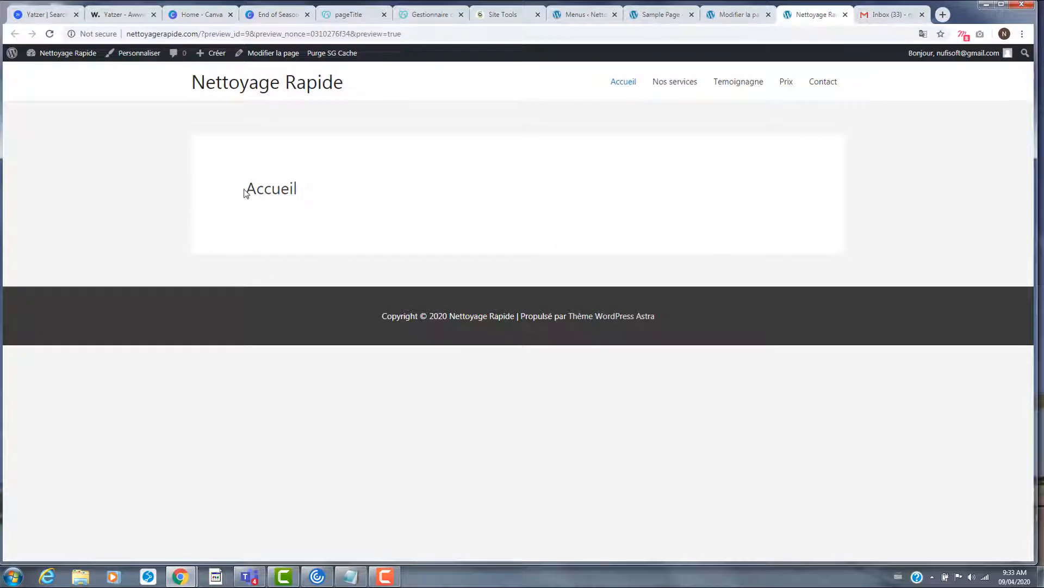
left_click_drag(243, 191, 304, 202)
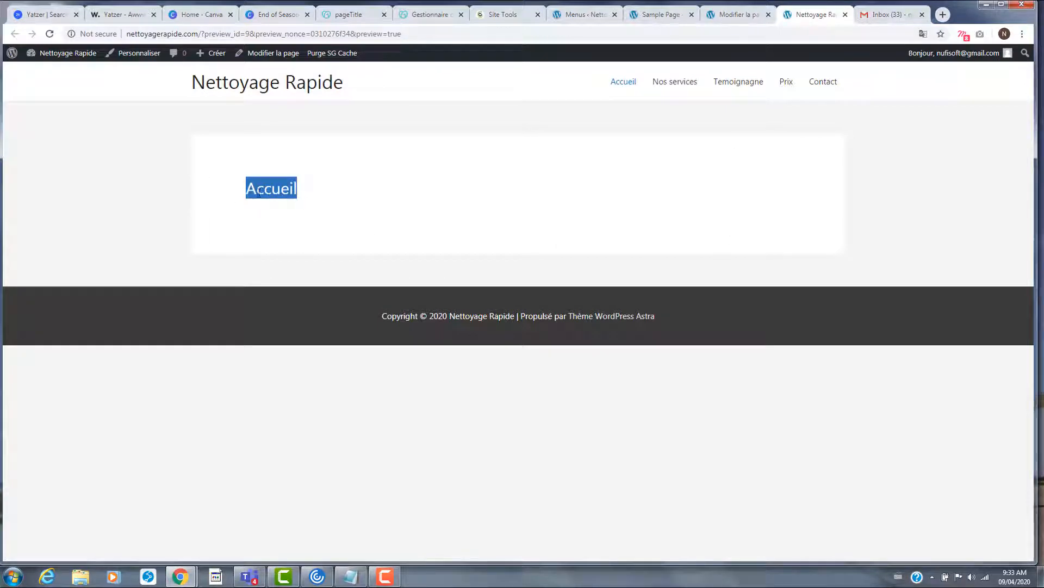
- Check 'Désactiver le titre' on Accueil, update, and reload the preview to confirm the title is gone
left_click(731, 18)
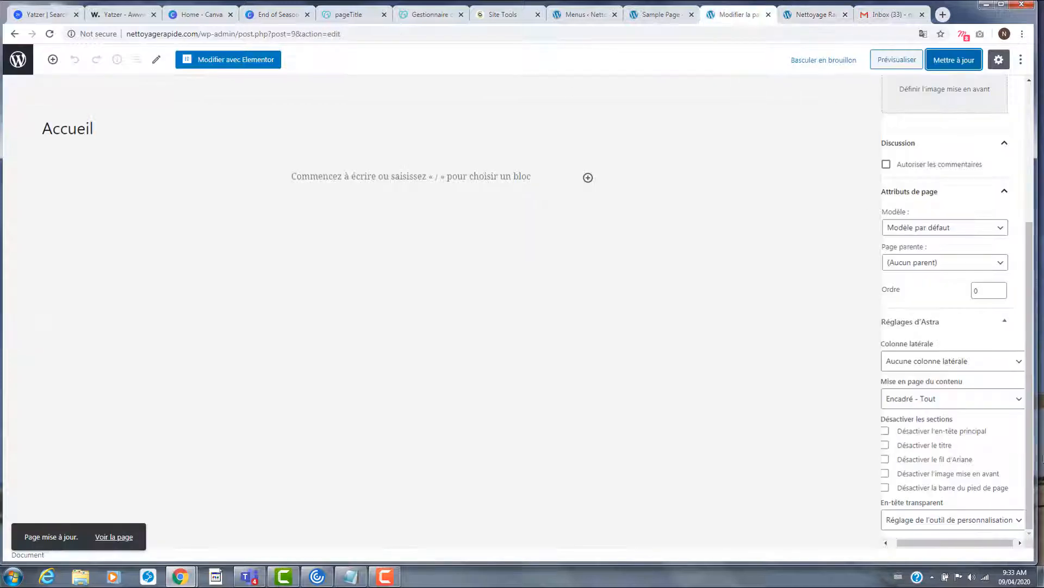
left_click(940, 450)
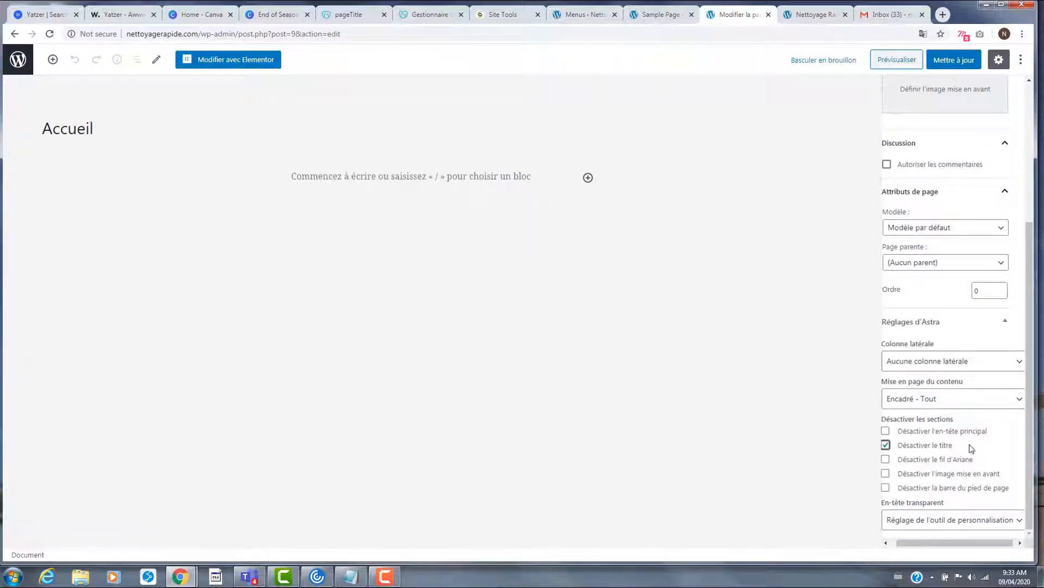
left_click(955, 60)
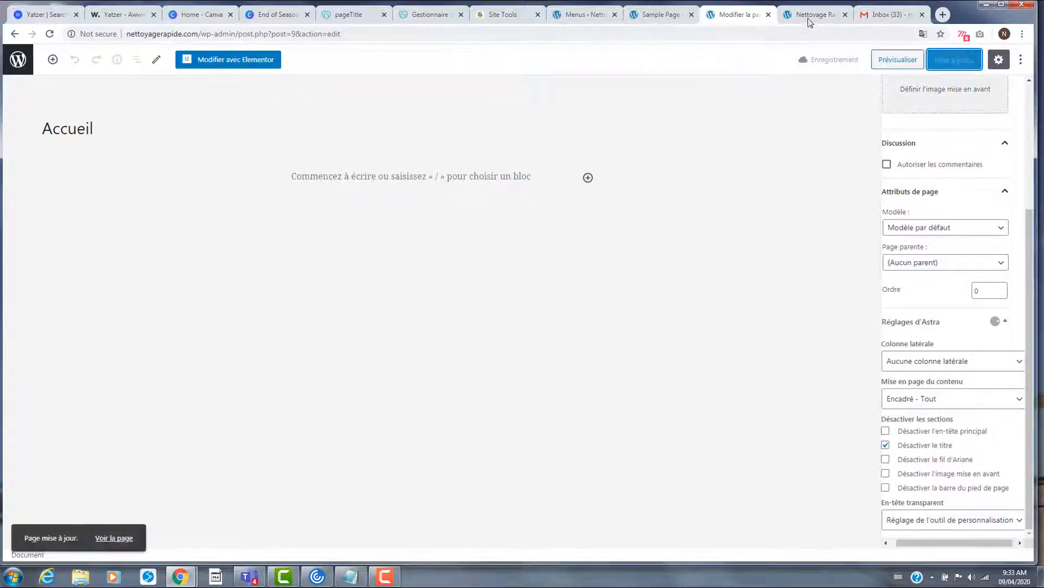
left_click(810, 19)
left_click(50, 34)
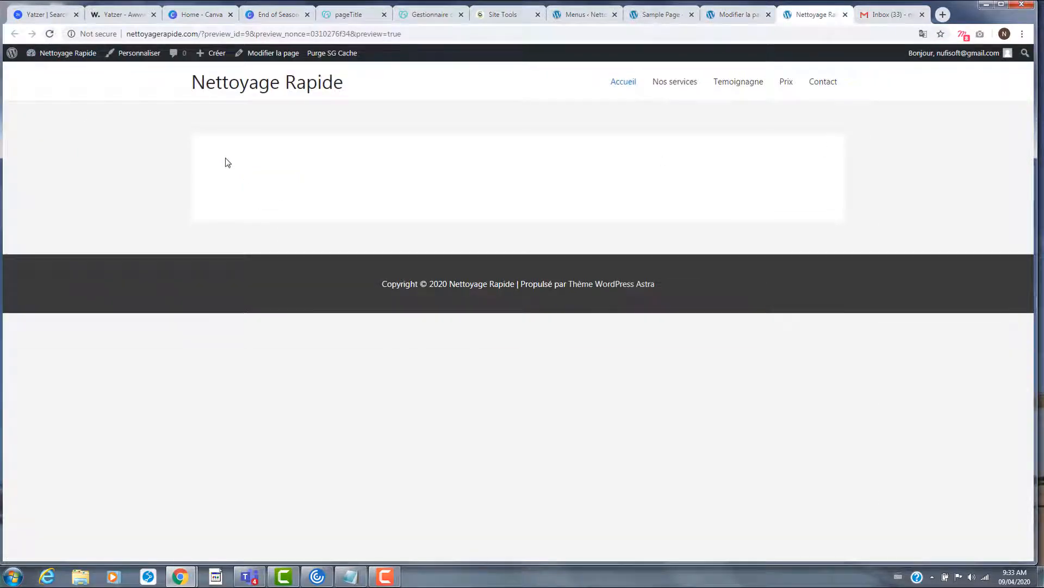
- Move between the page editor, the site preview and the Sample Page tabs
left_click(732, 16)
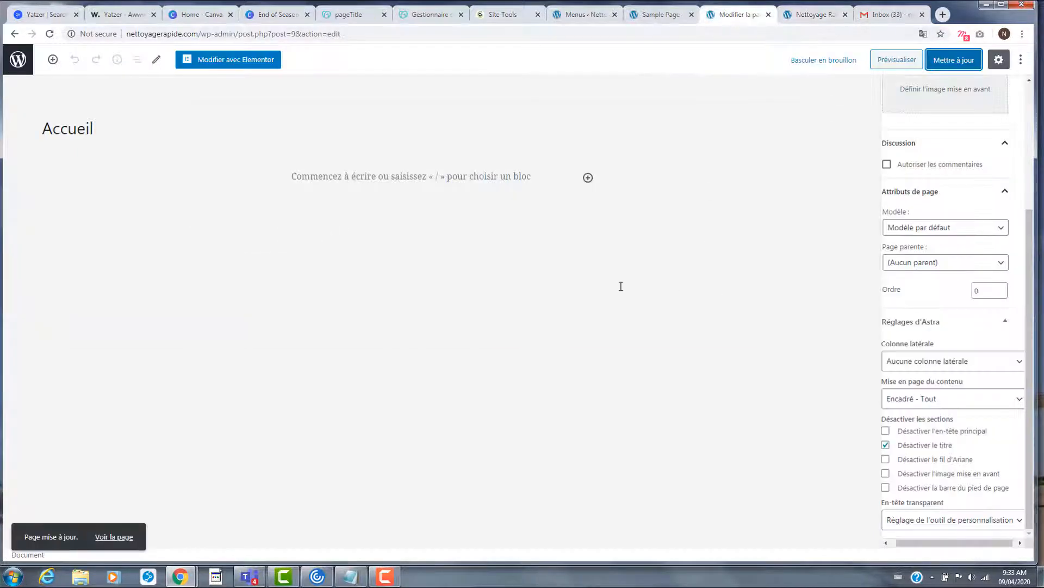
left_click(800, 16)
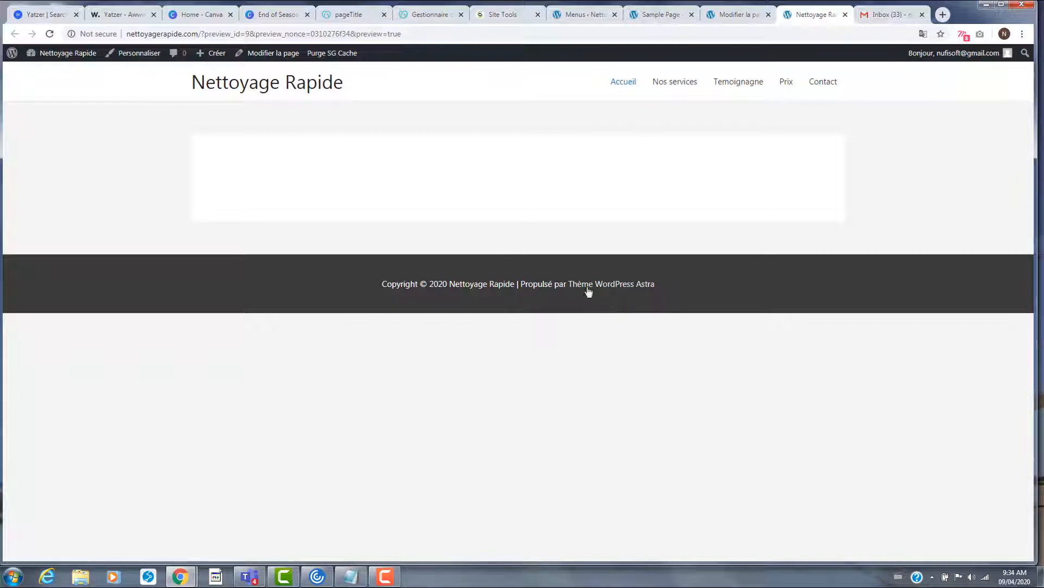
left_click(731, 15)
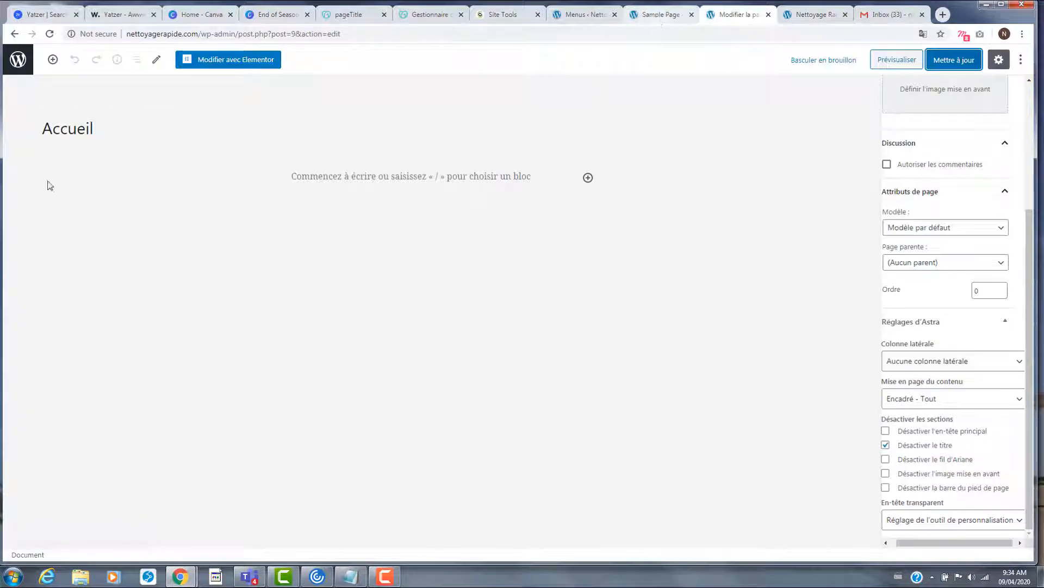
left_click(659, 16)
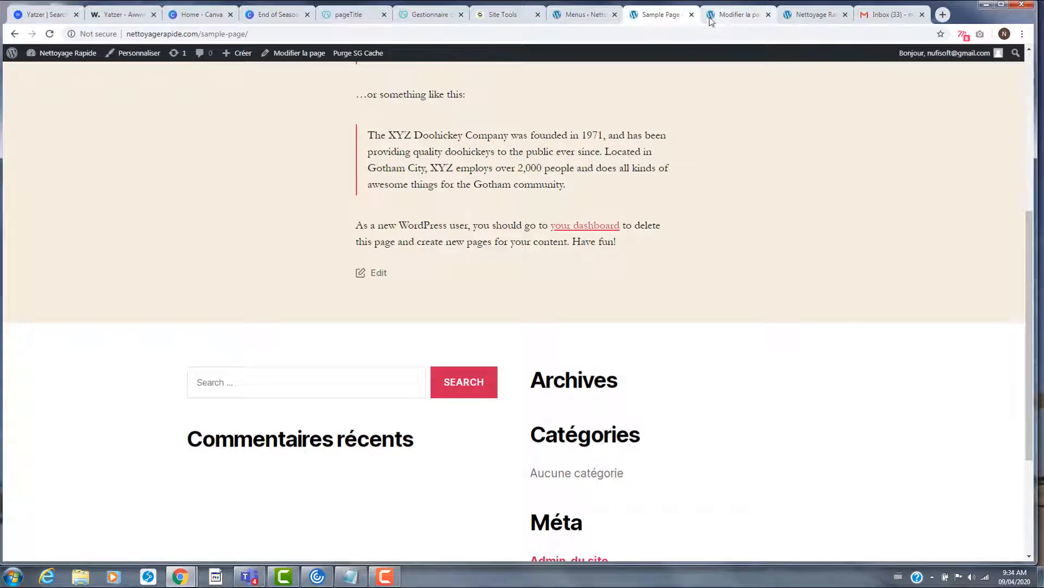
left_click(711, 15)
- Go from the Pages list to the theme Customizer's footer bar options
left_click(18, 59)
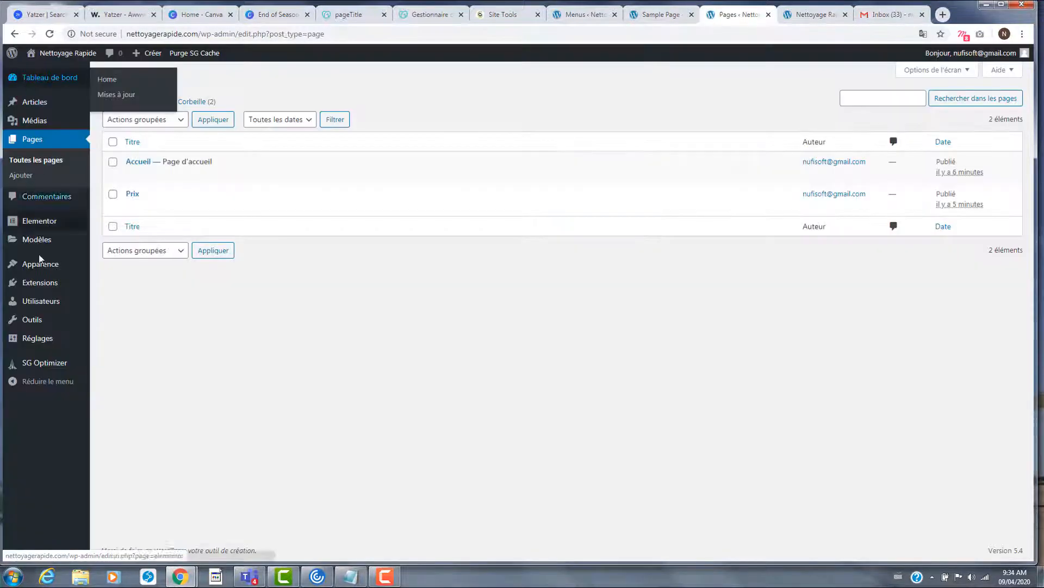
left_click(47, 266)
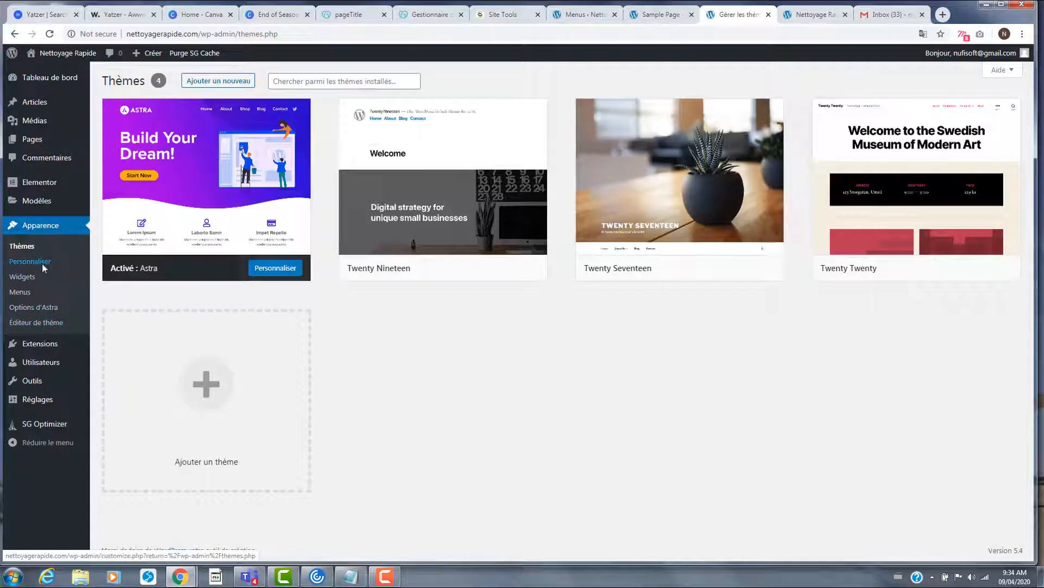
left_click(43, 267)
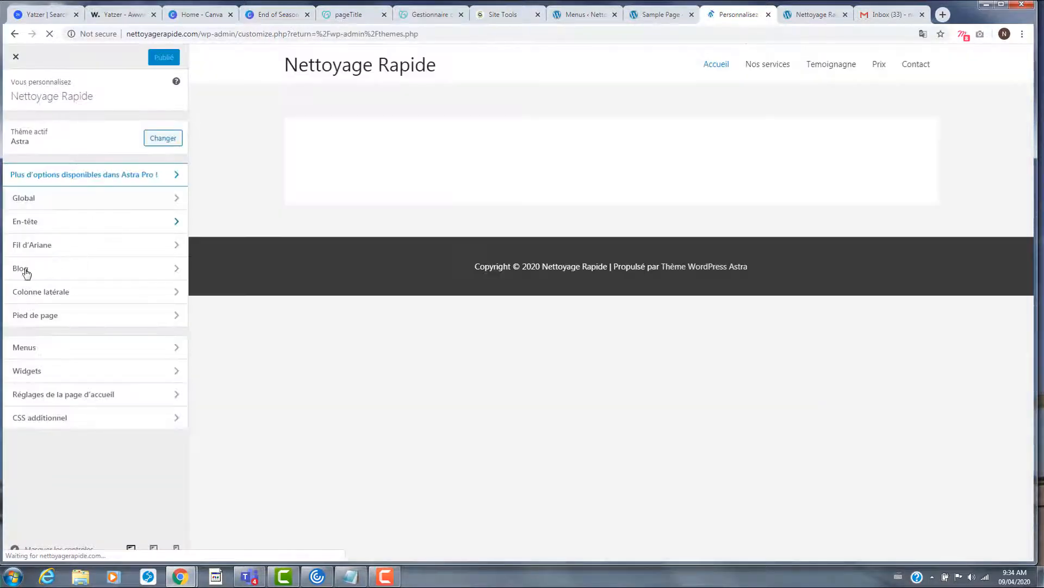
left_click(126, 316)
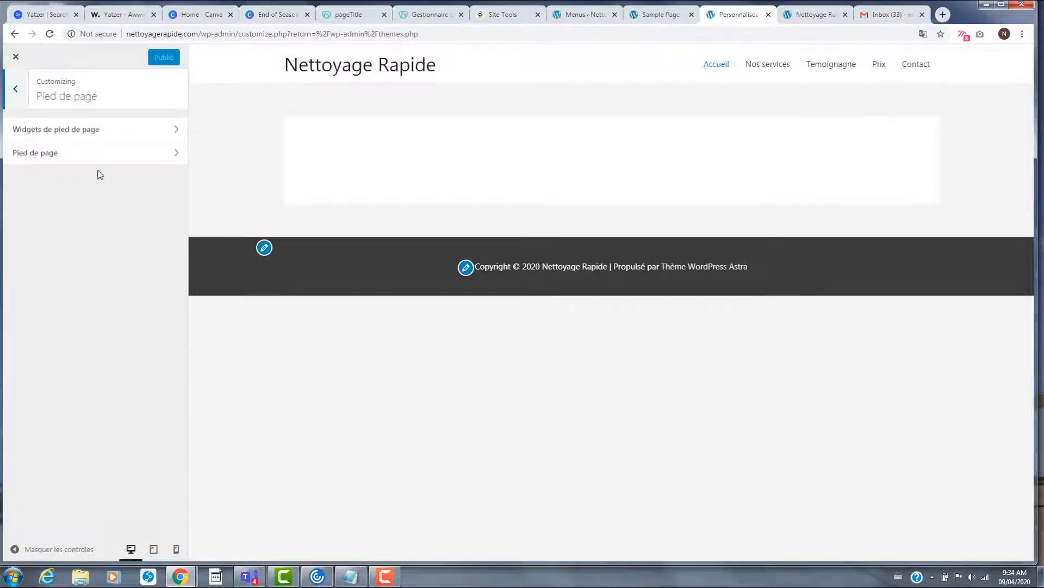
left_click(133, 164)
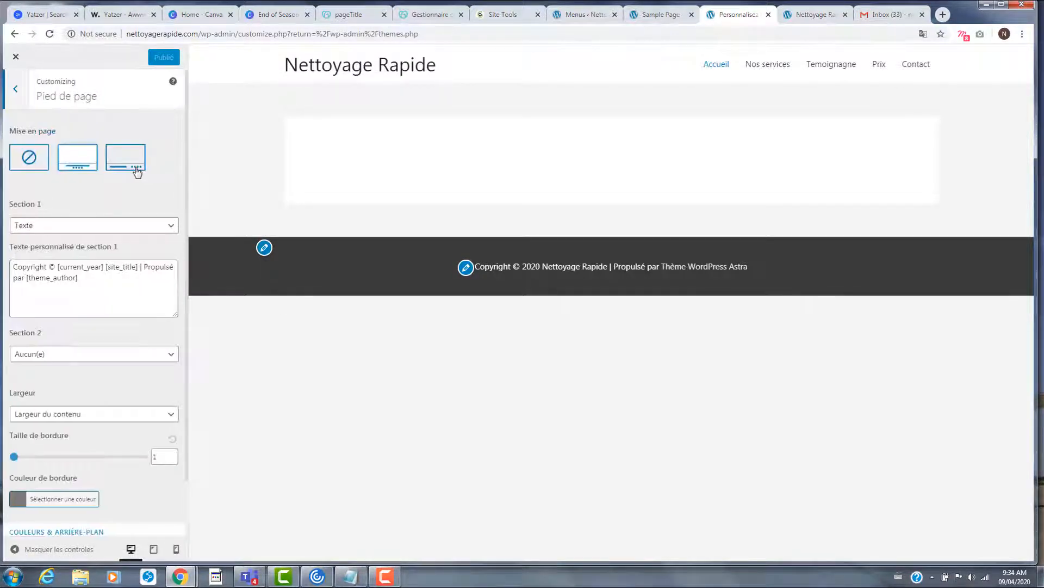
- Replace the [theme_author] footer credit with Nufisoft and publish the change
left_click(82, 284)
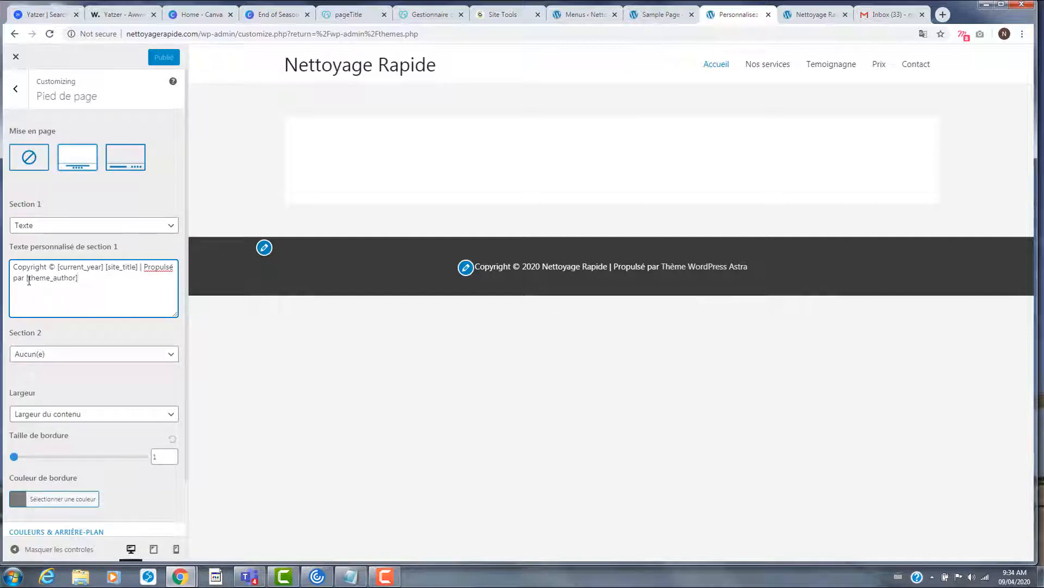
left_click_drag(26, 280, 92, 285)
type("Nufisof")
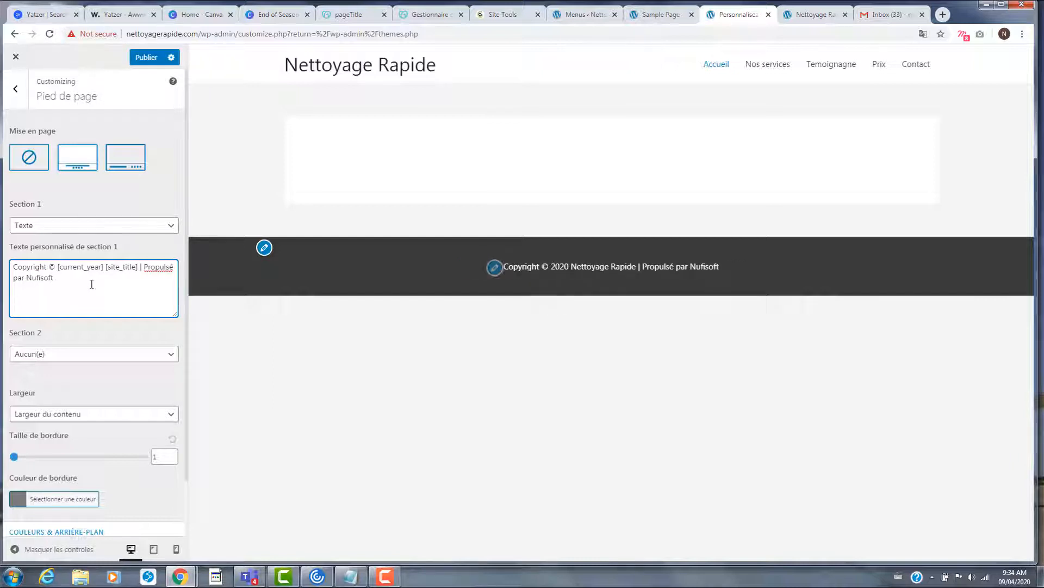
scroll(126, 345, "down", 1)
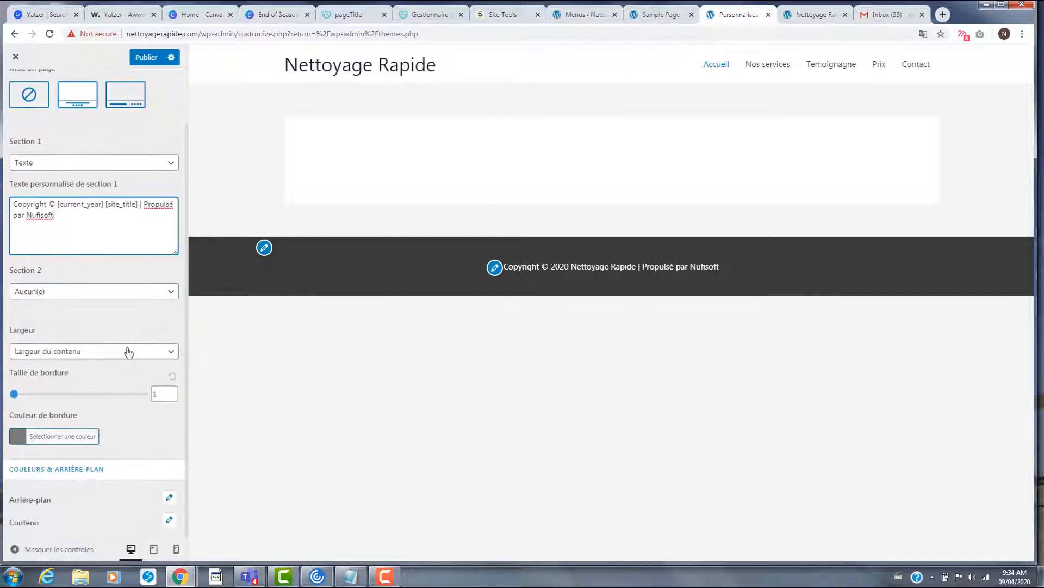
scroll(128, 345, "up", 1)
left_click(143, 60)
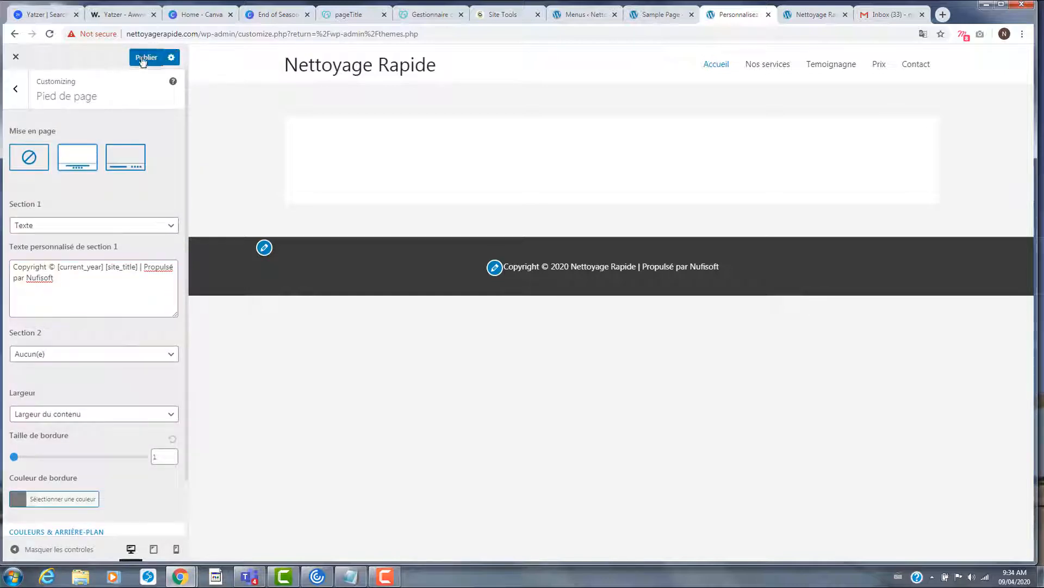
- Reload the live preview to see 'Propulsé par Nufisoft', then exit the Customizer to Thèmes
left_click(806, 16)
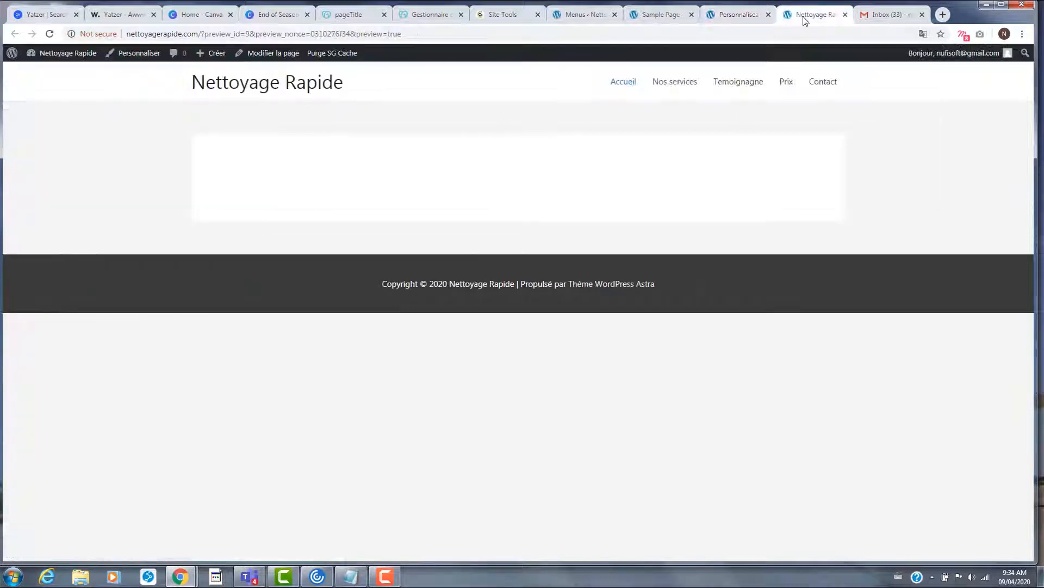
left_click(49, 34)
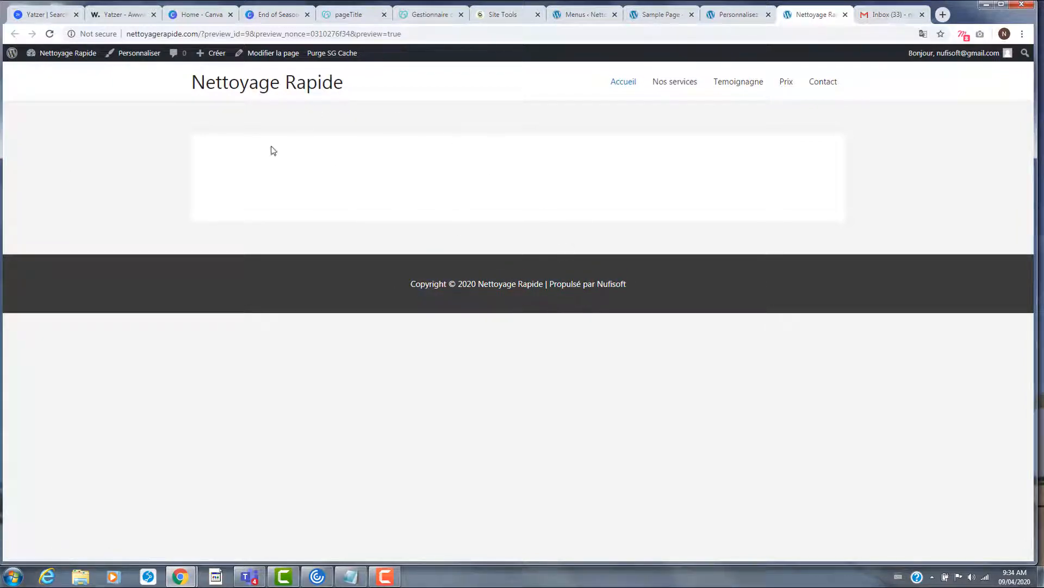
left_click(731, 16)
left_click(15, 57)
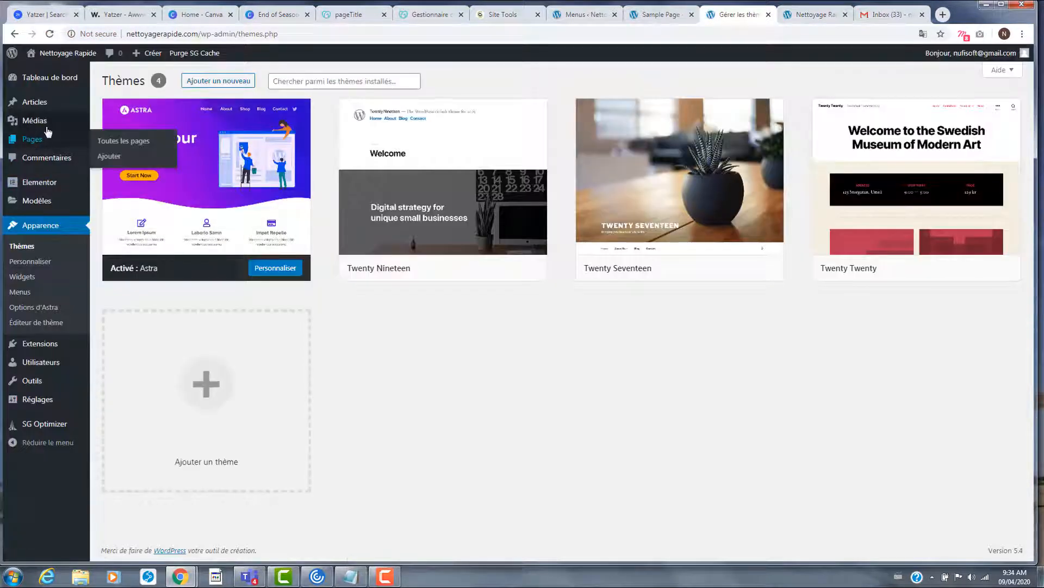
- Open the Accueil page from the Pages list in the Elementor builder
left_click(45, 143)
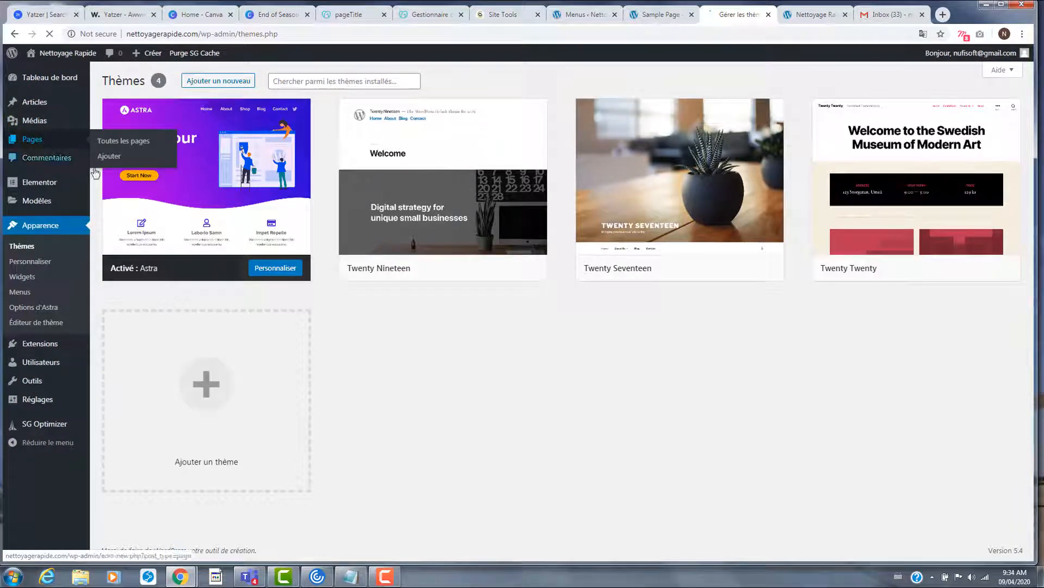
mouse_move(140, 170)
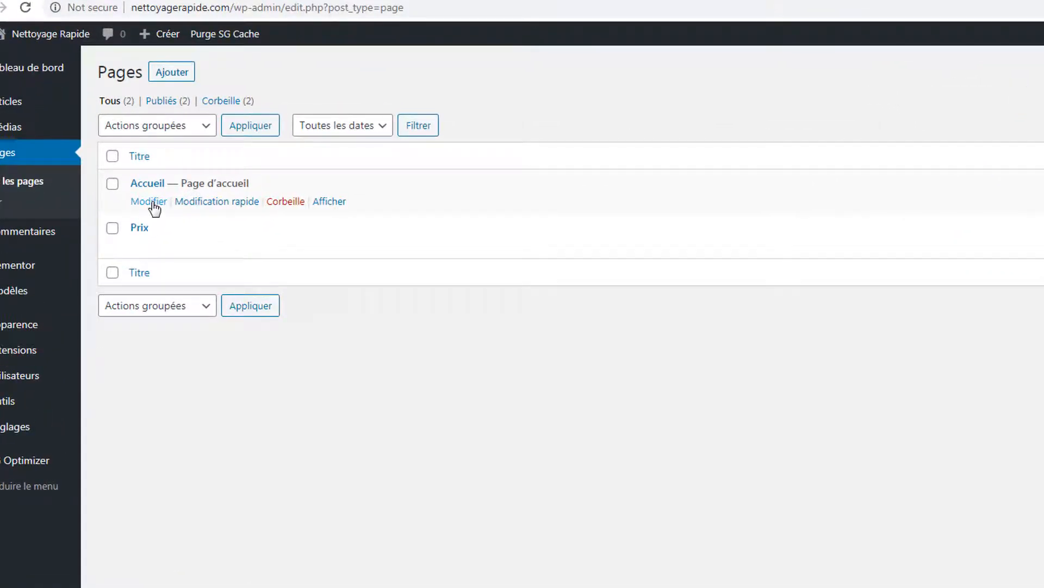
left_click(154, 202)
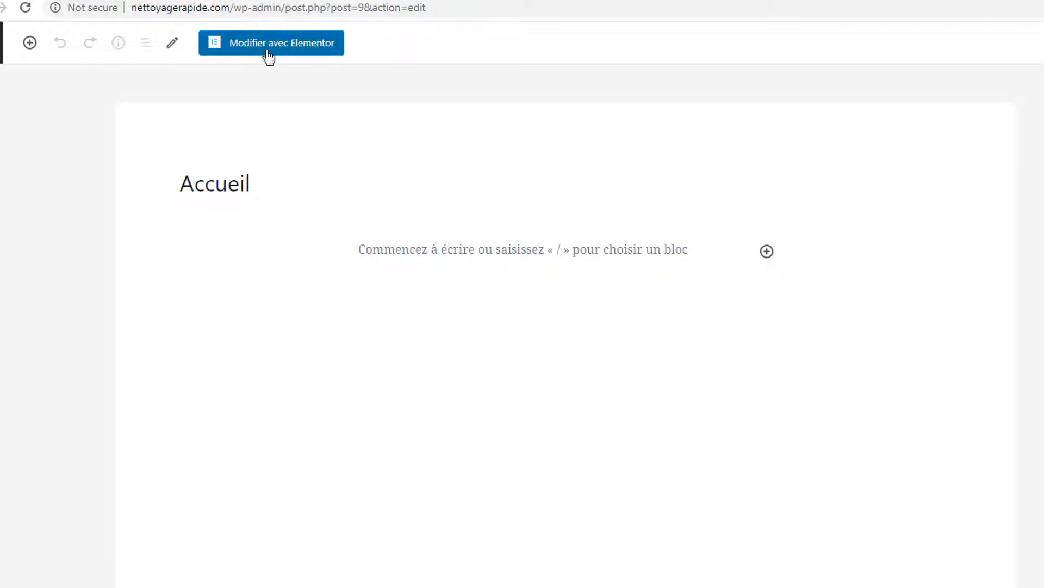
left_click(266, 51)
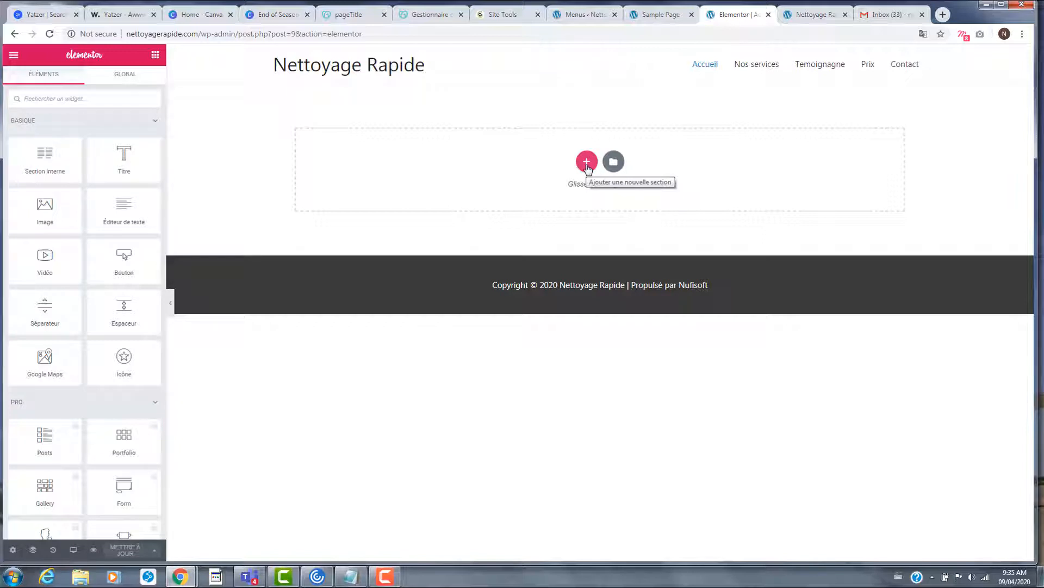
- Add a two-column section, delete it again, and bring up the template library
left_click(587, 162)
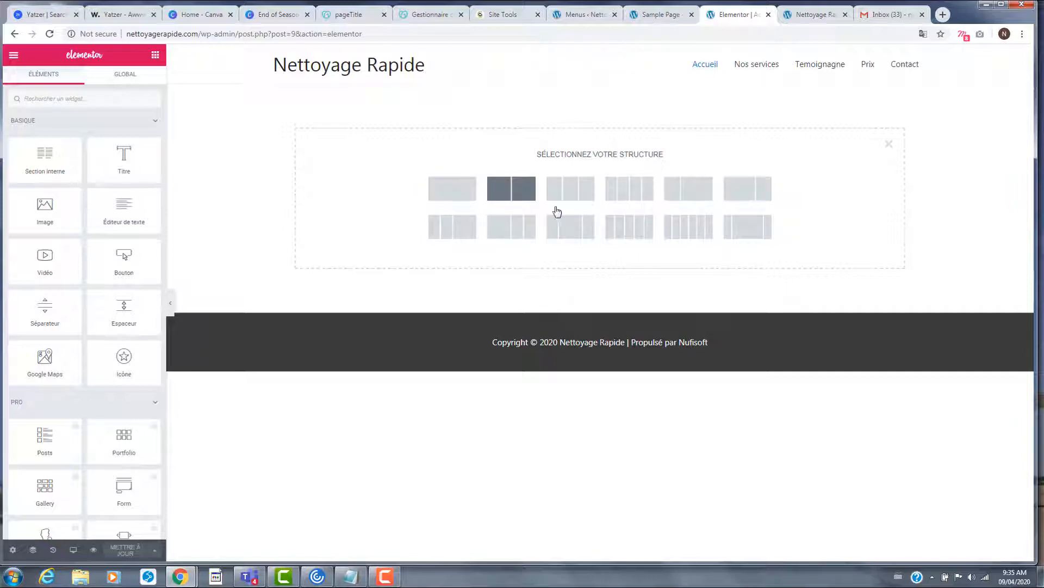
left_click(522, 190)
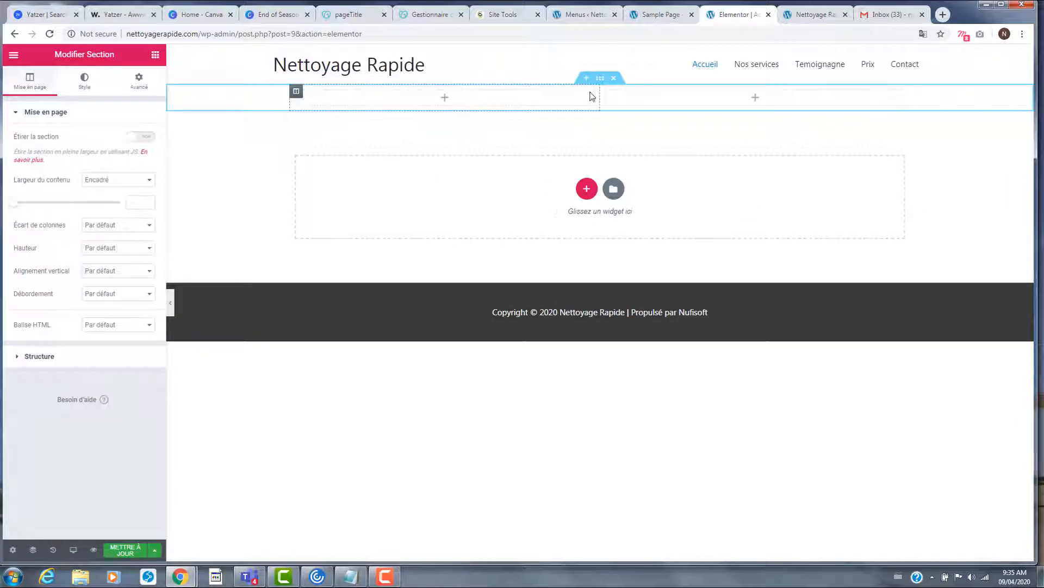
left_click(614, 78)
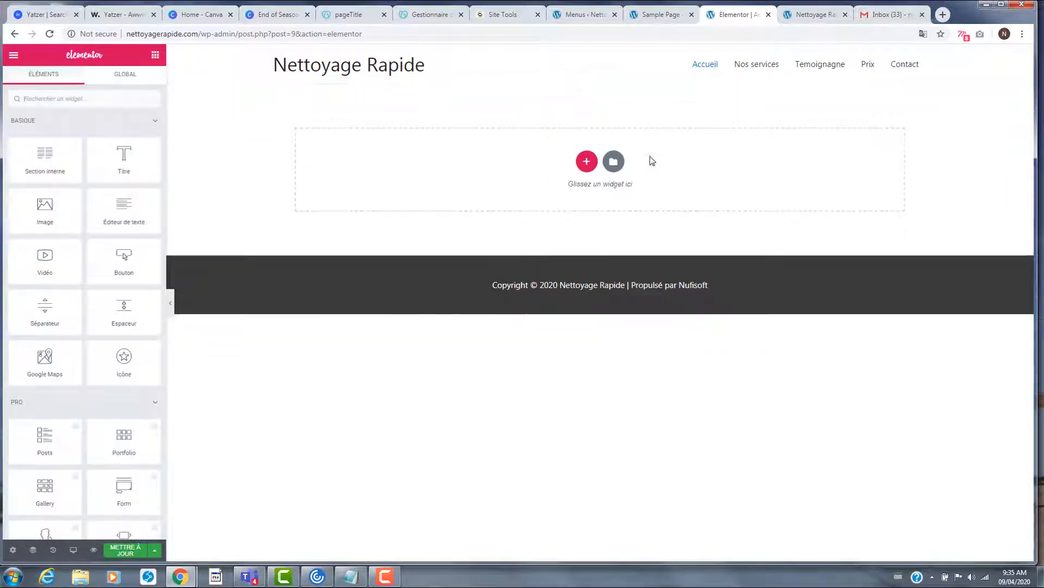
left_click(587, 161)
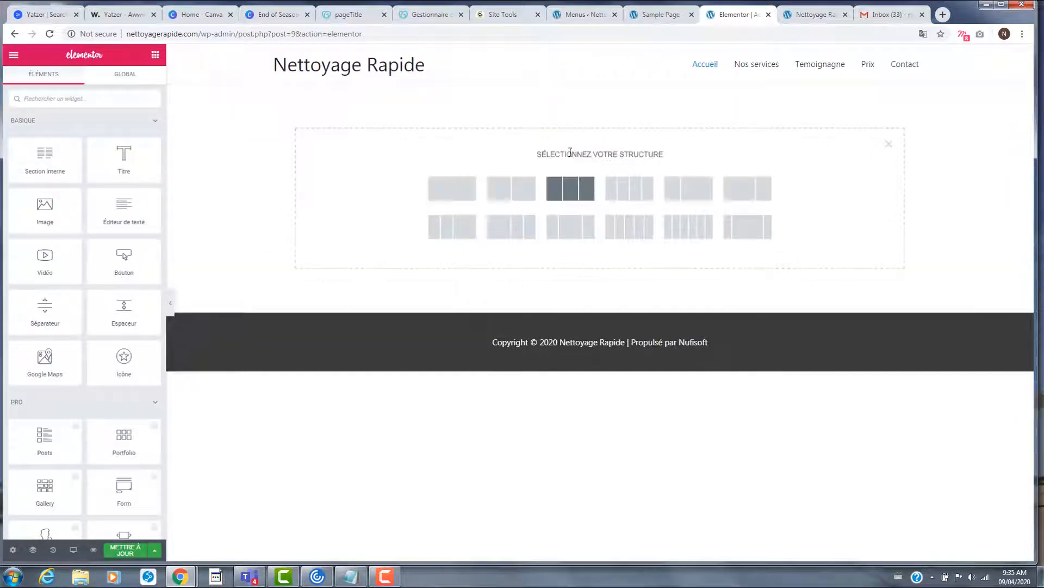
left_click(890, 146)
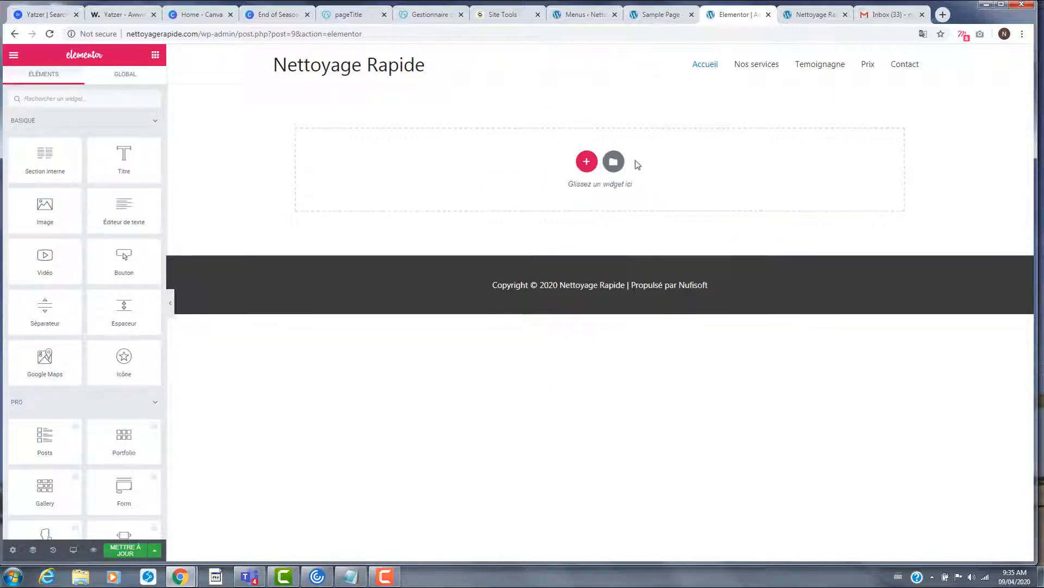
left_click(612, 162)
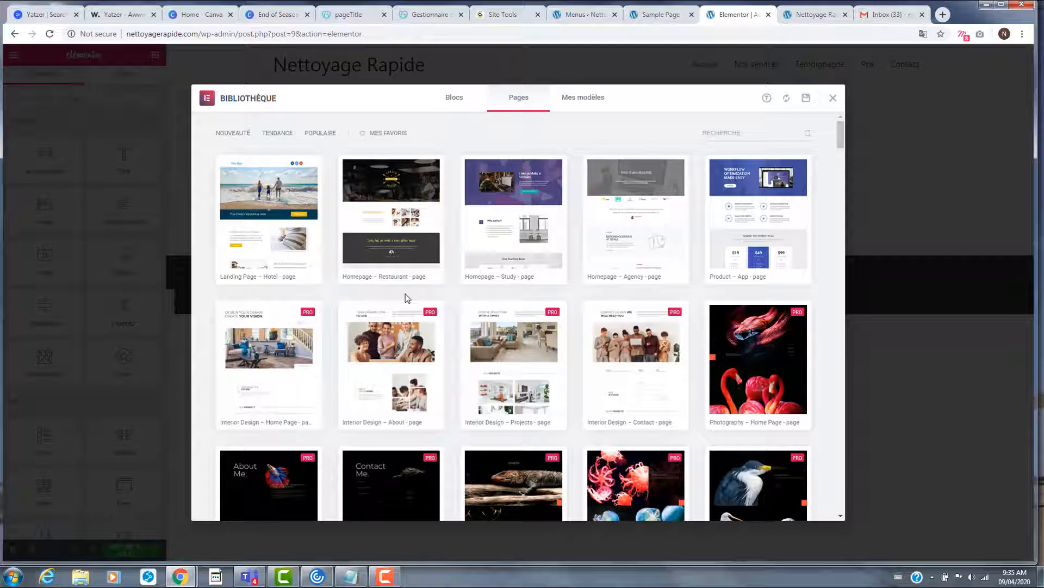
- Browse the Pages templates, preview How to Make a Website, and close the library unused
scroll(487, 136, "down", 1)
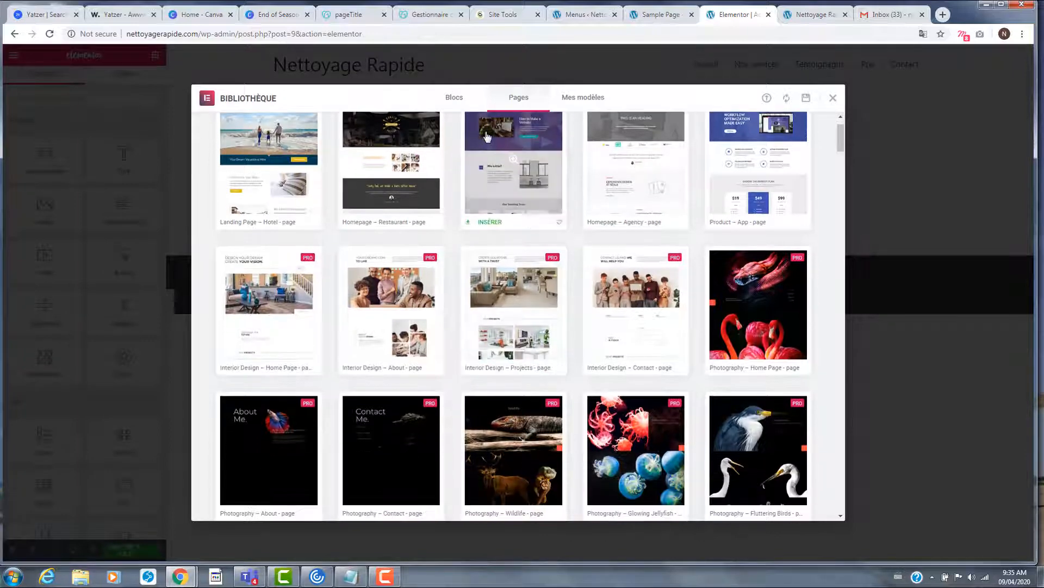
scroll(530, 228, "down", 7)
scroll(503, 223, "up", 8)
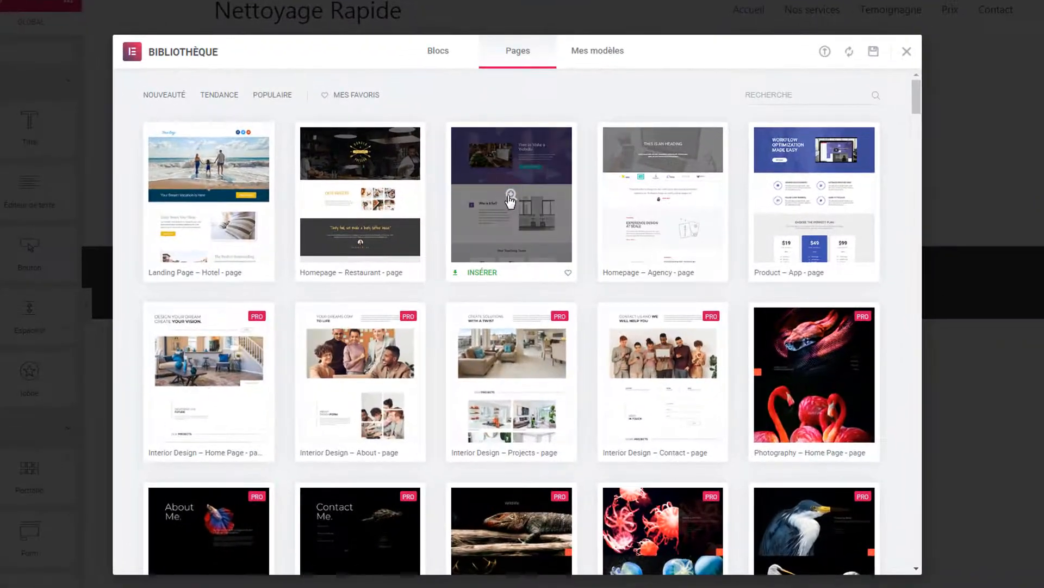
left_click(510, 202)
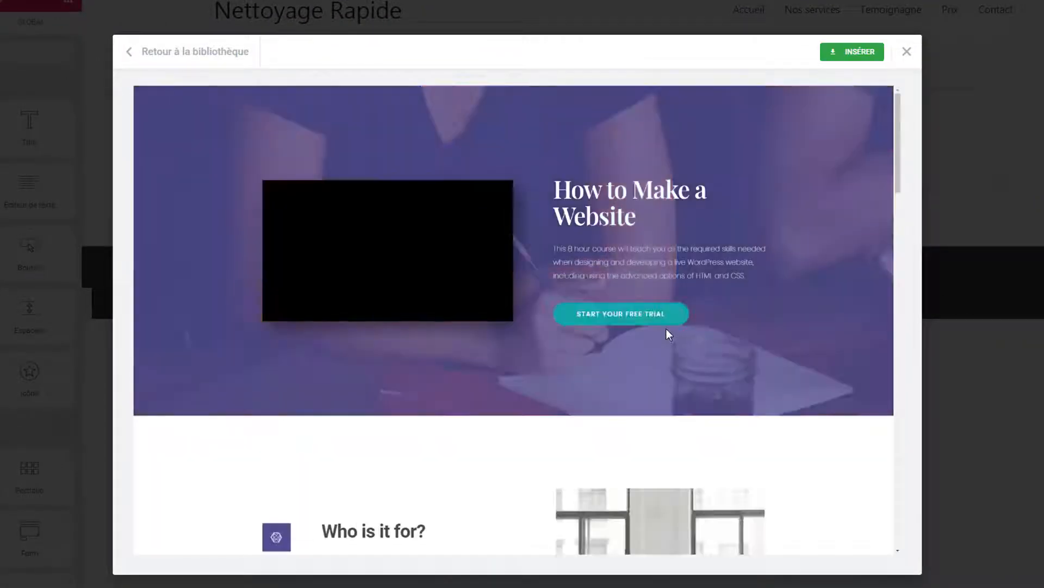
scroll(712, 341, "down", 5)
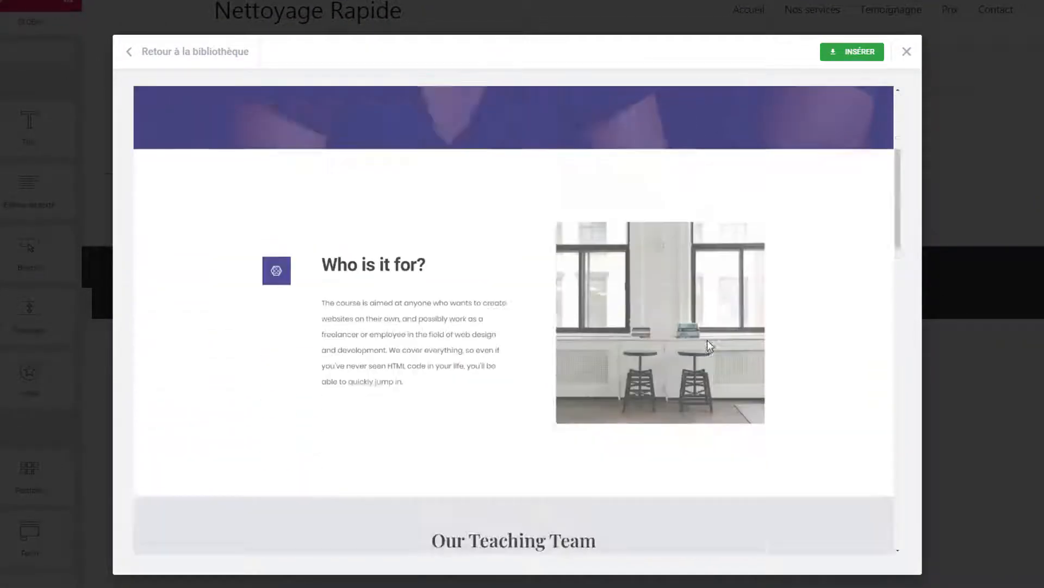
scroll(708, 341, "down", 12)
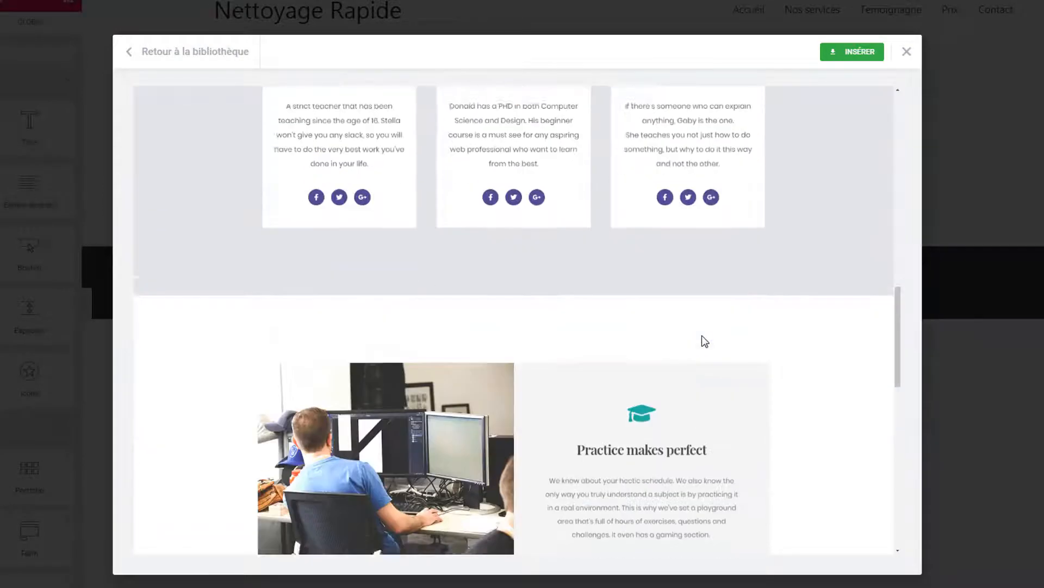
scroll(702, 335, "down", 13)
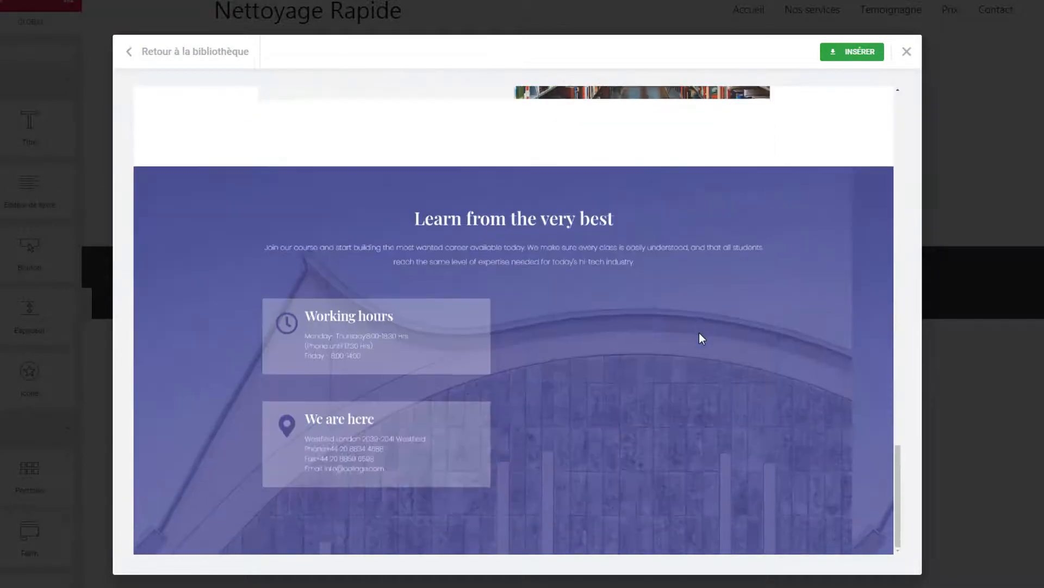
scroll(701, 336, "up", 10)
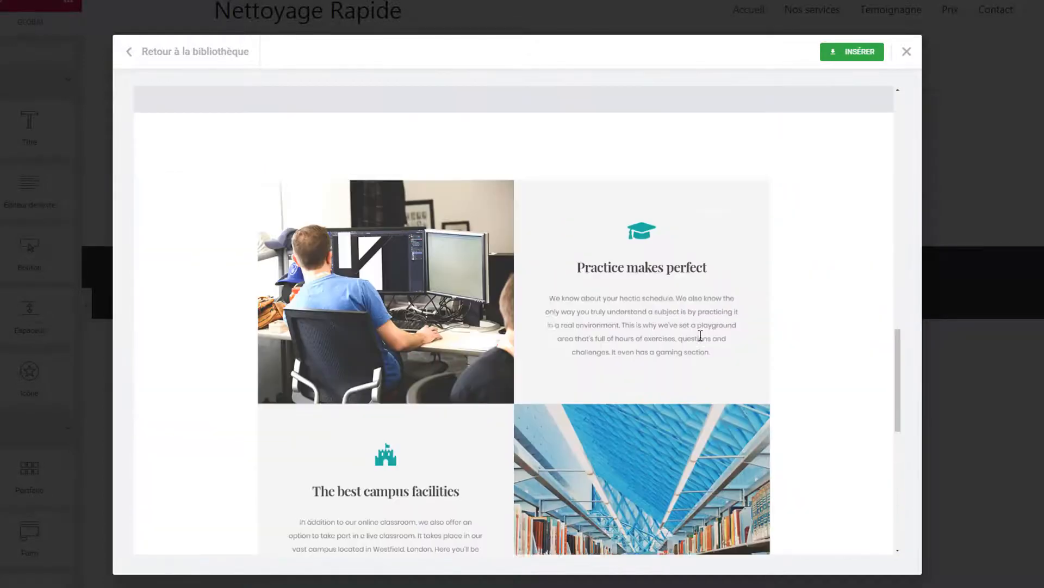
scroll(701, 336, "up", 4)
scroll(755, 305, "up", 5)
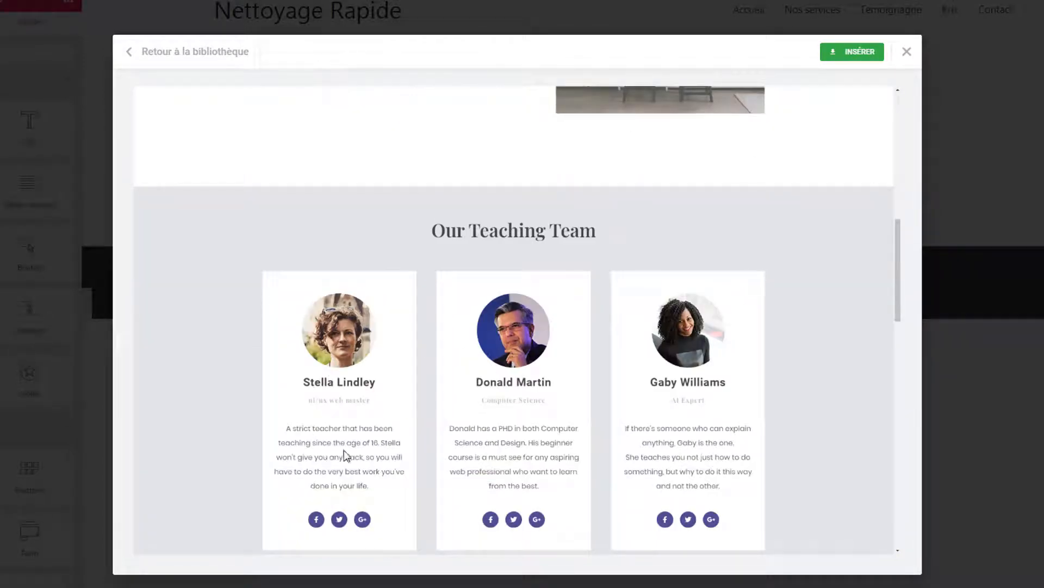
scroll(775, 344, "up", 10)
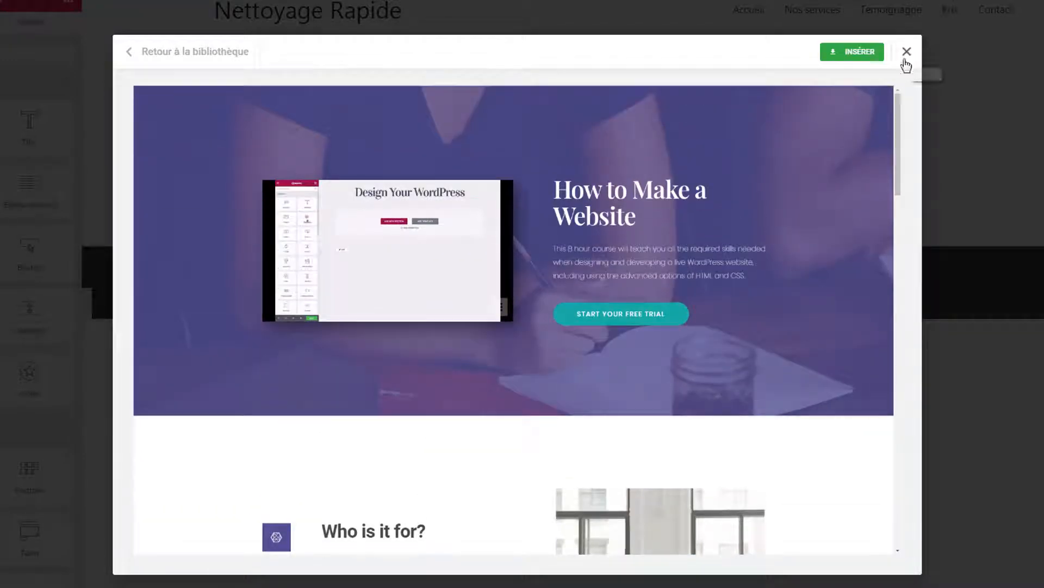
scroll(583, 374, "down", 5)
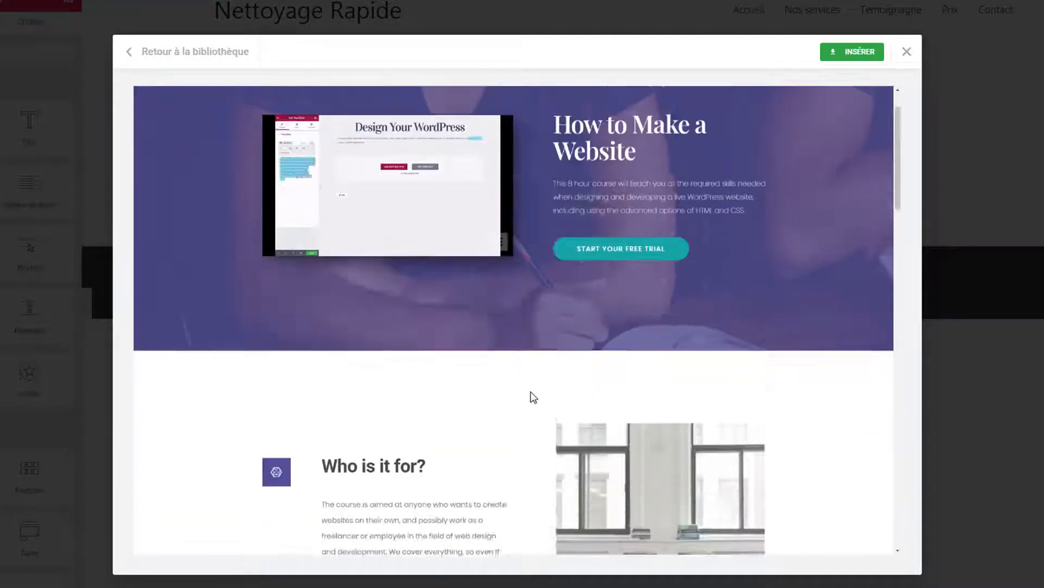
scroll(619, 287, "down", 8)
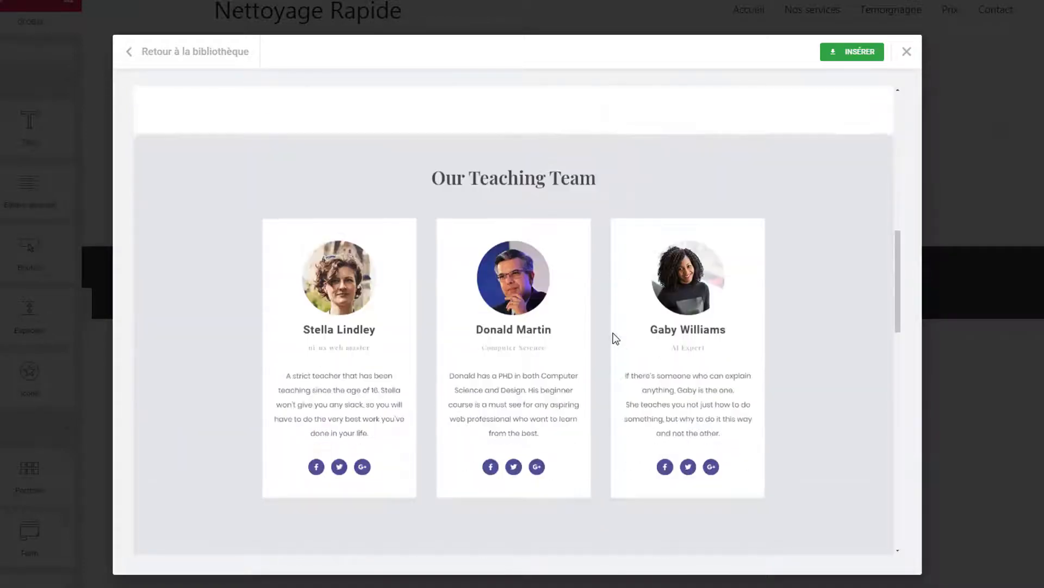
scroll(579, 327, "down", 6)
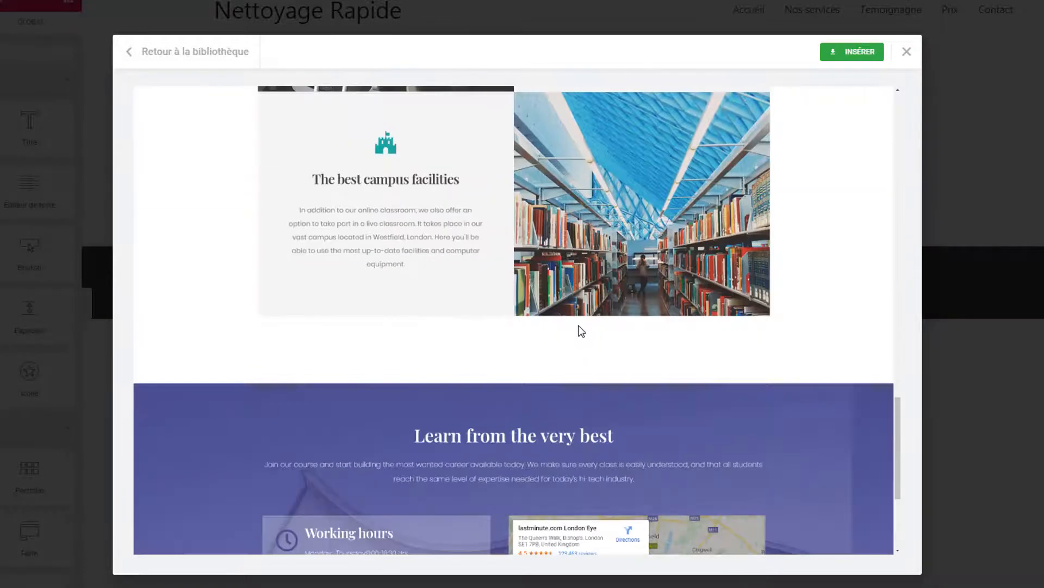
left_click(907, 51)
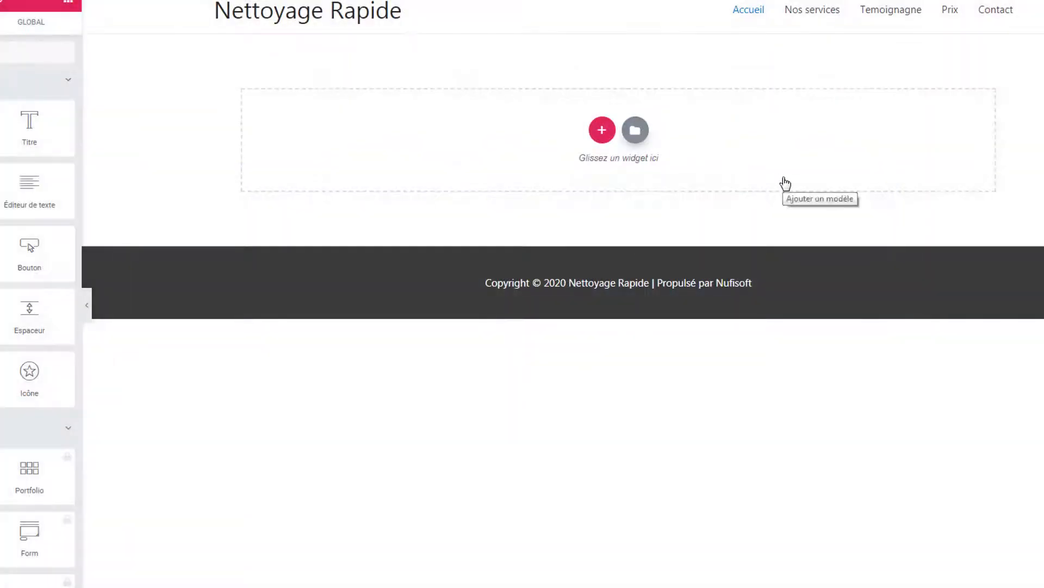
- Reopen the template library and switch to the Blocs templates
left_click(636, 129)
scroll(374, 245, "down", 6)
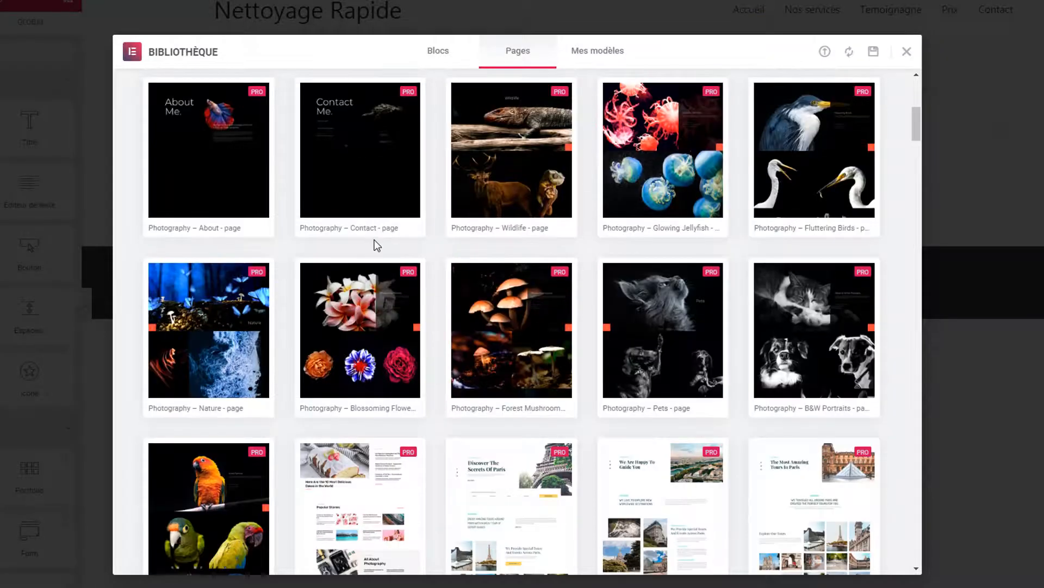
scroll(375, 246, "down", 4)
scroll(450, 252, "up", 10)
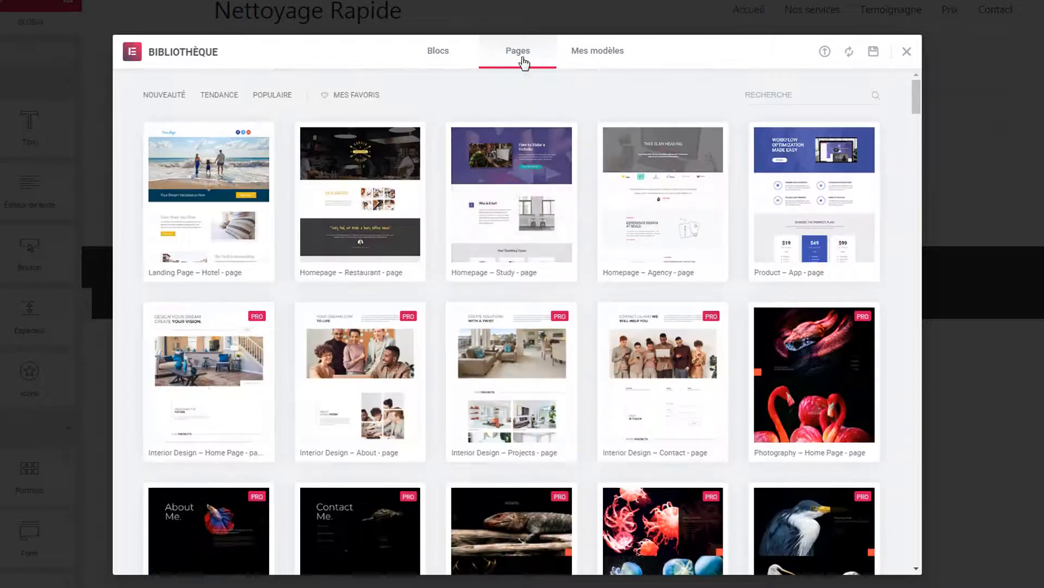
left_click(437, 52)
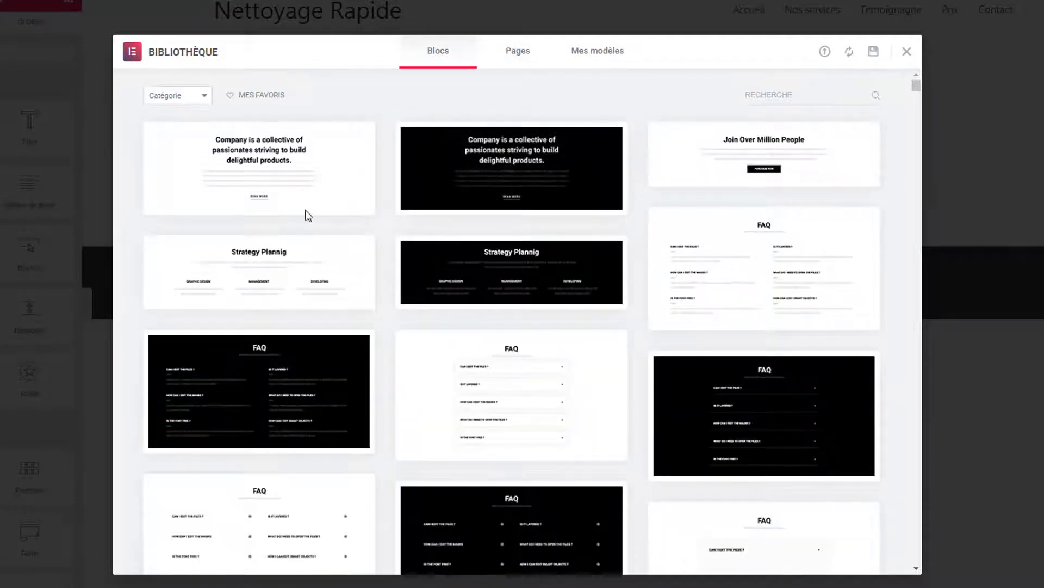
scroll(595, 273, "down", 5)
scroll(595, 273, "up", 6)
- Search the block templates for 'service' and scroll down to the Services image grid
left_click(785, 94)
type("service")
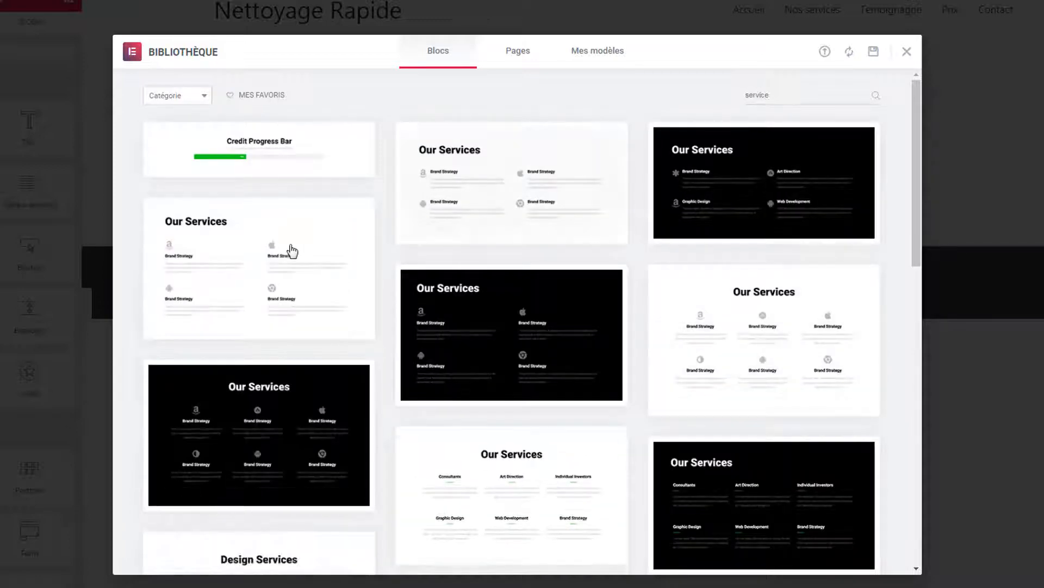
scroll(702, 305, "down", 1)
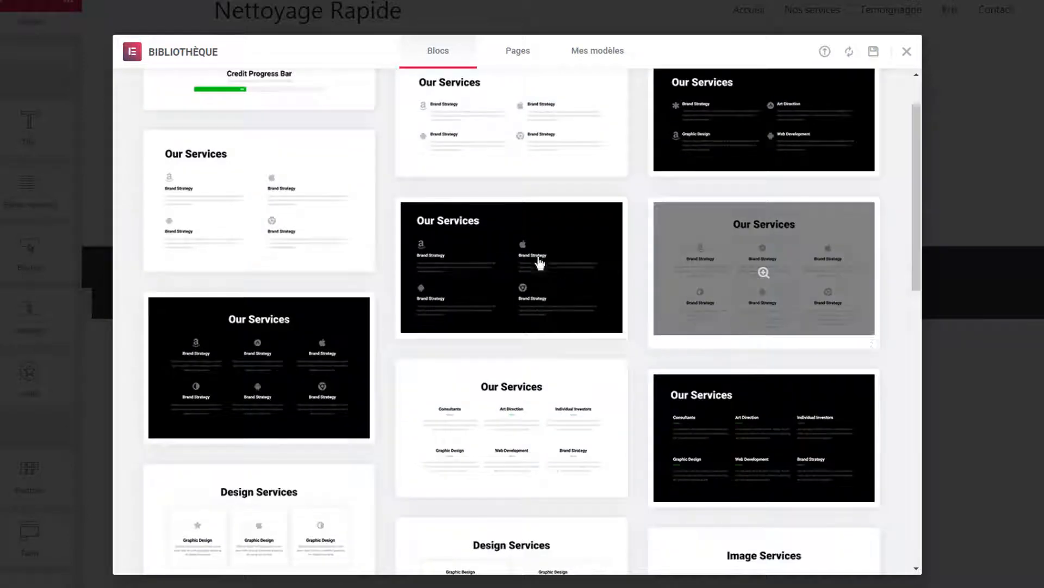
scroll(275, 438, "down", 4)
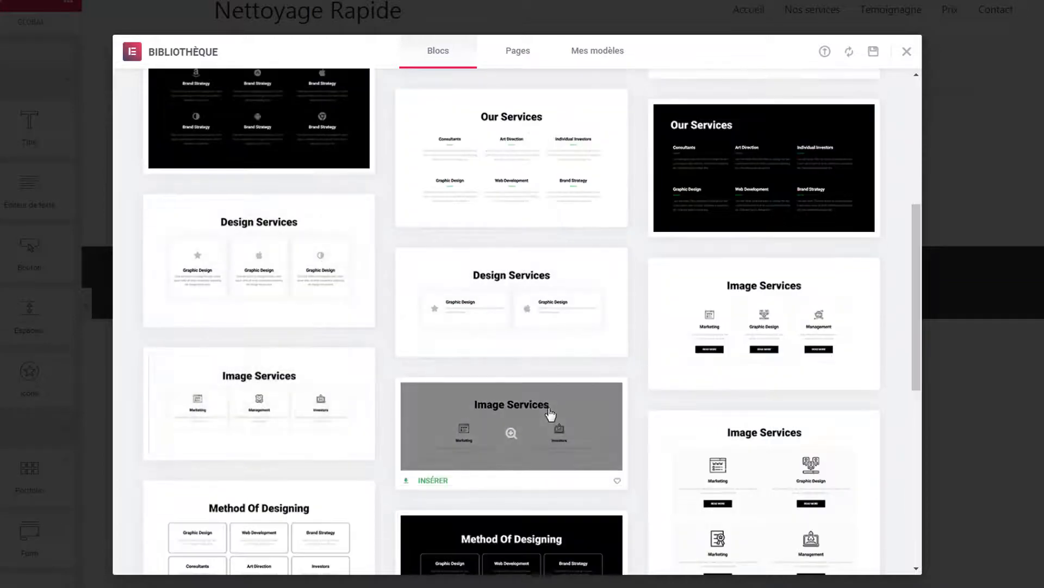
scroll(565, 419, "down", 4)
scroll(675, 381, "up", 10)
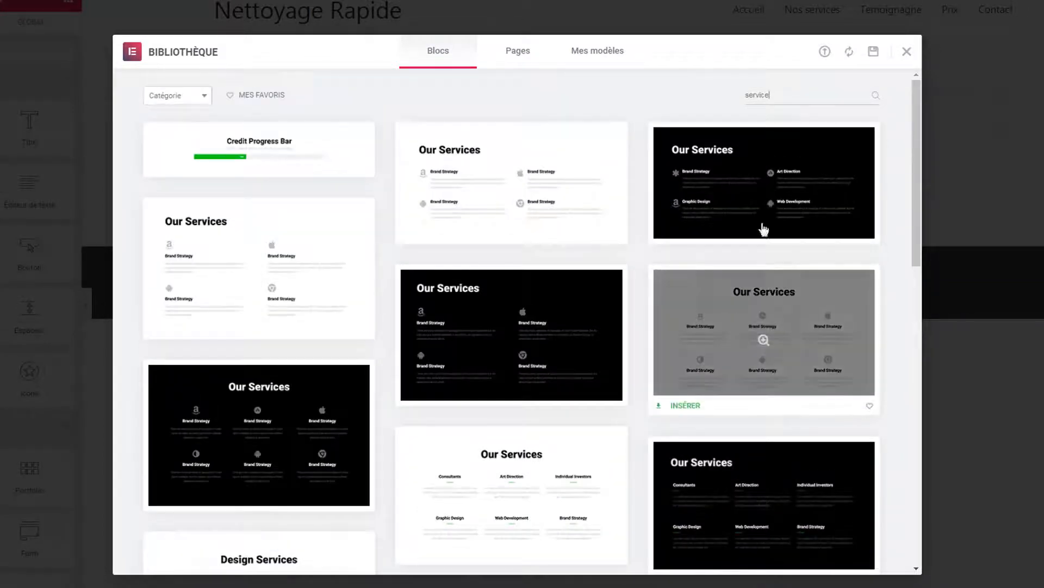
left_click_drag(781, 96, 739, 96)
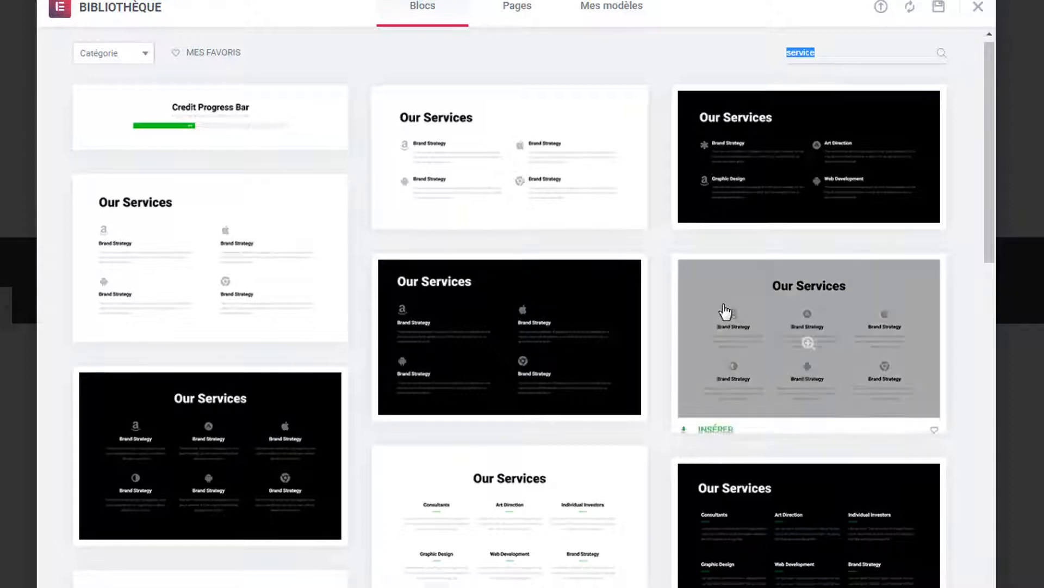
scroll(723, 311, "down", 7)
scroll(726, 316, "down", 6)
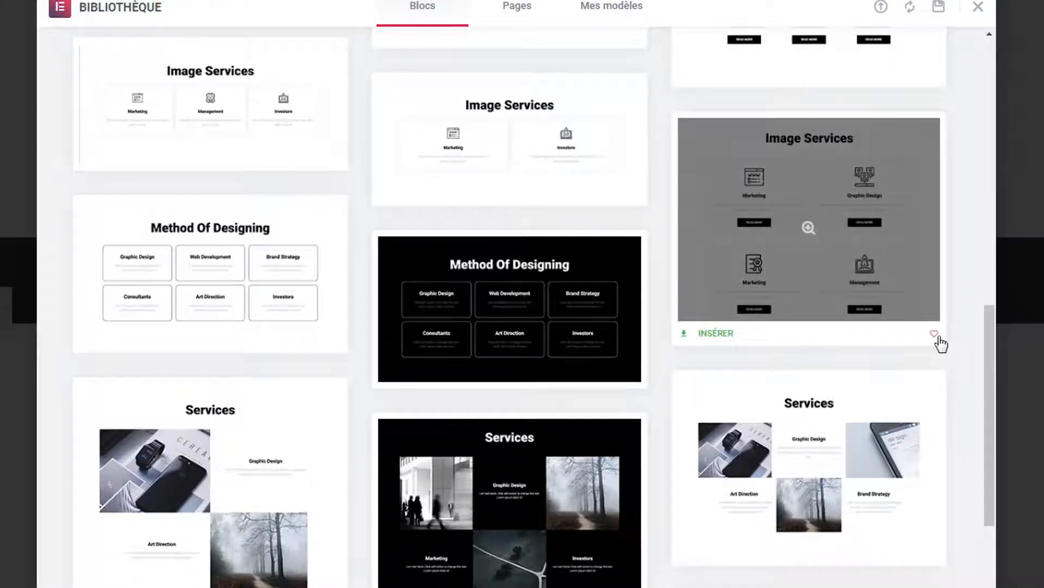
scroll(939, 344, "down", 3)
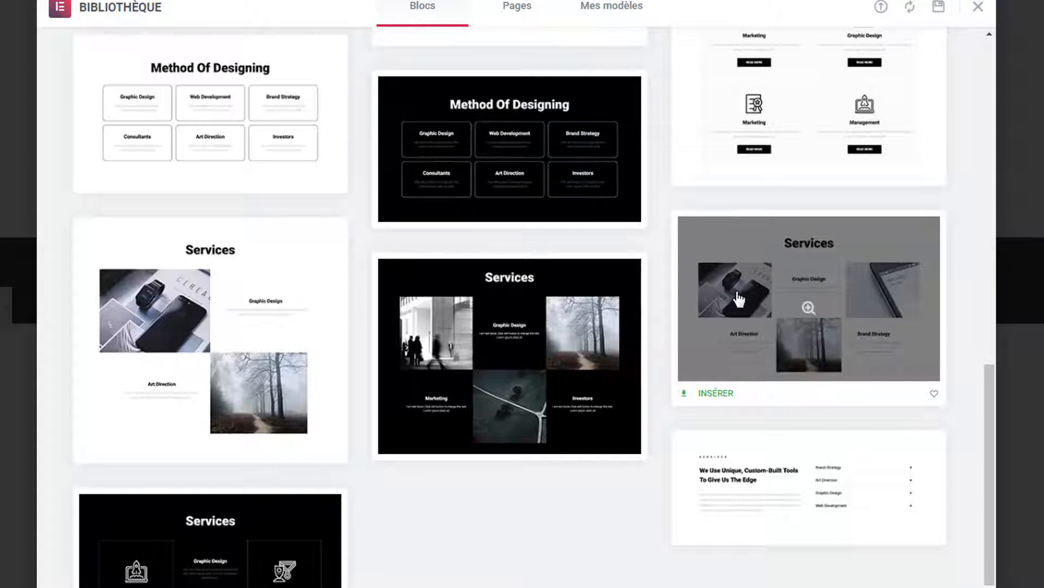
- Preview and insert the Services photo-grid block, choosing to create a template-library account
left_click(808, 307)
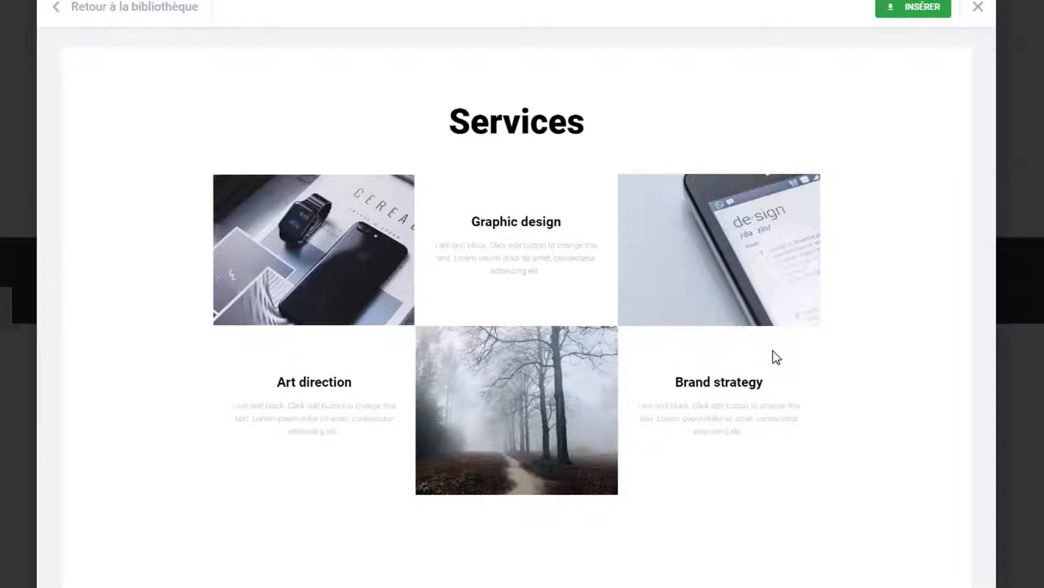
left_click(923, 14)
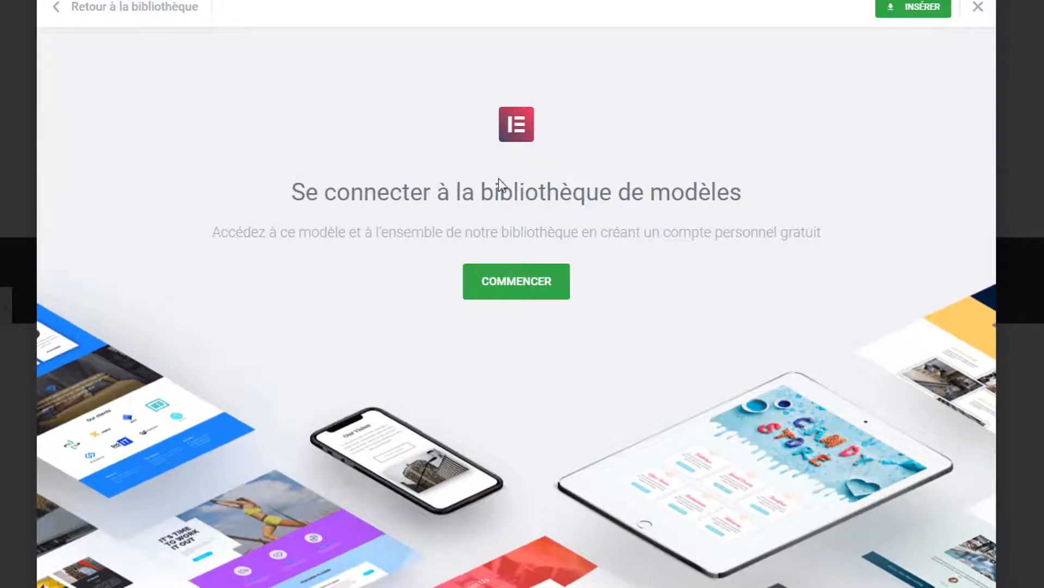
left_click(529, 285)
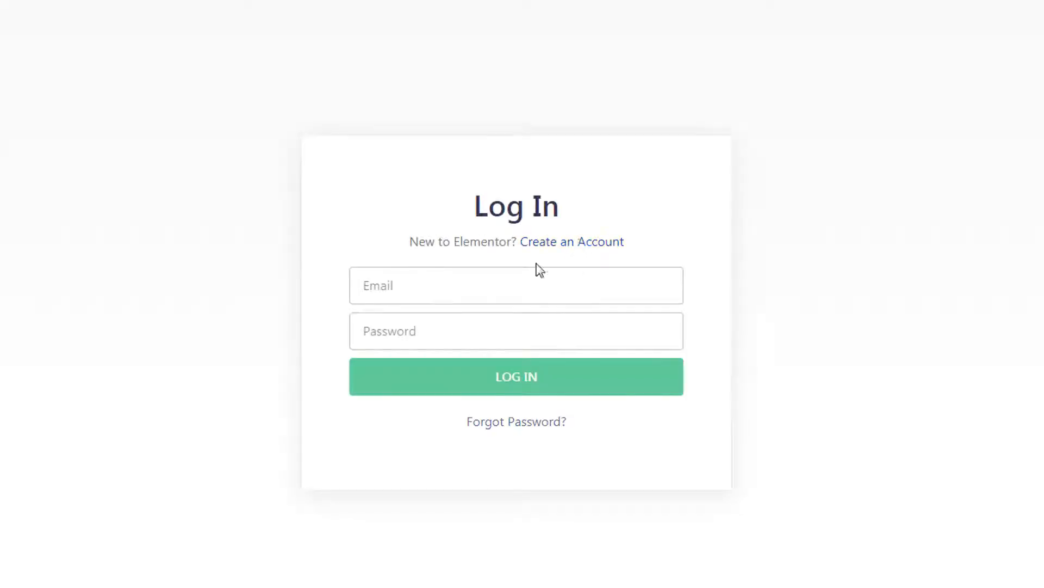
left_click(519, 276)
left_click(735, 244)
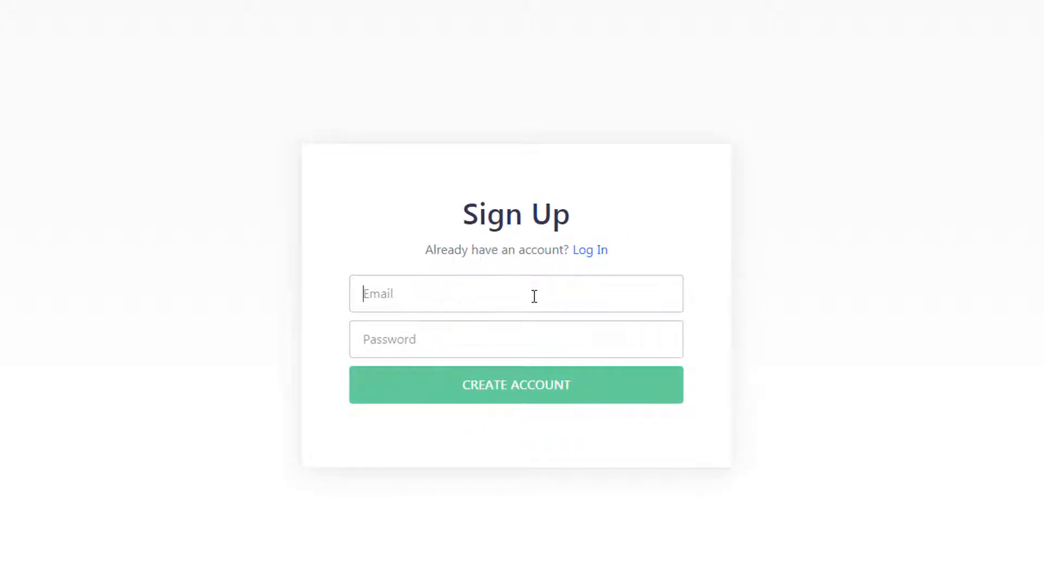
- Enter the sign-up e-mail and password, create the account, and let the browser save the password
left_click(535, 296)
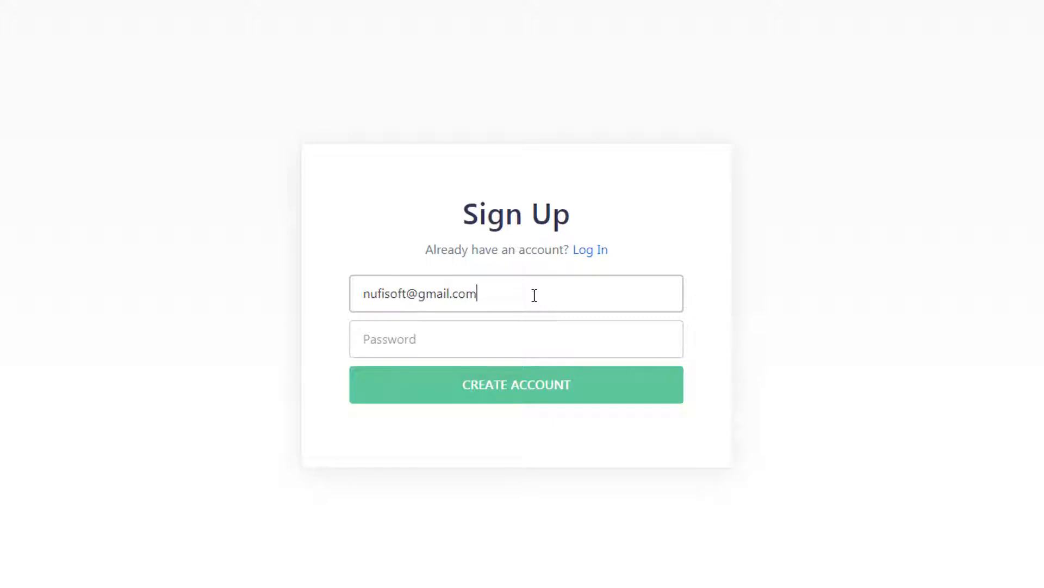
left_click(522, 340)
type("12")
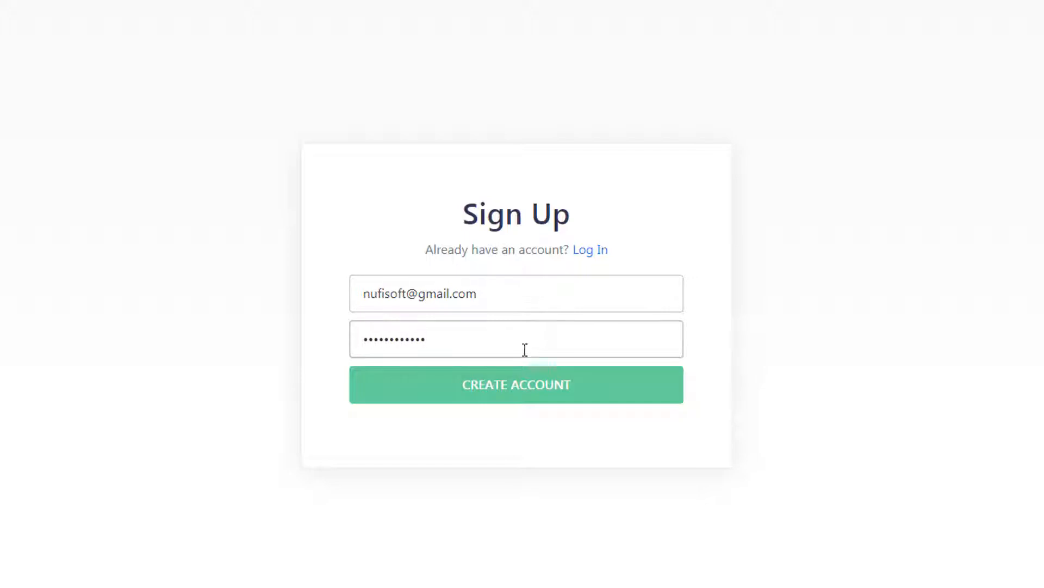
left_click_drag(507, 340, 342, 336)
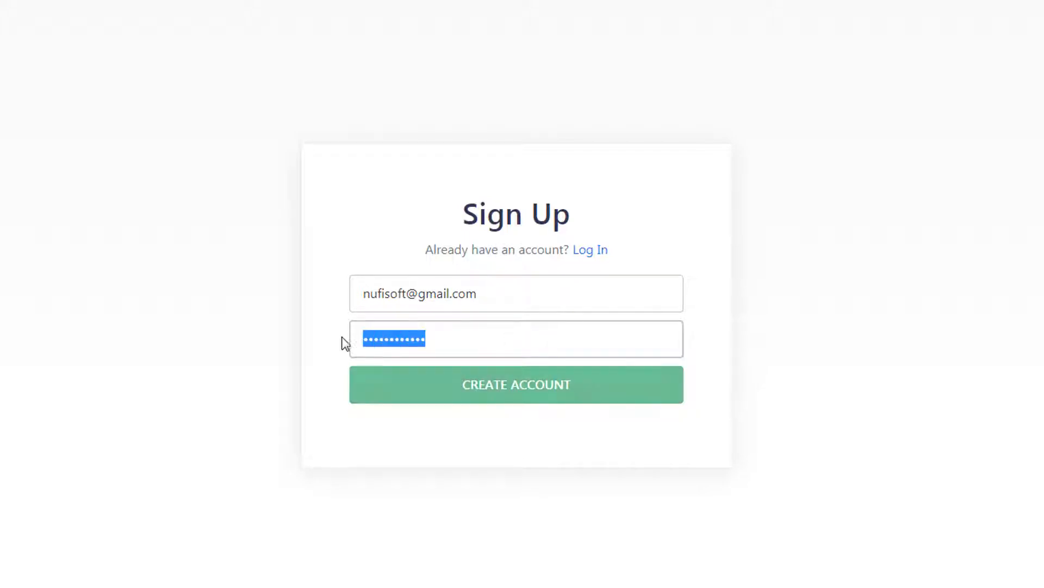
type("•••••••••••••")
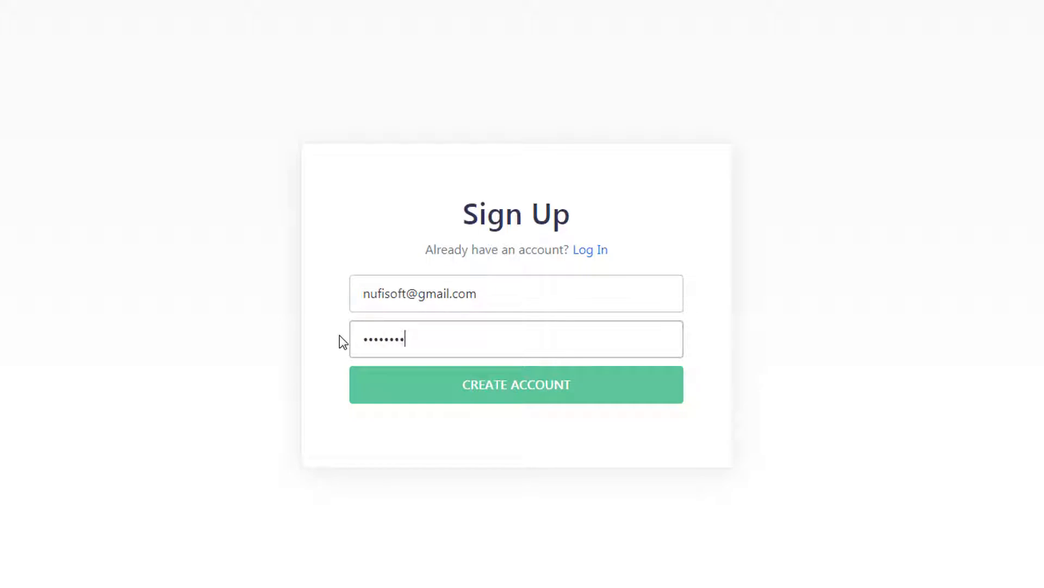
left_click(508, 384)
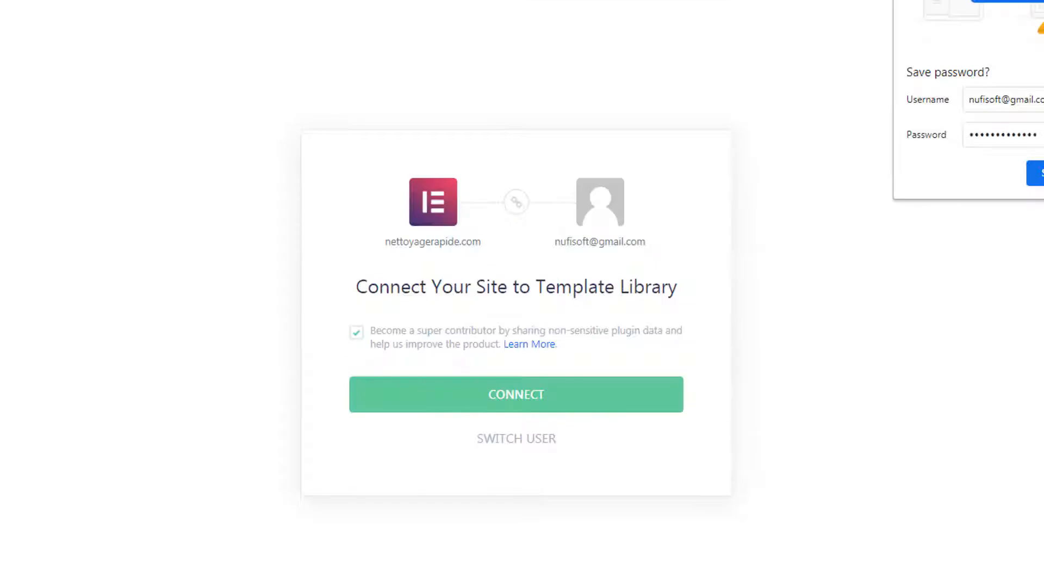
left_click(1042, 173)
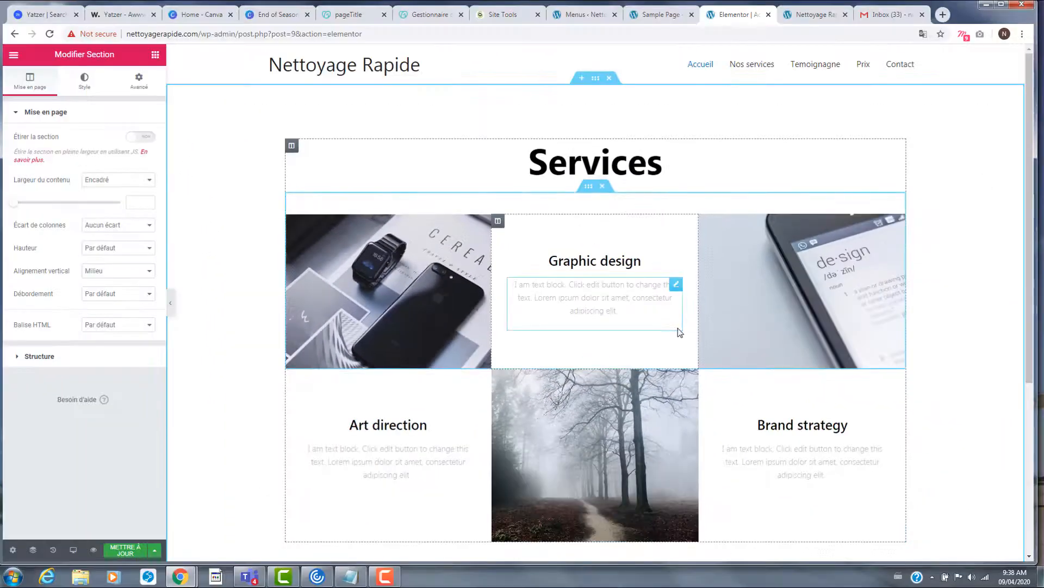
- Update Accueil and open a preview tab showing the new Services grid
scroll(679, 332, "down", 4)
scroll(672, 337, "up", 4)
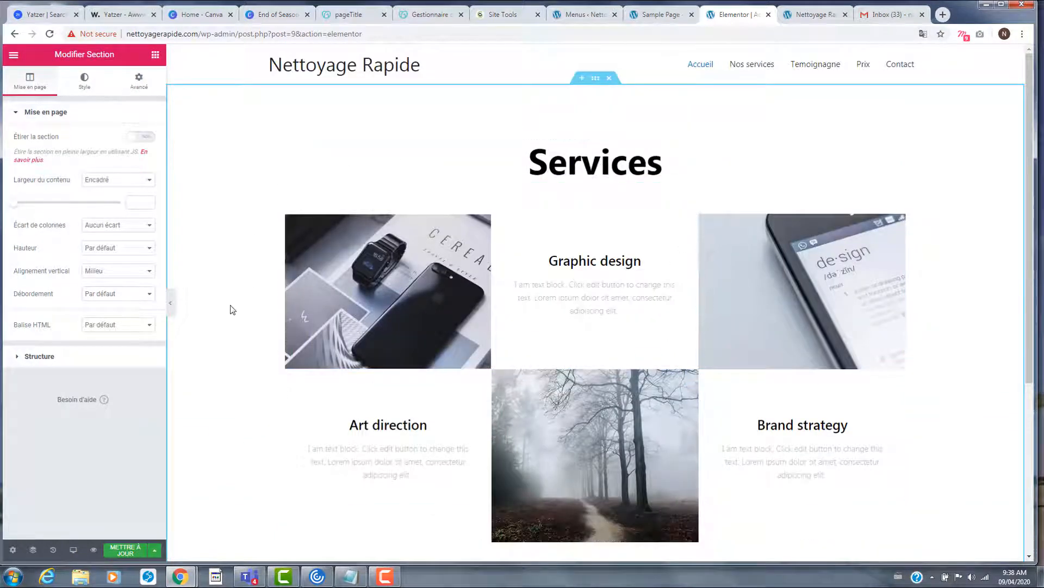
left_click(125, 549)
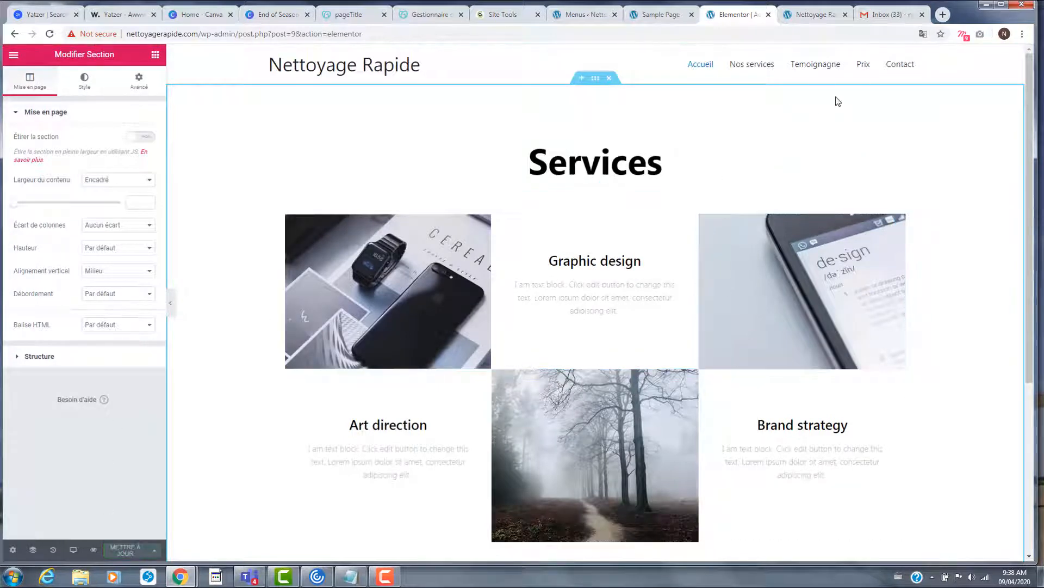
left_click(94, 550)
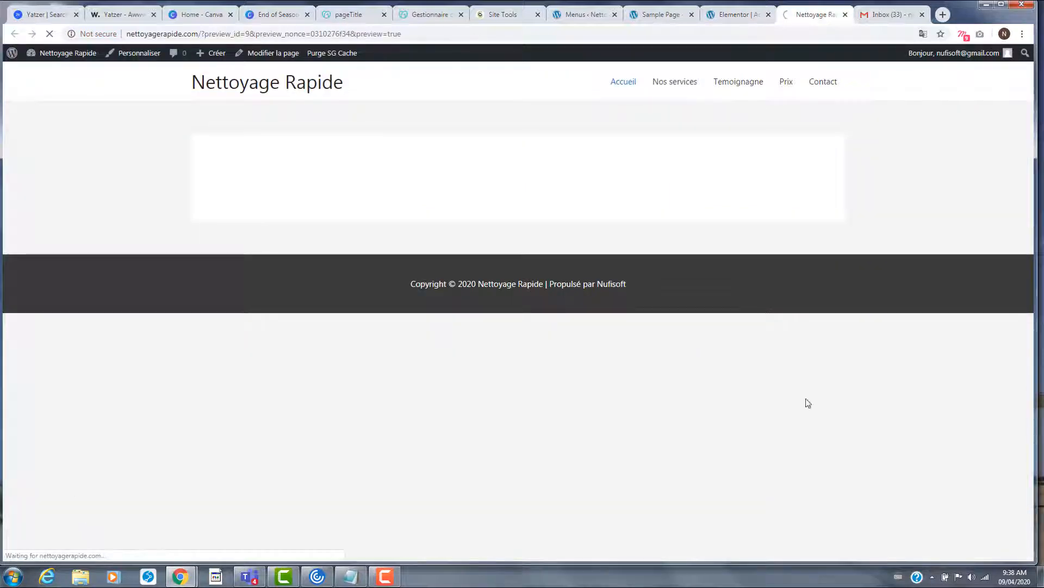
scroll(916, 304, "down", 5)
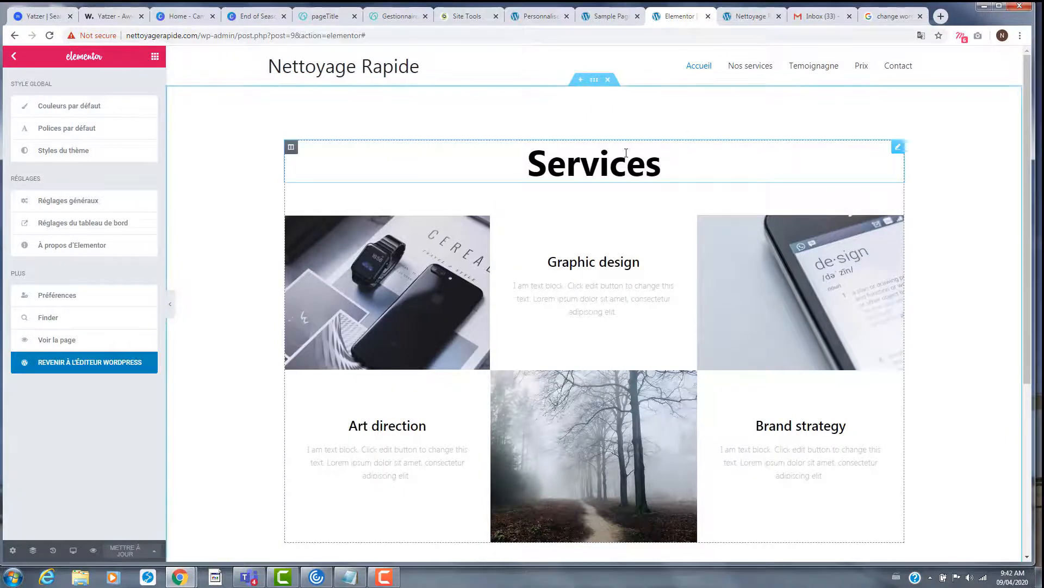
- Change the Services section's Largeur du contenu from Encadré to Pleine largeur
left_click(594, 80)
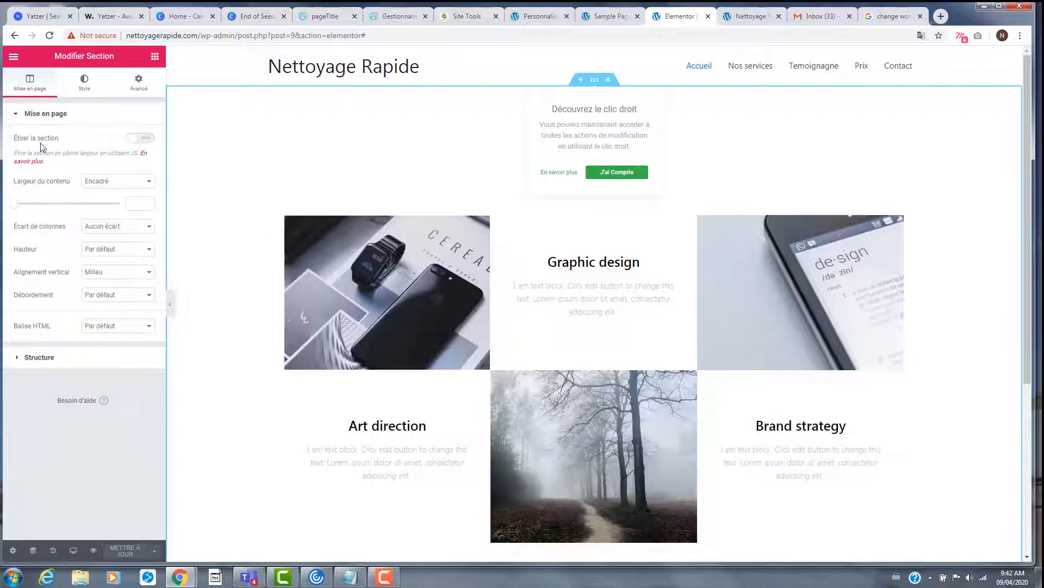
left_click(104, 182)
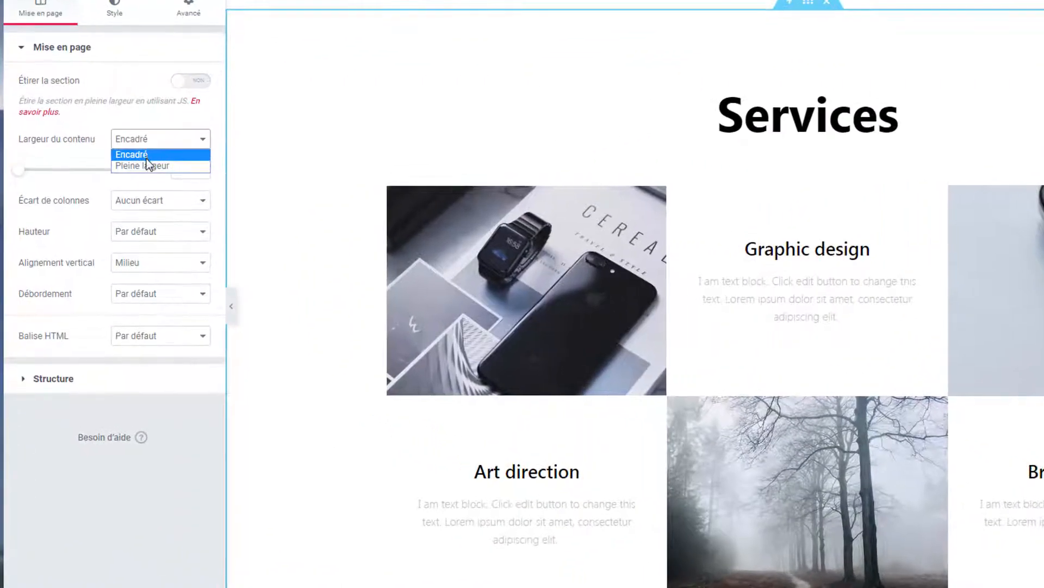
left_click(149, 166)
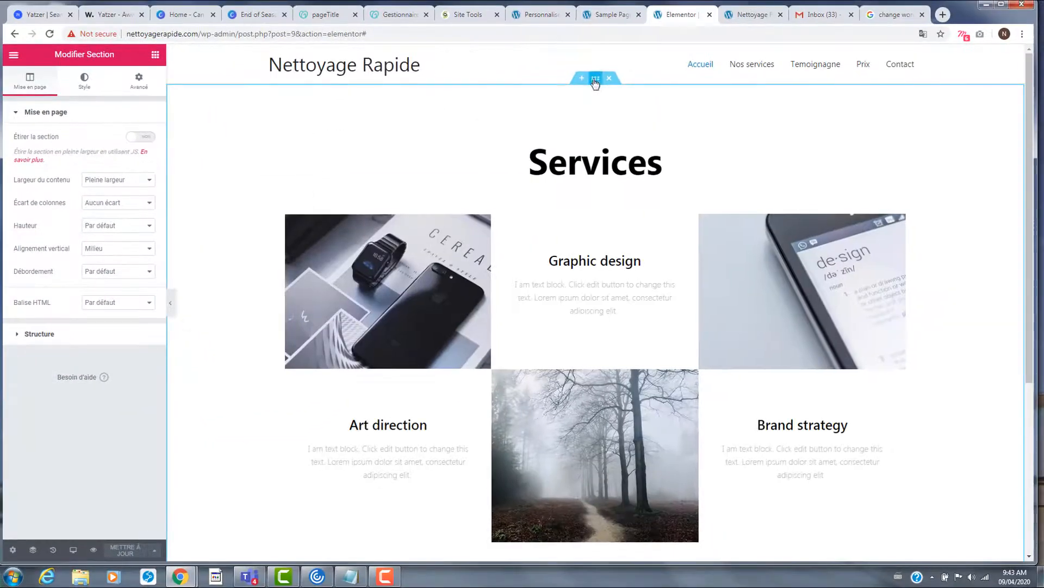
left_click(596, 81)
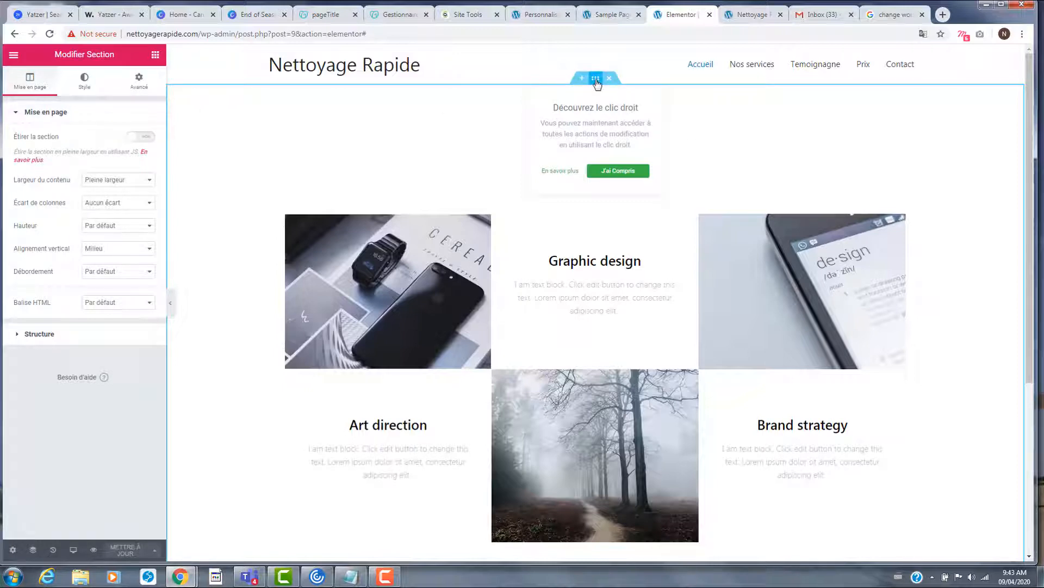
- Give the Services section a pale lavender plain-colour background in its Style settings
left_click(91, 88)
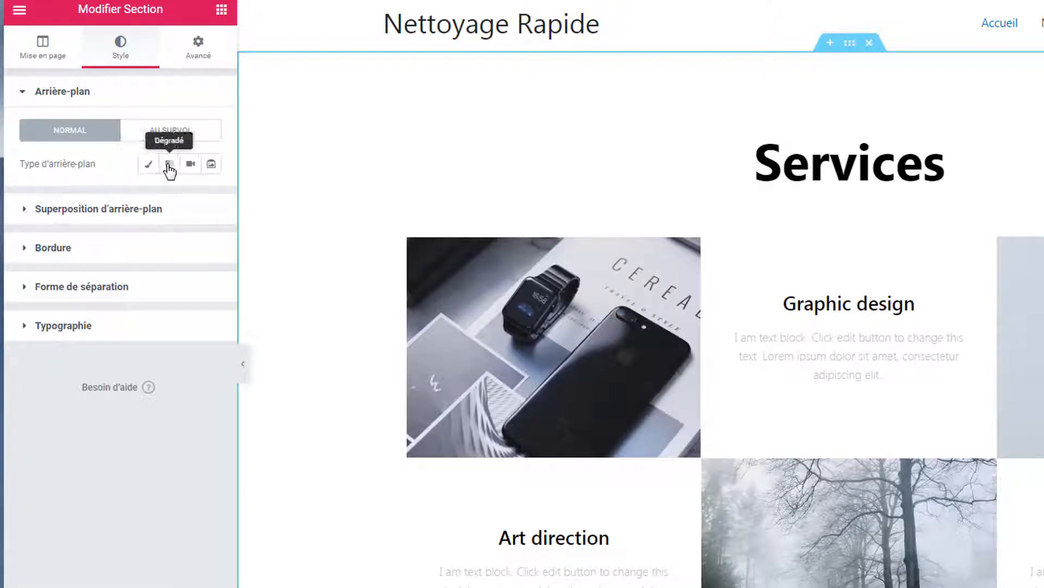
left_click(148, 165)
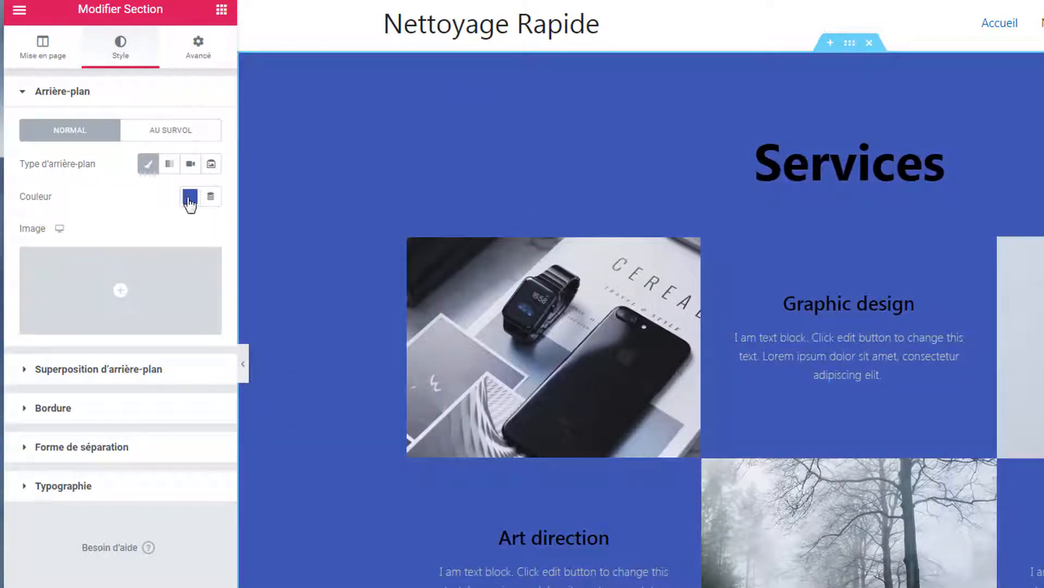
left_click(190, 199)
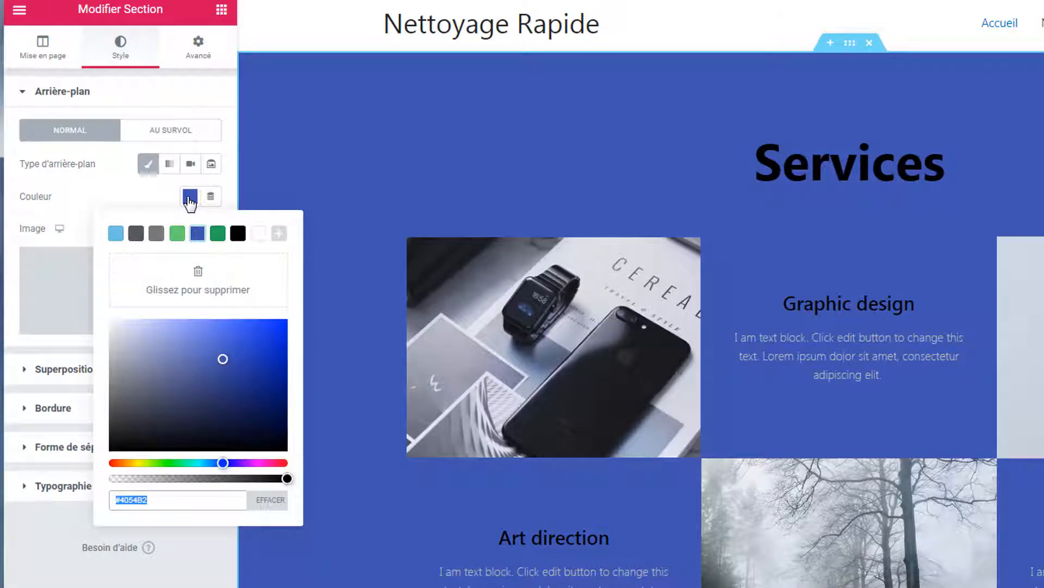
left_click(151, 341)
mouse_move(149, 341)
left_mouse_down()
mouse_move(124, 366)
mouse_move(128, 439)
mouse_move(130, 415)
mouse_move(191, 366)
mouse_move(216, 360)
mouse_move(214, 340)
mouse_move(191, 332)
left_mouse_up()
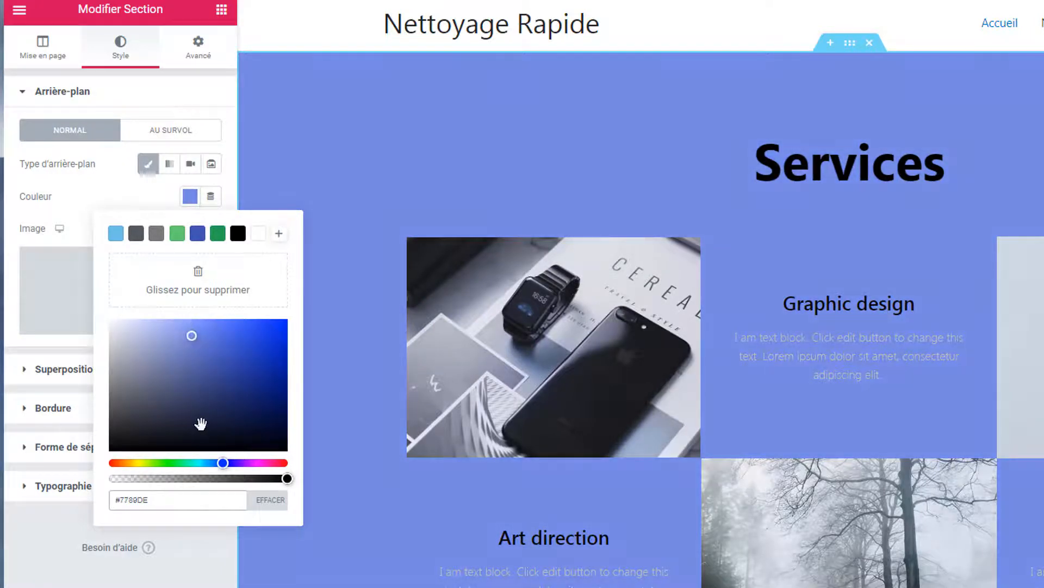
- Switch the background to a gradient and darken its second colour to #93344C
left_click(170, 170)
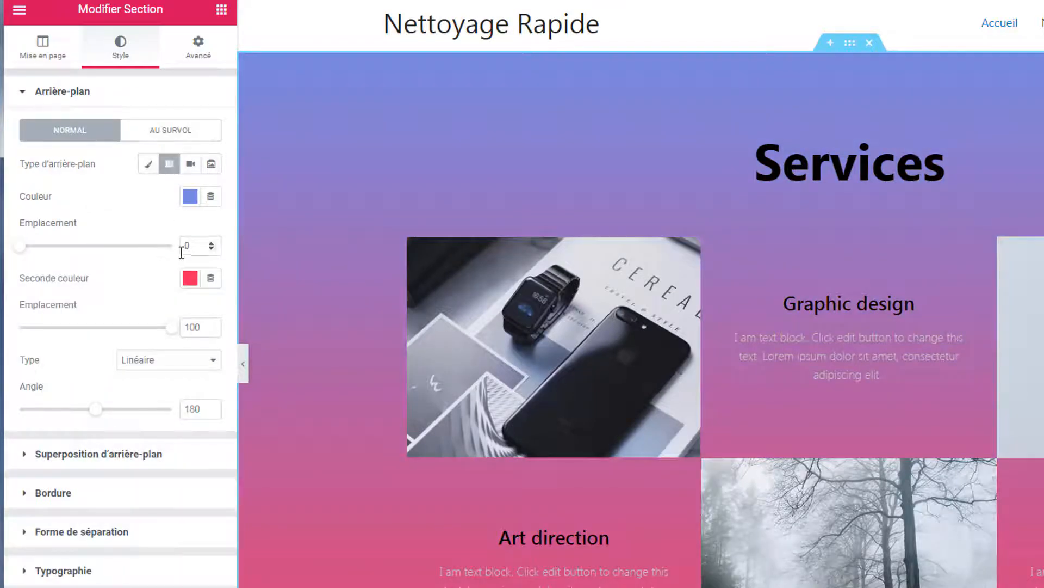
left_click(190, 279)
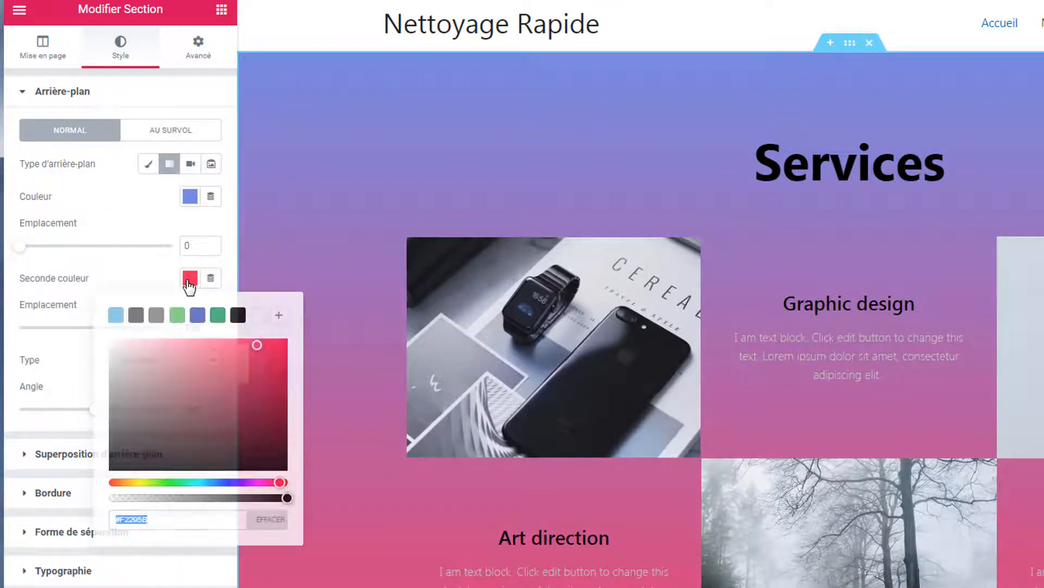
left_click_drag(252, 354, 224, 394)
scroll(978, 478, "down", 7)
scroll(971, 474, "up", 6)
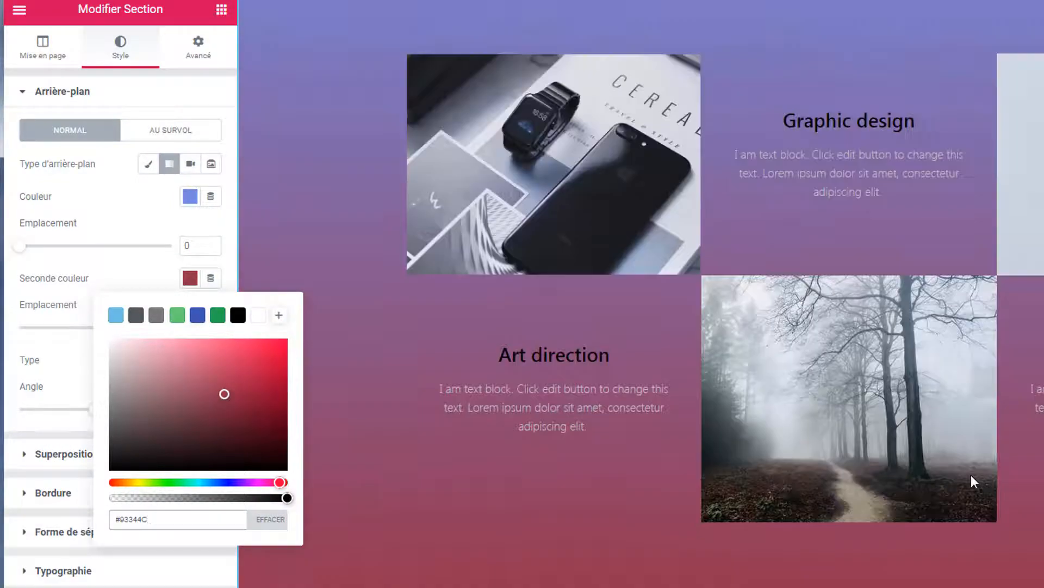
scroll(967, 474, "up", 1)
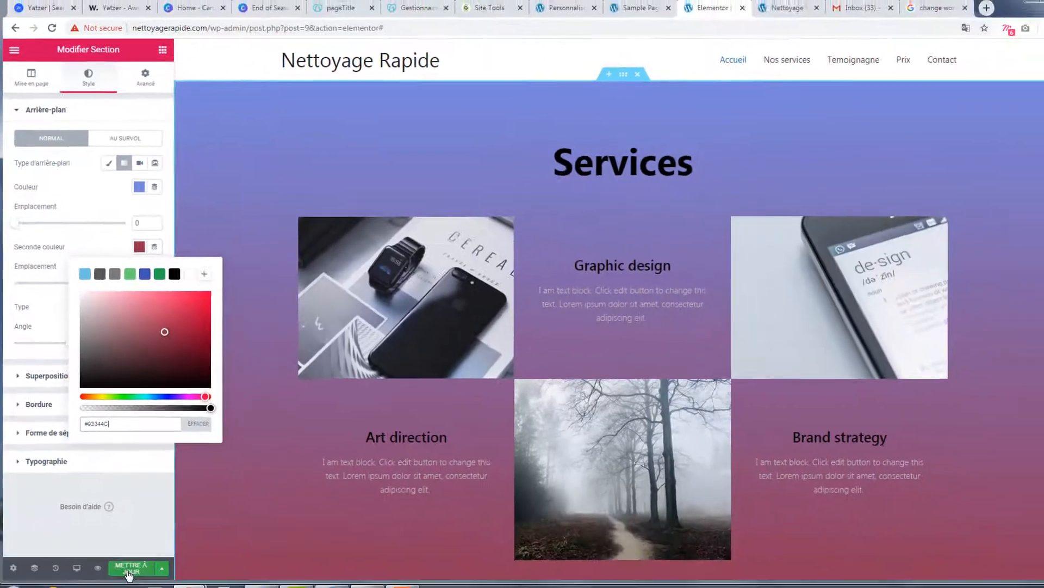
- Save the page and retitle the Graphic design heading 'NETTOYAGE A DOMICILE'
left_click(133, 571)
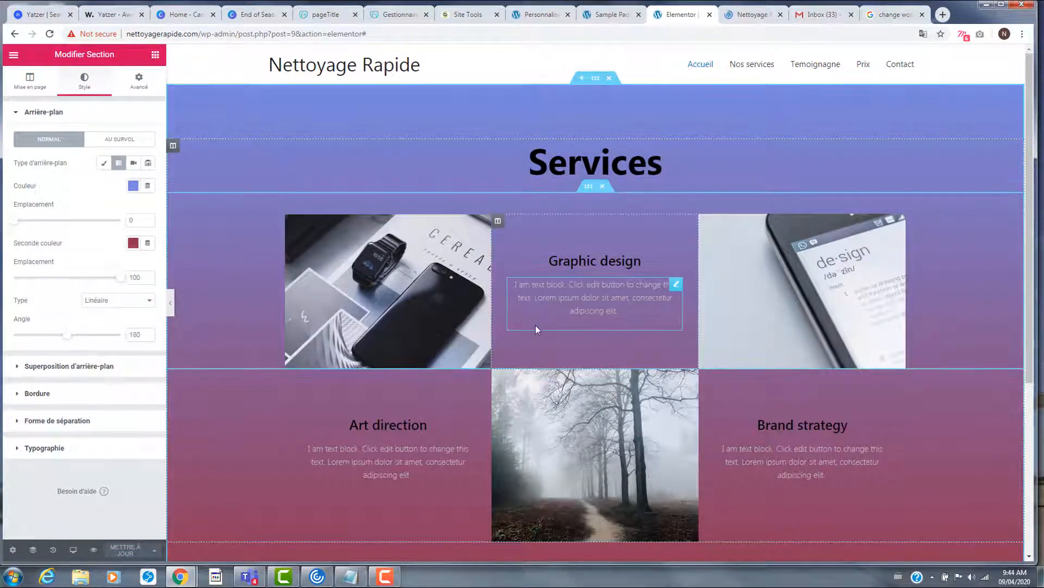
double_click(621, 261)
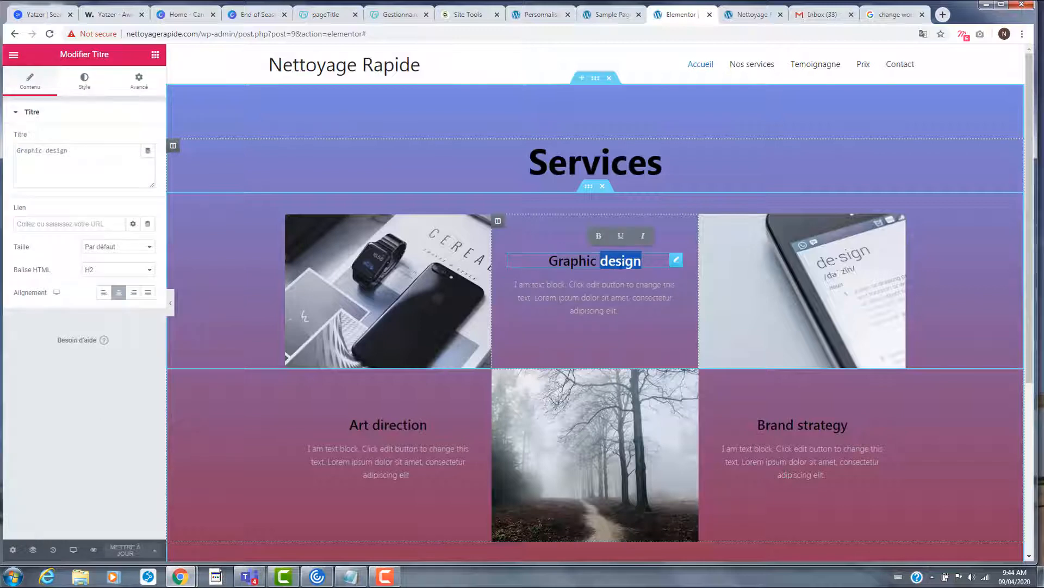
left_click_drag(649, 261, 553, 260)
type("SERVI")
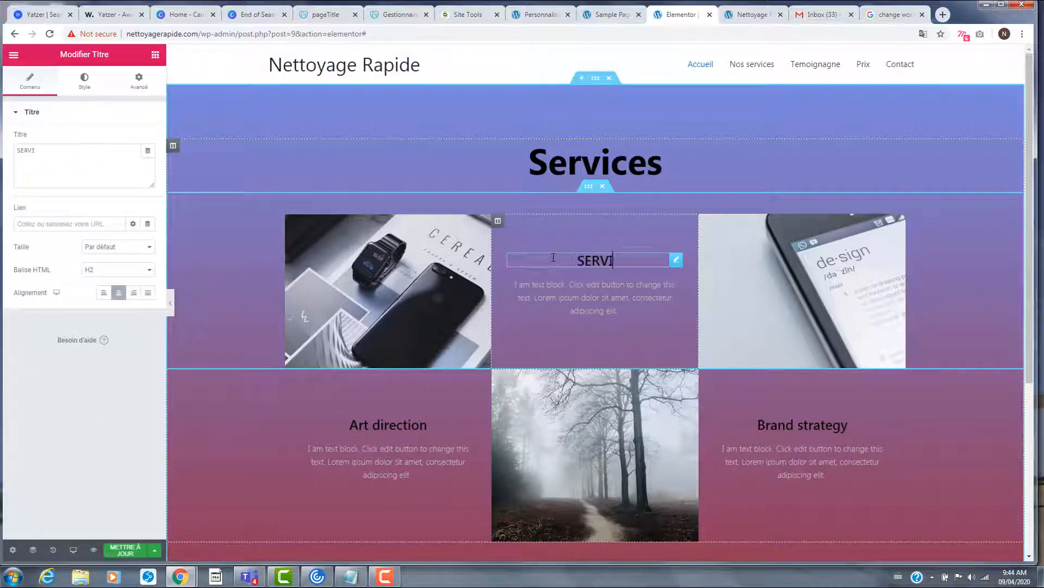
type("CE DE ")
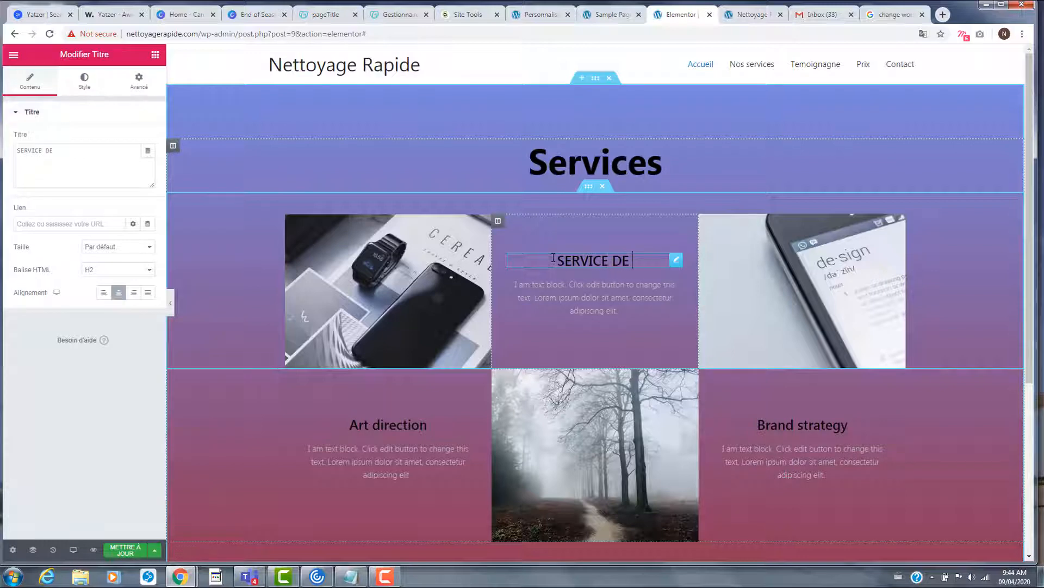
type("NETTOAGE")
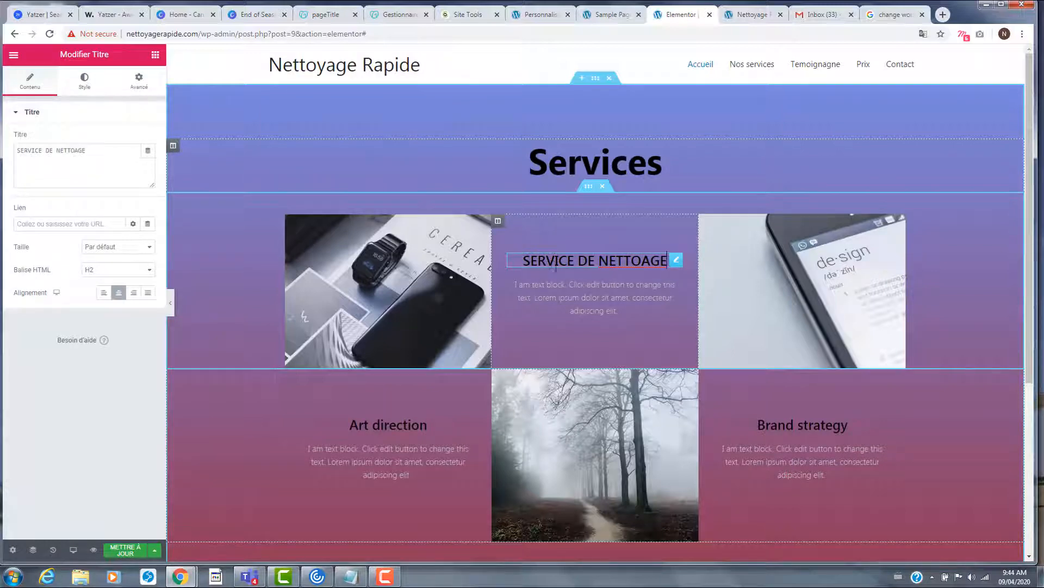
left_click_drag(598, 265, 522, 261)
key("BackSpace")
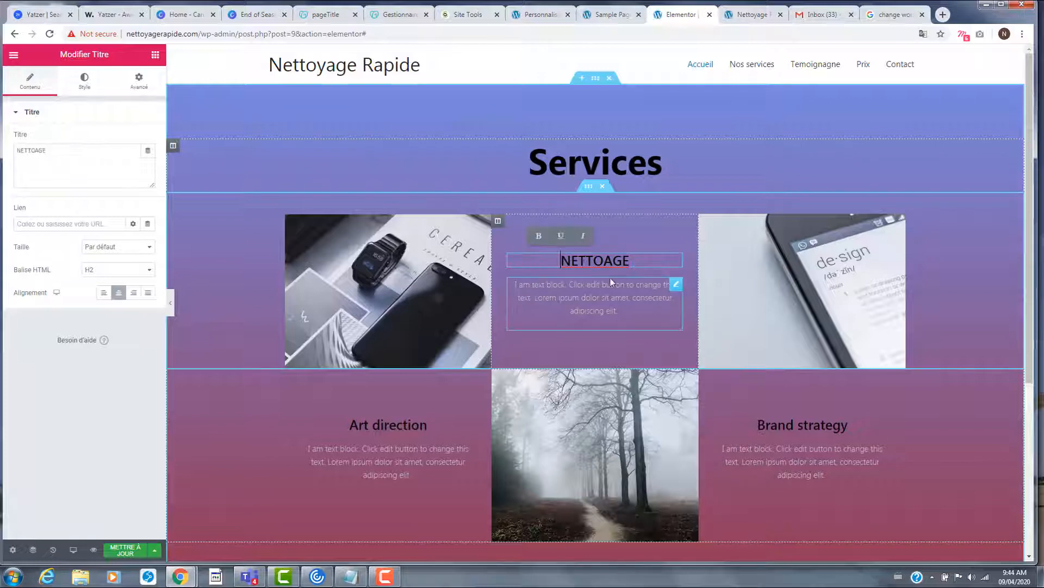
left_click_drag(630, 261, 613, 258)
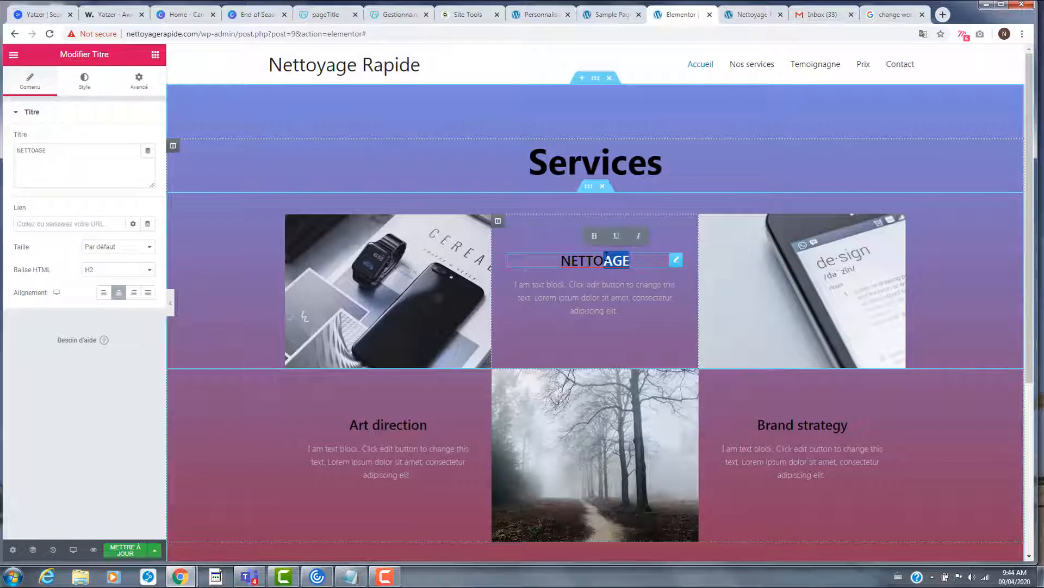
type("y")
key("BackSpace")
type("Y")
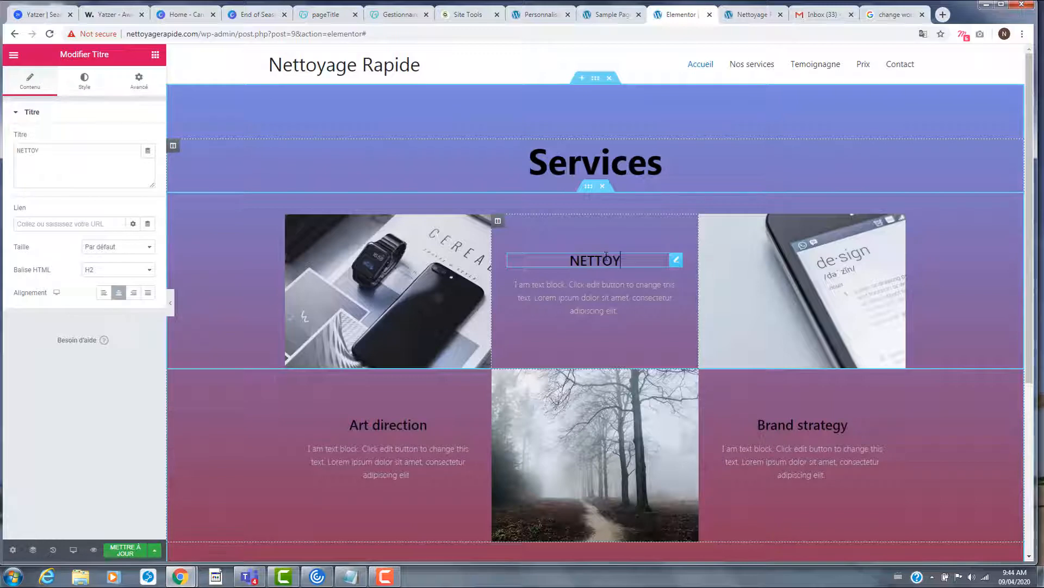
type("AGE A  DO")
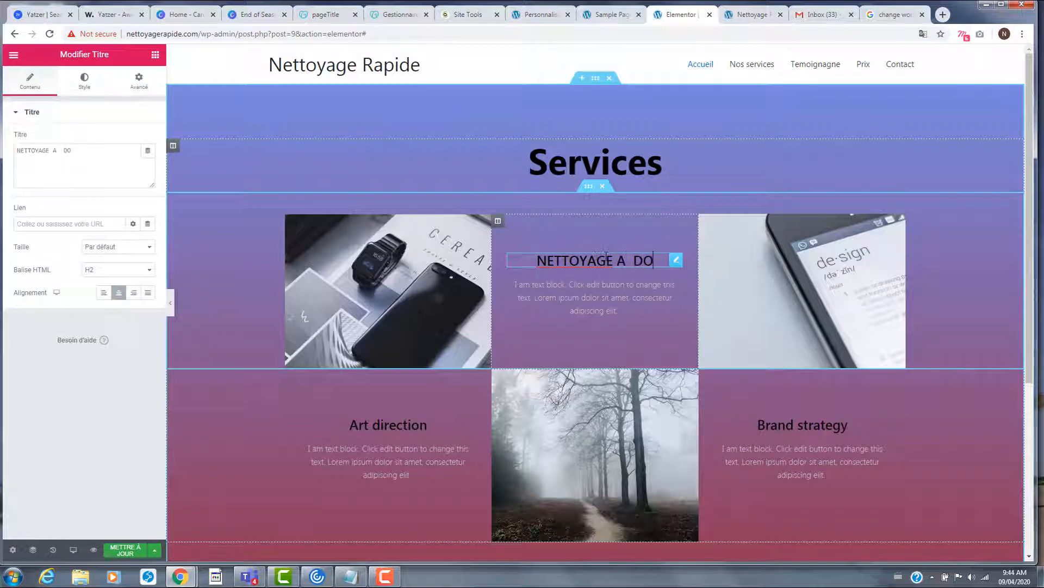
type("MICILE")
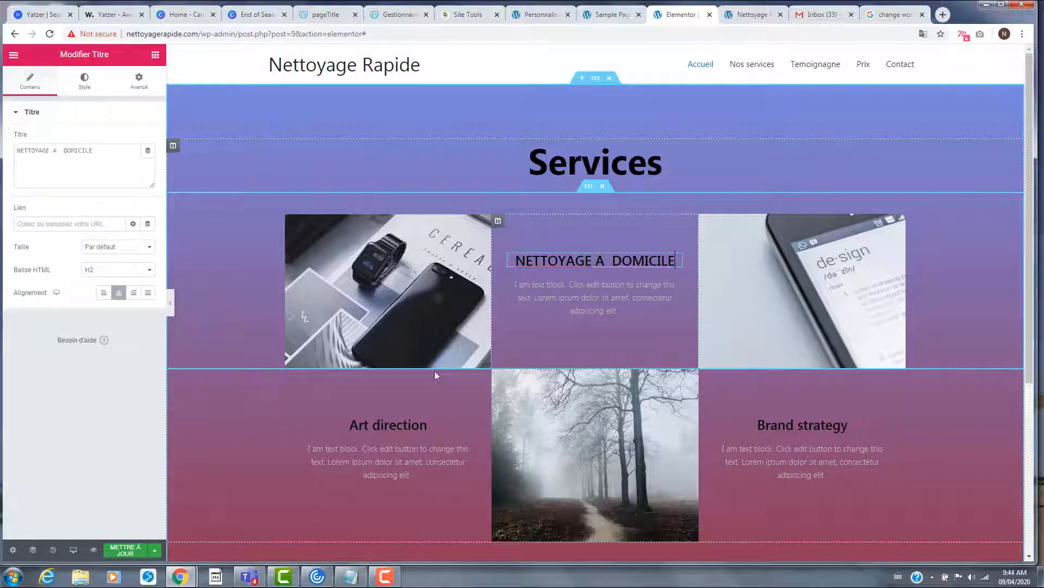
- Retitle the Art direction heading 'NETTOYAGE DES BUREAUX'
left_click(399, 425)
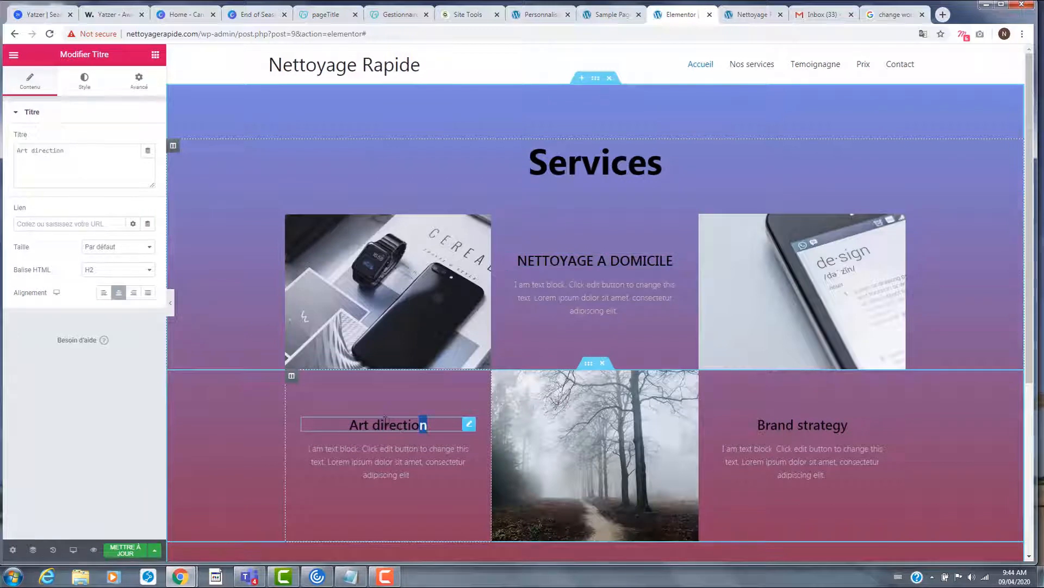
left_click_drag(385, 419, 351, 416)
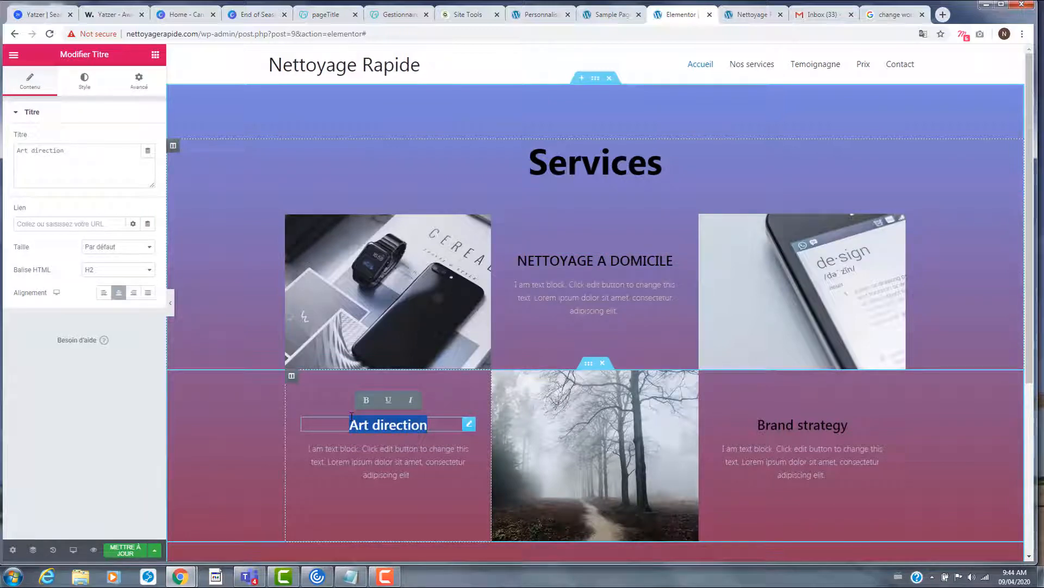
type("NETTOYA")
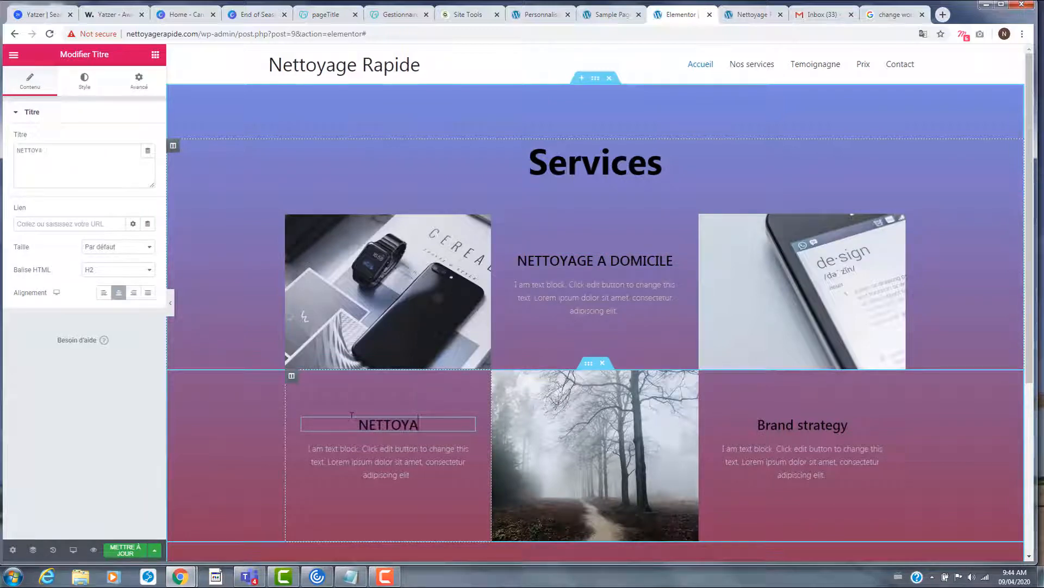
type("GE")
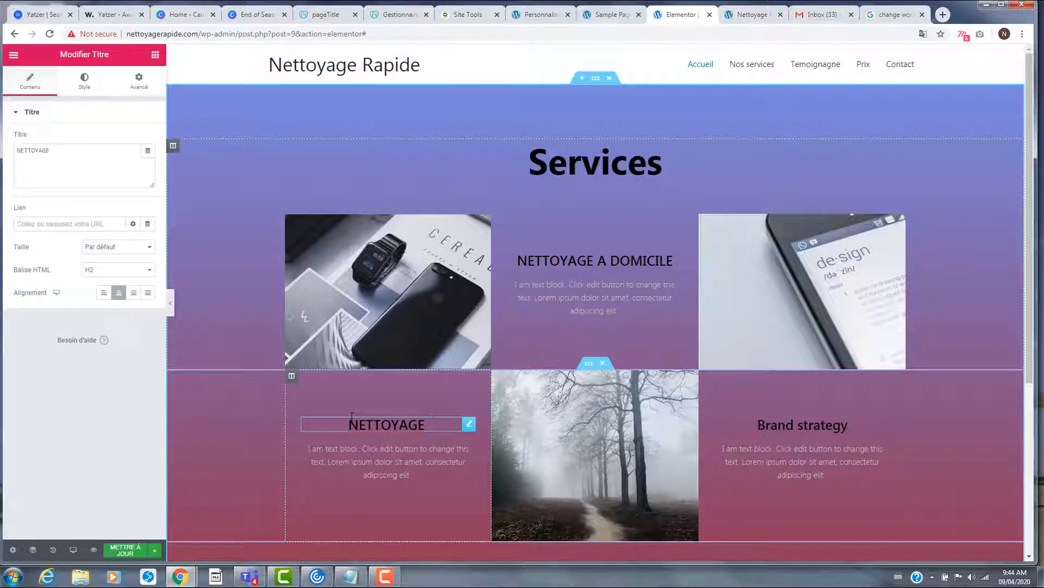
type(" DES BUREA")
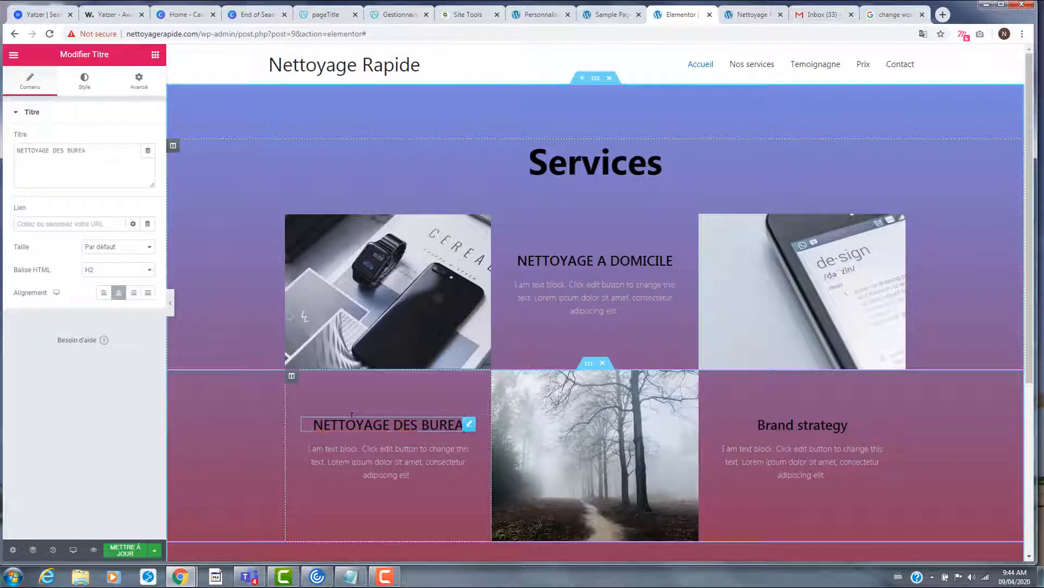
type("UX")
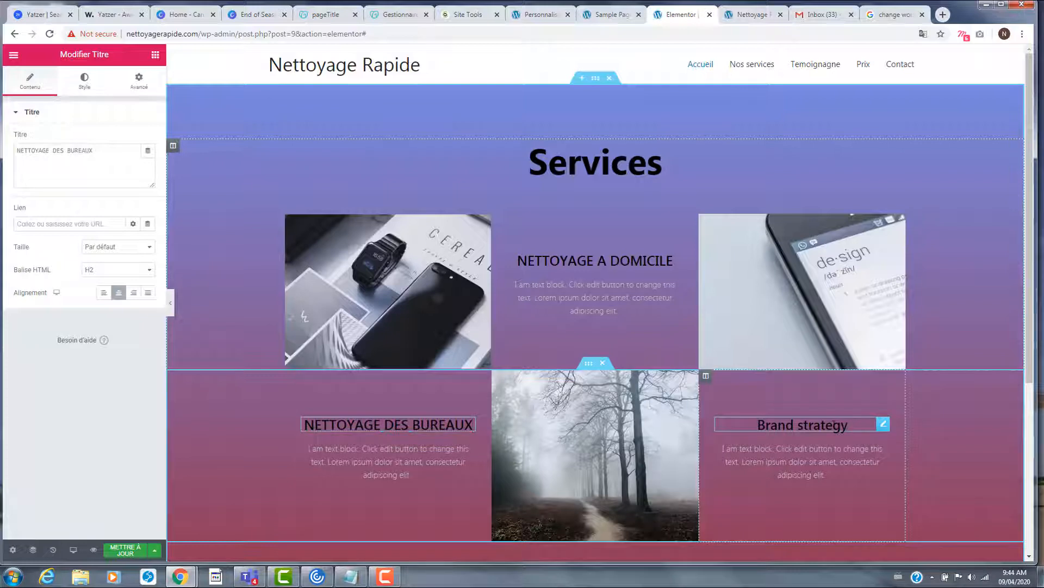
- Retitle the Brand strategy heading 'AVANT ET APRES FETE'
double_click(823, 425)
scroll(836, 426, "down", 2)
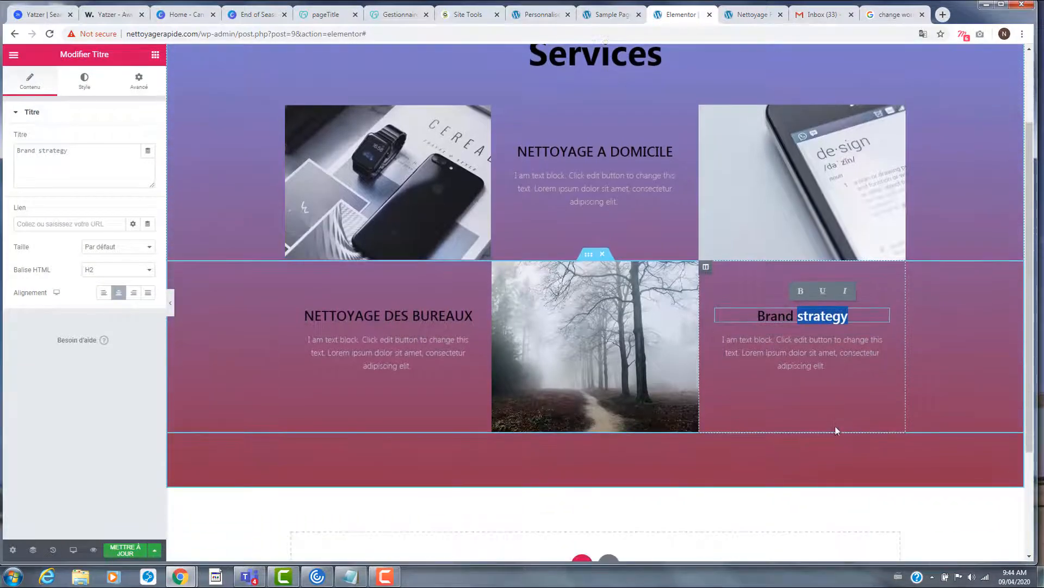
left_click(777, 316)
left_click(757, 315)
left_click_drag(757, 316, 856, 308)
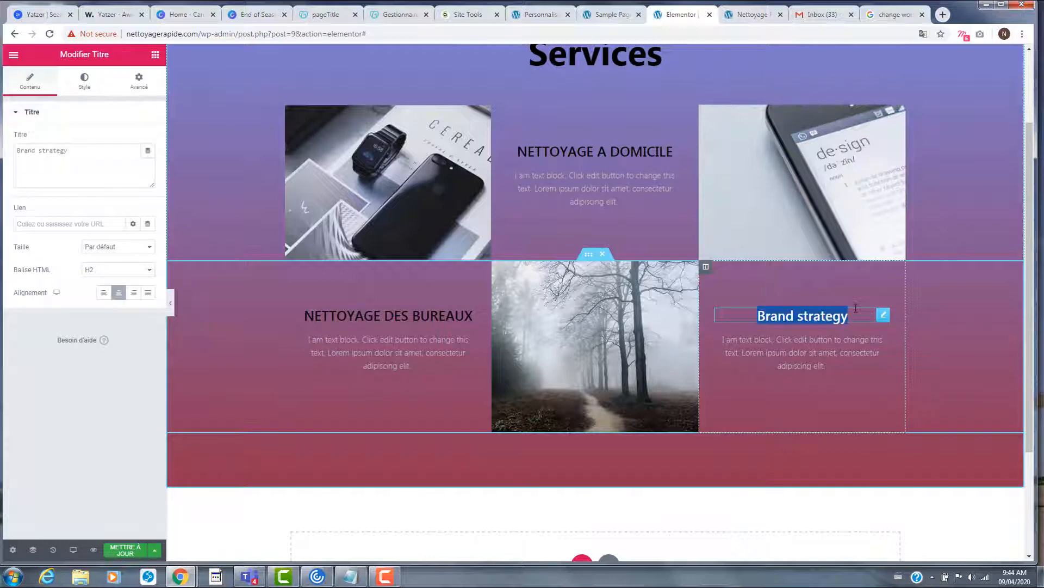
type("NETT")
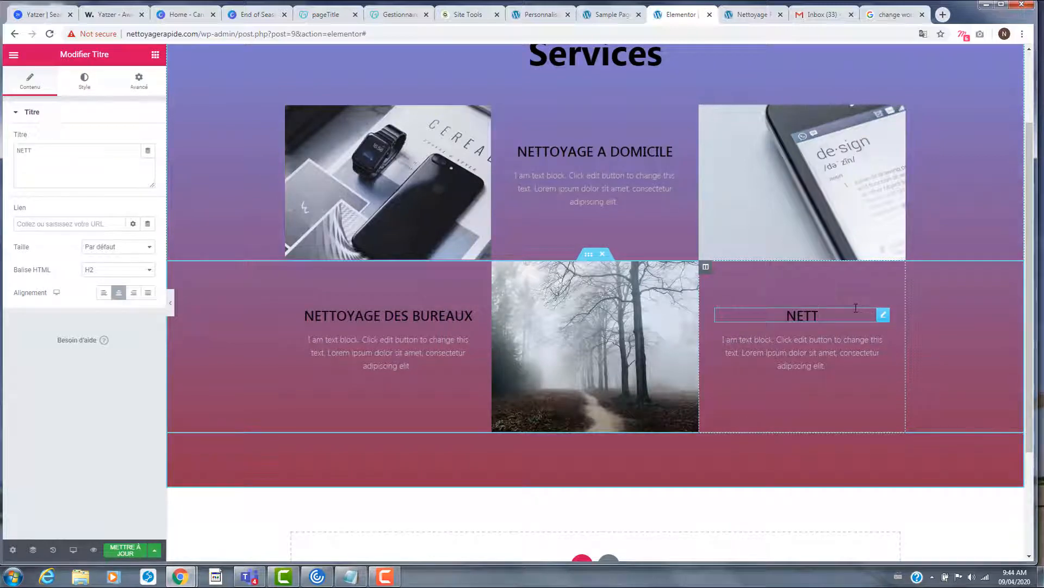
key("BackSpace")
key("BackSpace")
key("BackSpace")
type("AVANT ET APRES")
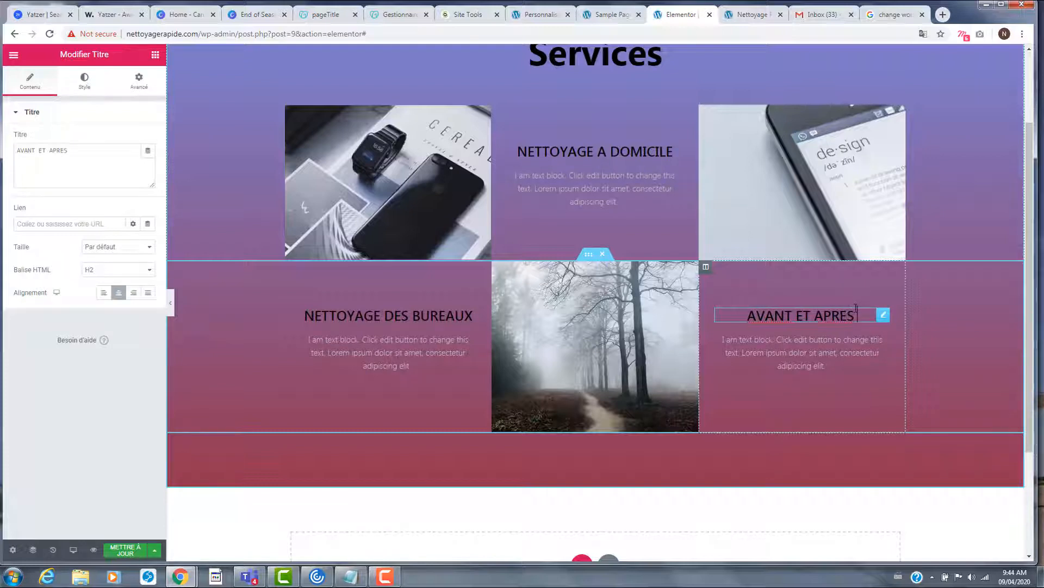
type(" FETE")
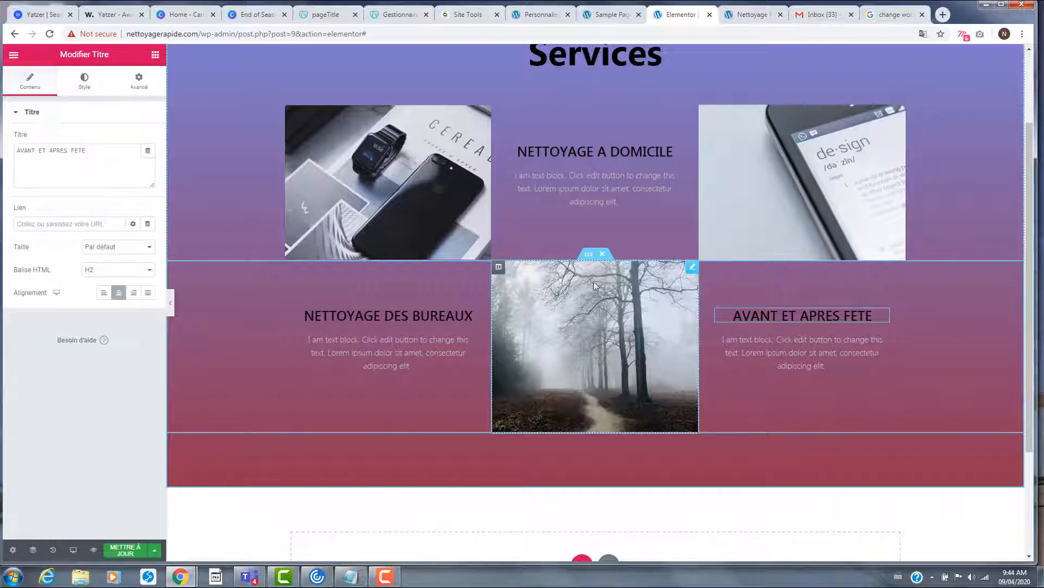
- Duplicate the second grid row and move the copy's image column to the left side
right_click(591, 261)
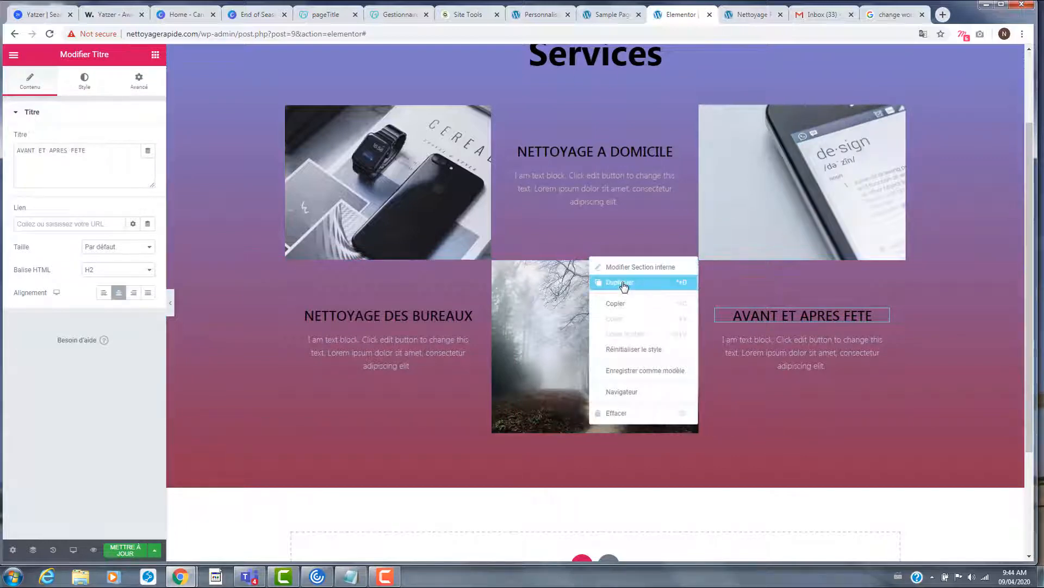
key("ctrl+d")
scroll(676, 349, "down", 2)
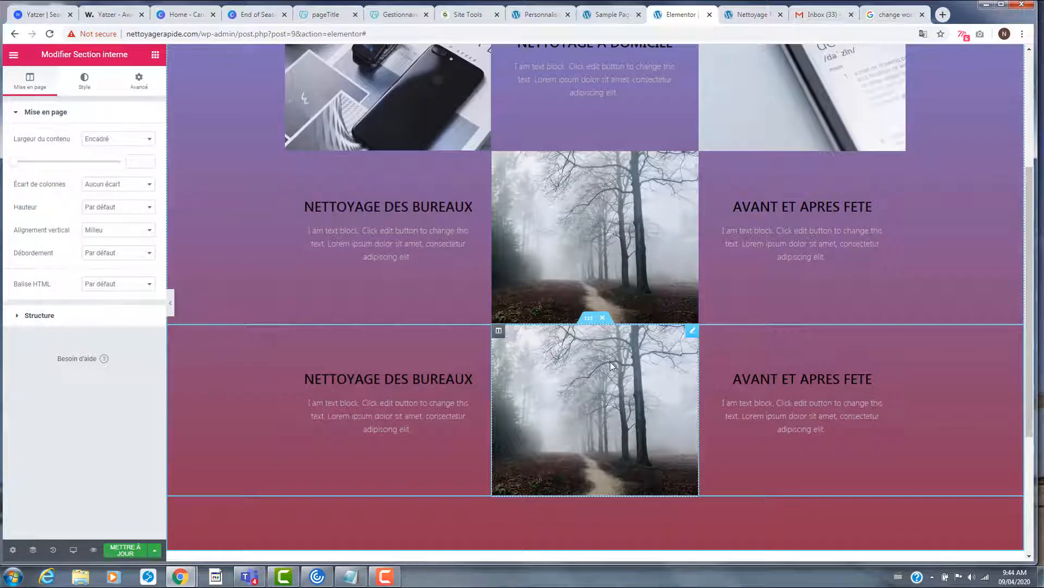
mouse_move(610, 366)
left_mouse_down()
mouse_move(625, 374)
mouse_move(612, 375)
left_mouse_up()
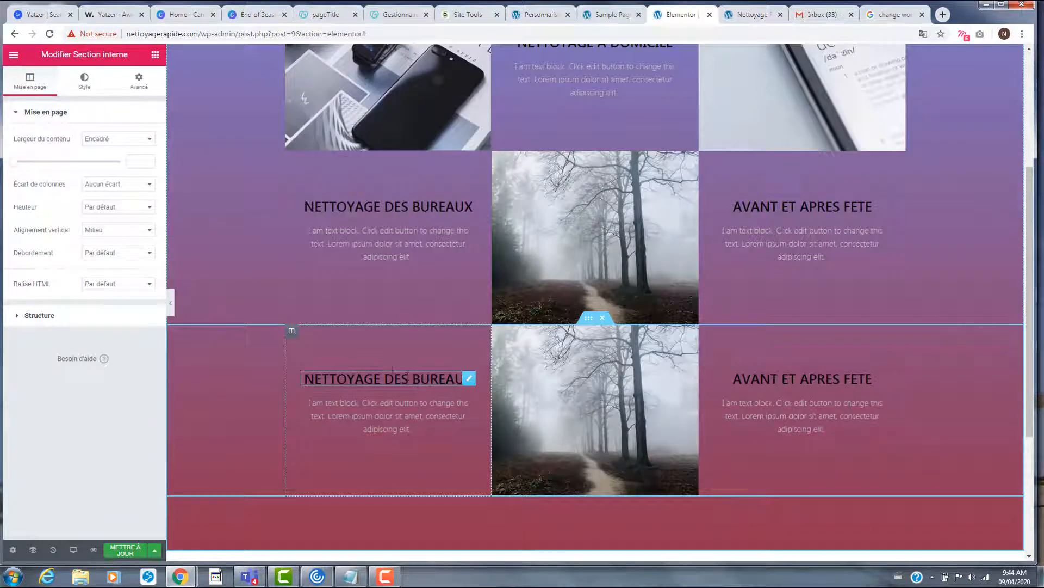
left_click_drag(292, 330, 583, 385)
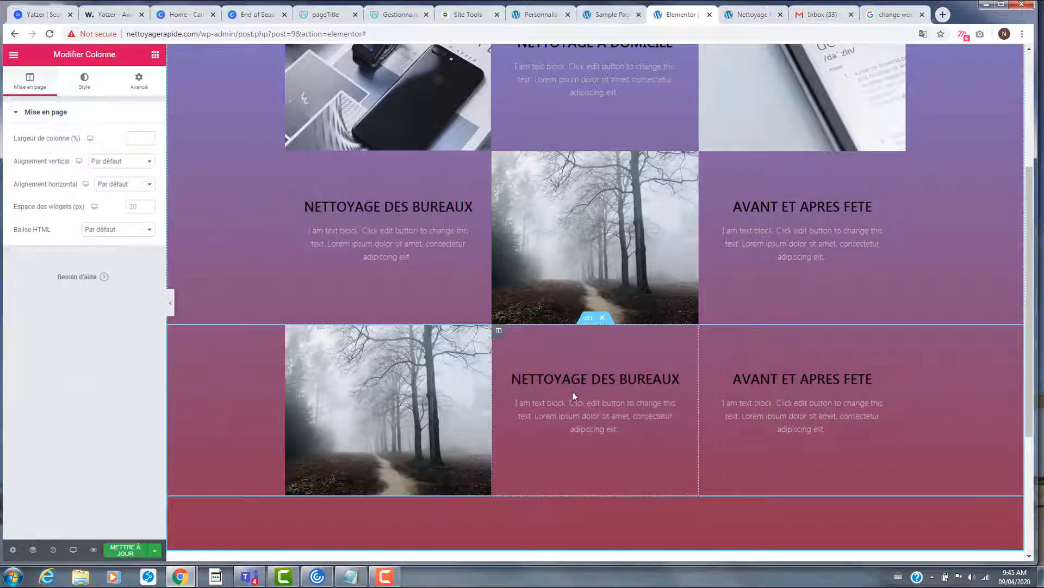
scroll(572, 392, "down", 2)
scroll(611, 401, "up", 5)
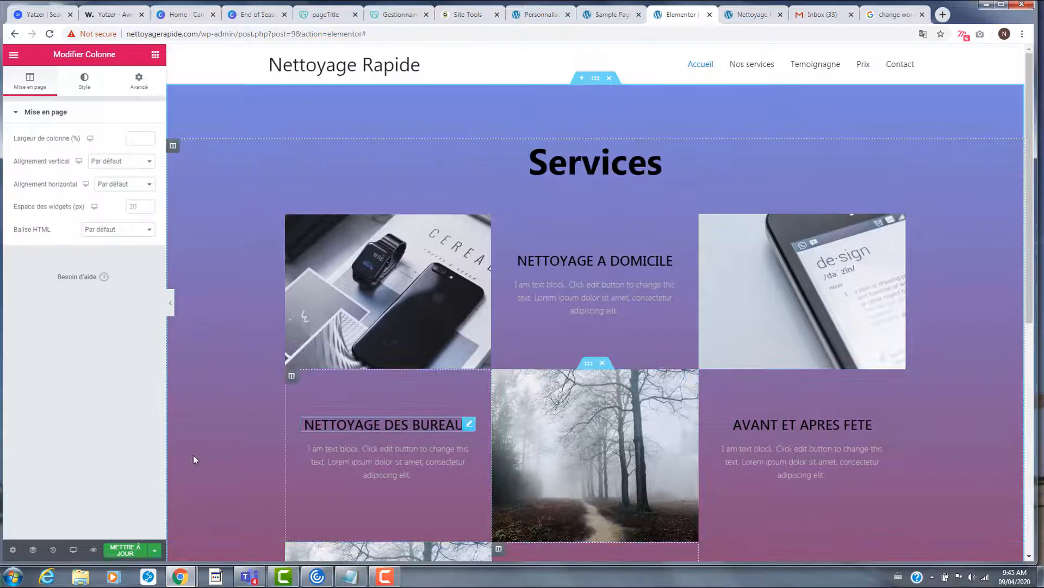
- Save the page, then browse the media library for the watch image and keep its current picture
left_click(125, 550)
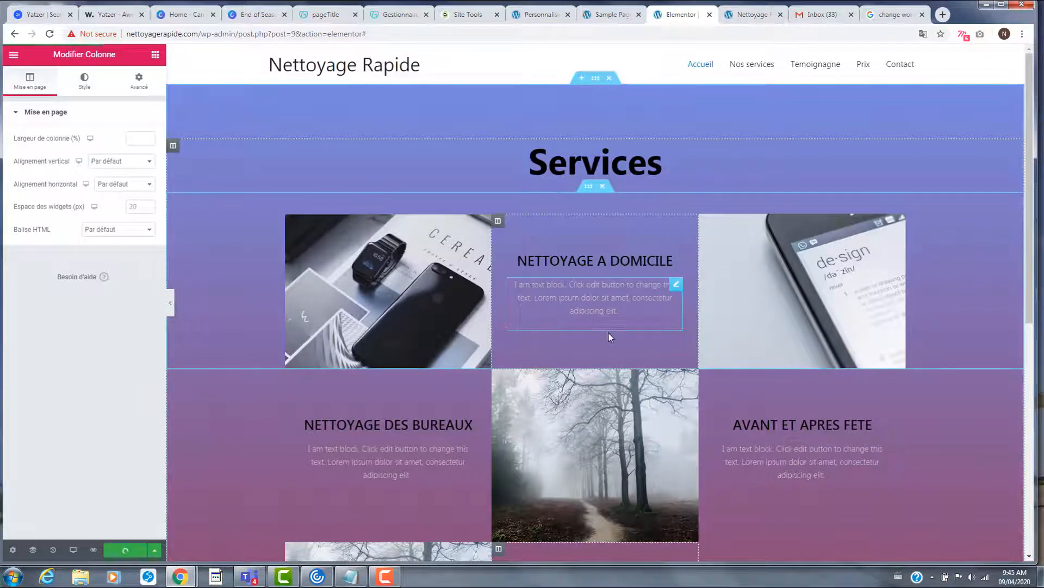
left_click(404, 264)
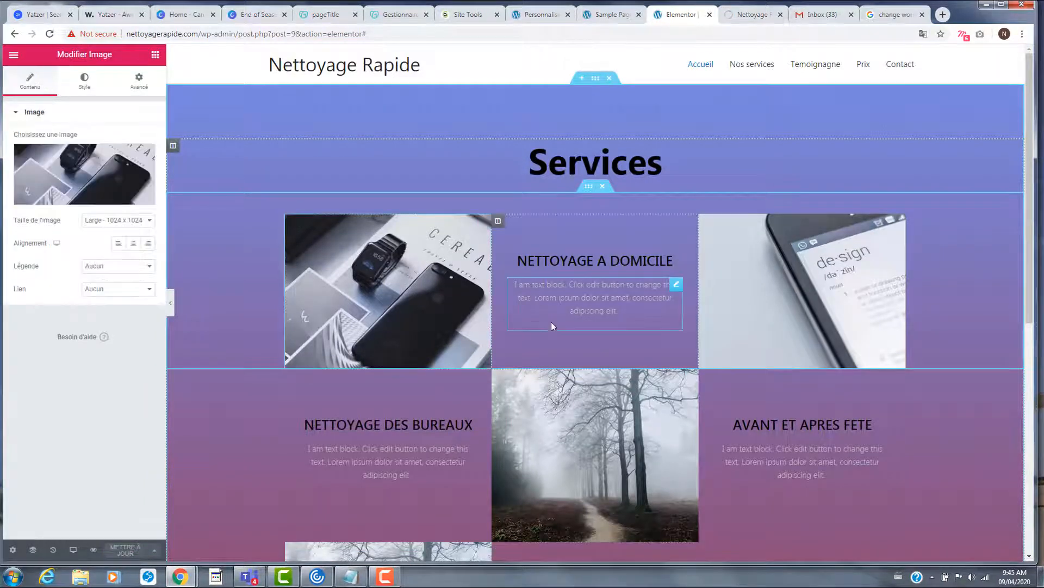
left_click(85, 171)
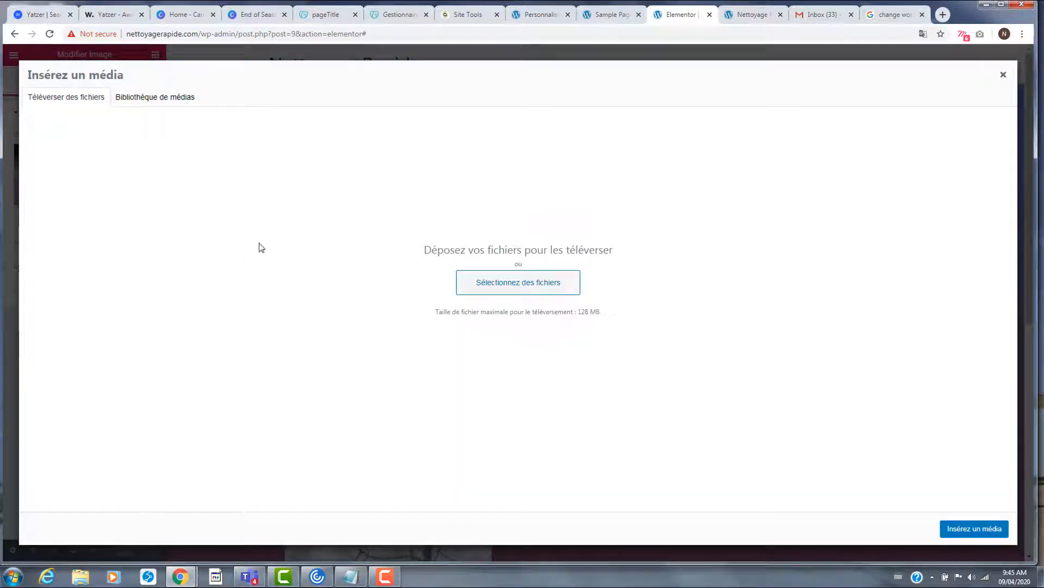
left_click(157, 97)
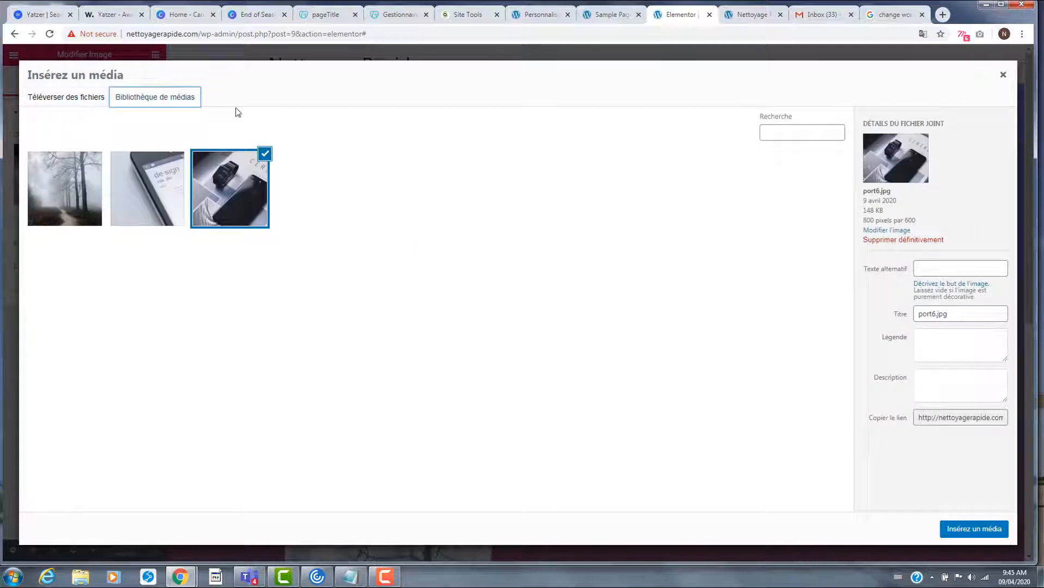
left_click(62, 97)
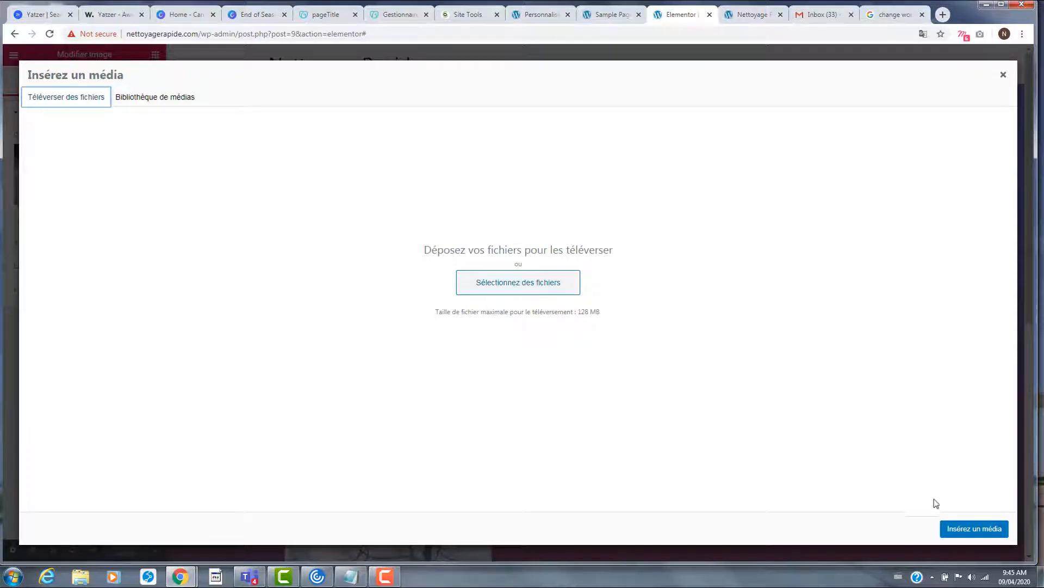
left_click(1003, 77)
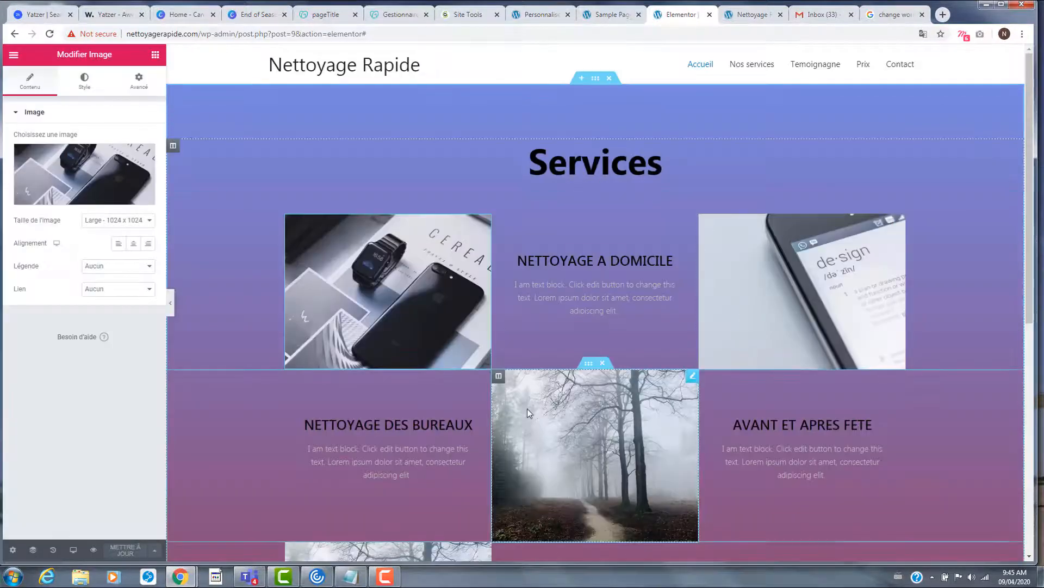
- Review the Services grid in the editor, then reload the homepage preview tab
scroll(527, 408, "down", 5)
scroll(586, 411, "up", 5)
scroll(587, 411, "down", 5)
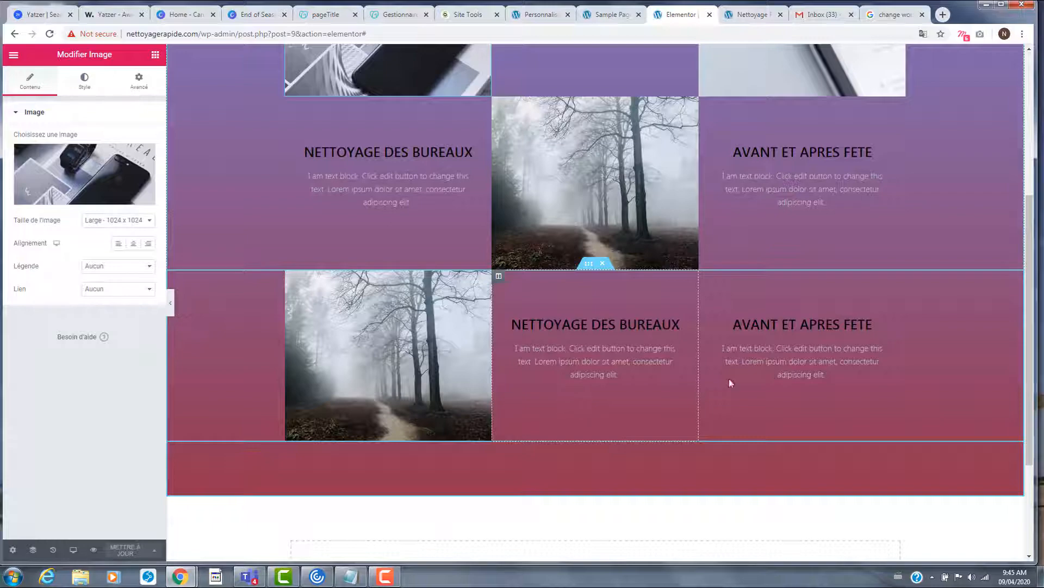
scroll(782, 380, "up", 2)
scroll(784, 384, "down", 2)
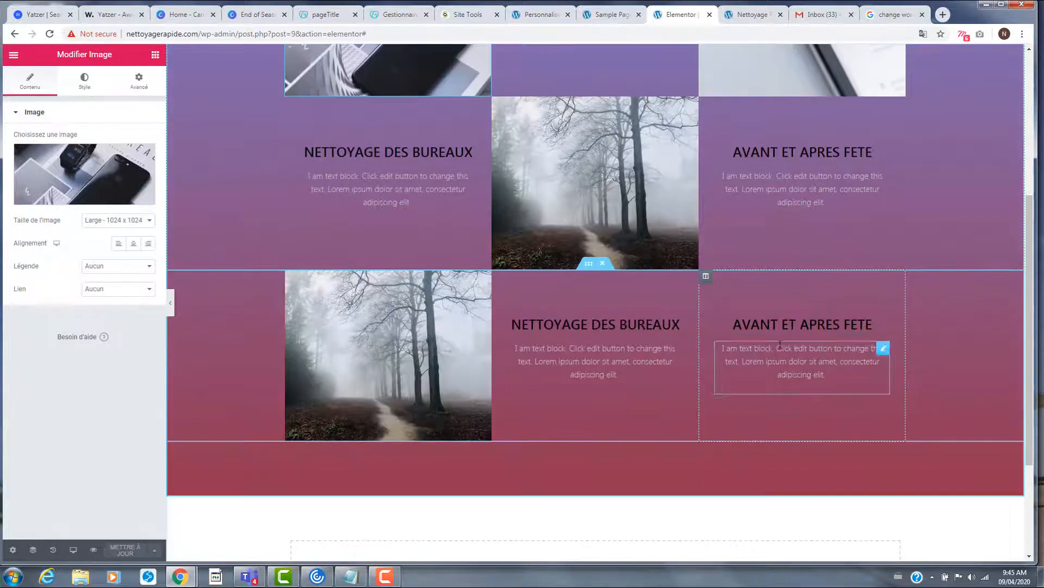
scroll(801, 366, "up", 3)
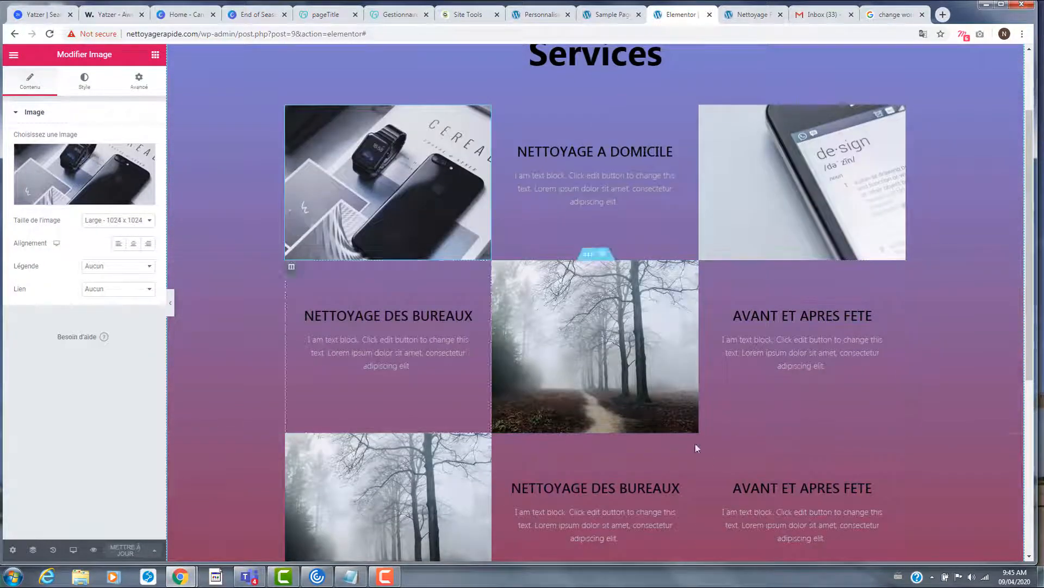
scroll(744, 468, "down", 4)
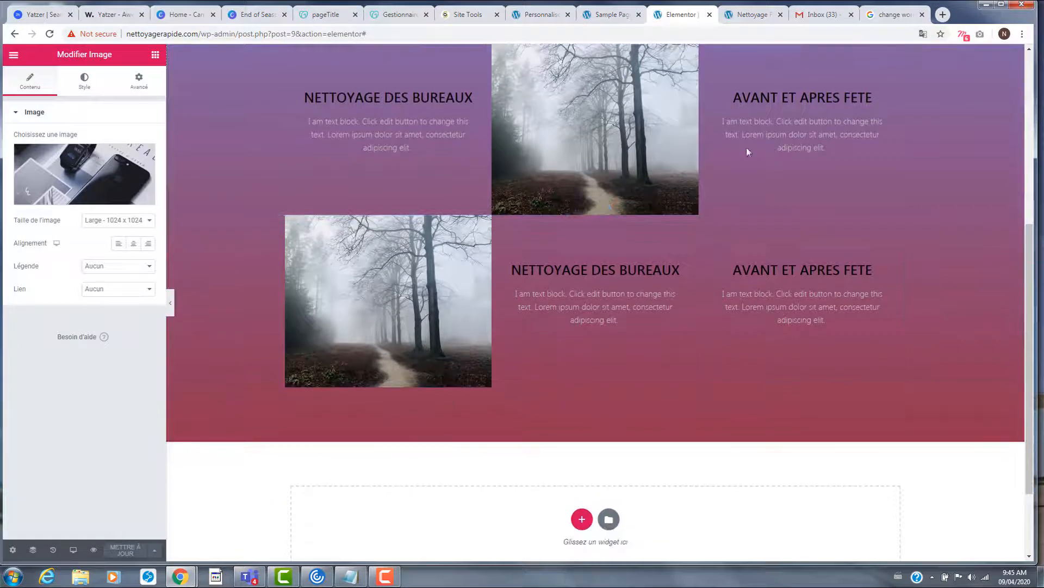
left_click(752, 14)
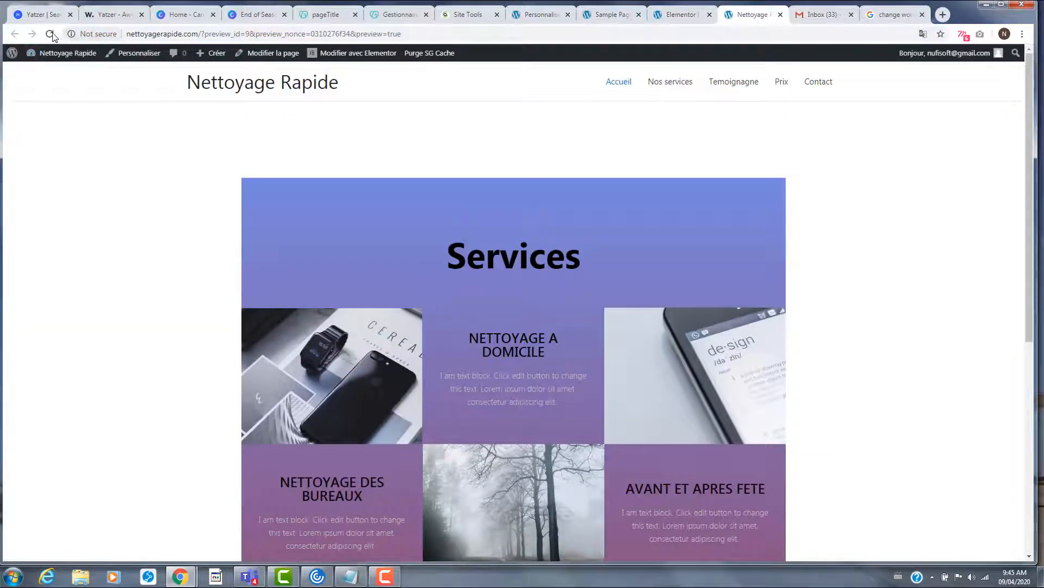
left_click(50, 34)
- Back in Elementor, open the page preview and scroll through the Services grid
scroll(233, 280, "down", 6)
left_click(683, 17)
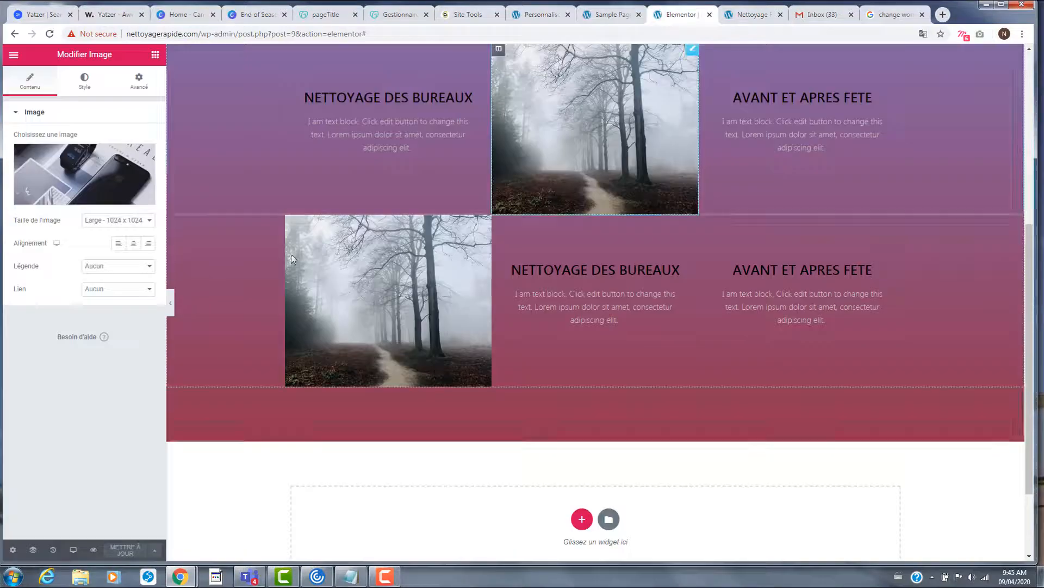
scroll(428, 347, "up", 6)
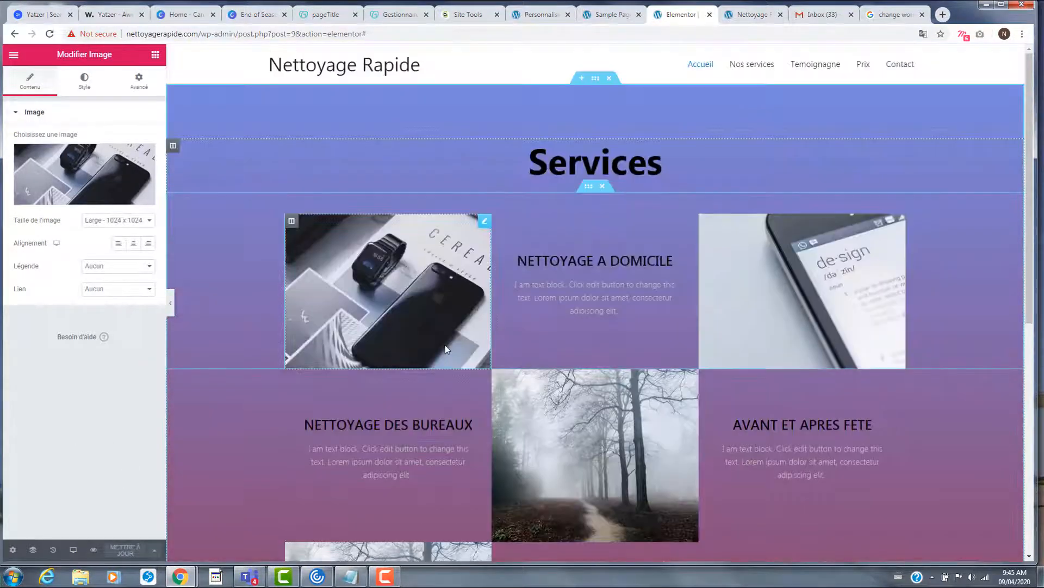
left_click(93, 550)
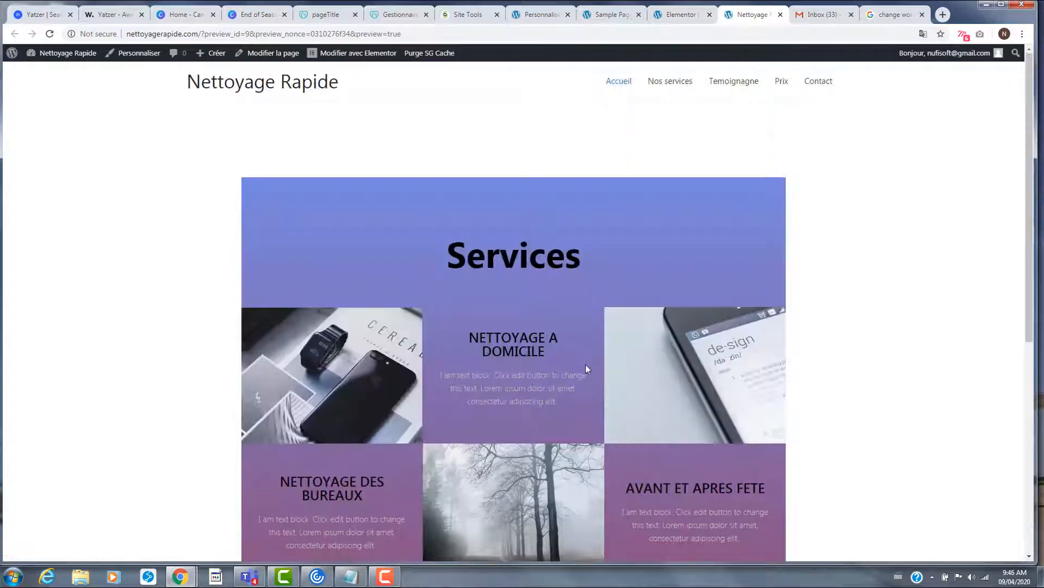
scroll(585, 364, "down", 7)
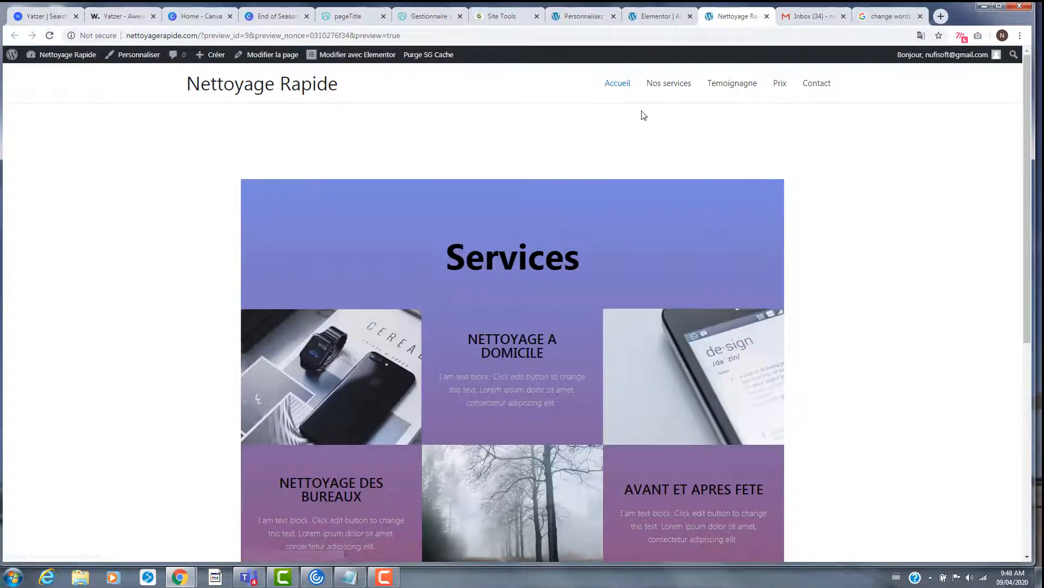
scroll(584, 175, "down", 6)
scroll(603, 308, "up", 6)
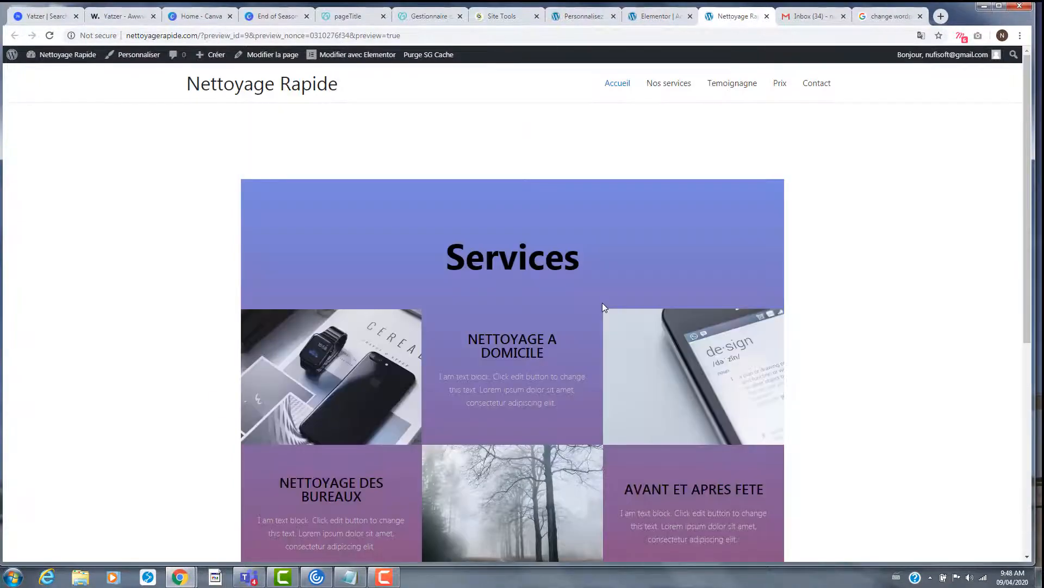
scroll(603, 308, "down", 5)
scroll(602, 308, "up", 5)
- In the WordPress editor, switch Accueil's Astra content layout to Pleine largeur - Étiré and update
left_click(581, 16)
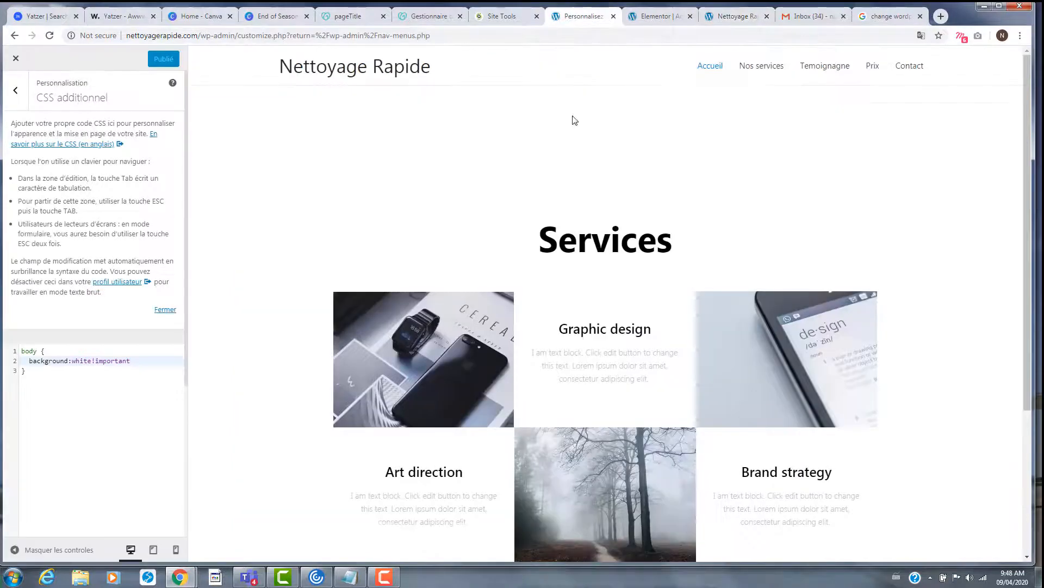
left_click(630, 17)
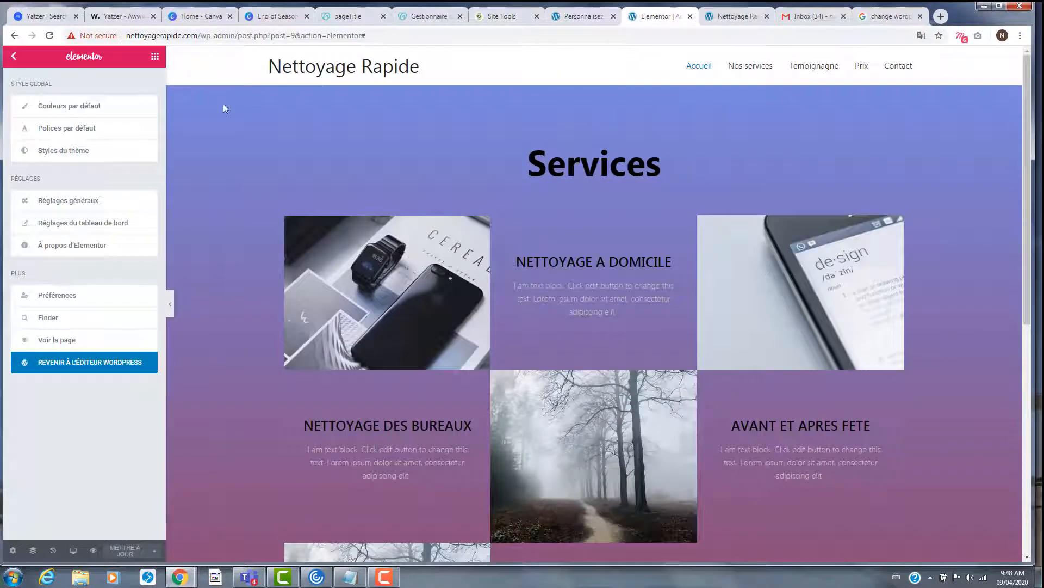
left_click(47, 368)
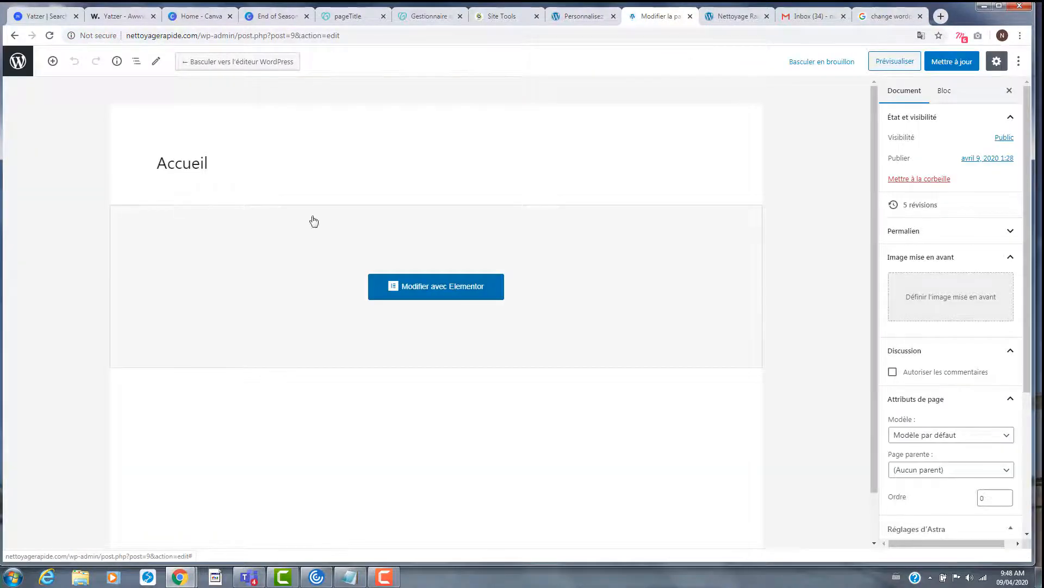
scroll(988, 425, "down", 4)
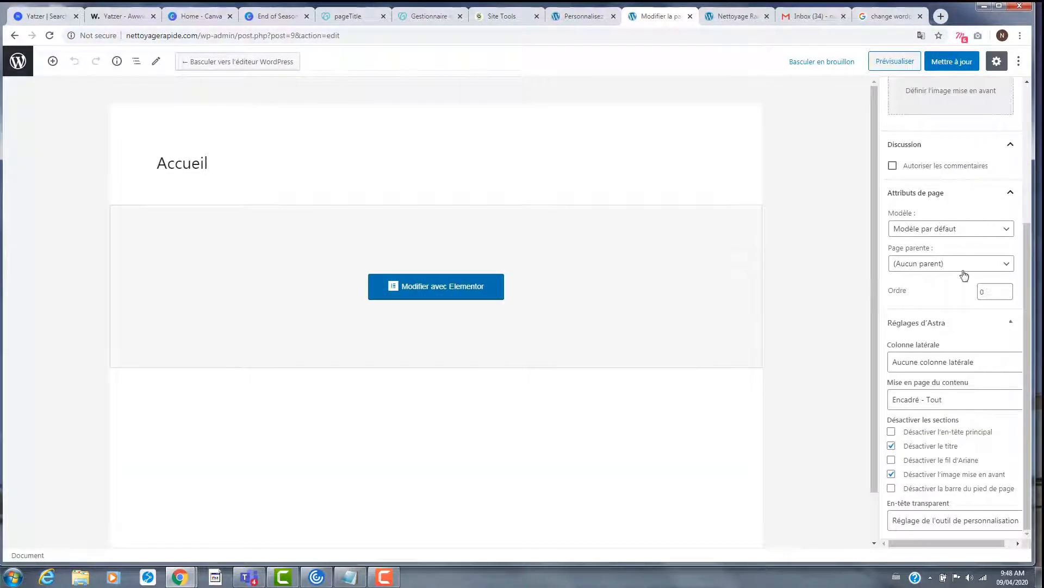
left_click(978, 401)
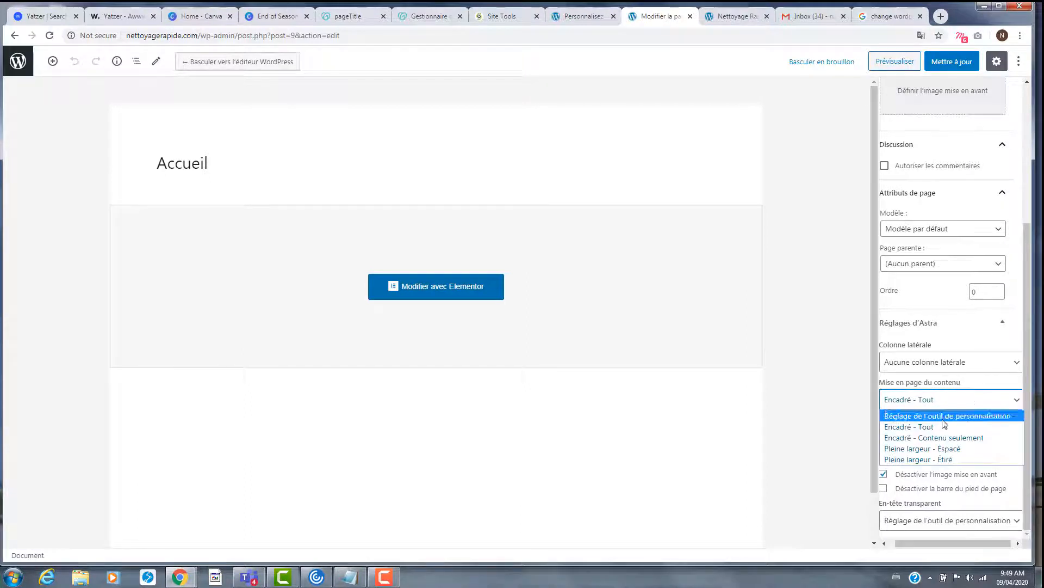
left_click(948, 459)
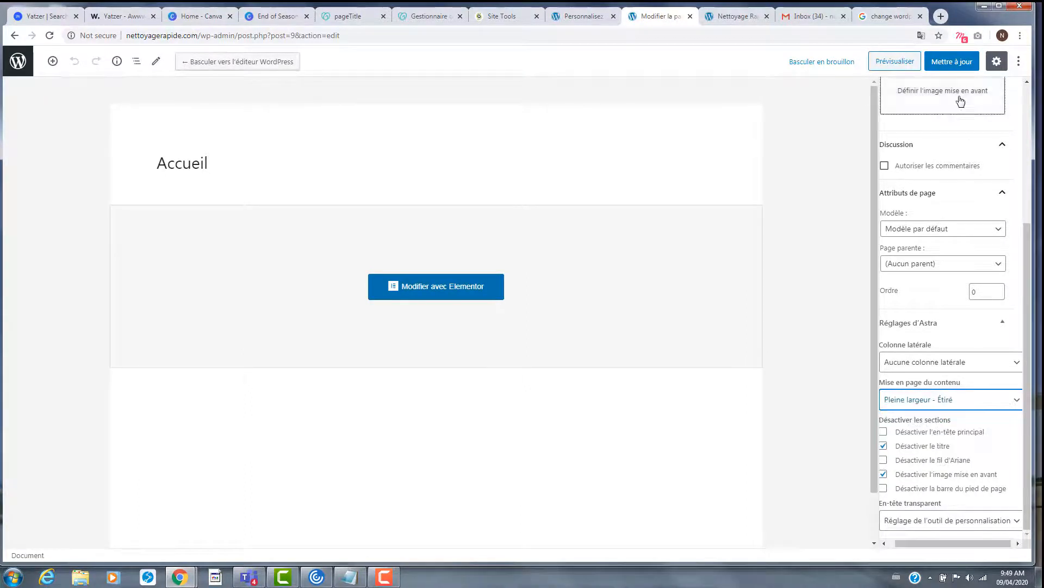
left_click(952, 62)
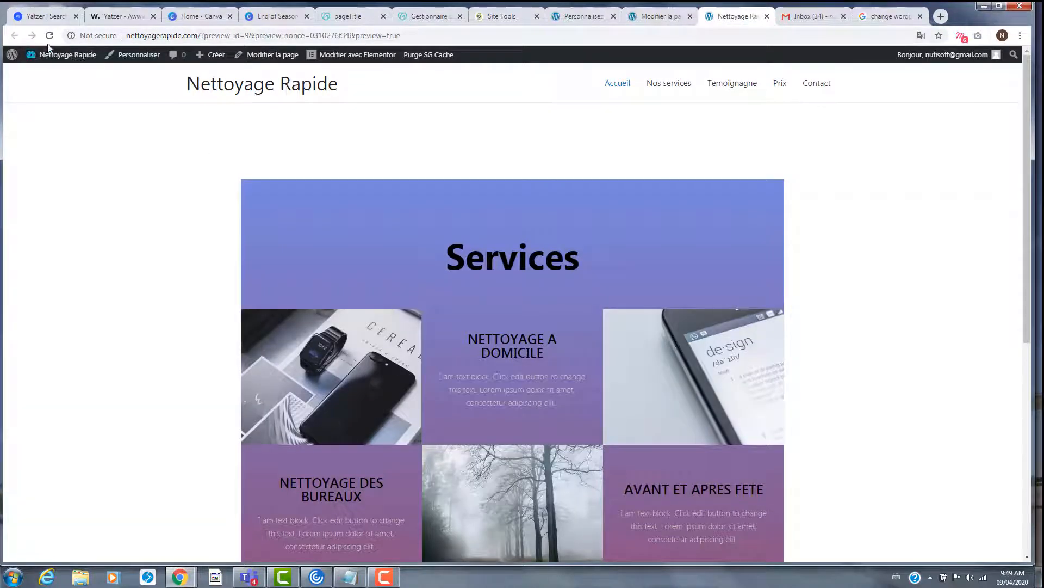
- Reload the Accueil preview and confirm the gradient Services section spans the full width
left_click(49, 35)
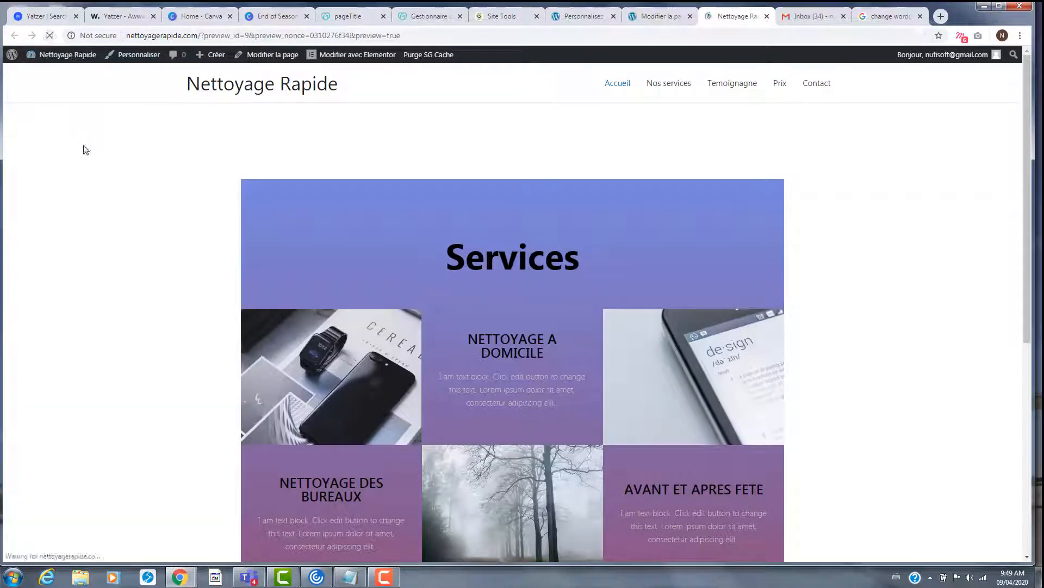
scroll(655, 271, "down", 5)
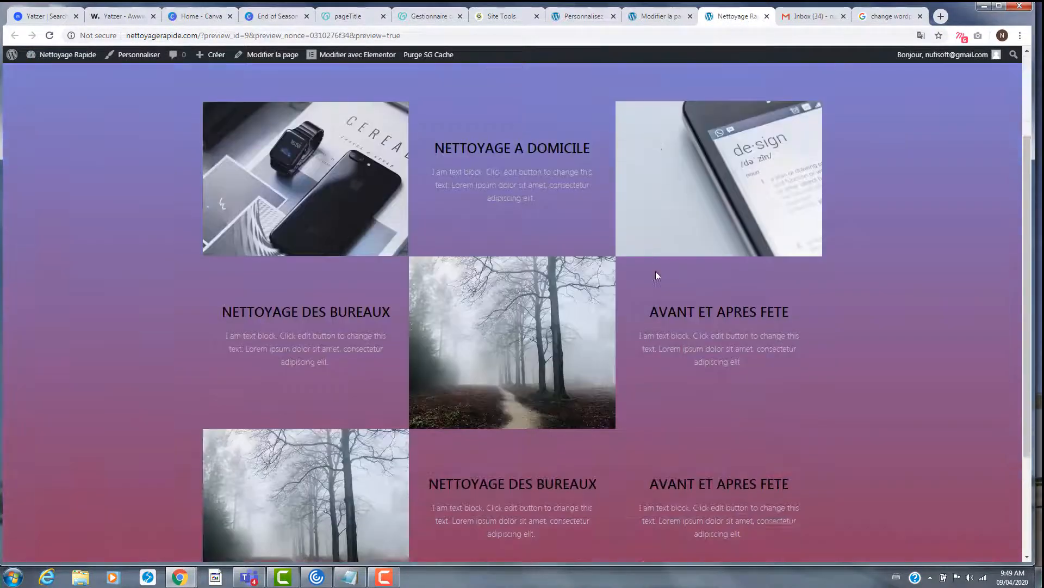
scroll(654, 271, "up", 5)
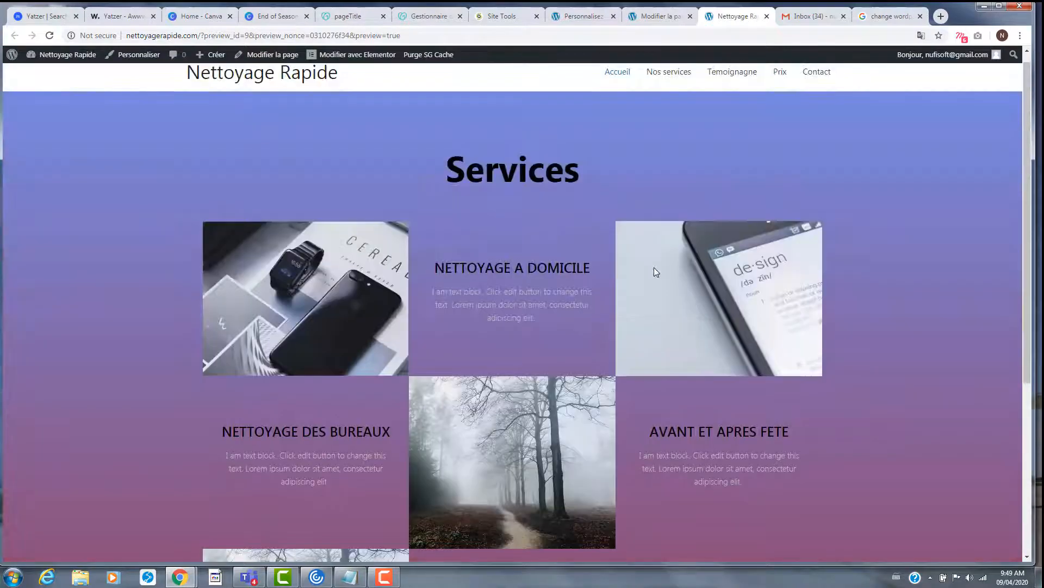
scroll(654, 267, "up", 1)
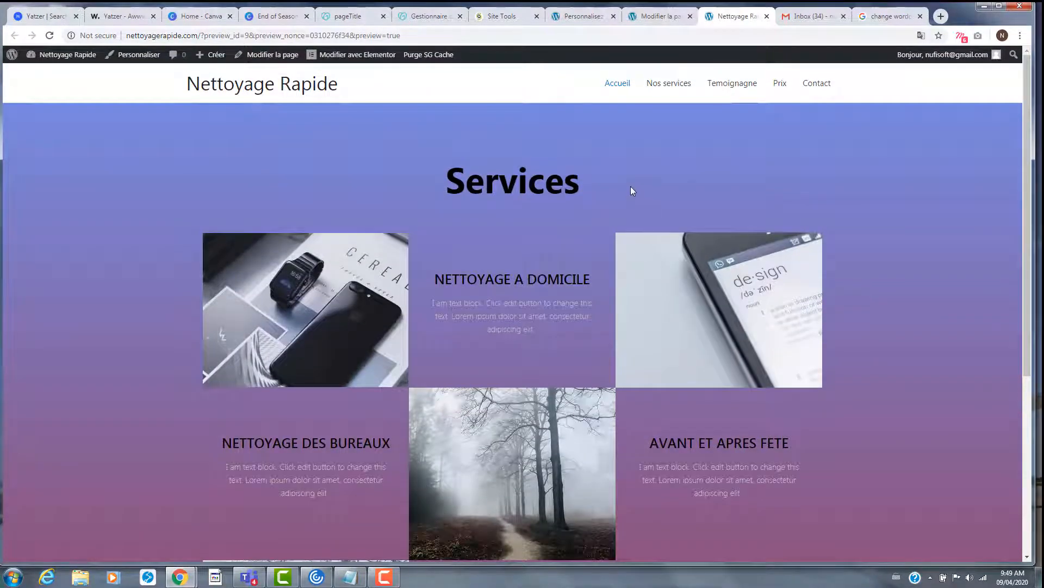
scroll(679, 218, "down", 5)
scroll(678, 241, "up", 3)
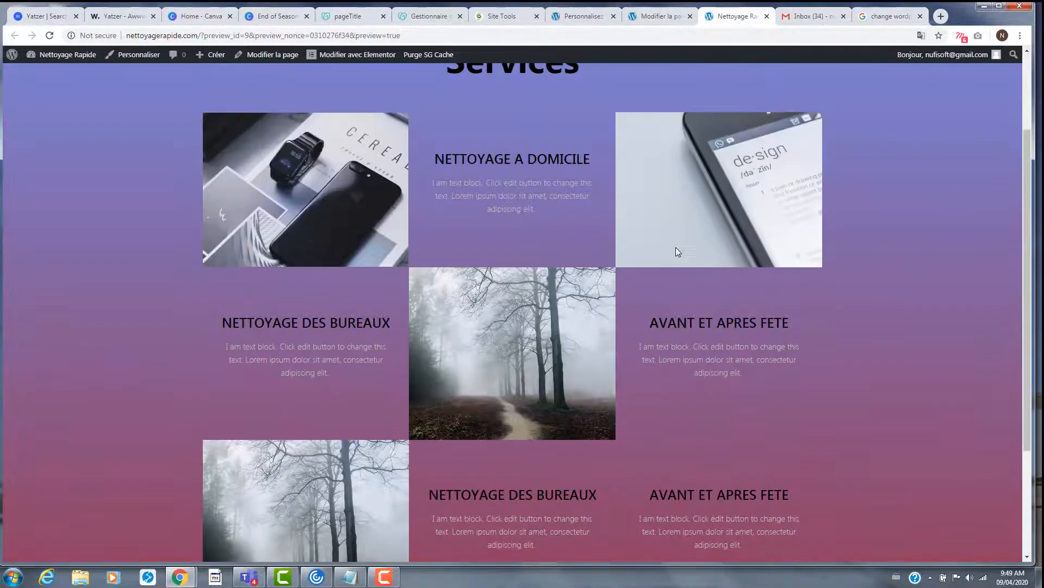
scroll(675, 258, "up", 2)
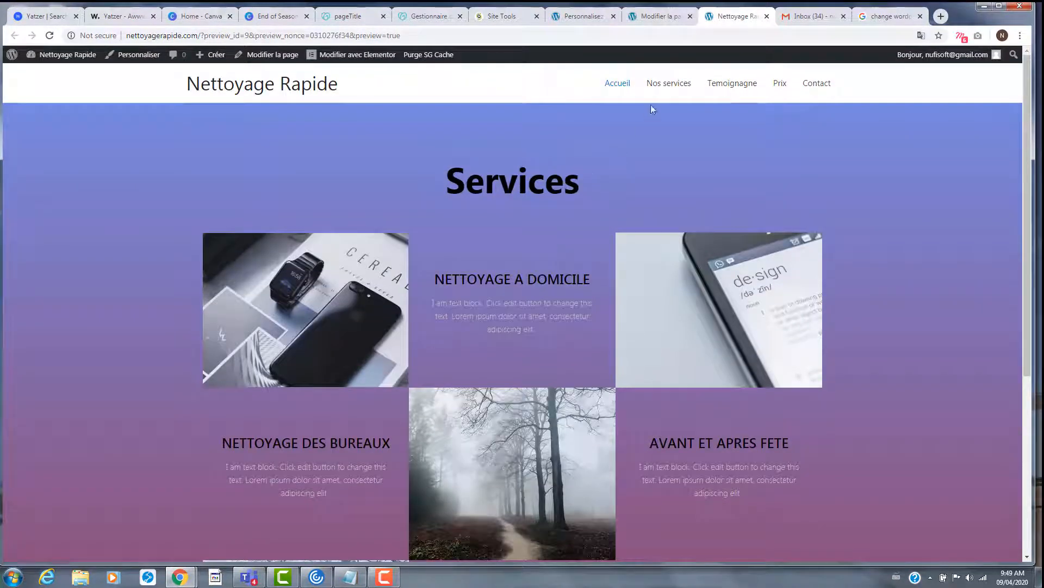
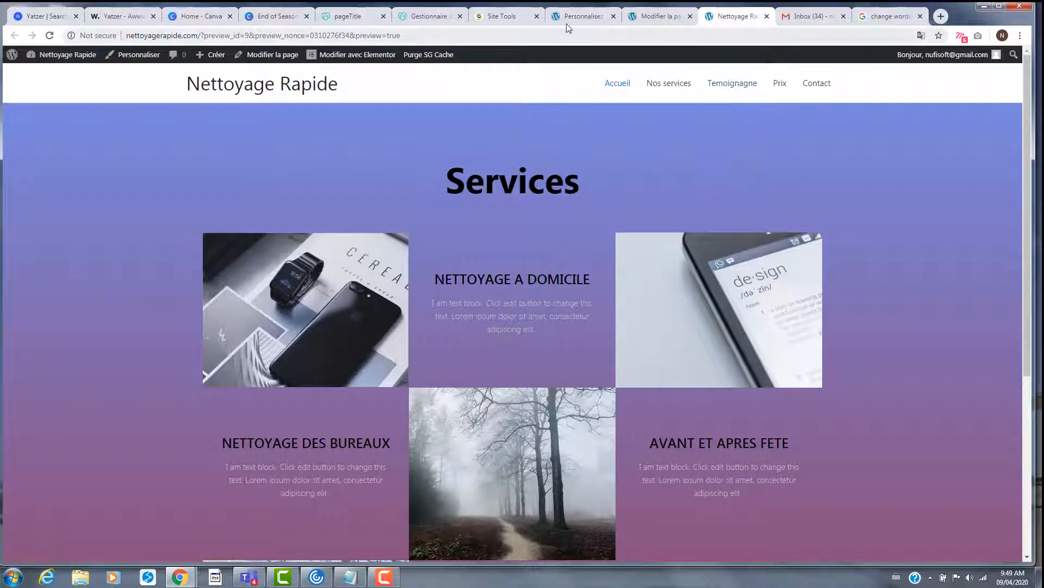
- Return to the homepage preview, launch 'Modifier avec Elementor' and open the template library at the page bottom
left_click(584, 16)
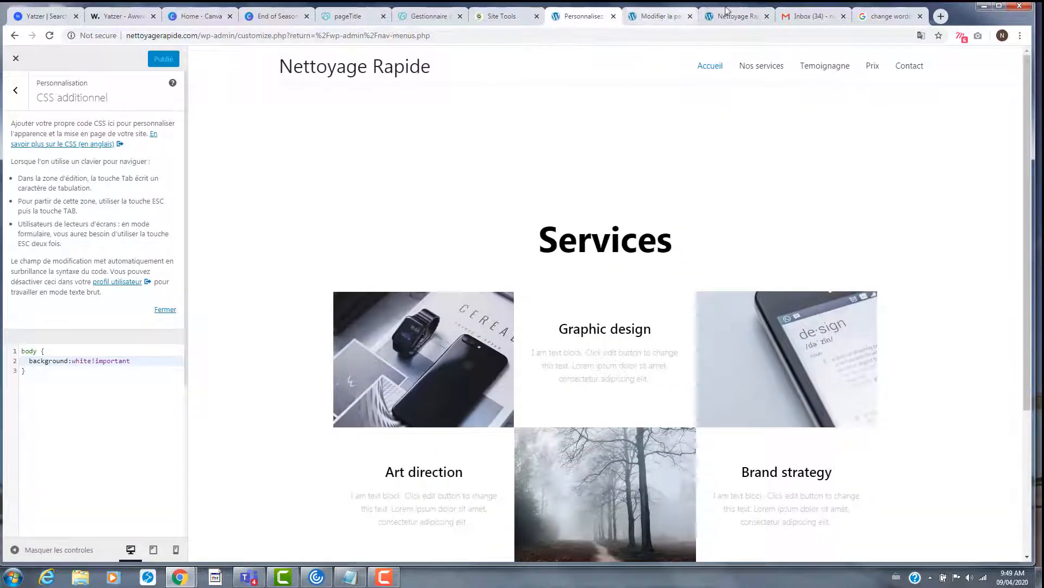
left_click(728, 14)
left_click(356, 55)
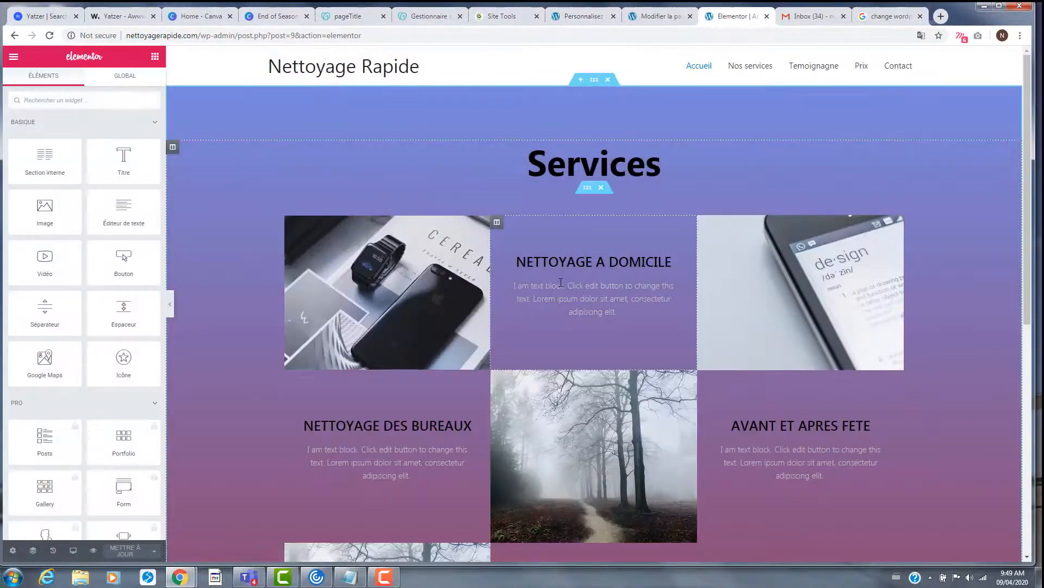
scroll(560, 285, "down", 6)
scroll(560, 285, "down", 3)
left_click(607, 410)
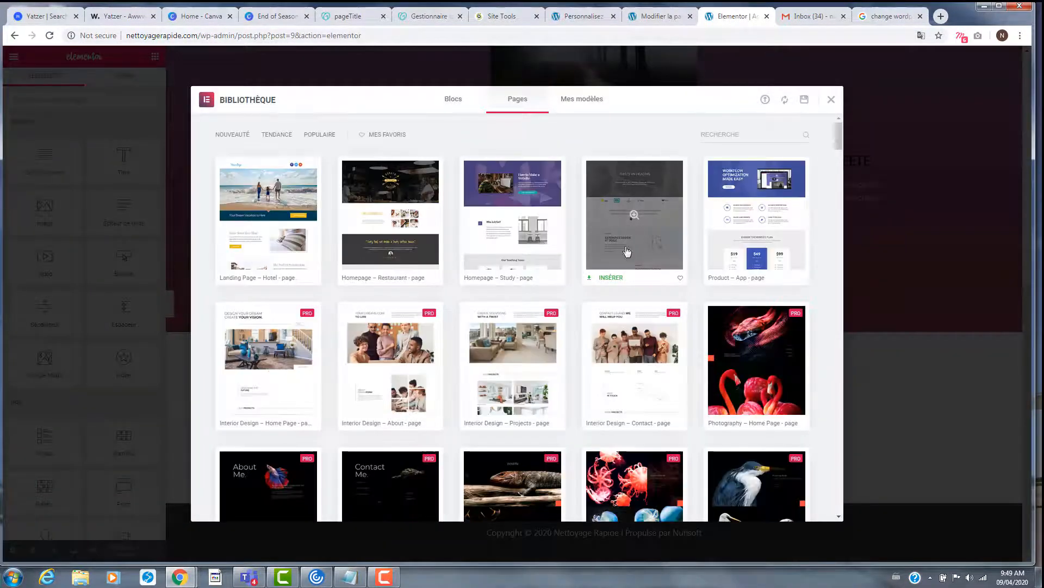
- Search the Bibliothèque template library, trying the queries 'cl' and 'rev'
scroll(622, 338, "down", 5)
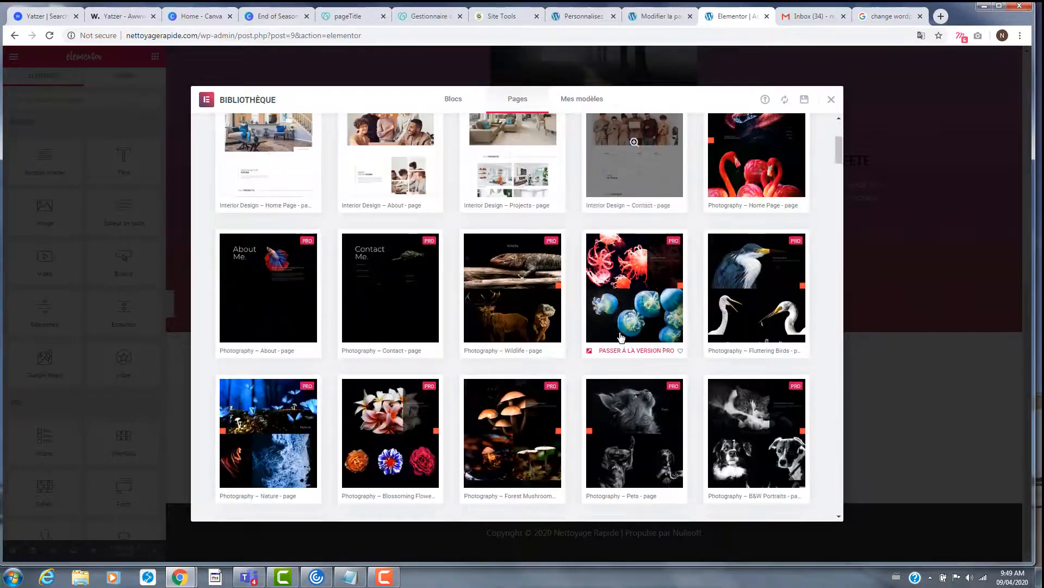
scroll(618, 321, "up", 5)
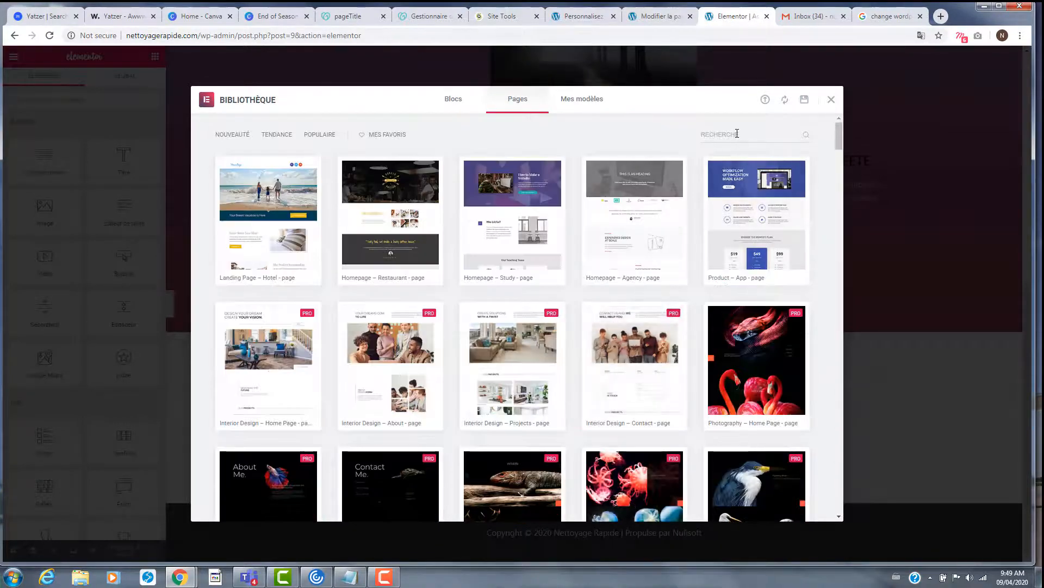
left_click(737, 134)
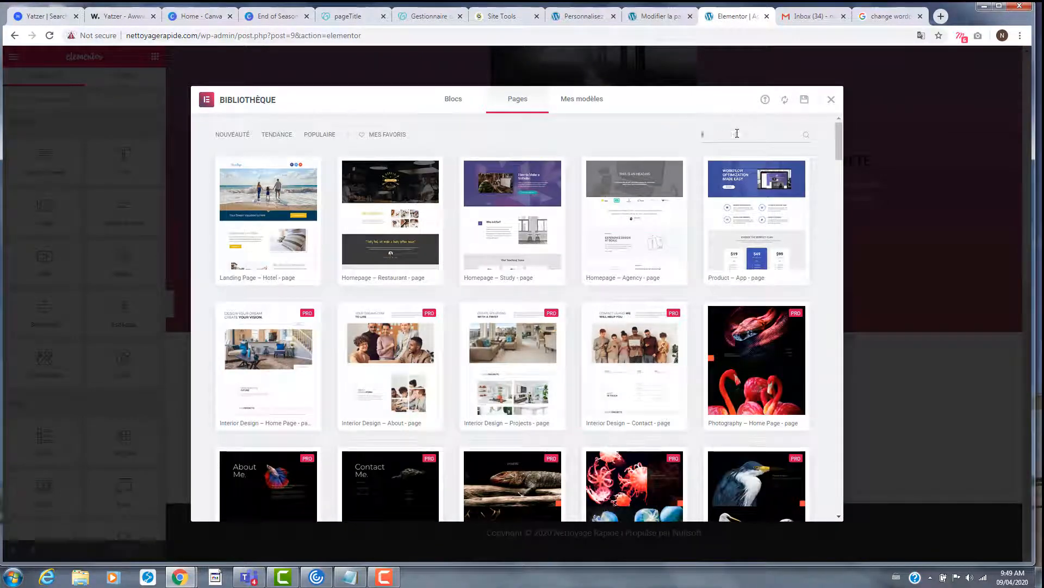
type("cl")
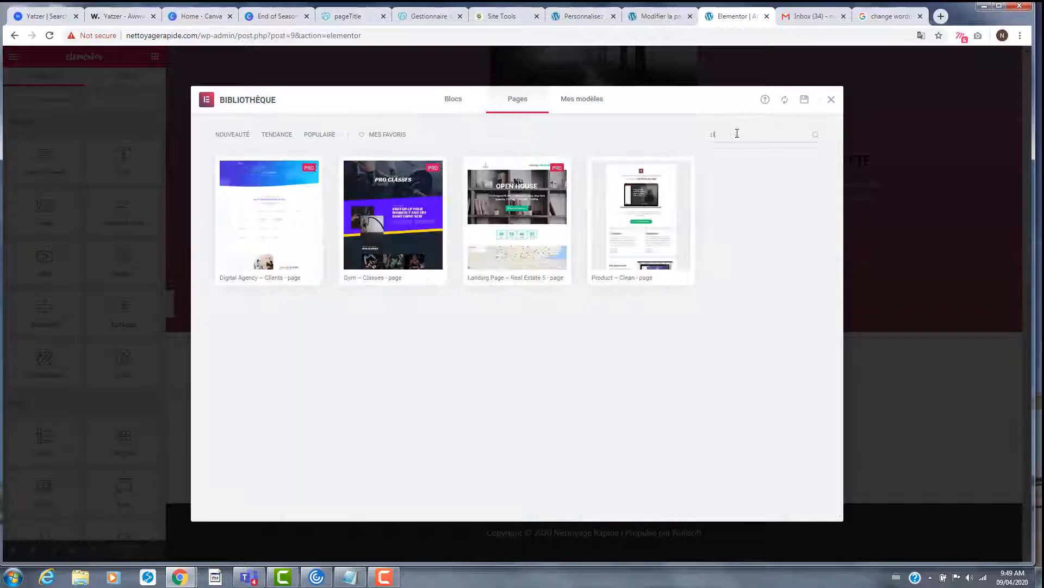
key("BackSpace")
key("BackSpace")
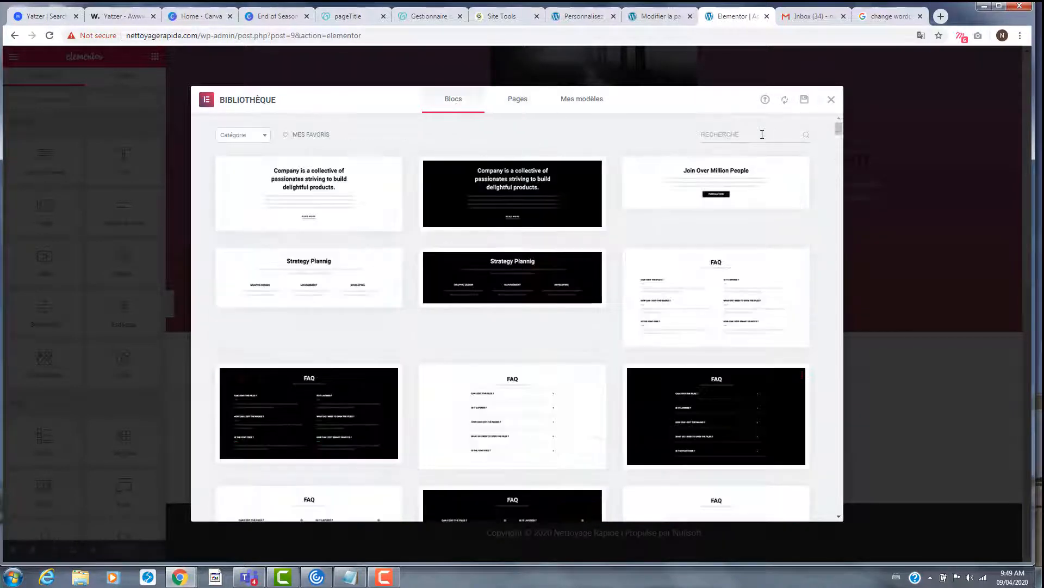
left_click(755, 132)
type("rev")
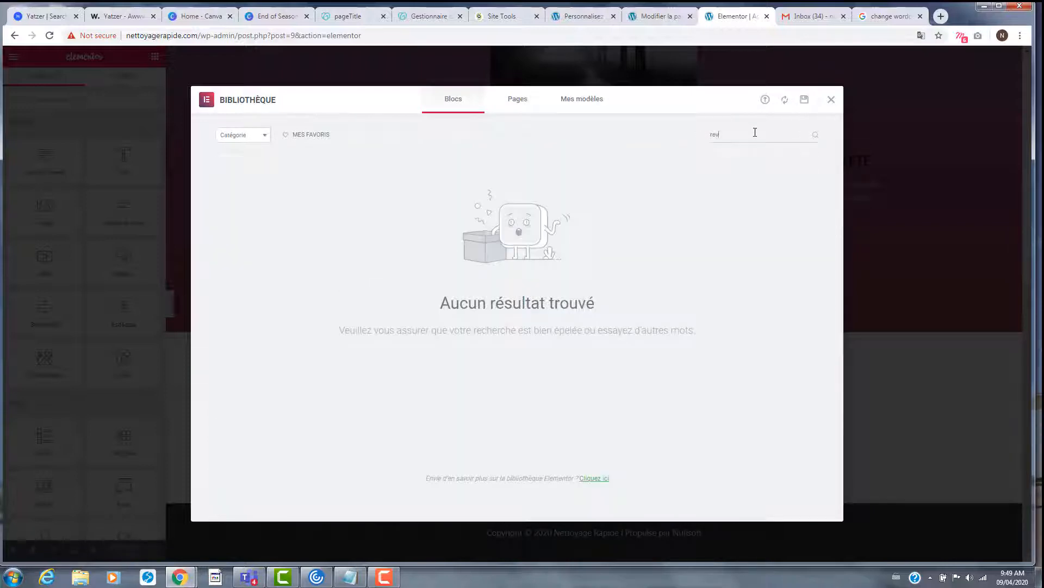
key("BackSpace")
type("v")
key("BackSpace")
key("BackSpace")
key("BackSpace")
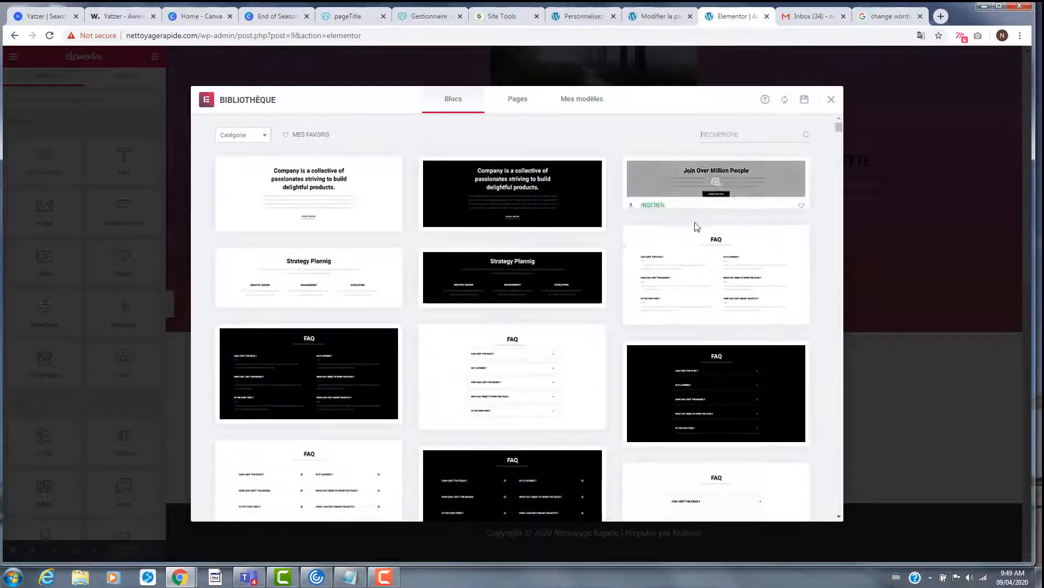
- Browse the Blocs collection down to testimonial designs like 'Check Out Our Testimonials' and 'What People Say ?'
scroll(676, 256, "down", 10)
scroll(676, 256, "down", 5)
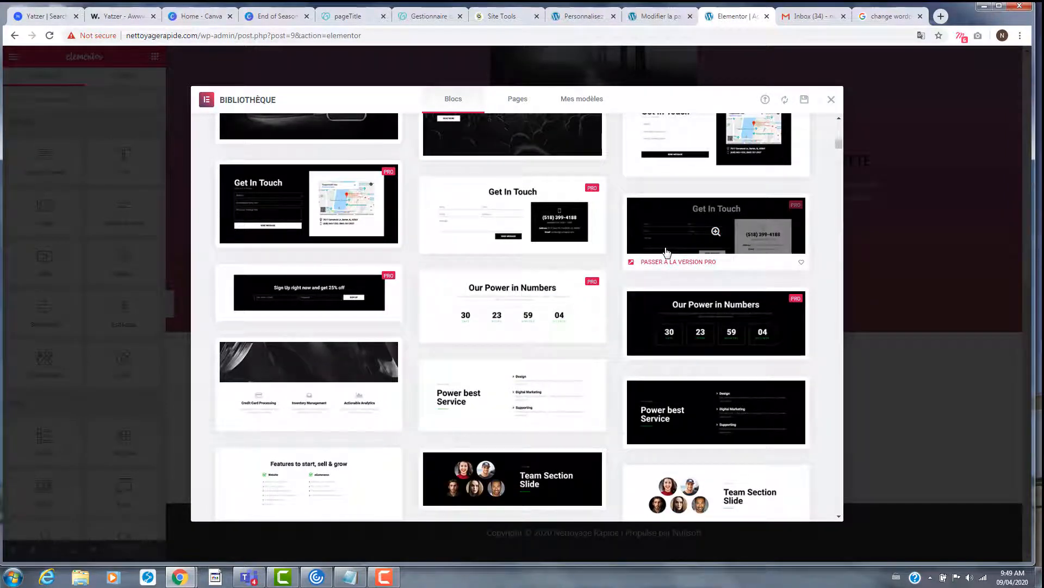
scroll(667, 252, "down", 4)
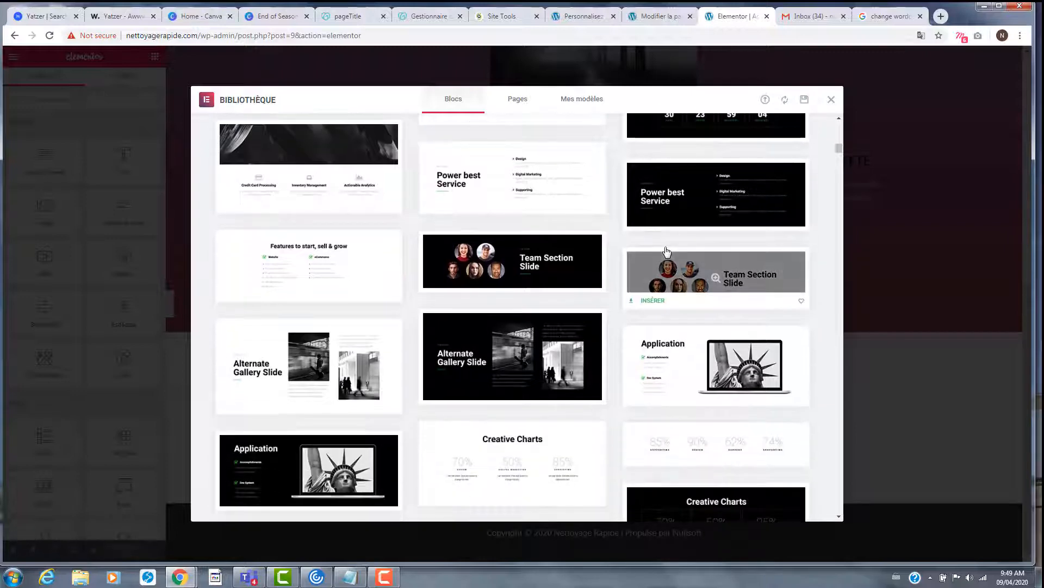
scroll(666, 252, "down", 4)
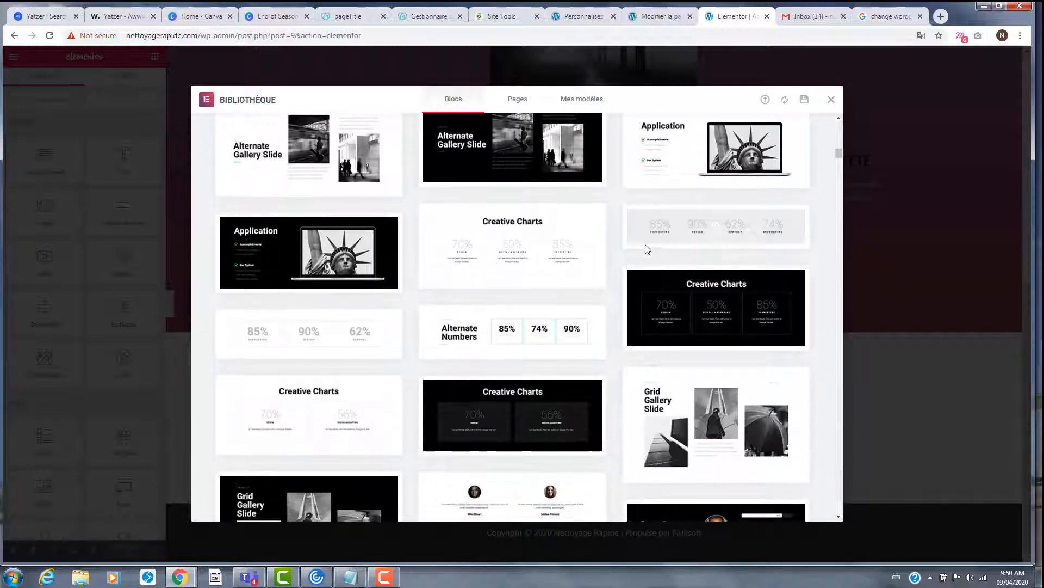
scroll(538, 264, "down", 3)
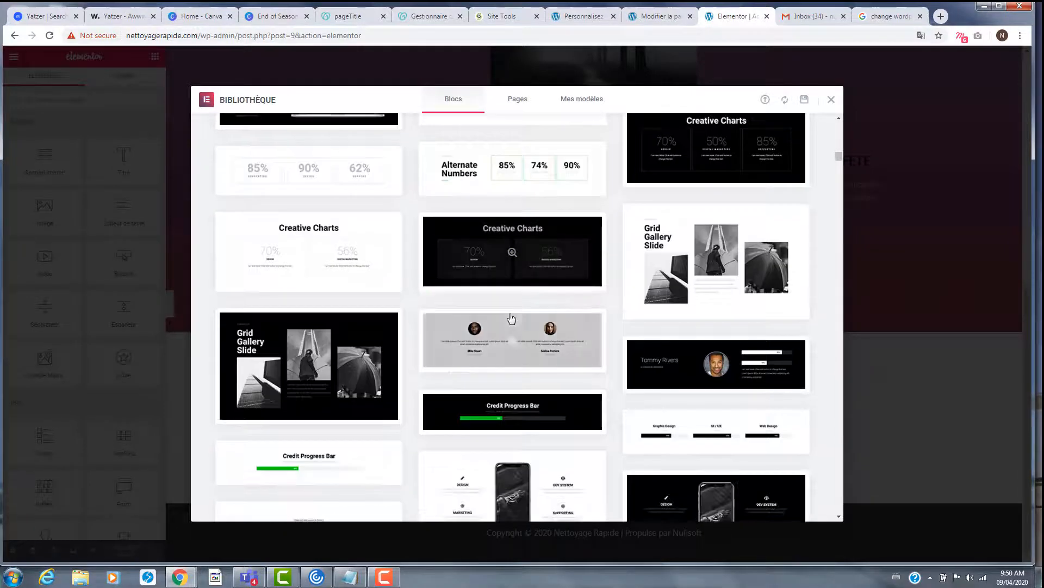
scroll(509, 305, "down", 7)
scroll(538, 274, "down", 9)
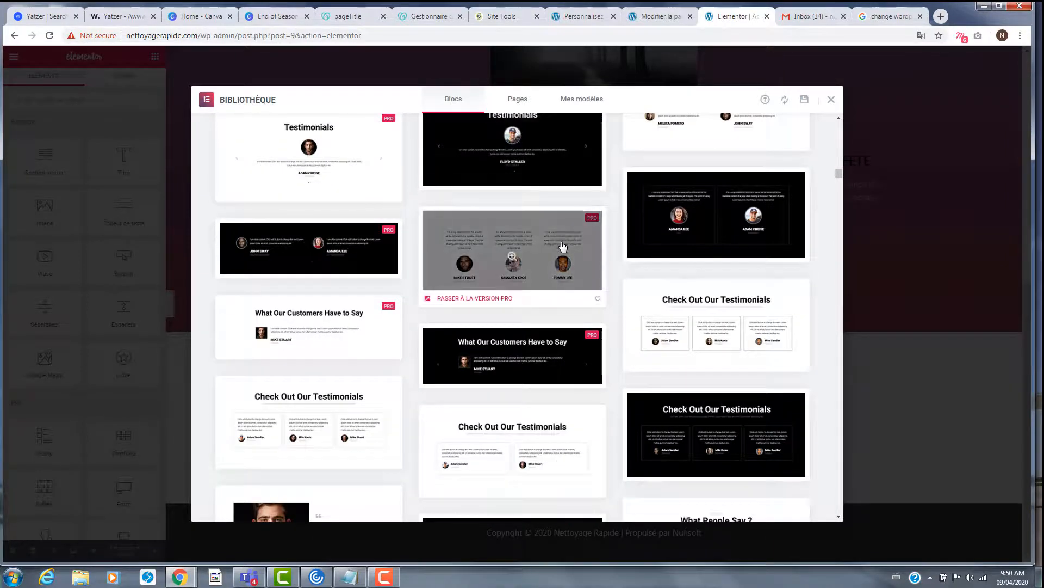
scroll(562, 248, "down", 1)
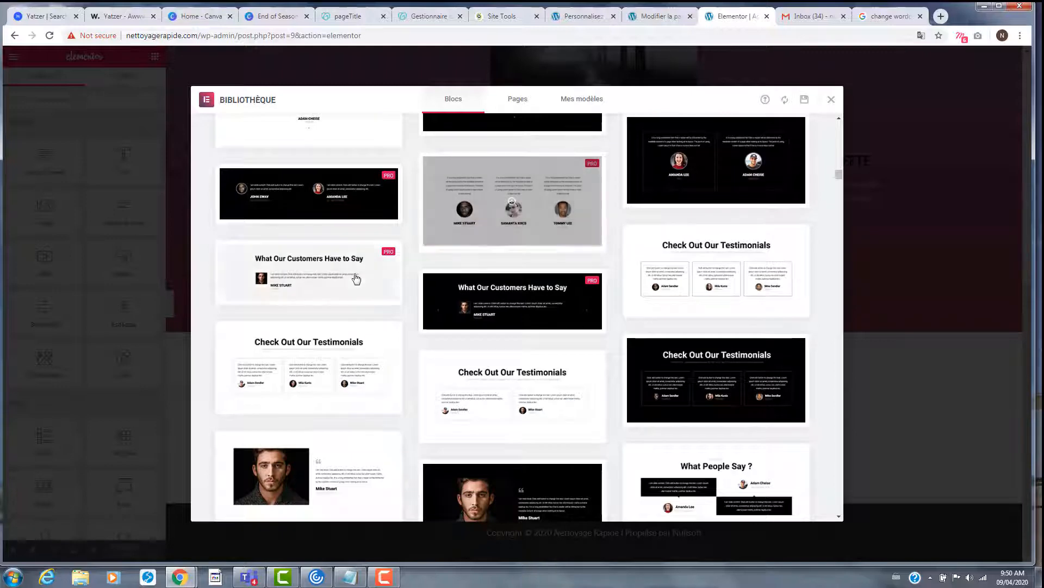
scroll(546, 254, "up", 1)
scroll(547, 255, "up", 1)
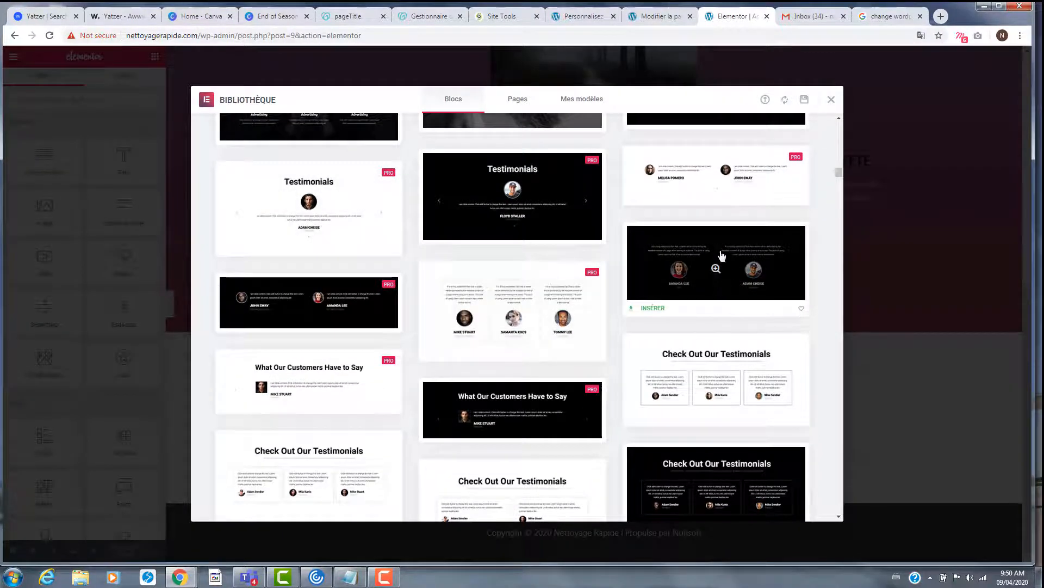
scroll(707, 289, "down", 2)
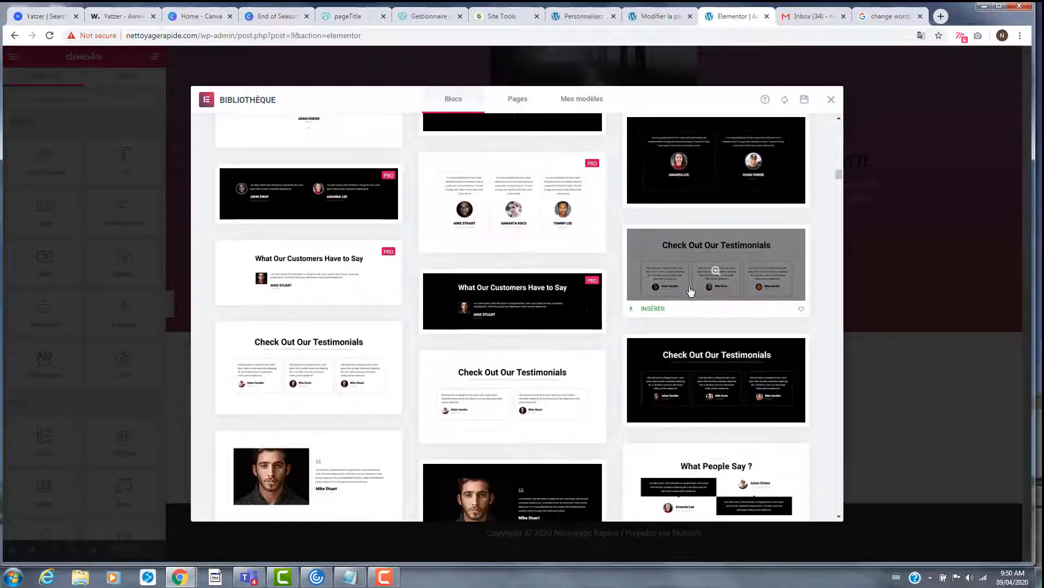
scroll(691, 291, "down", 1)
scroll(568, 293, "up", 1)
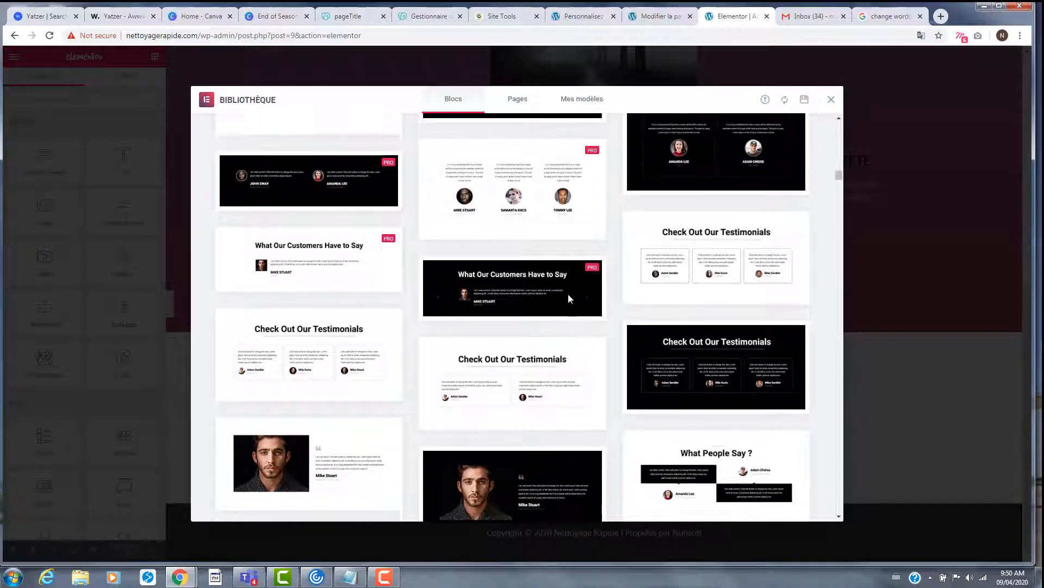
scroll(568, 292, "down", 3)
scroll(568, 289, "up", 10)
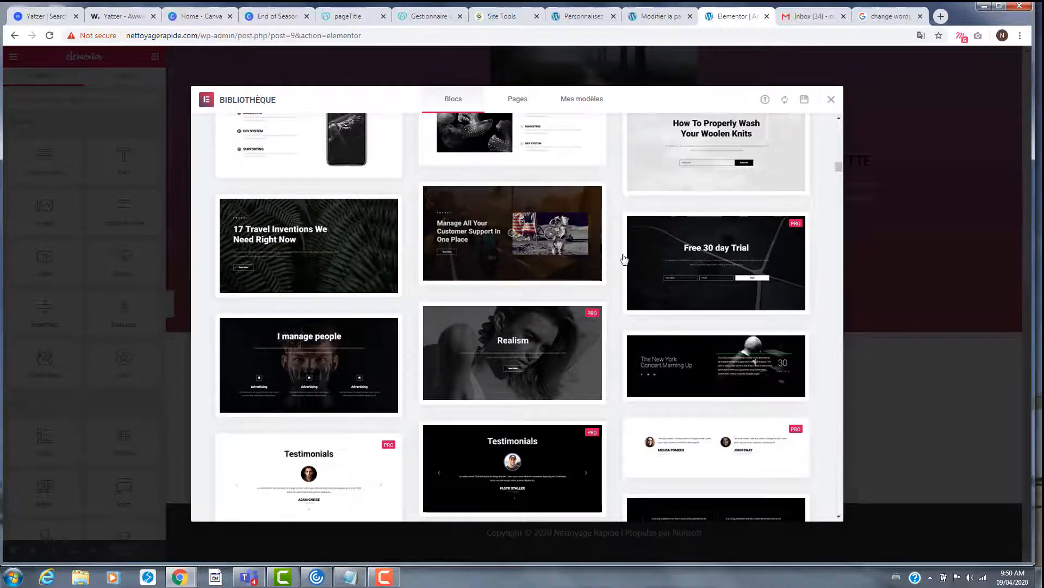
scroll(698, 292, "up", 2)
scroll(698, 292, "down", 8)
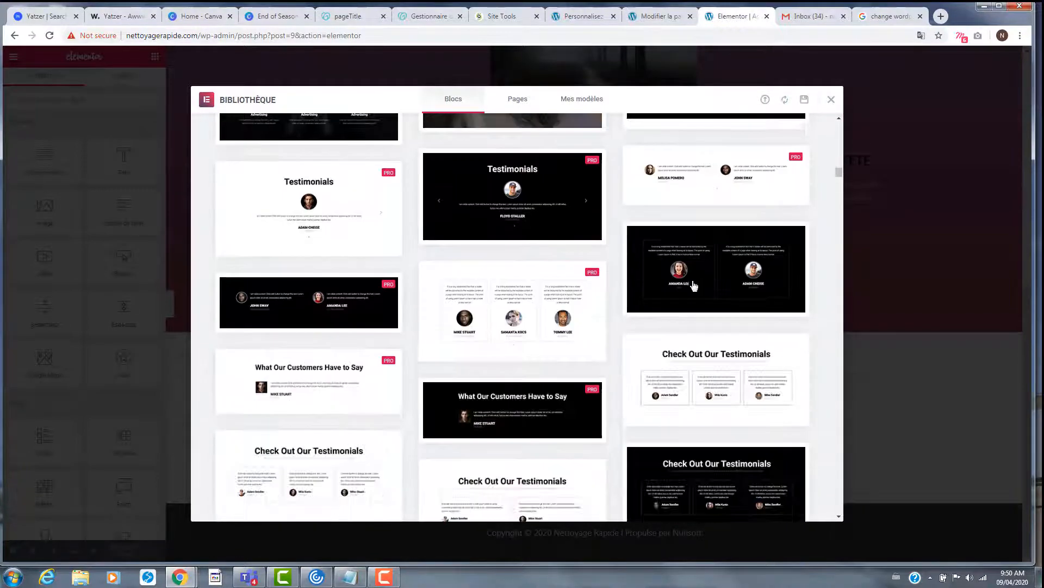
scroll(751, 314, "down", 4)
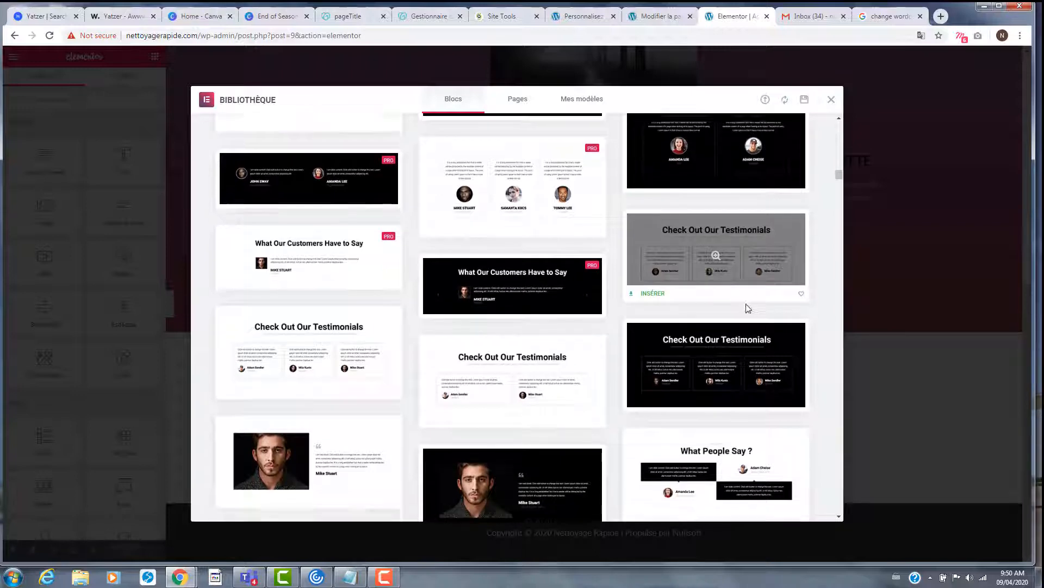
scroll(761, 297, "down", 2)
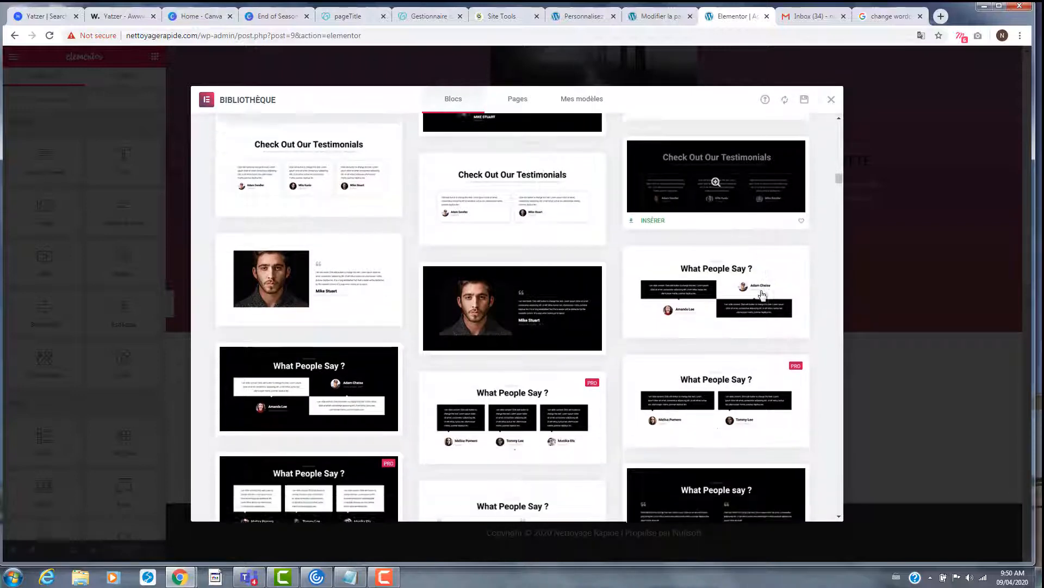
scroll(762, 295, "down", 2)
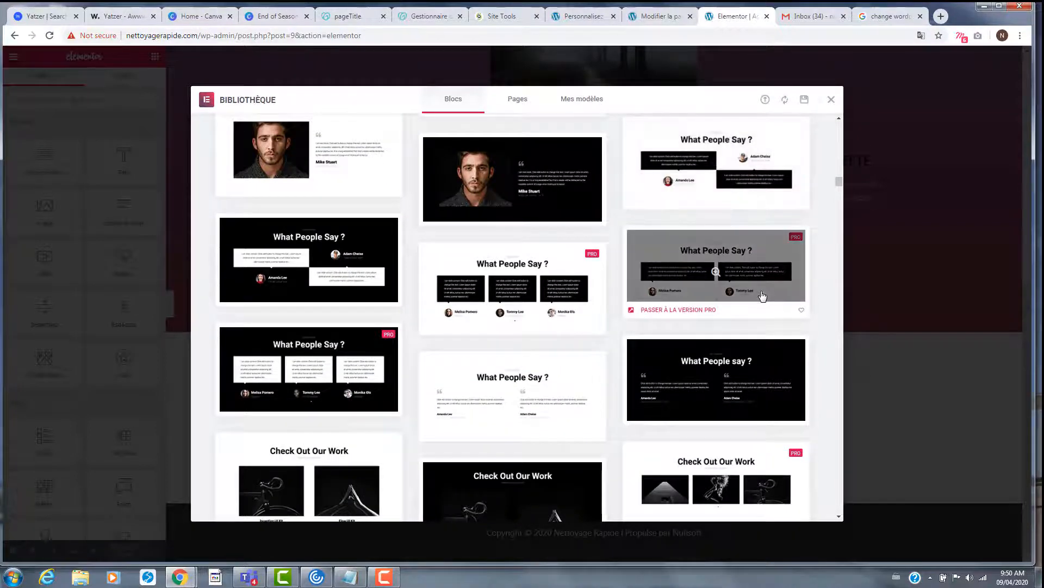
scroll(762, 296, "down", 2)
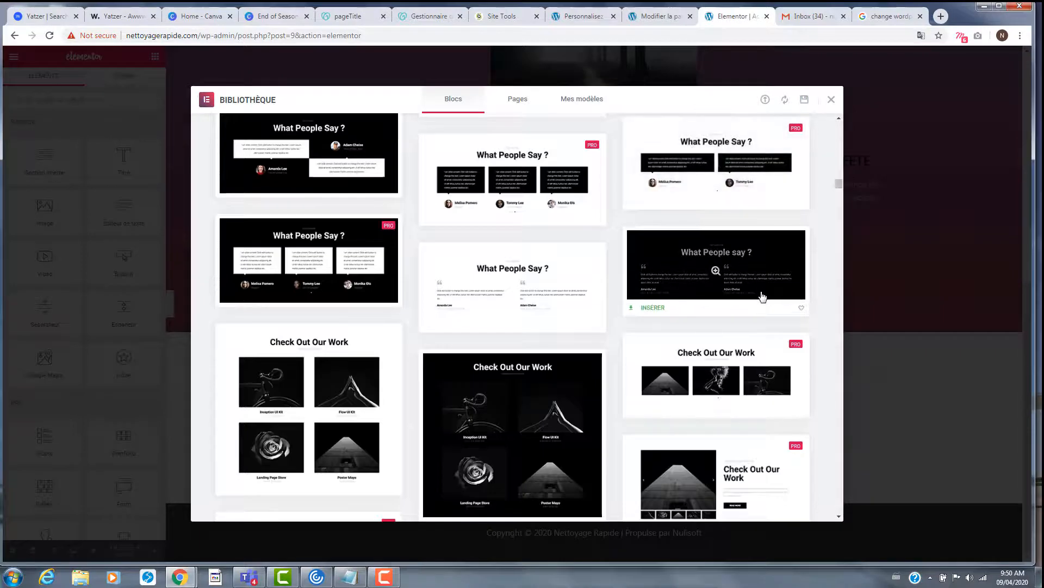
scroll(762, 295, "up", 5)
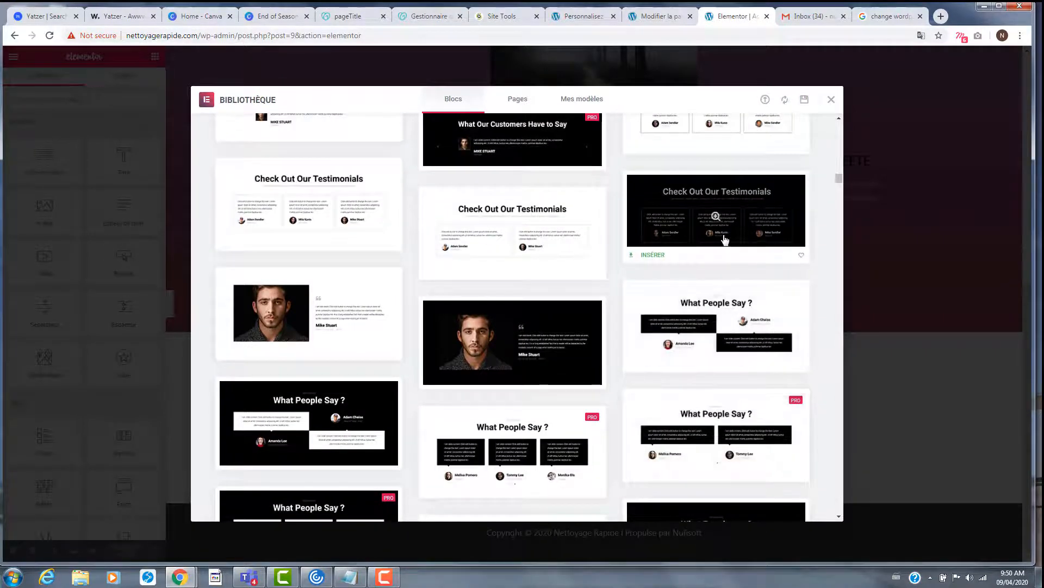
- Insert the dark 'Check Out Our Testimonials' block and open its Customers reviews section background style
left_click(658, 255)
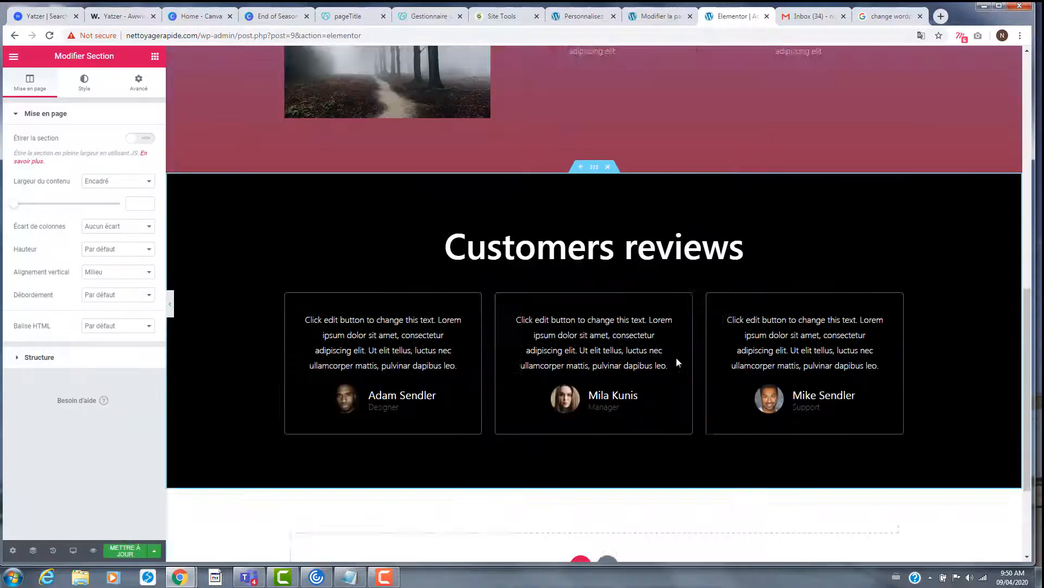
scroll(677, 358, "up", 3)
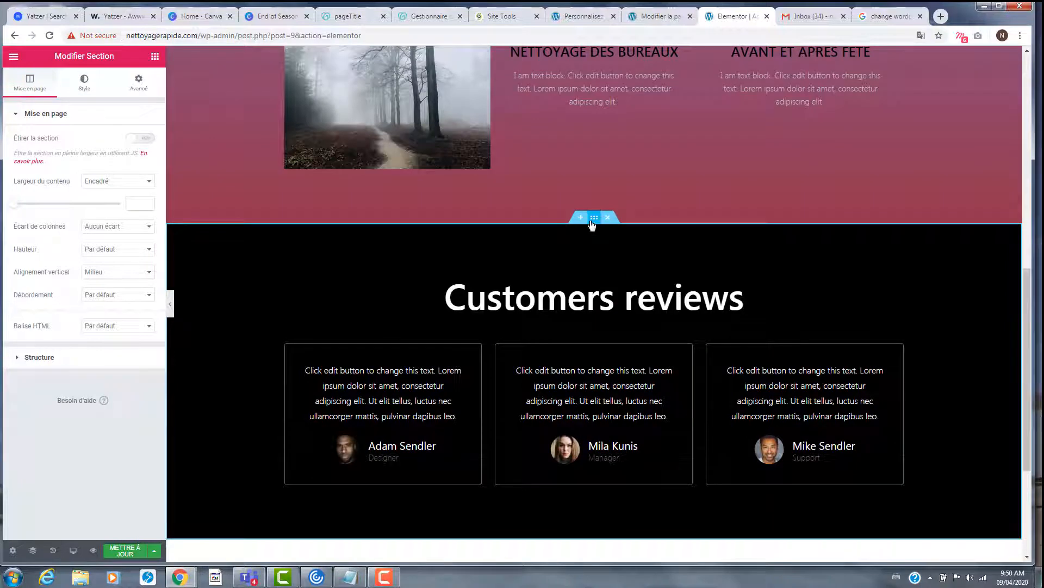
left_click(593, 221)
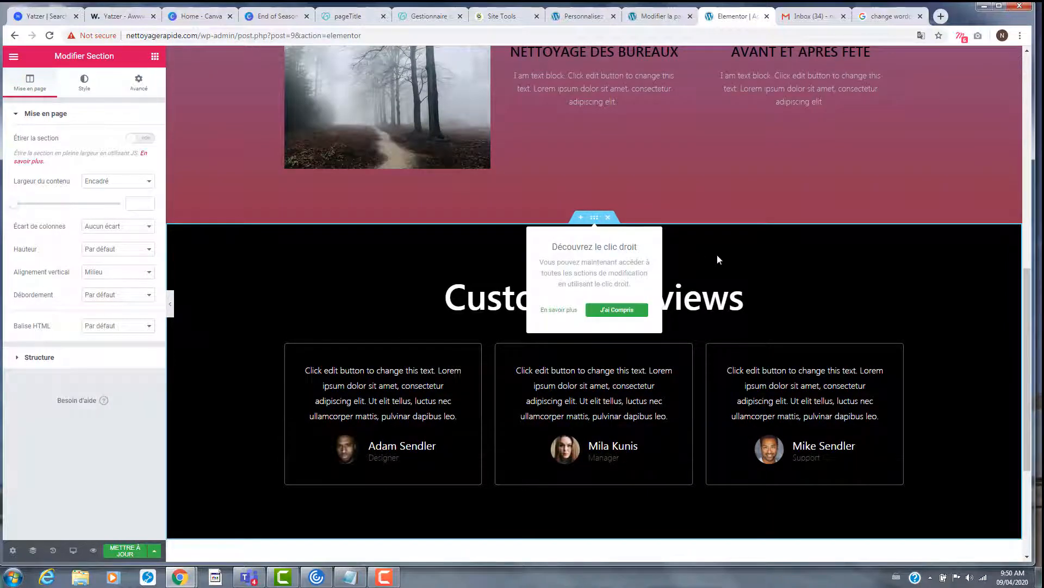
left_click(137, 99)
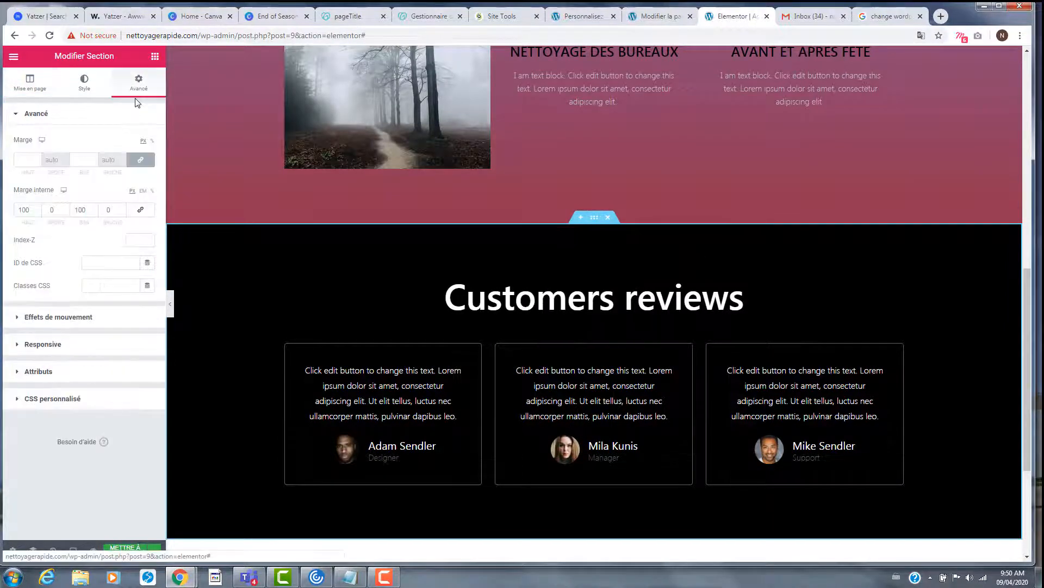
left_click(596, 218)
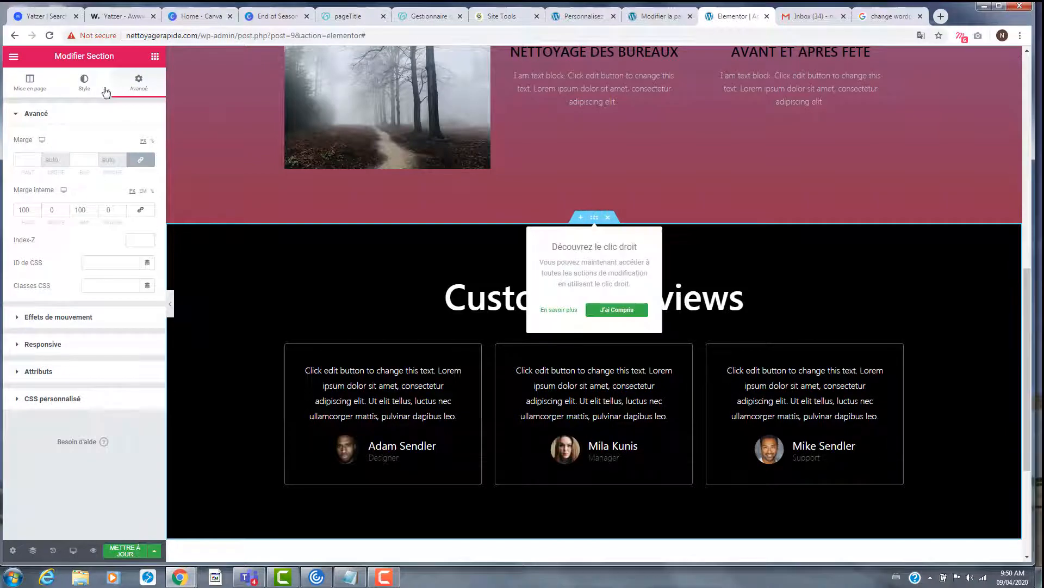
left_click(87, 90)
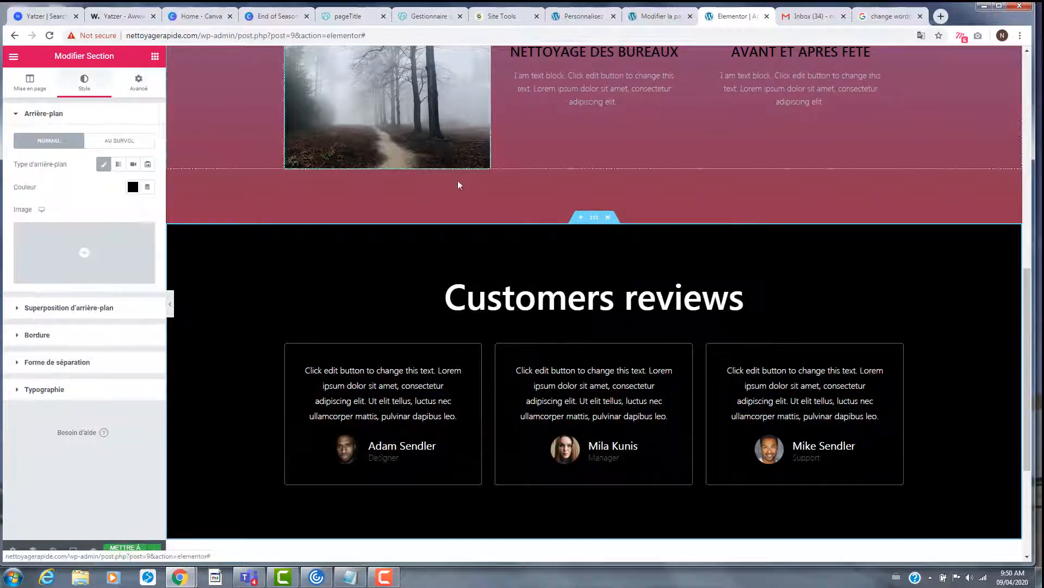
- Try white and dark brown presets for the reviews section background
left_click(132, 188)
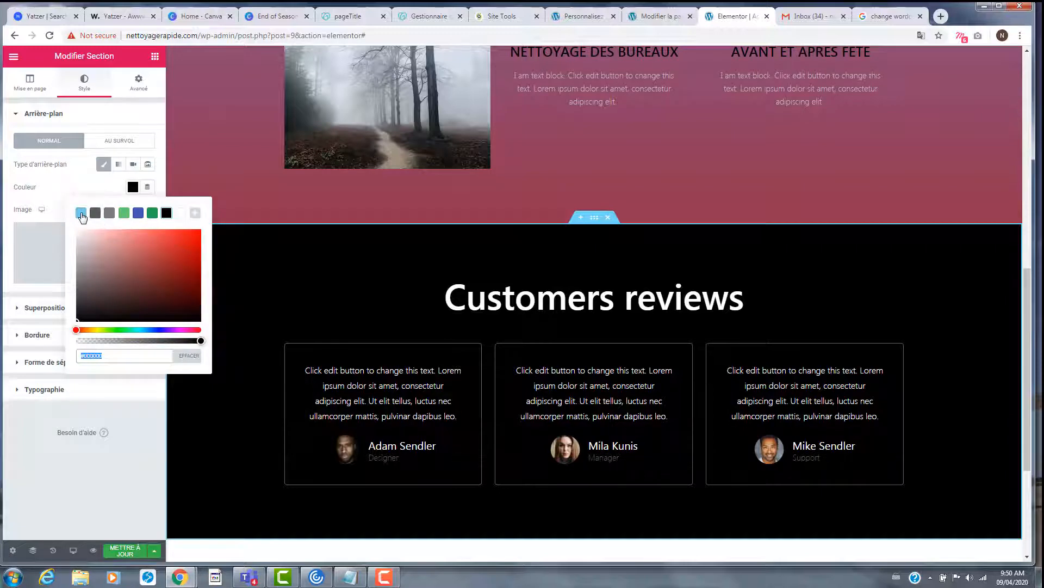
left_click(178, 214)
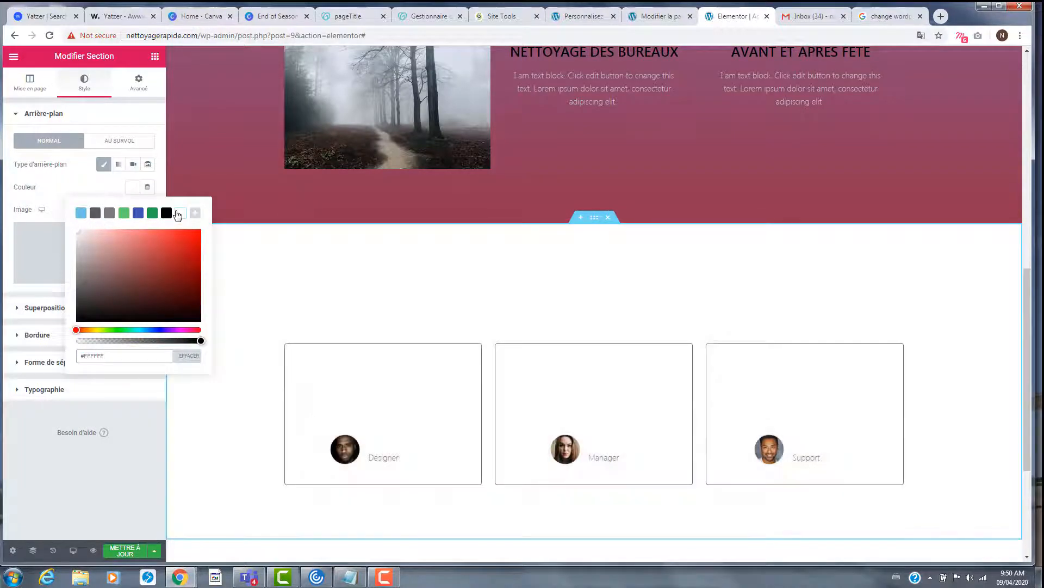
left_click(100, 283)
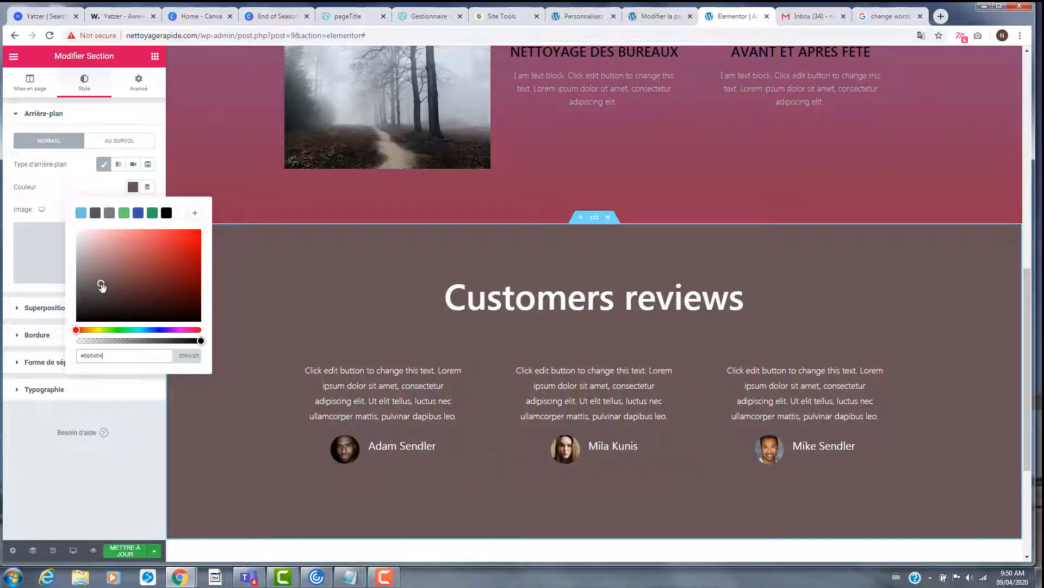
scroll(436, 295, "down", 4)
scroll(439, 294, "up", 3)
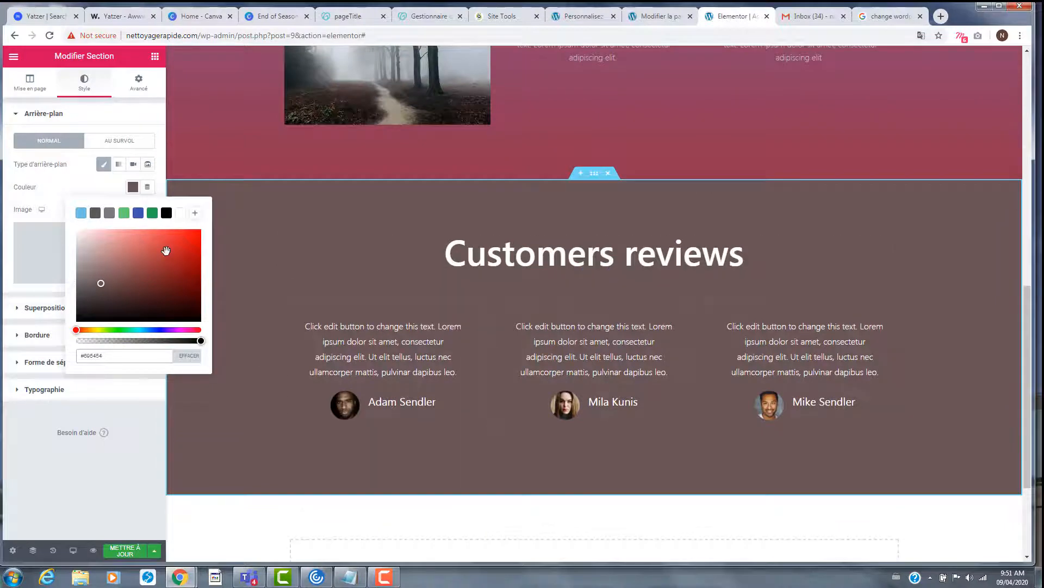
scroll(513, 314, "up", 3)
scroll(514, 313, "down", 2)
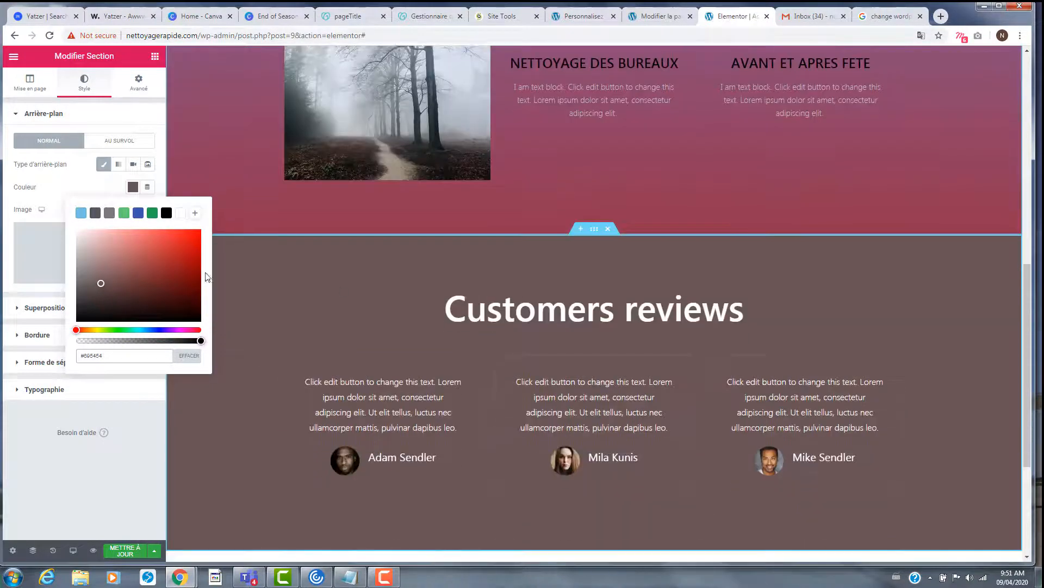
- Try pink and then blue shades for the reviews background and save the page
left_click(100, 241)
left_click(119, 242)
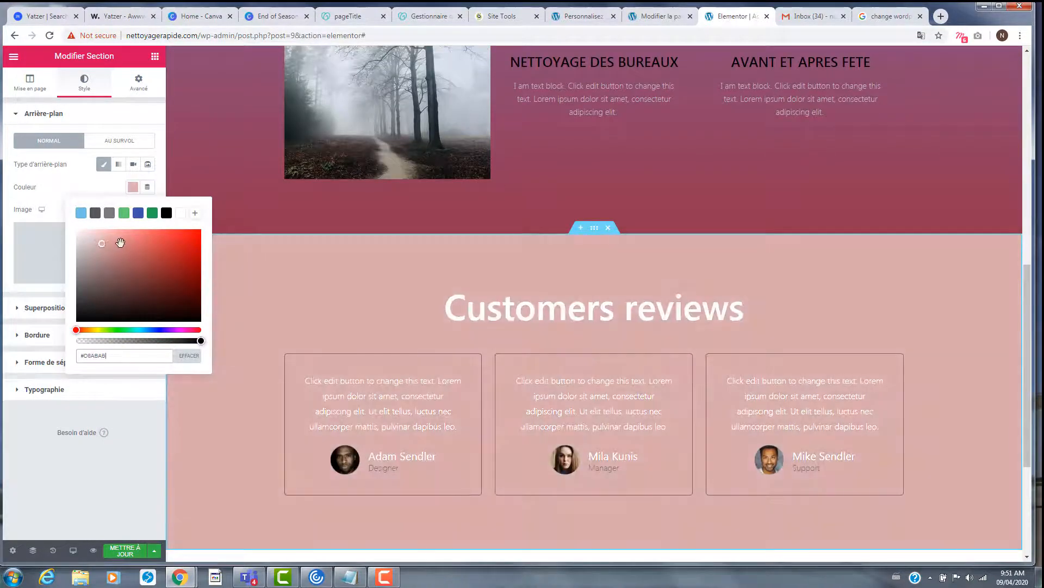
left_click(138, 213)
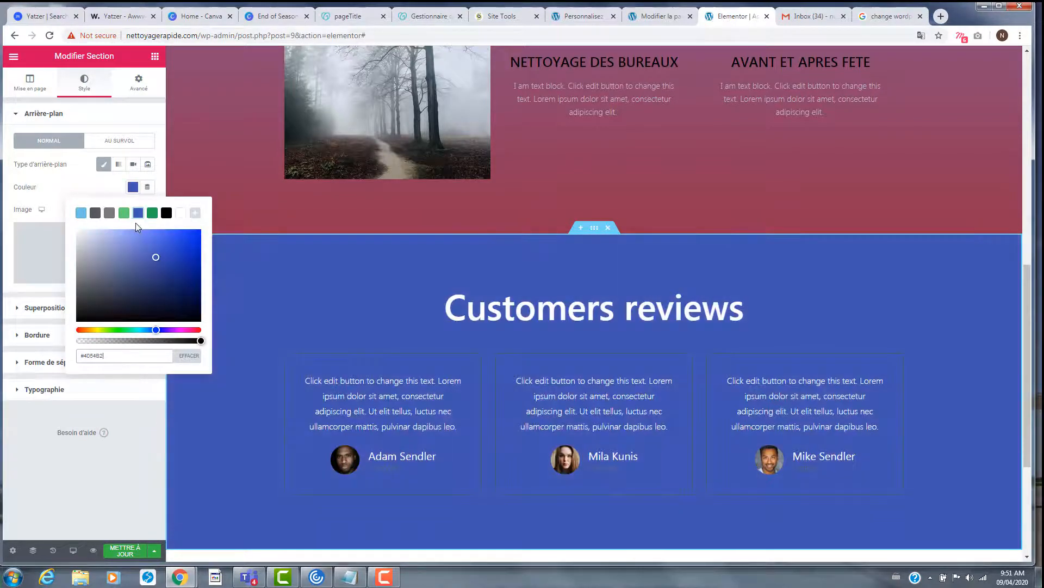
left_click(120, 240)
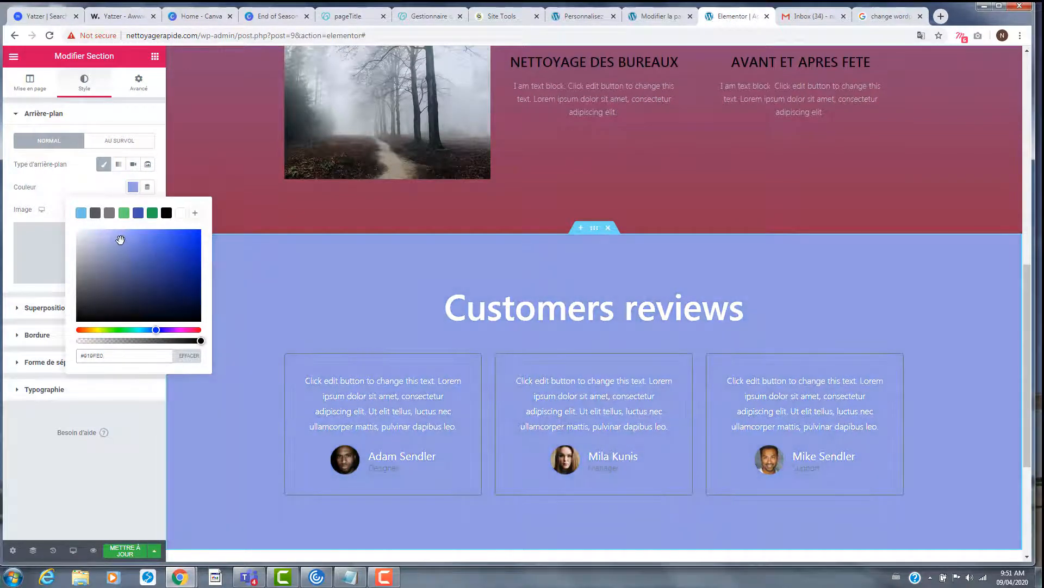
left_click(125, 241)
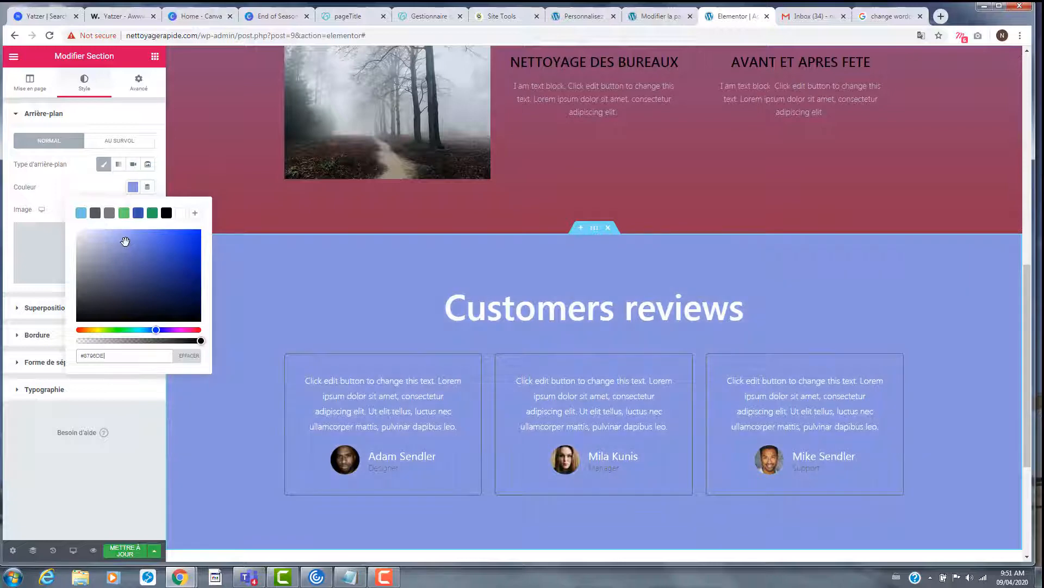
left_click(127, 244)
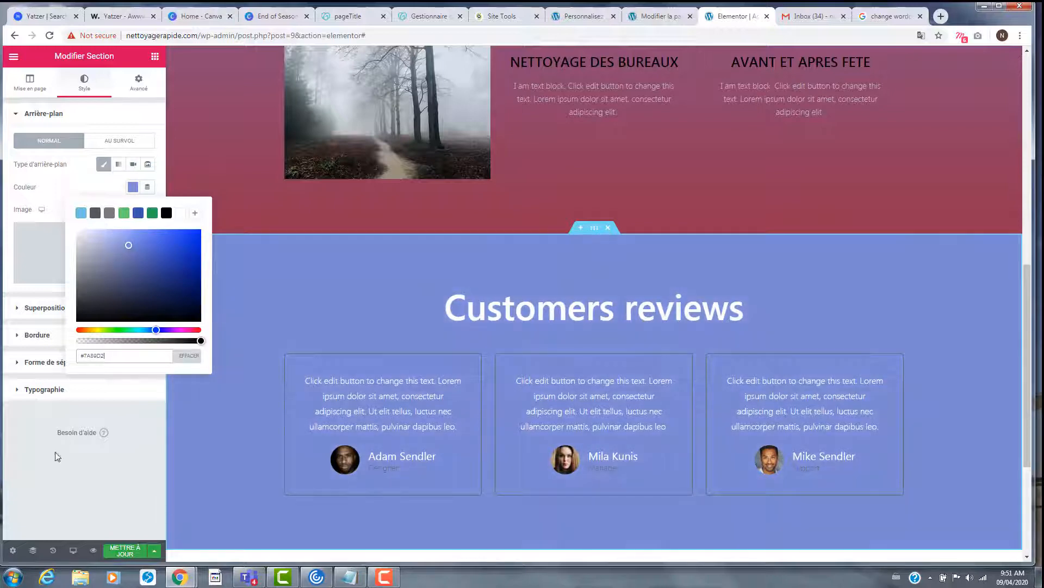
left_click(124, 551)
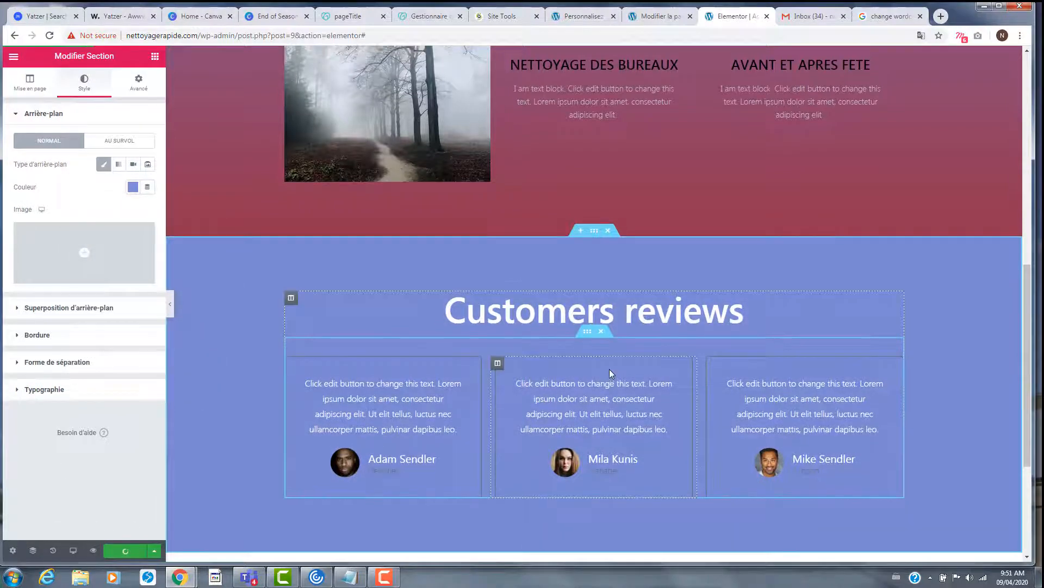
- Drag the reviews background between darker and lighter blues, toggling the plain colour background off and on
scroll(609, 369, "up", 15)
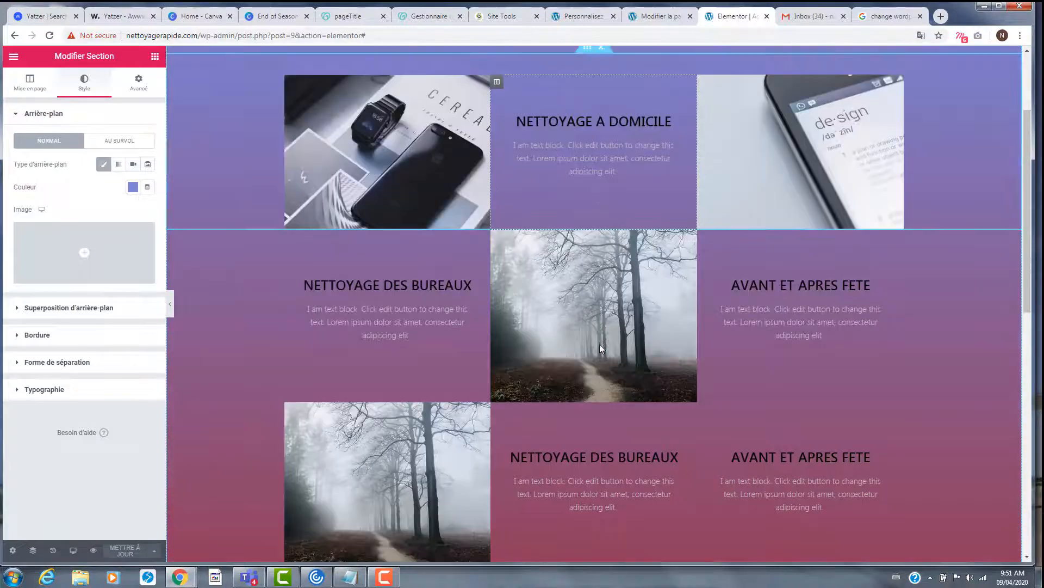
scroll(599, 344, "down", 9)
scroll(600, 343, "up", 8)
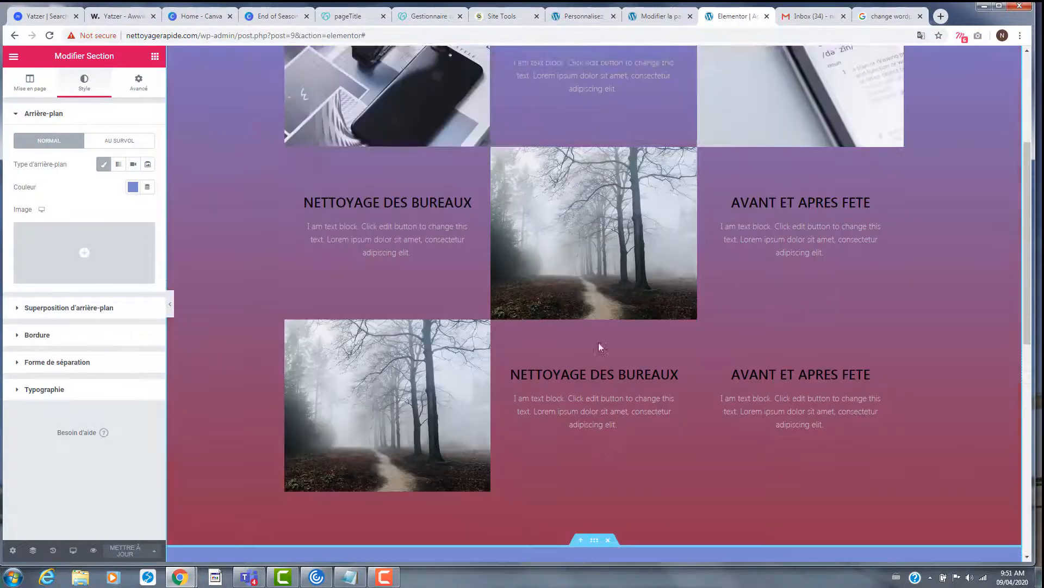
scroll(598, 342, "up", 4)
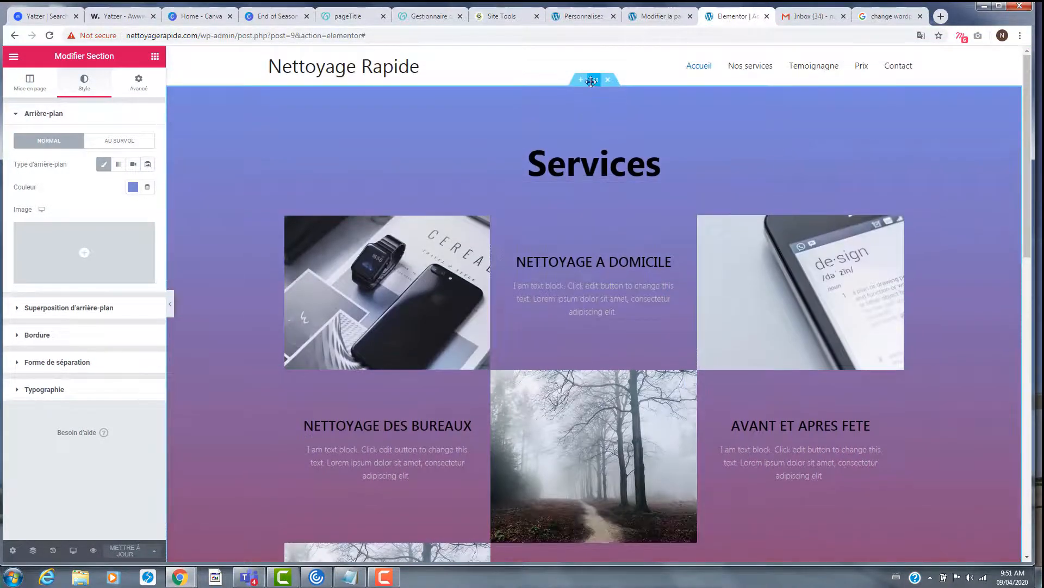
left_click(133, 187)
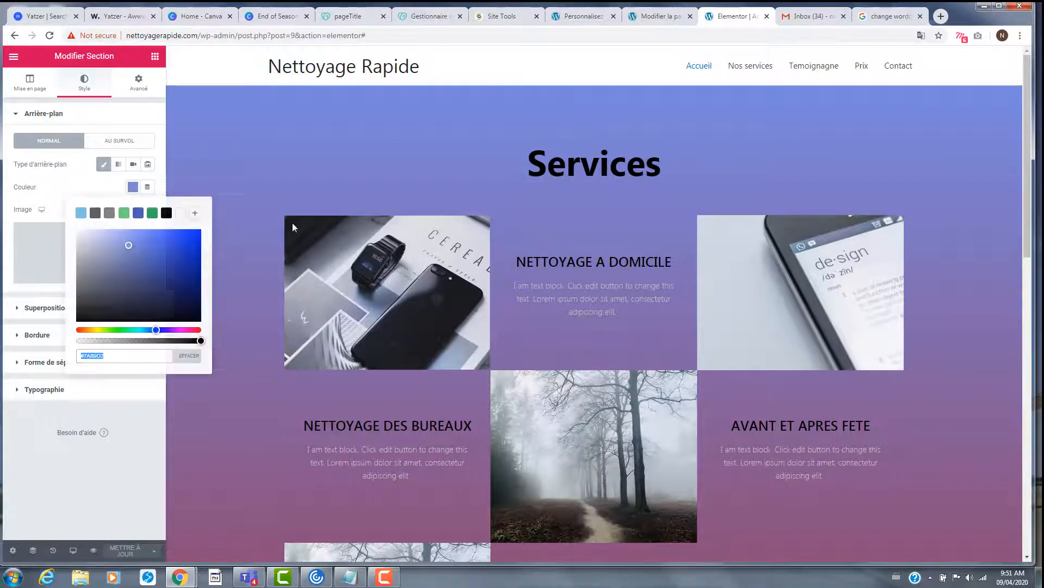
scroll(418, 247, "down", 3)
left_click_drag(138, 252, 126, 258)
left_click(111, 243)
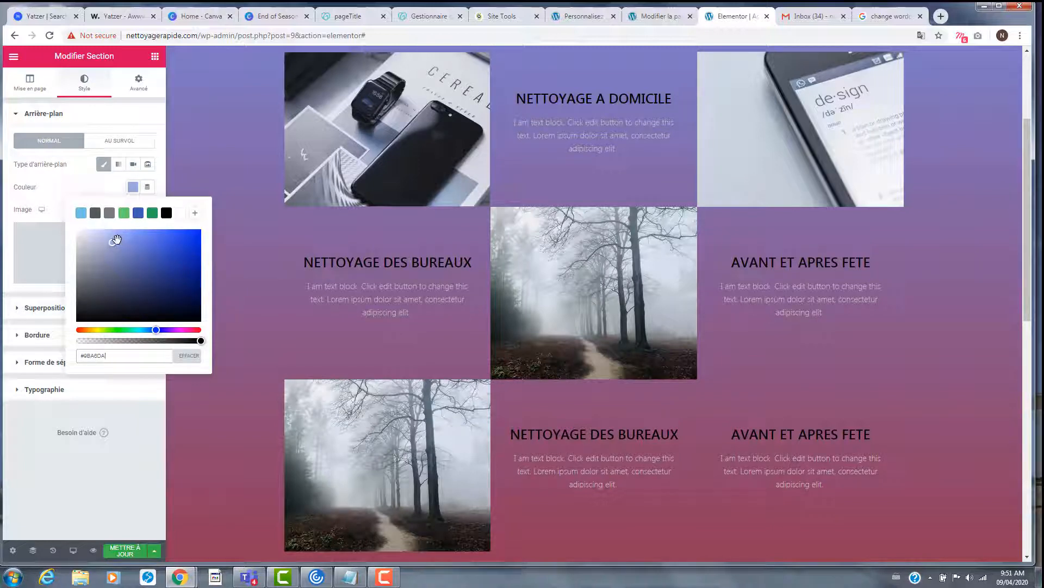
left_click(103, 163)
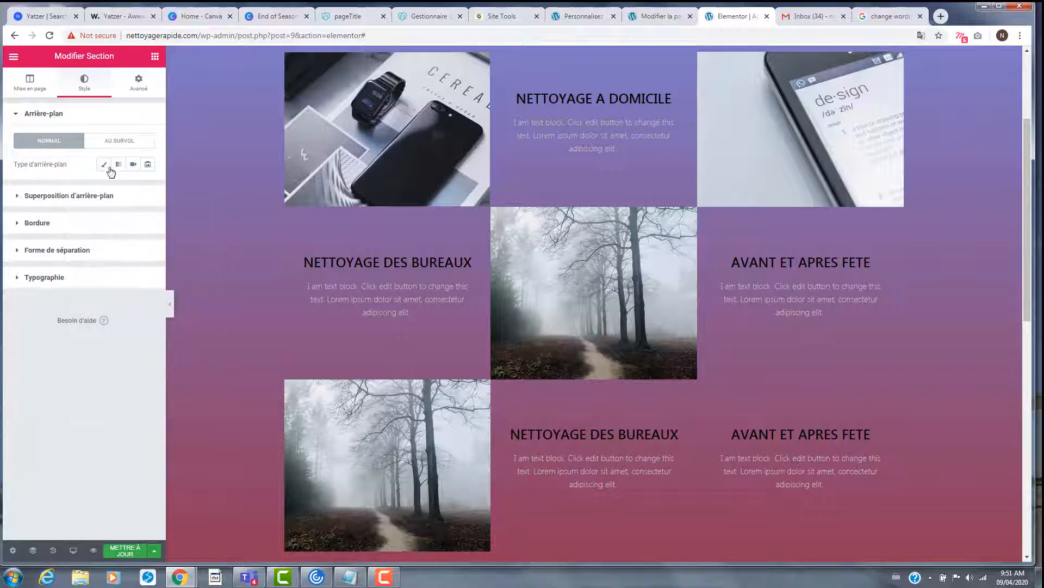
left_click(103, 164)
- Settle the reviews background on a stronger blue and save the page
left_click(133, 187)
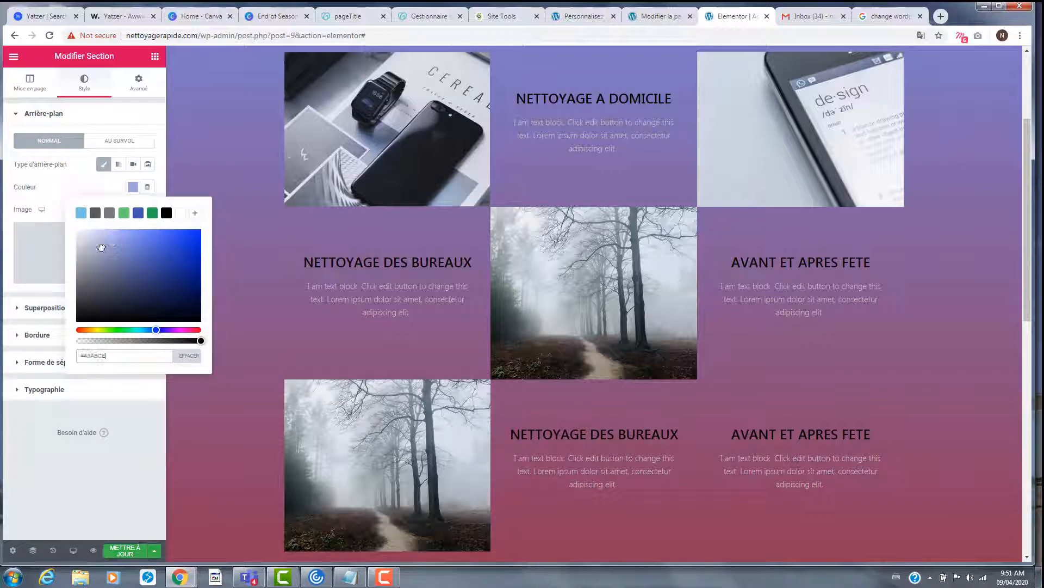
left_click_drag(121, 254, 138, 253)
left_click(132, 187)
left_click(133, 187)
left_click(127, 254)
left_click(93, 186)
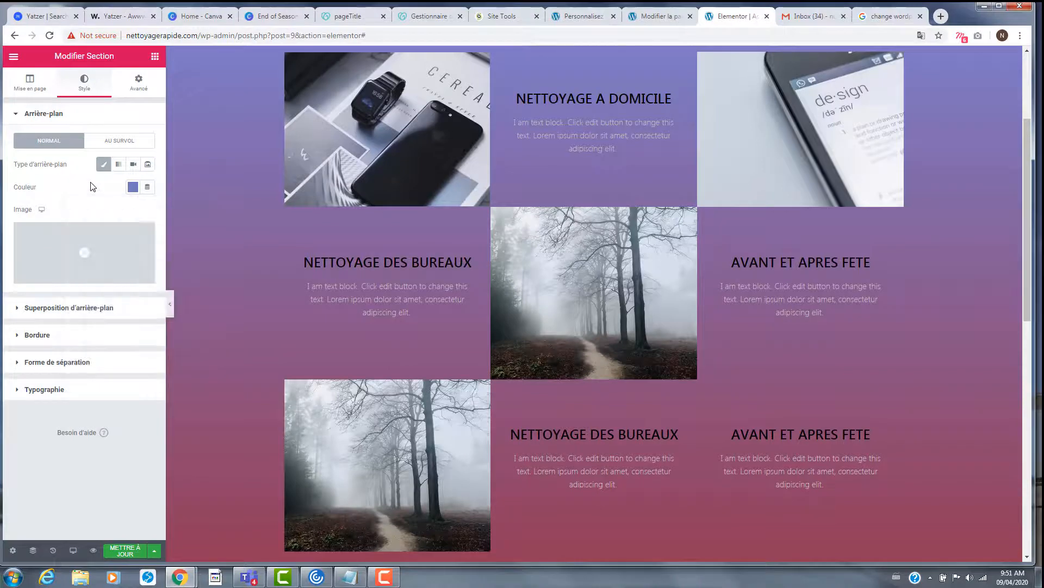
left_click(125, 550)
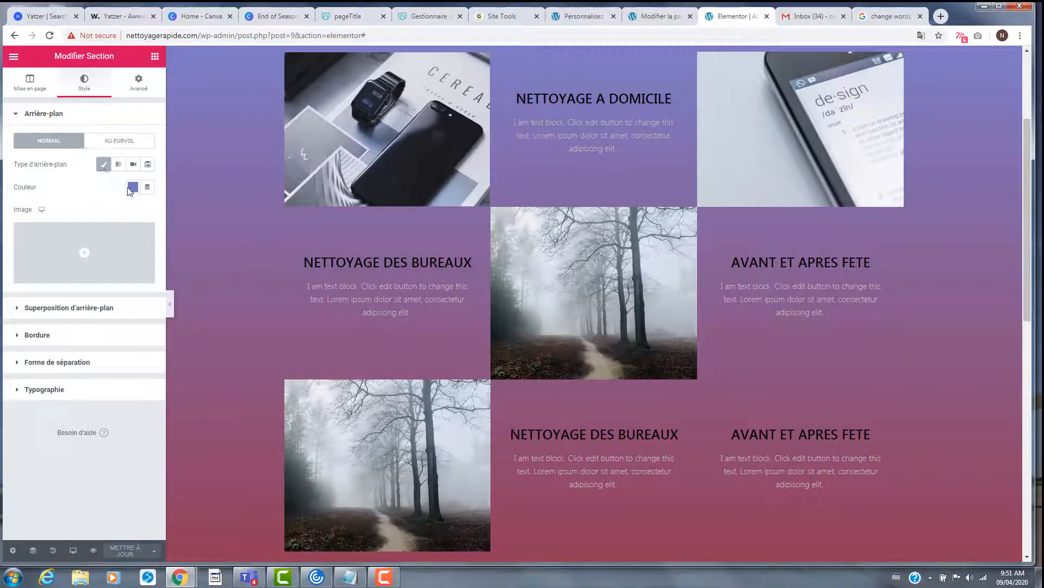
- Try the blue, black and white presets, finally giving the reviews background green #61CE70
left_click(133, 187)
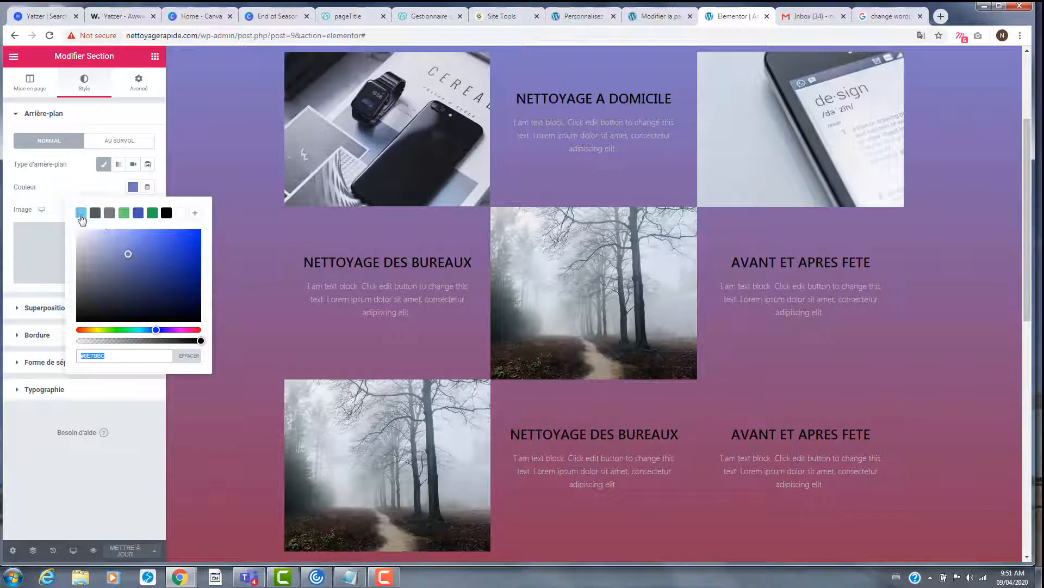
left_click(138, 215)
left_click_drag(138, 253, 129, 272)
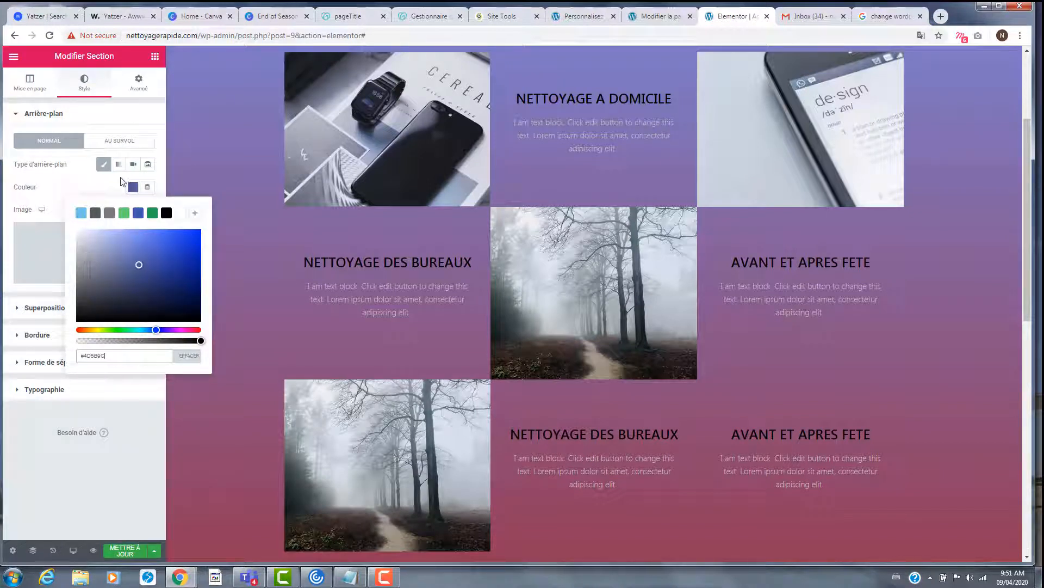
left_click(103, 164)
left_click(104, 164)
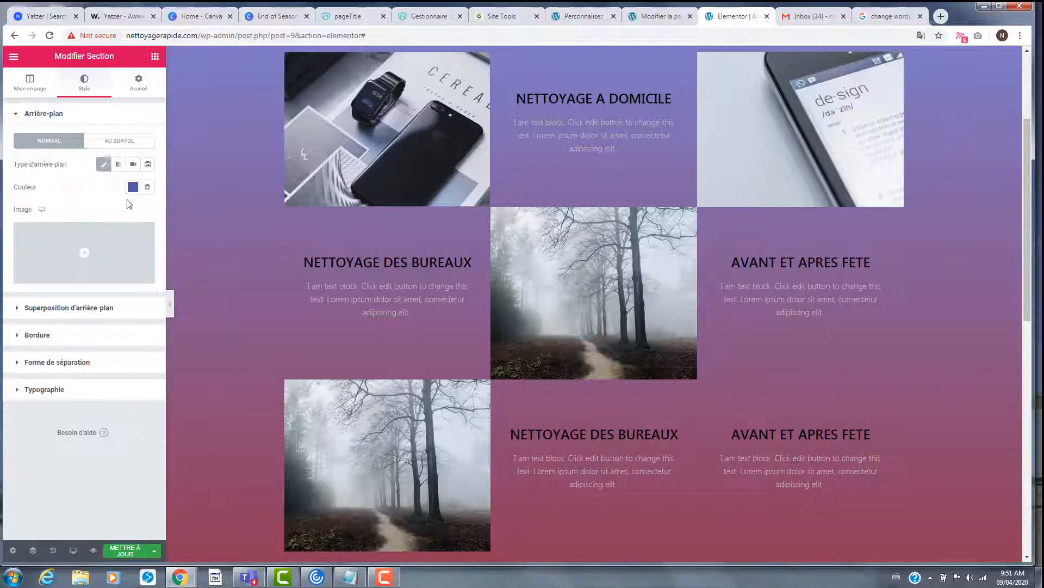
left_click(132, 187)
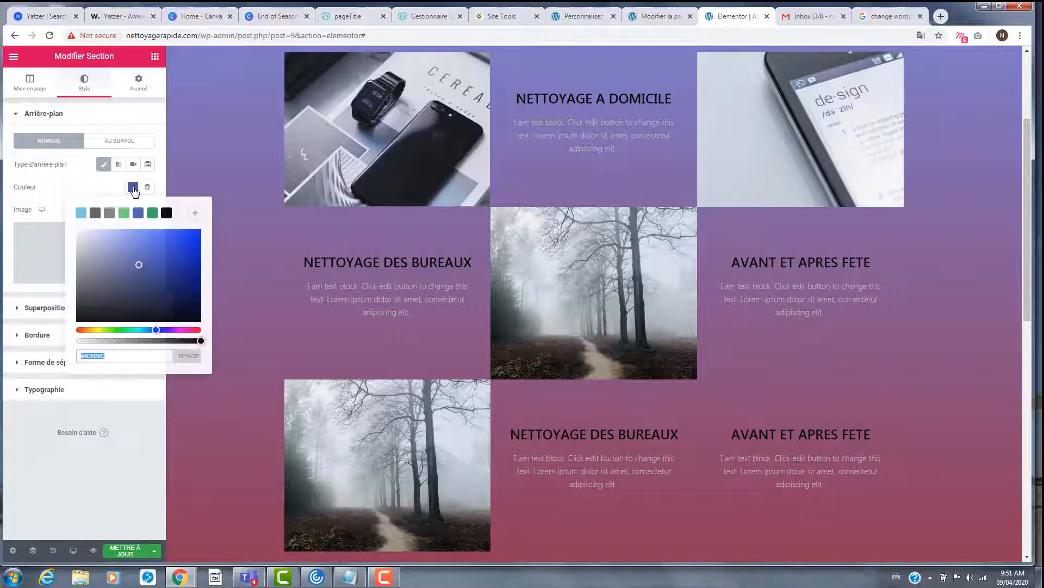
left_click(182, 280)
left_click(189, 238)
left_click(166, 213)
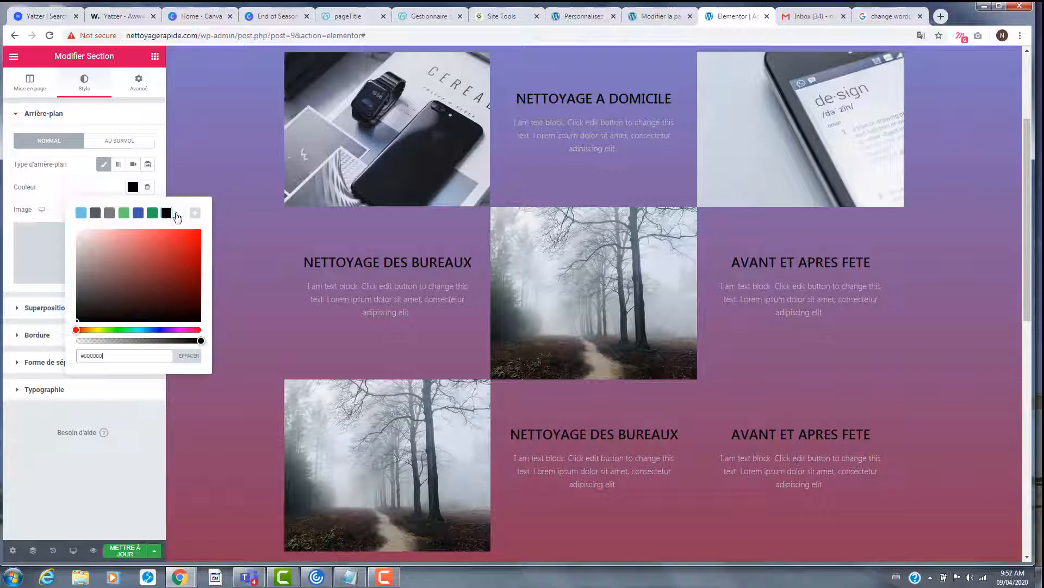
left_click(180, 213)
left_click(124, 213)
- Select the Services section and show its blue-to-red gradient background settings
scroll(505, 286, "up", 3)
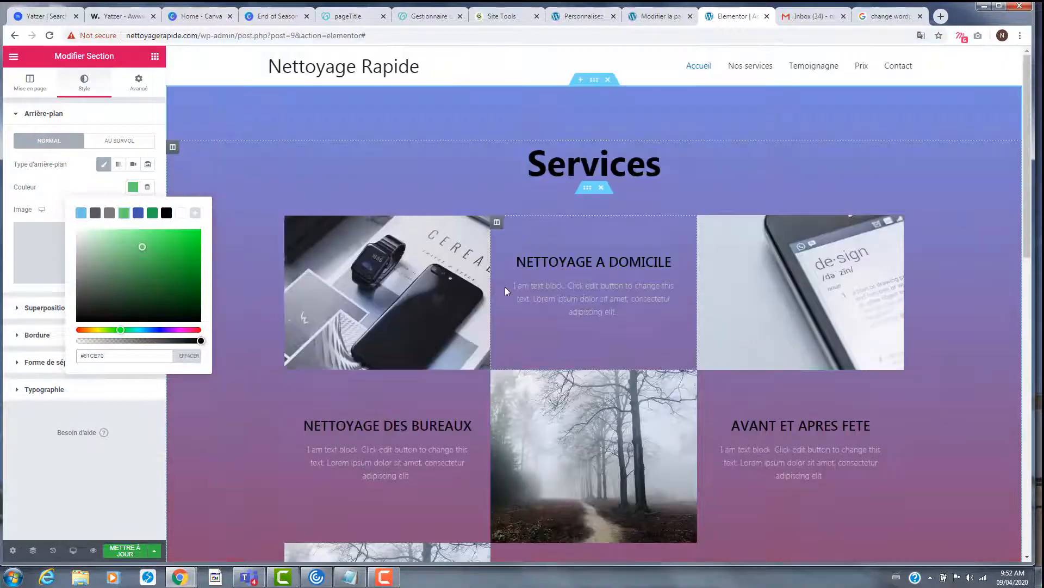
left_click(594, 81)
left_click(108, 87)
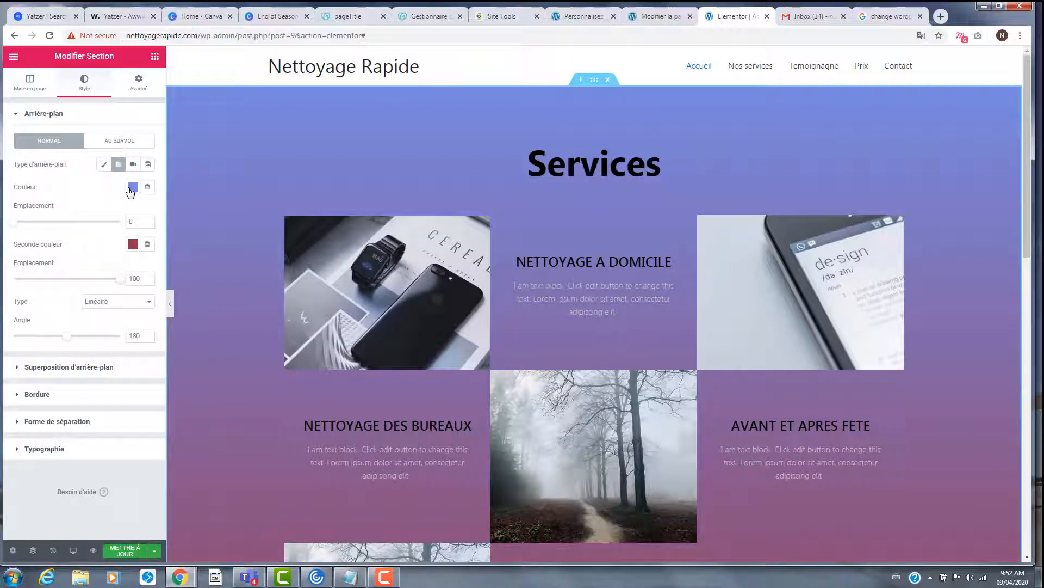
- Switch the Services background to a solid colour and lighten it to a pale blue
left_click(104, 165)
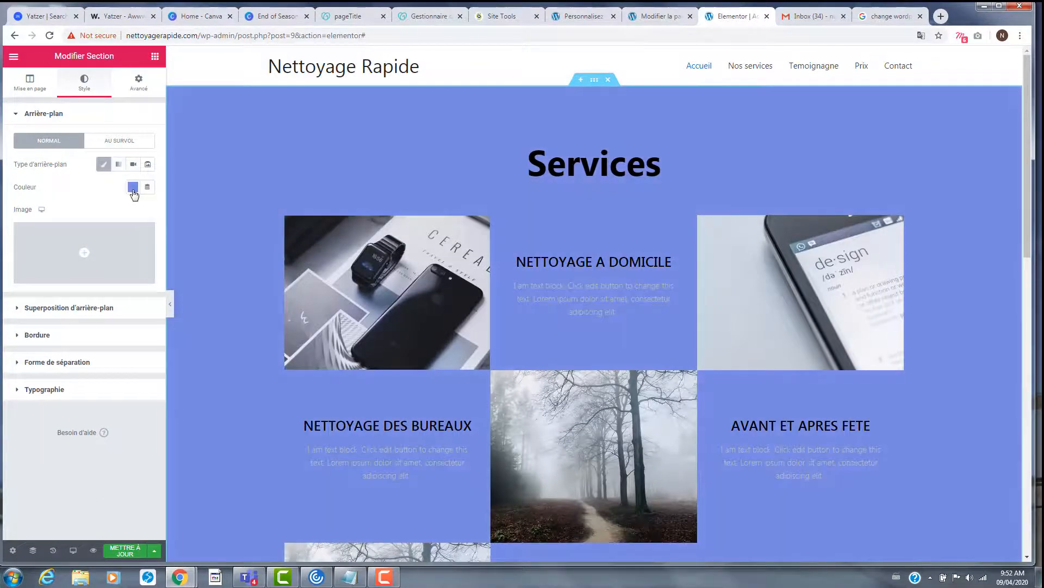
scroll(280, 294, "down", 8)
scroll(276, 292, "up", 1)
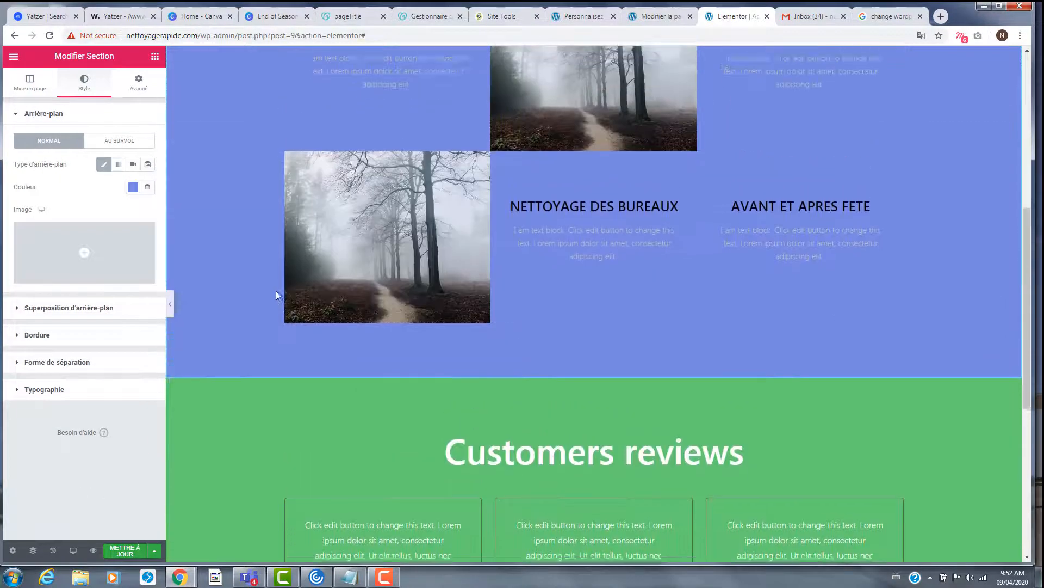
scroll(276, 292, "down", 5)
scroll(274, 289, "up", 12)
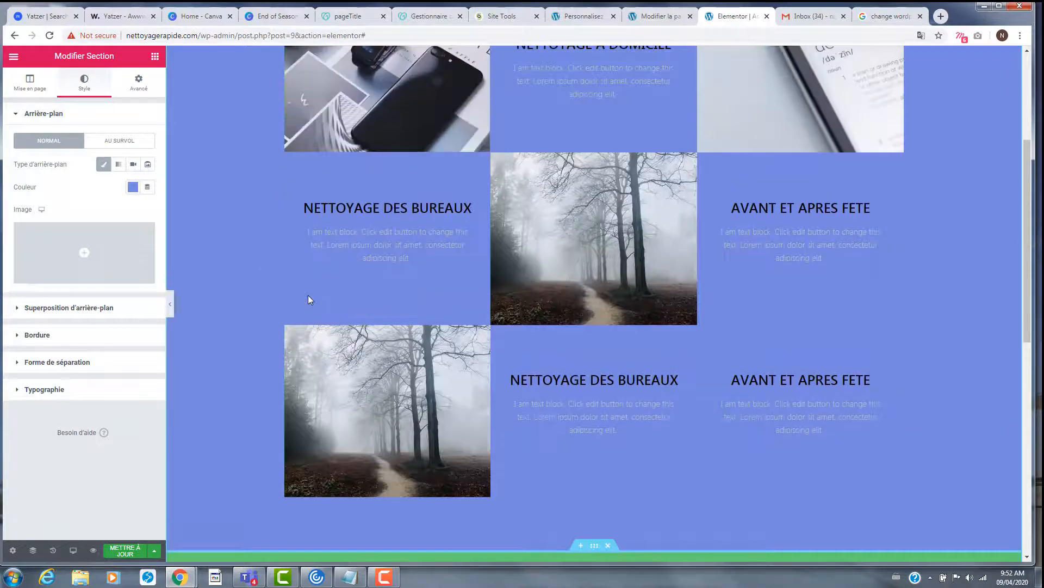
scroll(307, 295, "down", 2)
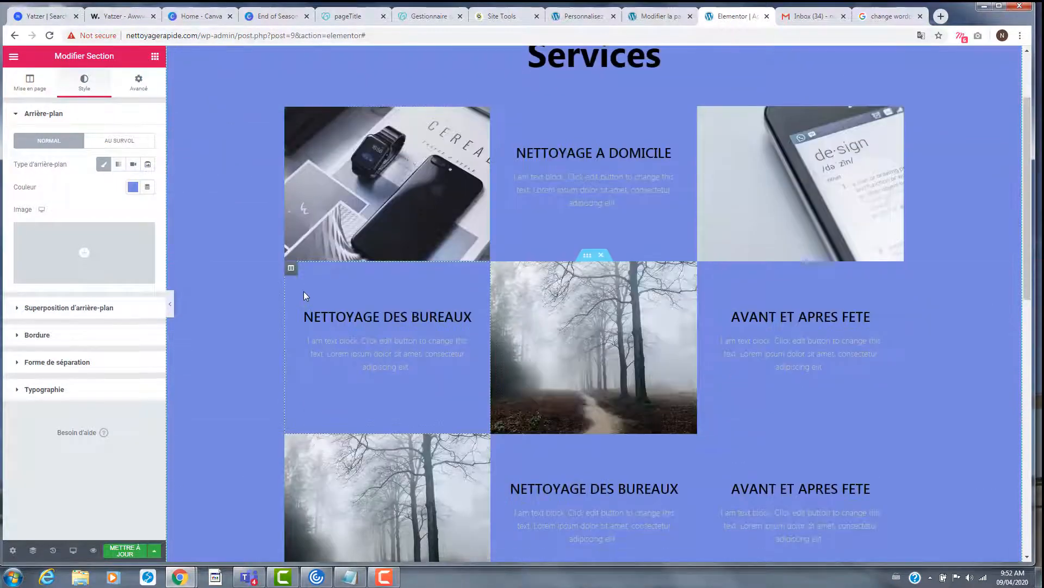
scroll(303, 292, "up", 2)
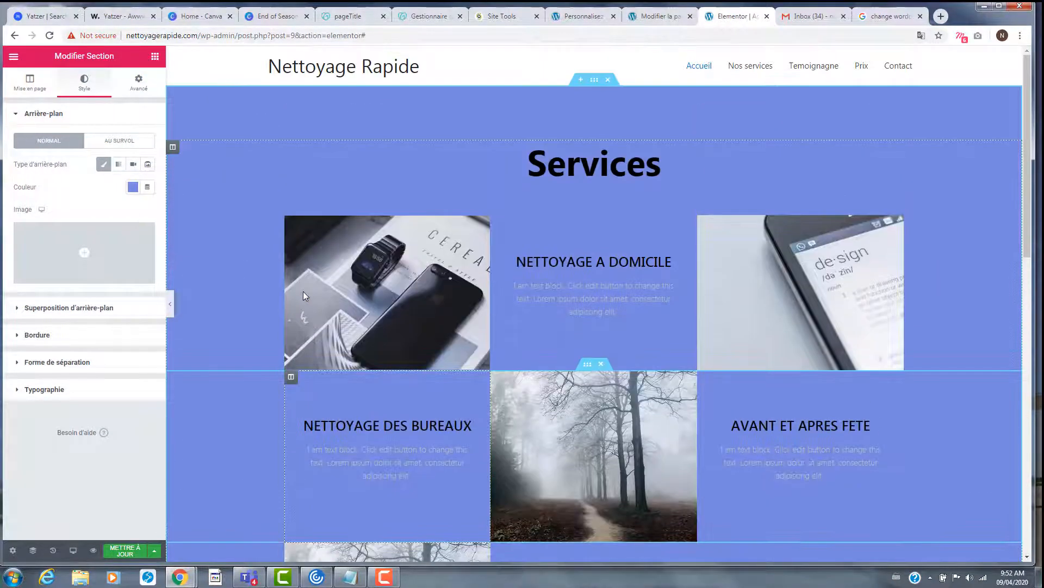
left_click(132, 187)
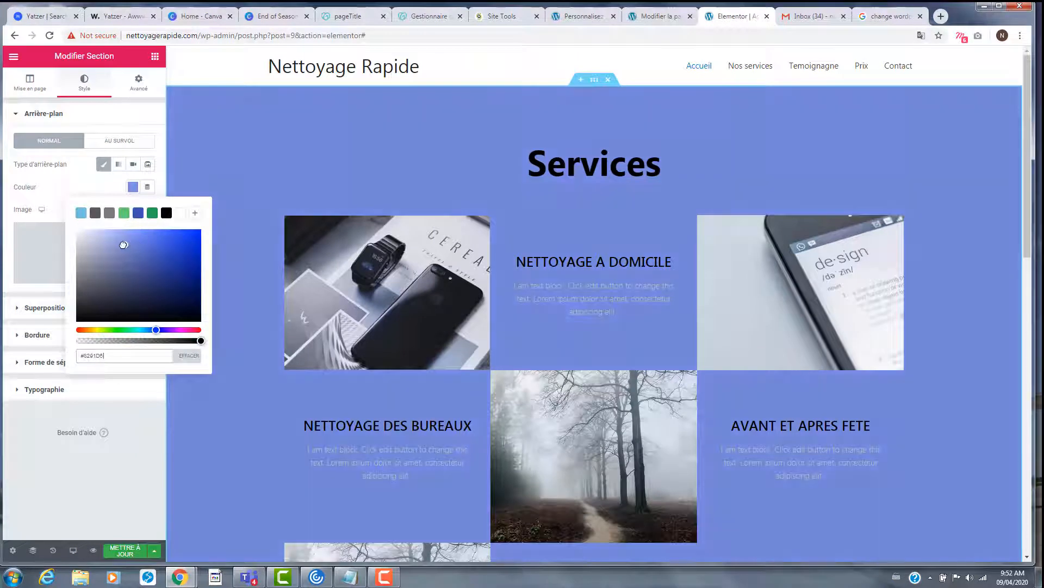
left_click_drag(124, 245, 113, 251)
left_click_drag(115, 257, 109, 234)
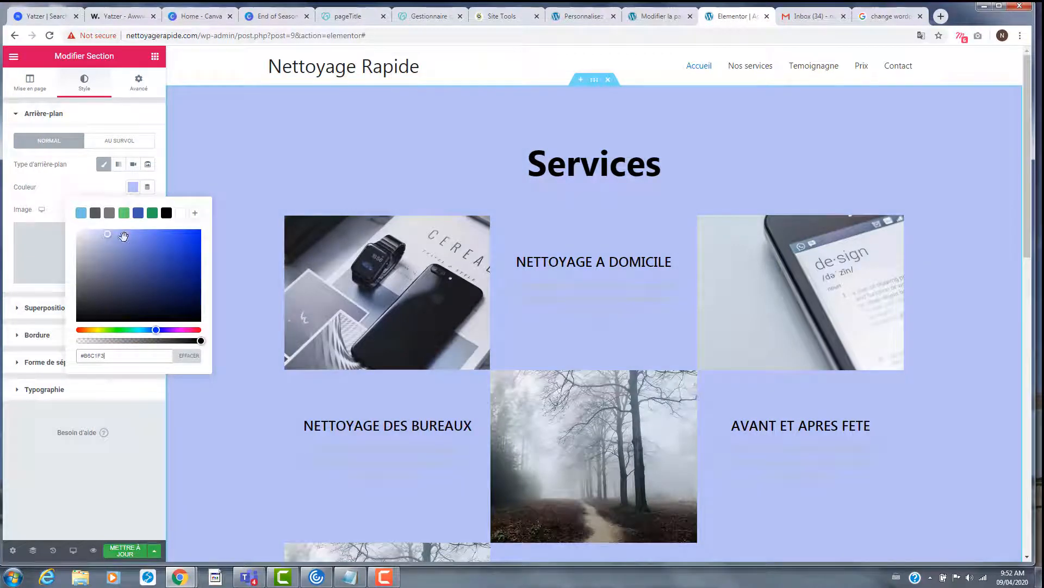
left_click(152, 484)
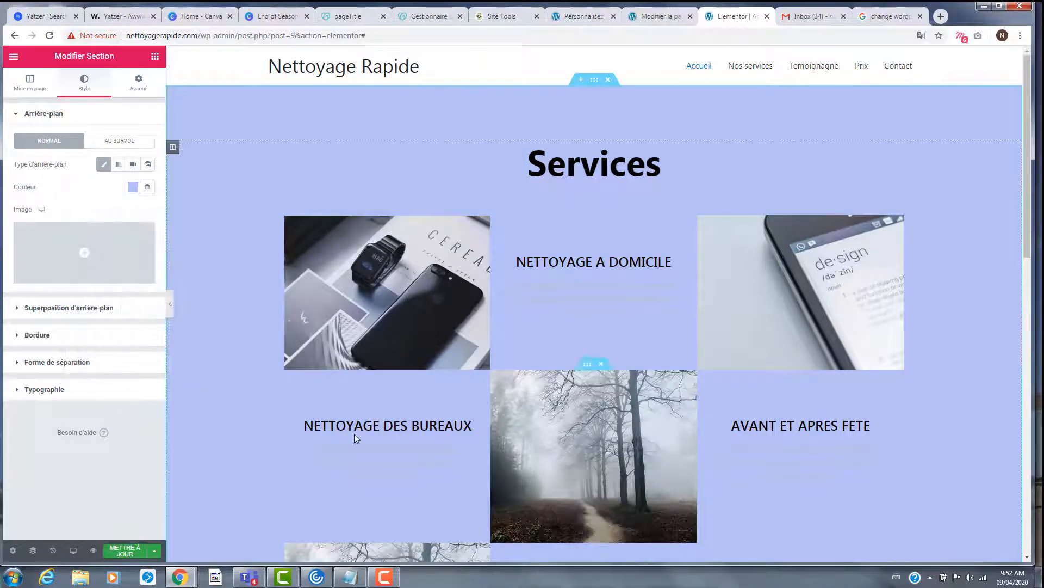
- Change the green Customers reviews background to a greyish slate blue and save the page
scroll(381, 427, "down", 6)
left_click(593, 440)
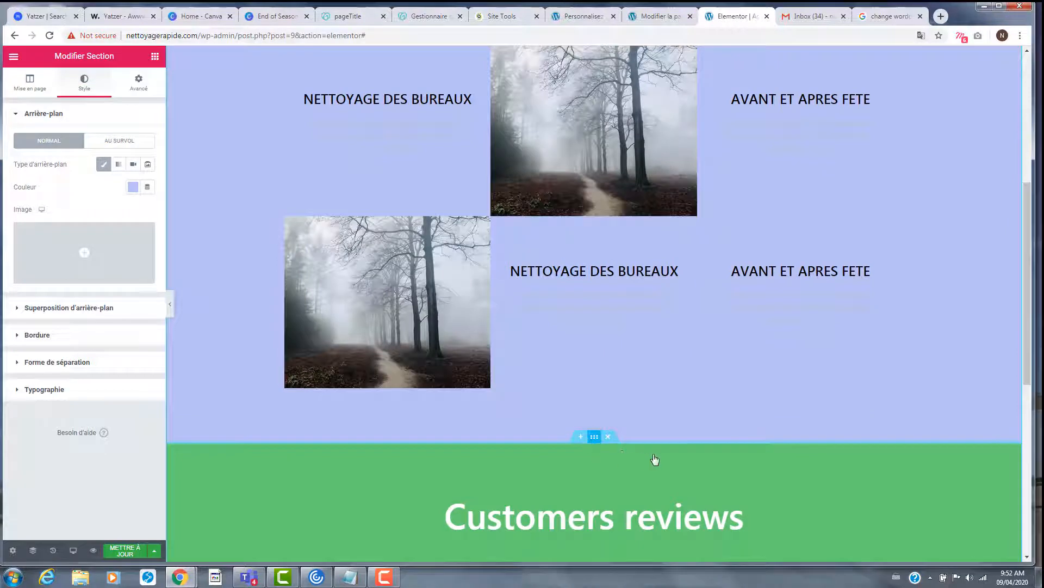
left_click(132, 188)
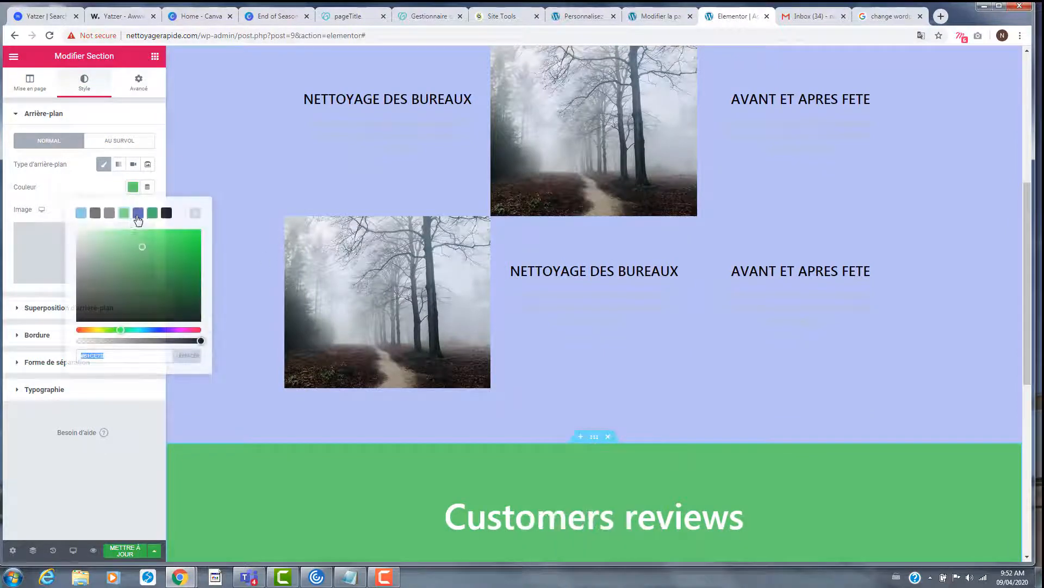
left_click(138, 213)
mouse_move(155, 259)
left_mouse_down()
mouse_move(116, 260)
mouse_move(117, 289)
mouse_move(133, 266)
mouse_move(116, 256)
mouse_move(131, 257)
left_mouse_up()
scroll(419, 254, "down", 4)
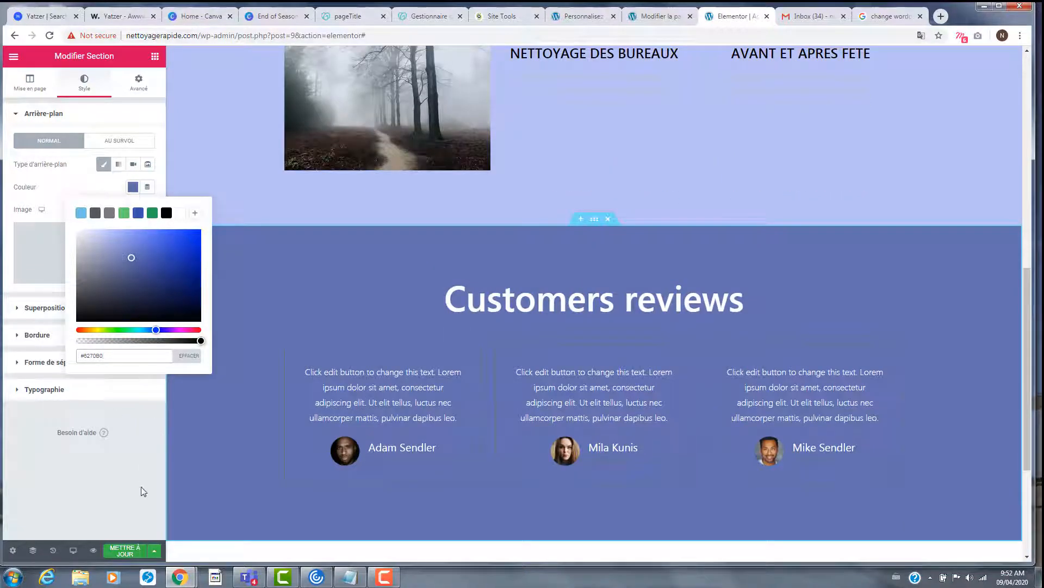
left_click(124, 550)
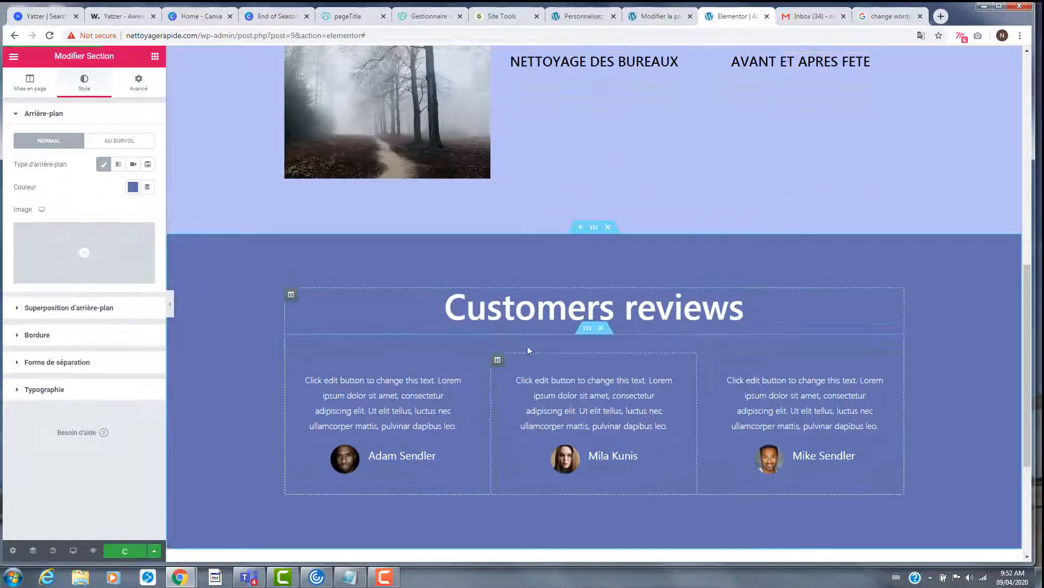
scroll(589, 315, "up", 6)
scroll(589, 316, "up", 4)
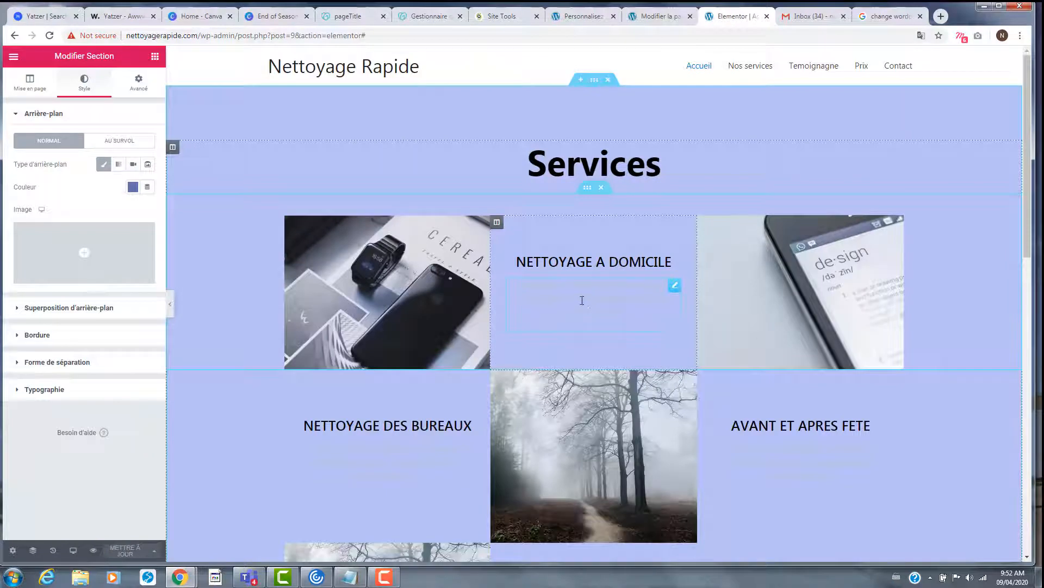
- Make the text under NETTOYAGE A DOMICILE white #FFFFFF and copy that block
left_click(660, 312)
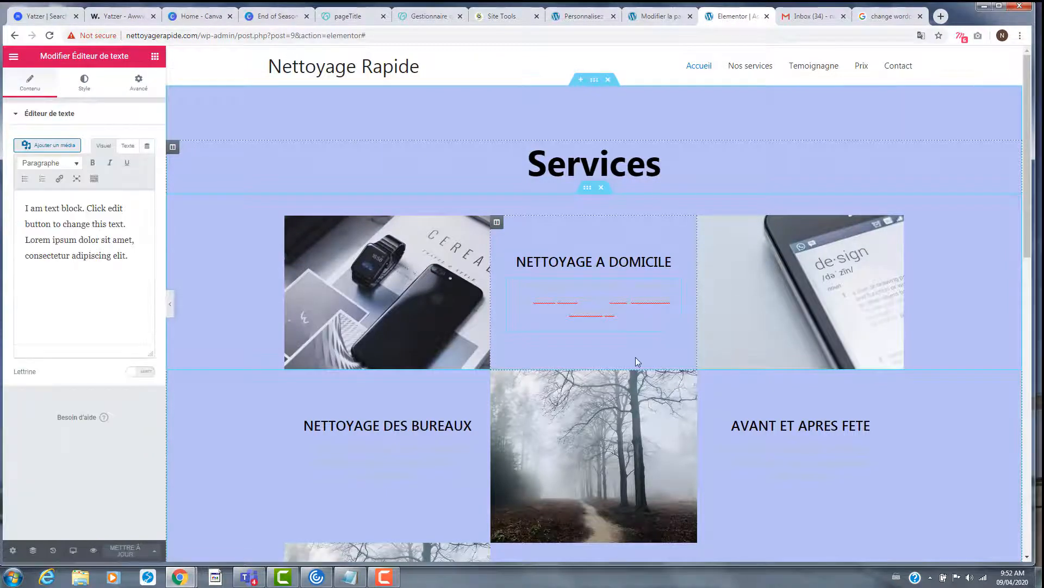
scroll(631, 349, "down", 5)
scroll(623, 331, "up", 5)
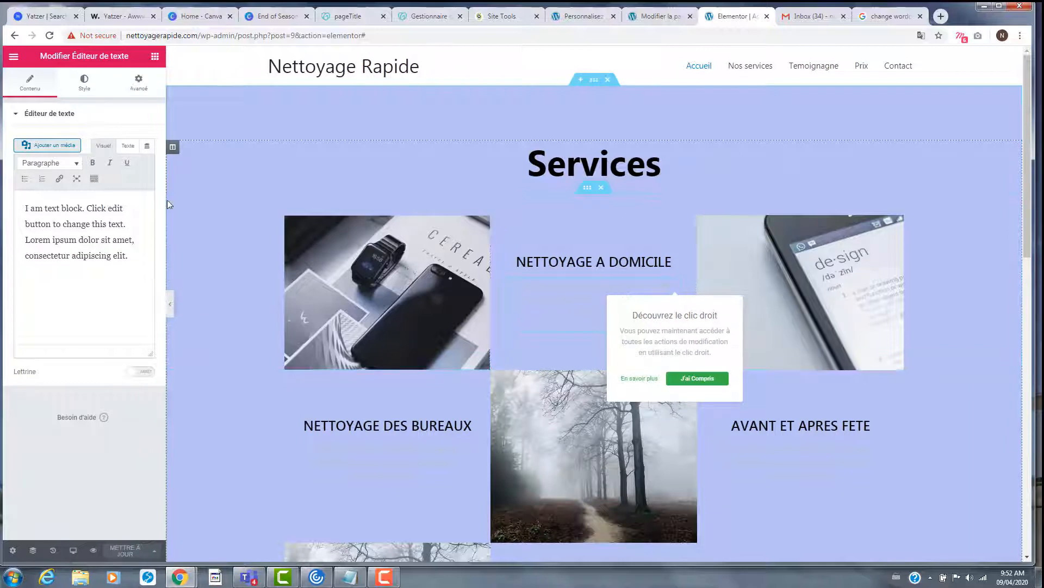
left_click(83, 93)
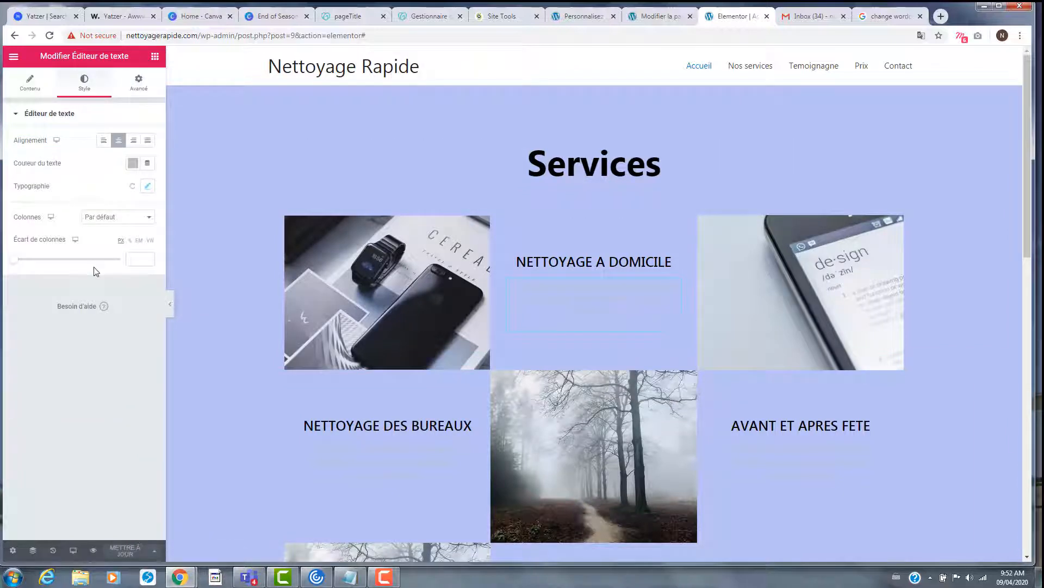
left_click(132, 162)
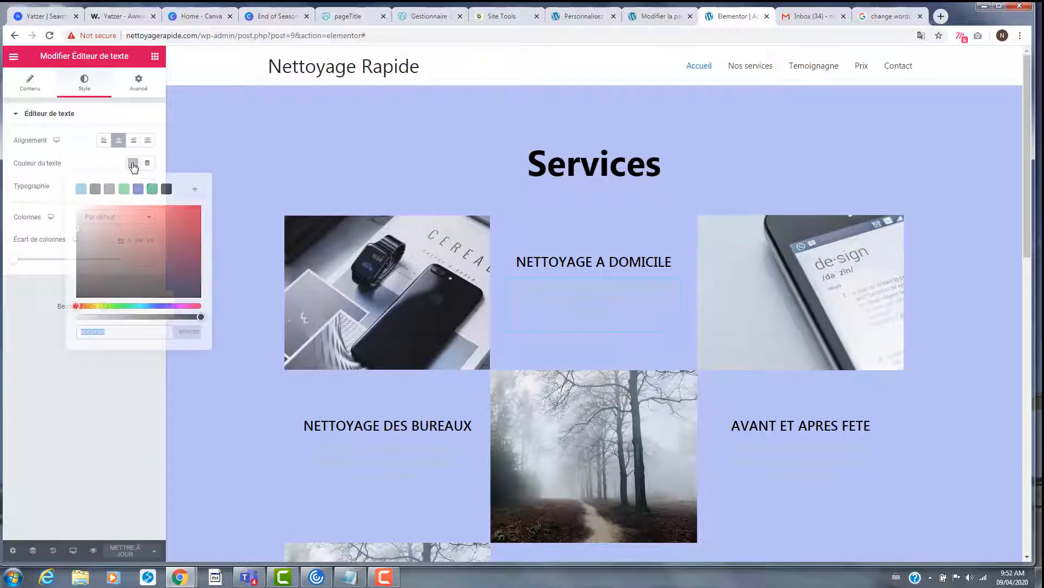
left_click(180, 189)
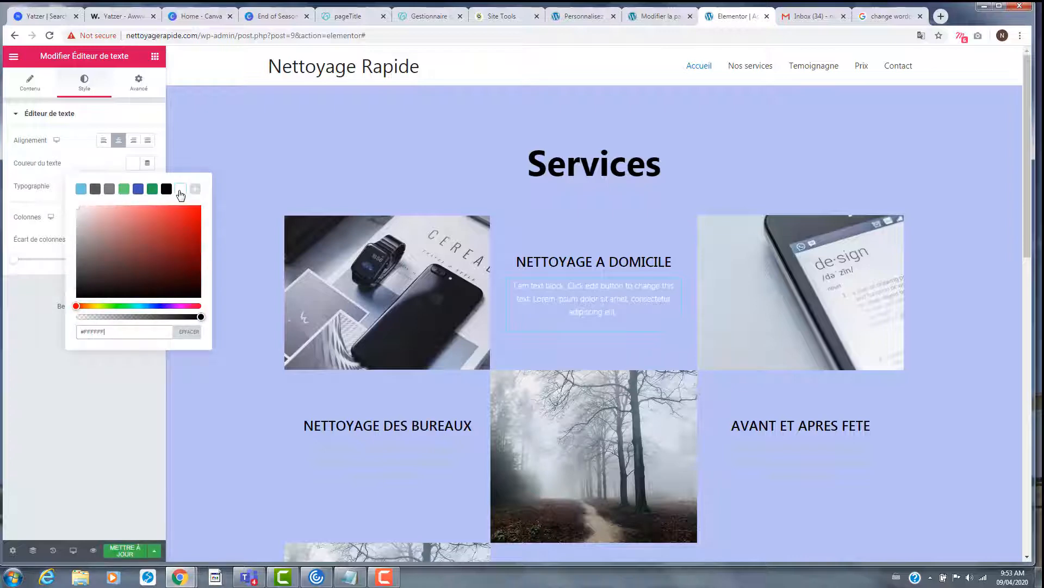
right_click(605, 301)
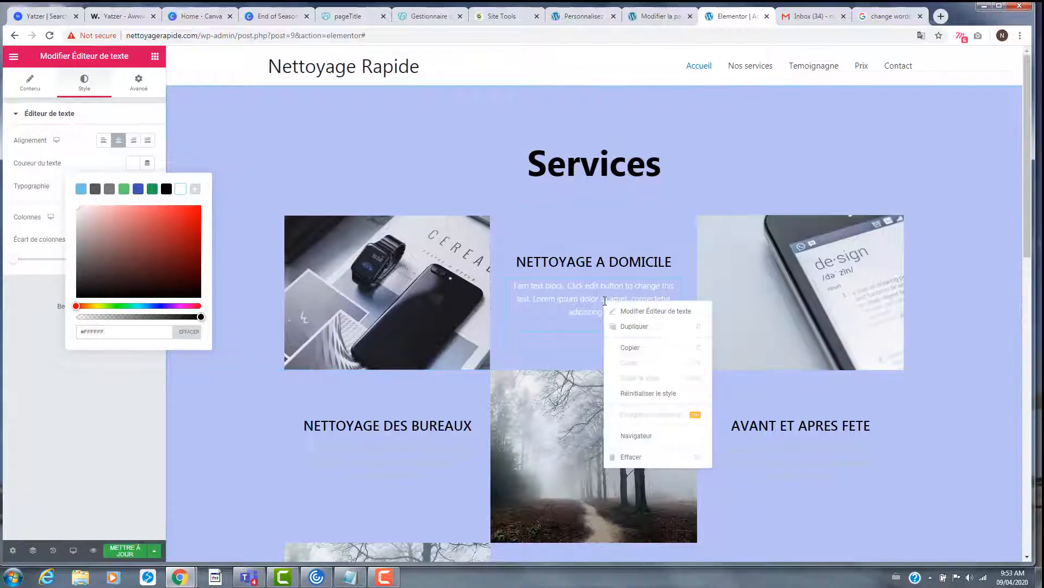
left_click(632, 347)
- Paste the white text style under AVANT ET APRES FETE and NETTOYAGE DES BUREAUX, undoing a mistaken paste
scroll(781, 328, "down", 2)
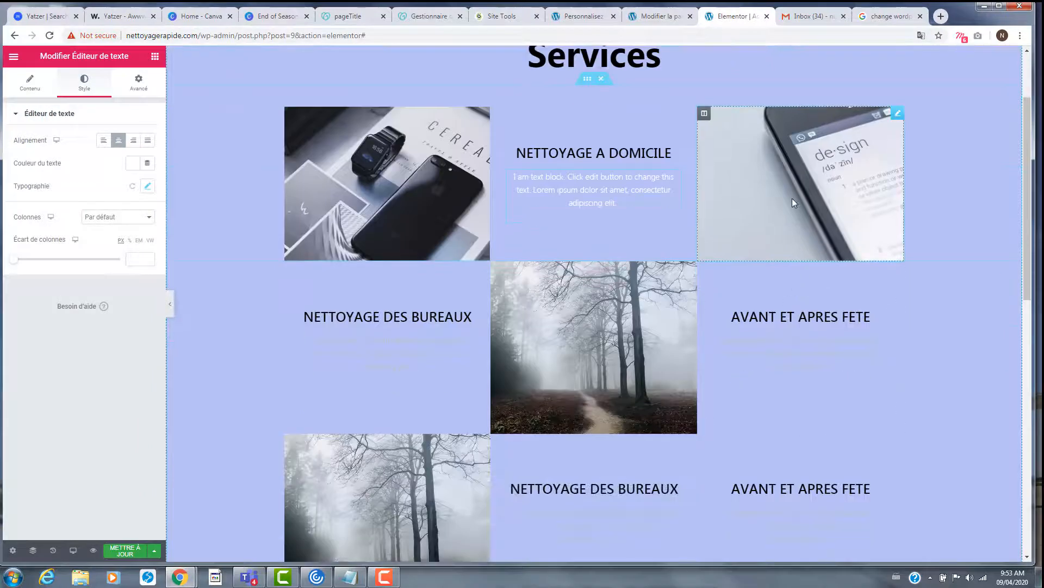
left_click(785, 216)
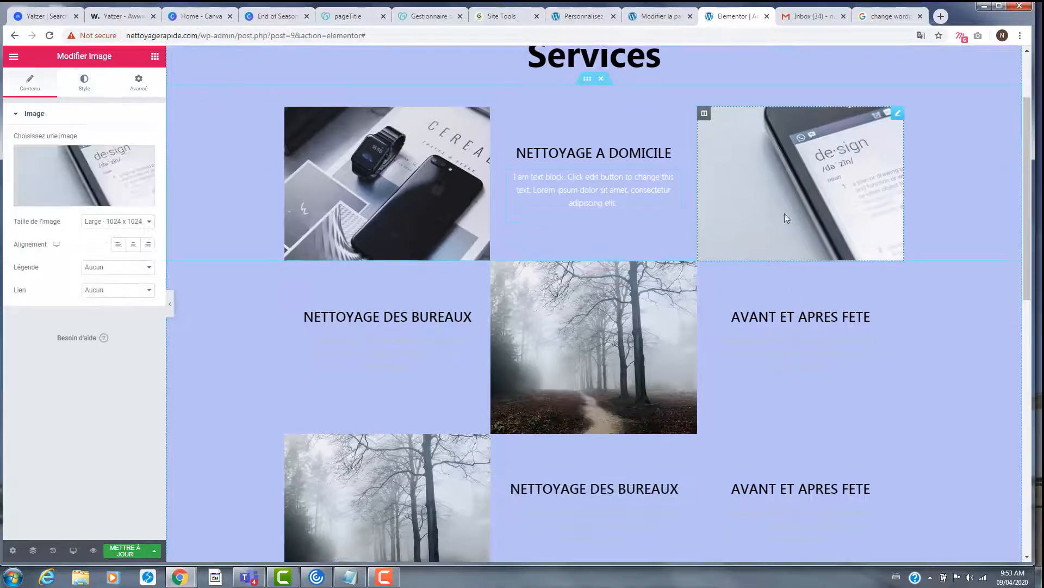
right_click(788, 355)
left_click(832, 433)
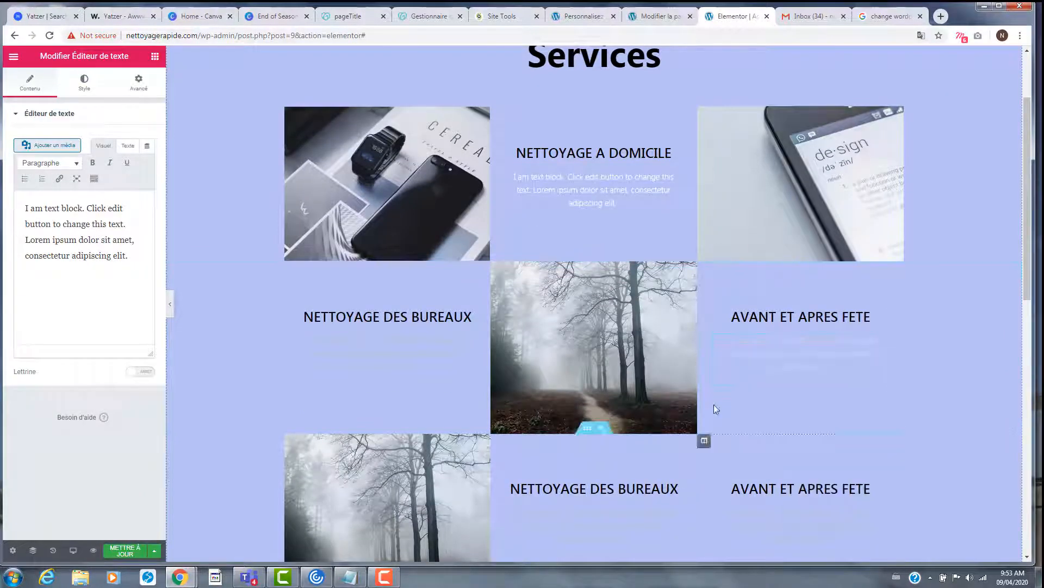
double_click(358, 354)
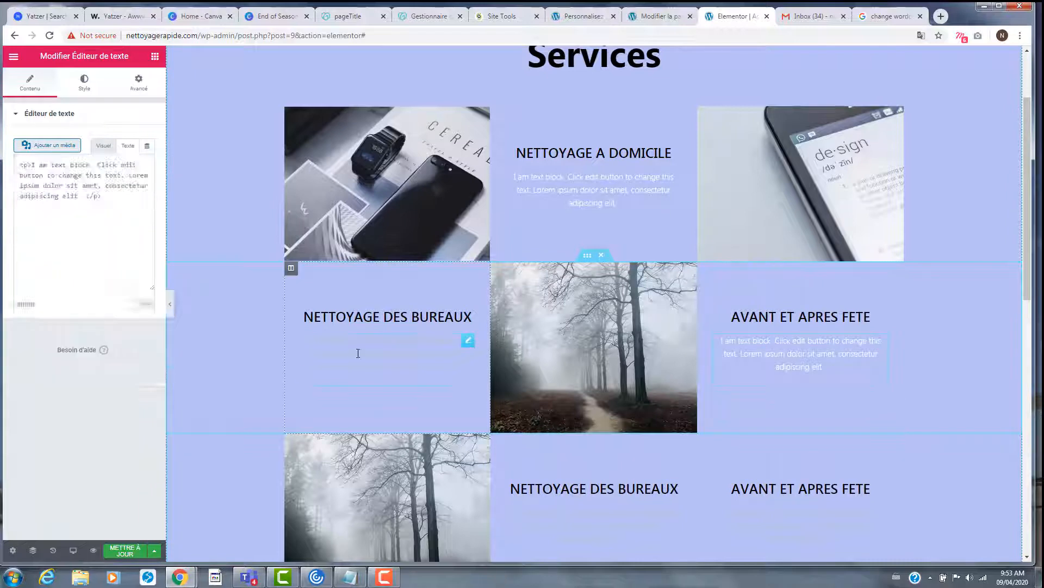
right_click(362, 353)
left_click(393, 415)
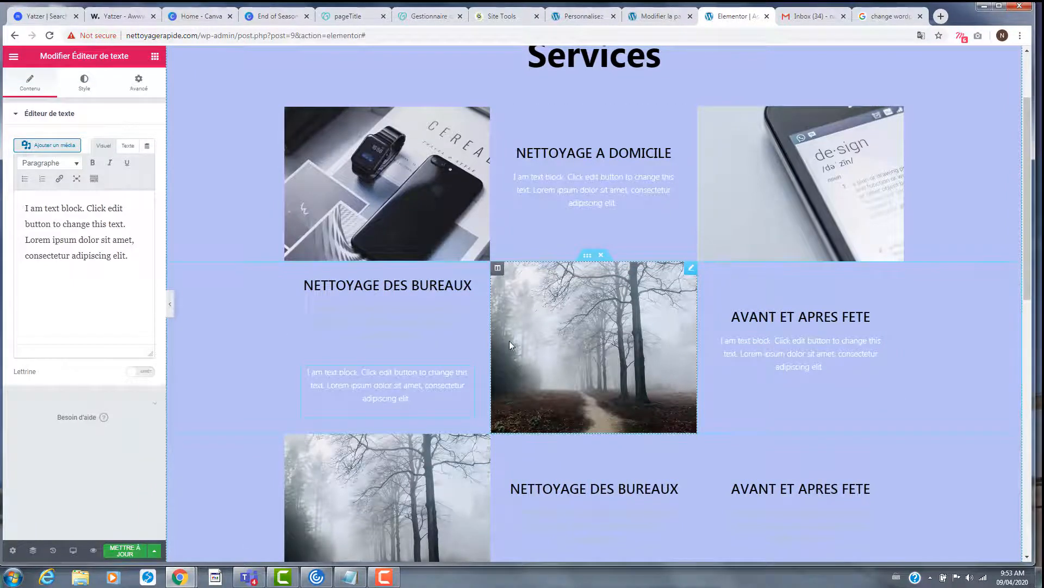
key("ctrl+z")
left_click(388, 361)
right_click(387, 362)
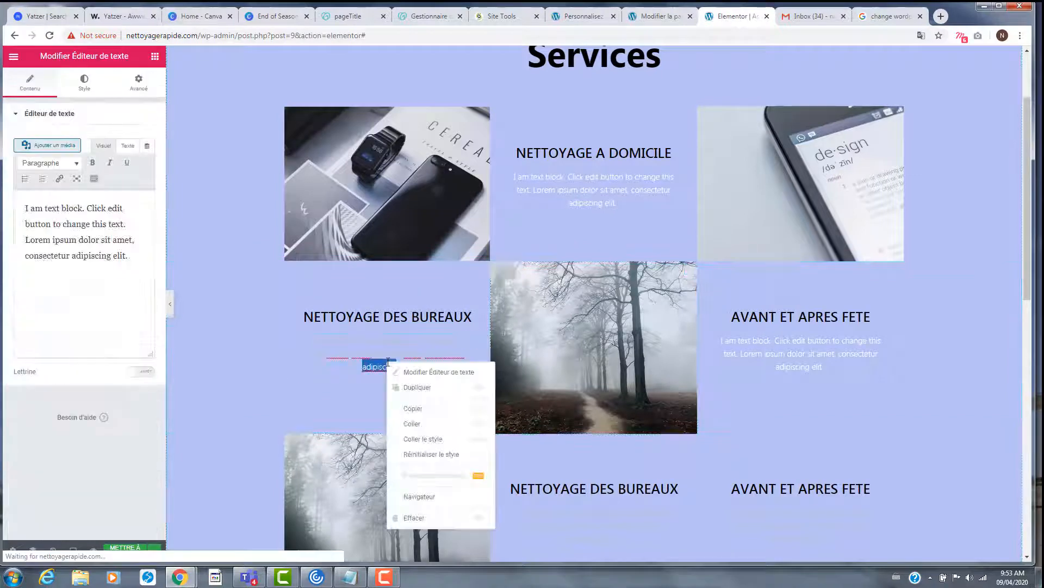
left_click(414, 444)
- Paste the white text style onto the lower NETTOYAGE DES BUREAUX and AVANT ET APRES FETE blocks
scroll(766, 382, "down", 4)
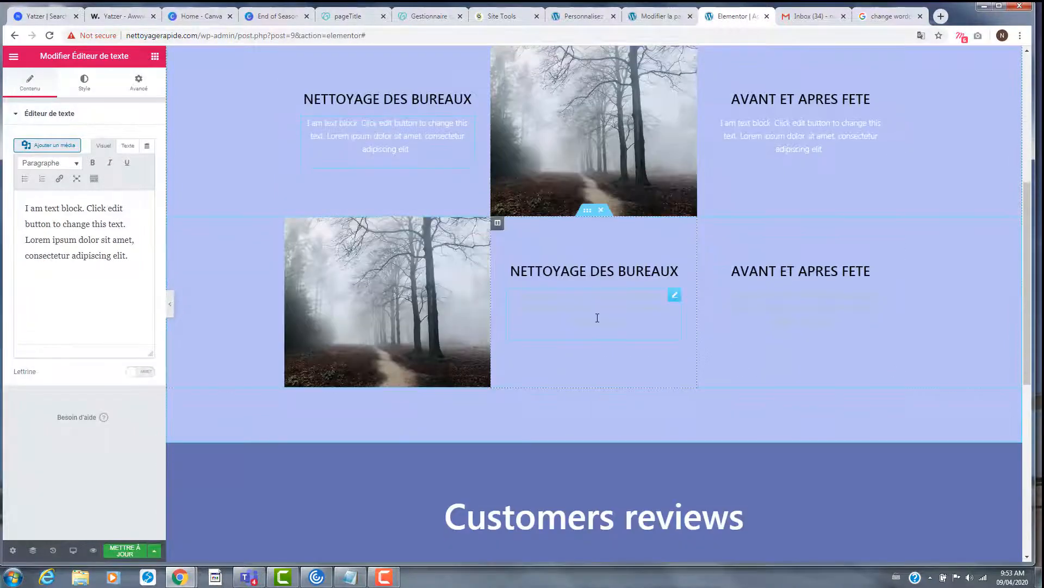
left_click(597, 318)
right_click(597, 318)
left_click(661, 402)
left_click(830, 322)
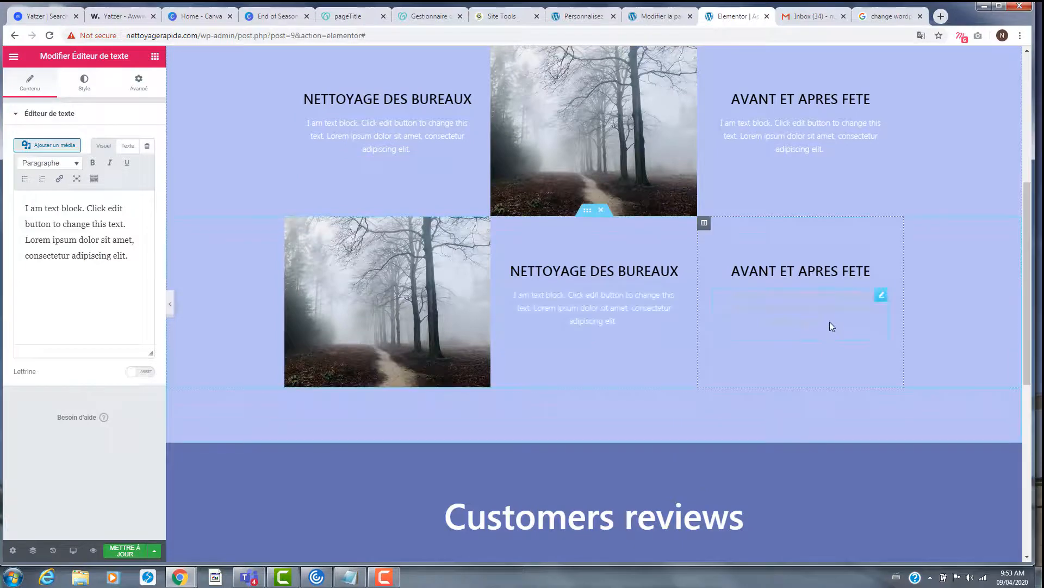
right_click(830, 321)
left_click(876, 399)
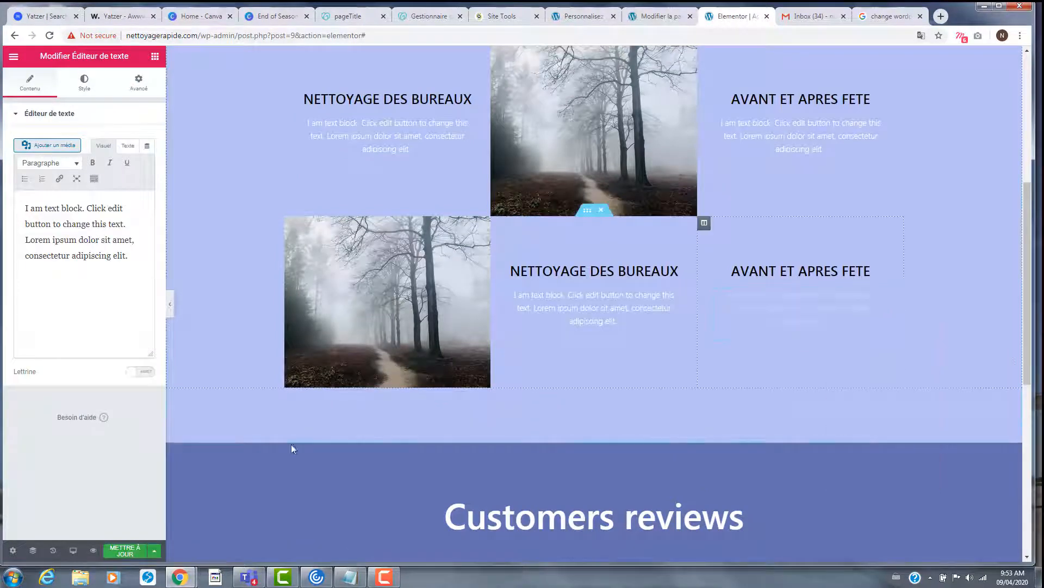
- Save the page with METTRE À JOUR and open its preview
left_click(123, 552)
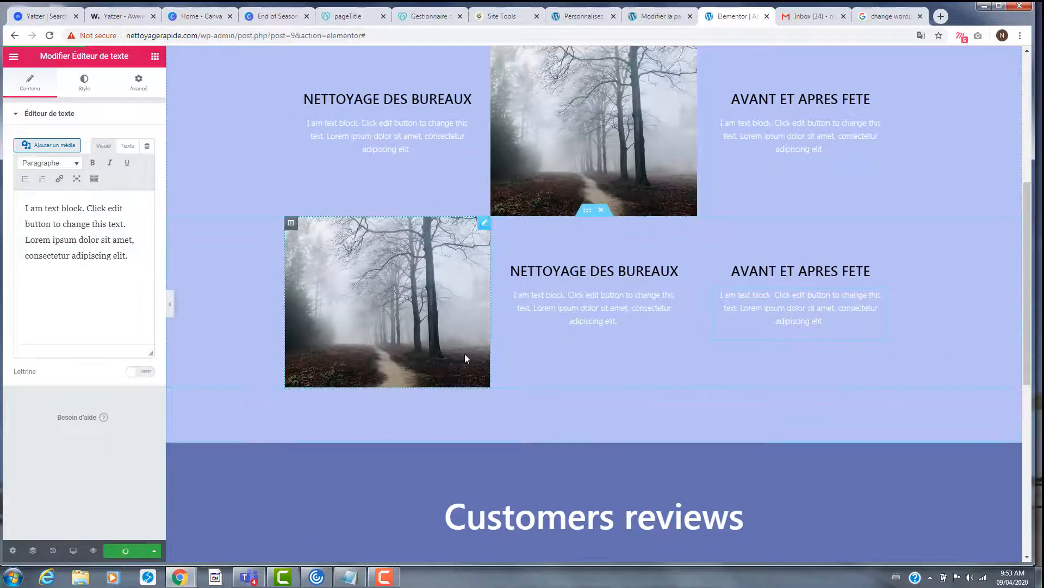
scroll(569, 384, "up", 5)
scroll(568, 382, "up", 1)
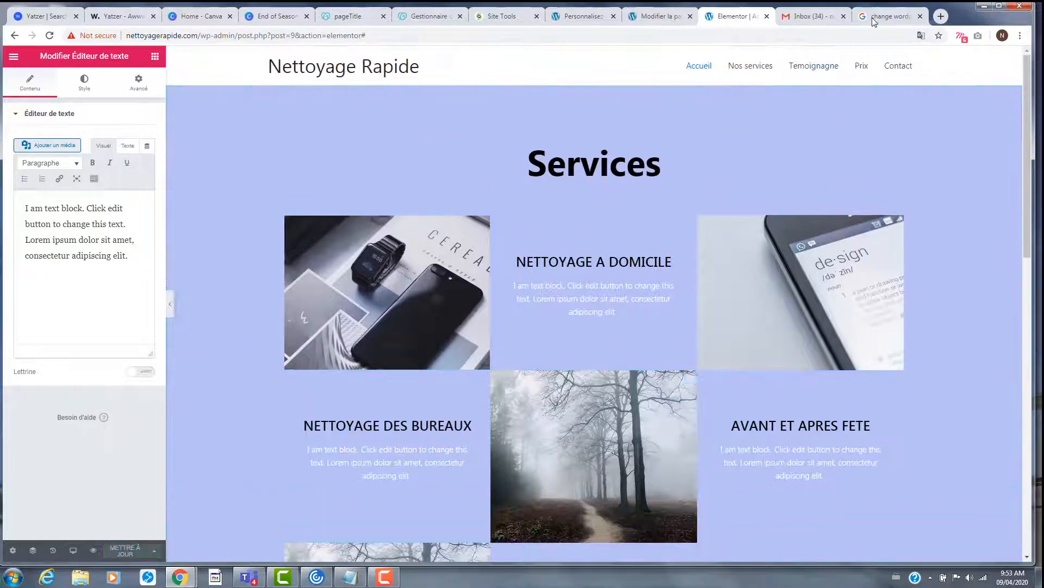
left_click(93, 551)
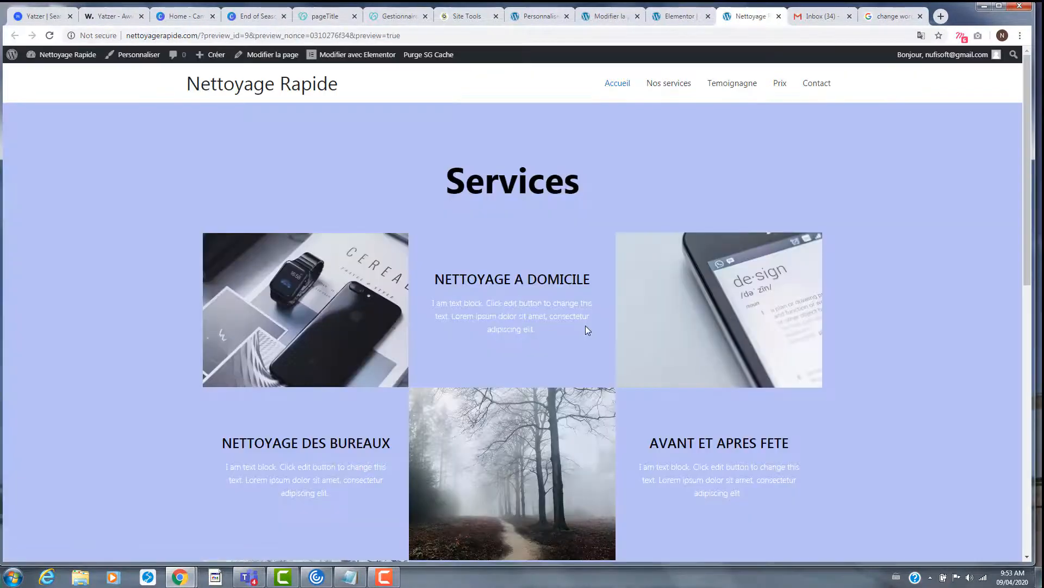
scroll(583, 327, "down", 7)
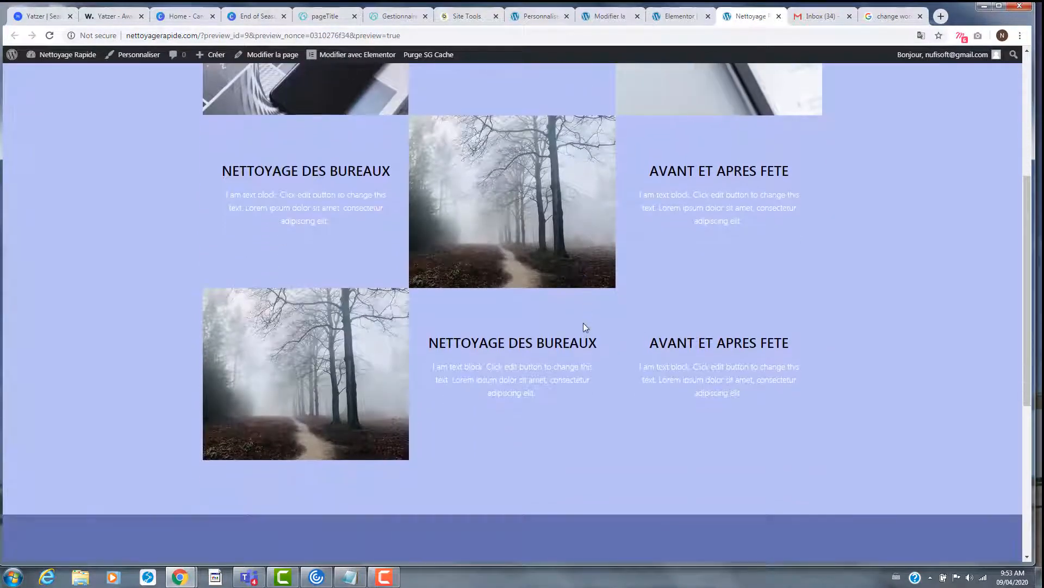
scroll(584, 322, "down", 4)
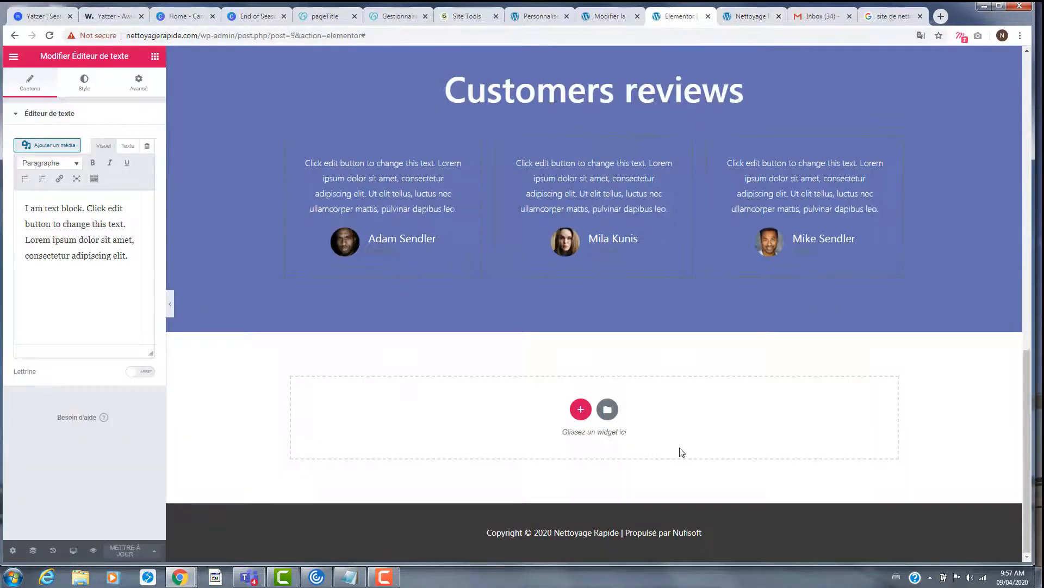
scroll(680, 447, "up", 10)
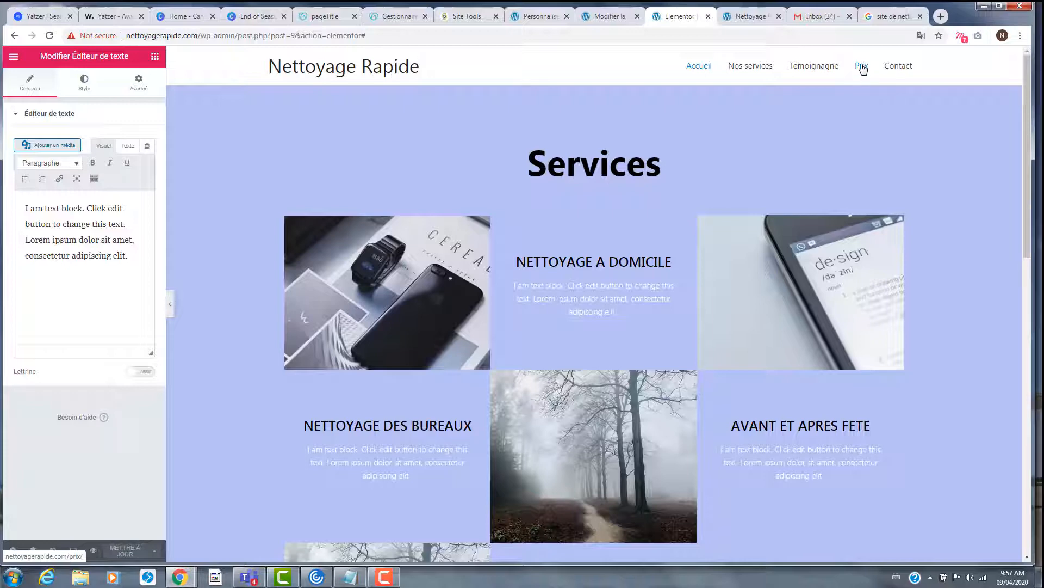
left_click(739, 16)
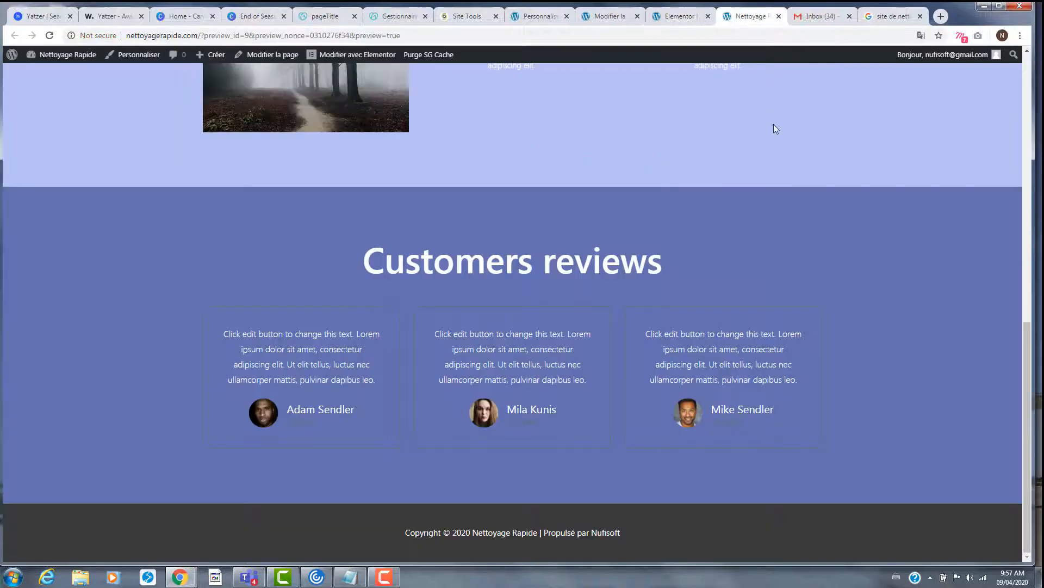
scroll(774, 124, "up", 10)
left_click(779, 84)
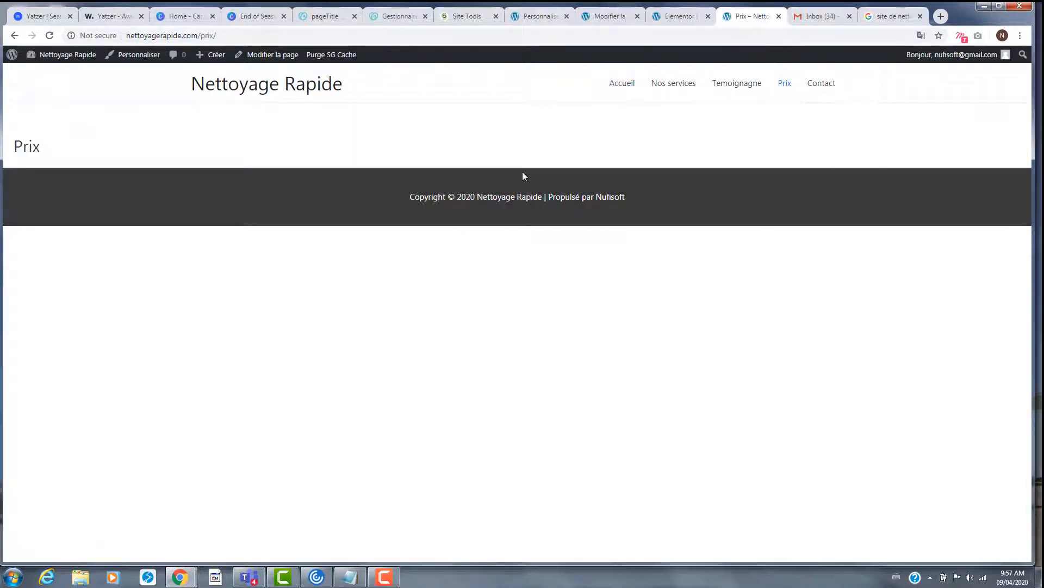
left_click(618, 90)
scroll(664, 244, "down", 1)
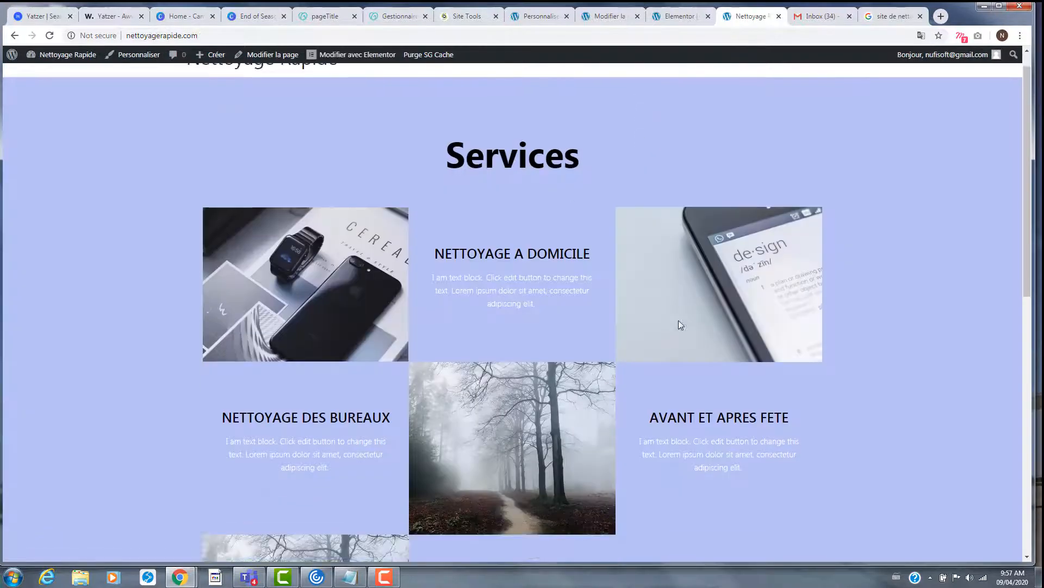
scroll(675, 313, "down", 10)
scroll(667, 284, "up", 11)
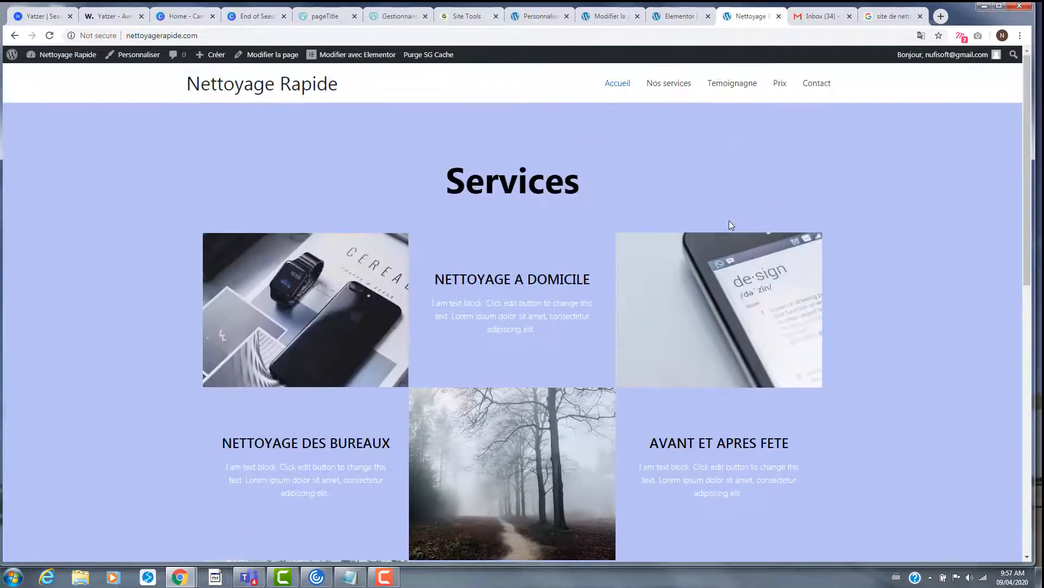
scroll(533, 408, "down", 1)
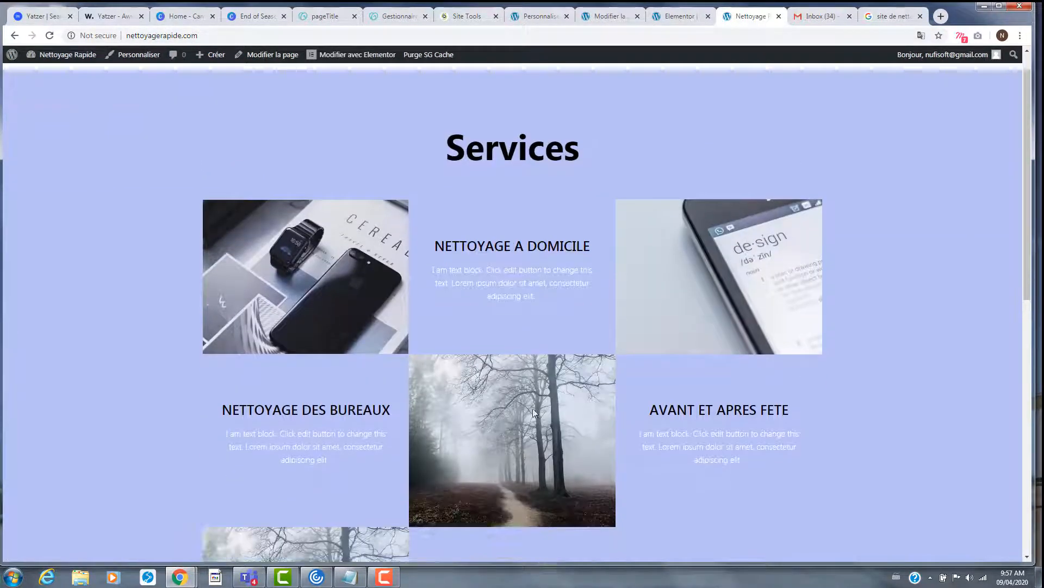
scroll(564, 360, "up", 1)
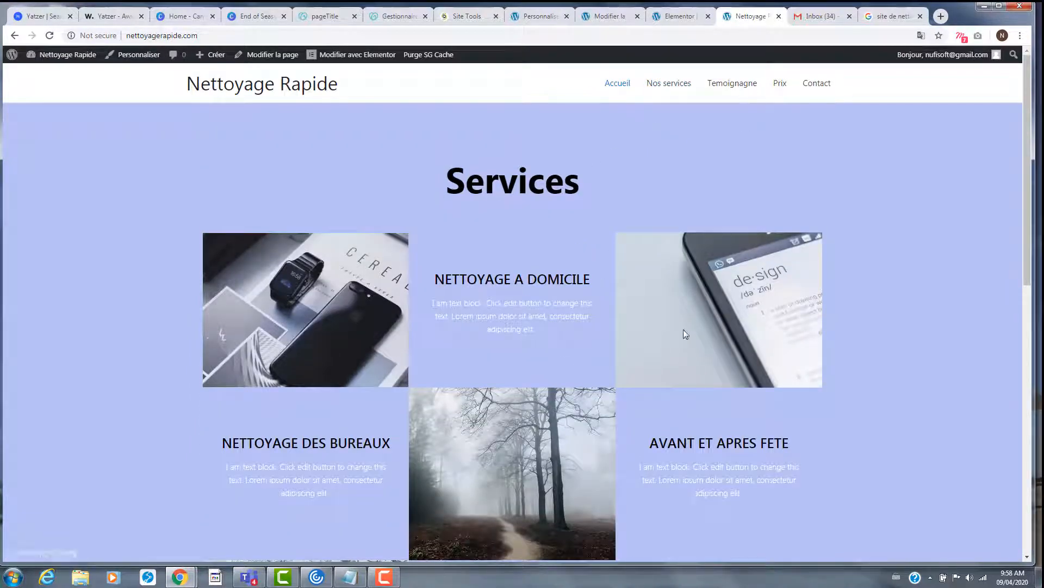
scroll(684, 332, "down", 6)
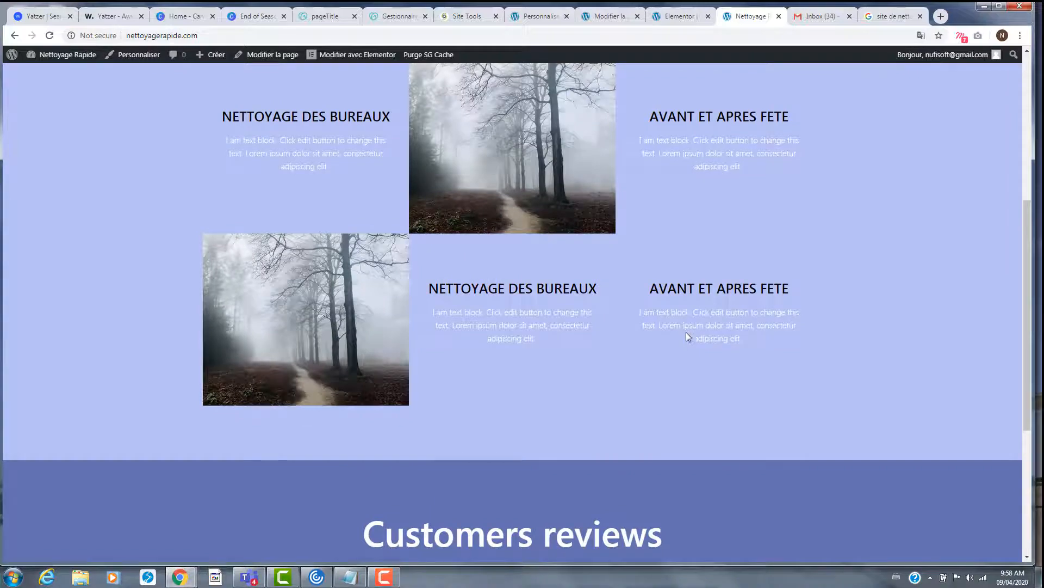
scroll(686, 332, "up", 6)
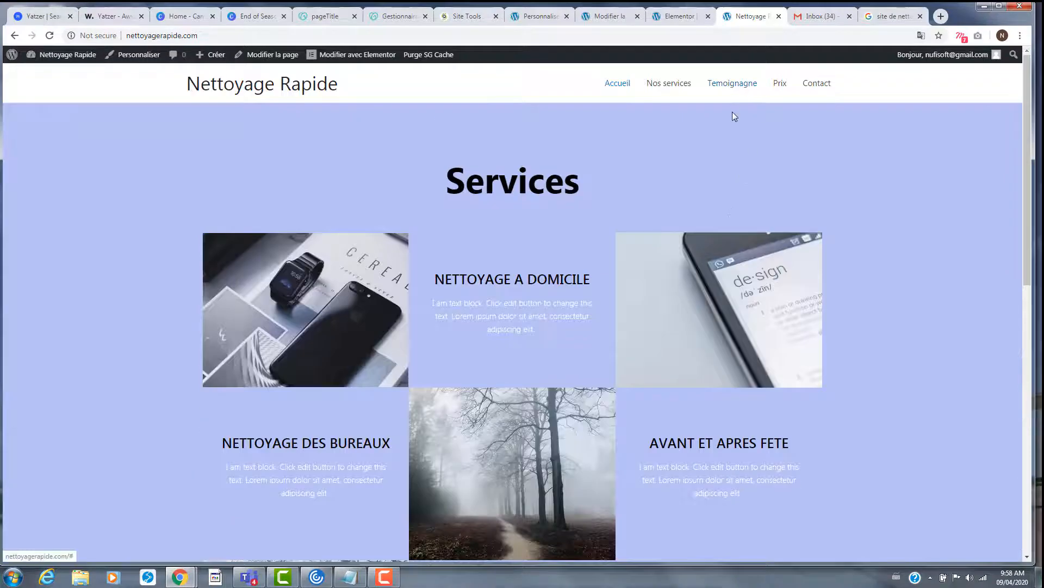
scroll(700, 253, "down", 9)
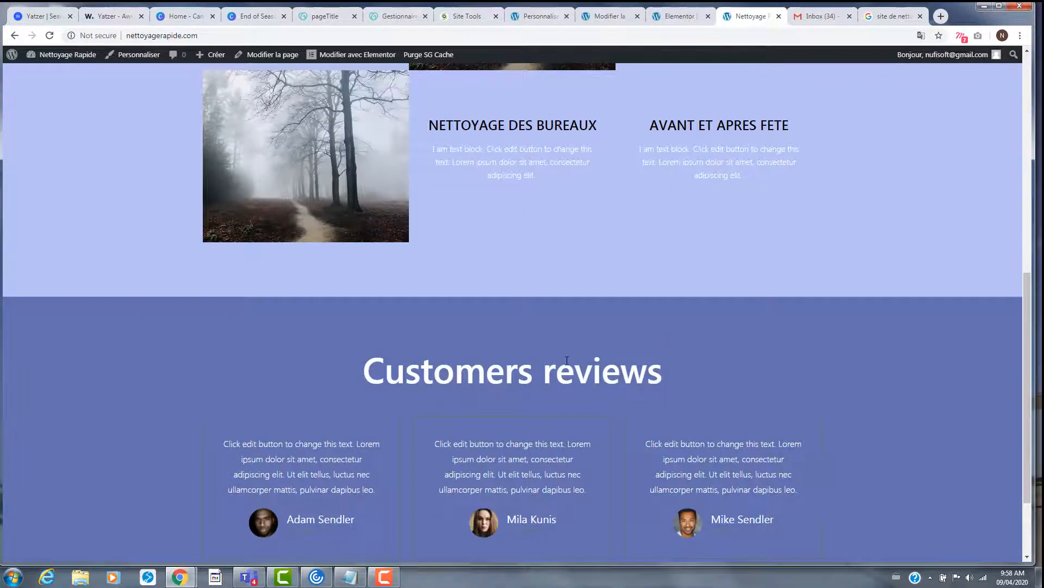
scroll(659, 365, "up", 9)
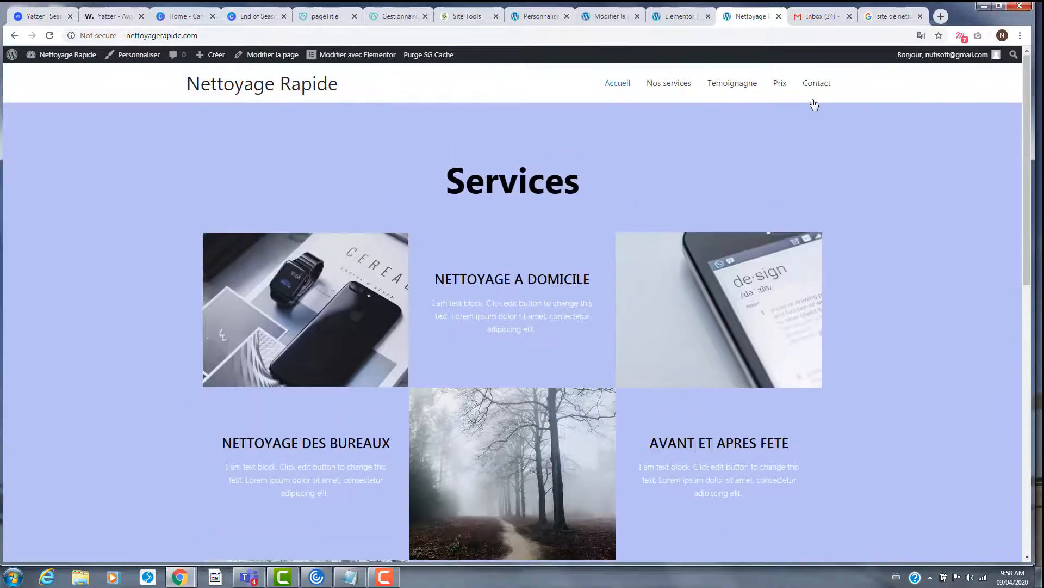
scroll(632, 471, "down", 9)
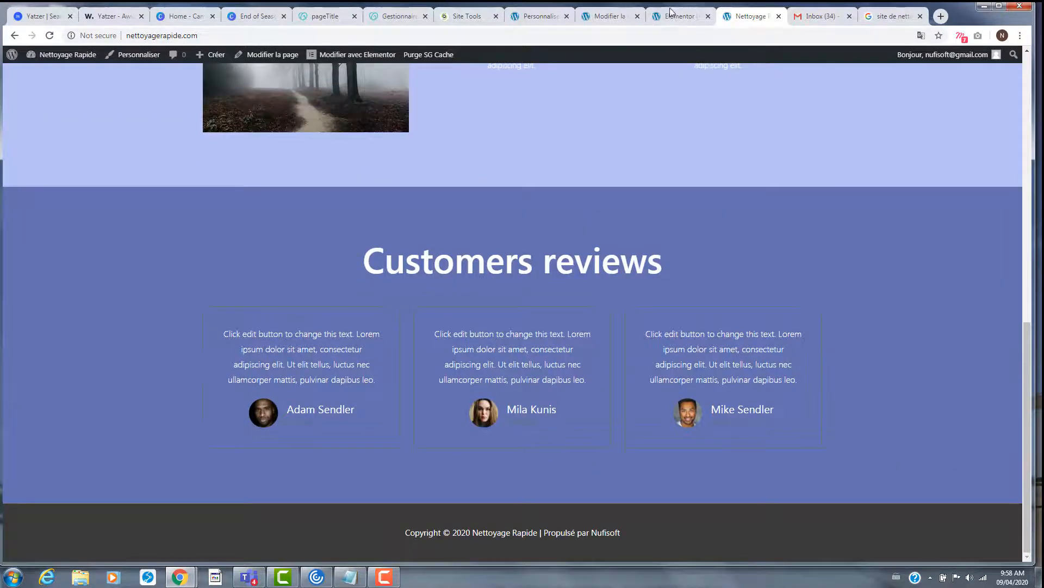
- Back in Elementor, add a new one-column section below Customers reviews
left_click(675, 15)
scroll(574, 299, "down", 10)
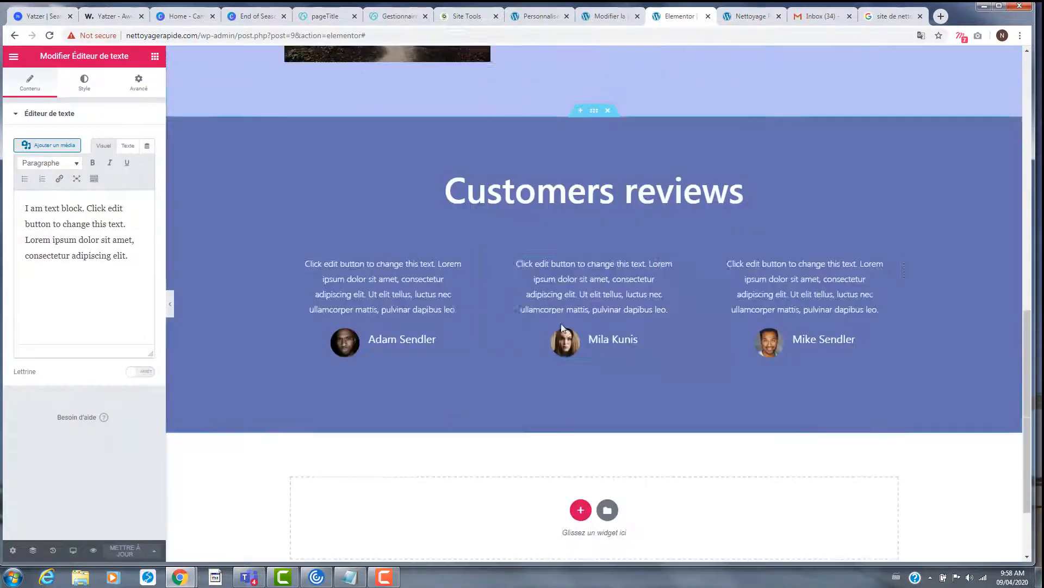
scroll(562, 327, "down", 2)
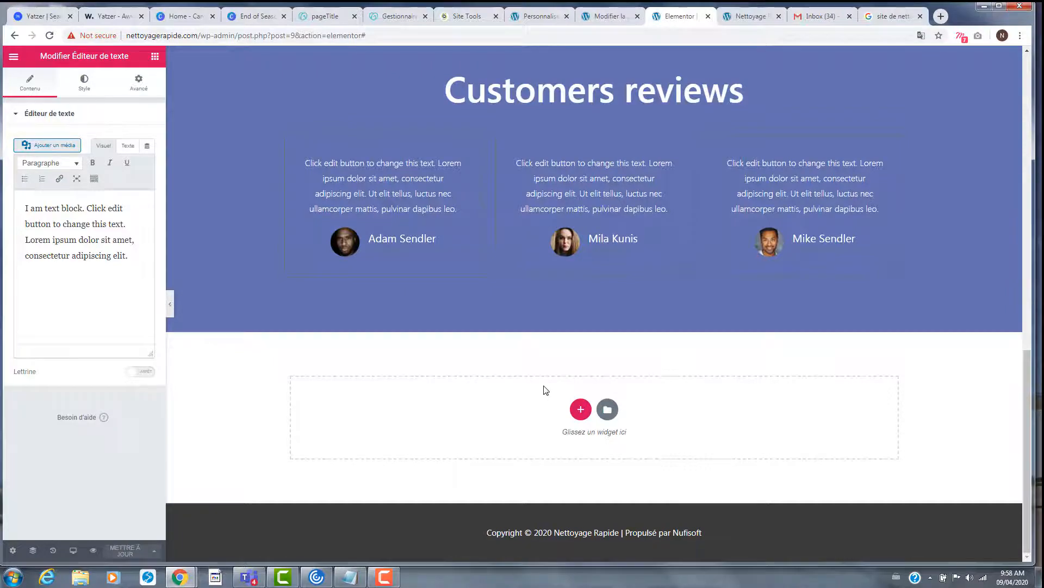
scroll(717, 194, "up", 7)
scroll(710, 204, "down", 2)
scroll(706, 213, "down", 5)
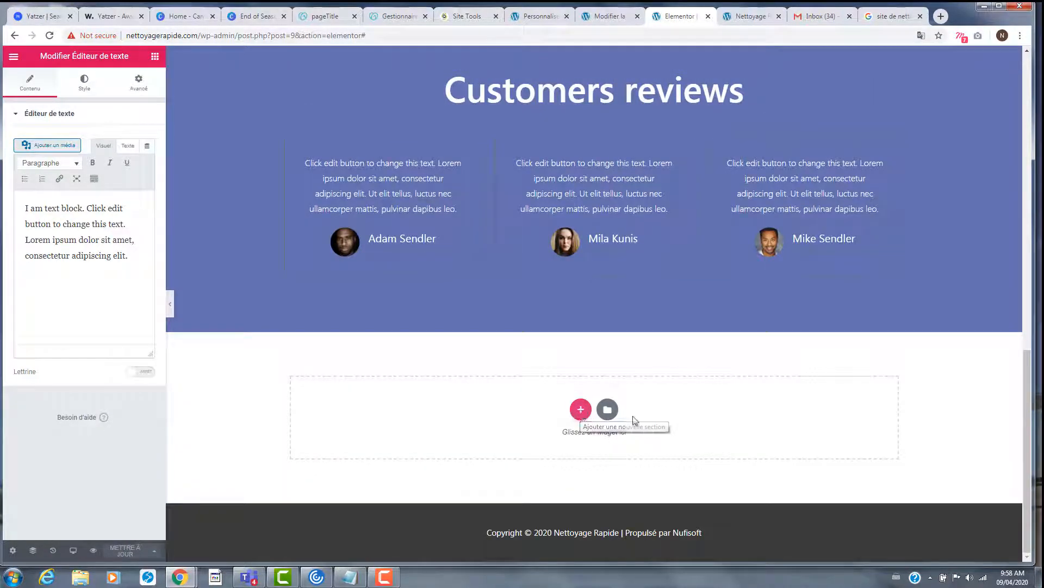
left_click(581, 411)
left_click(461, 440)
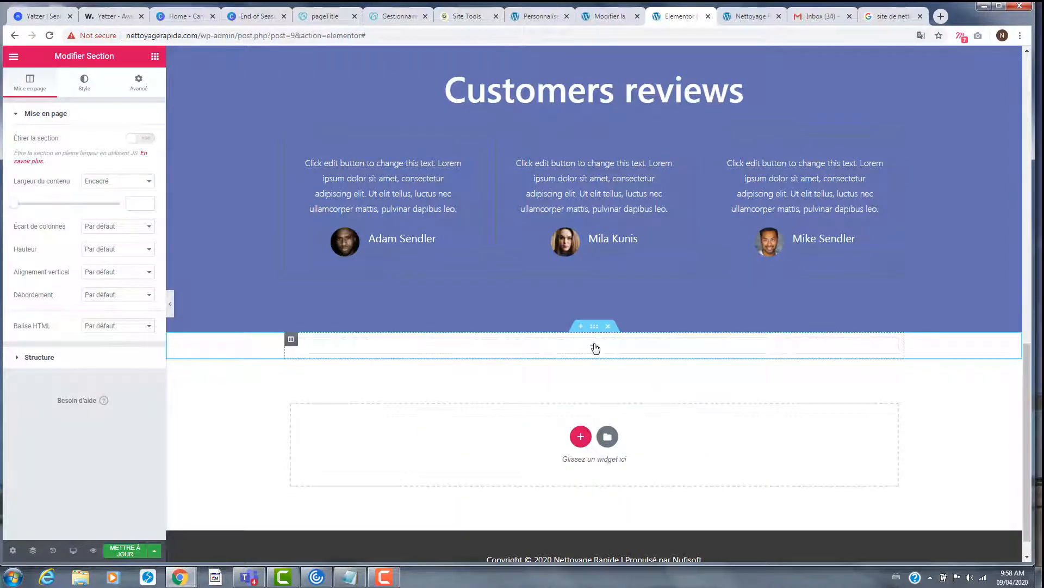
- Drag a Titre widget into the new section and select its placeholder text
left_click(155, 56)
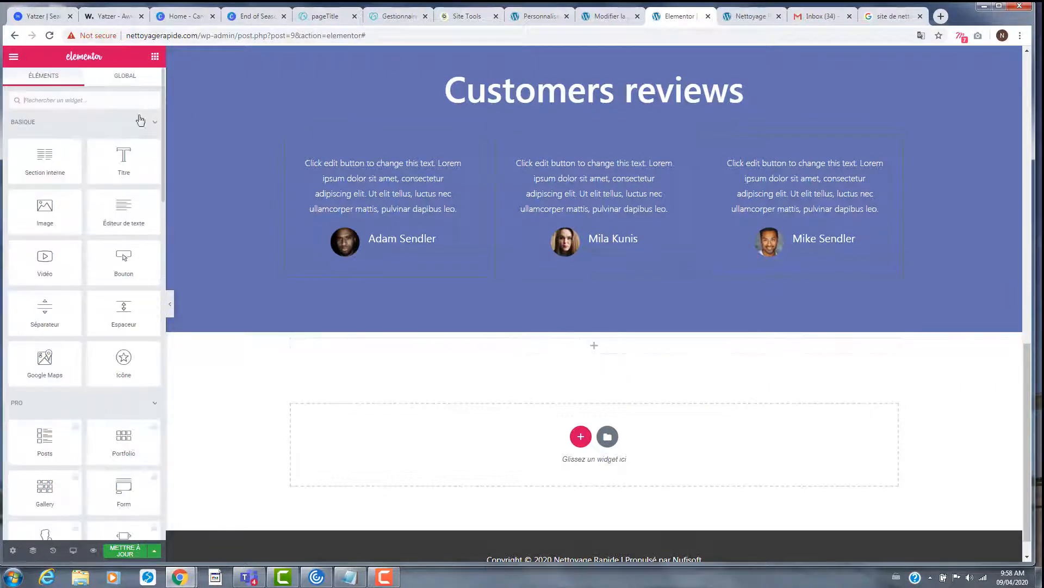
left_click_drag(125, 157, 629, 372)
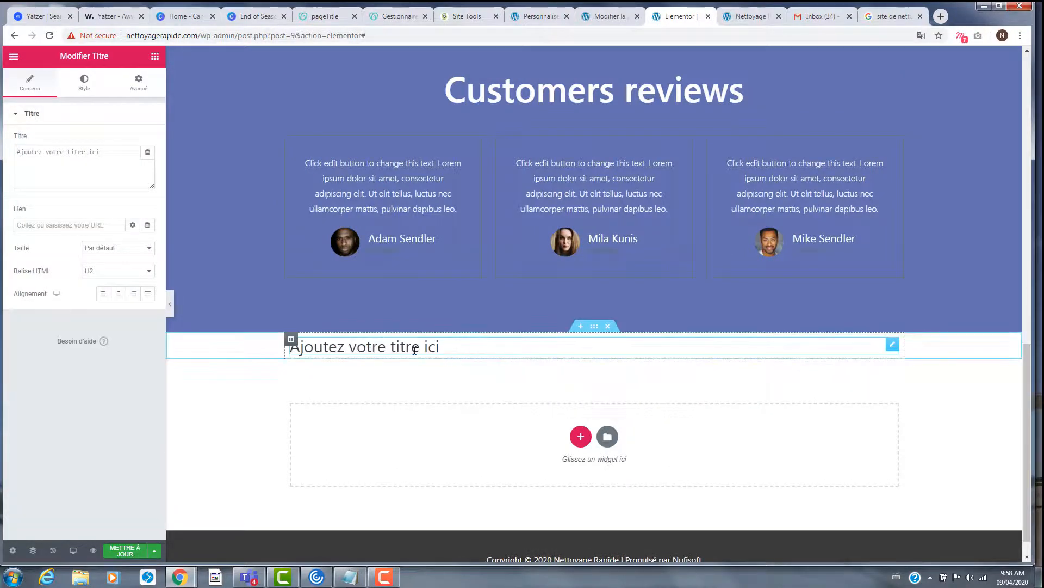
left_click_drag(442, 348, 290, 345)
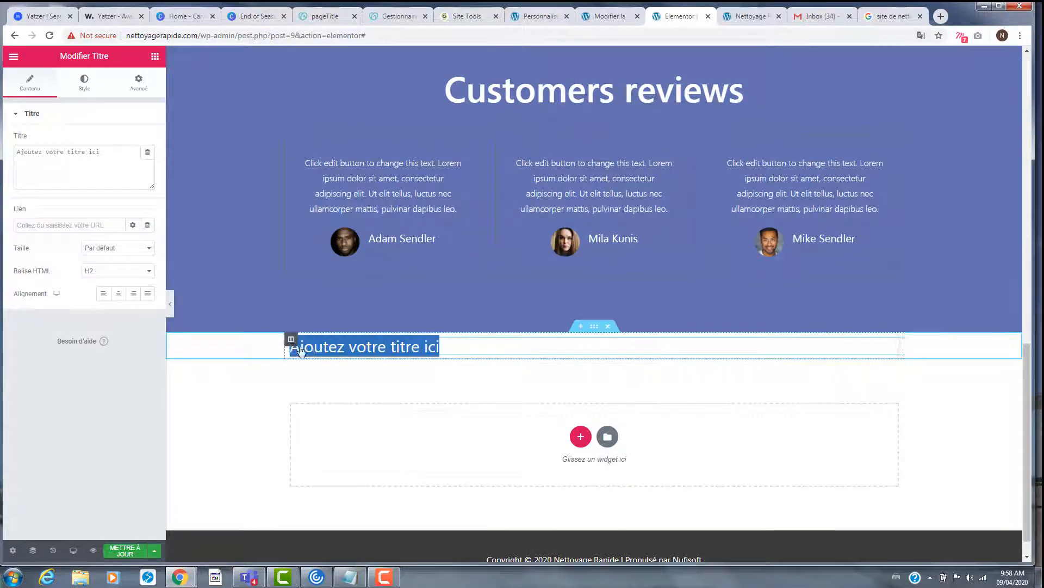
- Replace the heading's placeholder with 'Contactez-nous pour un devis'
left_click(475, 347)
key("BackSpace")
key("BackSpace")
key("BackSpace")
key("BackSpace")
key("BackSpace")
key("BackSpace")
key("BackSpace")
key("BackSpace")
key("BackSpace")
key("BackSpace")
key("BackSpace")
key("BackSpace")
key("BackSpace")
key("BackSpace")
key("BackSpace")
key("BackSpace")
key("BackSpace")
key("BackSpace")
key("BackSpace")
key("BackSpace")
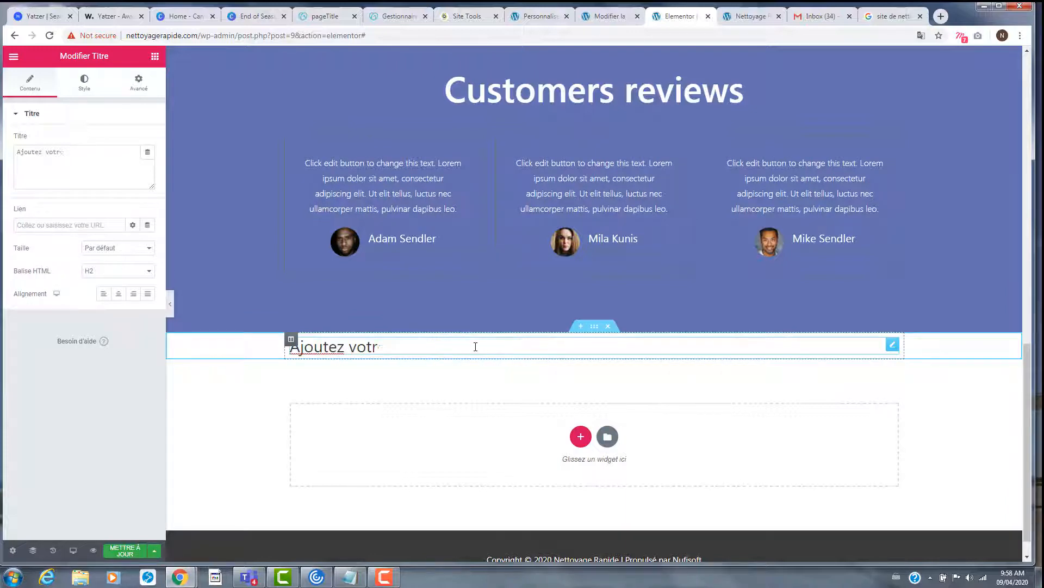
left_click(100, 150)
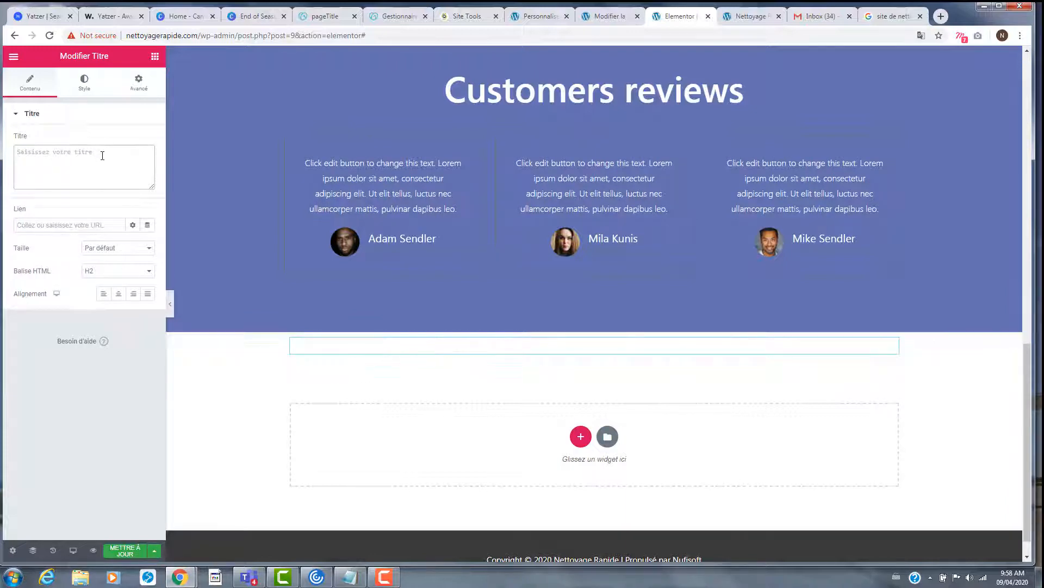
type("Co")
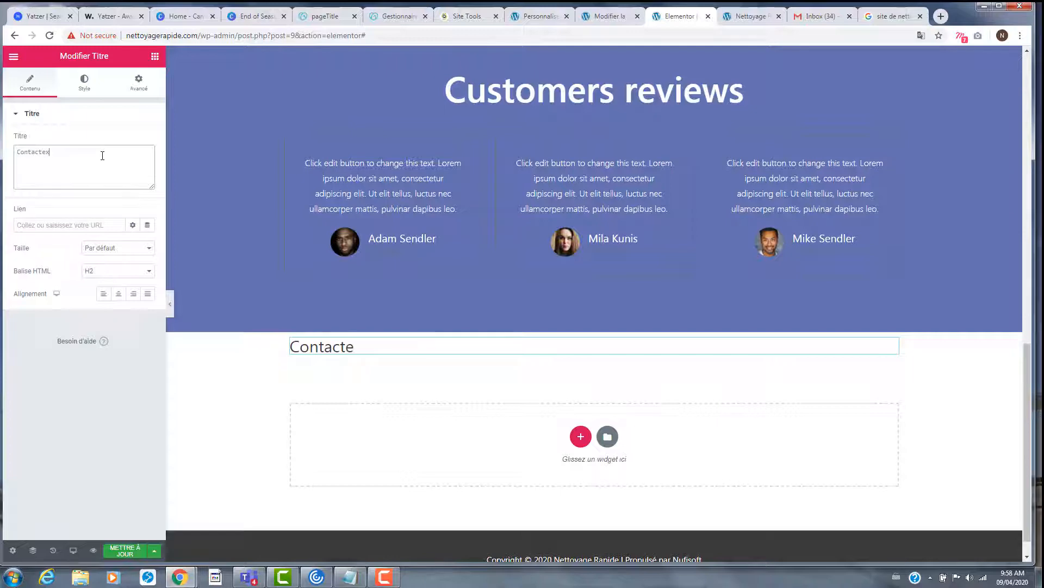
type("ntactez-npo")
key("BackSpace")
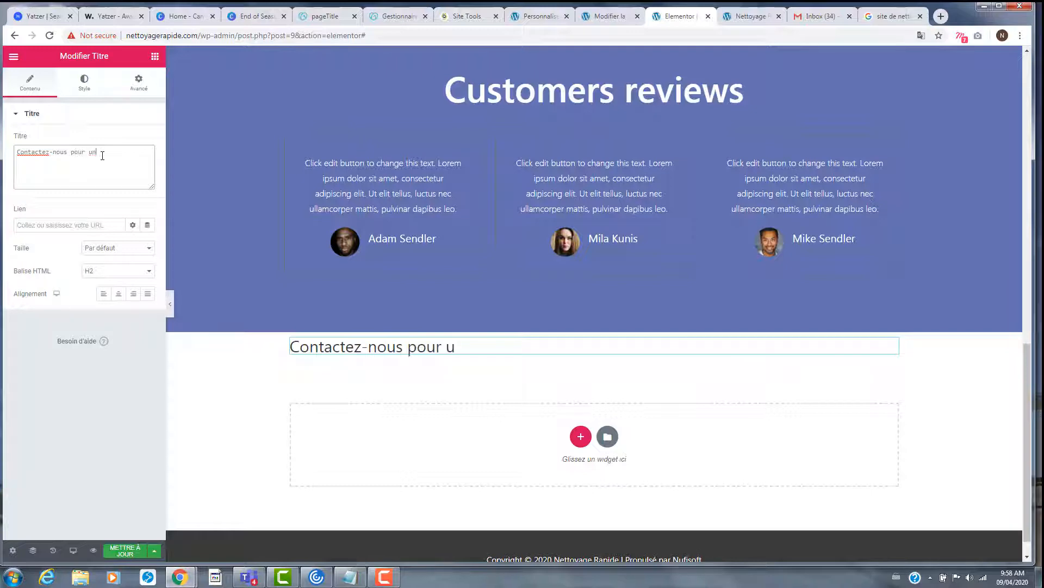
type("us pour un devis")
- Centre the heading and set its HTML tag to H1
left_click(119, 293)
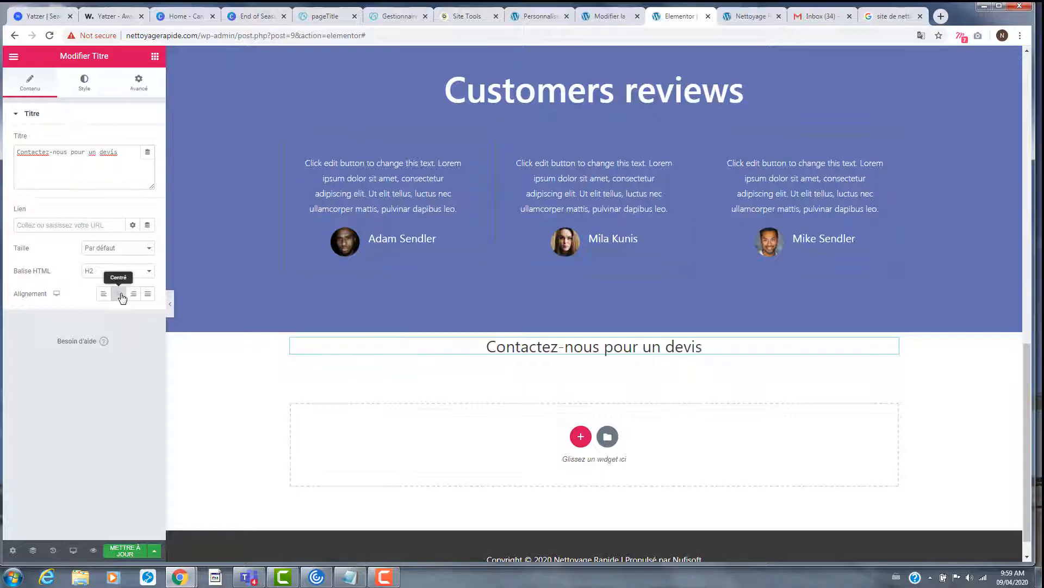
left_click(108, 272)
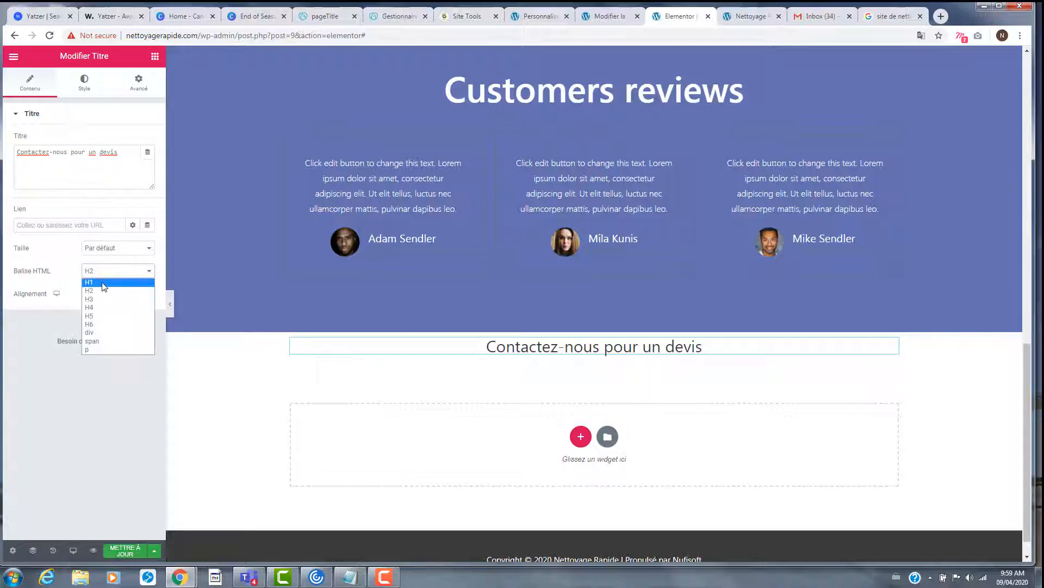
left_click(103, 283)
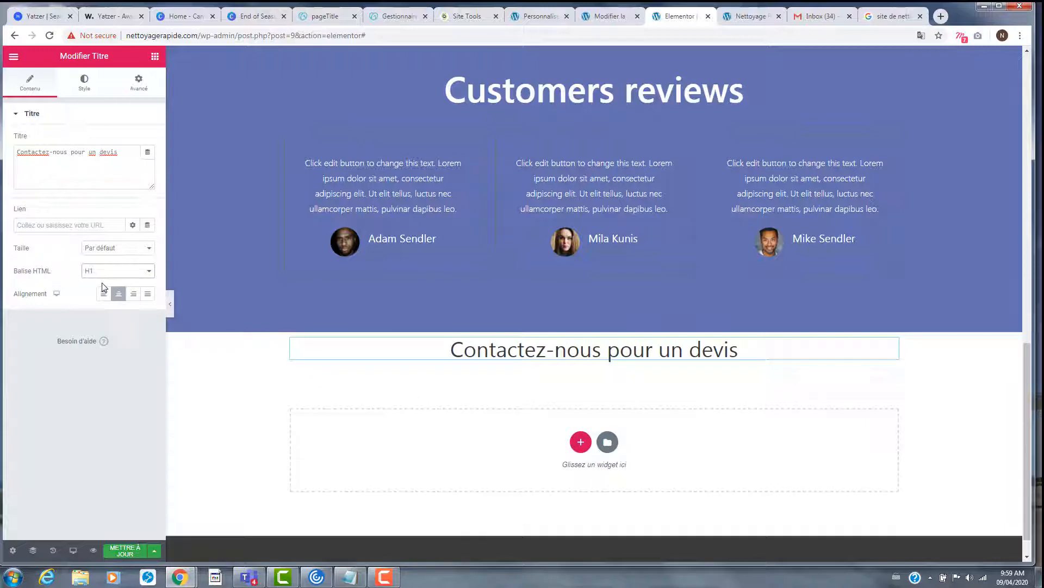
- In the heading's Typographie settings, enlarge the font size to 49 and set weight 600
left_click(82, 86)
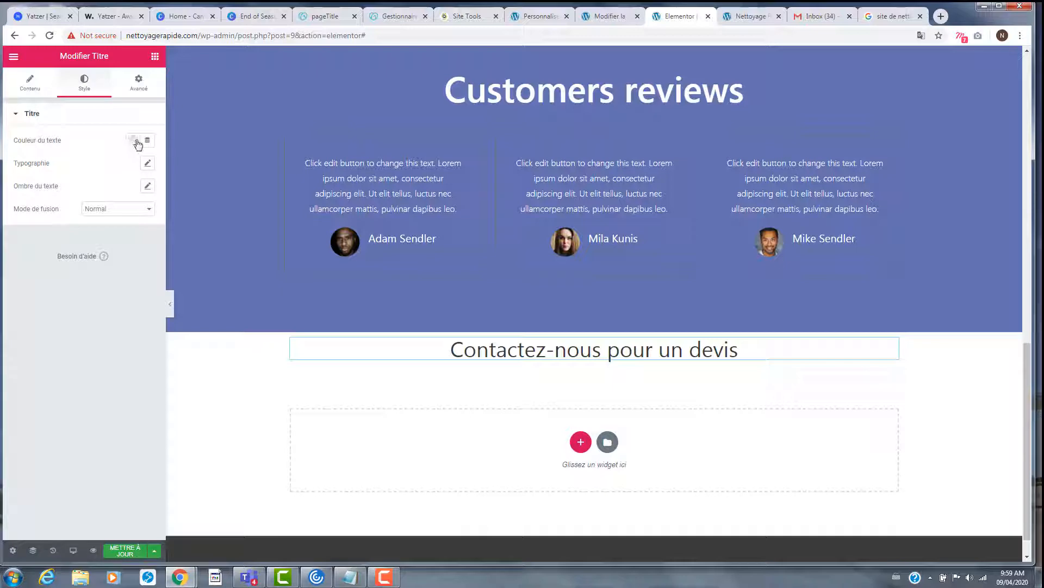
left_click(148, 163)
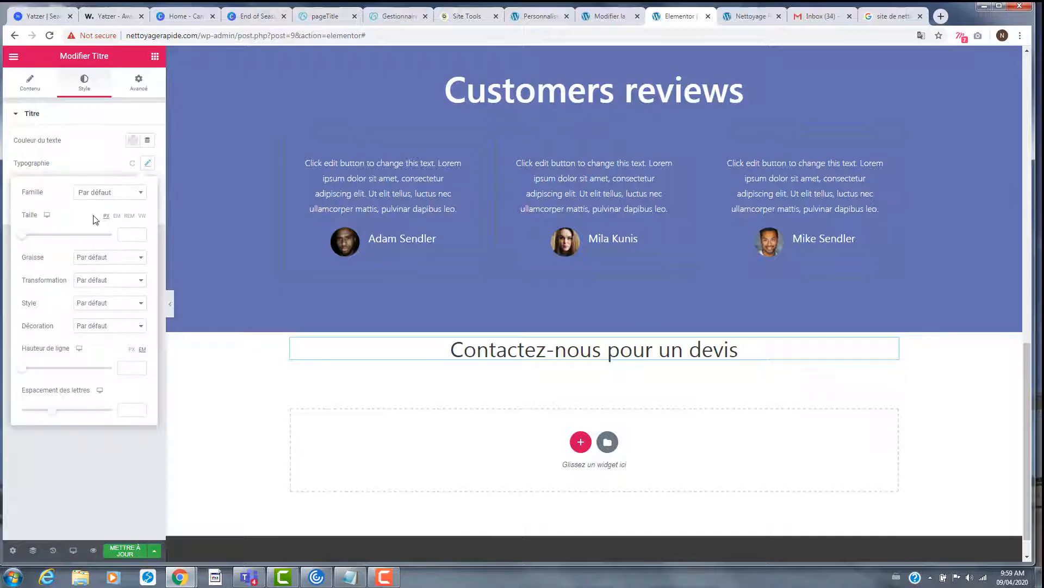
left_click_drag(23, 235, 45, 255)
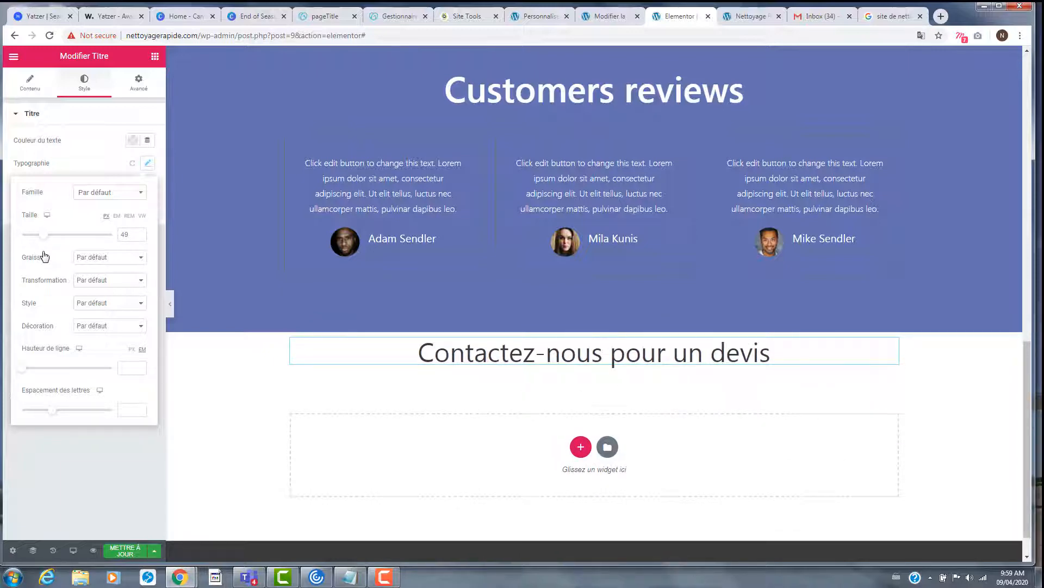
left_click(81, 263)
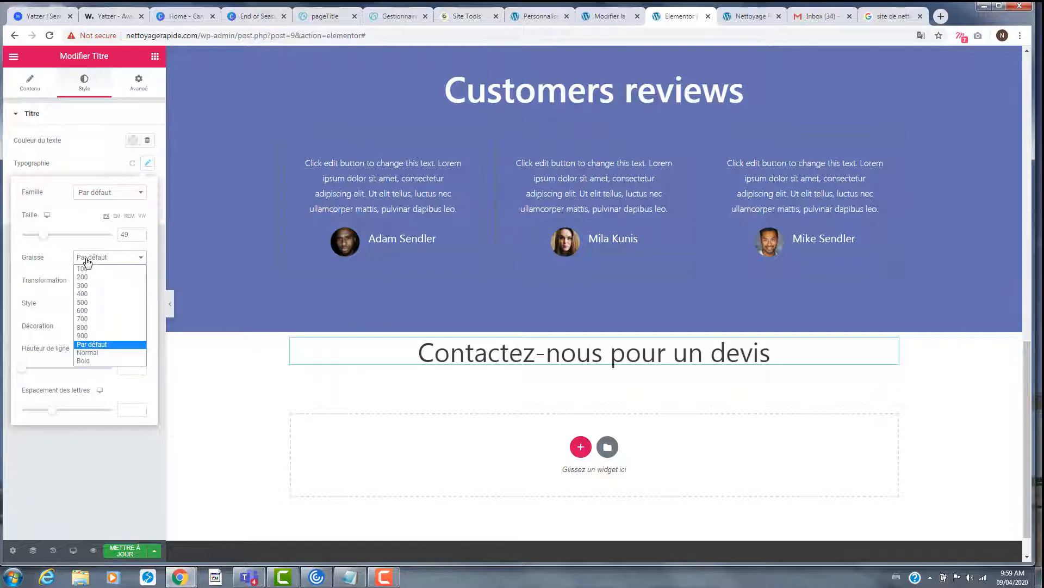
left_click(91, 336)
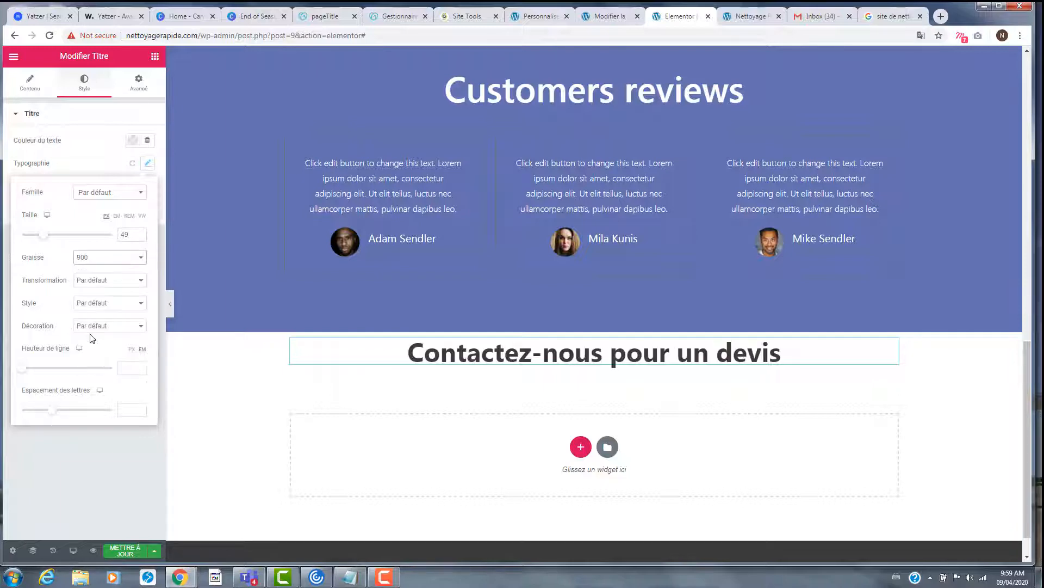
left_click(109, 263)
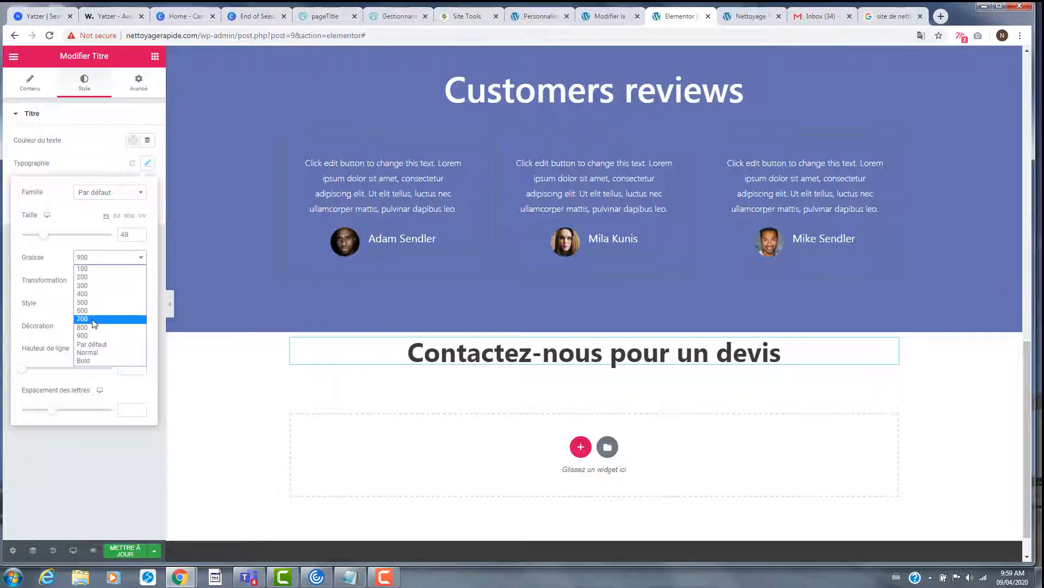
left_click(94, 323)
left_click(100, 263)
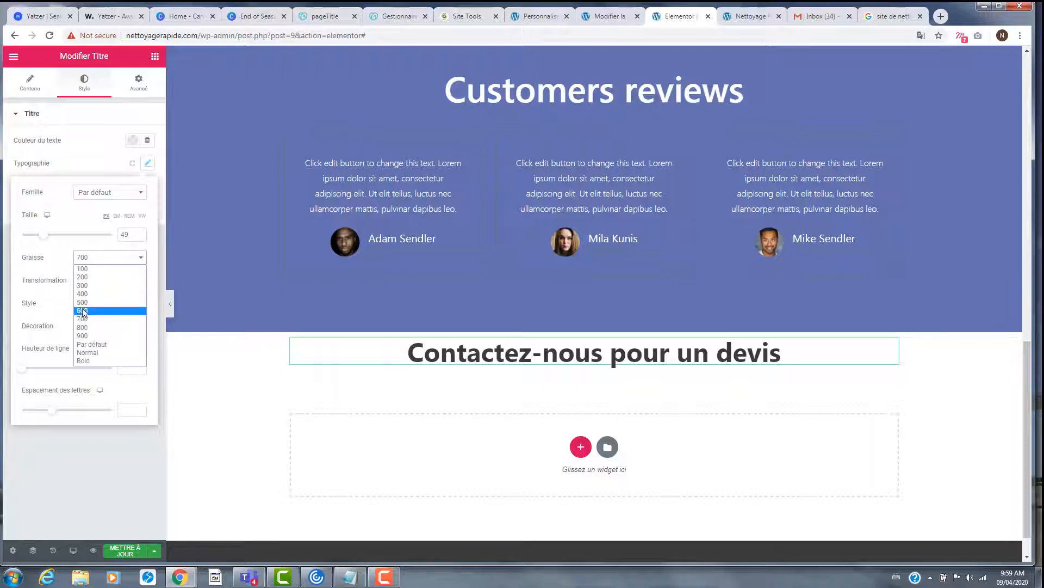
left_click(83, 308)
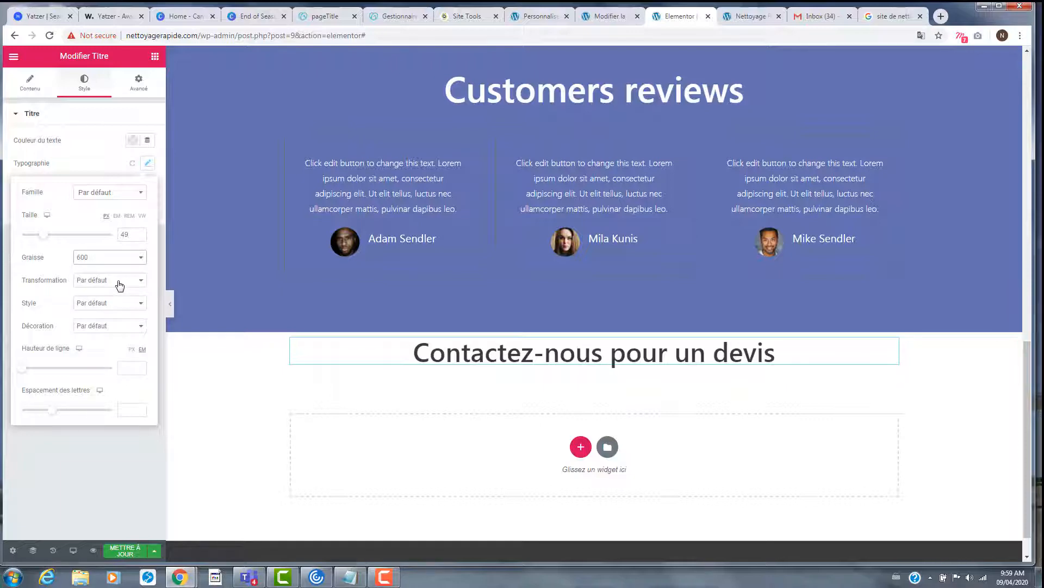
- Set the heading's style to Normal, decoration to Par défaut, and line height to 2.5 em
left_click(101, 306)
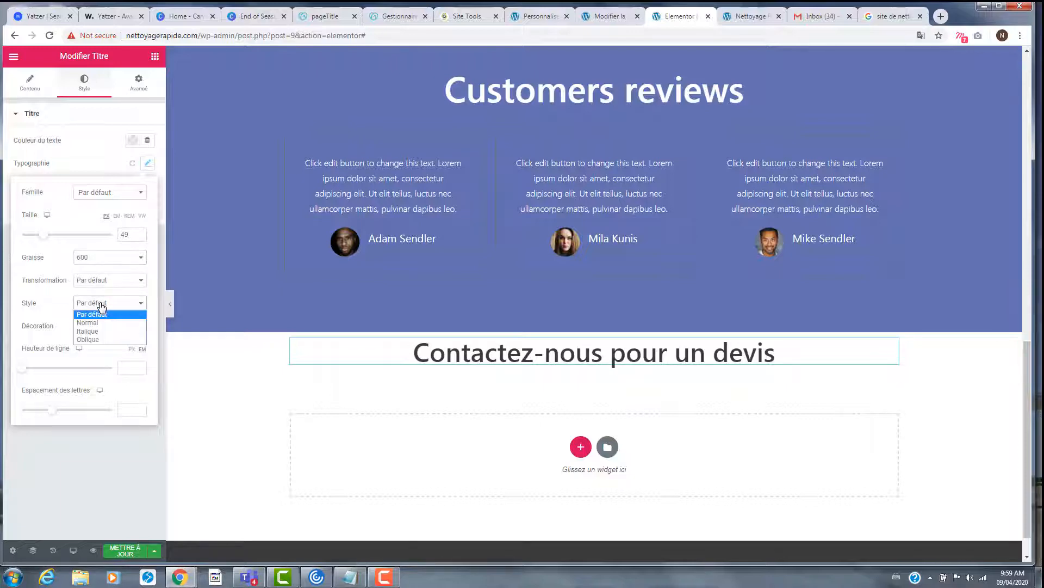
left_click(102, 305)
left_click(101, 306)
left_click(101, 331)
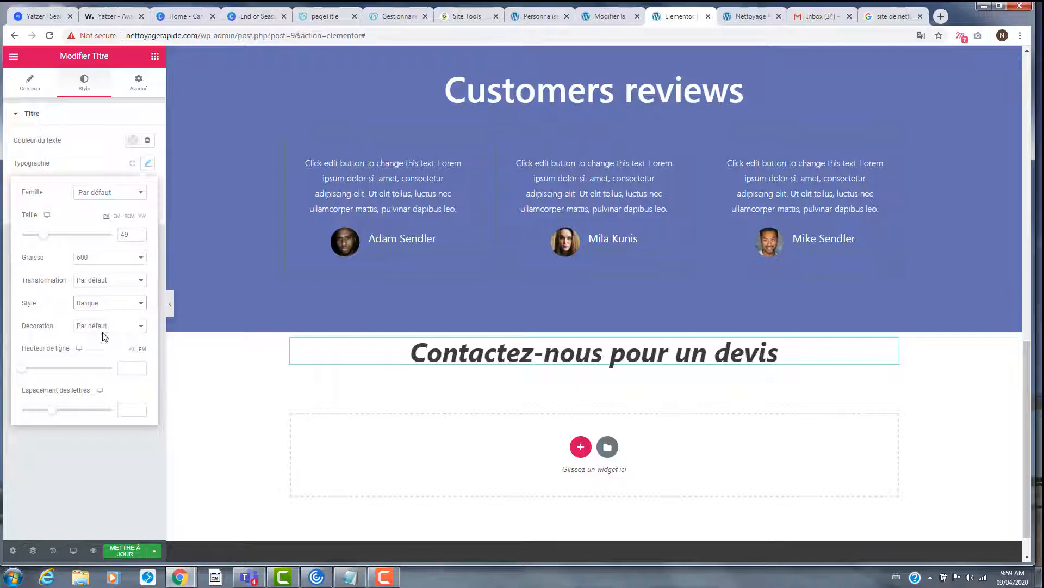
left_click(101, 303)
left_click(100, 340)
left_click(103, 308)
left_click(102, 323)
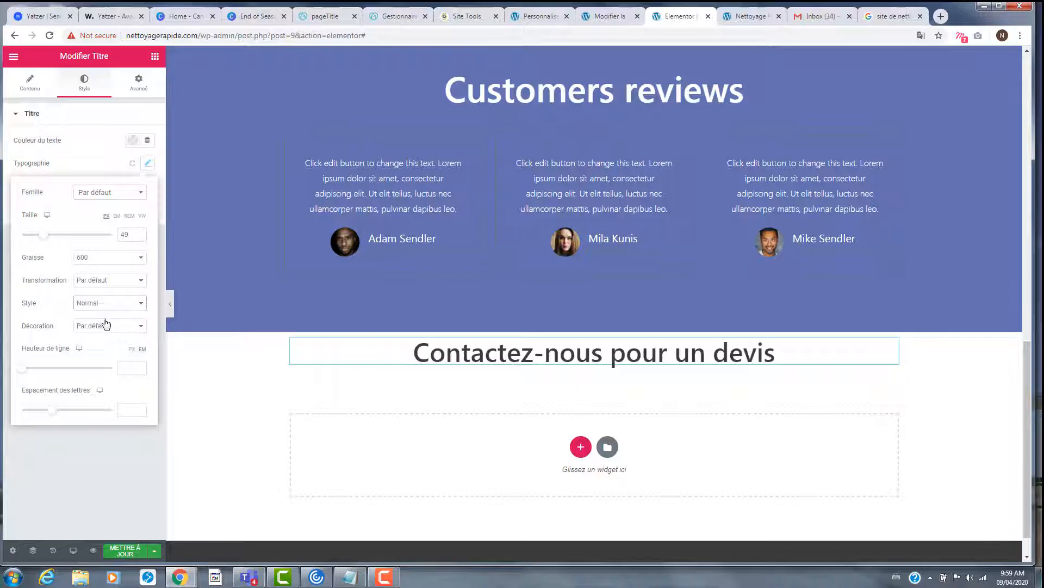
left_click(105, 326)
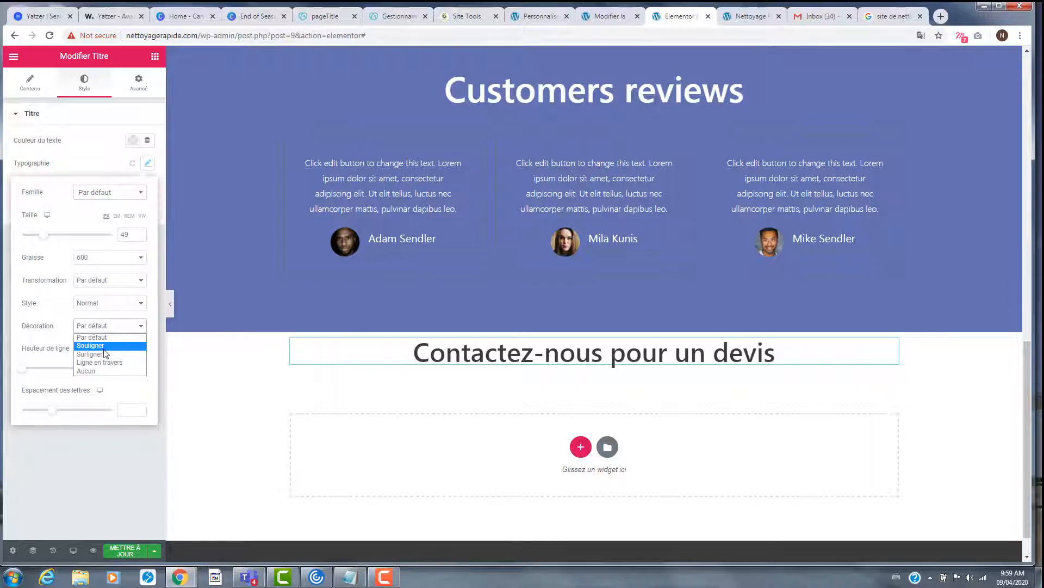
left_click(106, 346)
left_click(105, 326)
left_click(101, 355)
left_click(103, 327)
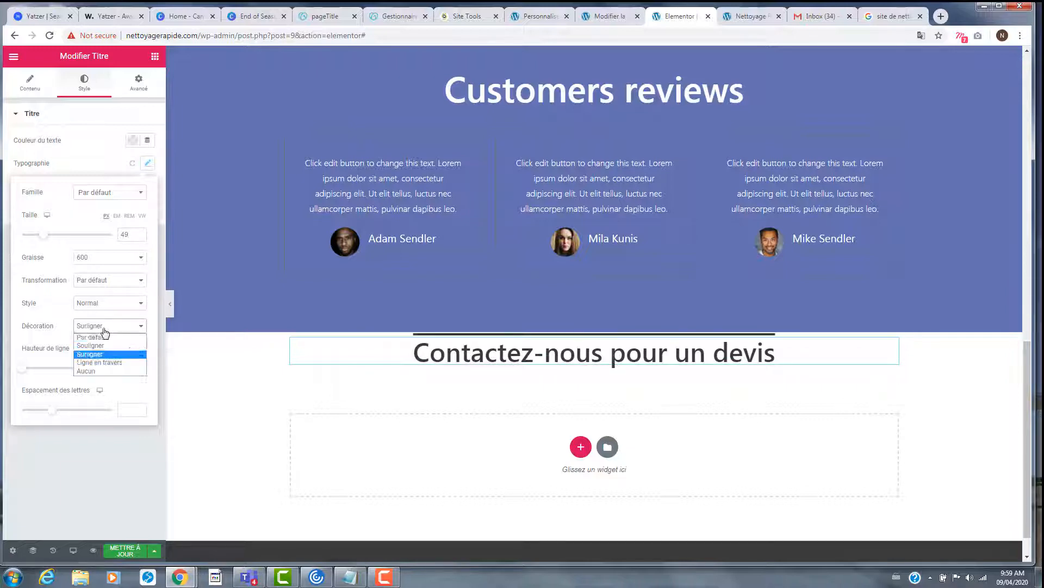
left_click(102, 337)
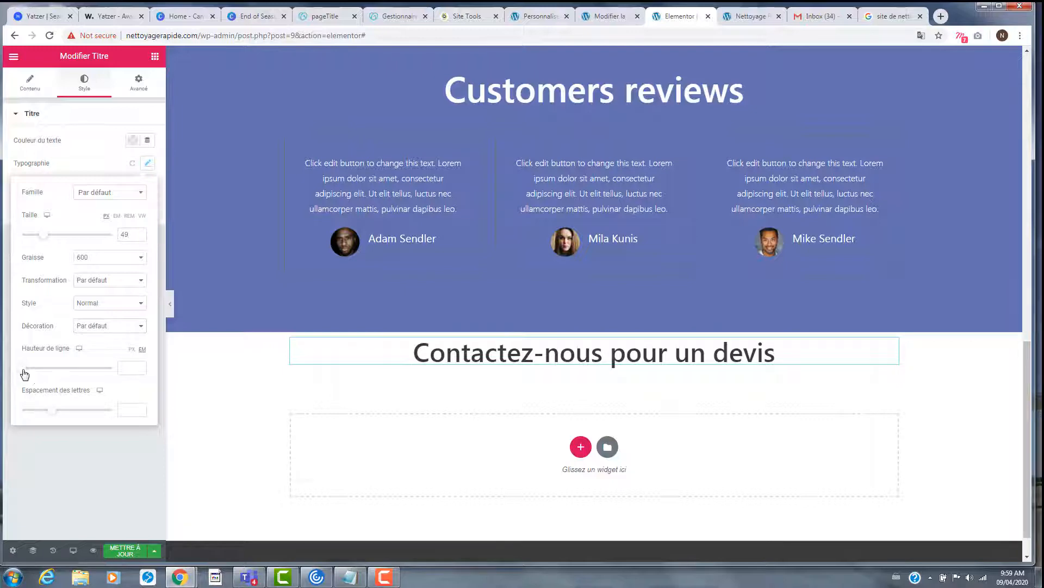
left_click_drag(24, 374, 46, 402)
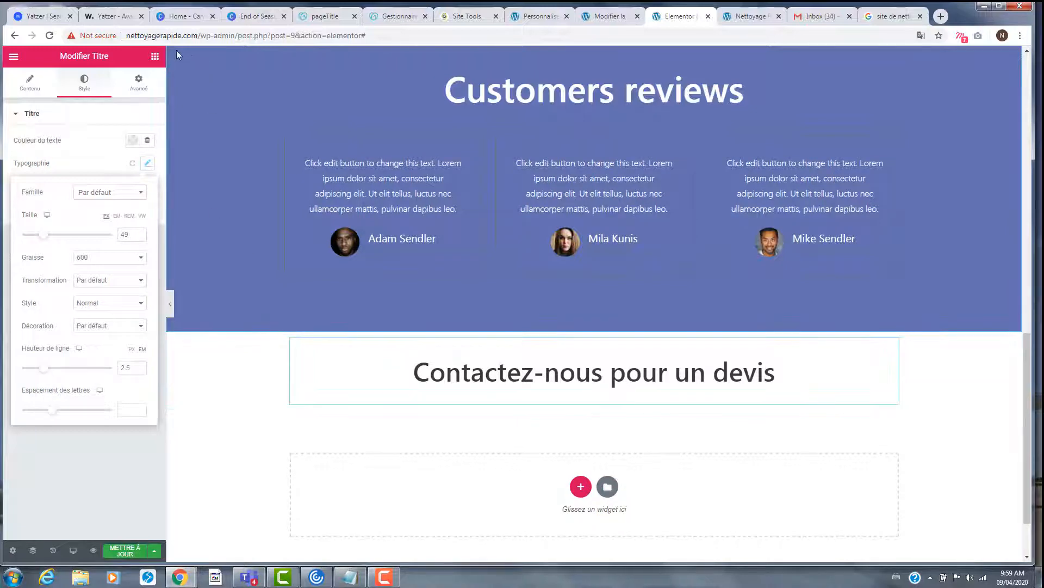
left_click(154, 57)
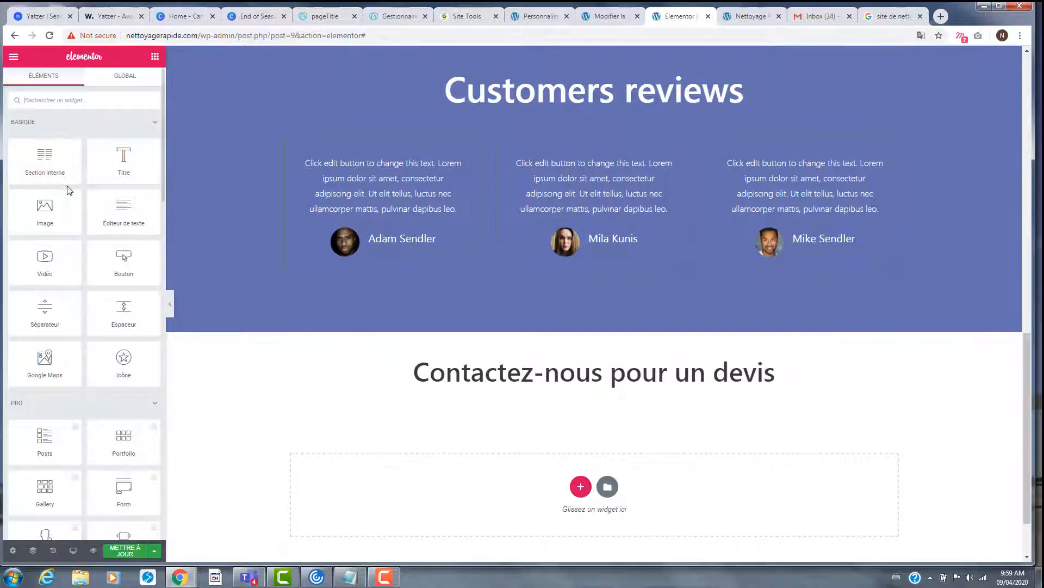
- Add a centred heading below 'Contactez-nous pour un devis' containing the company's contact e-mail address
left_click_drag(114, 173, 568, 390)
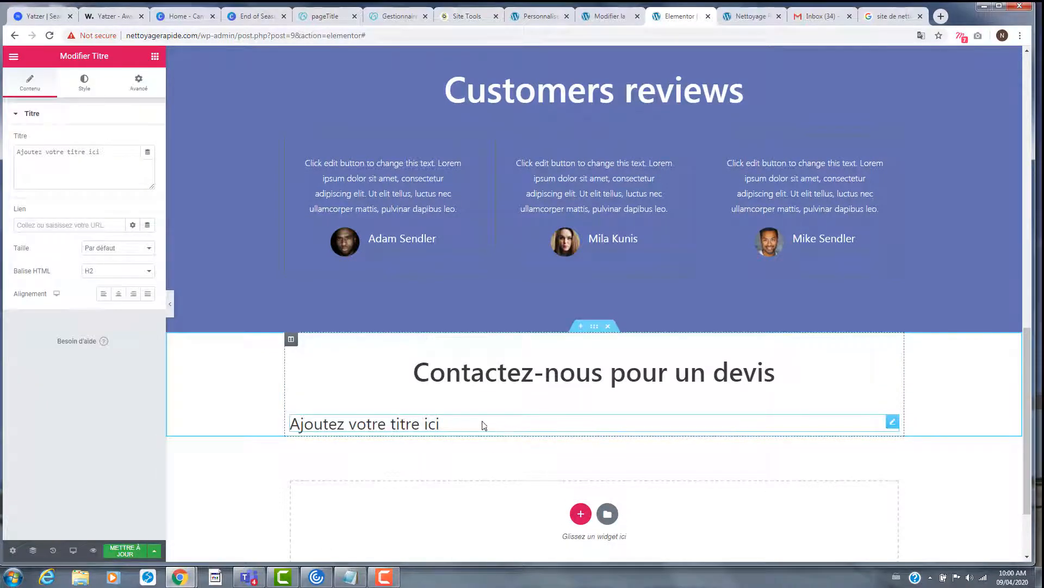
left_click(463, 422)
type("A")
left_click_drag(461, 423, 292, 427)
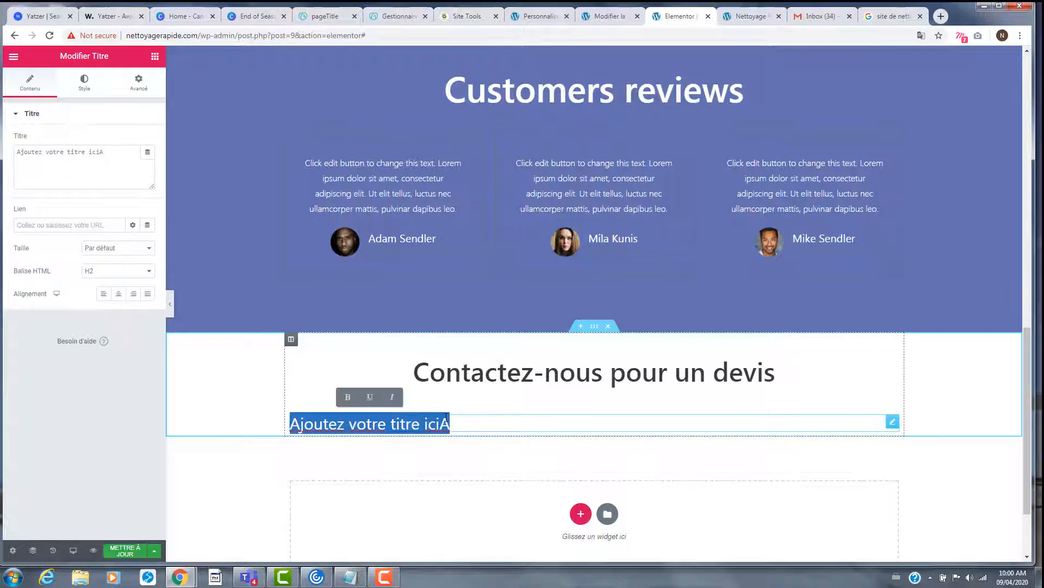
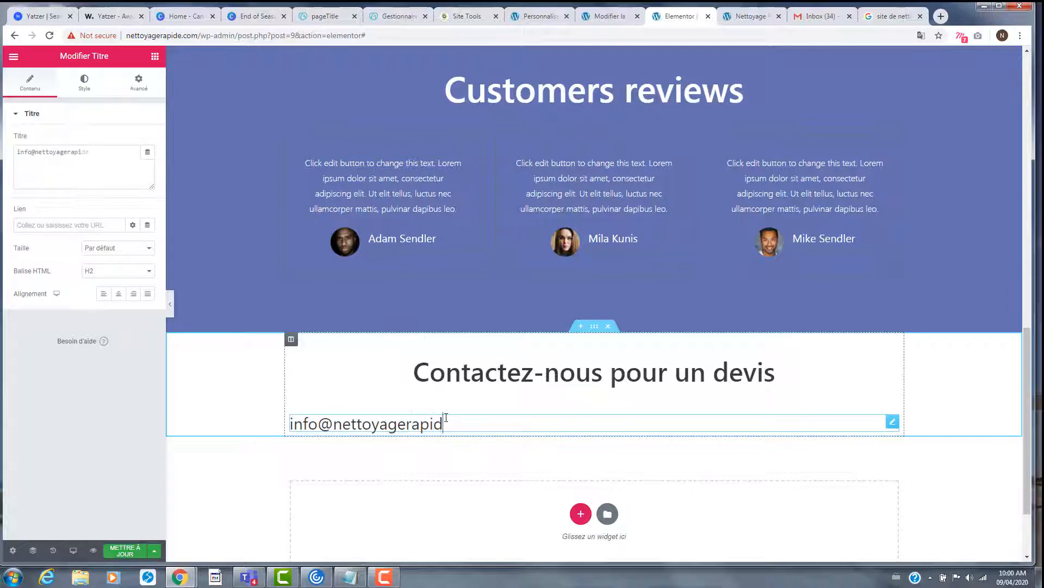
left_click(117, 296)
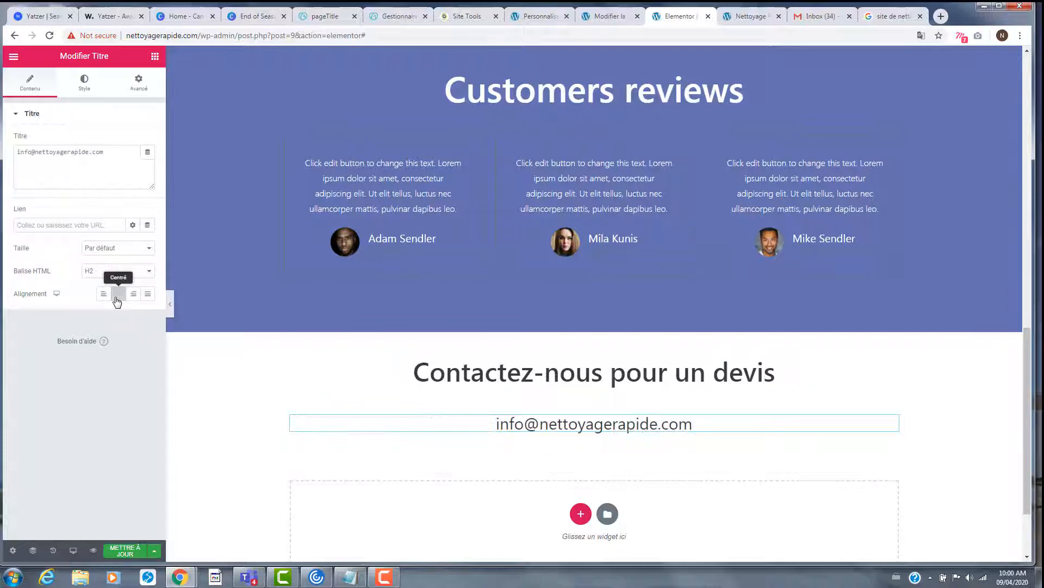
- Prefix the address with 'Email:' and add a 'Tel:' line with the phone number
double_click(497, 424)
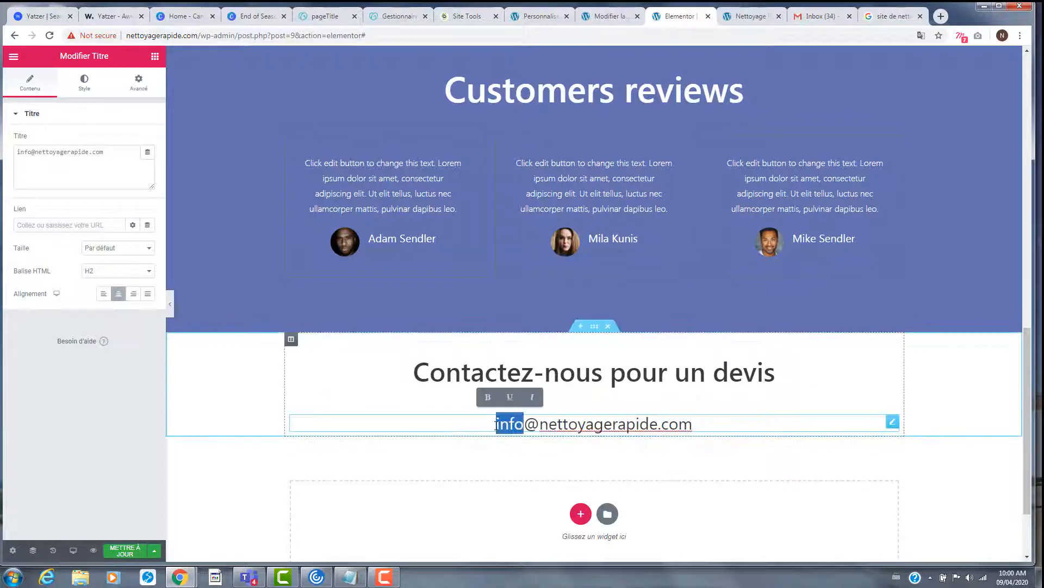
left_click(497, 424)
type("Email")
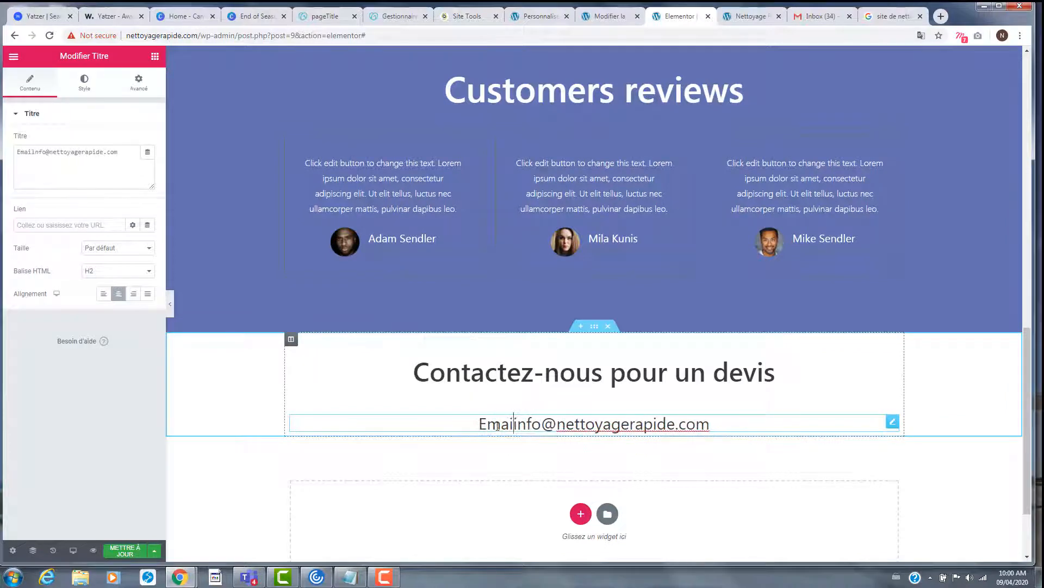
type(" :")
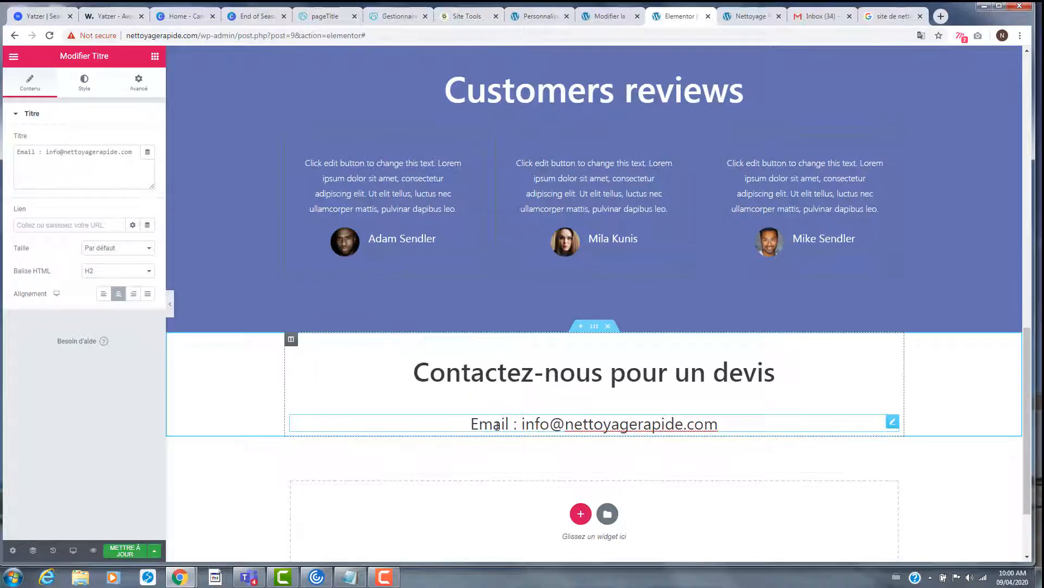
key("BackSpace")
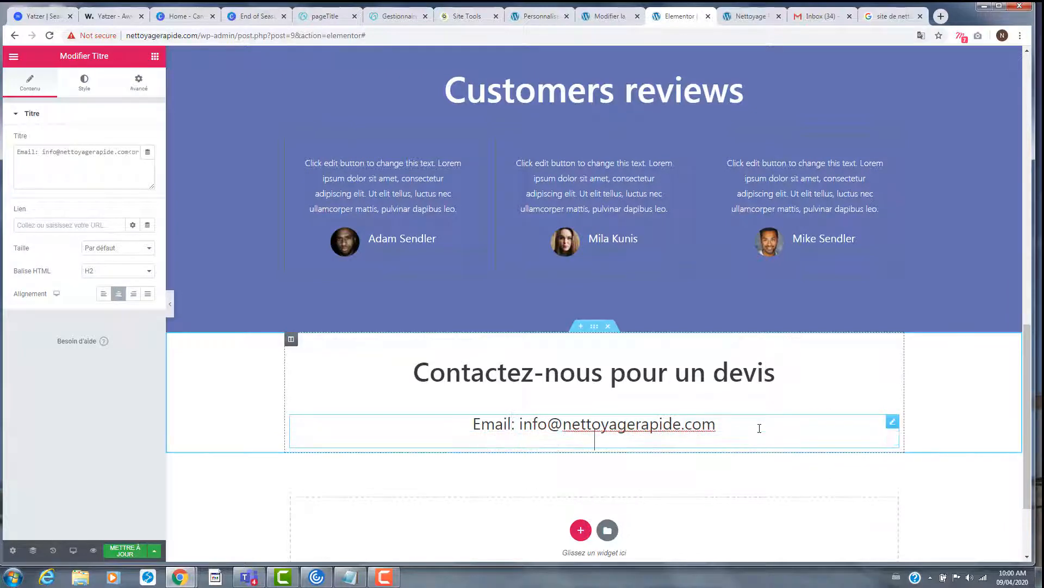
key("BackSpace")
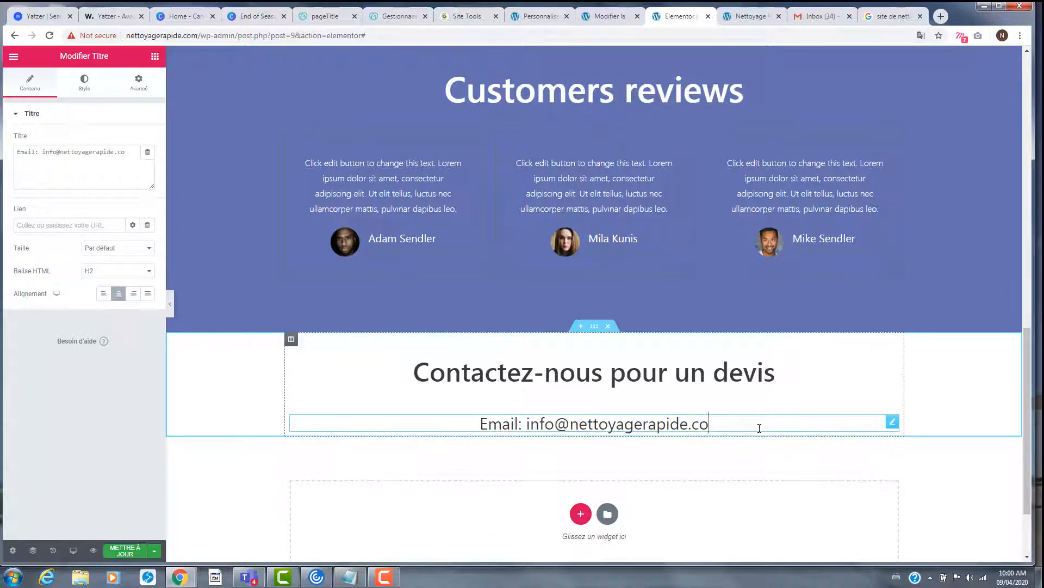
type("m")
key("Return")
left_click(132, 171)
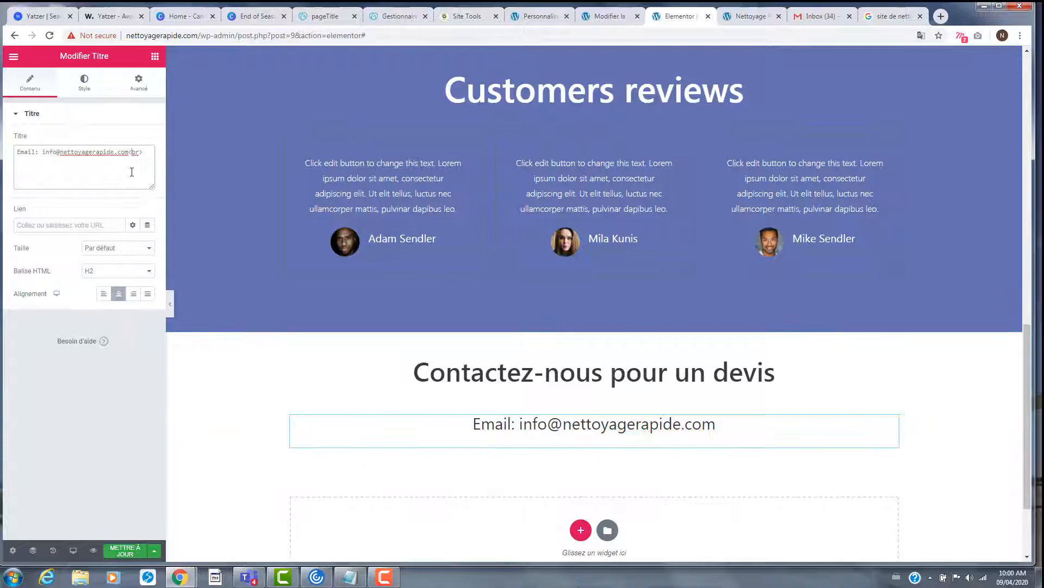
key("Return")
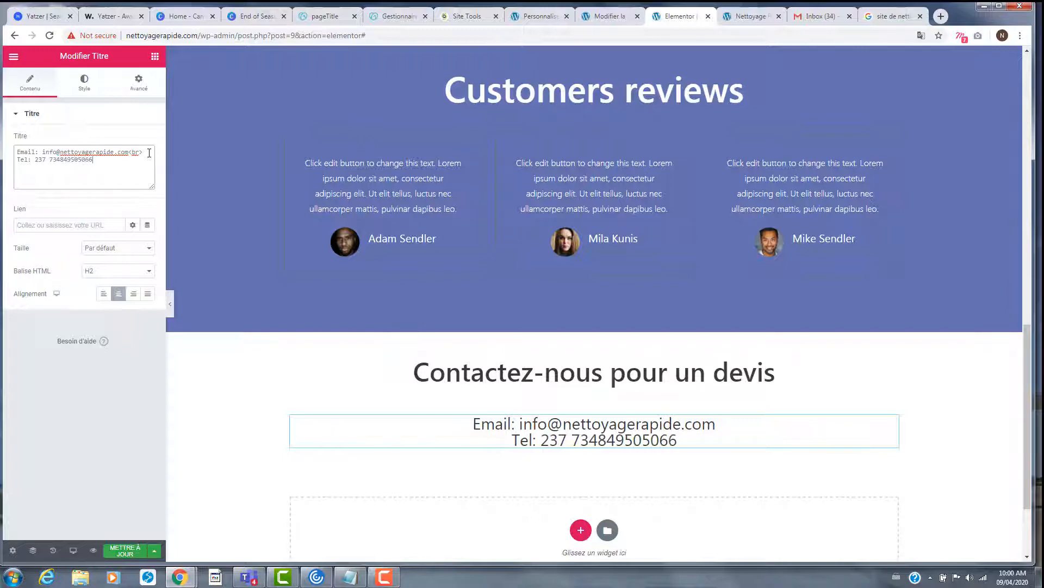
mouse_move(597, 354)
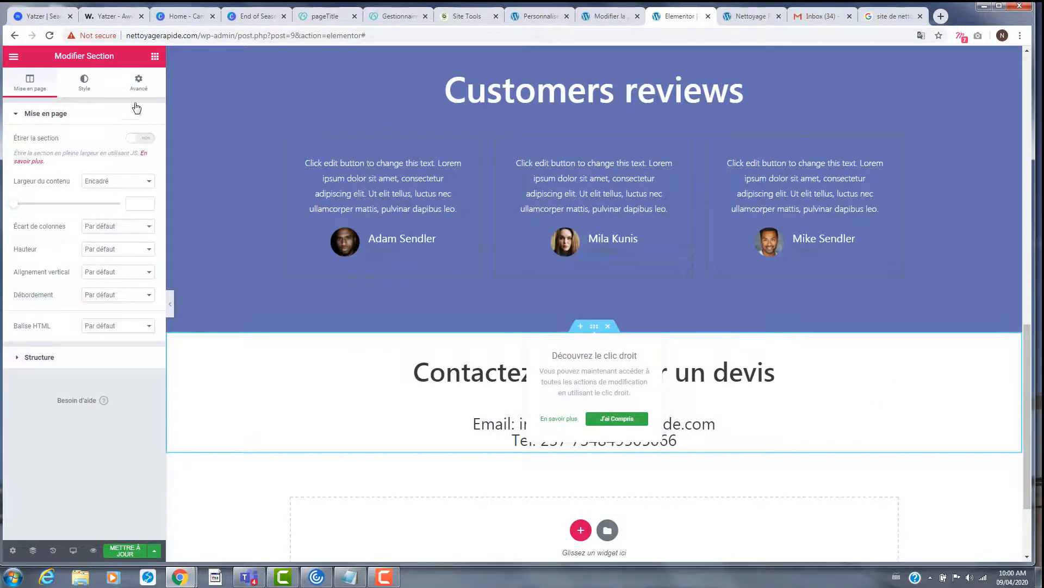
- Select the contact-details heading and add a blank line after the e-mail address
left_click(140, 84)
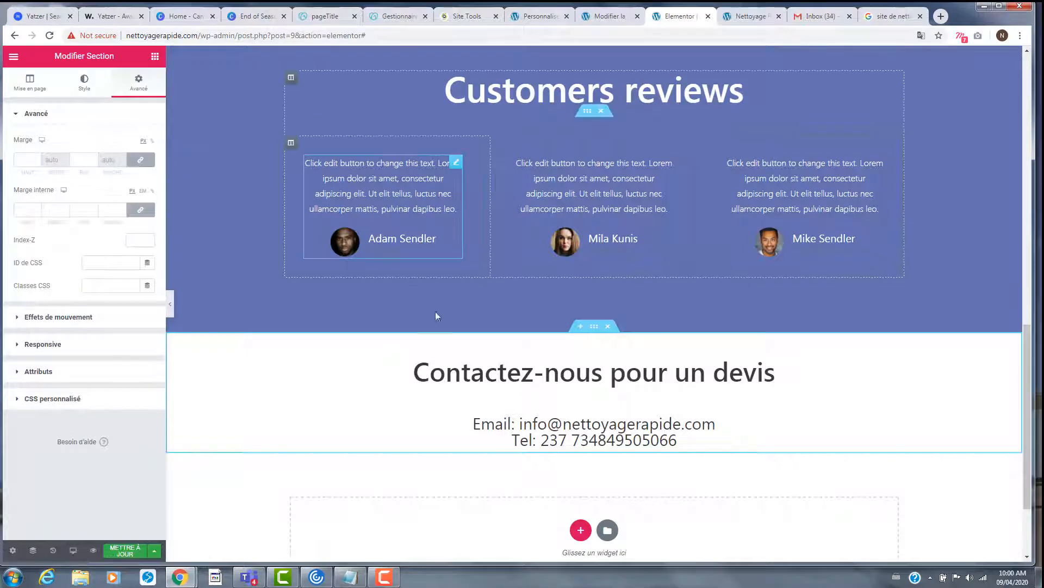
scroll(435, 315, "down", 2)
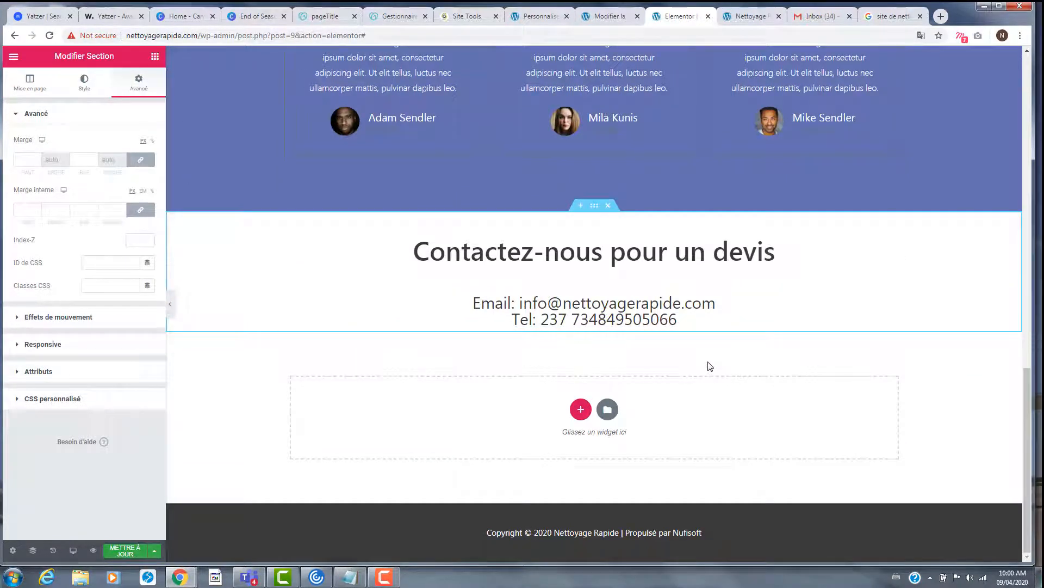
left_click(719, 309)
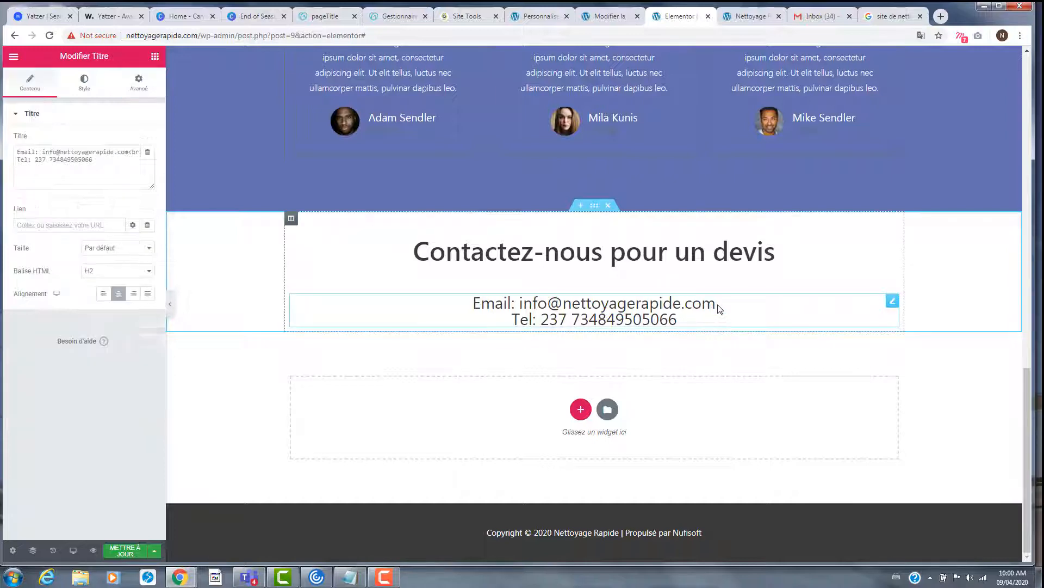
left_click(130, 152)
key("Return")
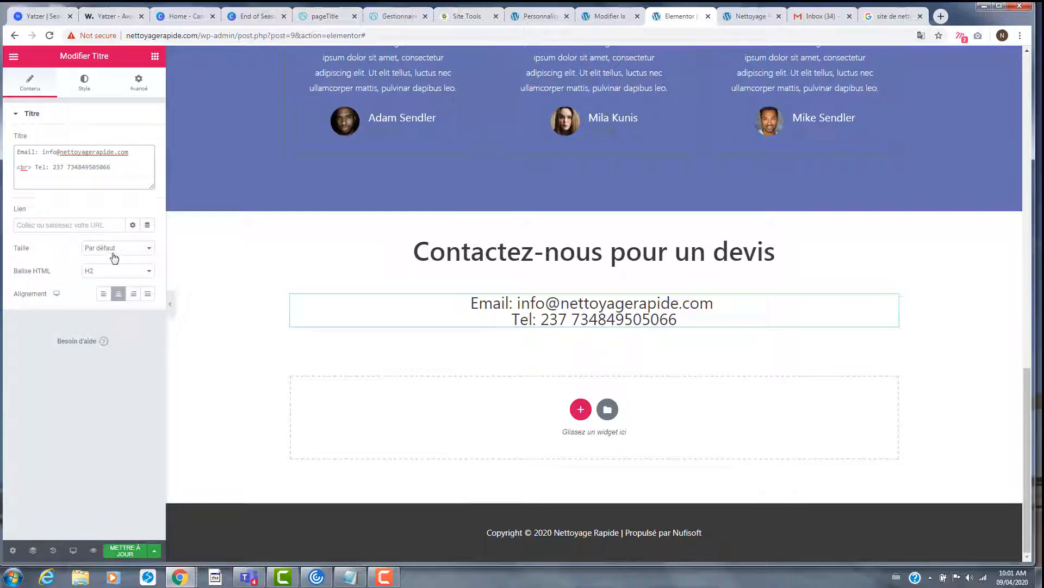
- Set the contact heading's line height to 1.7 em and save the page
left_click(85, 87)
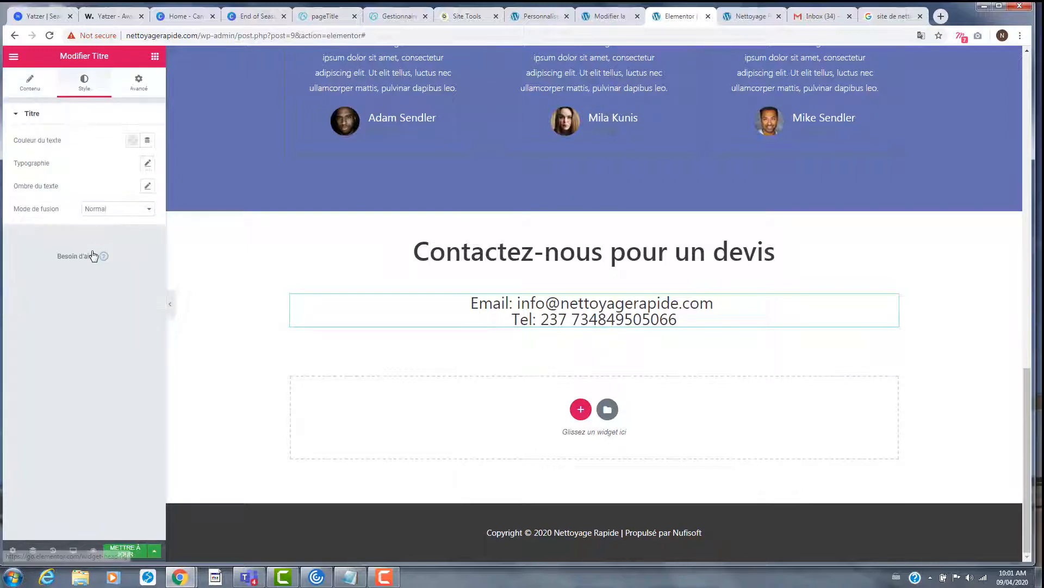
left_click(148, 164)
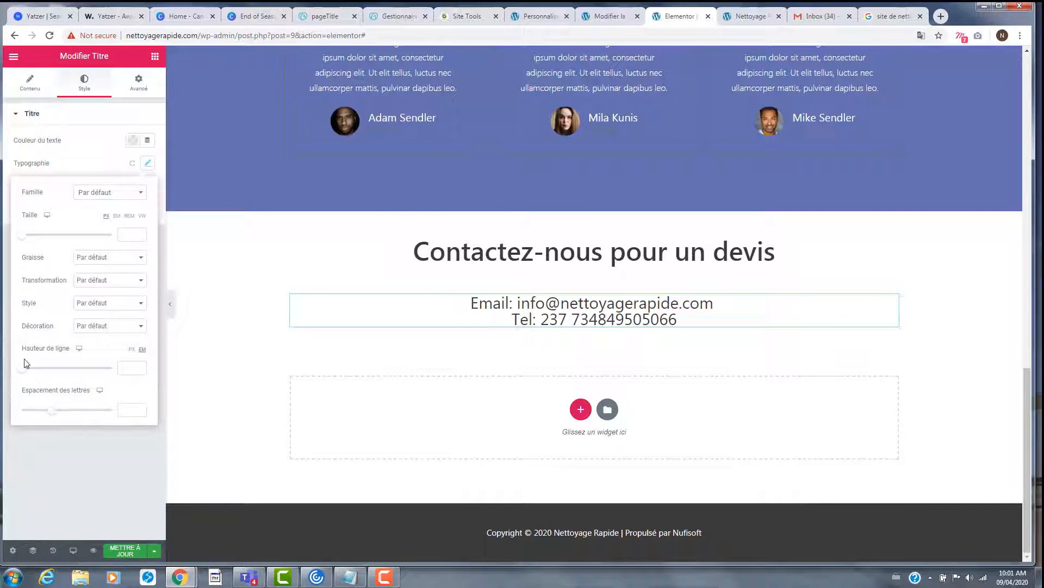
left_click_drag(23, 372, 37, 382)
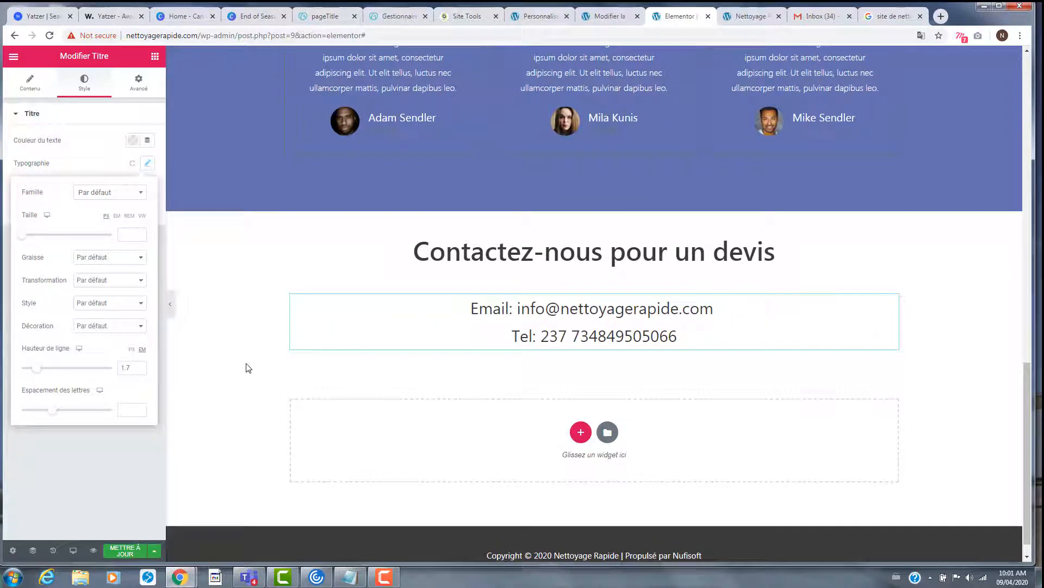
left_click(120, 548)
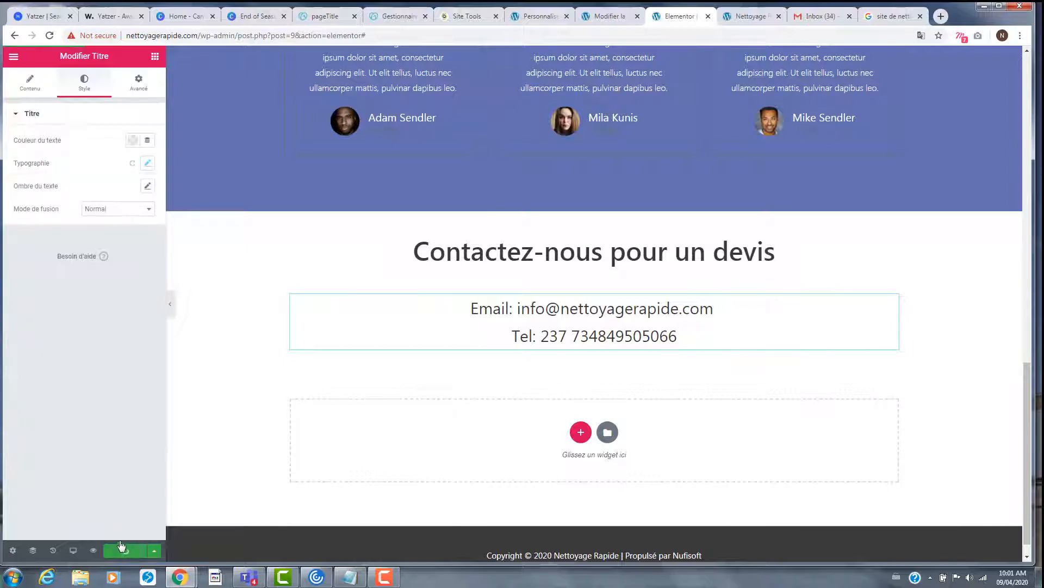
- Search the Elementor widgets for 'anch' to find the menu anchor
scroll(508, 370, "up", 4)
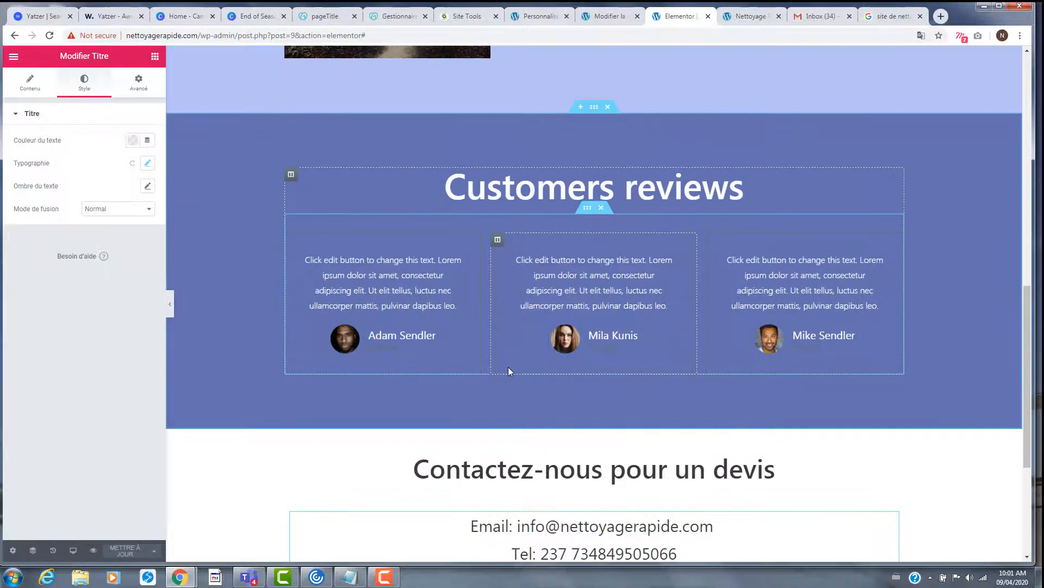
scroll(508, 370, "down", 4)
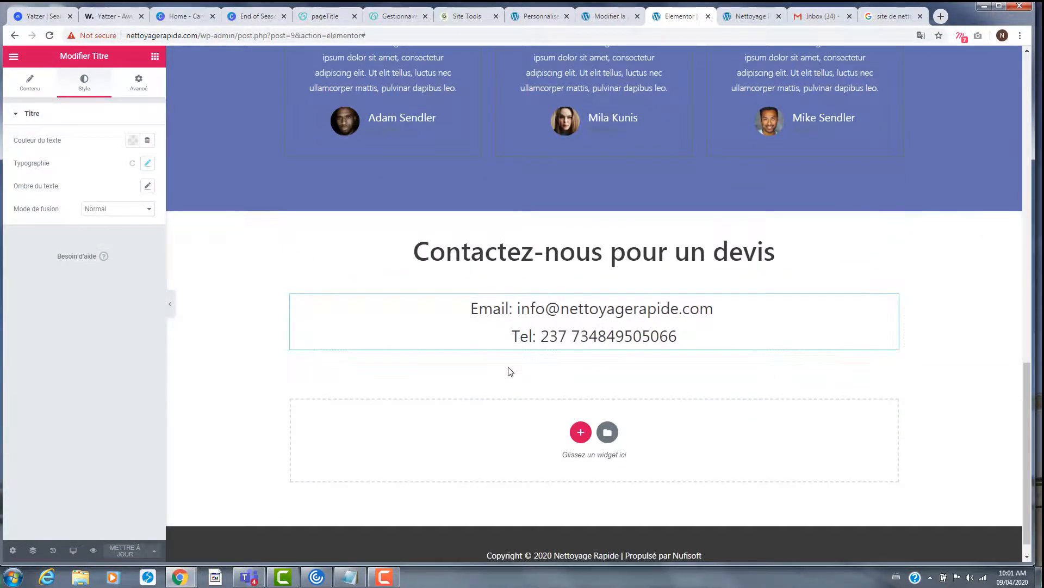
left_click(134, 87)
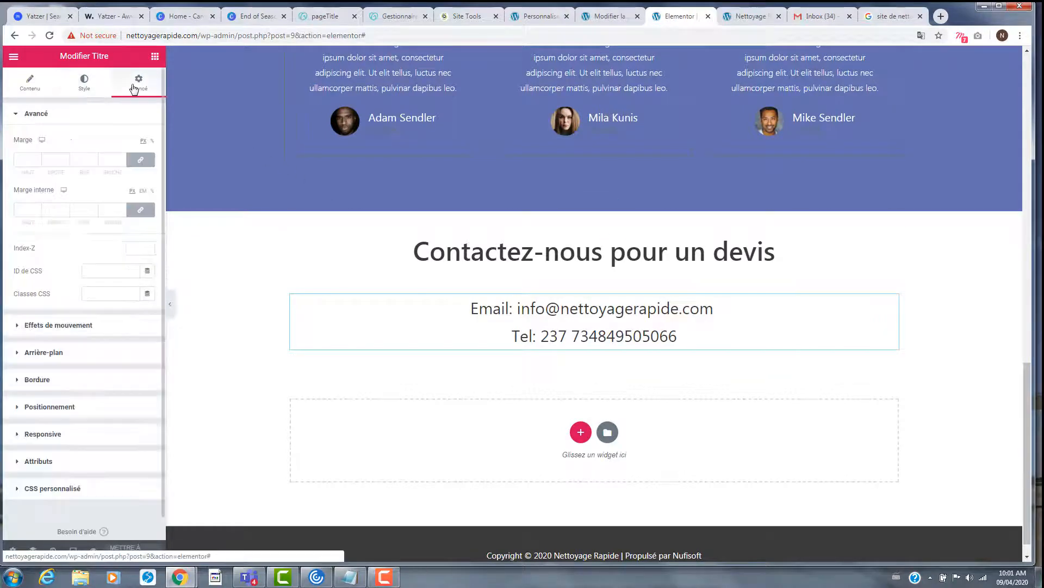
scroll(504, 293, "up", 10)
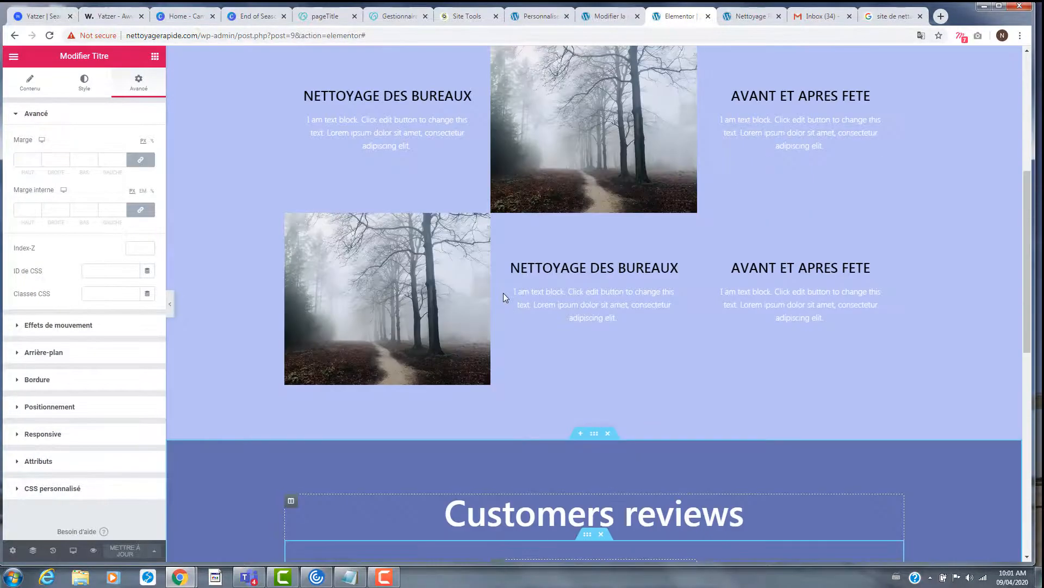
scroll(504, 293, "up", 2)
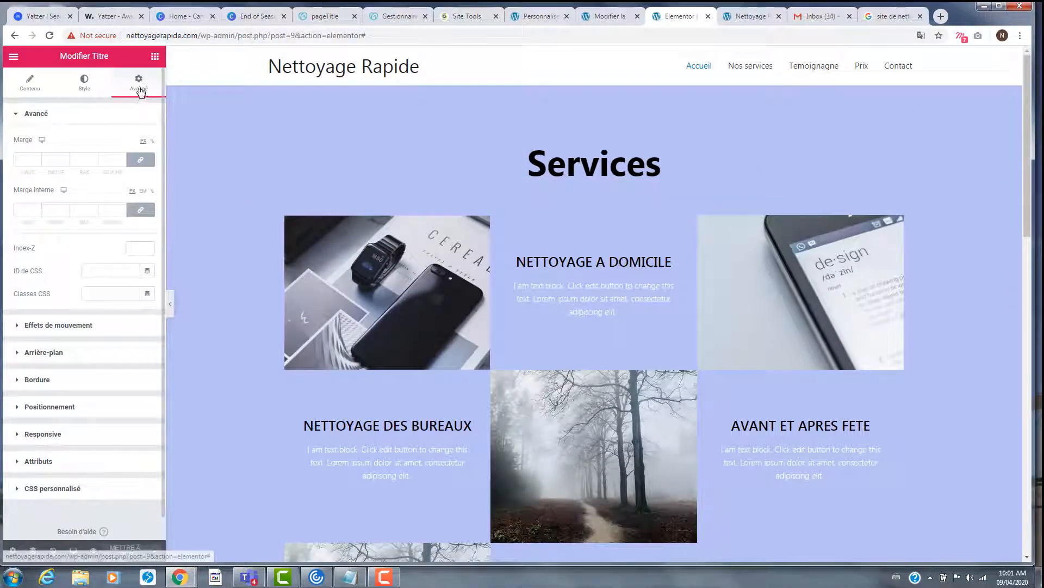
left_click(155, 56)
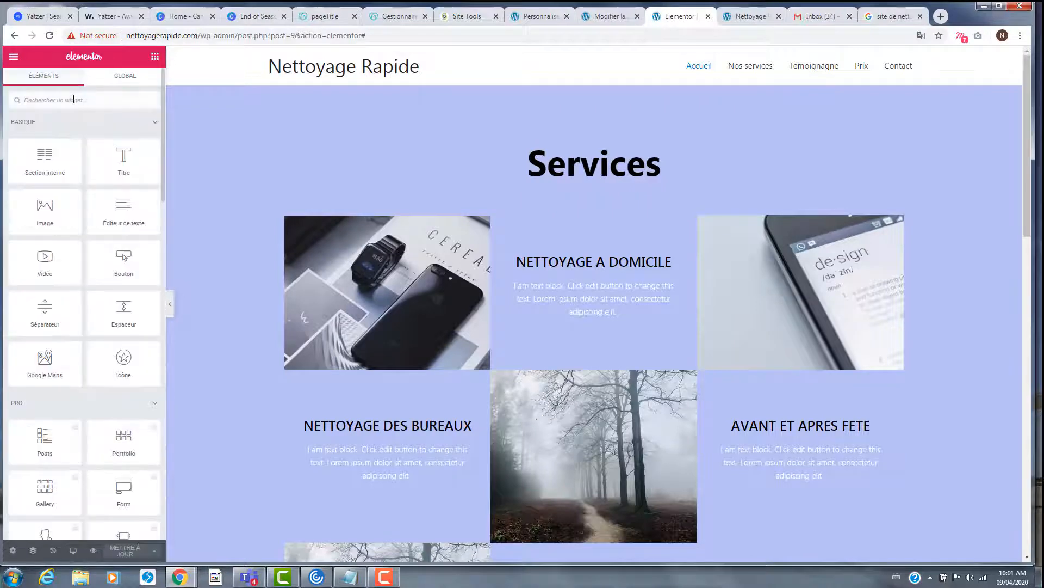
type("anch")
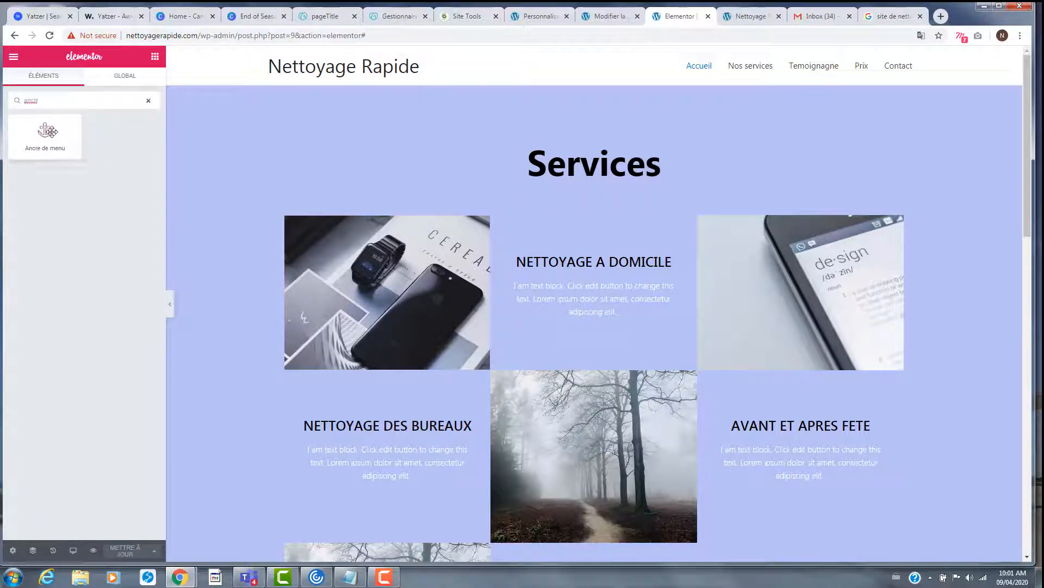
- Drop an Ancre de menu above Services, give it ID #services, and save
left_click_drag(51, 134, 583, 159)
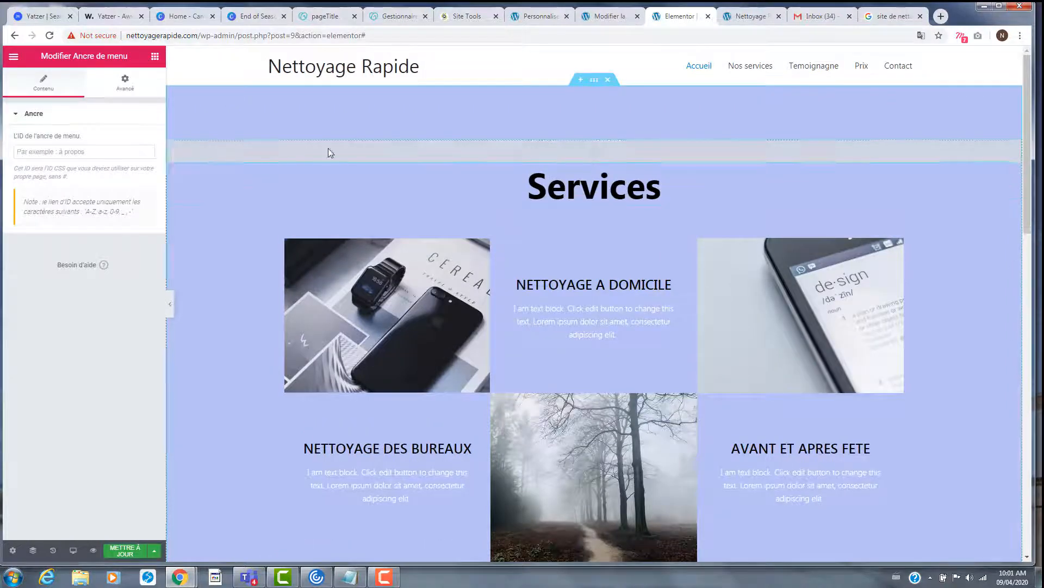
left_click(63, 152)
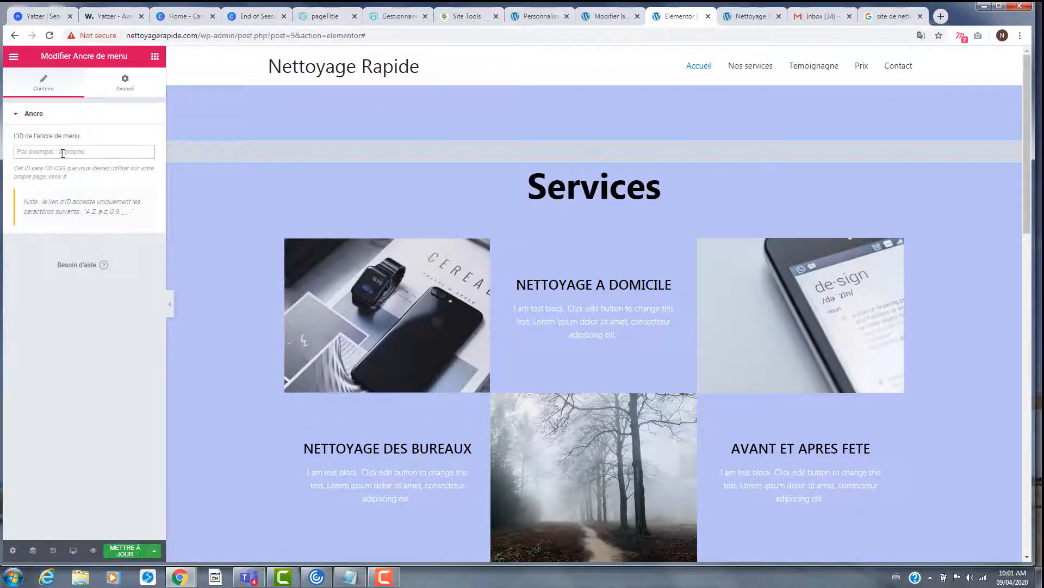
type("#services")
left_click(127, 551)
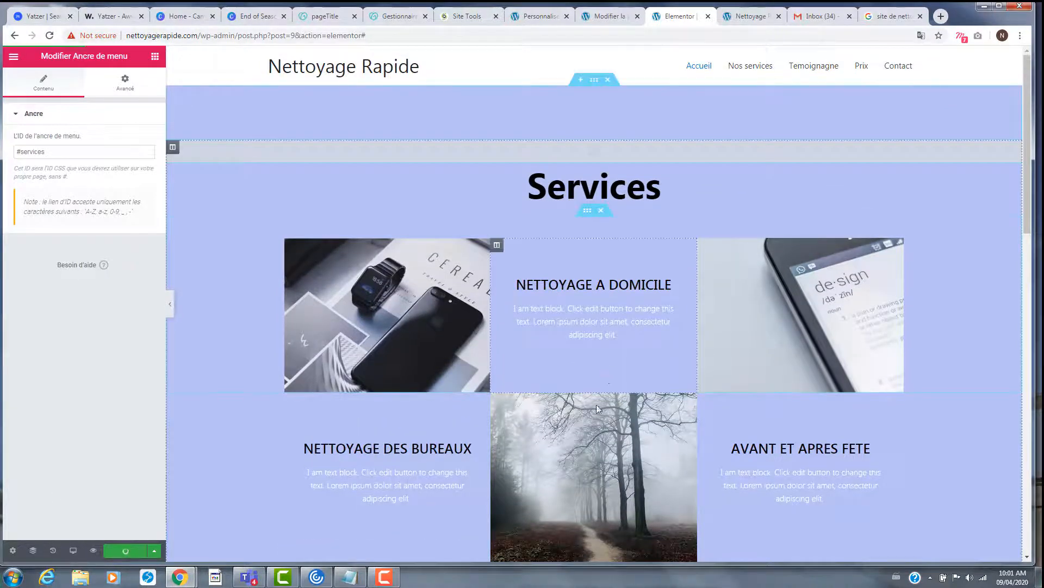
scroll(571, 386, "down", 6)
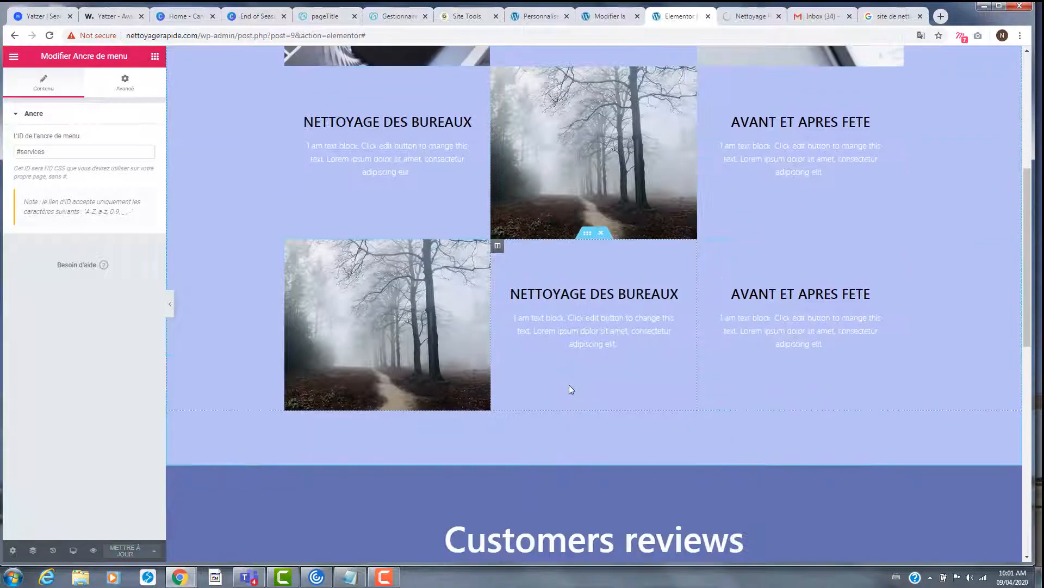
scroll(569, 388, "down", 5)
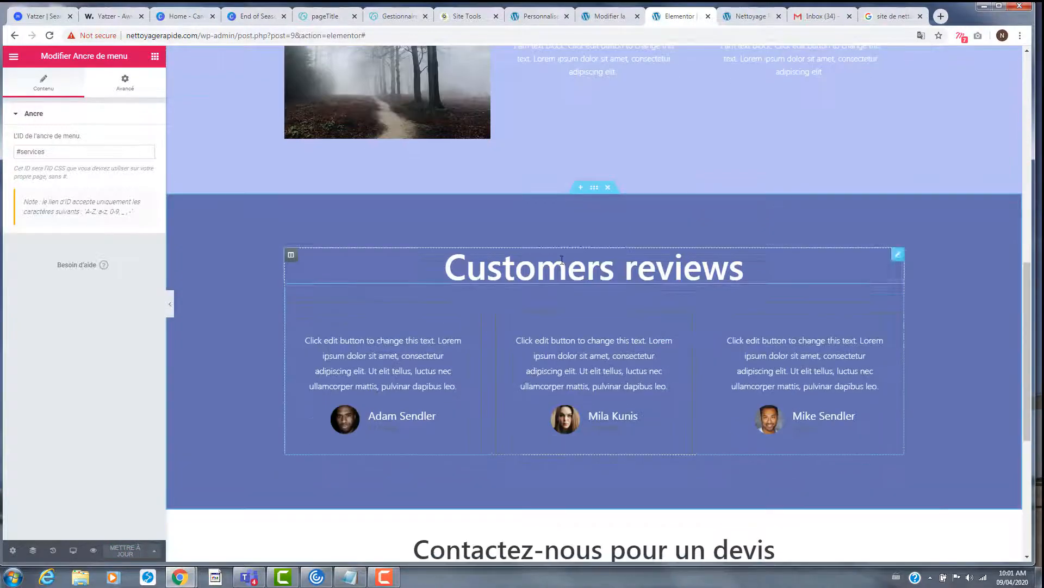
- Search 'anc', drop an Ancre de menu above Customers reviews with ID #client, and save
left_click(155, 56)
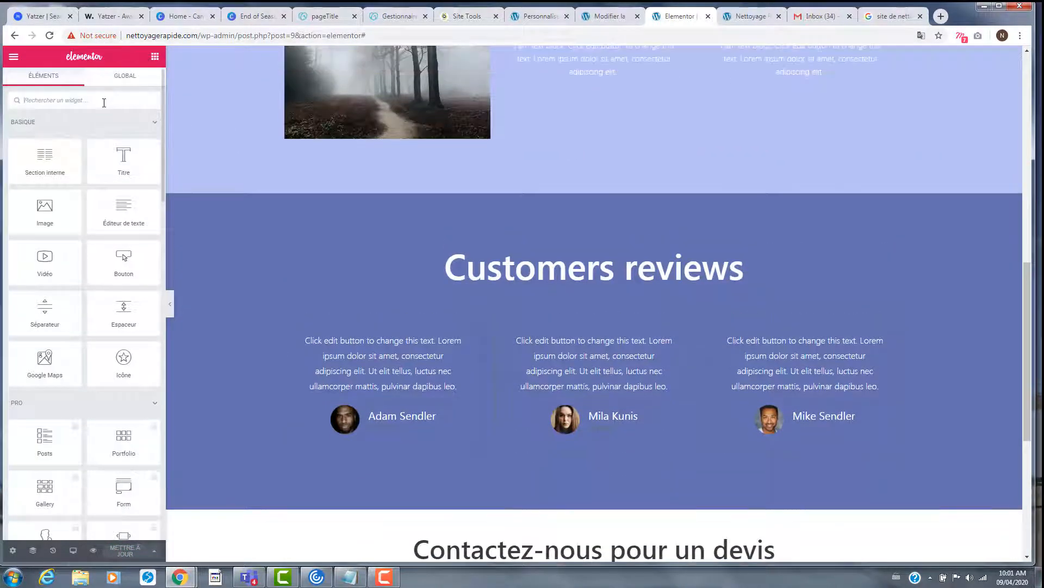
left_click(133, 76)
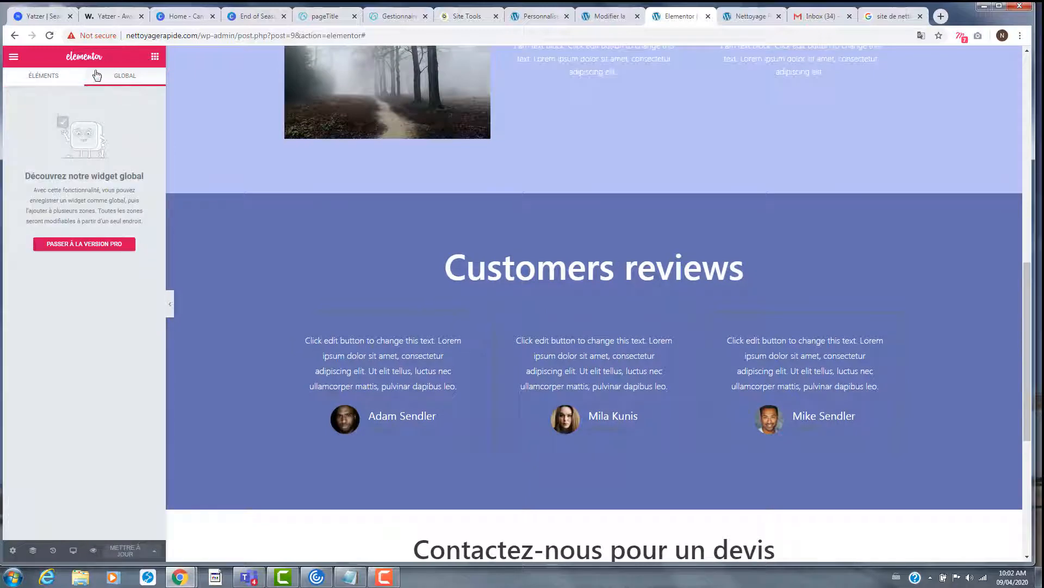
left_click(154, 56)
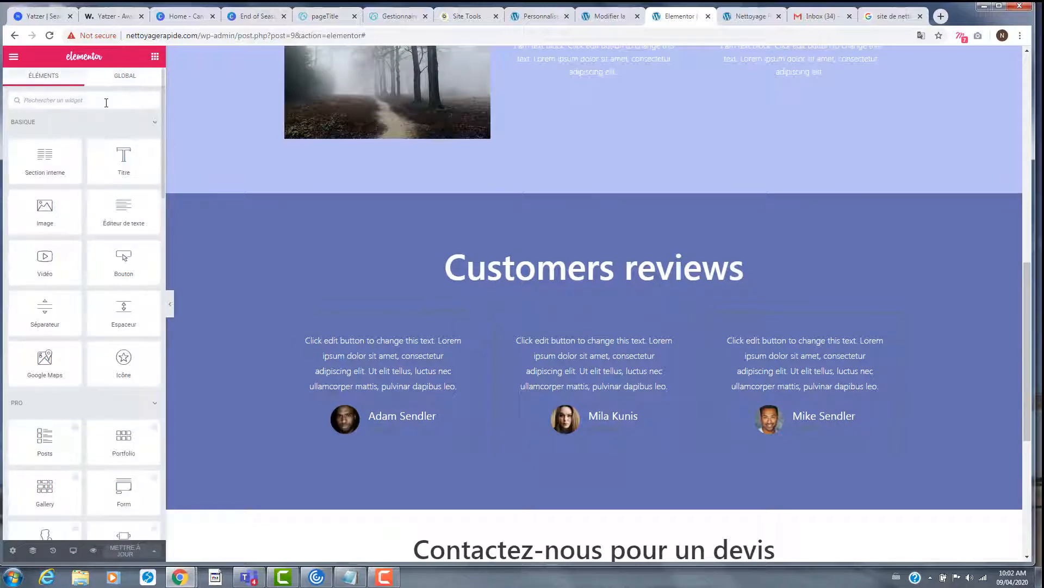
type("anc")
left_click_drag(69, 136, 590, 252)
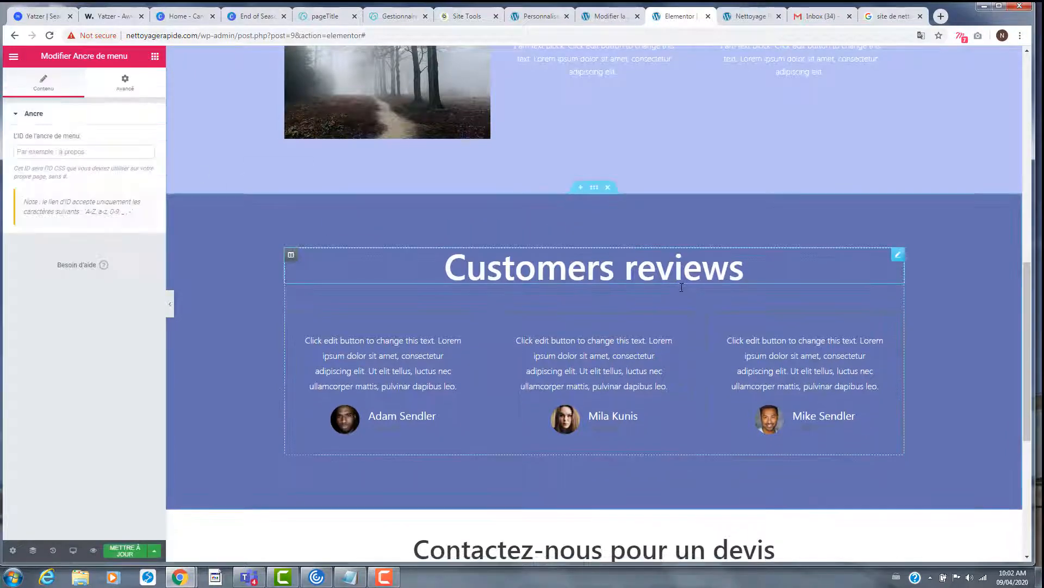
left_click(99, 154)
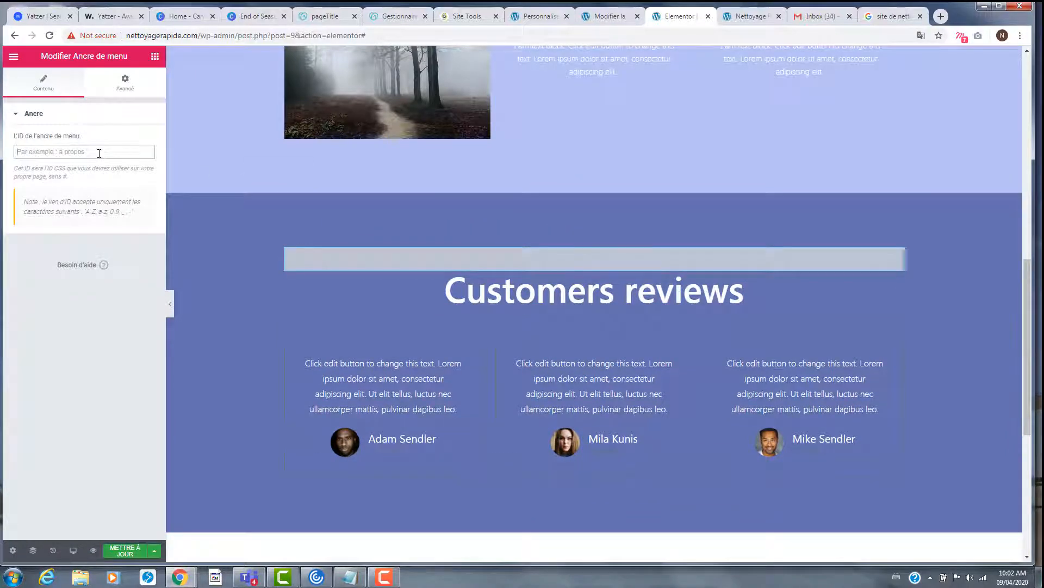
type("#client")
left_click(124, 550)
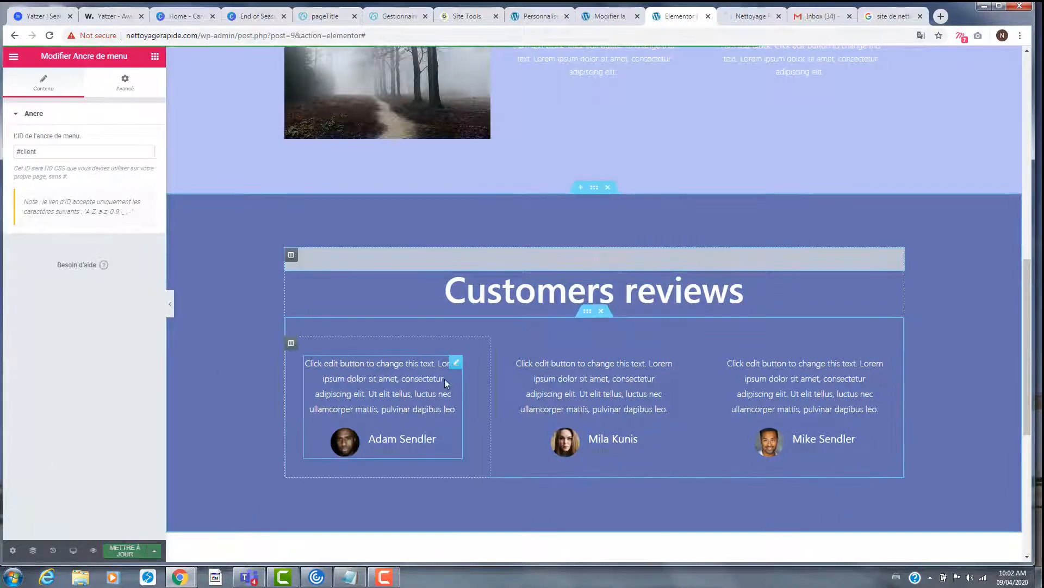
- Browse the global widgets list, then return to the regular widget list
left_click(154, 56)
scroll(478, 322, "down", 6)
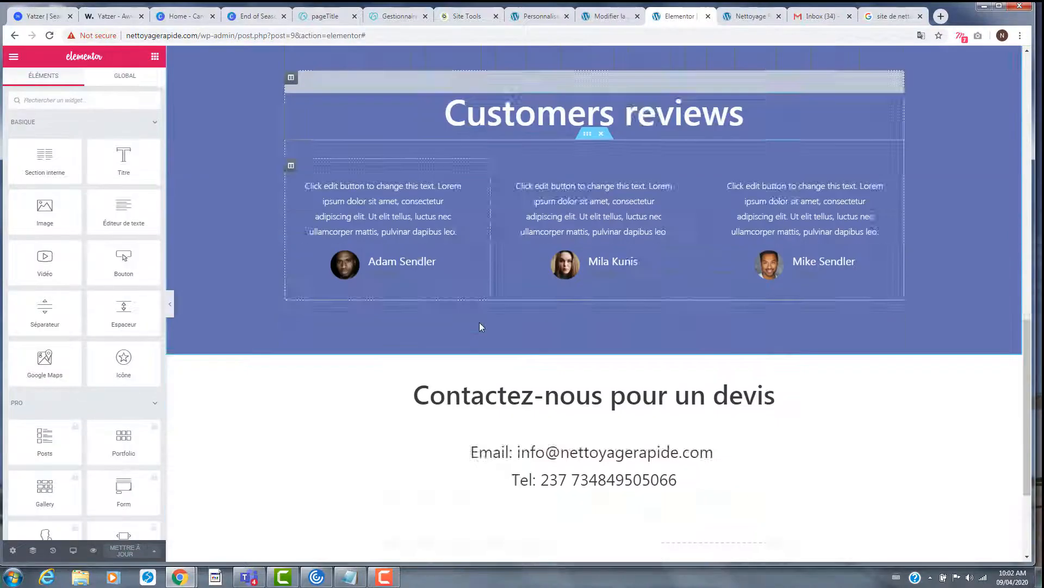
left_click(125, 79)
left_click(155, 60)
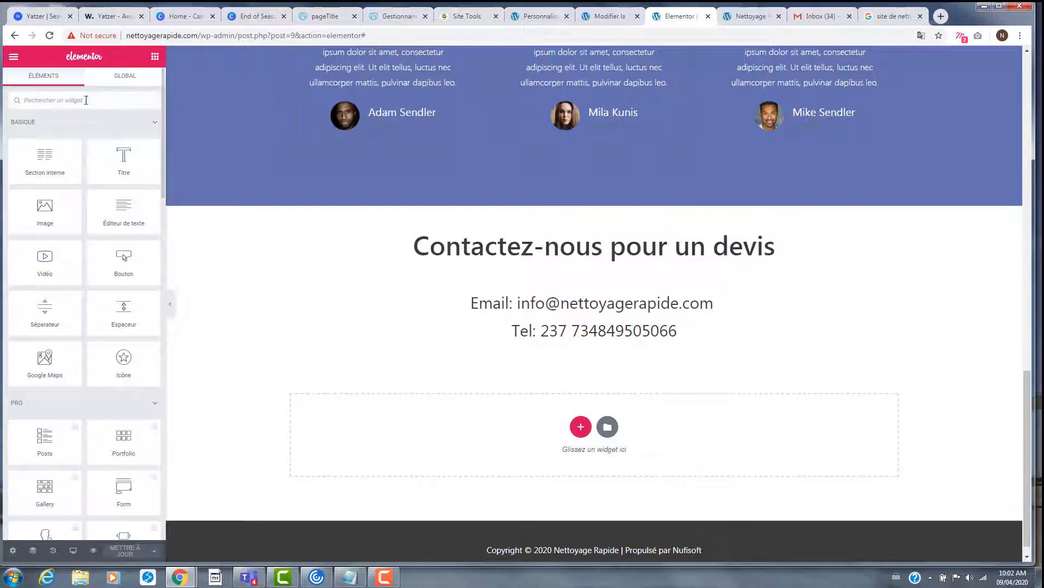
- Drop an Ancre de menu above 'Contactez-nous pour un devis' with ID #contact and save
type("an")
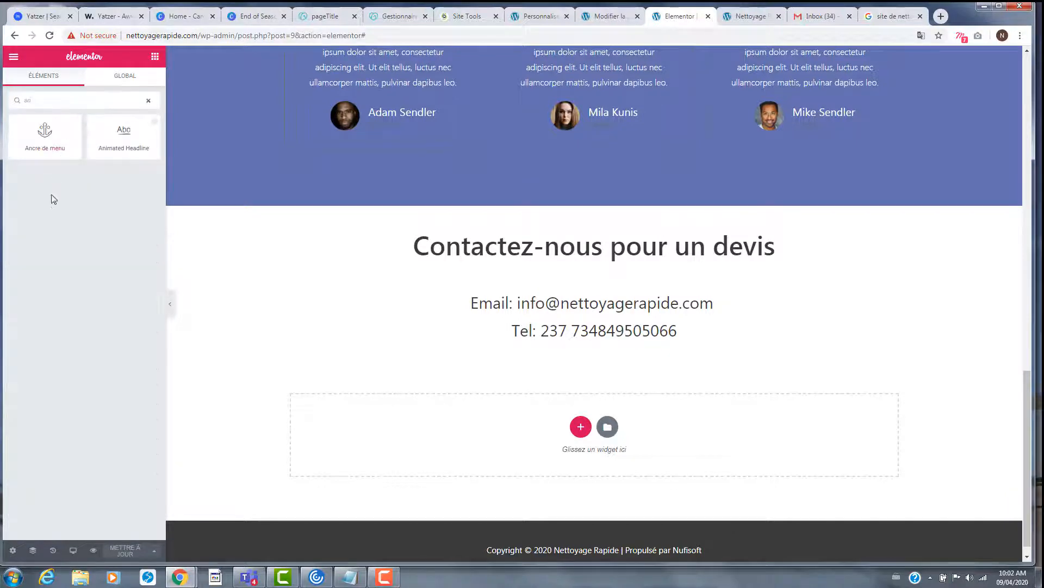
left_click_drag(38, 143, 525, 222)
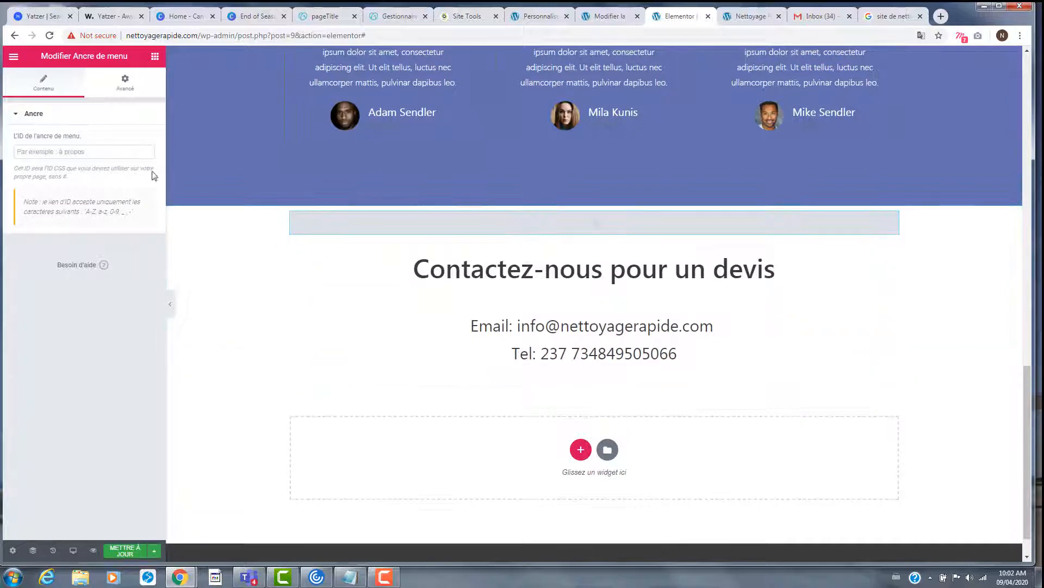
left_click(130, 153)
type("#c")
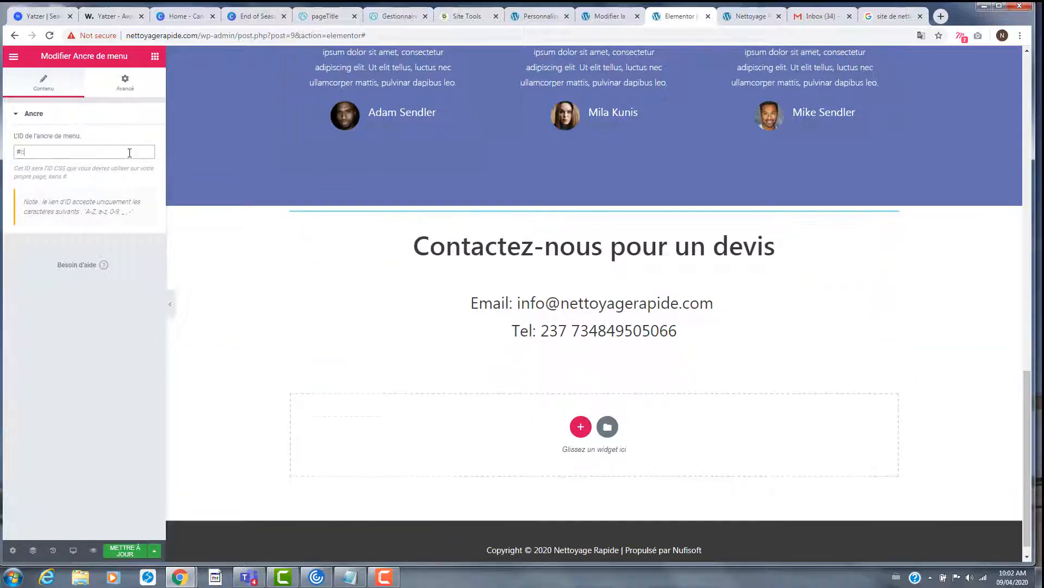
type("ontact")
left_click(128, 556)
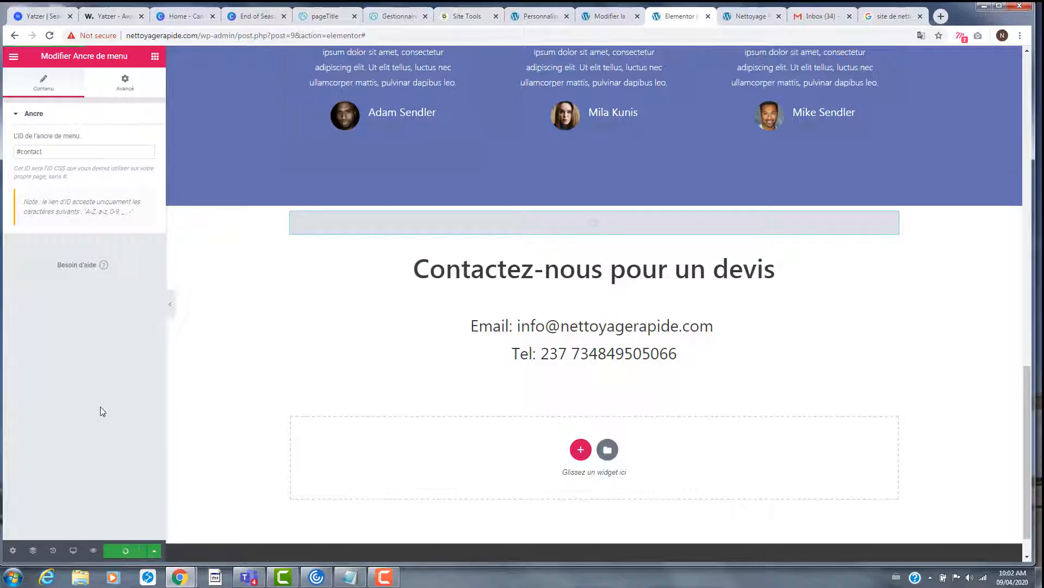
- Preview the saved homepage in a new tab
scroll(411, 452, "down", 1)
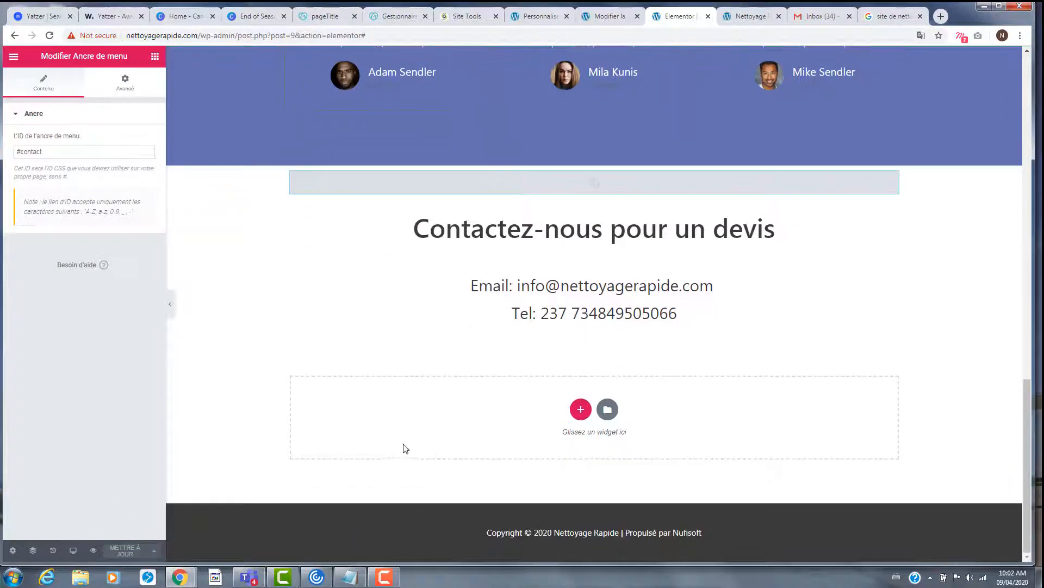
left_click(93, 550)
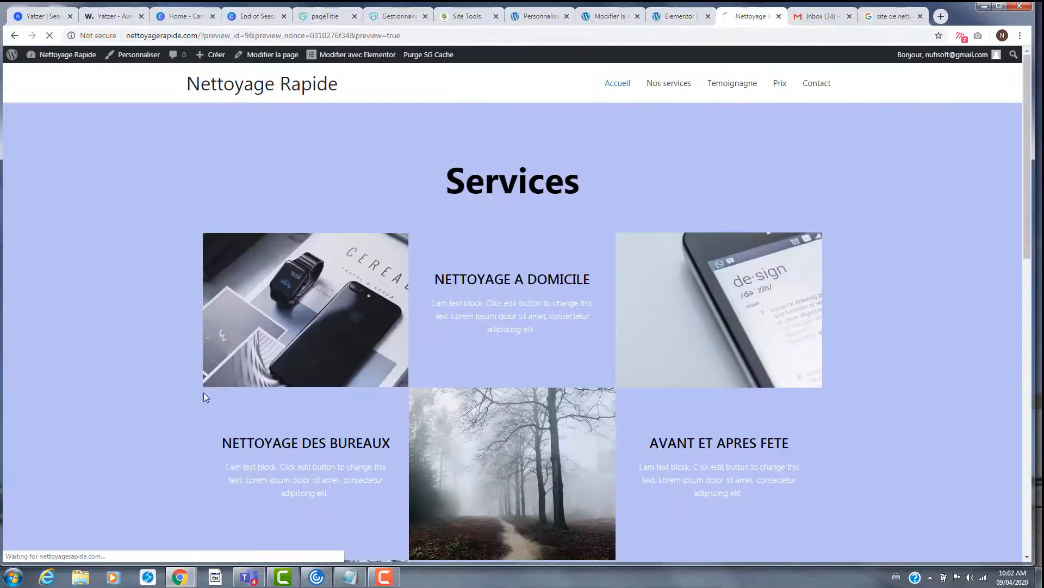
scroll(662, 337, "down", 13)
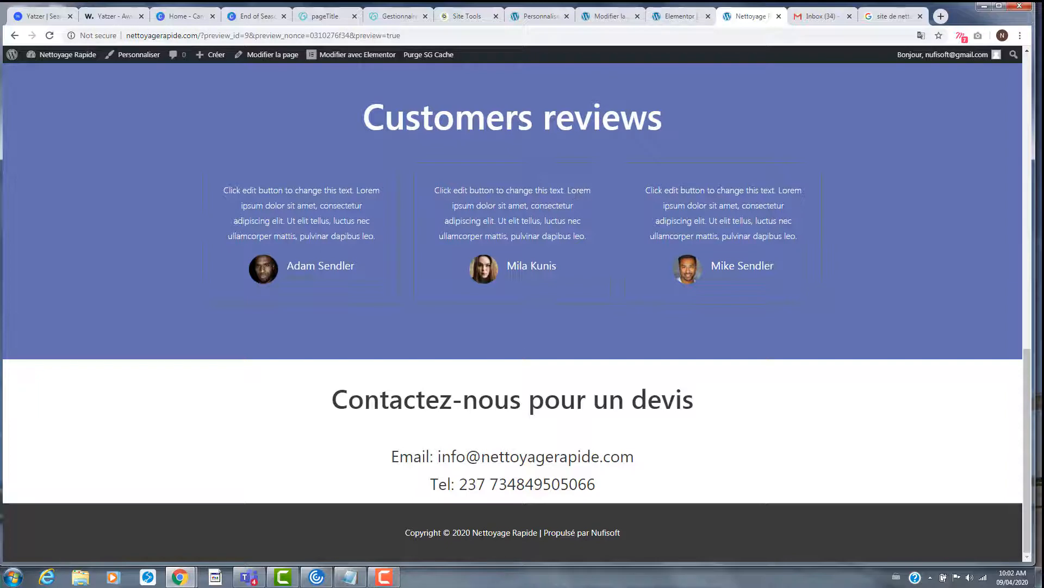
- In the contact section's Avancé settings, try a lower bottom margin, then reset it to 0
left_click(672, 20)
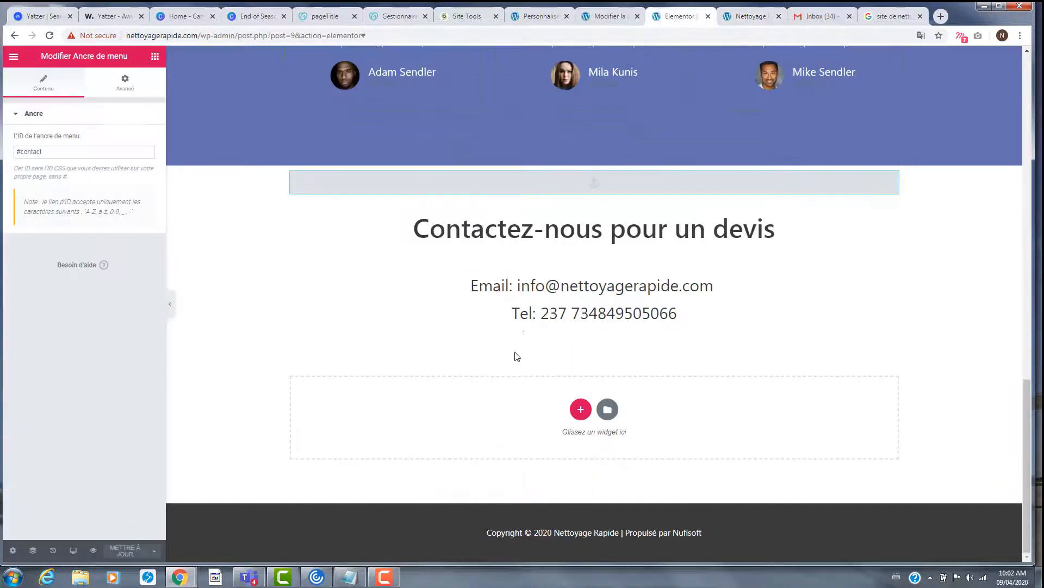
left_click(597, 167)
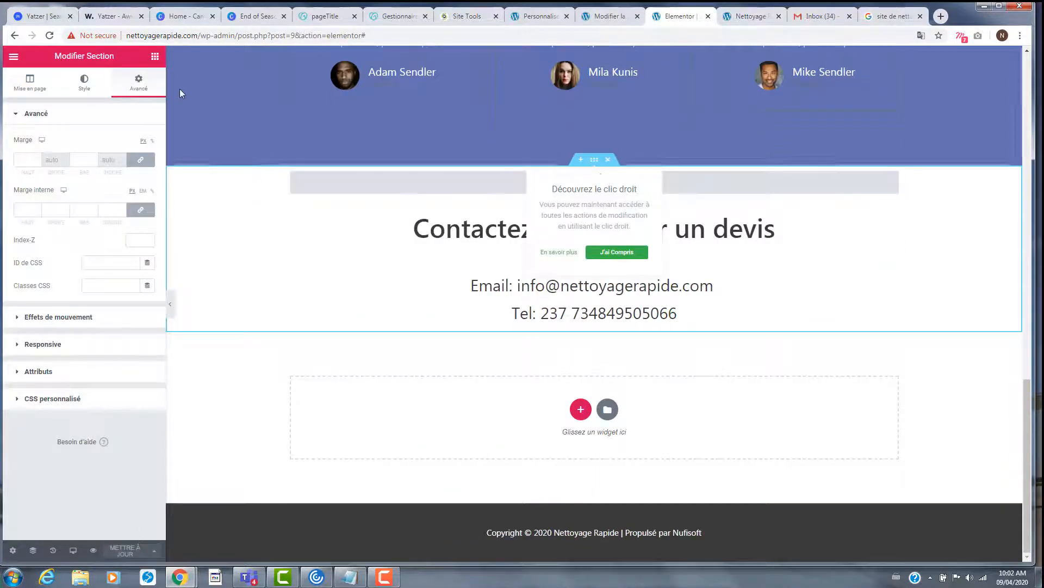
left_click(140, 159)
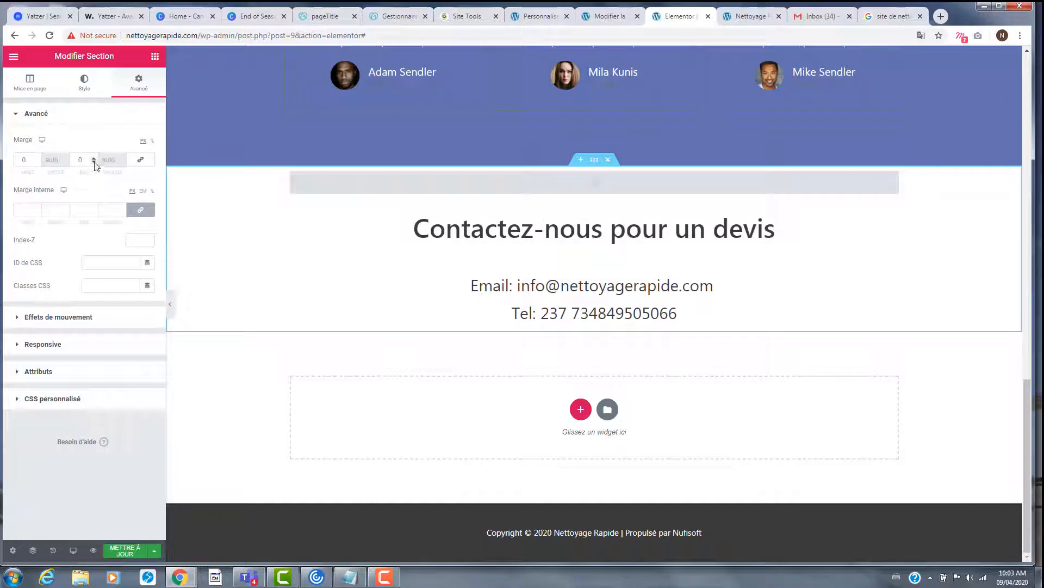
left_click(94, 163)
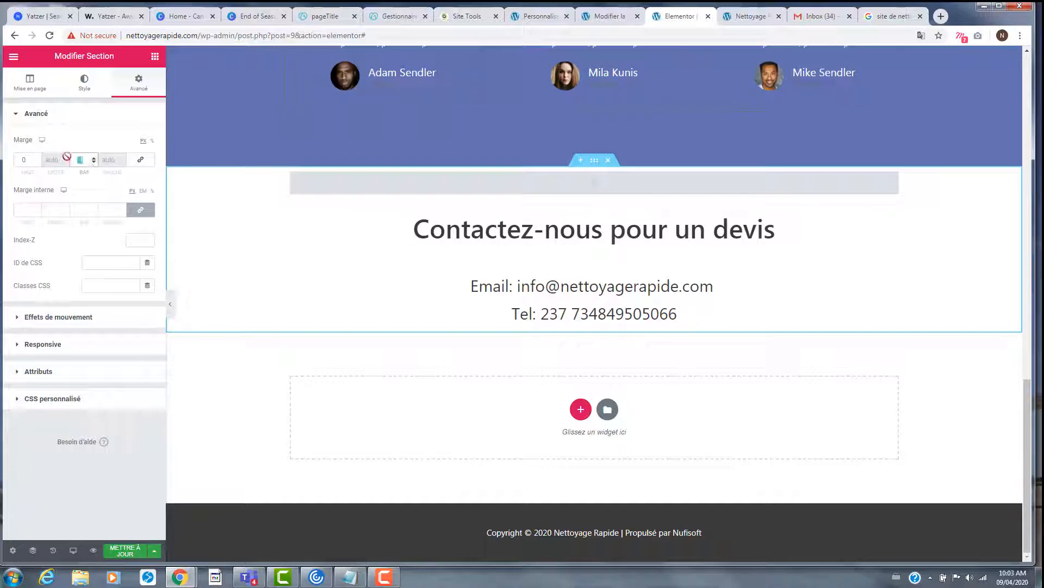
left_click(140, 160)
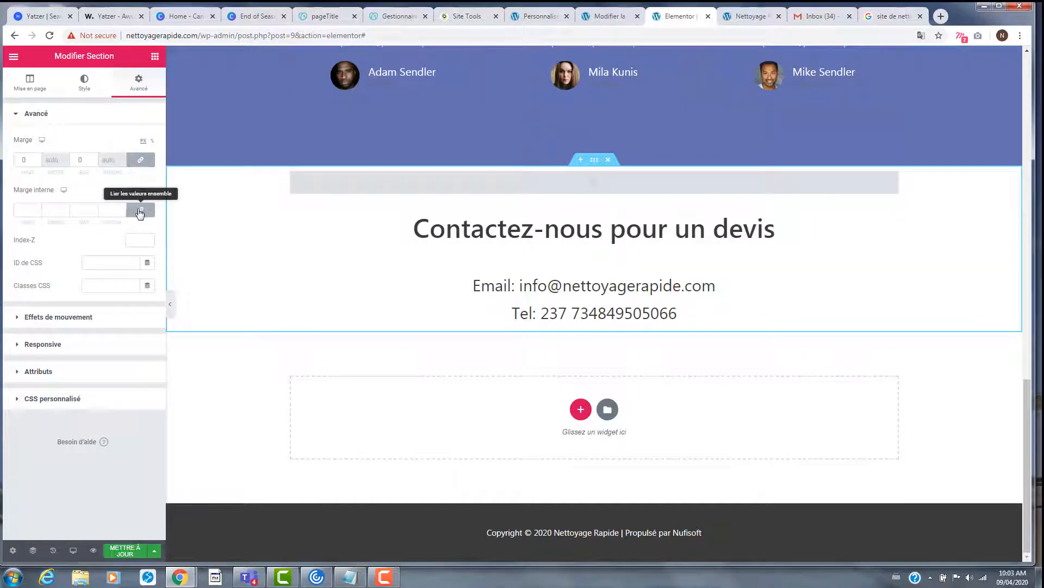
- Raise the section's padding to 7, then the bottom inner padding to 59, and save
left_click(93, 209)
left_click(93, 209)
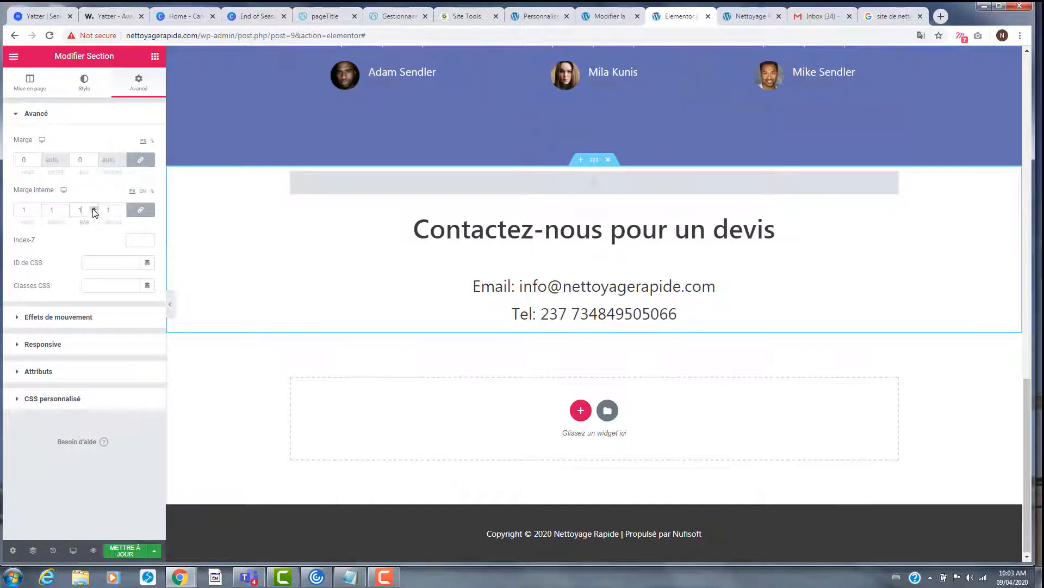
left_click(93, 209)
left_click(93, 209)
left_click(93, 209)
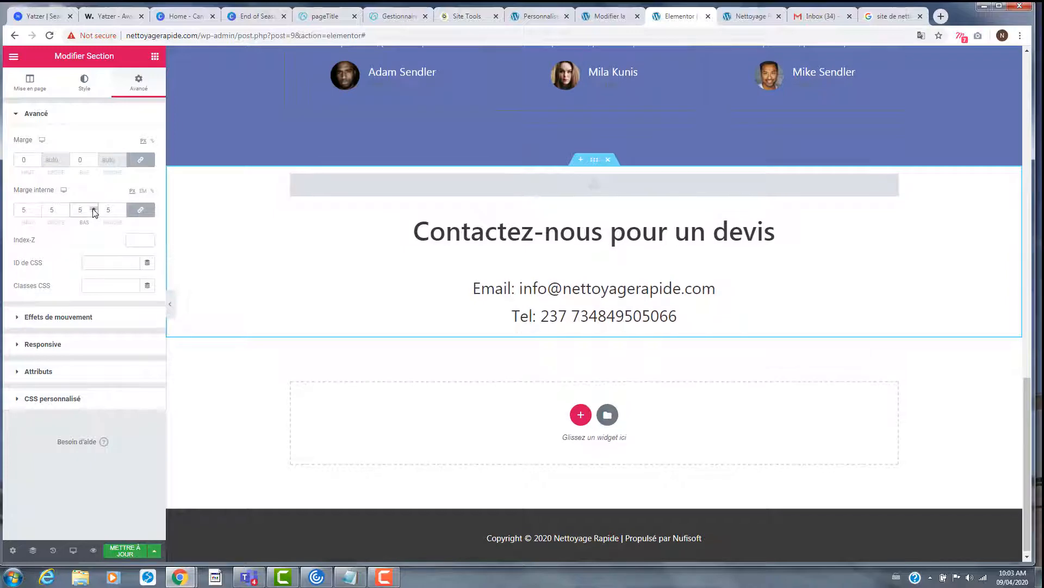
left_click(93, 209)
left_click(93, 209)
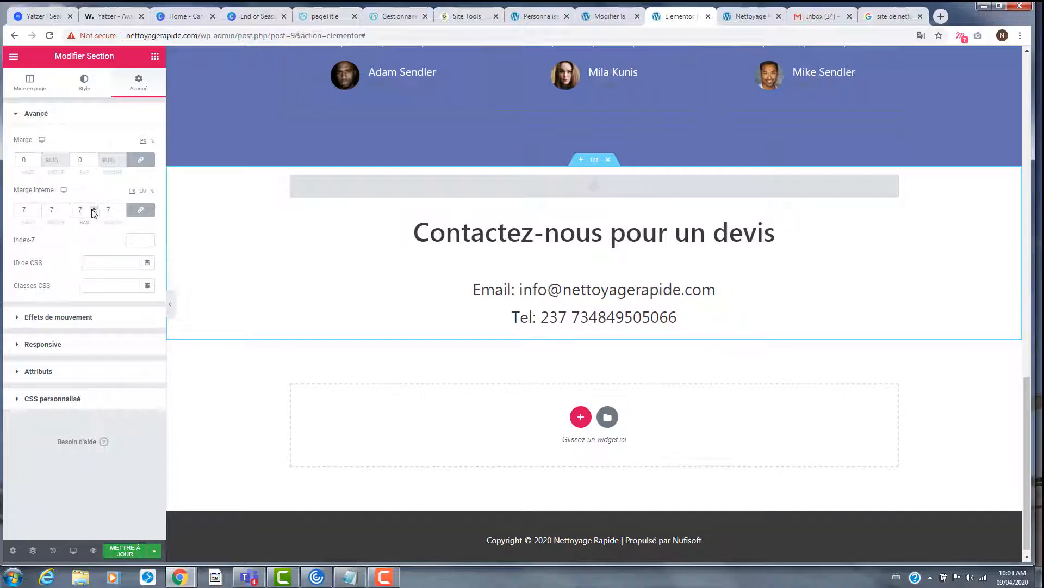
left_click(140, 209)
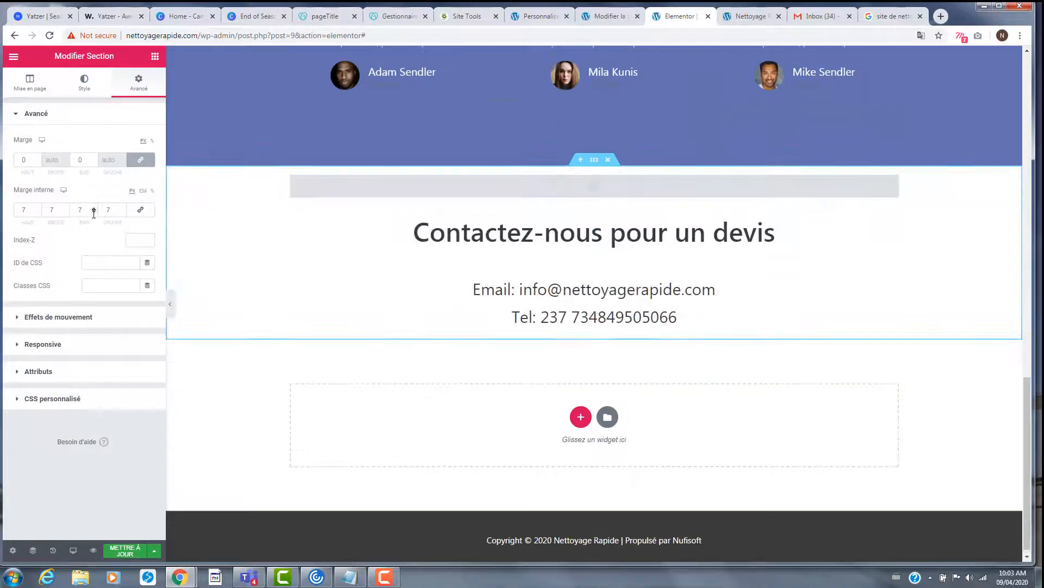
left_click(94, 209)
left_click(94, 208)
left_click(94, 208)
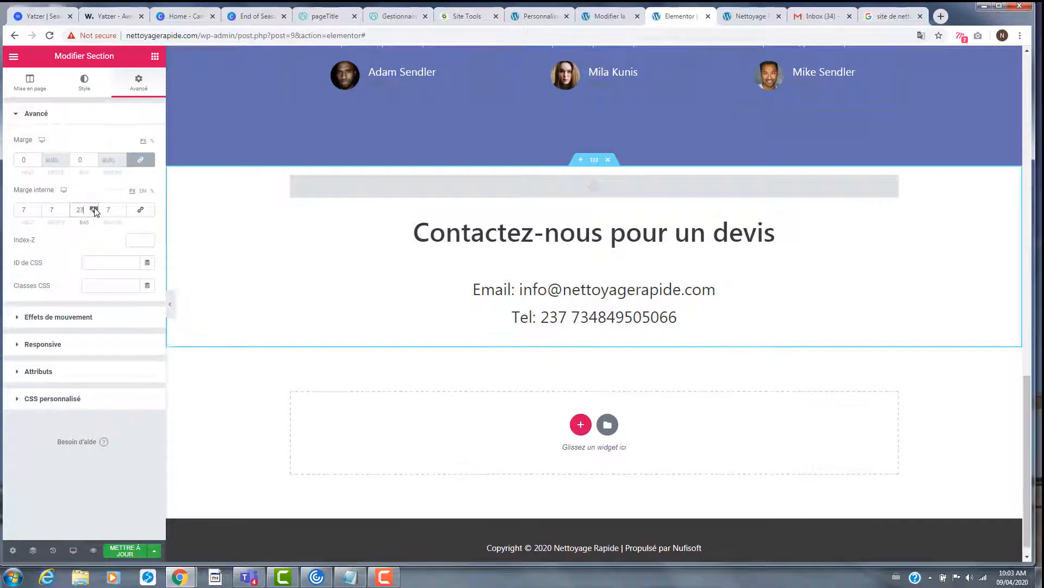
left_click(94, 209)
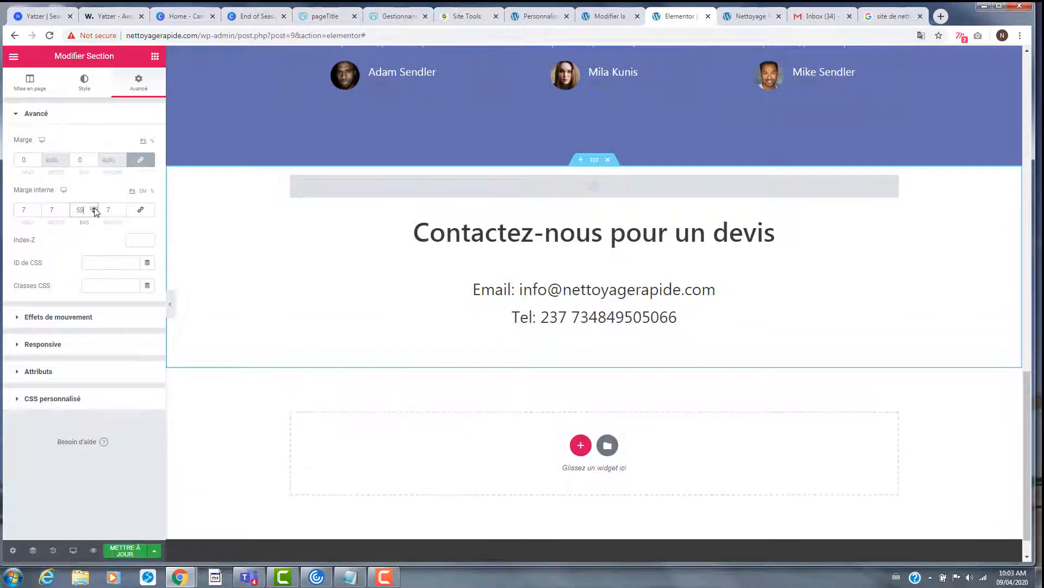
left_click(121, 553)
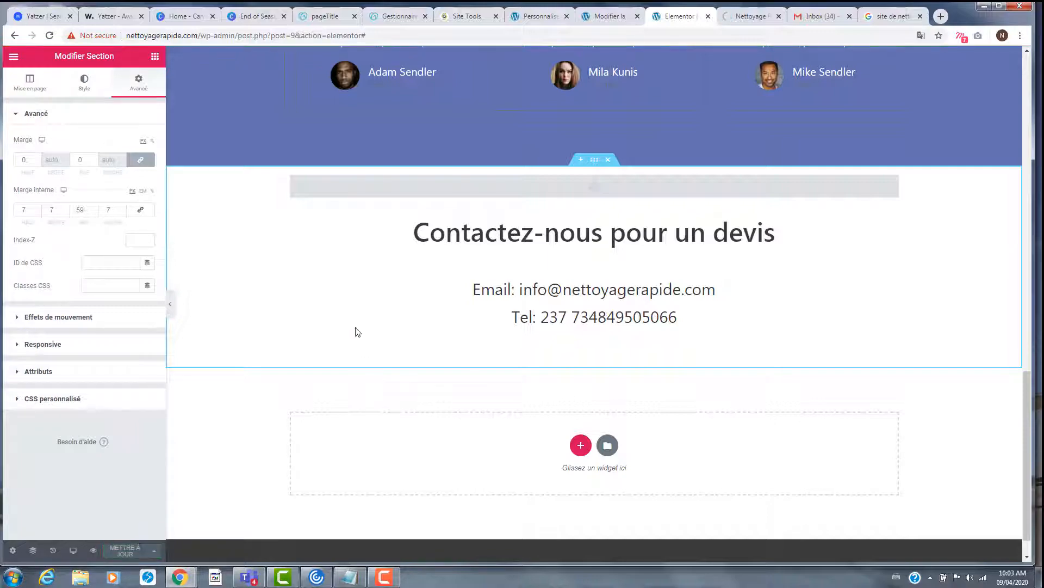
scroll(477, 290, "up", 15)
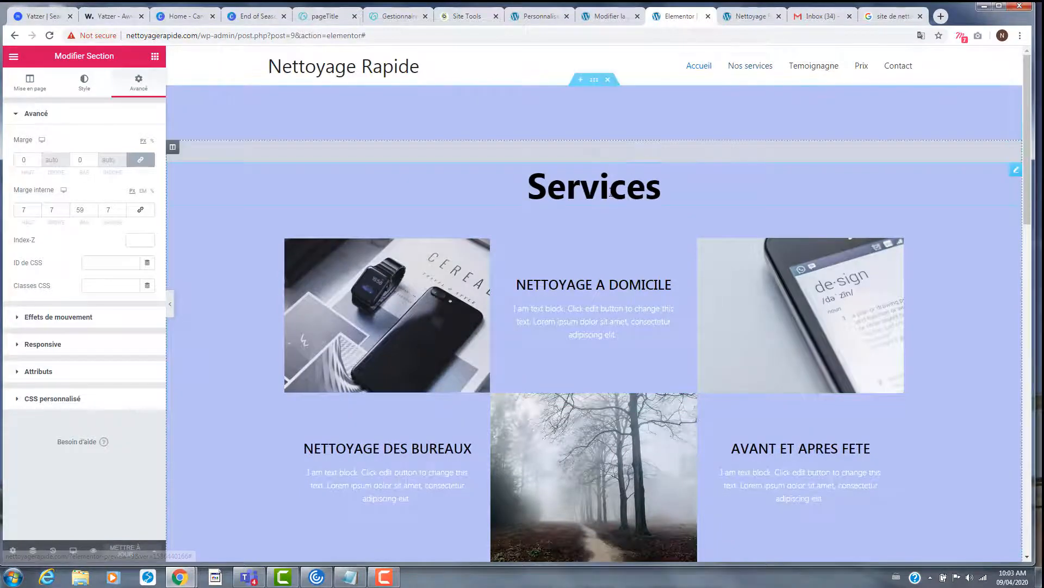
- Leave Elementor for the WordPress dashboard and open Apparence > Menus
left_click(14, 56)
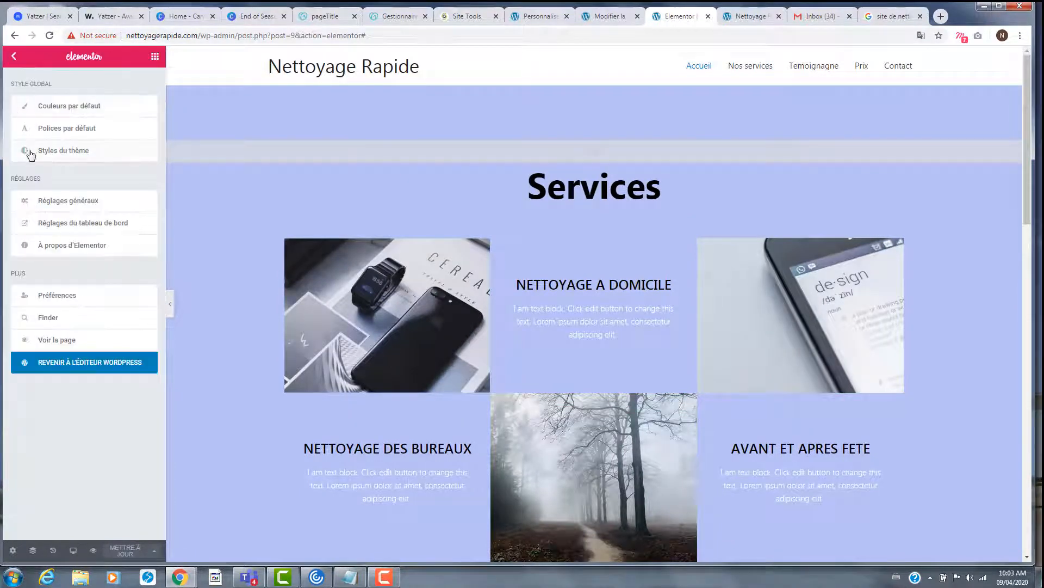
left_click(85, 365)
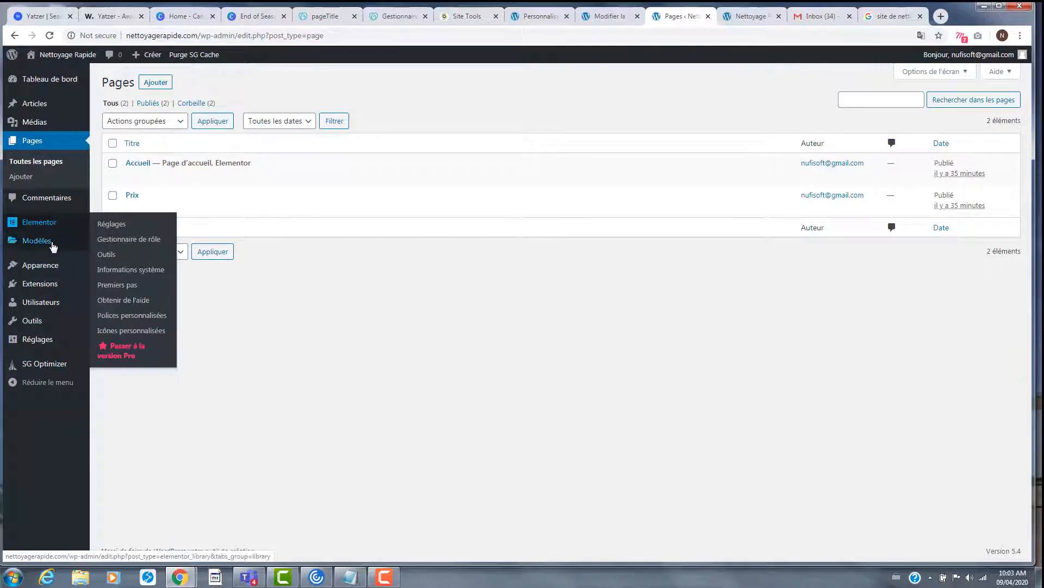
mouse_move(51, 266)
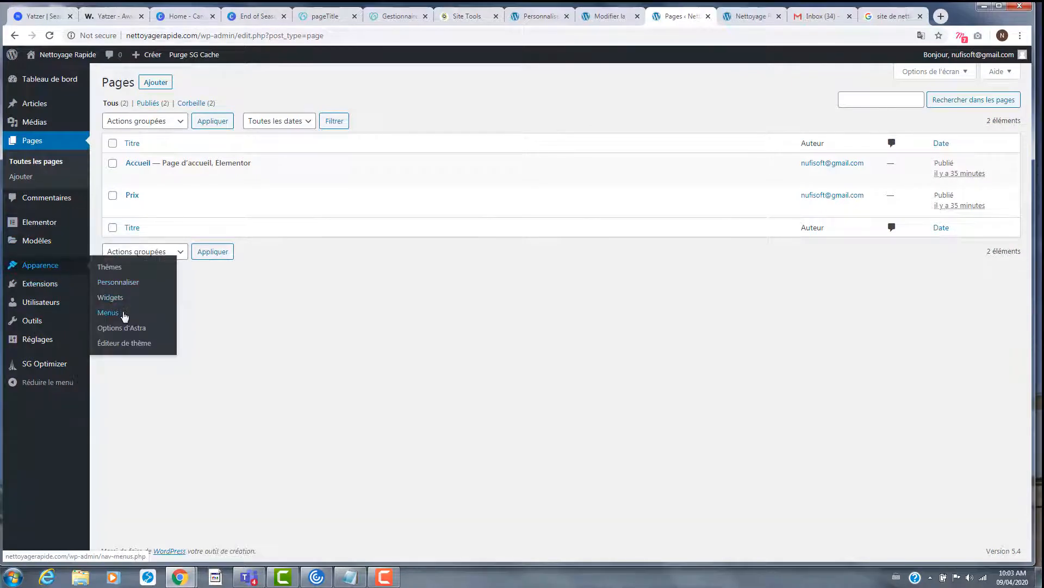
left_click(124, 314)
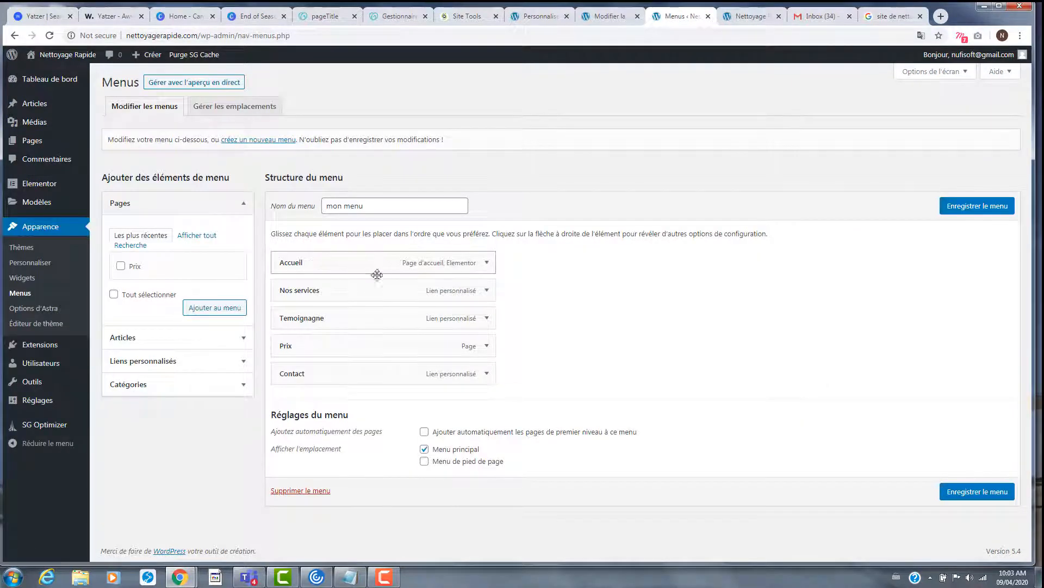
- Set the Nos services, Temoignagne and Contact addresses to #services, #client and #contact, then save
left_click(487, 291)
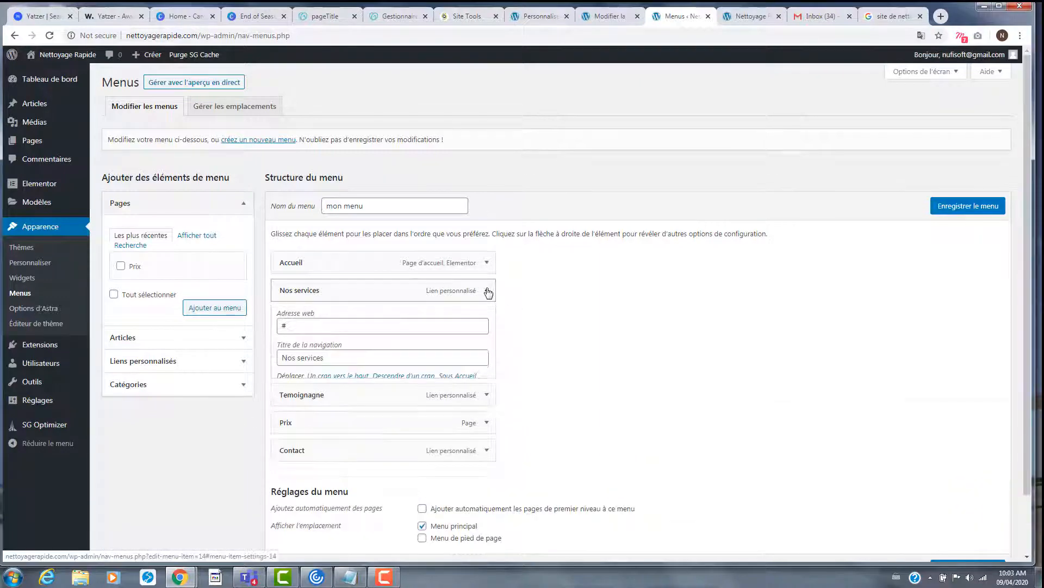
left_click(349, 327)
type("ser")
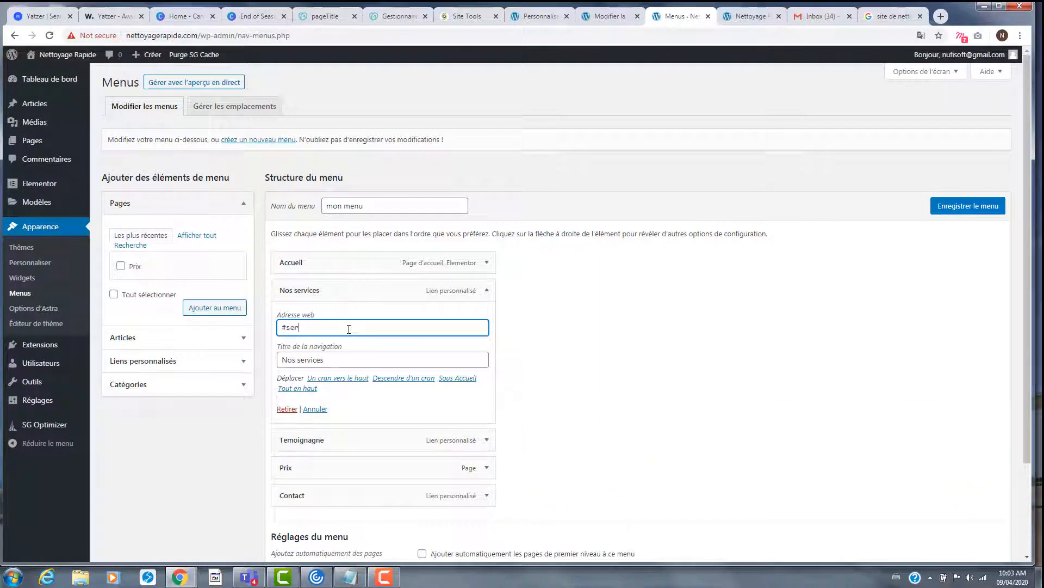
type("vices")
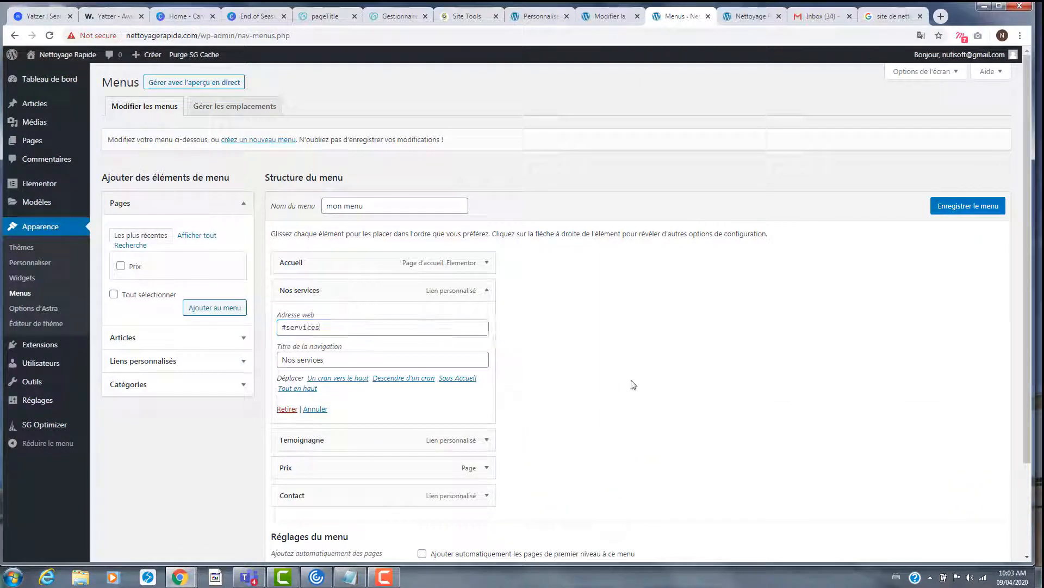
scroll(564, 374, "down", 1)
left_click(501, 388)
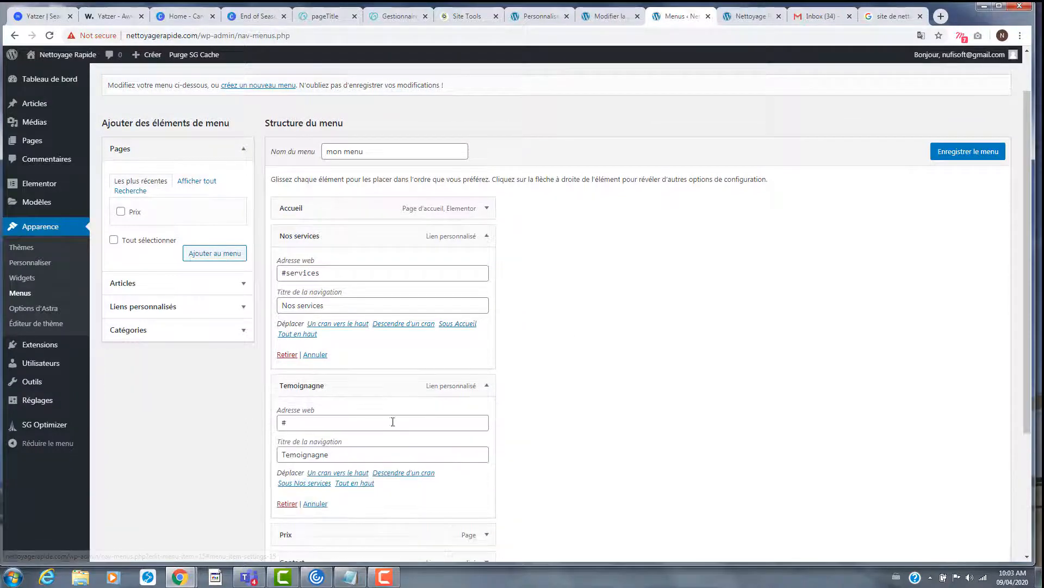
left_click(393, 422)
type("cl")
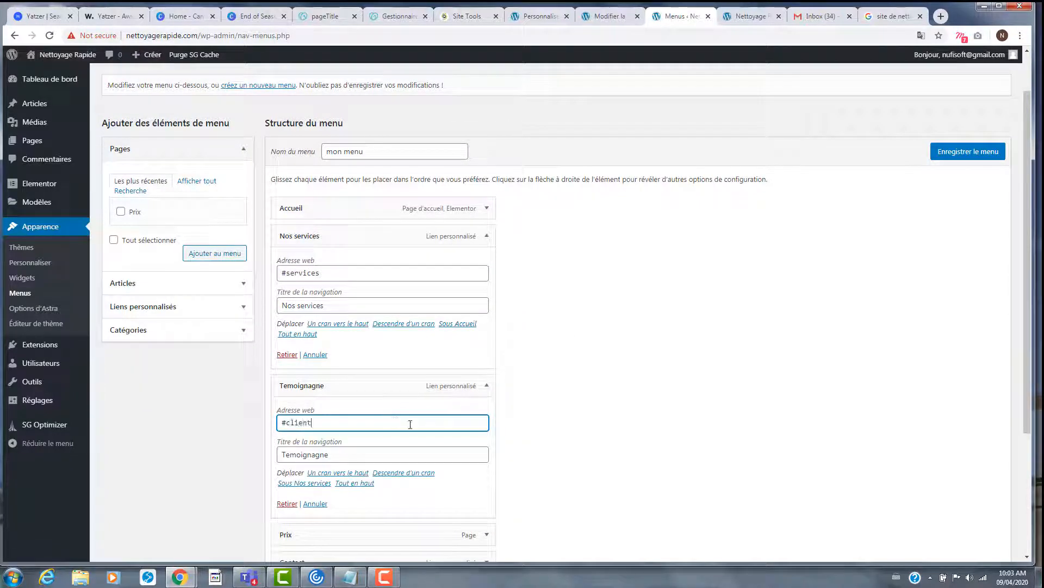
type("ient")
scroll(658, 387, "down", 3)
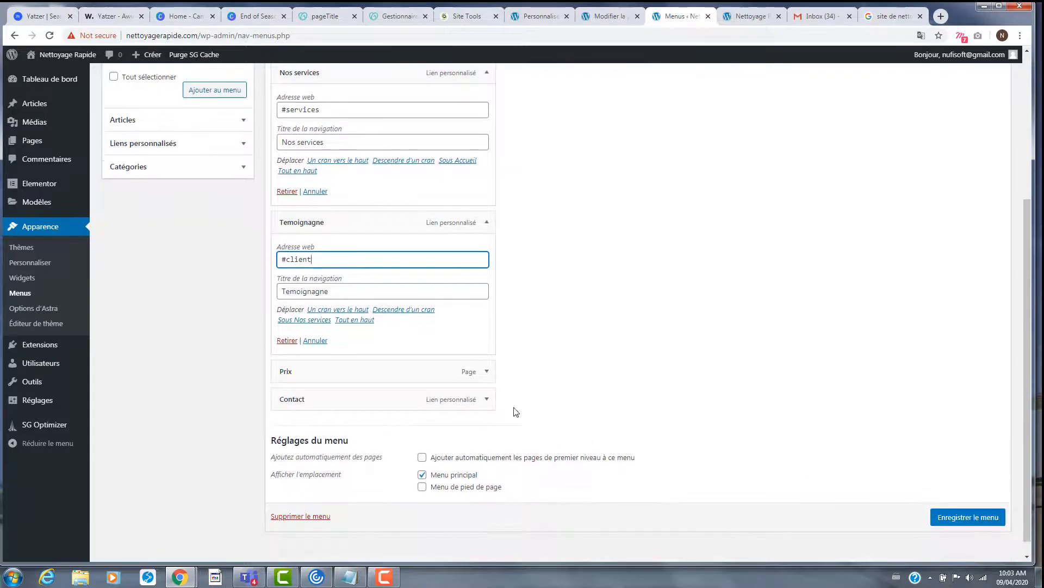
left_click(487, 399)
left_click(343, 436)
type("c")
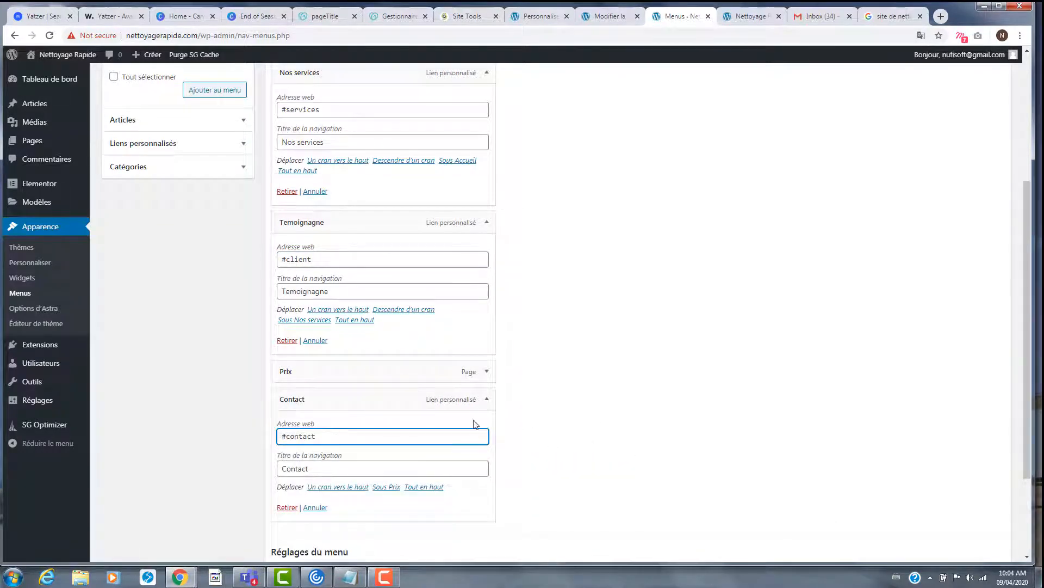
type("ontact")
left_click(687, 402)
scroll(604, 354, "down", 3)
left_click(968, 500)
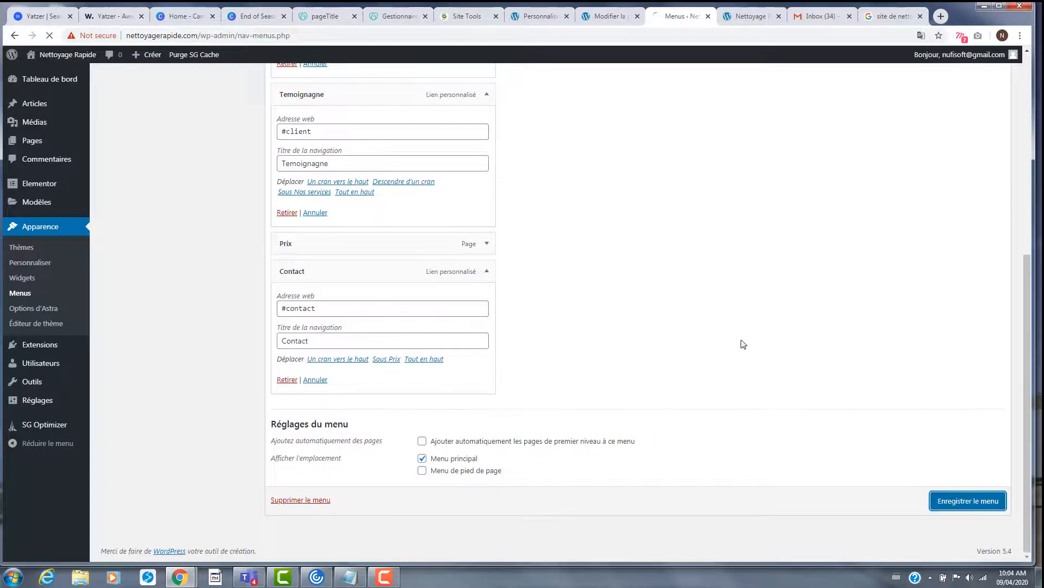
- Reload the site preview and check that Nos services jumps to the Services section
left_click(750, 16)
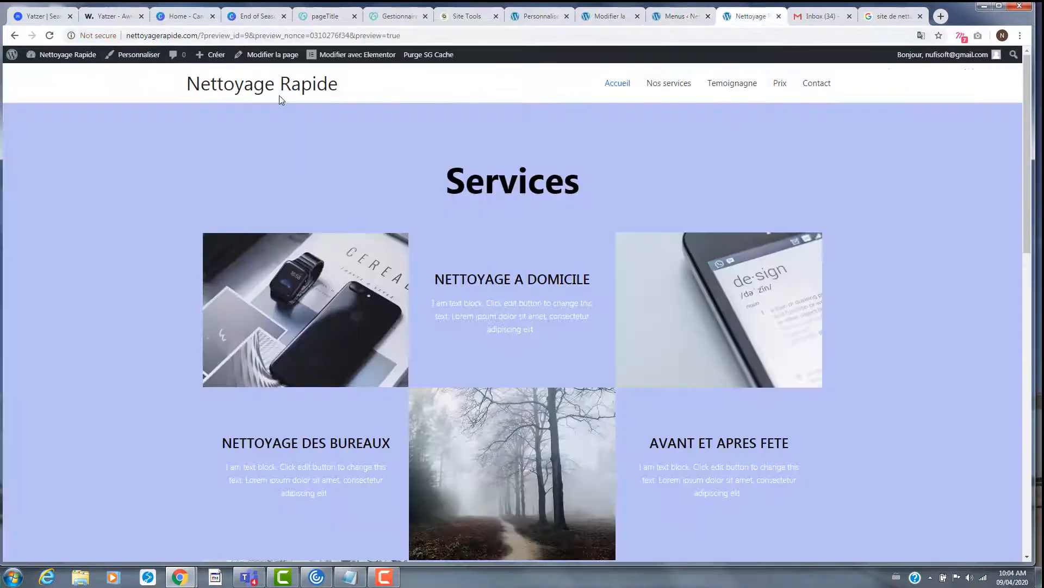
left_click(49, 35)
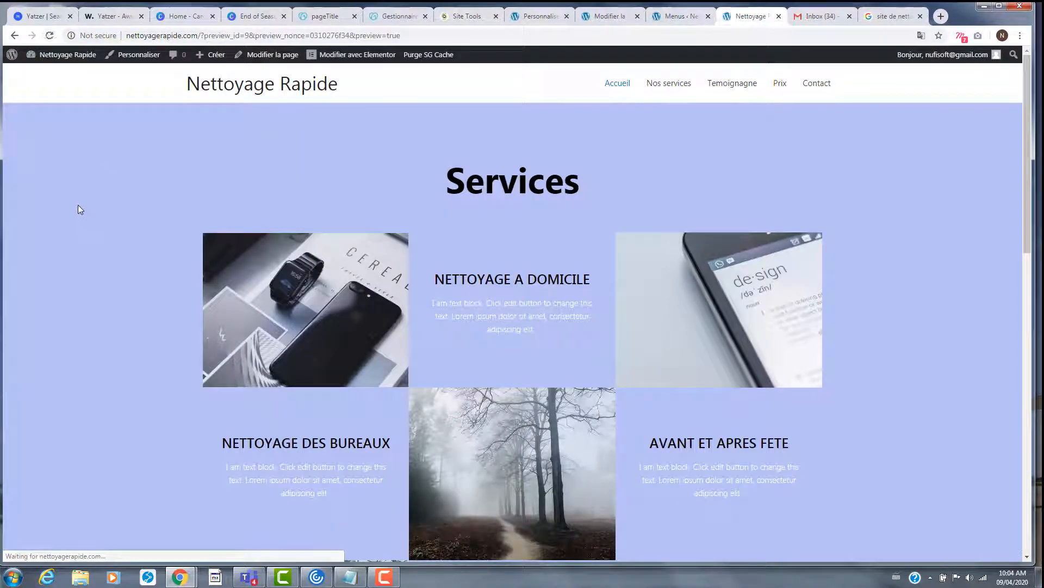
left_click(663, 83)
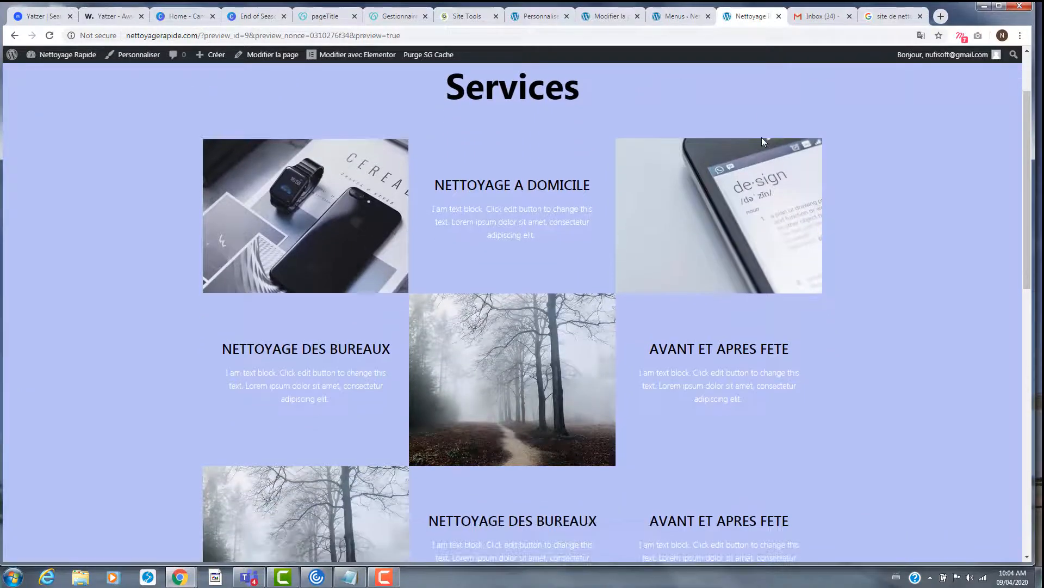
scroll(711, 205, "up", 3)
- Confirm Temoignagne lands on Customers reviews and Contact lands on the contact section
left_click(744, 92)
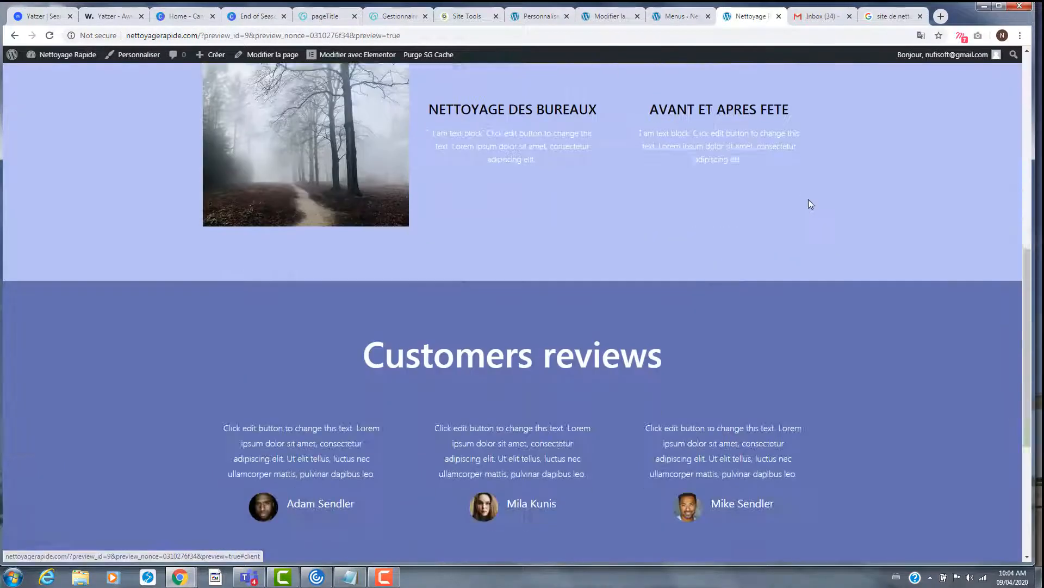
scroll(791, 220, "up", 5)
scroll(790, 229, "up", 9)
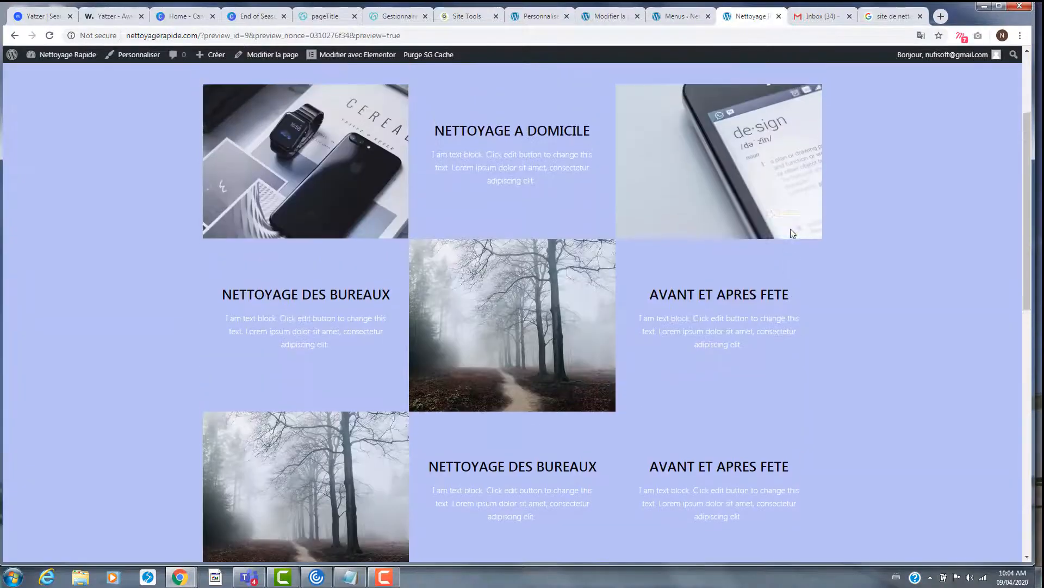
left_click(821, 85)
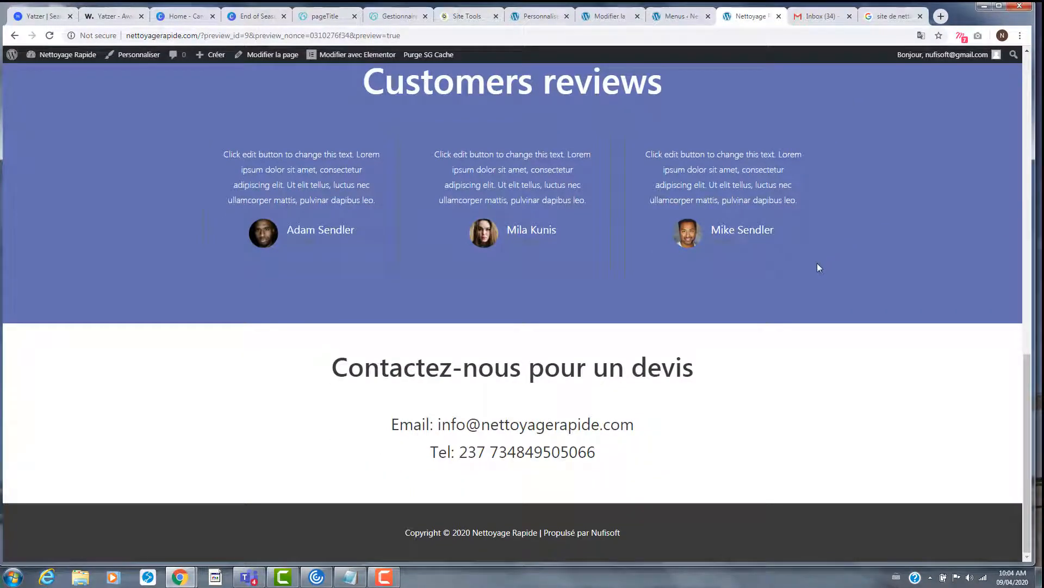
scroll(817, 265, "up", 10)
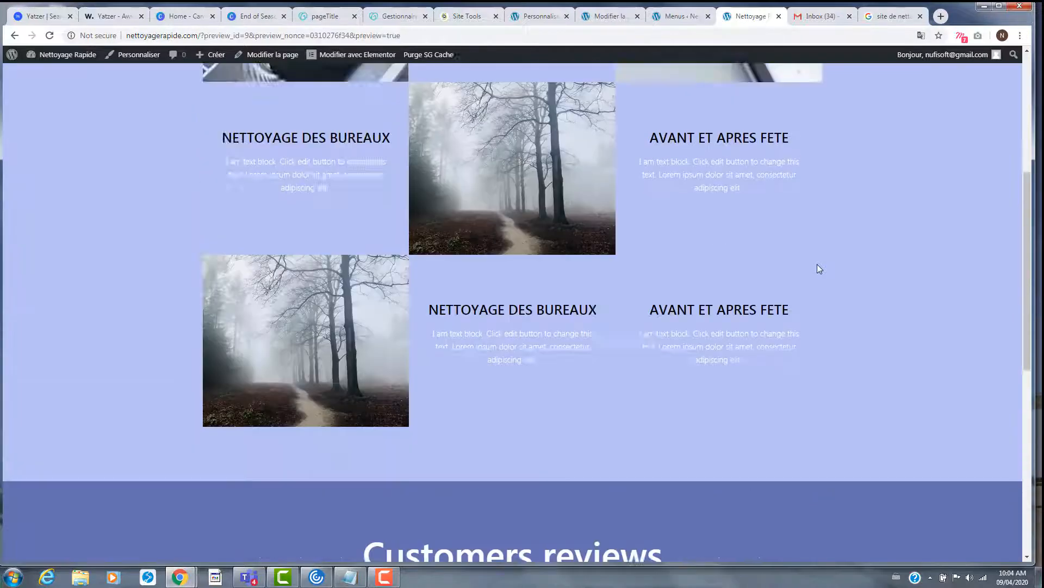
scroll(865, 206, "up", 3)
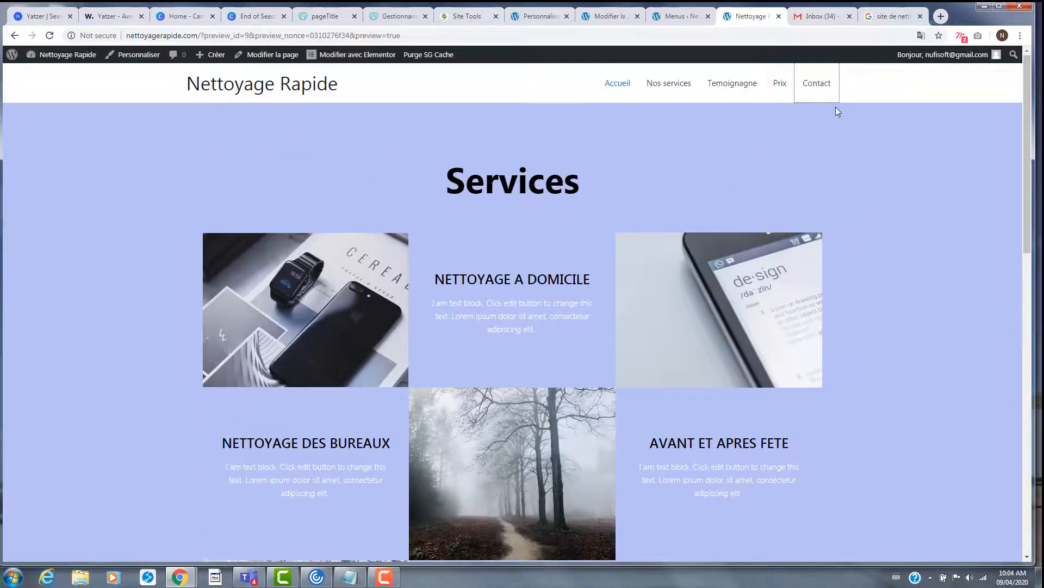
left_click(817, 83)
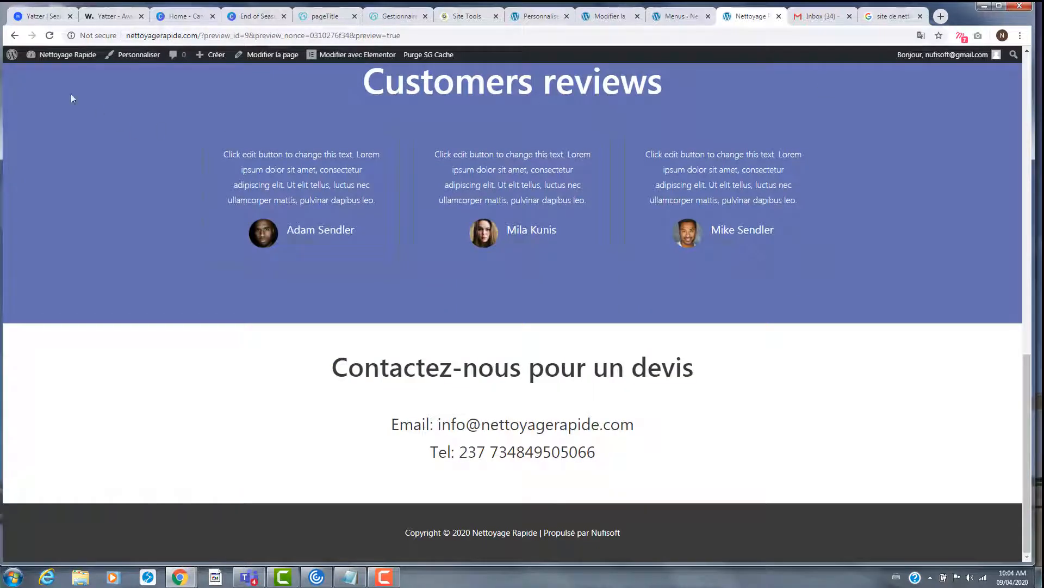
- Reload the preview again and inspect the 'Contactez-nous pour un devis' heading
left_click(54, 39)
left_click_drag(328, 376, 762, 371)
left_click(762, 423)
scroll(755, 422, "up", 15)
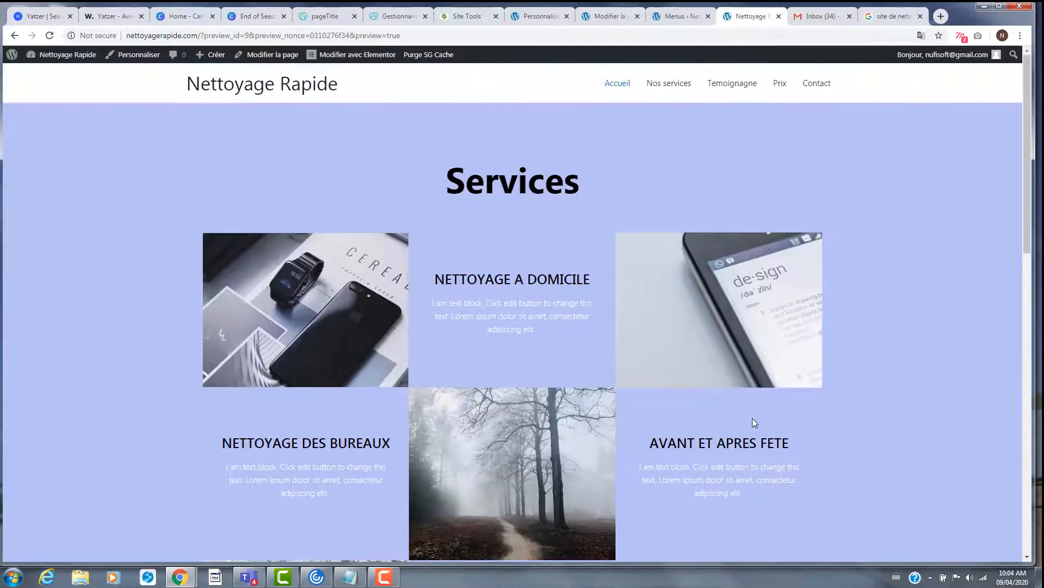
scroll(755, 422, "down", 15)
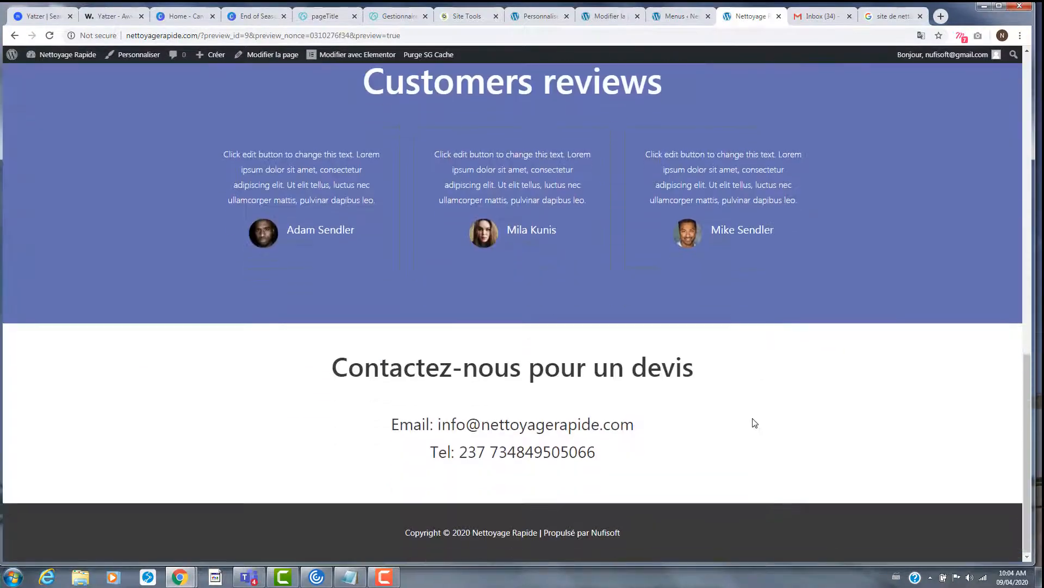
scroll(754, 422, "up", 15)
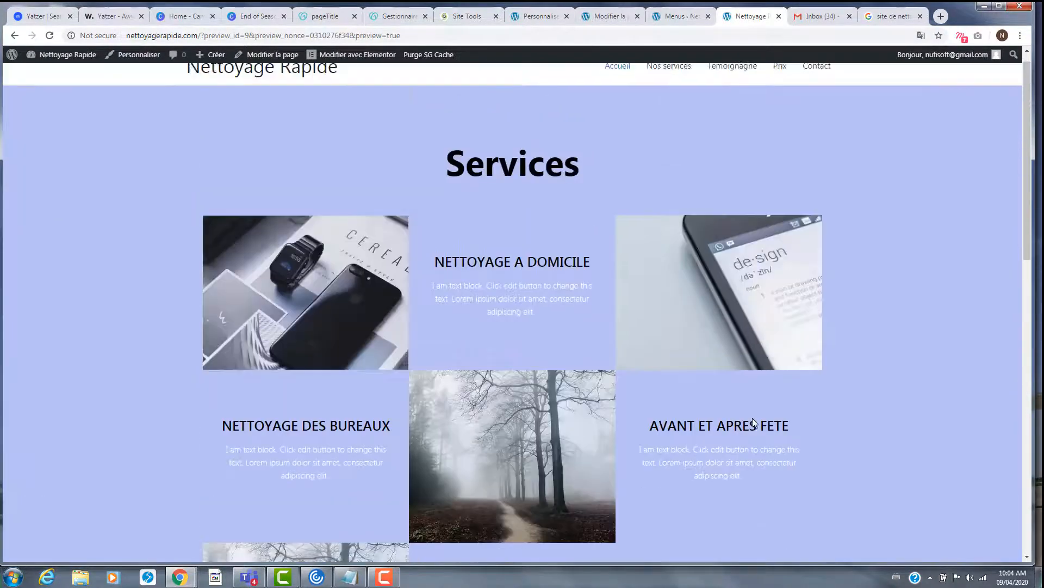
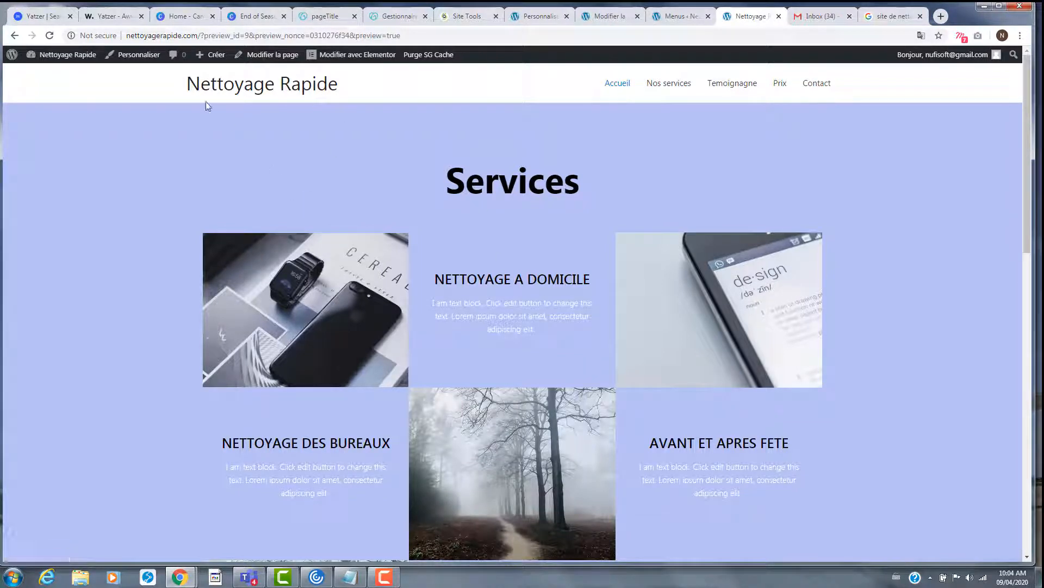
- Open the home page in Elementor via 'Modifier avec Elementor', then go back to the Menus admin page
left_click(615, 20)
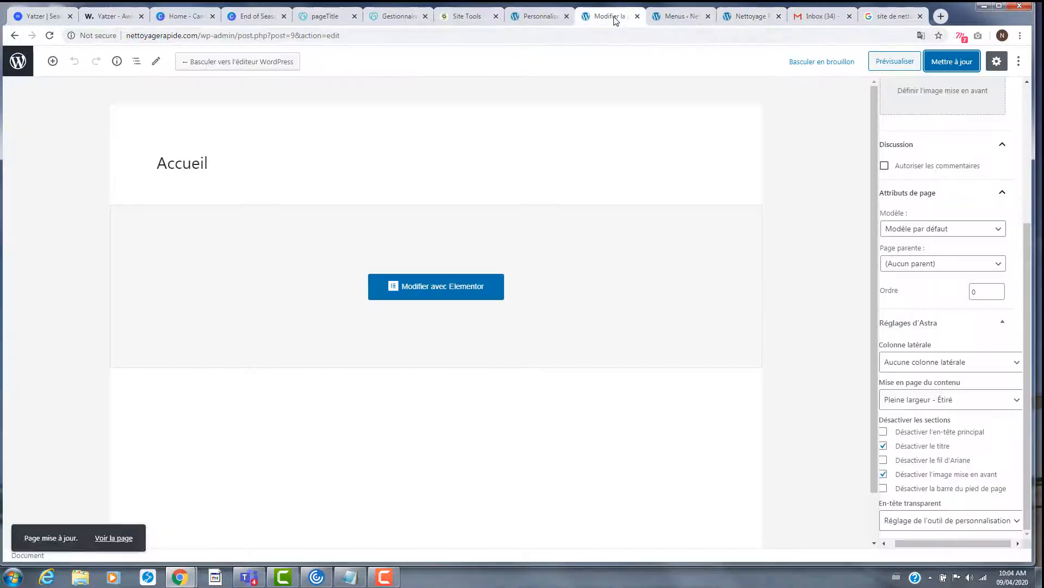
left_click(675, 16)
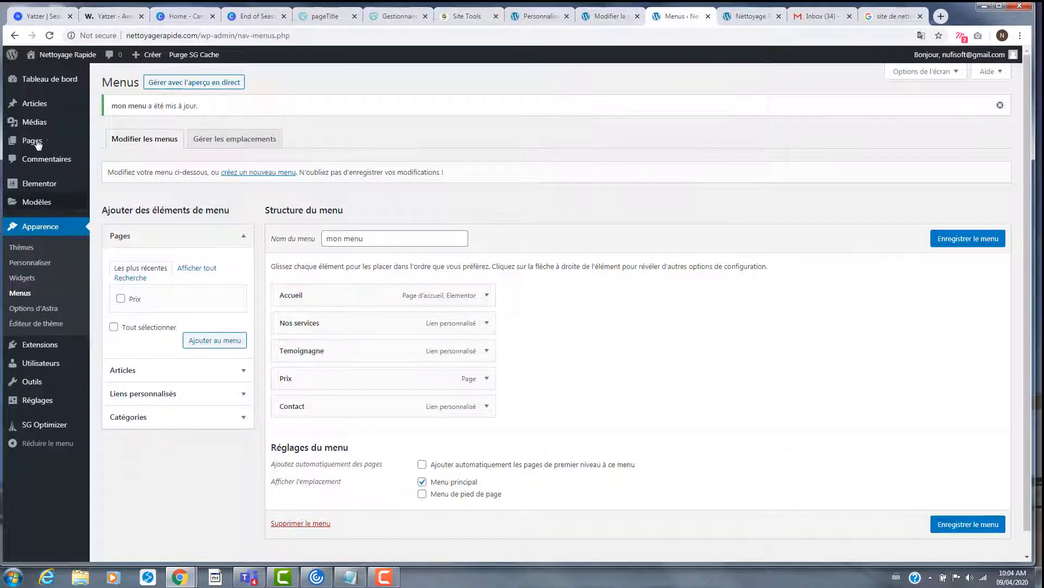
left_click(742, 19)
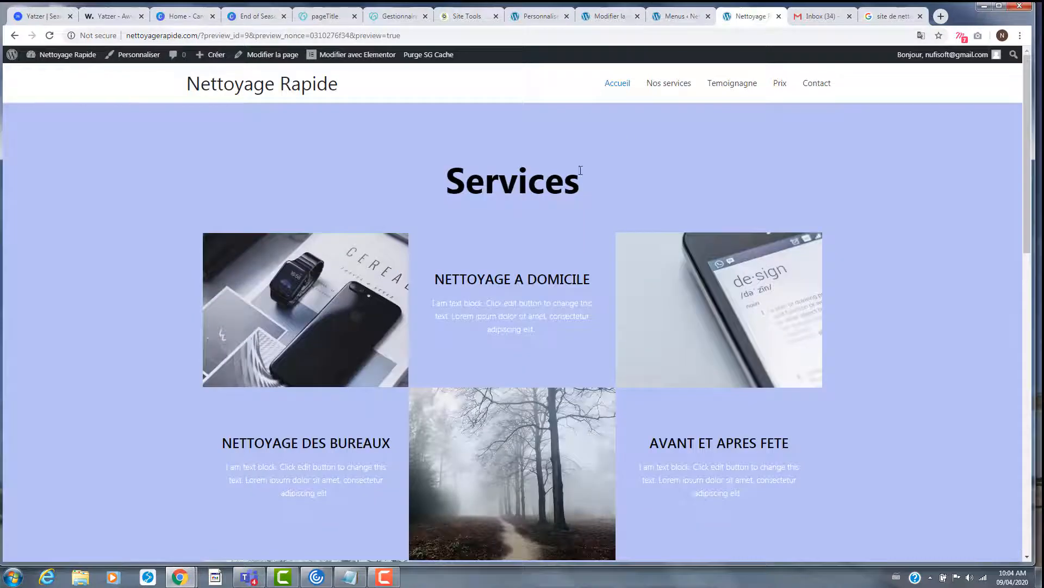
left_click(326, 56)
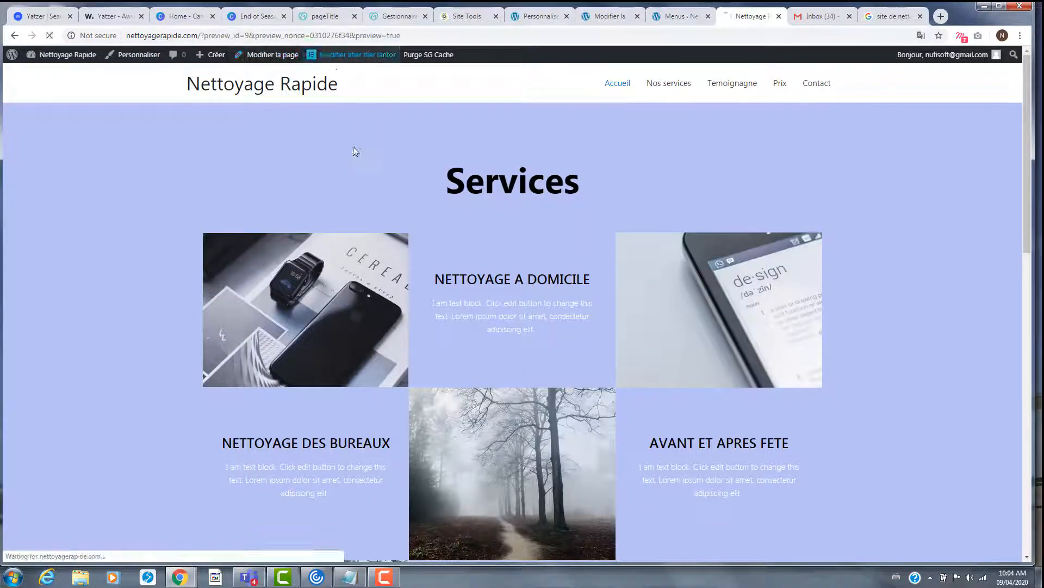
left_click(698, 18)
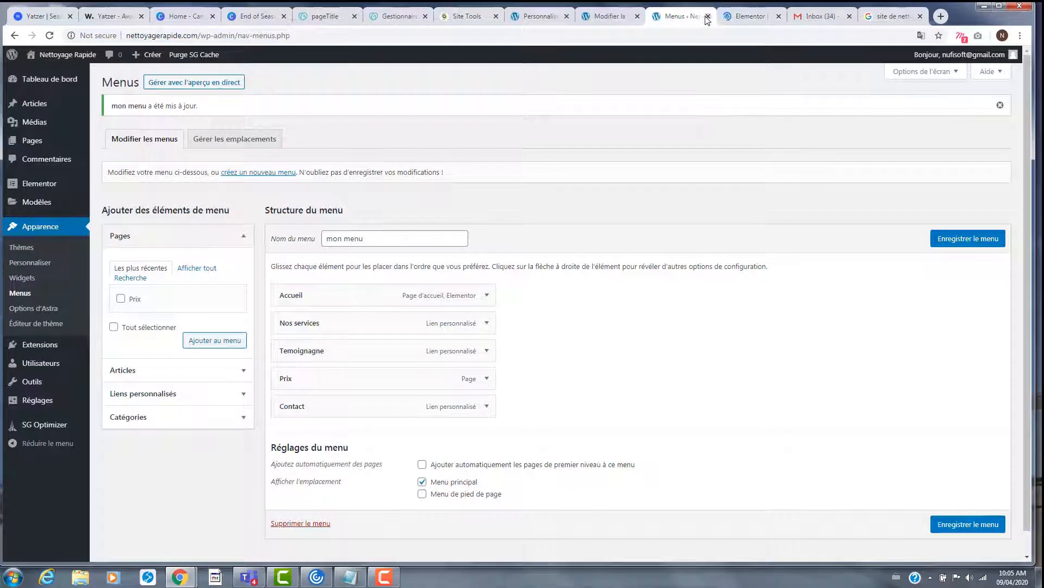
- Give the first Services row a Fade In Down entrance animation
left_click(708, 17)
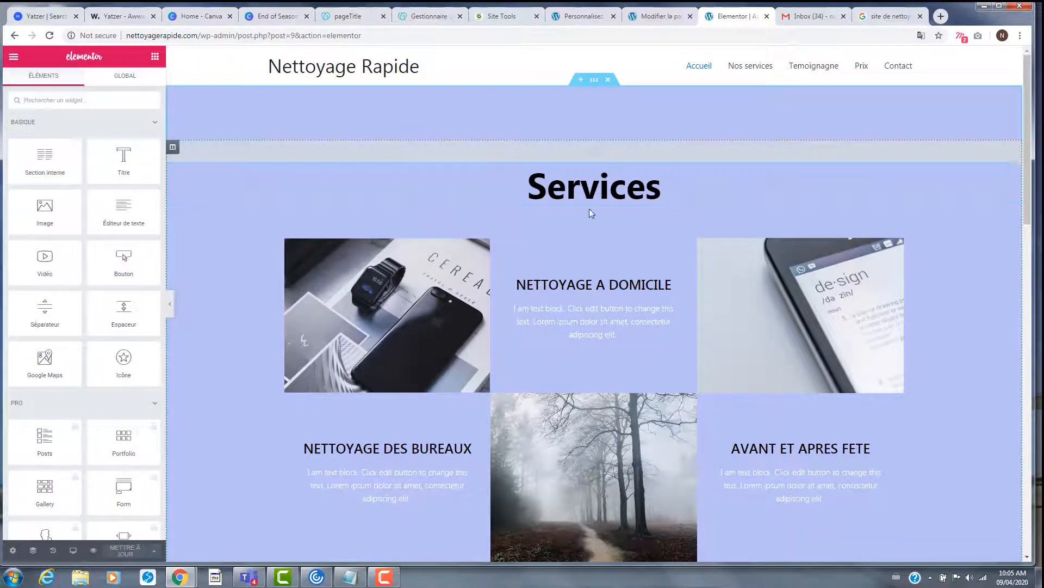
left_click(659, 186)
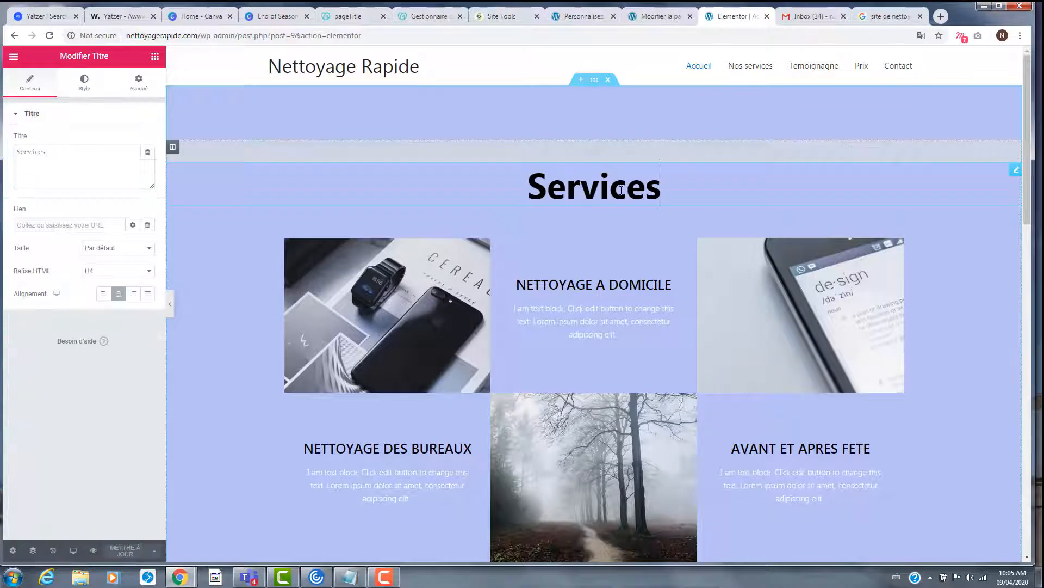
left_click(591, 217)
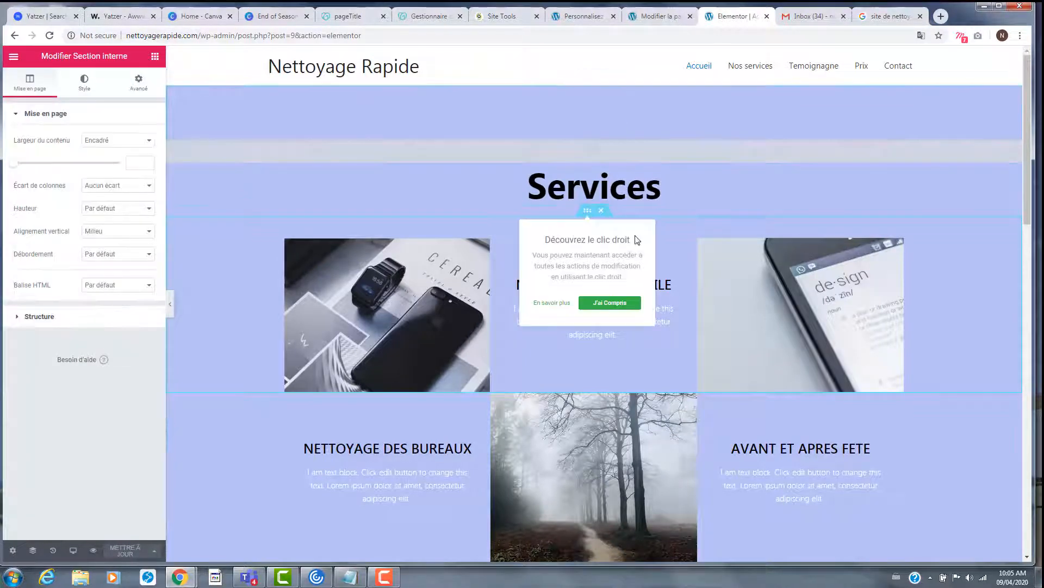
left_click(138, 83)
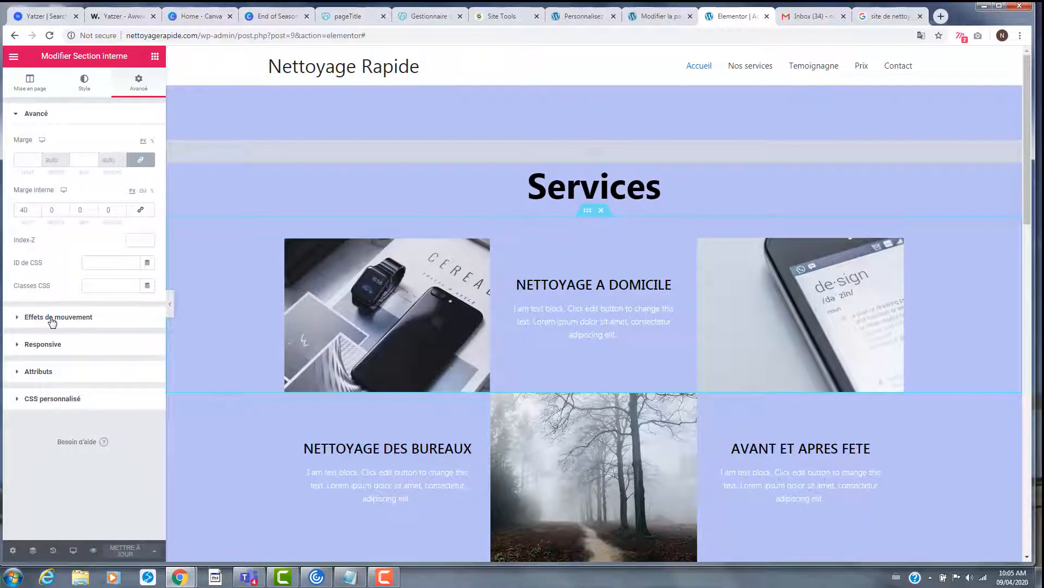
left_click(53, 317)
left_click(100, 195)
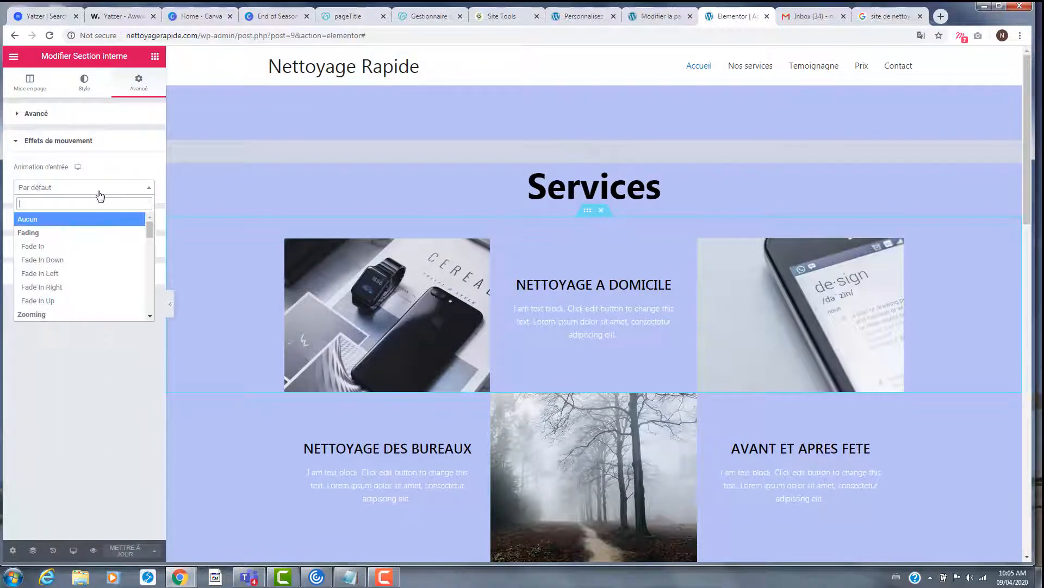
left_click(62, 250)
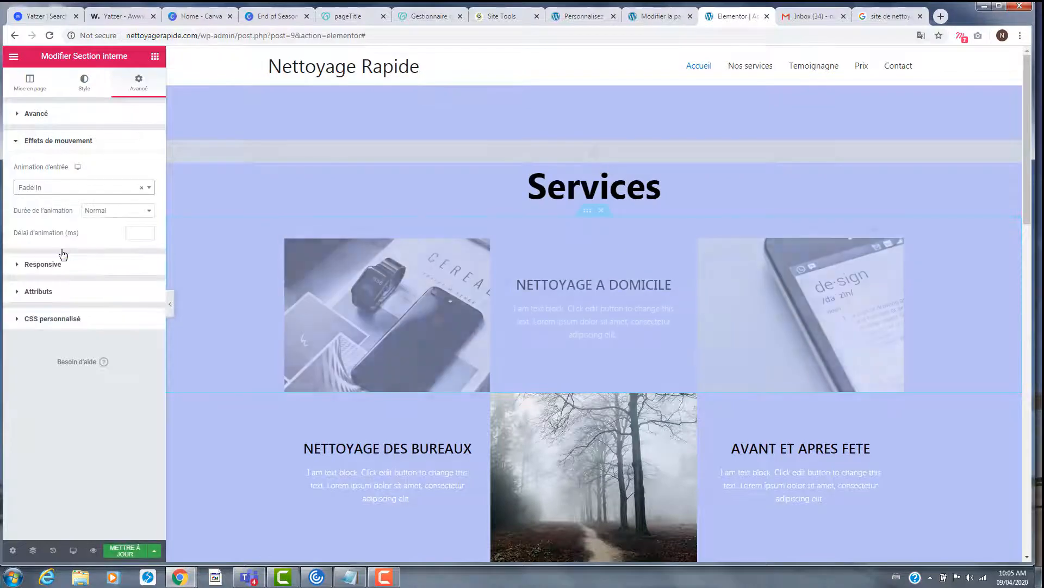
left_click(93, 188)
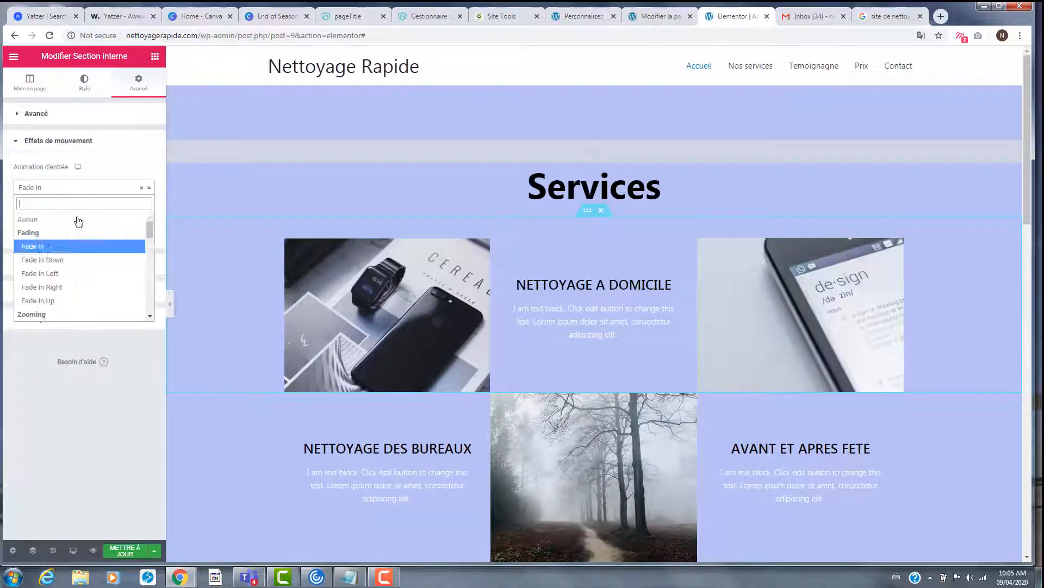
left_click(70, 261)
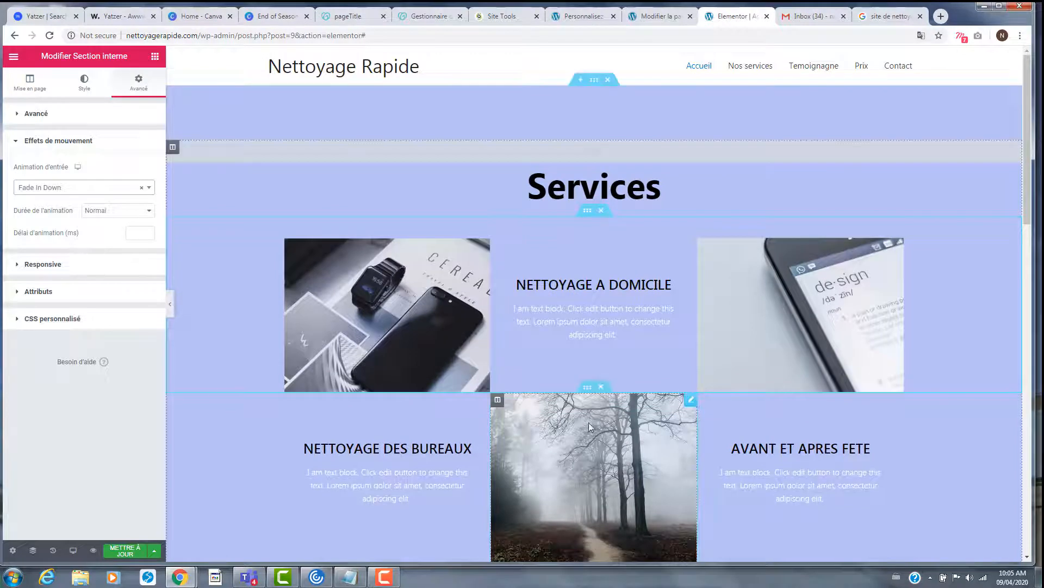
scroll(595, 267, "down", 1)
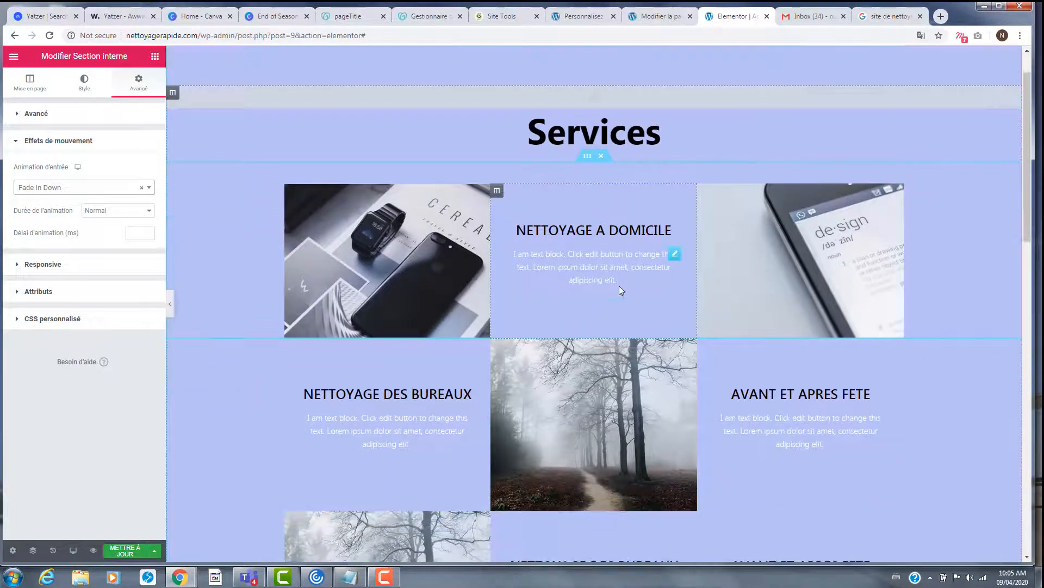
- Give the second Services row a Fade In Left entrance animation
left_click(587, 332)
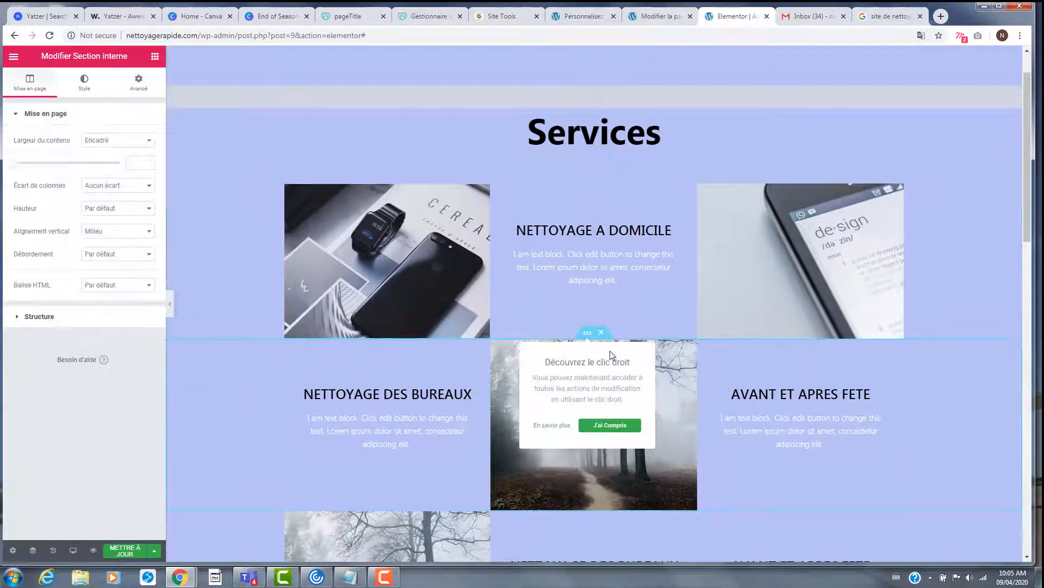
left_click(127, 91)
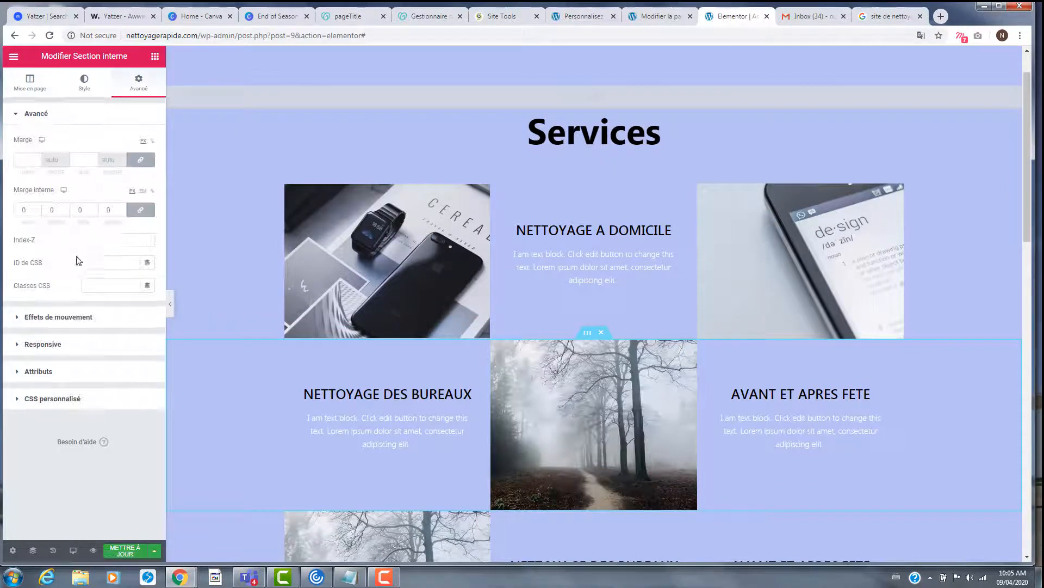
left_click(65, 320)
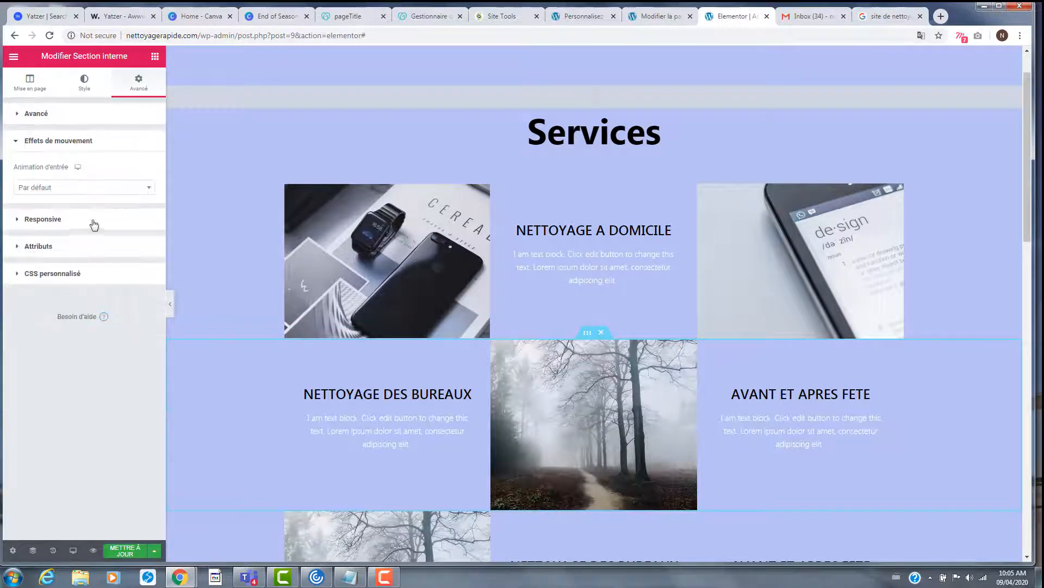
left_click(94, 225)
left_click(85, 150)
left_click(70, 187)
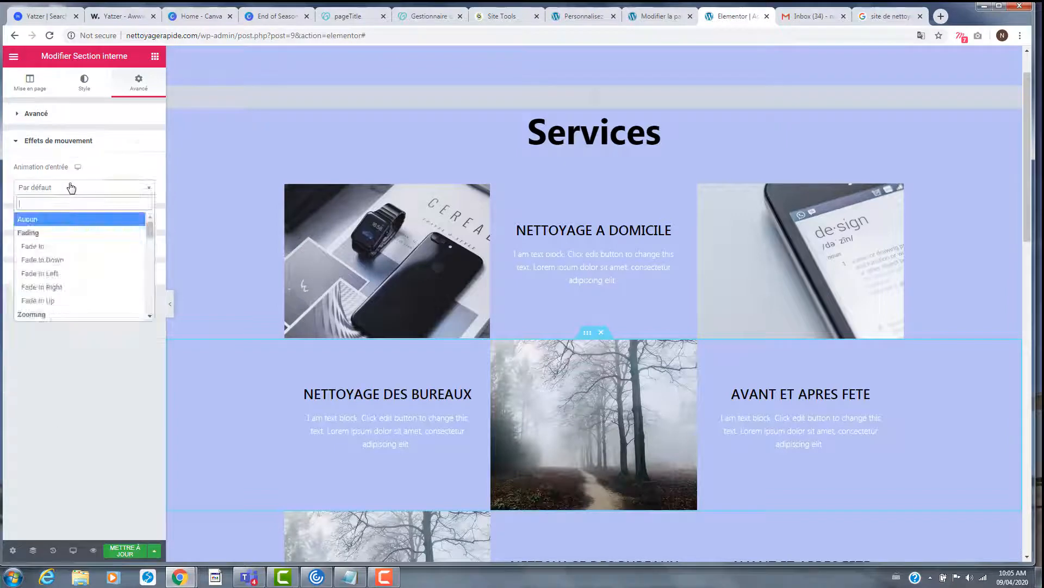
left_click(80, 273)
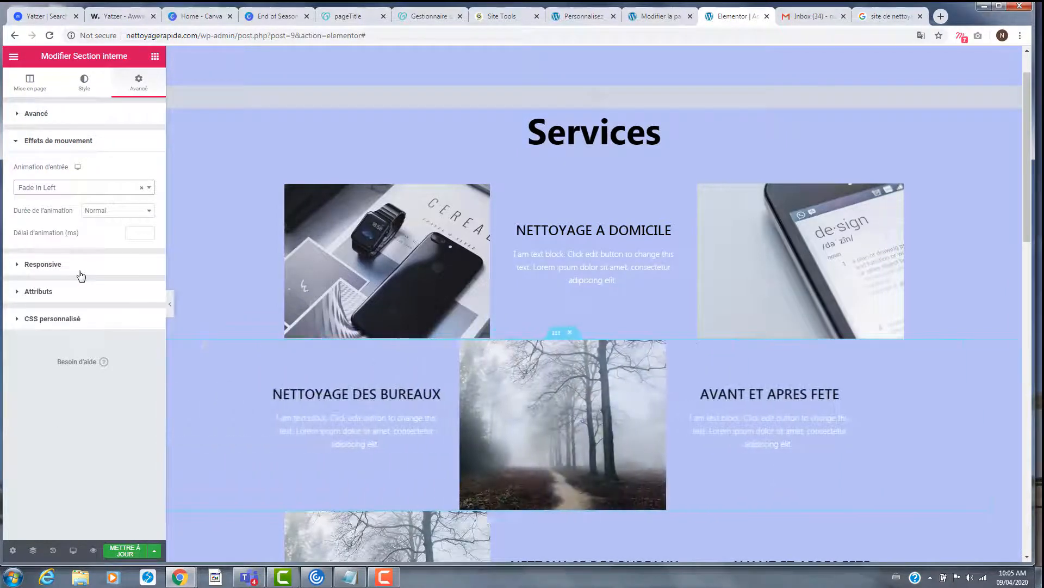
scroll(614, 256, "down", 4)
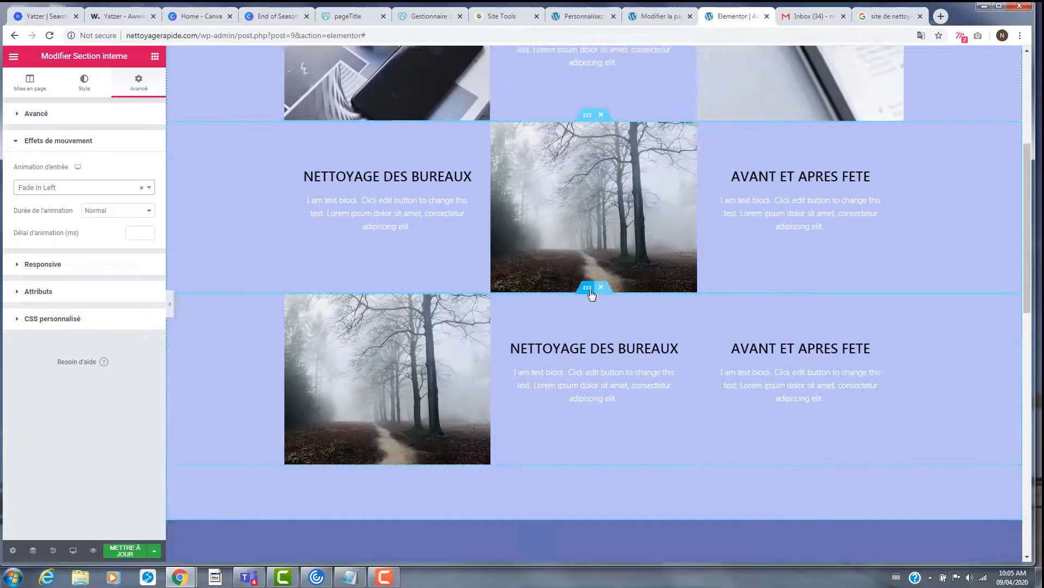
- Give the third Services row a Fade In Up entrance animation
left_click(590, 292)
left_click(132, 95)
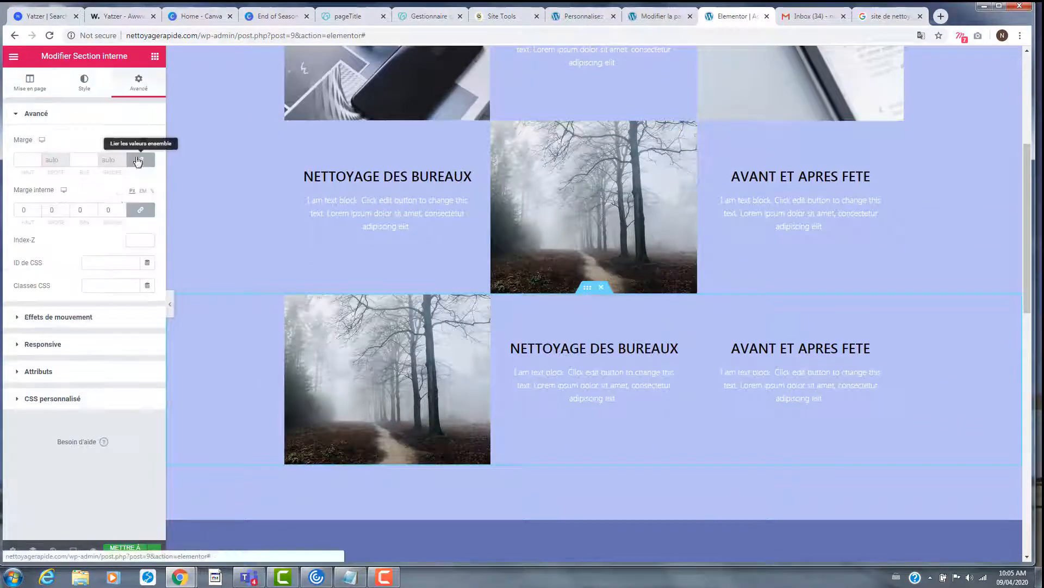
left_click(97, 306)
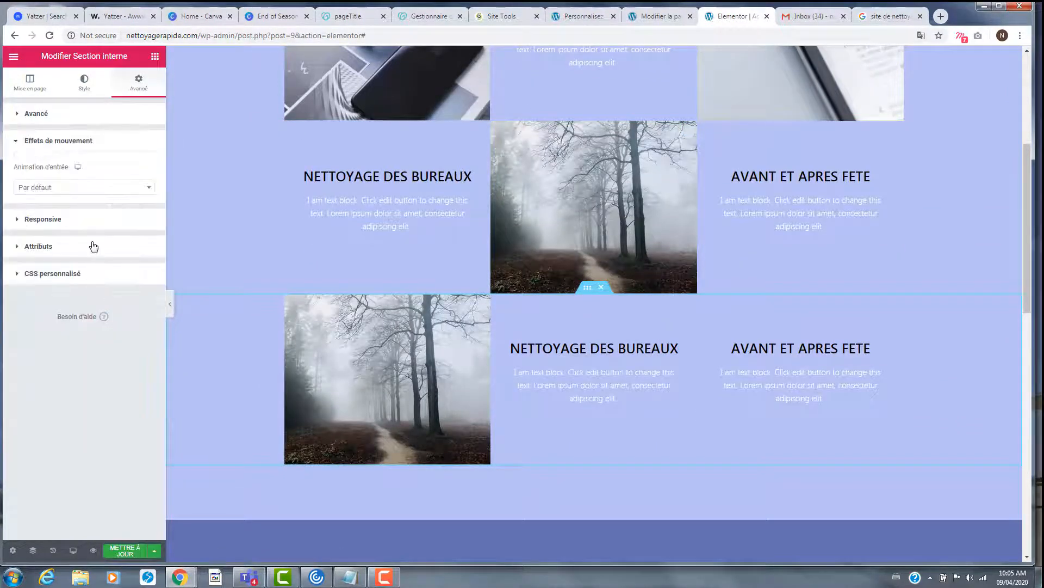
left_click(90, 192)
left_click(83, 301)
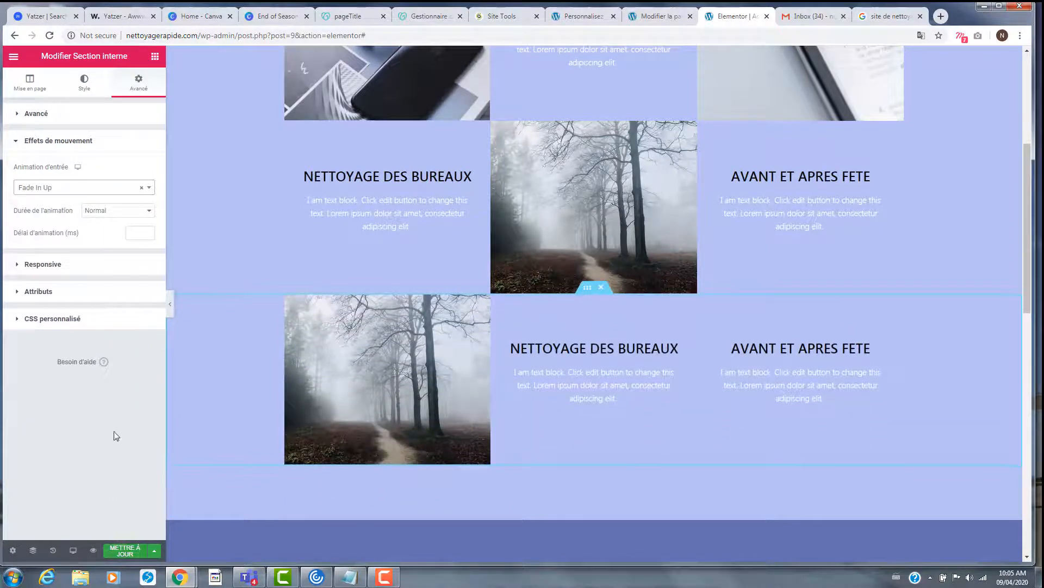
scroll(485, 371, "down", 7)
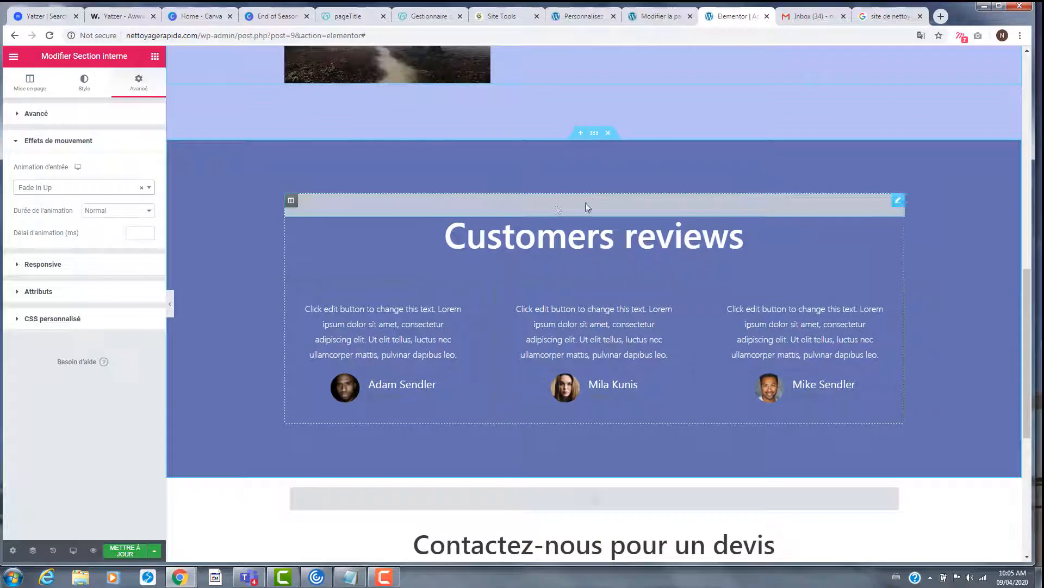
- Try a Zoom In animation on the reviews menu anchor, then clear it again
left_click(590, 202)
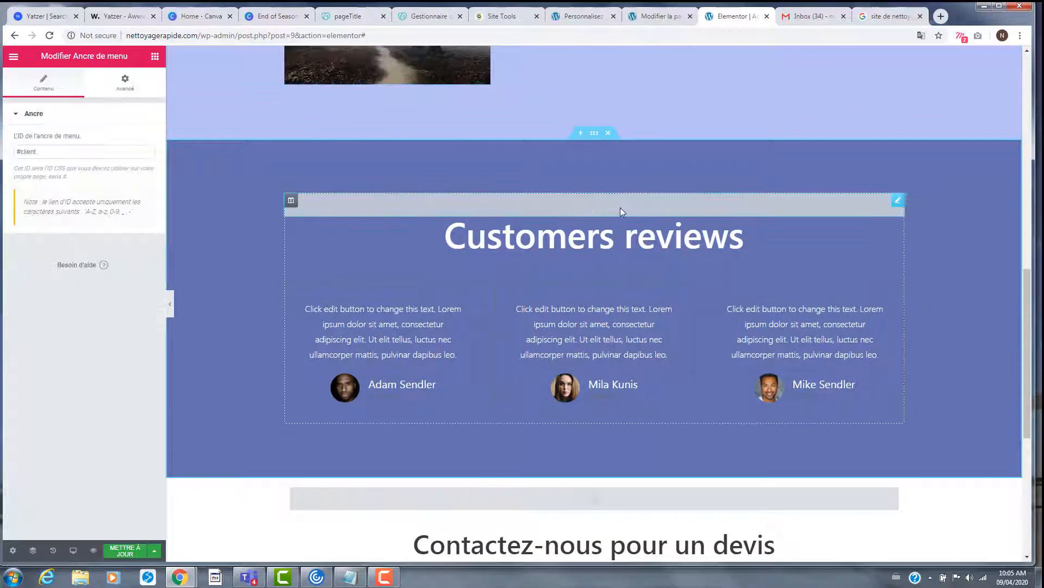
left_click(120, 96)
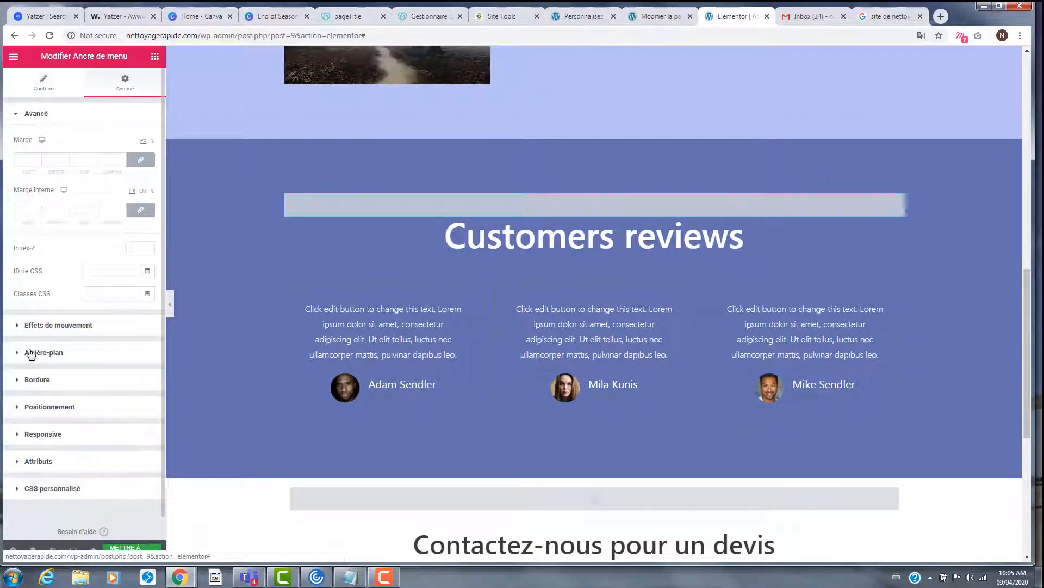
left_click(53, 331)
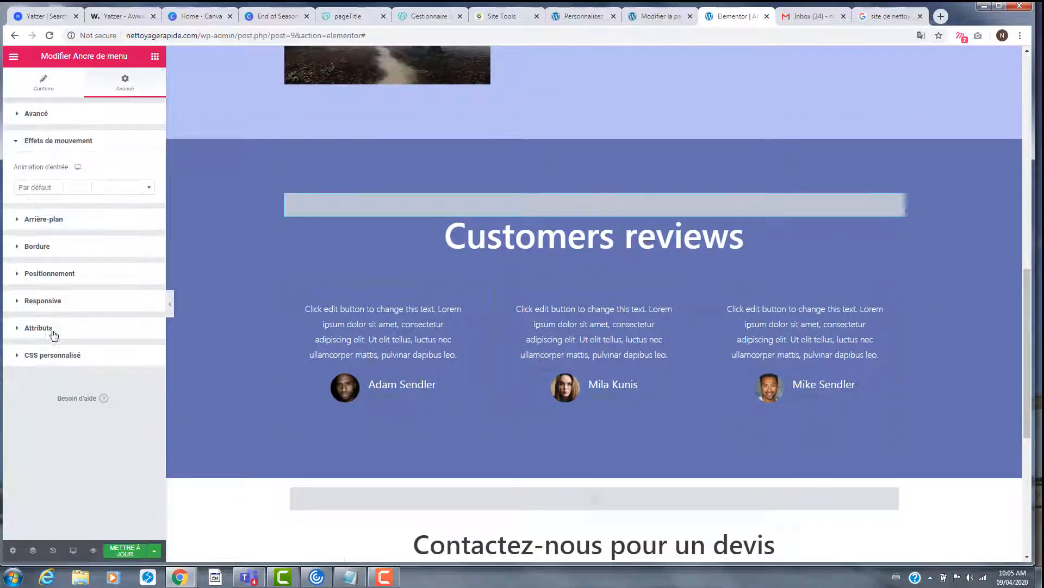
left_click(102, 193)
scroll(82, 280, "down", 4)
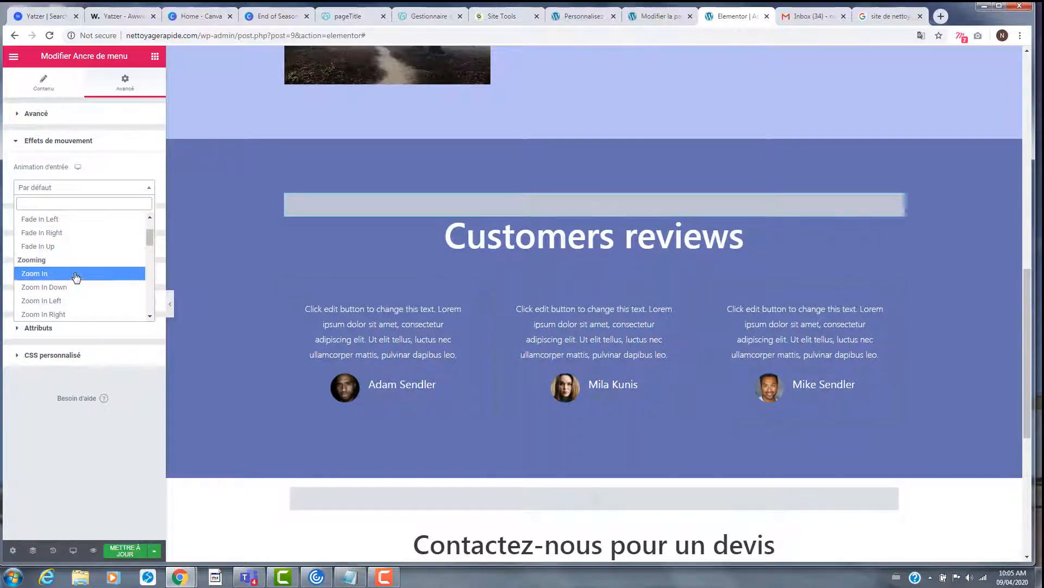
left_click(76, 274)
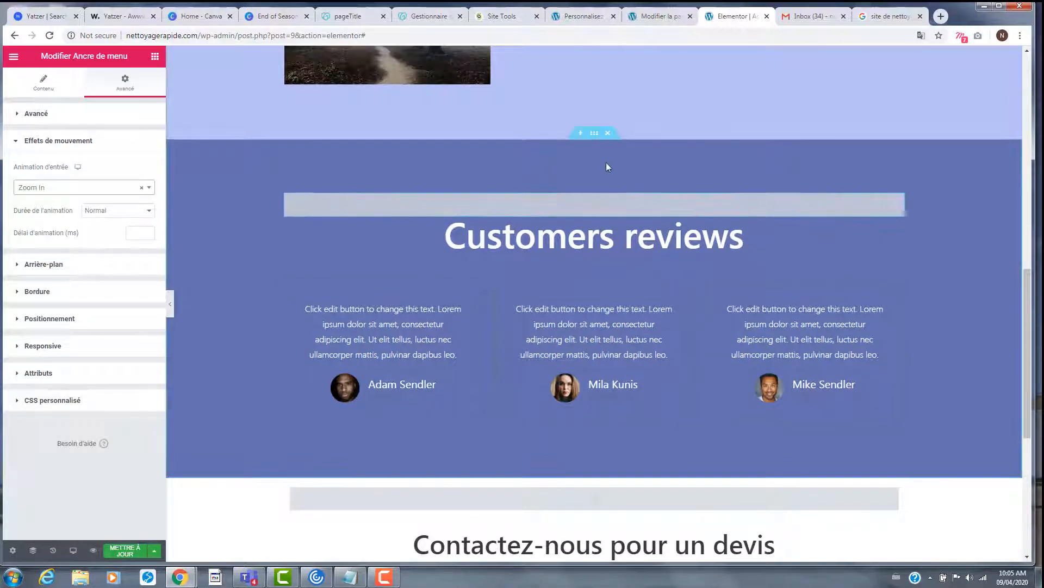
left_click(124, 190)
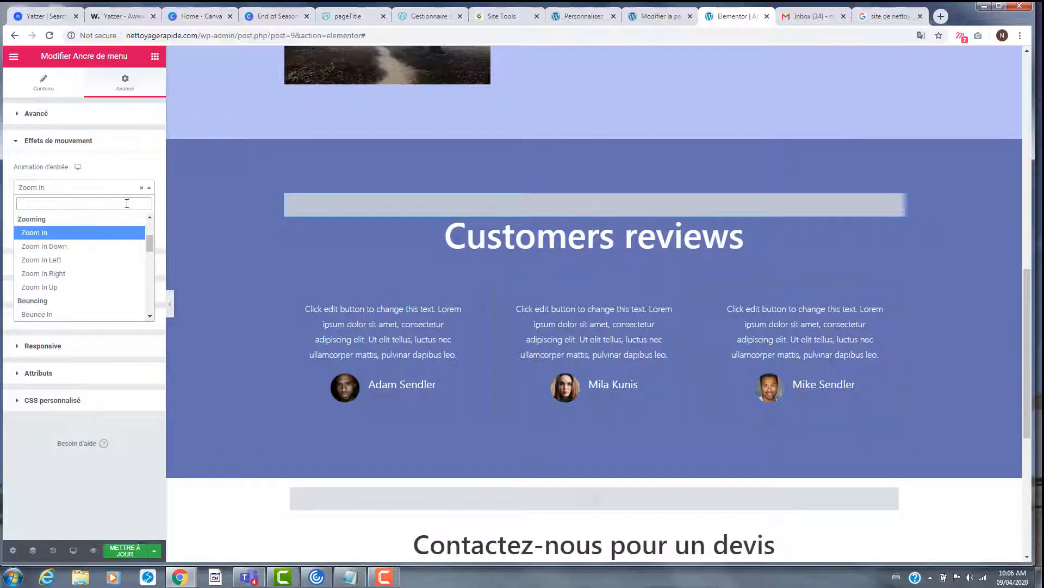
left_click(146, 188)
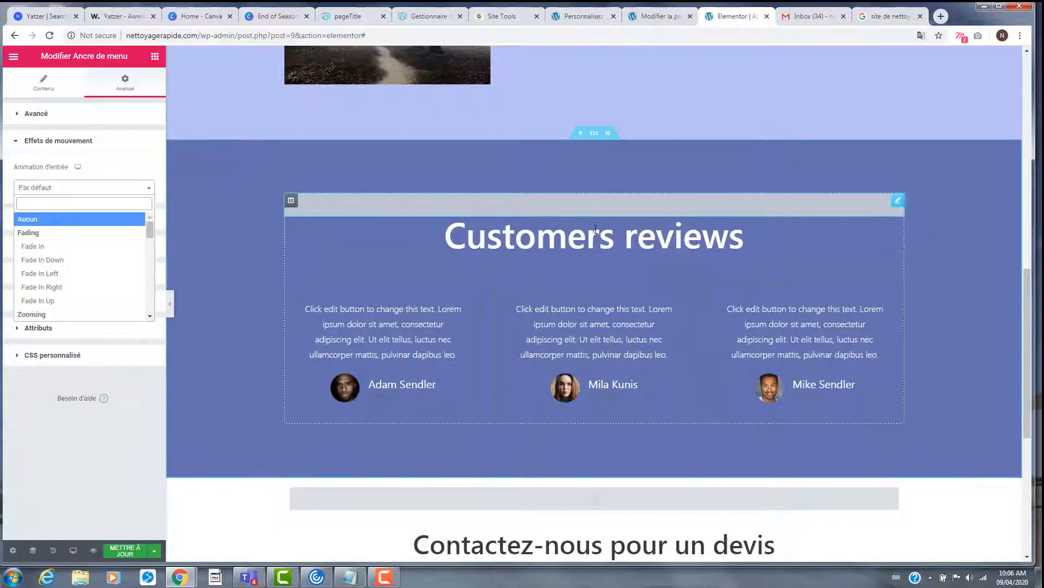
- Set the reviews inner section's entrance animation to Zoom In Down and save with Mettre à jour
left_click(578, 266)
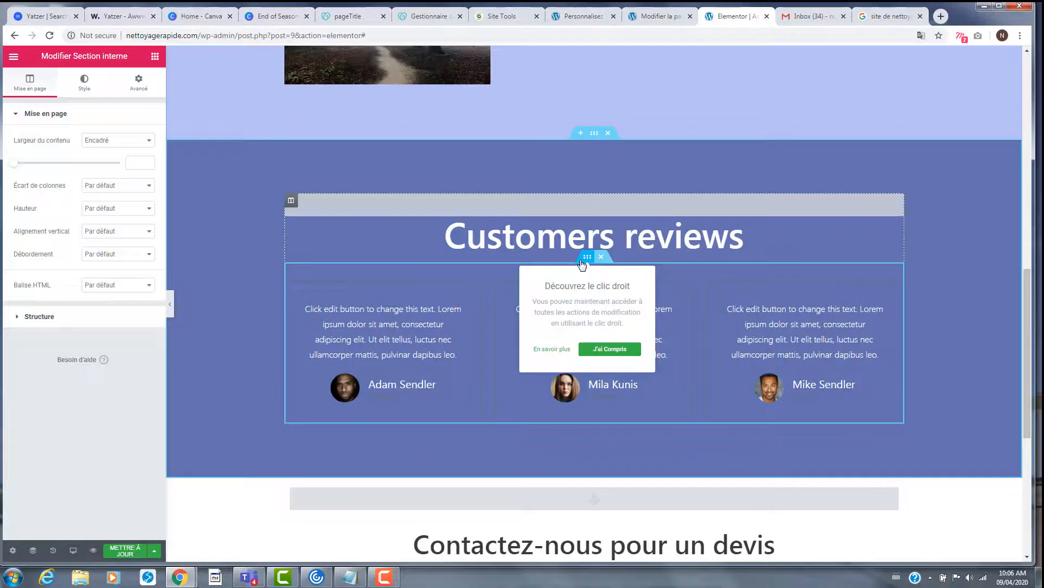
left_click(140, 92)
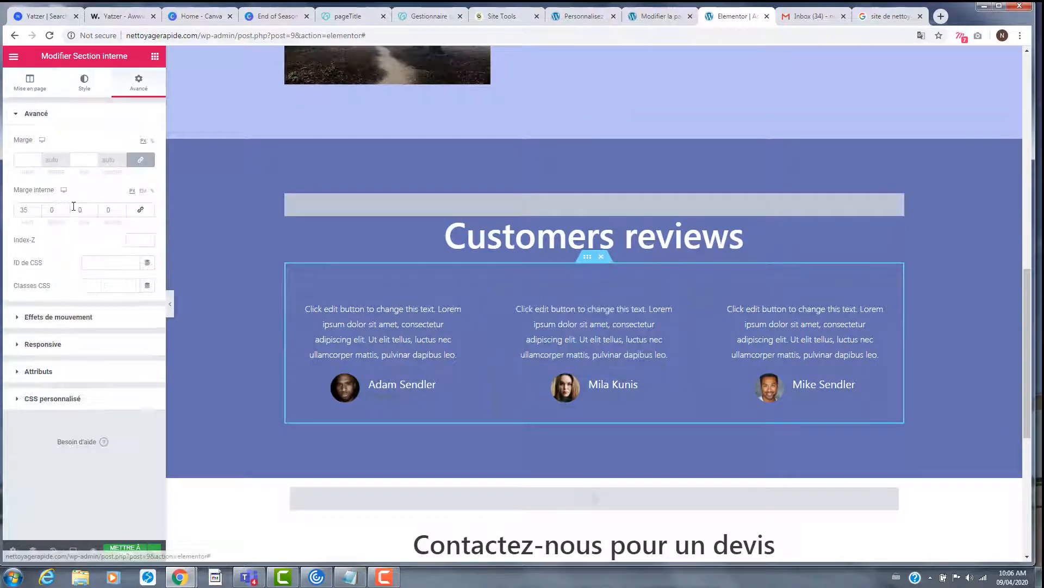
left_click(48, 326)
left_click(98, 191)
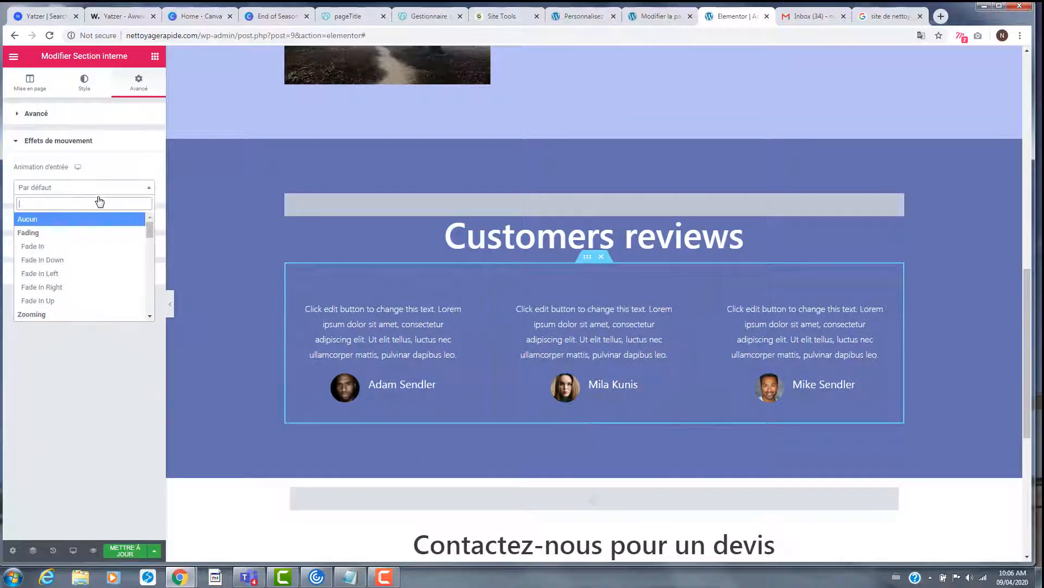
scroll(89, 297, "down", 2)
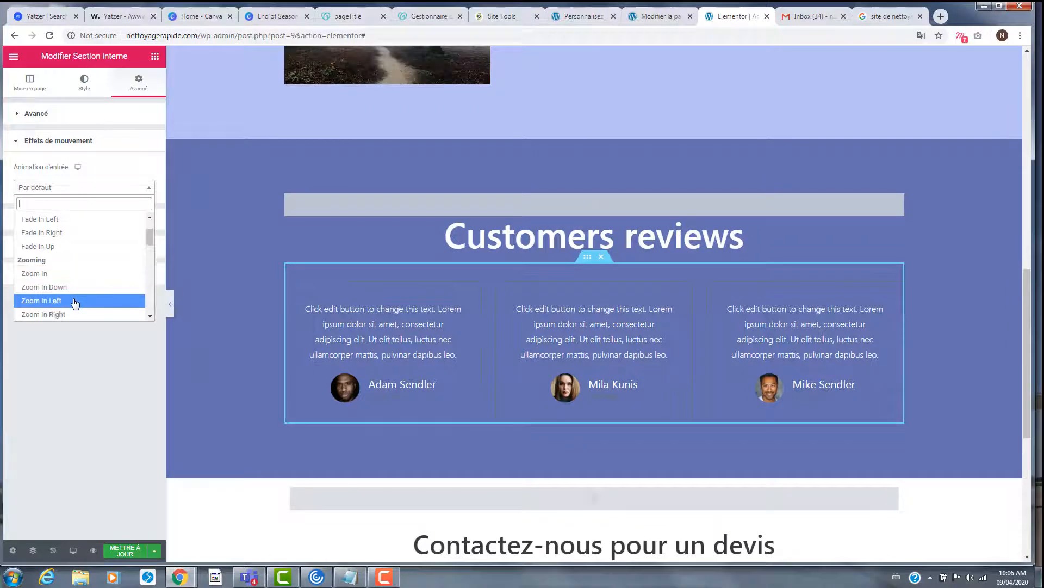
left_click(73, 288)
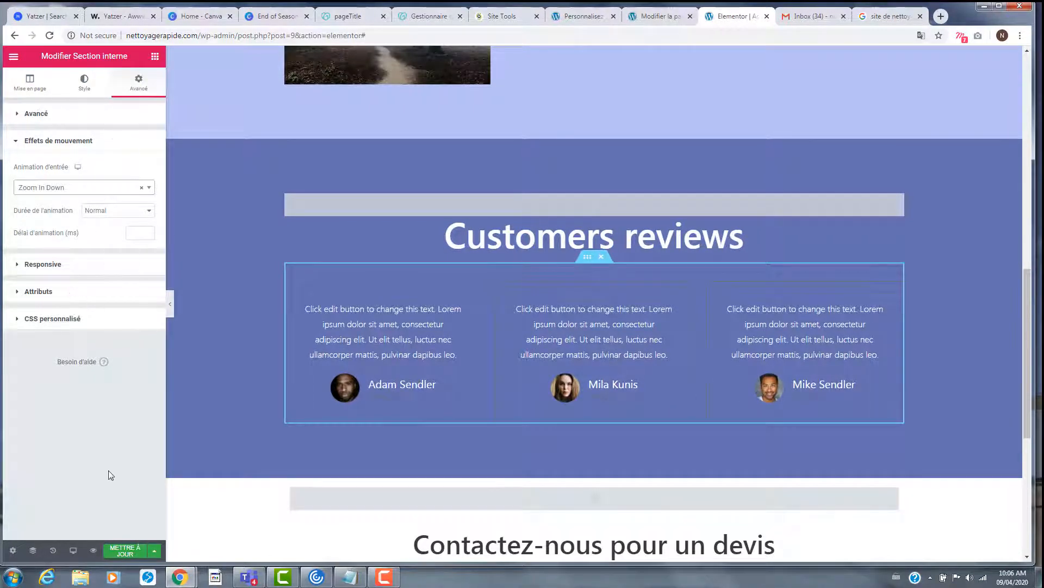
left_click(115, 550)
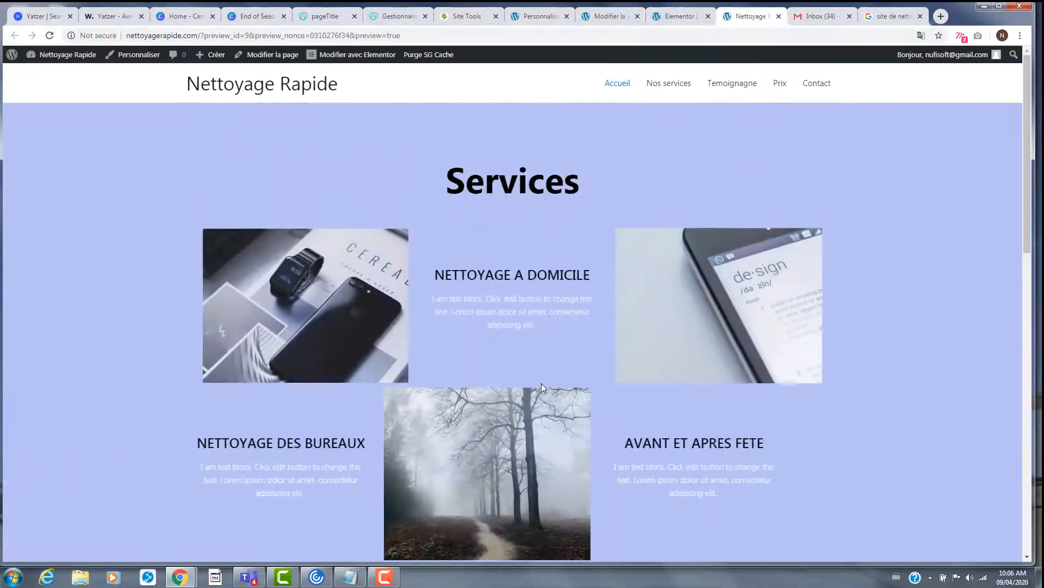
- Scroll the saved homepage preview down to the footer and back to the top
scroll(542, 387, "down", 9)
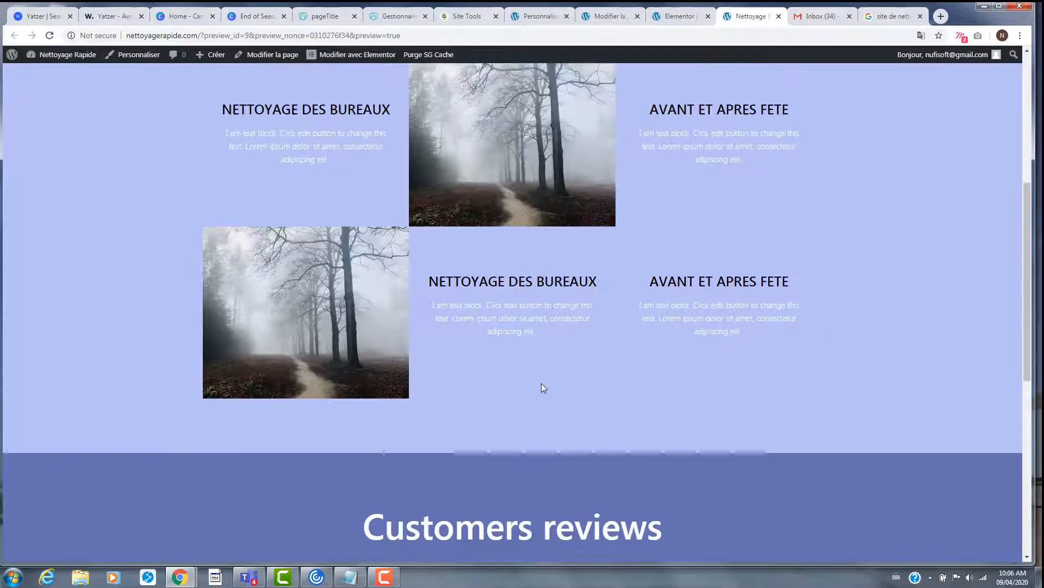
scroll(540, 383, "down", 5)
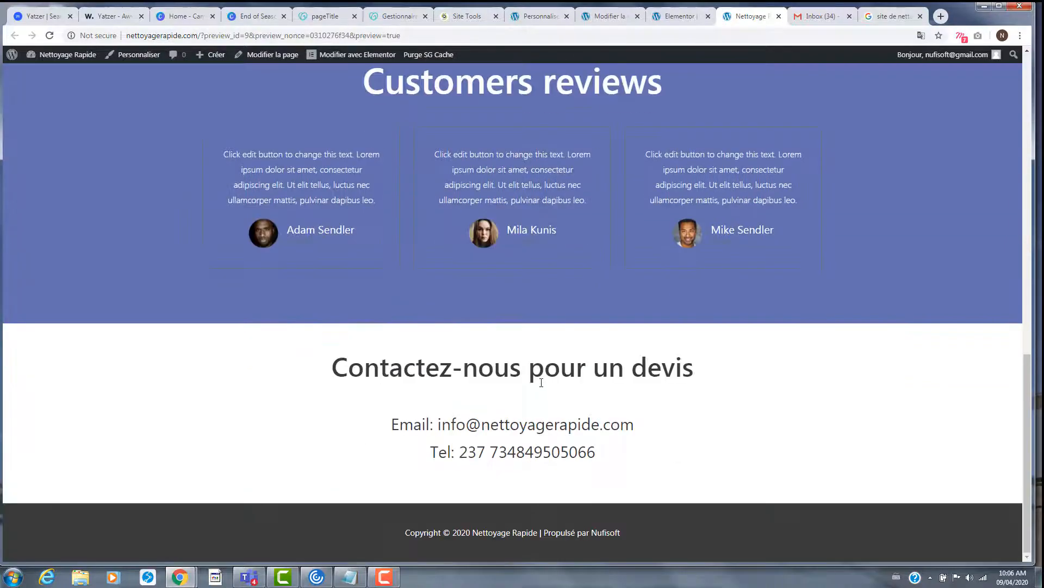
scroll(541, 381, "up", 2)
scroll(541, 382, "up", 12)
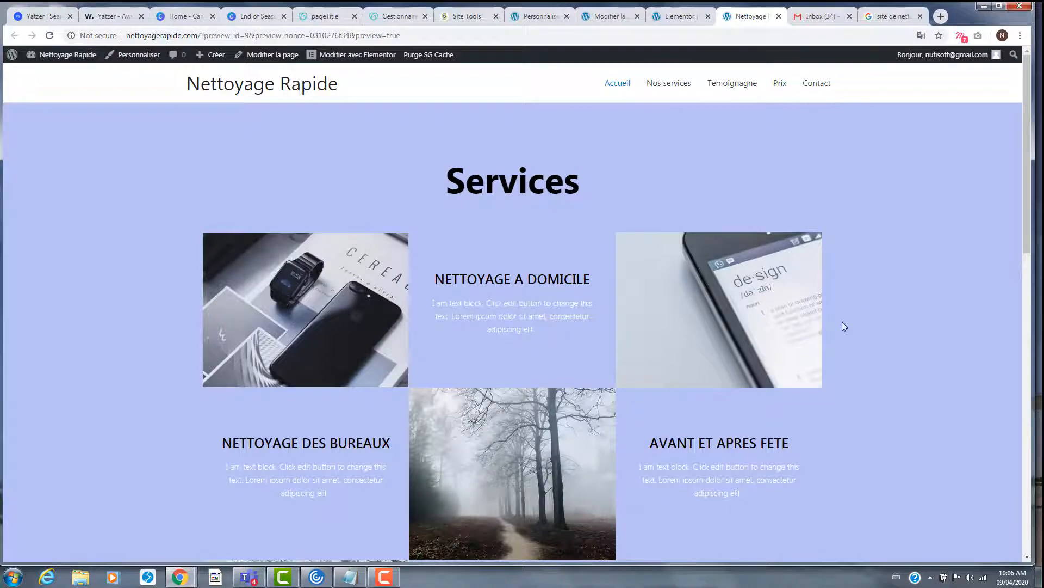
scroll(519, 511, "down", 10)
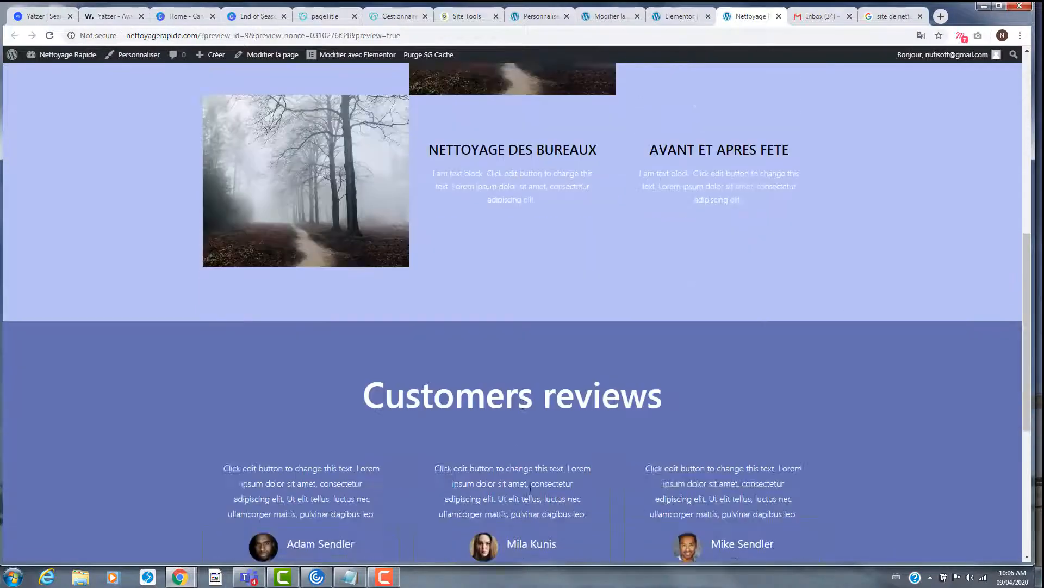
scroll(529, 485, "down", 3)
scroll(530, 484, "up", 15)
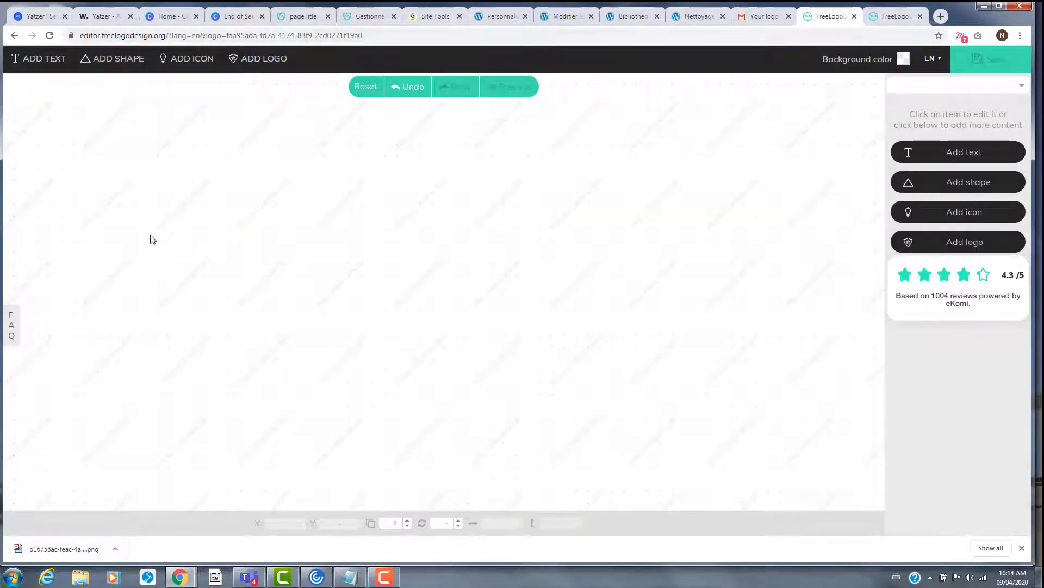
- Browse FreeLogoDesign's ready-made logo ideas by category, then close the gallery without adding one
double_click(134, 38)
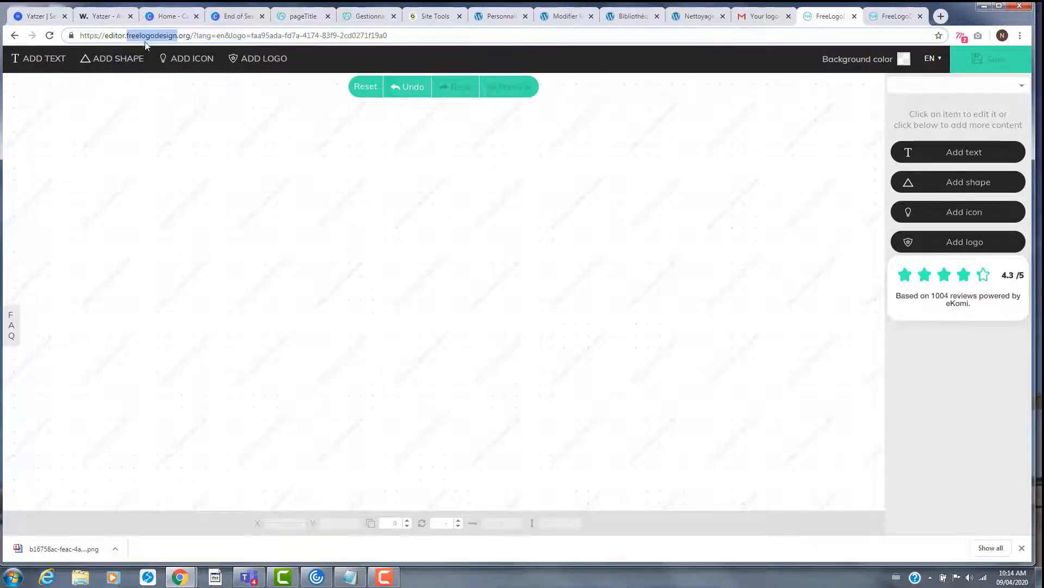
left_click(394, 220)
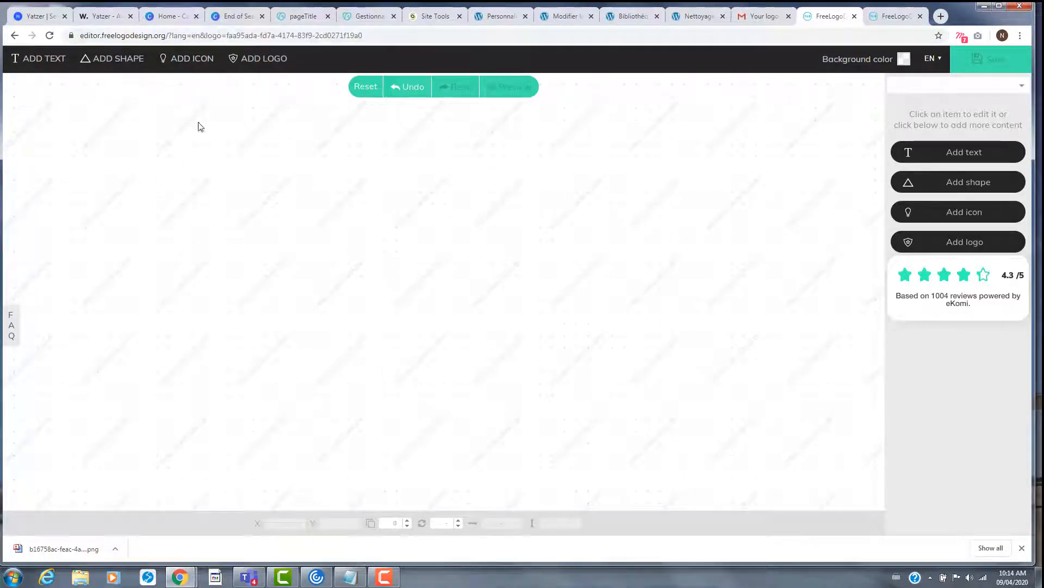
left_click(260, 58)
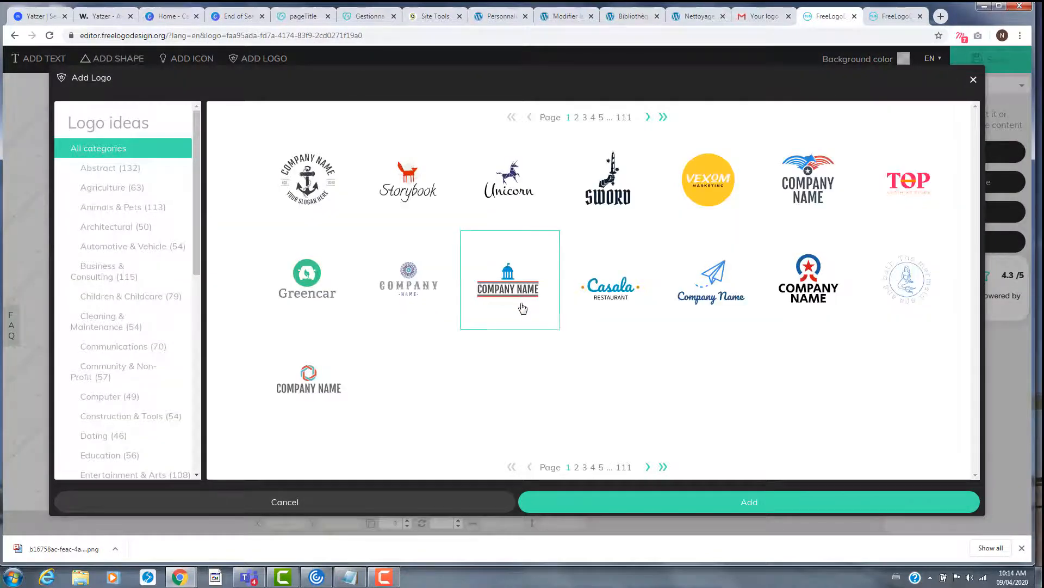
left_click(128, 190)
scroll(145, 329, "down", 2)
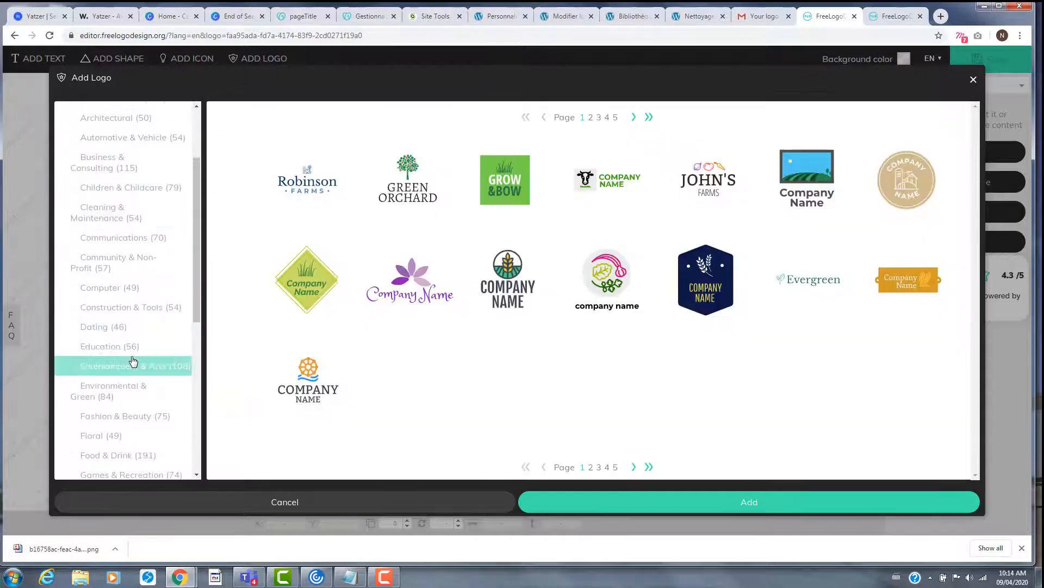
left_click(974, 80)
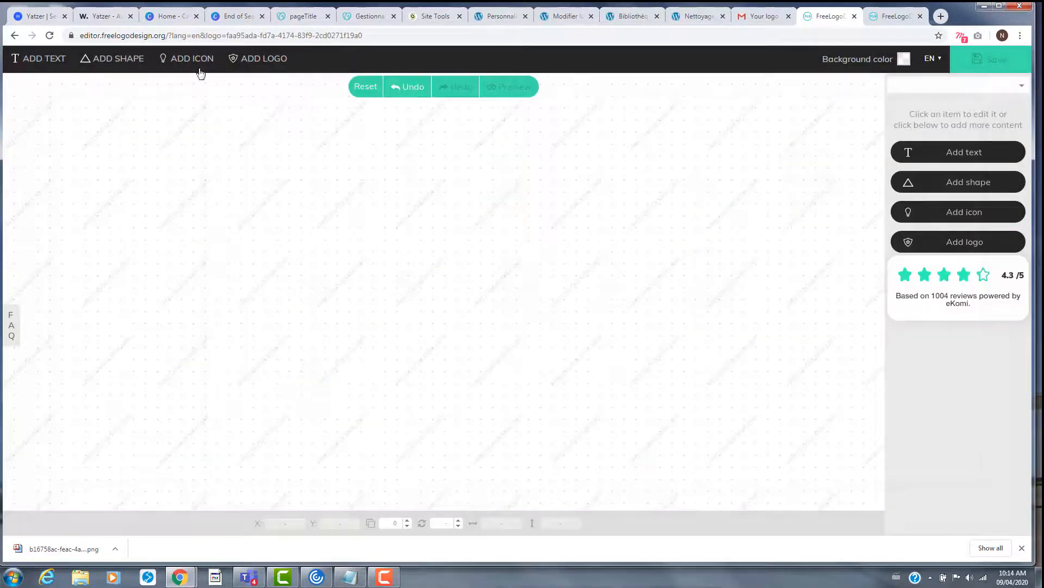
- Search icons for 'cle', add the mop-and-bucket icon, then move it up and enlarge it slightly
left_click(192, 58)
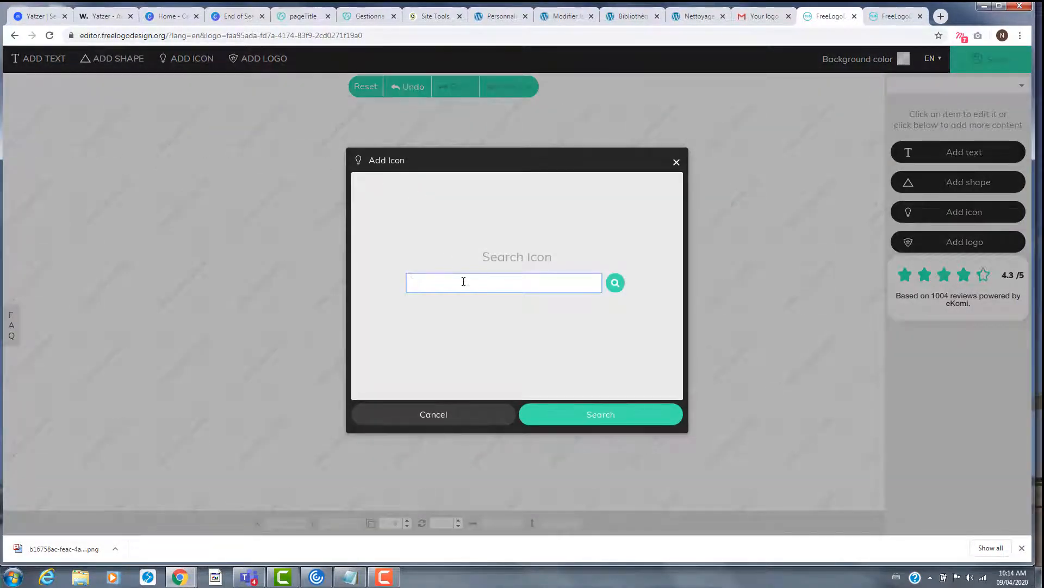
type("cleaning")
key("Return")
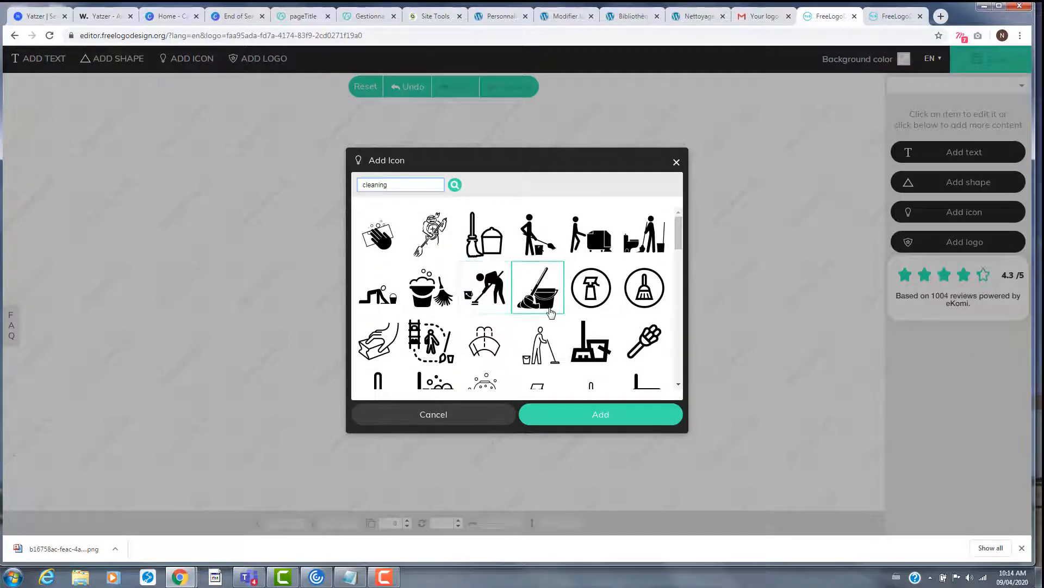
scroll(549, 321, "down", 3)
scroll(552, 325, "down", 6)
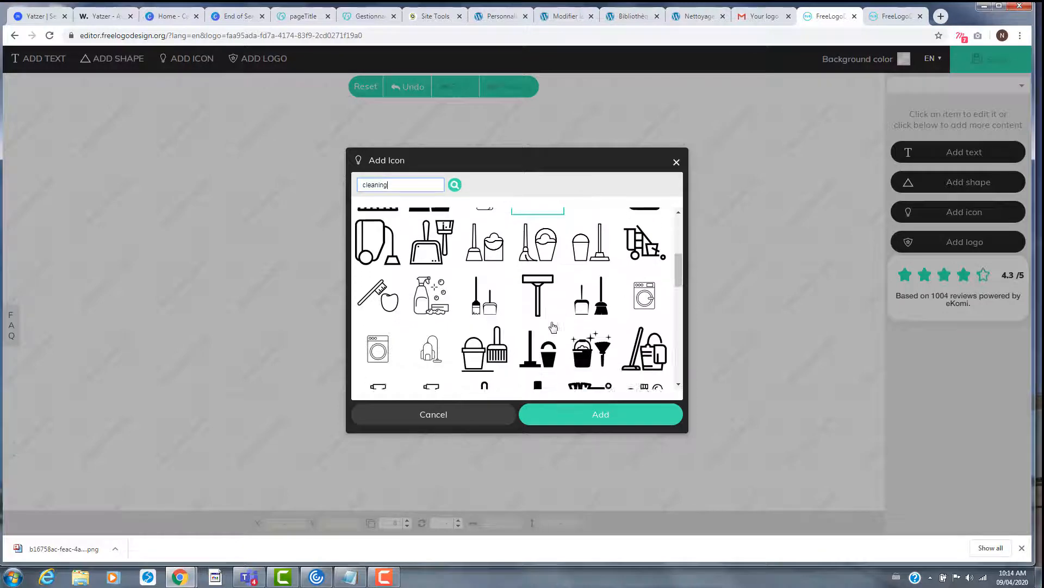
scroll(552, 326, "up", 10)
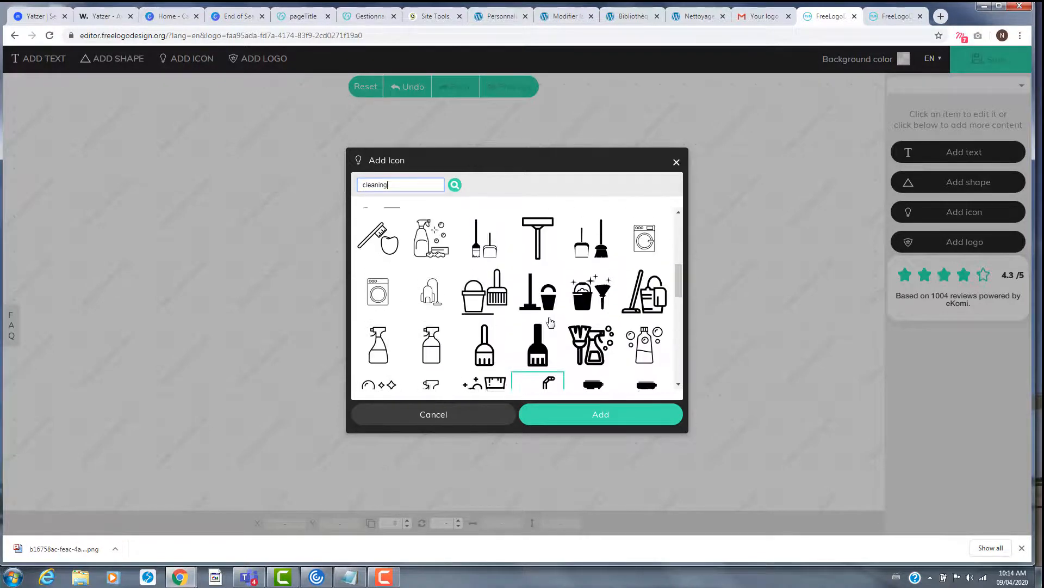
left_click(541, 293)
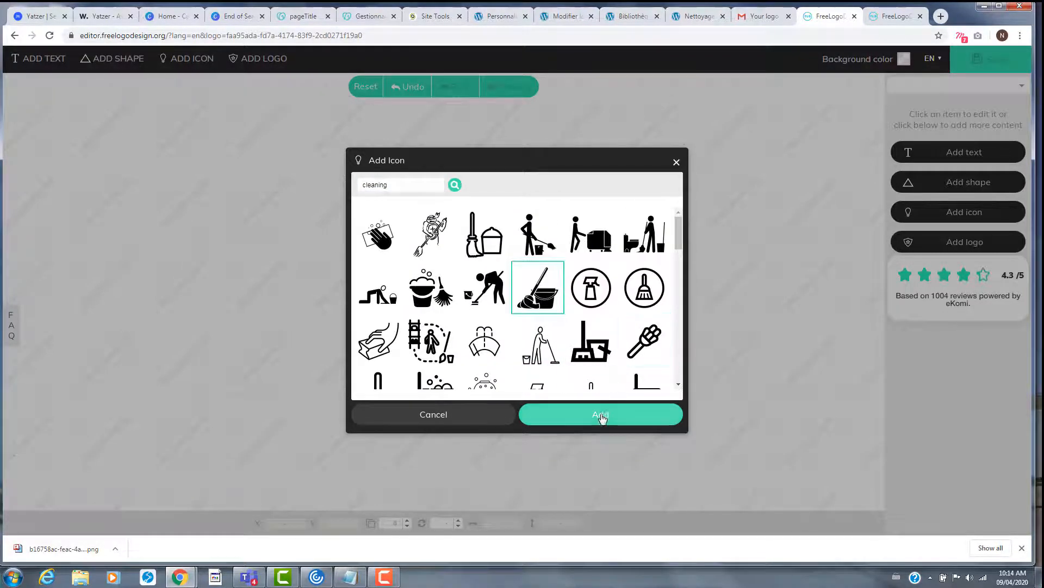
left_click(601, 415)
left_click_drag(448, 290, 417, 247)
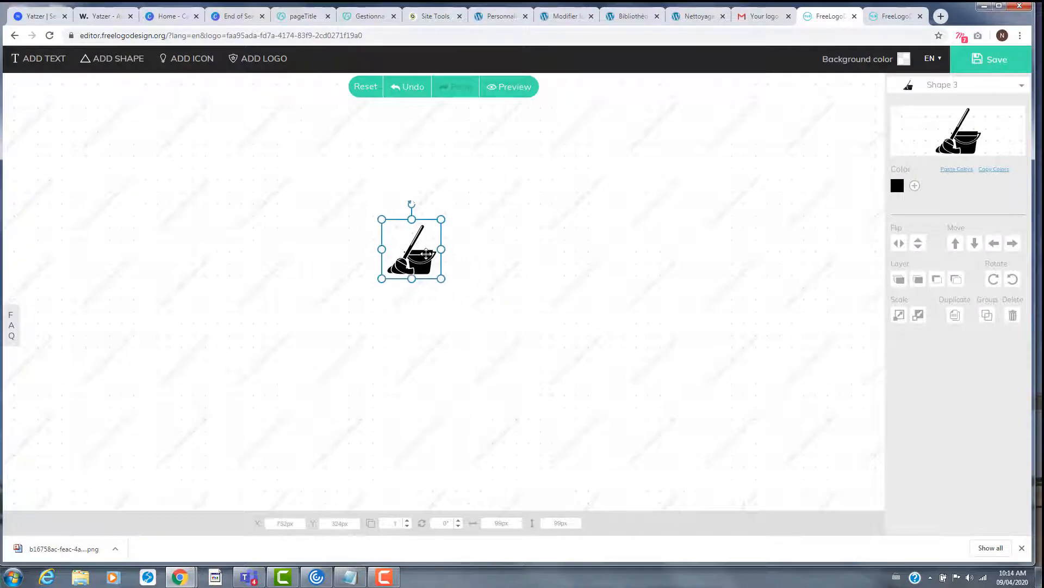
mouse_move(445, 285)
left_mouse_down()
mouse_move(462, 285)
mouse_move(440, 297)
left_mouse_up()
- Add a text element reading 'Pour un nettoyage rapide et efficace' and shrink it under the mop icon
left_click(40, 64)
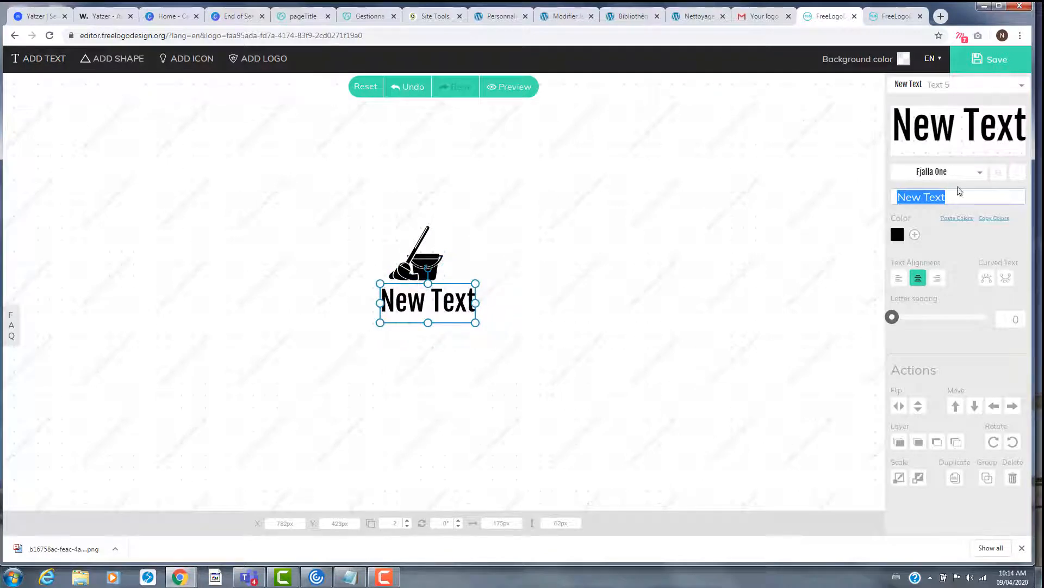
left_click(944, 135)
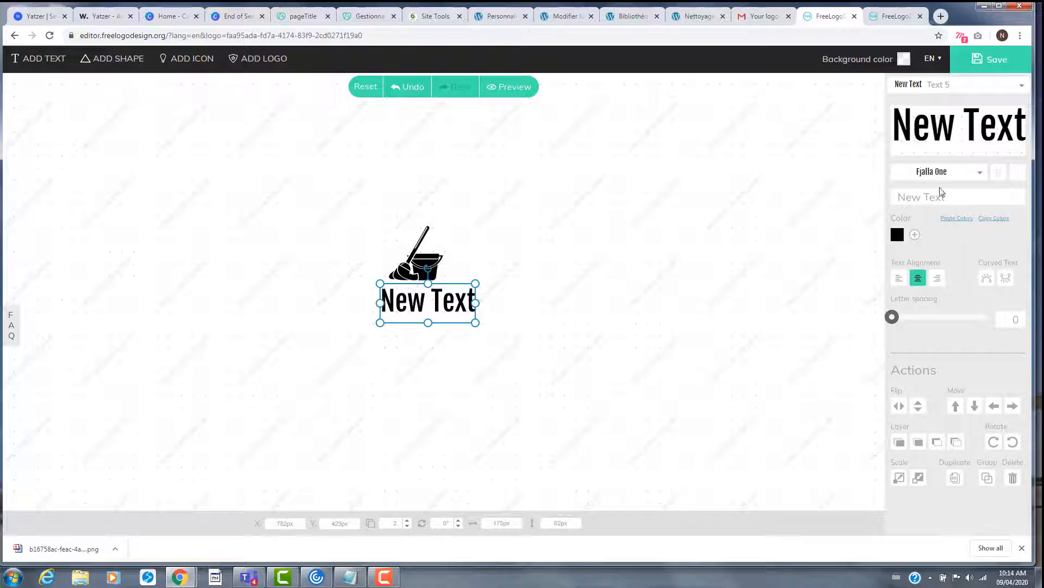
left_click(954, 197)
left_click(954, 197)
key("ctrl+a")
type("Pour")
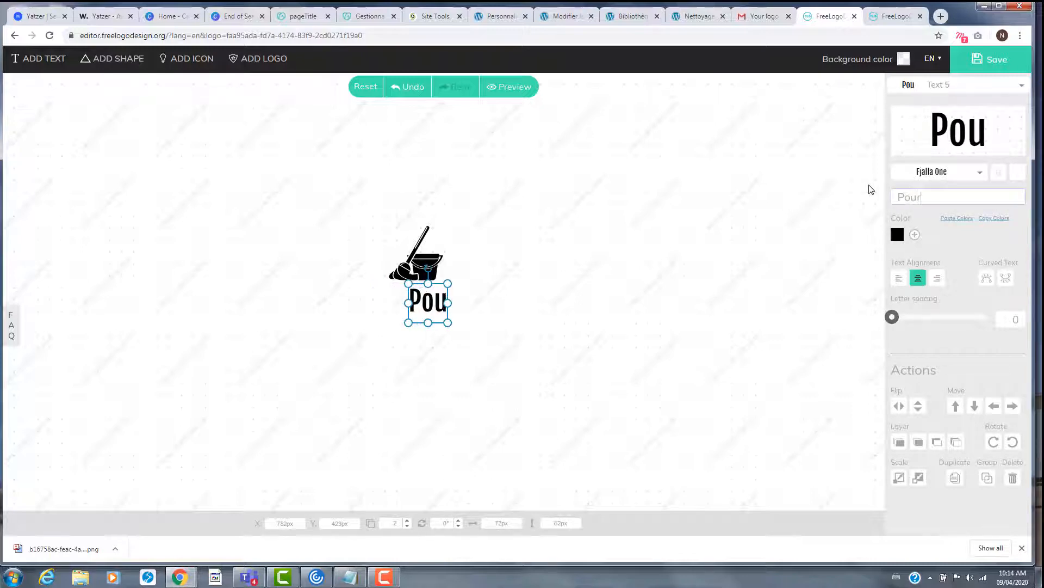
type(" un netto")
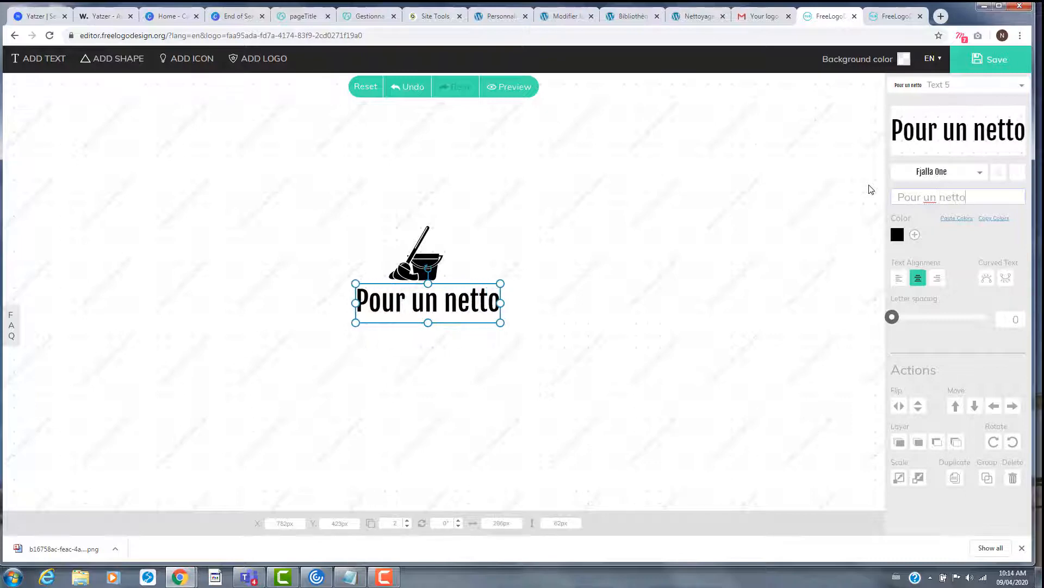
type("yage rapide")
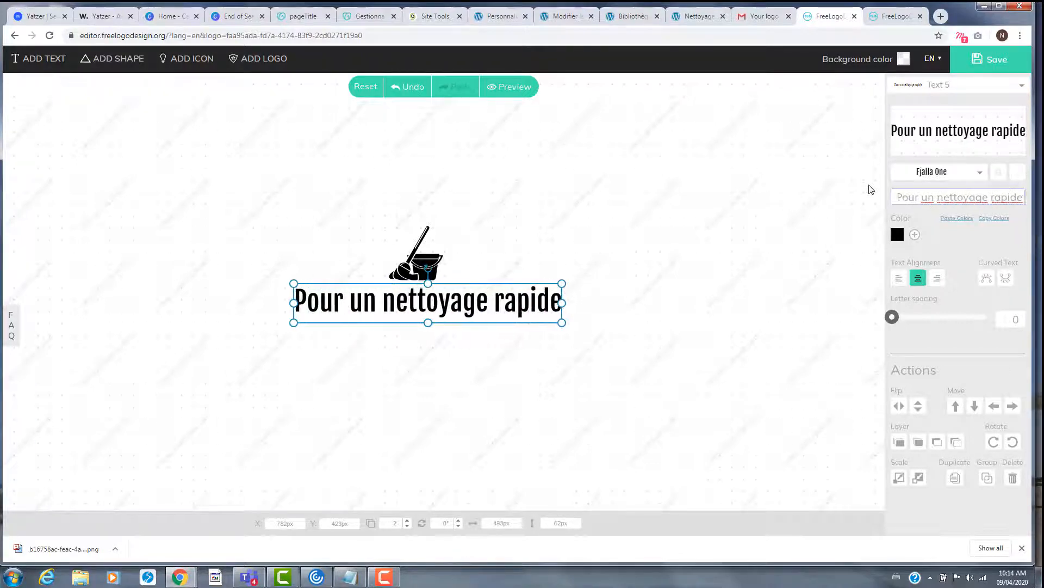
type(" et effica")
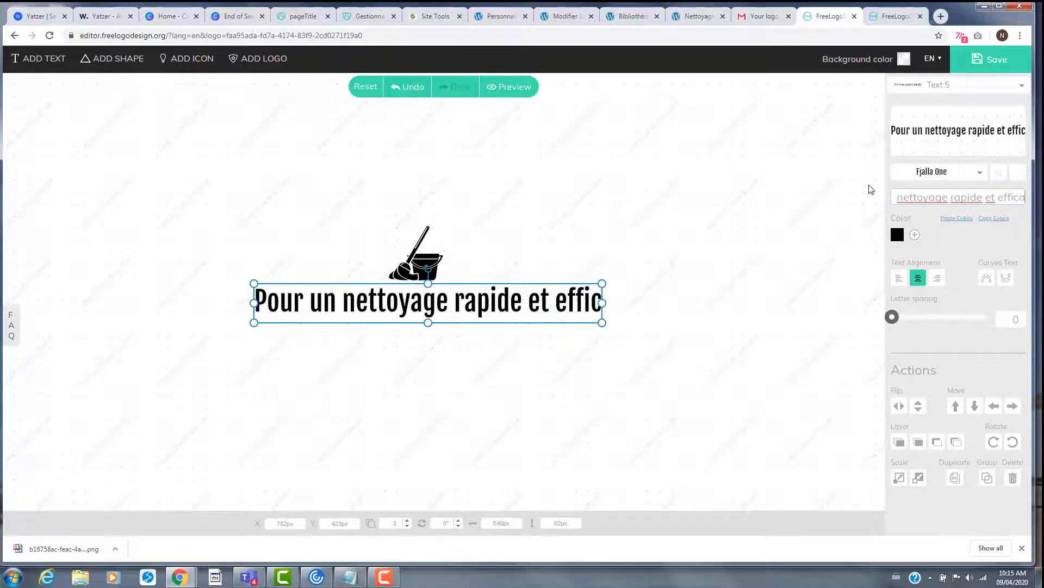
type("ce")
left_click_drag(623, 322, 451, 289)
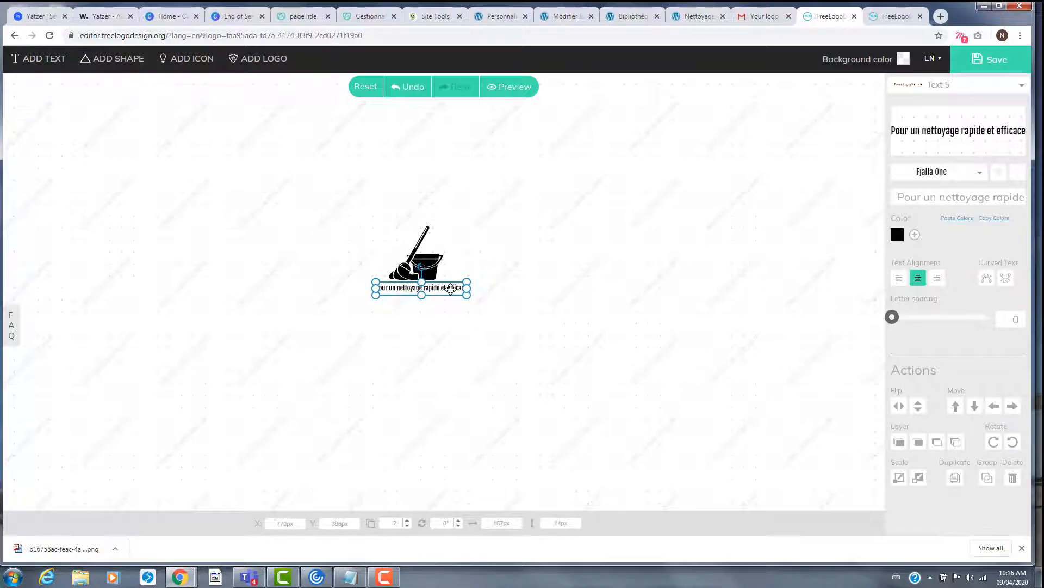
- Save the logo, dismiss the low-res download notice, and return to the Bibliothèque de médias
left_click(503, 302)
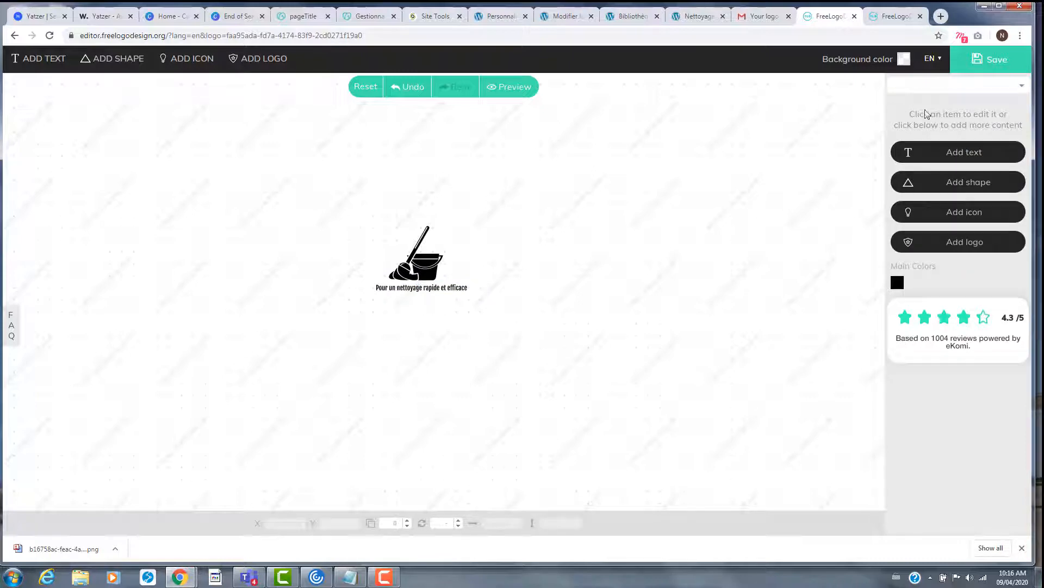
left_click(982, 61)
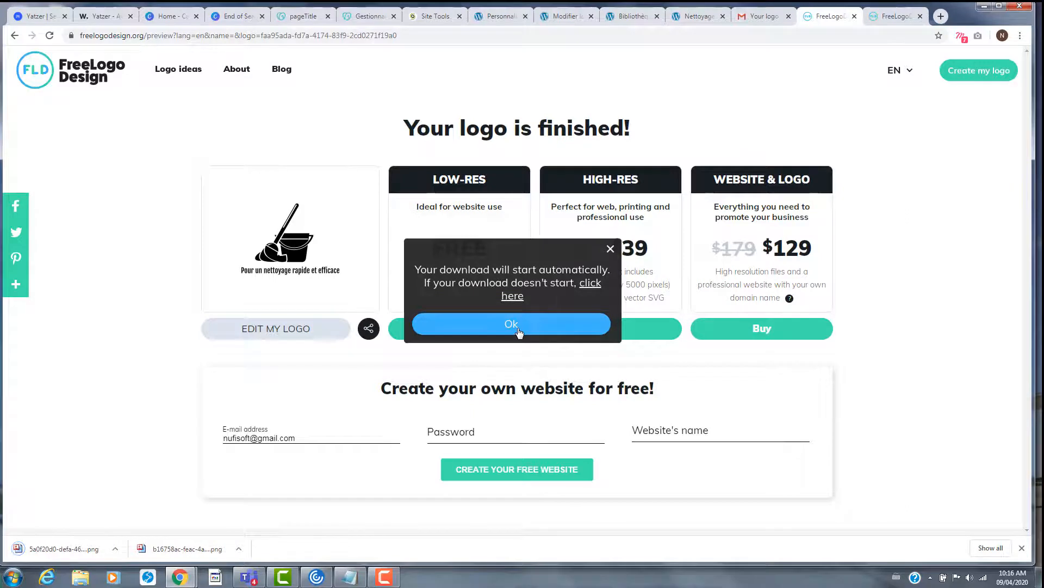
left_click(514, 327)
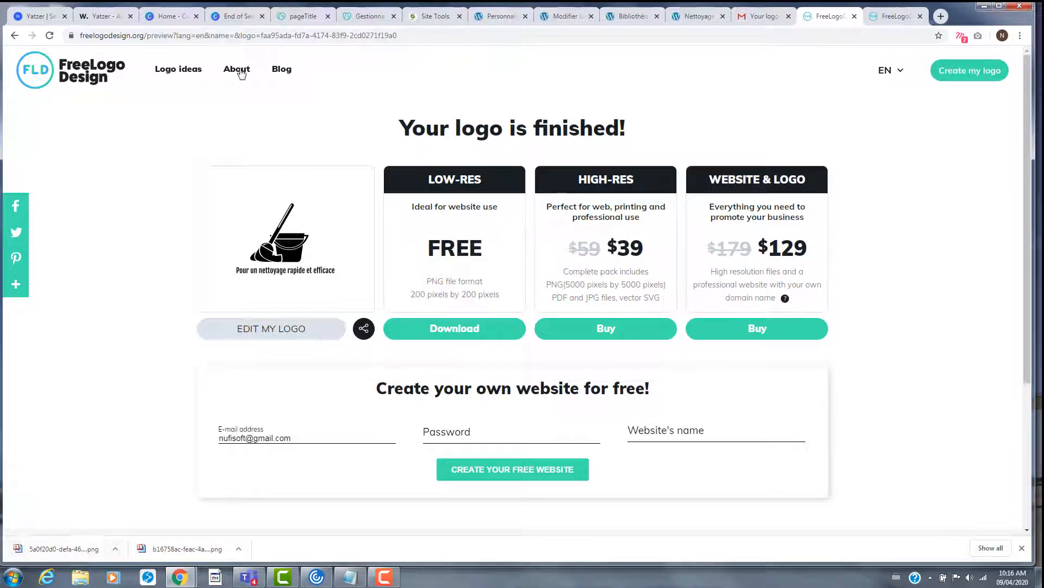
left_click(631, 16)
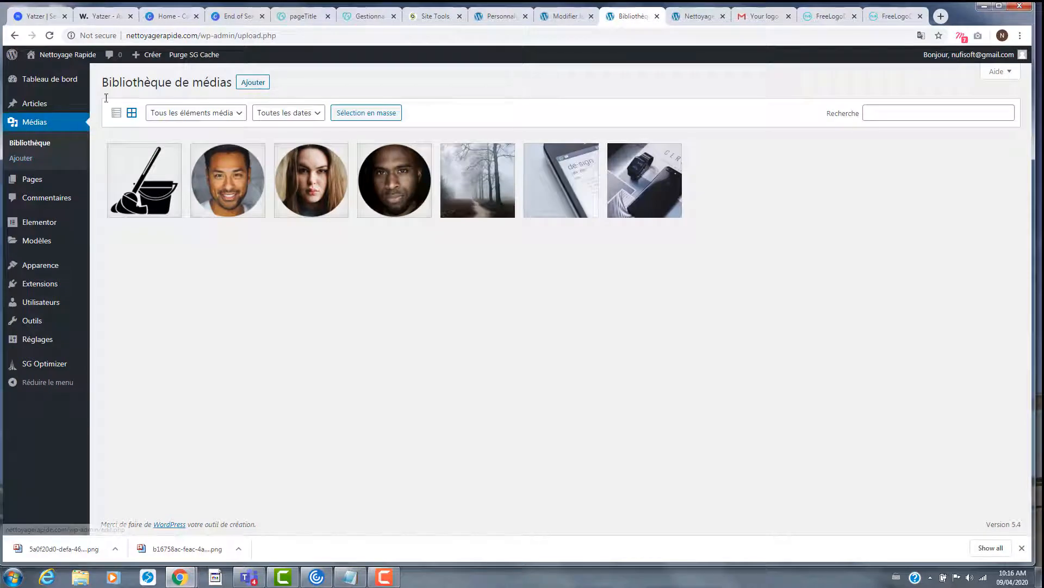
- Upload the captioned mop logo PNG from Downloads into the media library, then go to Apparence > Thèmes
left_click(251, 83)
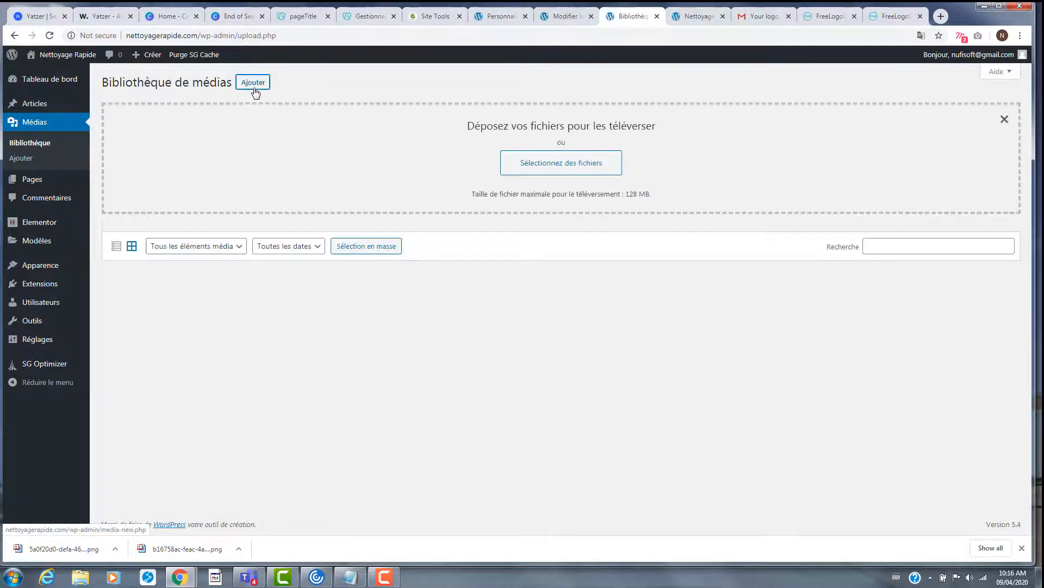
left_click(539, 166)
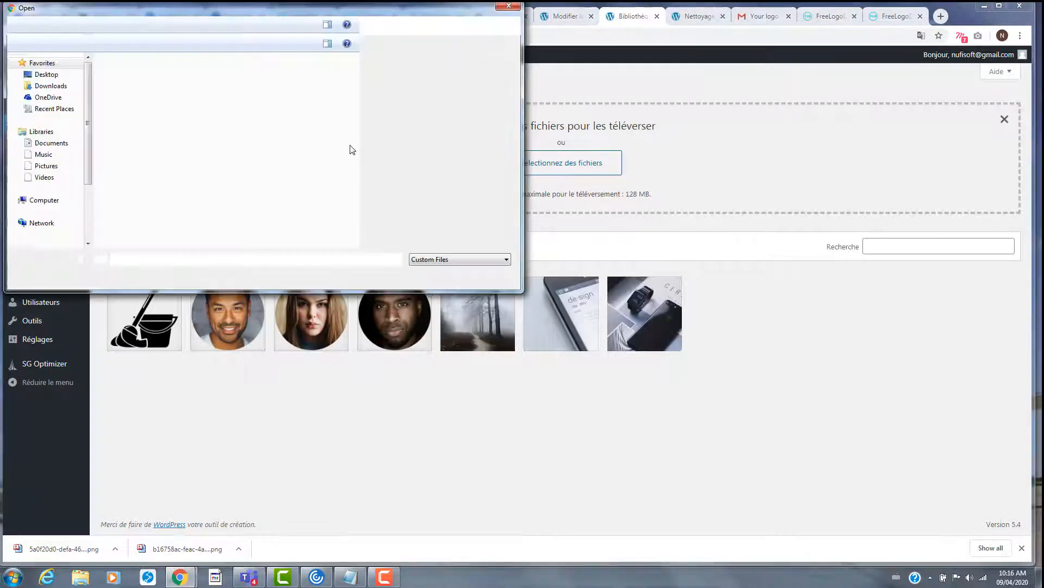
left_click(492, 90)
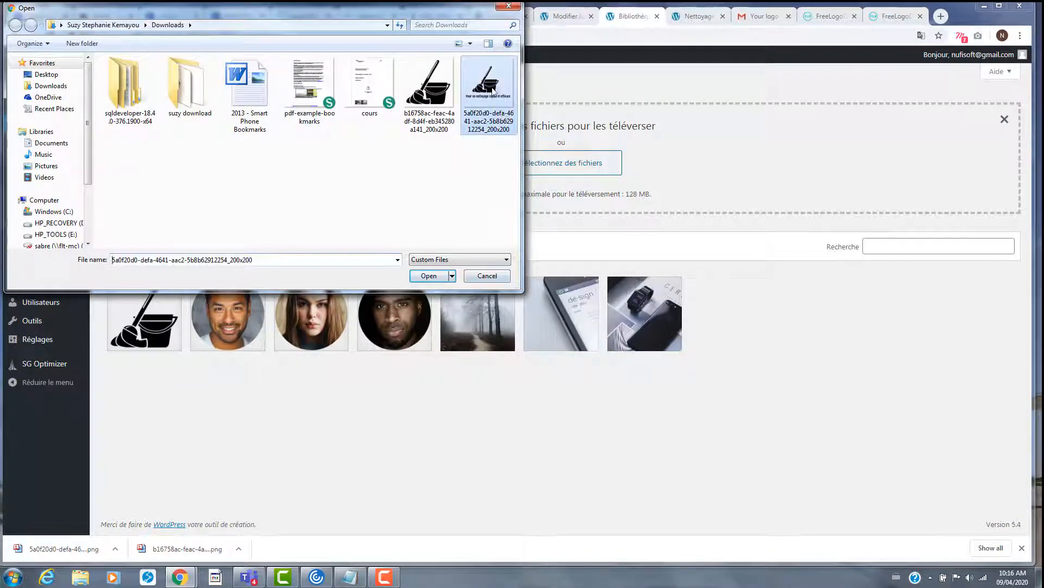
double_click(497, 100)
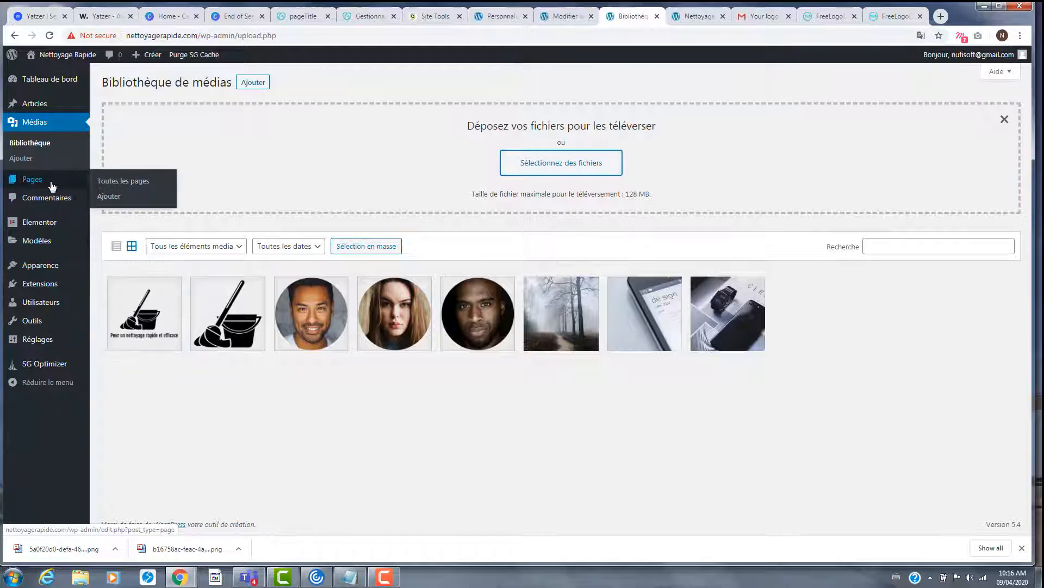
left_click(42, 267)
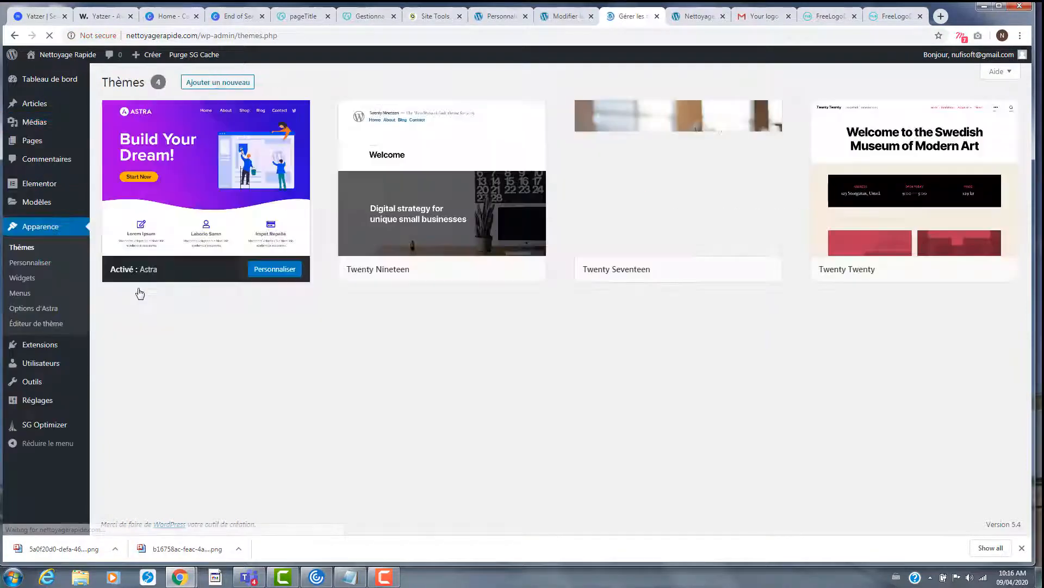
- In Identité du site, choose the uploaded logo and crop it to keep the full broom and slogan
left_click(34, 264)
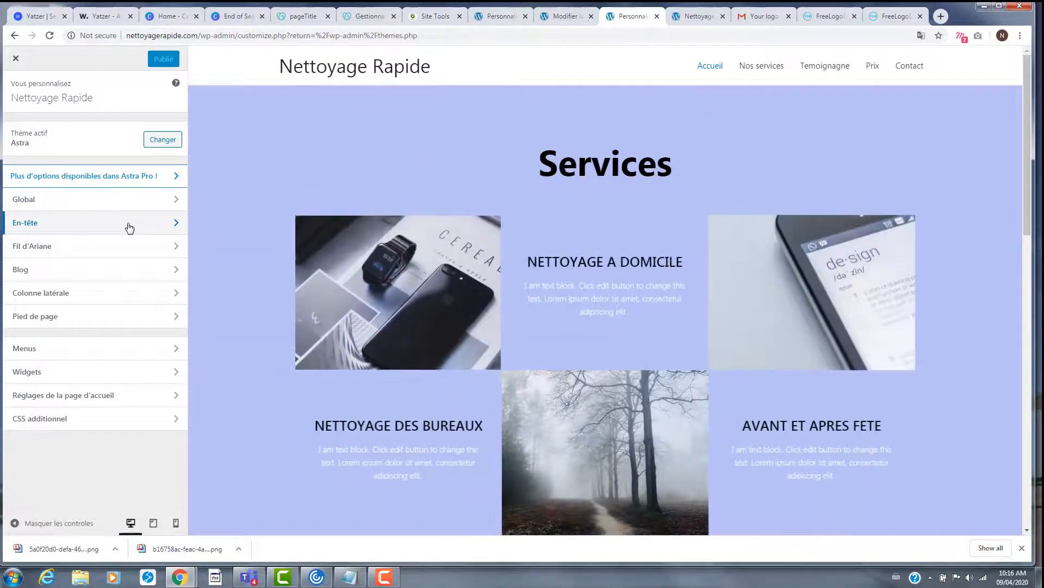
left_click(126, 228)
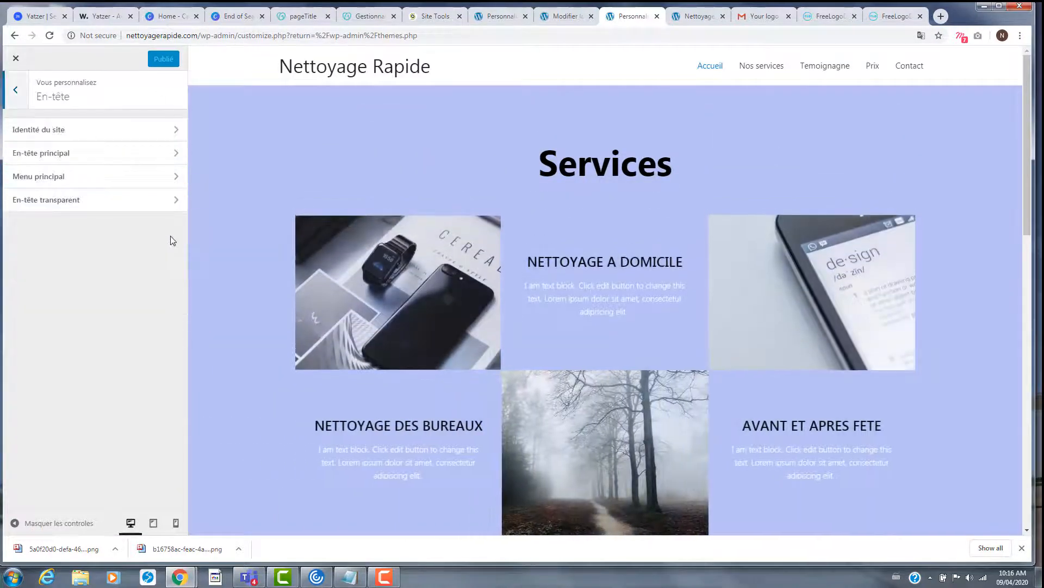
left_click(124, 135)
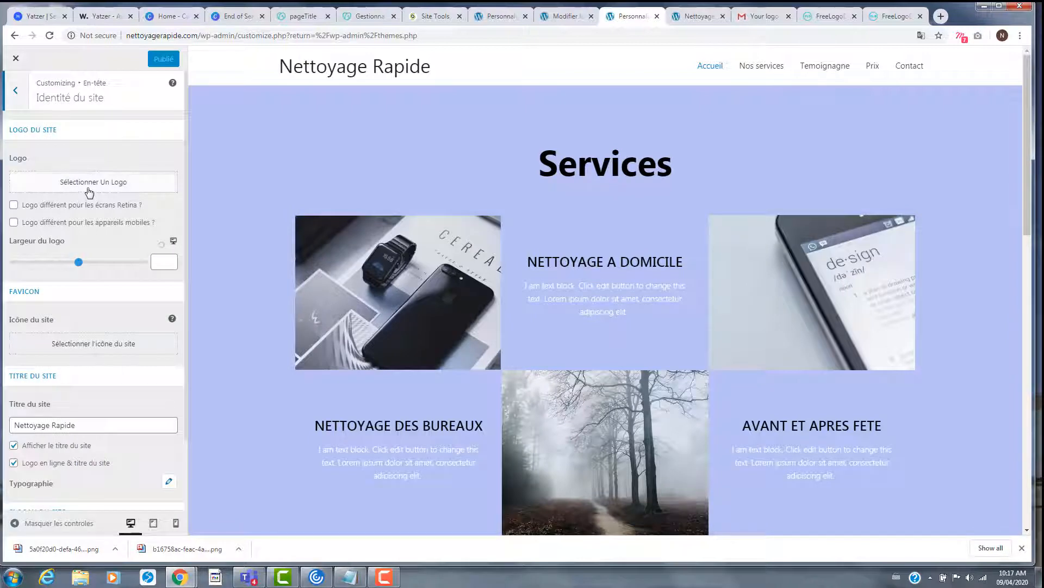
left_click(87, 185)
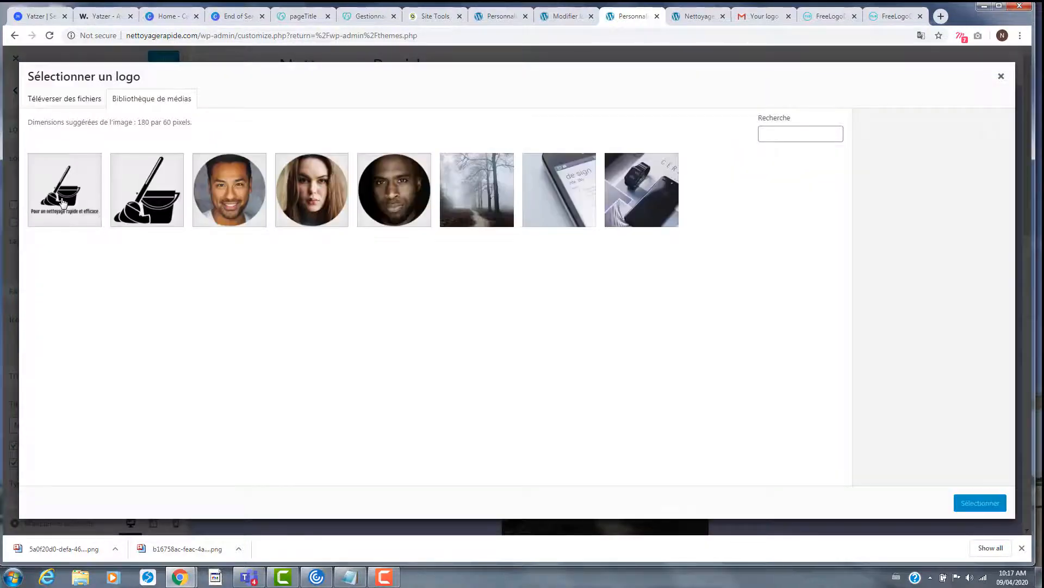
left_click(63, 202)
left_click(969, 500)
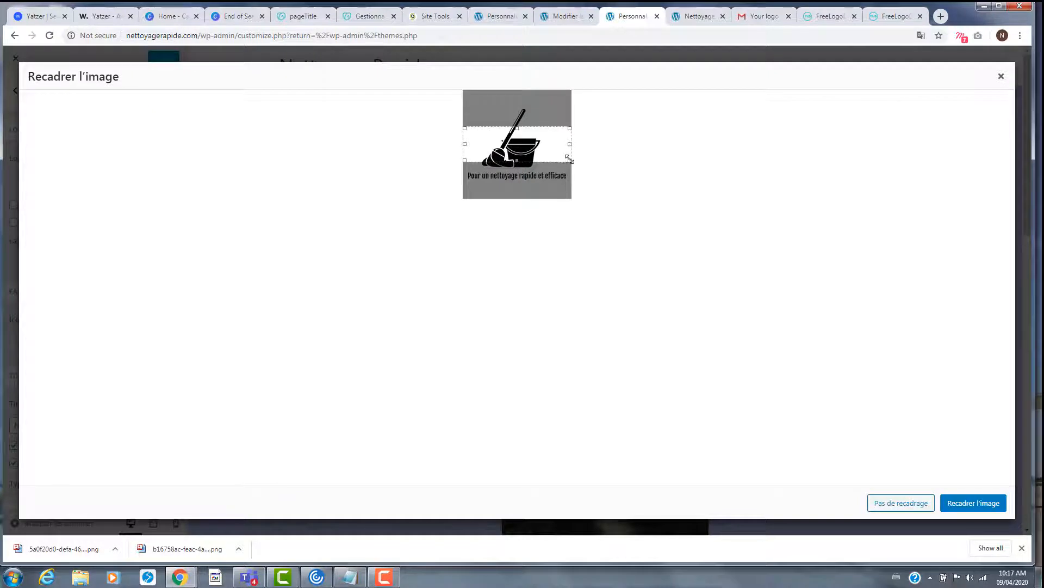
left_click_drag(570, 158, 569, 182)
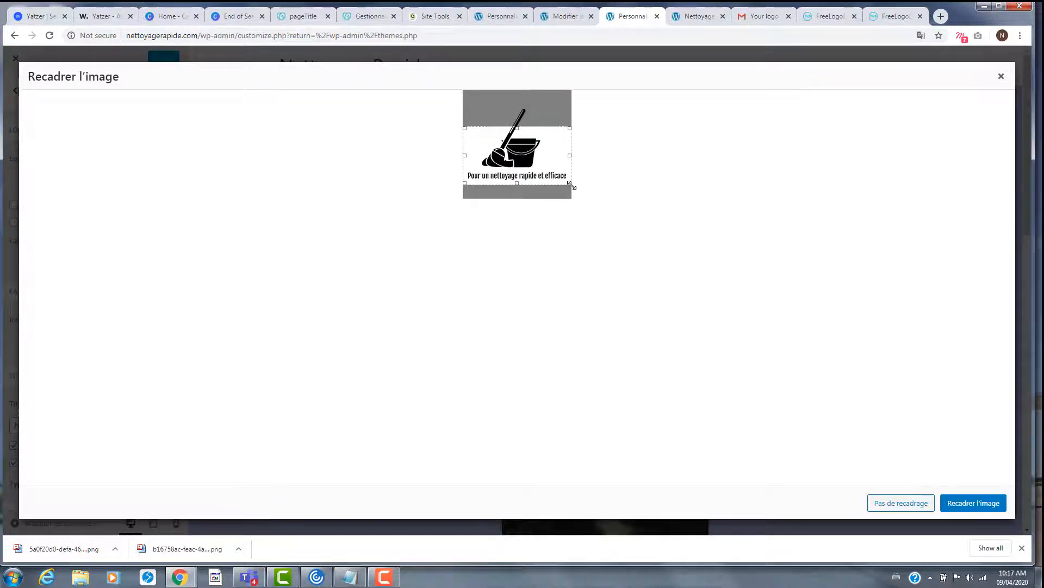
left_click_drag(515, 129, 515, 109)
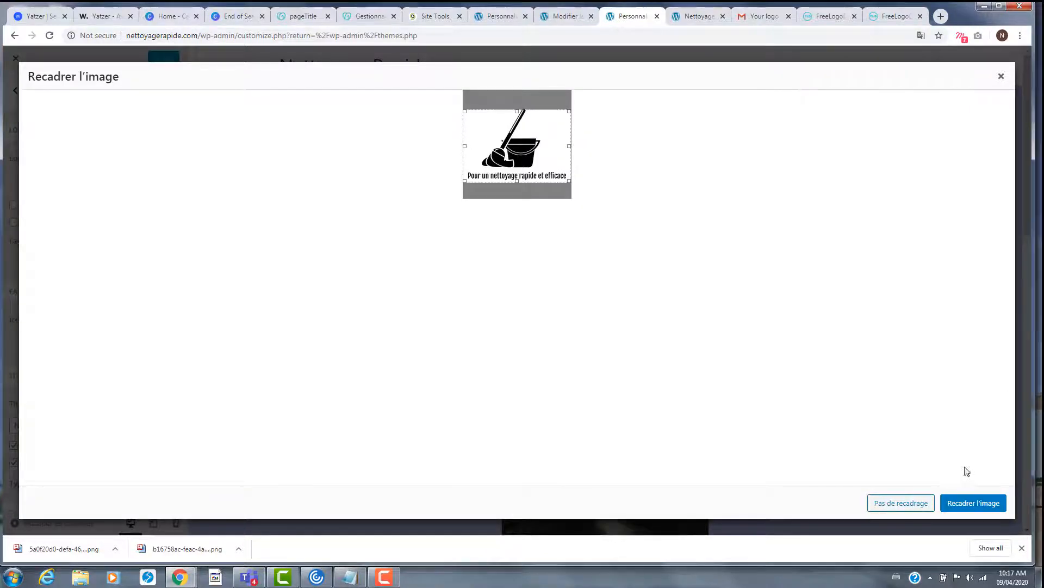
left_click(973, 504)
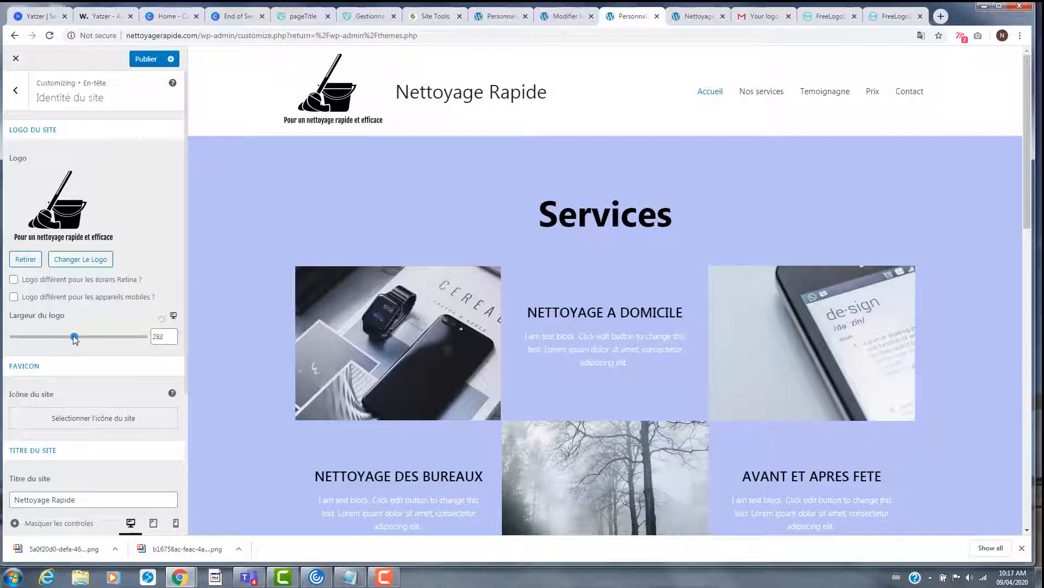
- Set the logo width to 160, hide the site title, and publish the Customizer changes
left_click_drag(74, 336, 49, 334)
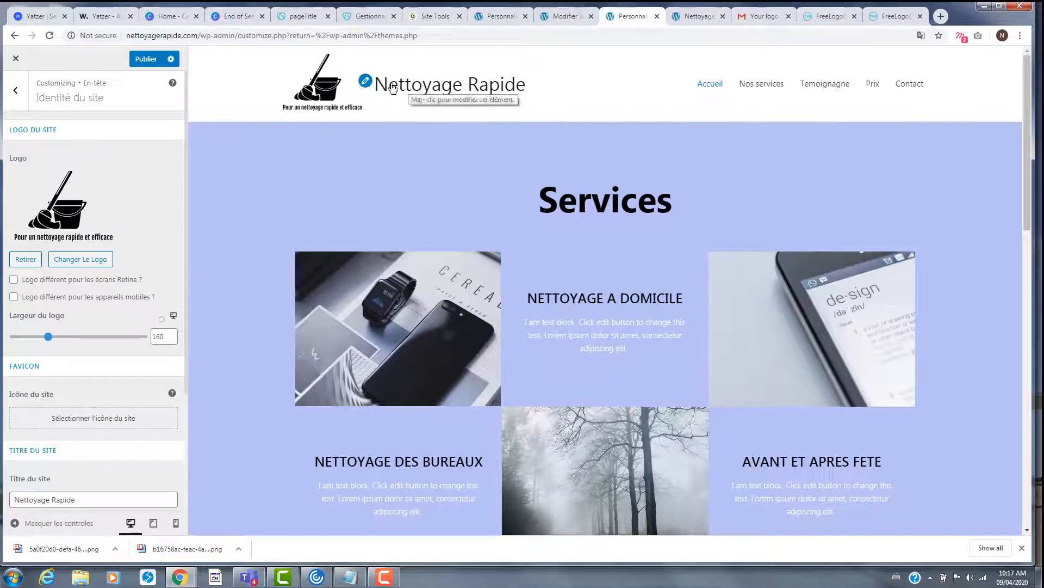
scroll(124, 382, "down", 2)
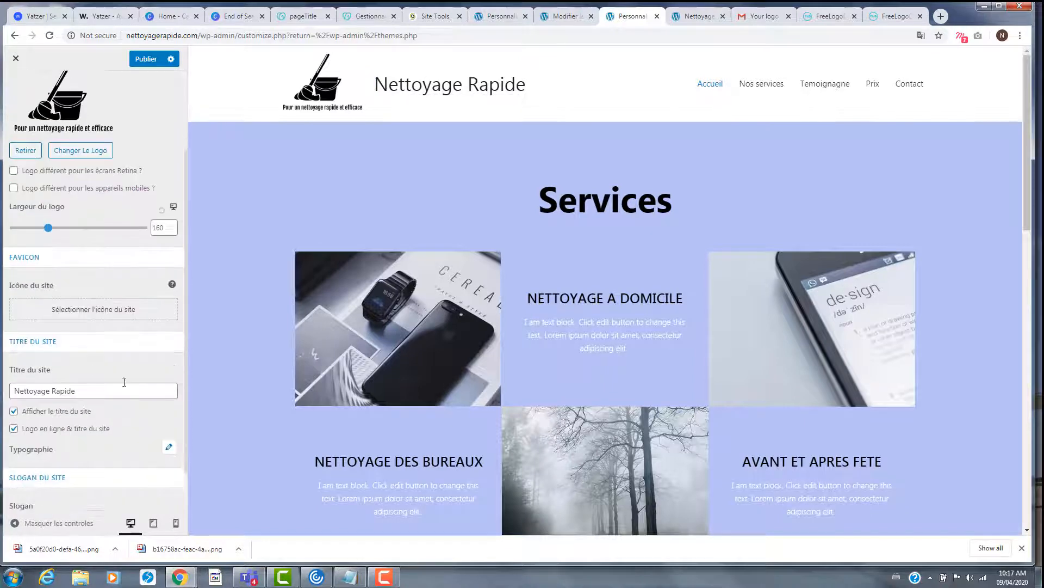
left_click(14, 411)
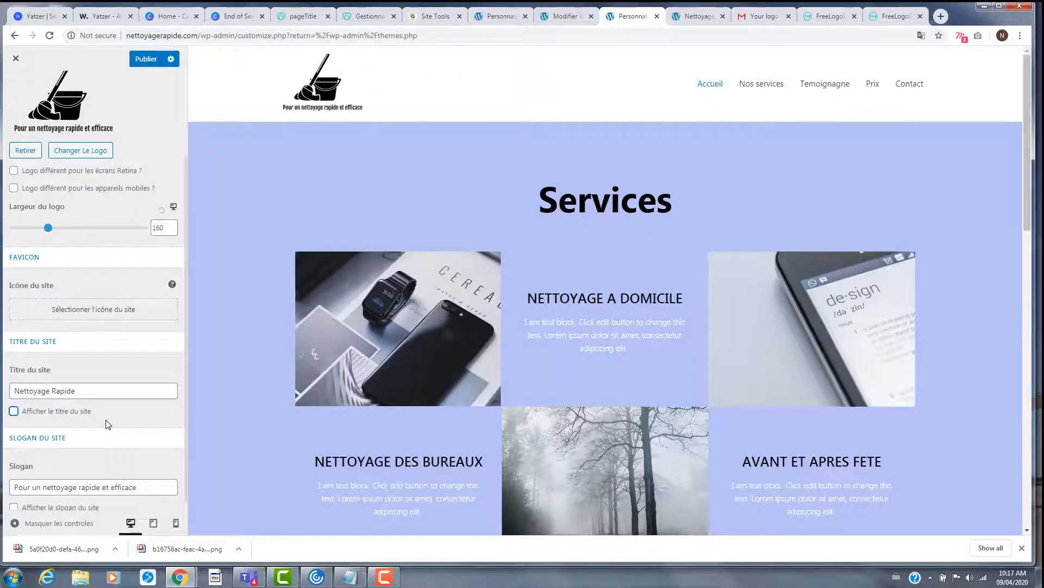
scroll(141, 397, "down", 1)
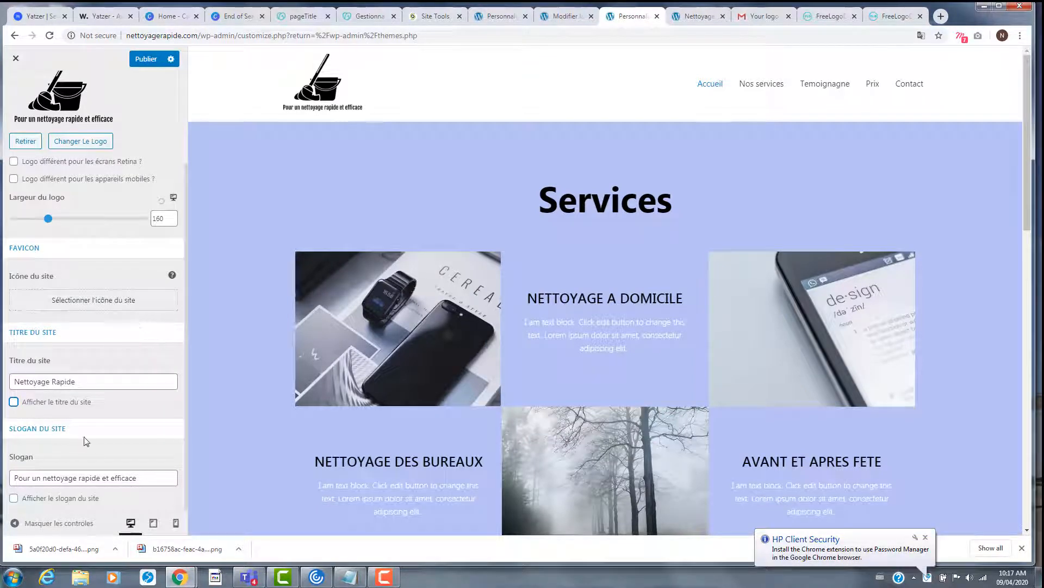
scroll(87, 435, "up", 3)
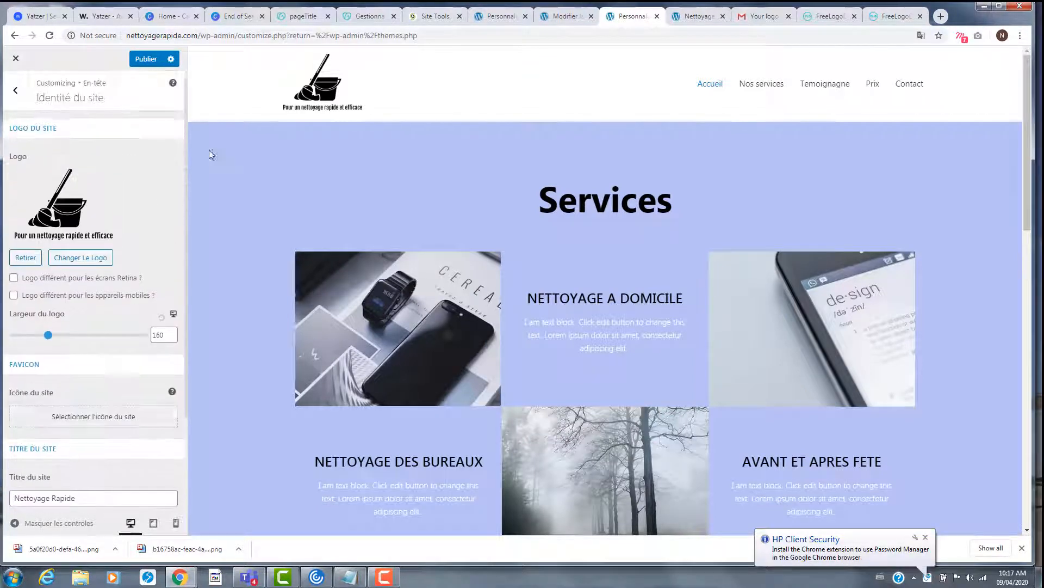
left_click(150, 64)
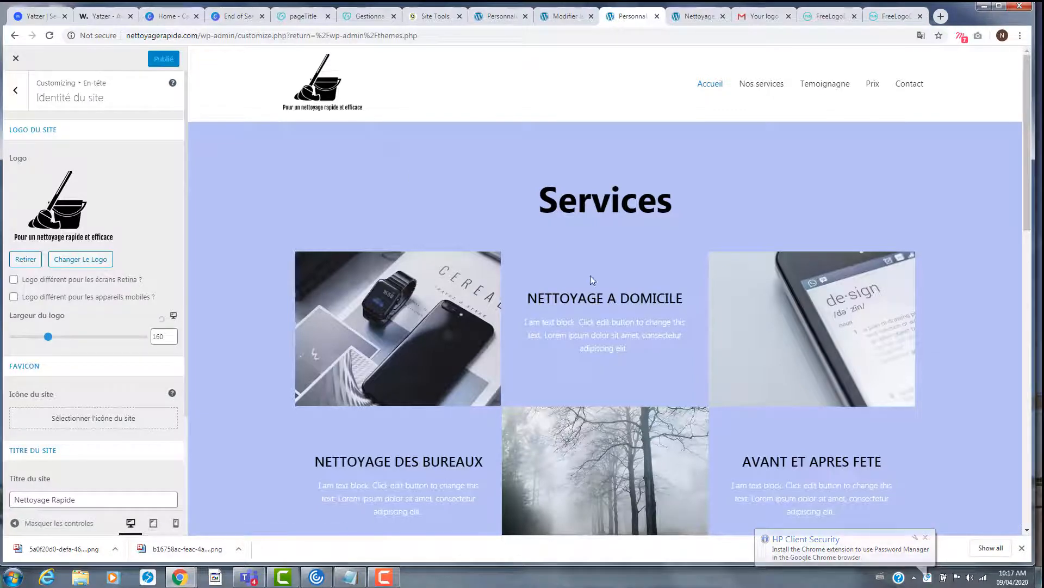
- Reload the site preview and scroll through it to check the new mop logo in the header
left_click(698, 16)
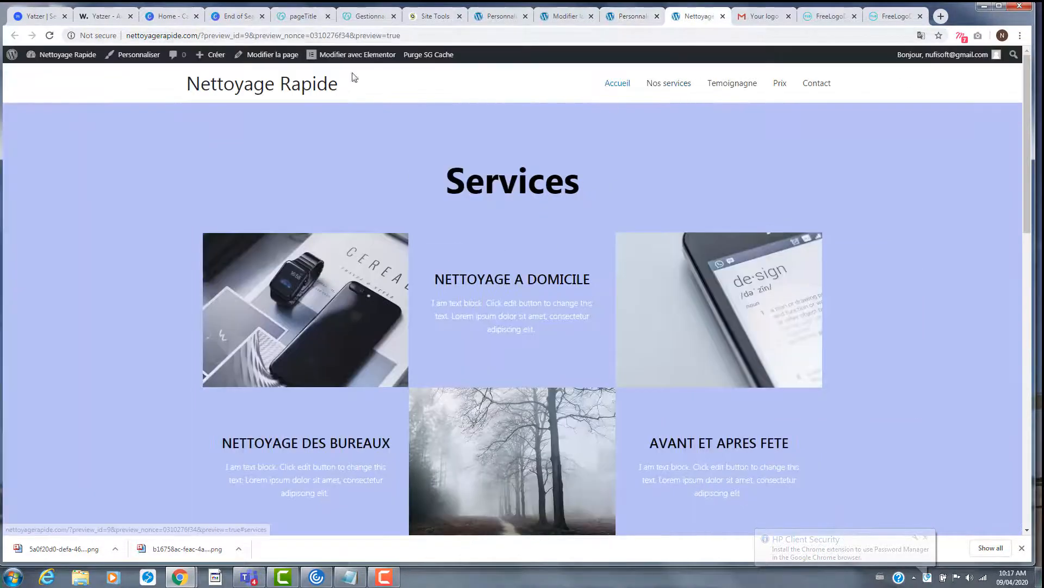
left_click(50, 36)
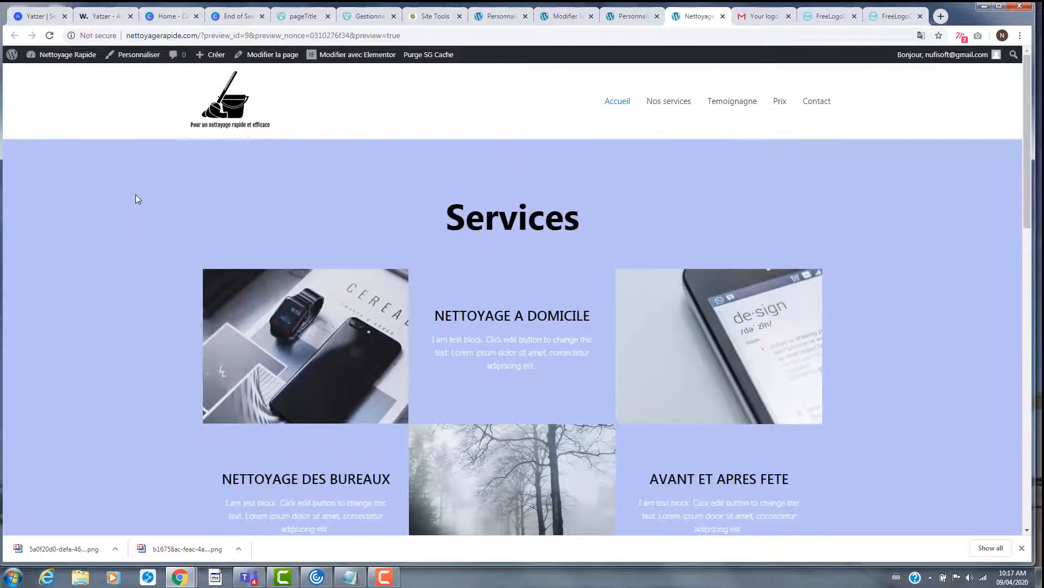
scroll(263, 161, "down", 7)
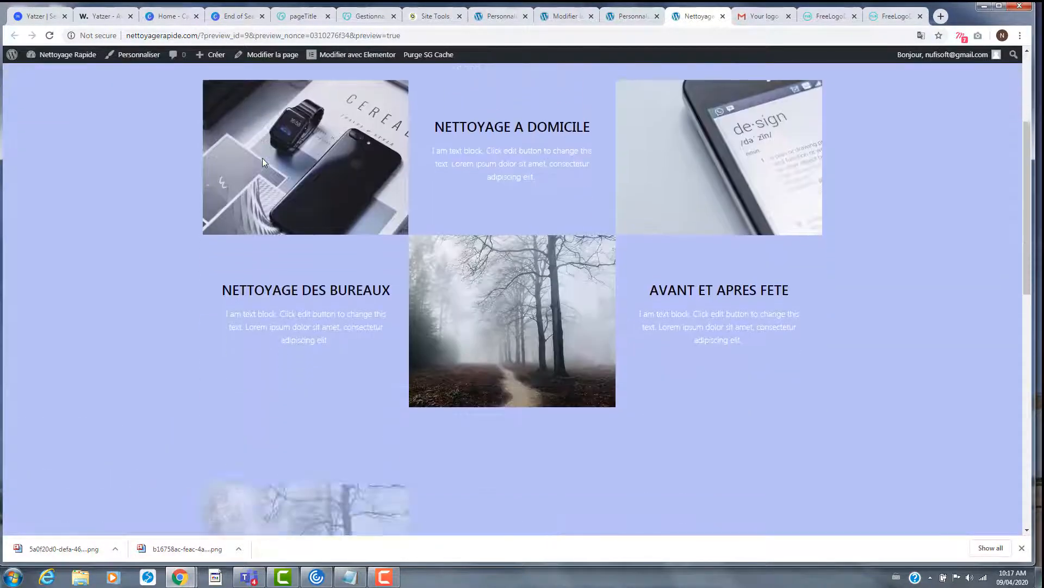
scroll(263, 162, "down", 3)
scroll(309, 206, "up", 10)
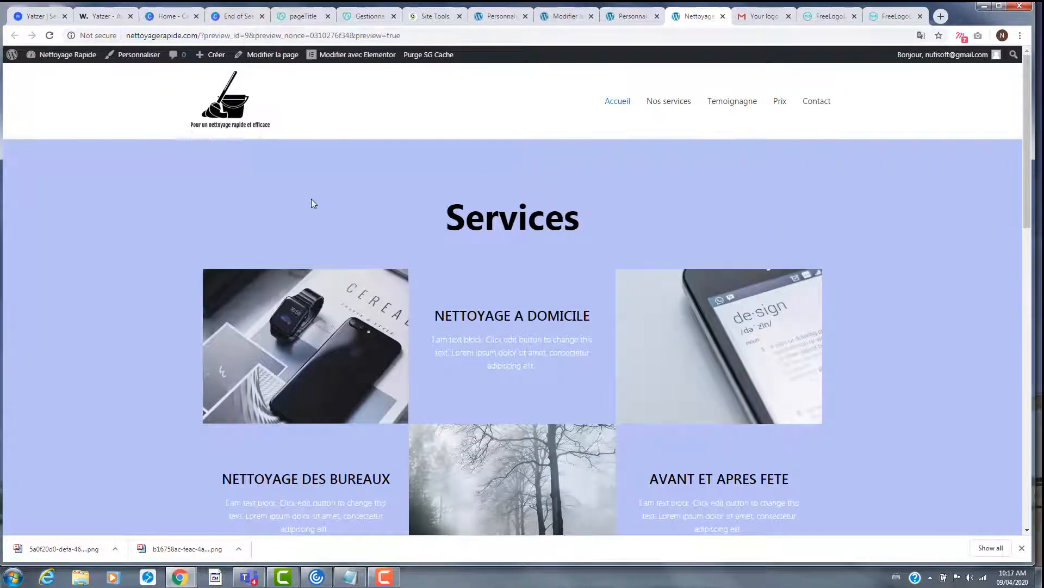
scroll(311, 203, "down", 8)
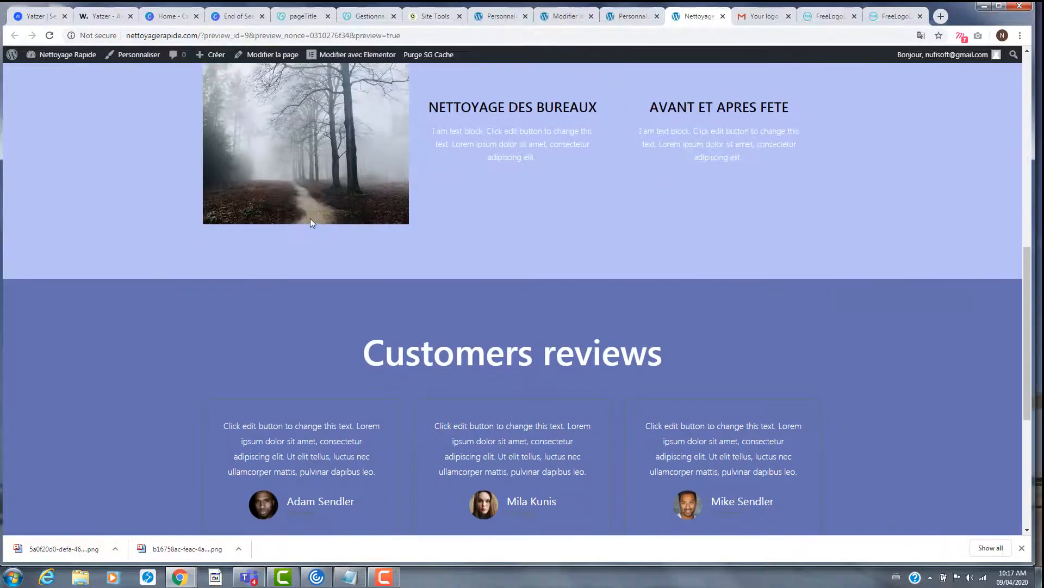
scroll(310, 218, "down", 4)
scroll(307, 214, "up", 9)
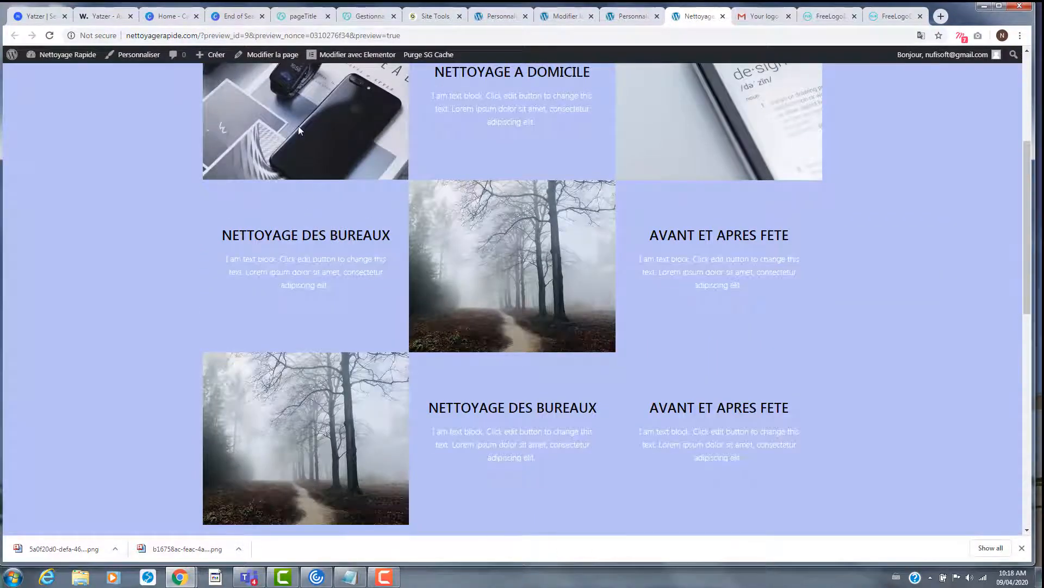
scroll(642, 276, "up", 5)
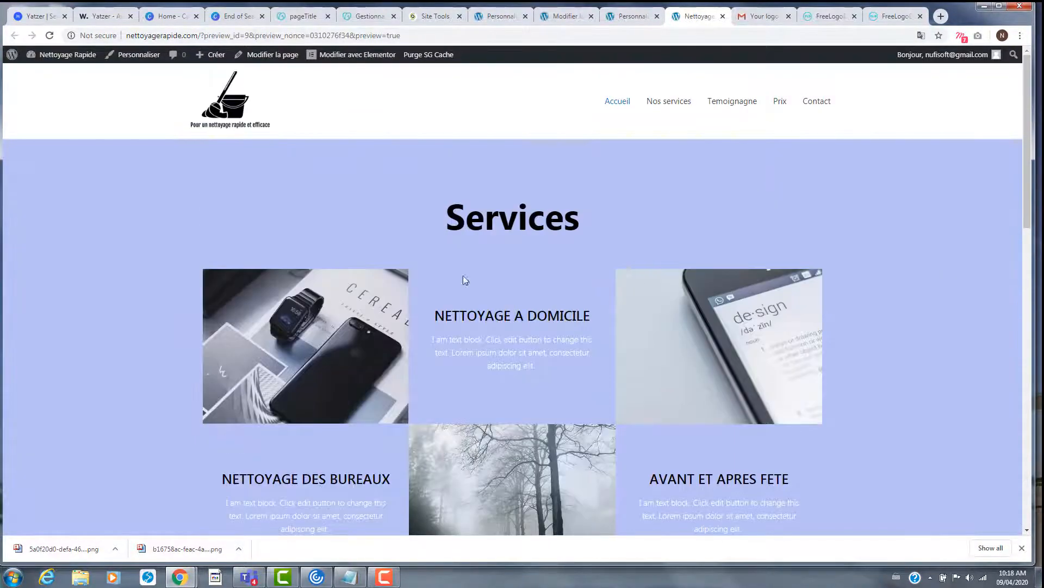
left_click(940, 16)
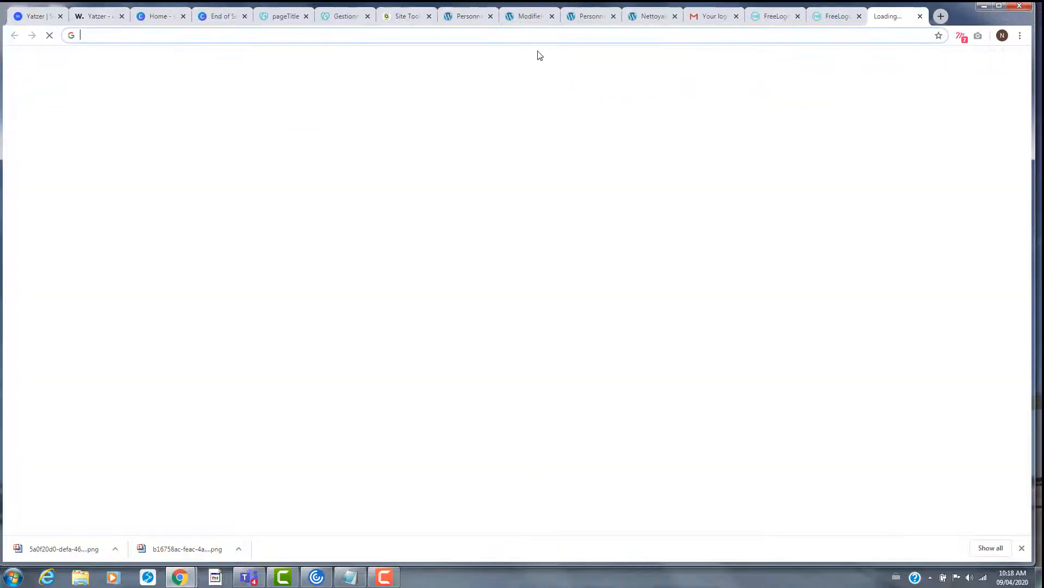
- Search Google for '123rf' and go to the 123RF.com stock images site
type("1")
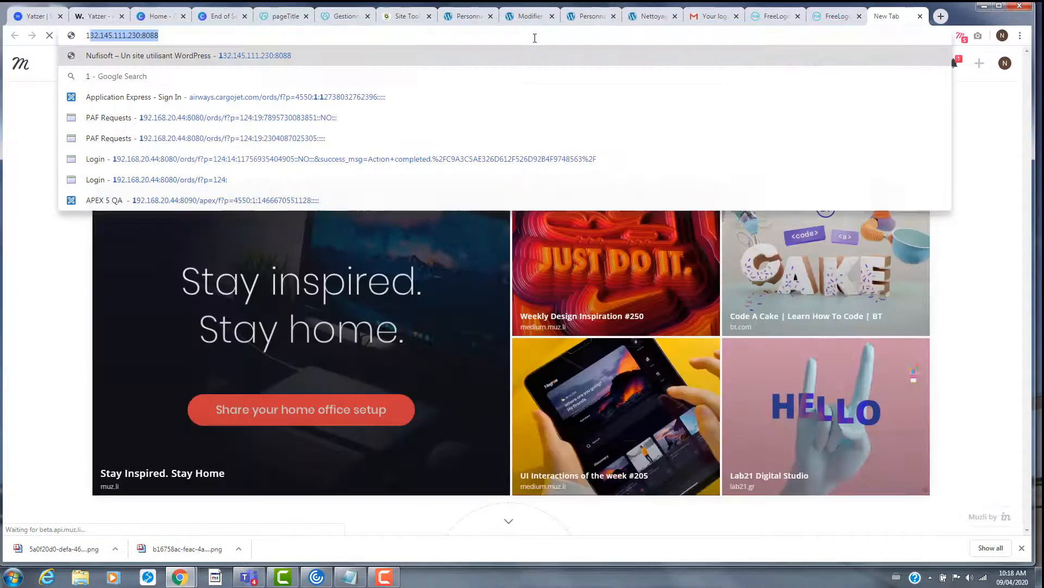
type("23rf")
key("Return")
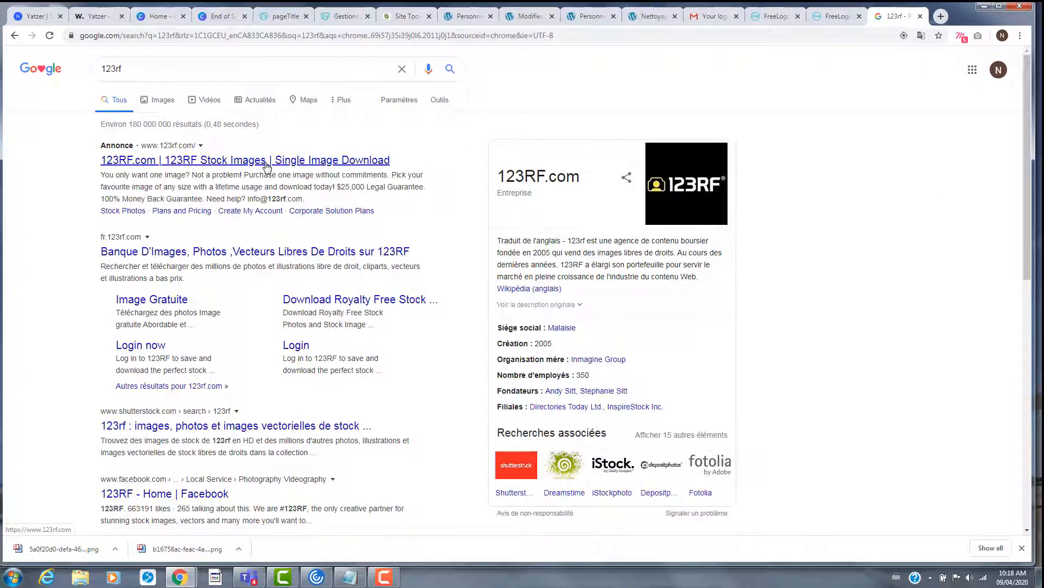
left_click(202, 163)
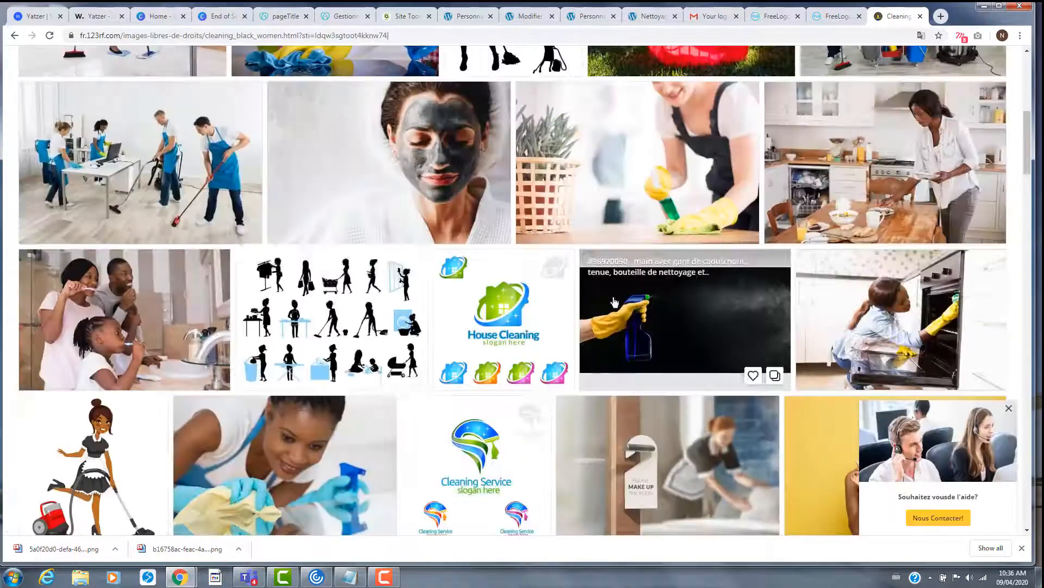
scroll(409, 342, "up", 5)
scroll(409, 341, "down", 14)
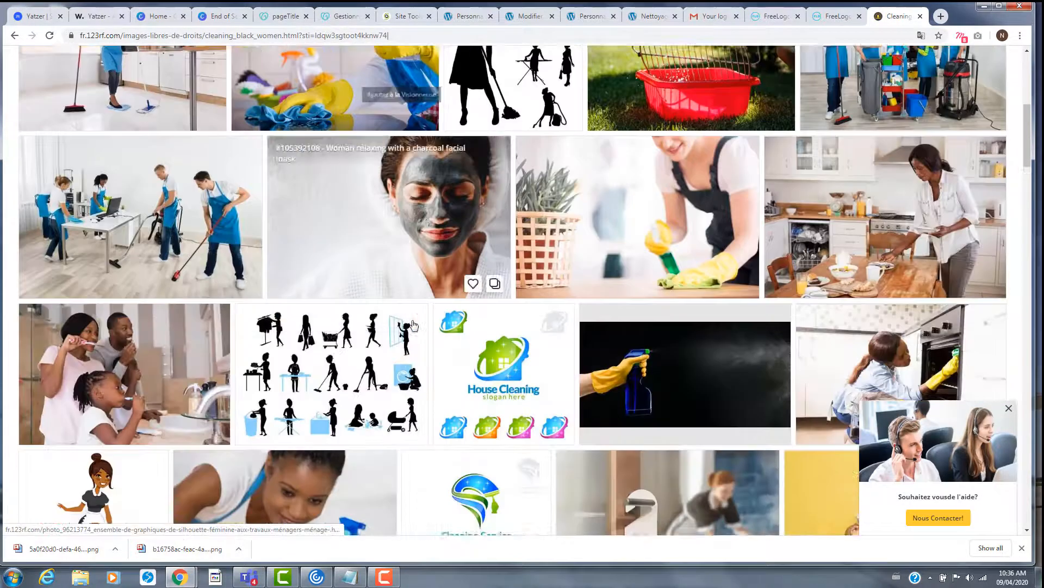
scroll(414, 325, "down", 12)
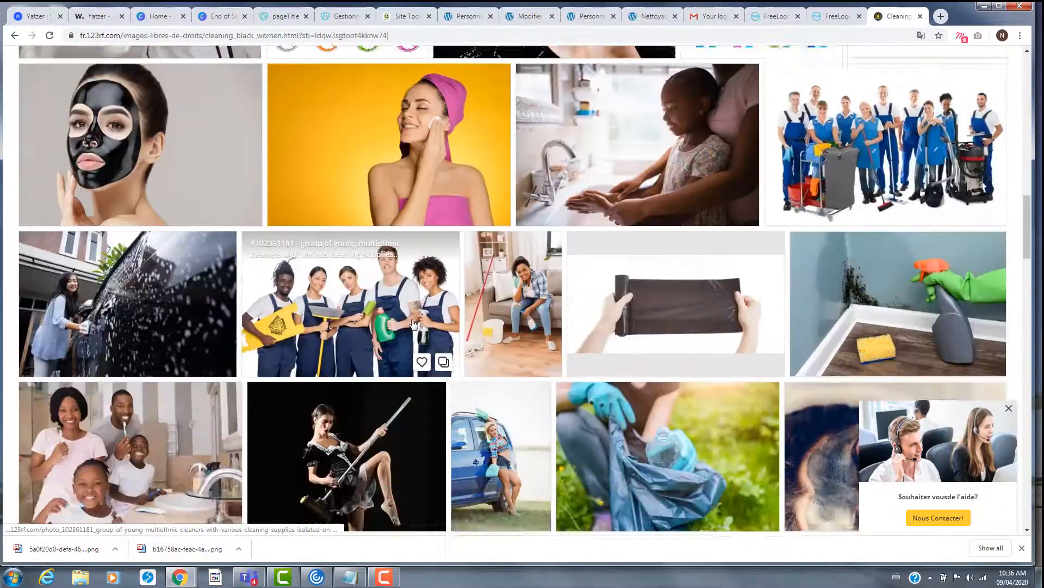
scroll(413, 324, "down", 5)
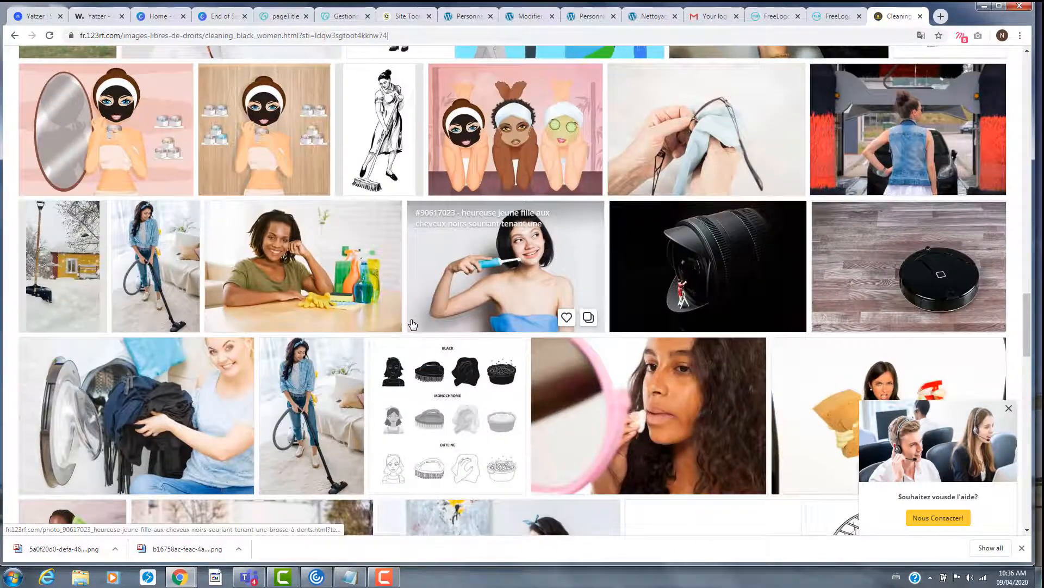
scroll(413, 324, "down", 12)
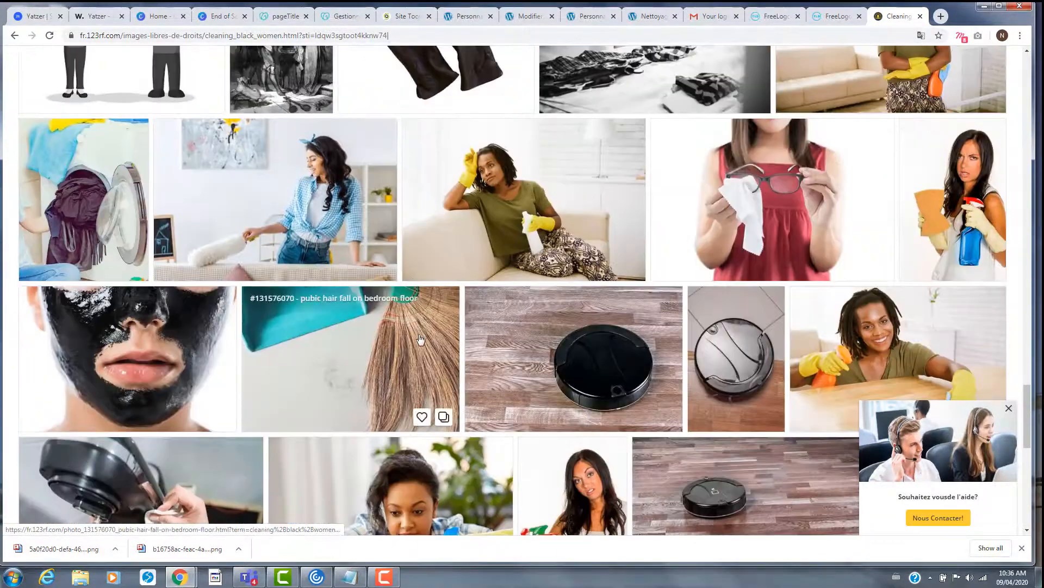
scroll(420, 340, "down", 4)
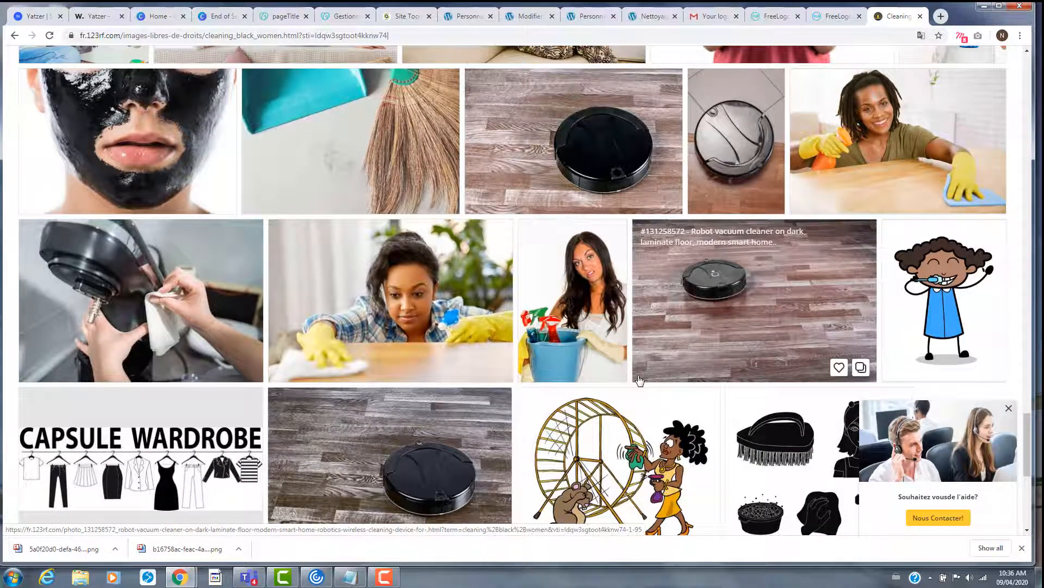
scroll(637, 381, "down", 1)
scroll(620, 380, "down", 3)
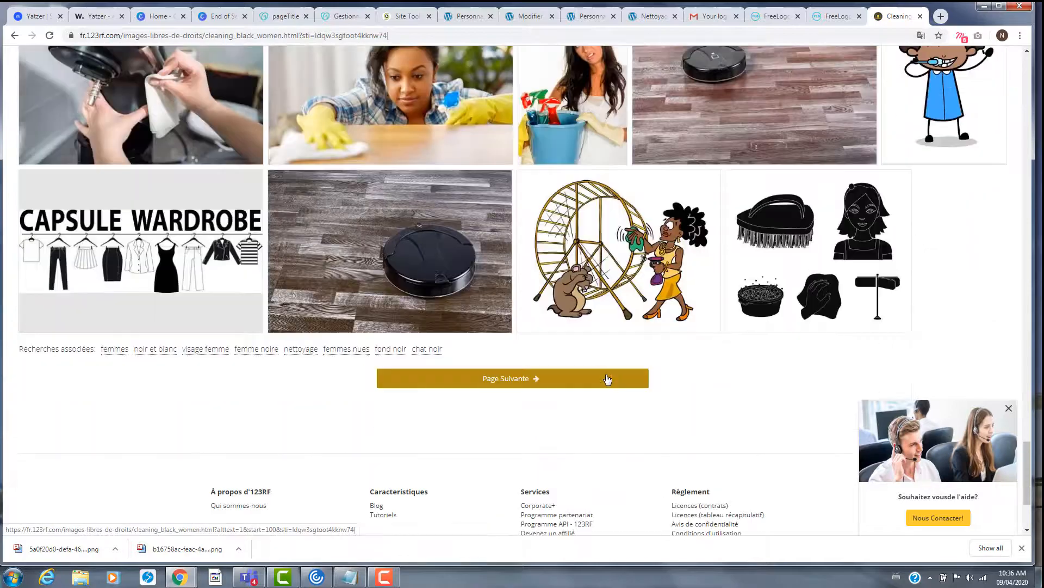
scroll(564, 324, "up", 4)
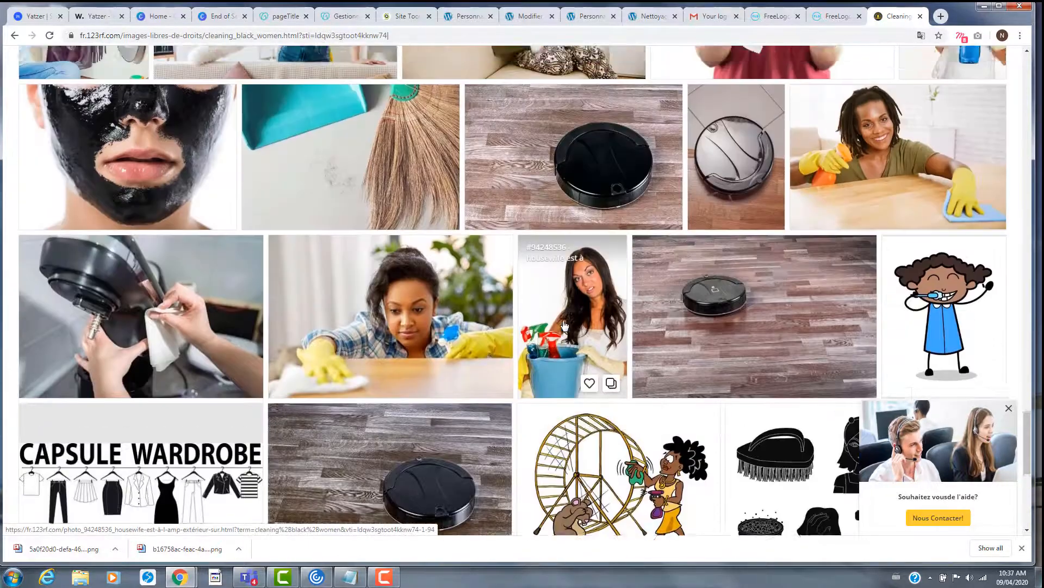
scroll(564, 325, "up", 15)
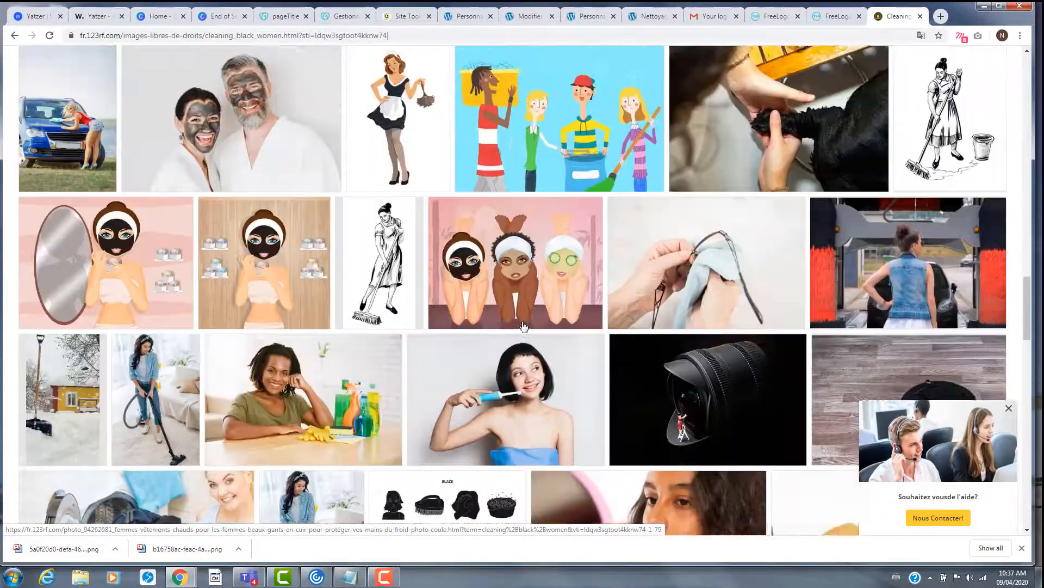
scroll(523, 326, "up", 12)
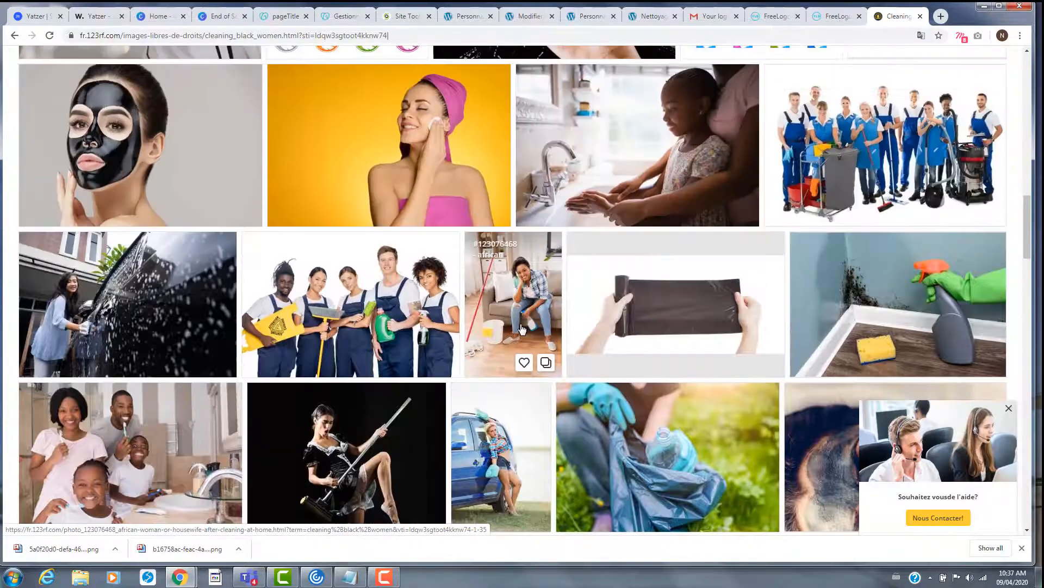
scroll(521, 329, "up", 4)
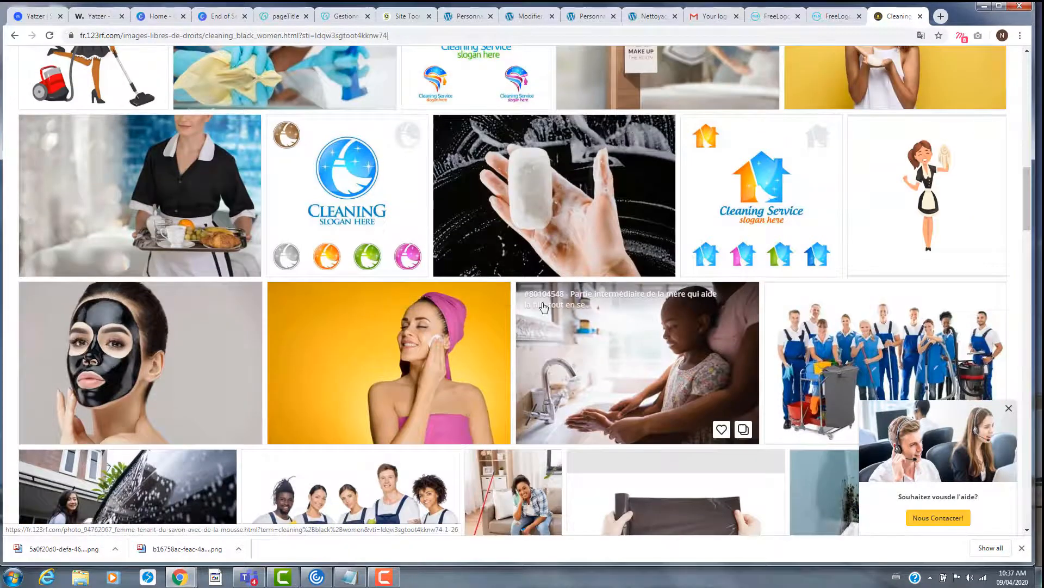
scroll(534, 319, "up", 4)
scroll(535, 319, "up", 4)
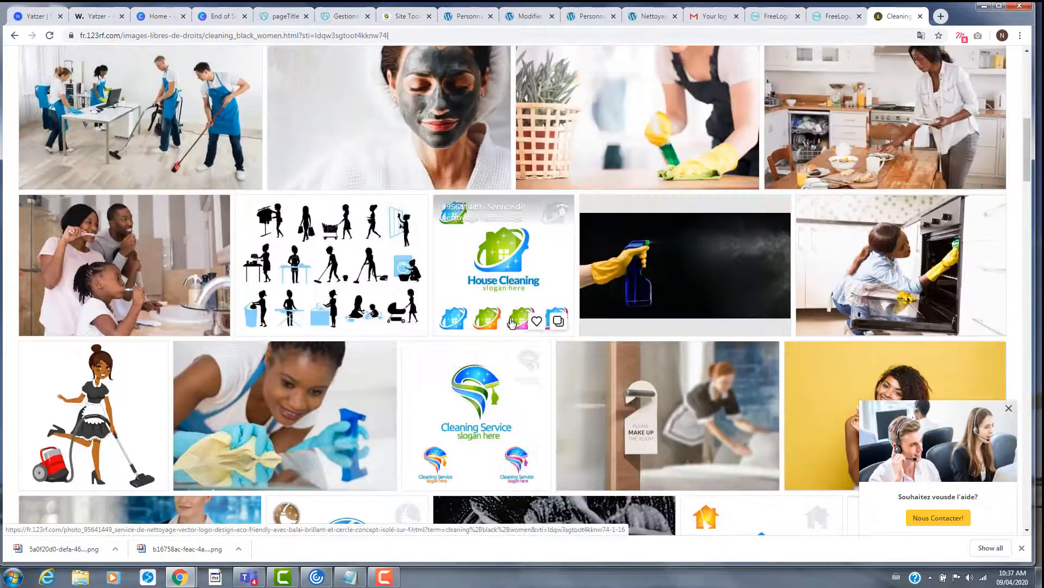
scroll(512, 323, "up", 3)
scroll(512, 323, "up", 8)
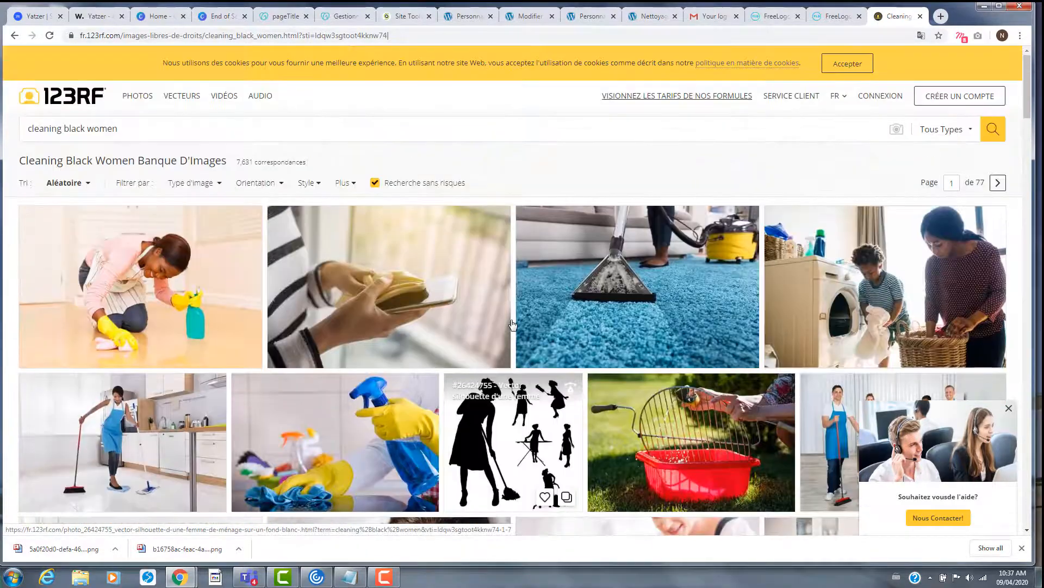
left_click(164, 297)
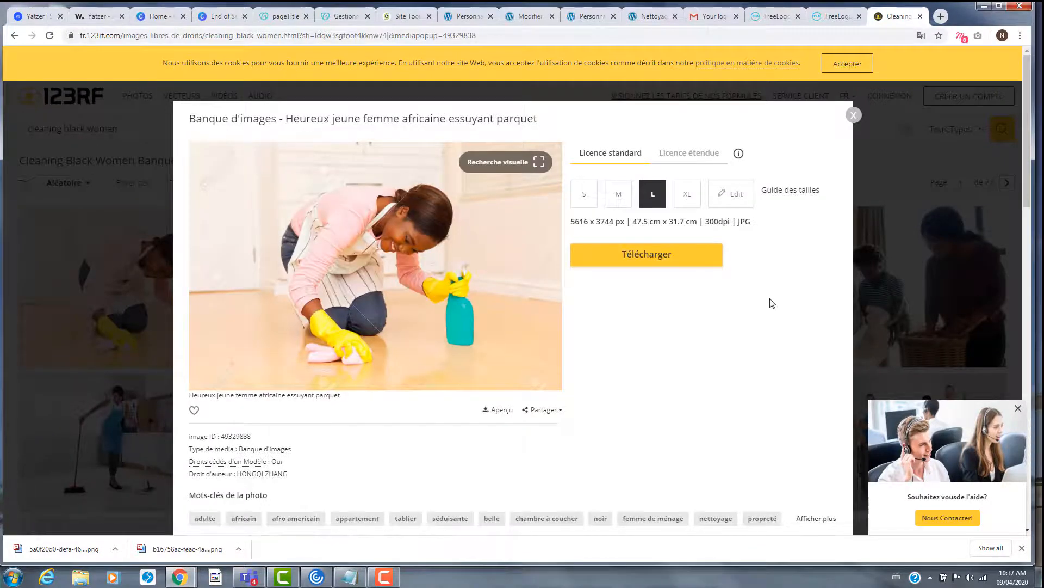
left_click(692, 263)
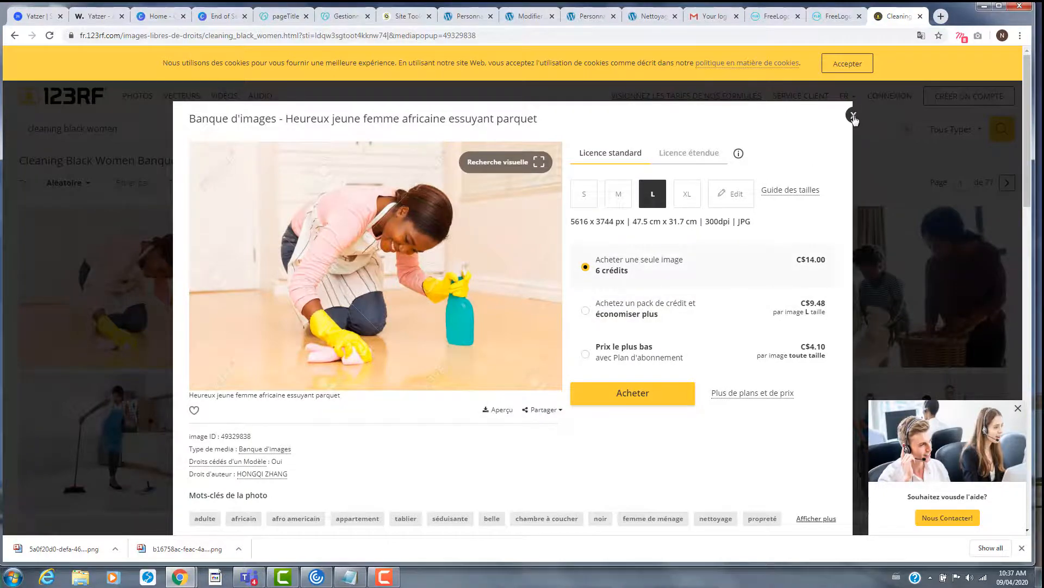
left_click(853, 117)
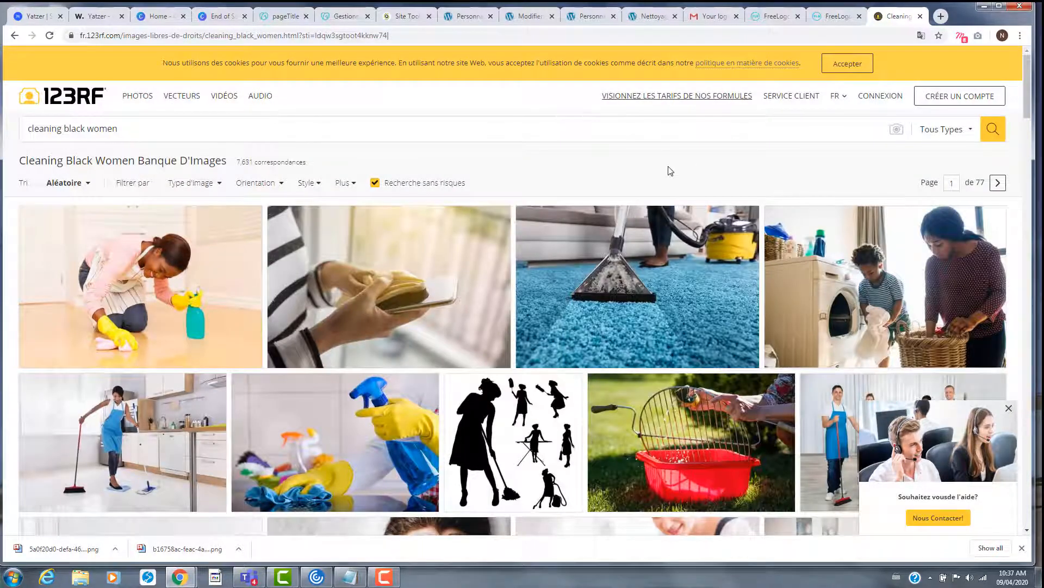
- Launch Screenpresso, capture a region screenshot of the woman scrubbing the floor, and review it in the editor
left_click(22, 575)
type("scre")
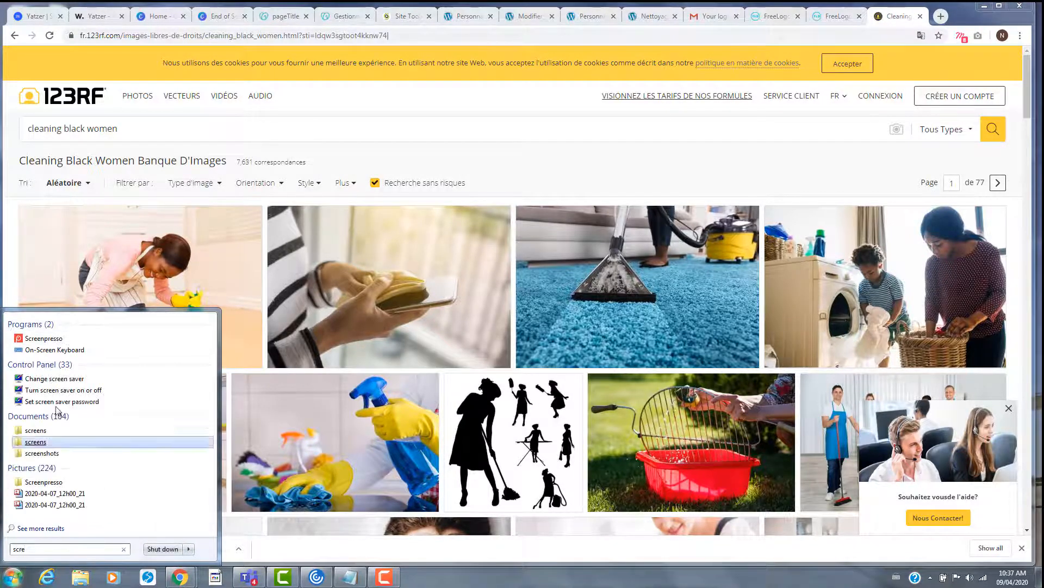
left_click(43, 338)
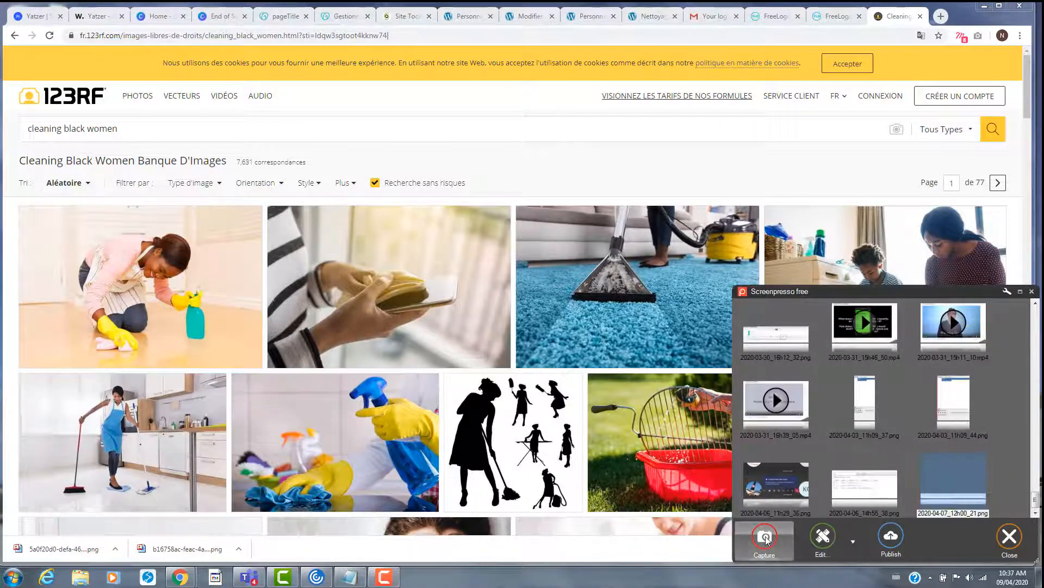
mouse_move(765, 537)
left_click(723, 488)
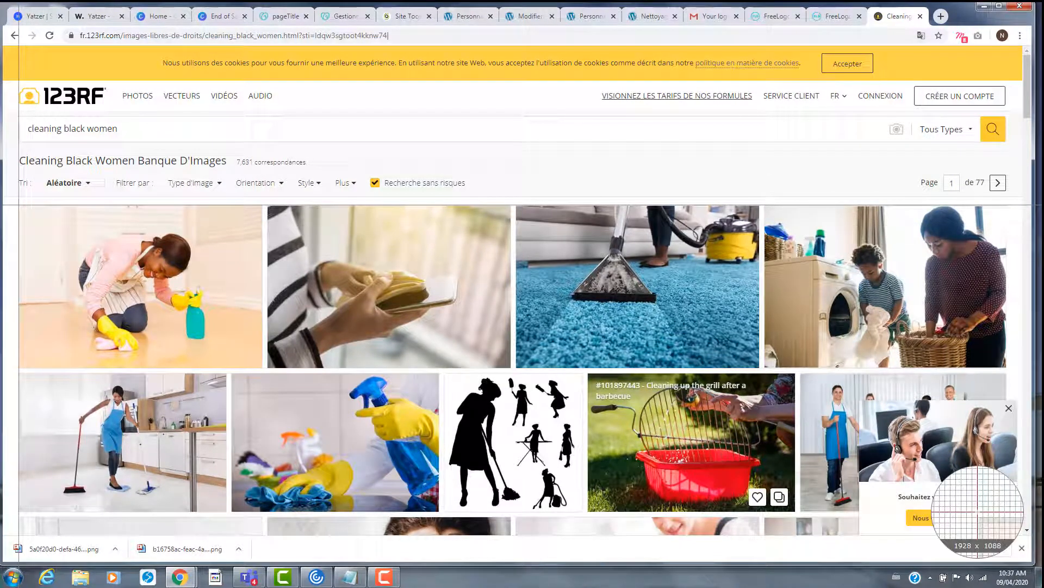
left_click_drag(19, 205, 264, 366)
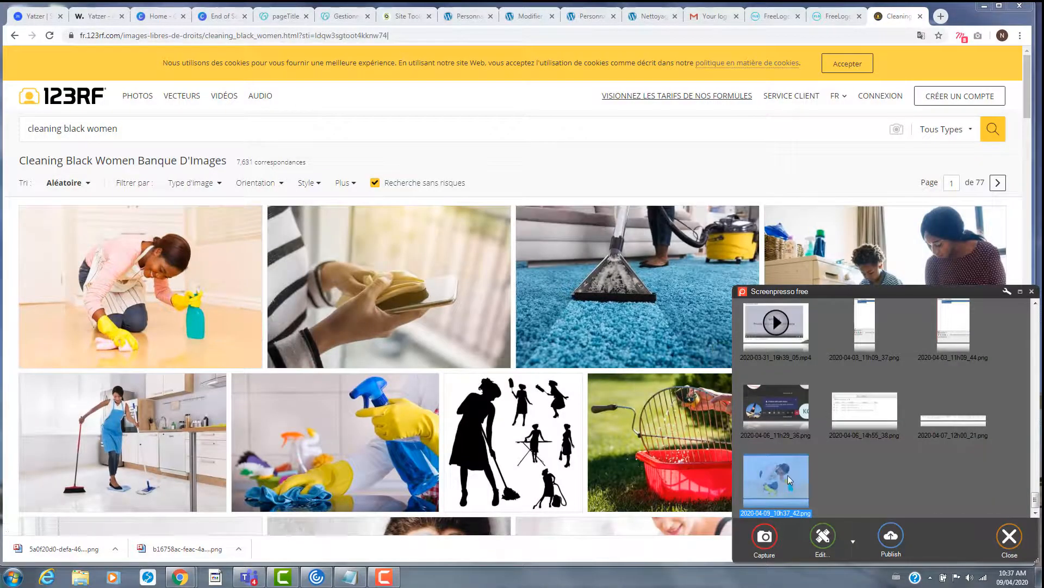
double_click(787, 474)
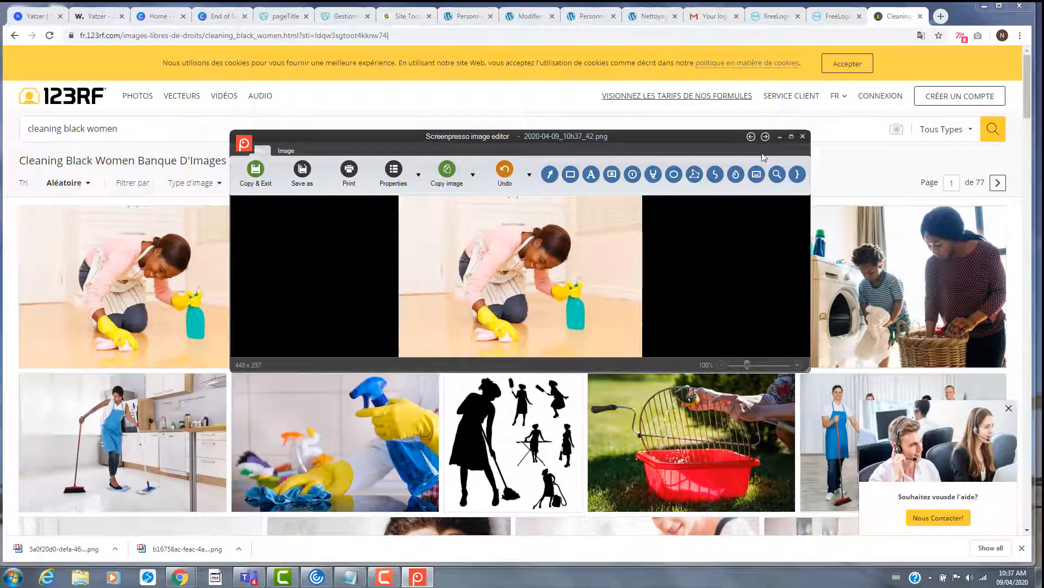
left_click(779, 136)
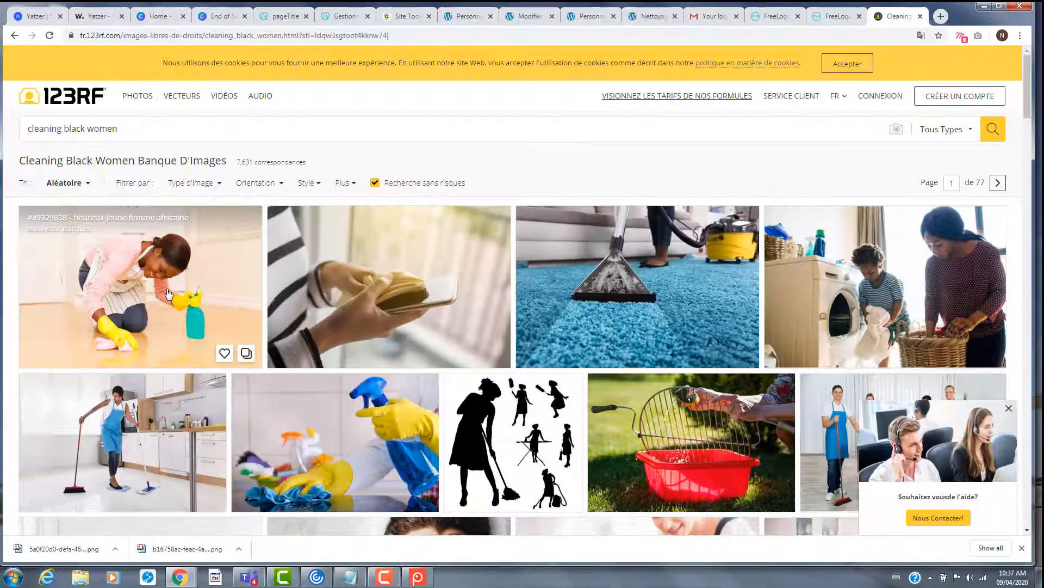
- Close the floor-cleaning photo's details popup and dismiss the 'Souhaitez vous de l'aide?' chat box
left_click(240, 304)
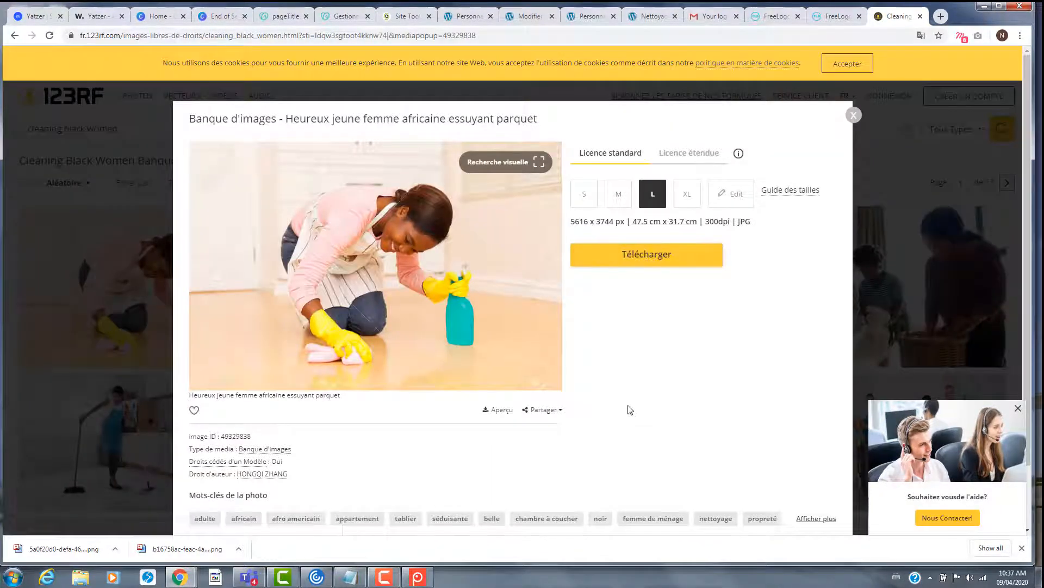
left_click(854, 115)
left_click(1009, 408)
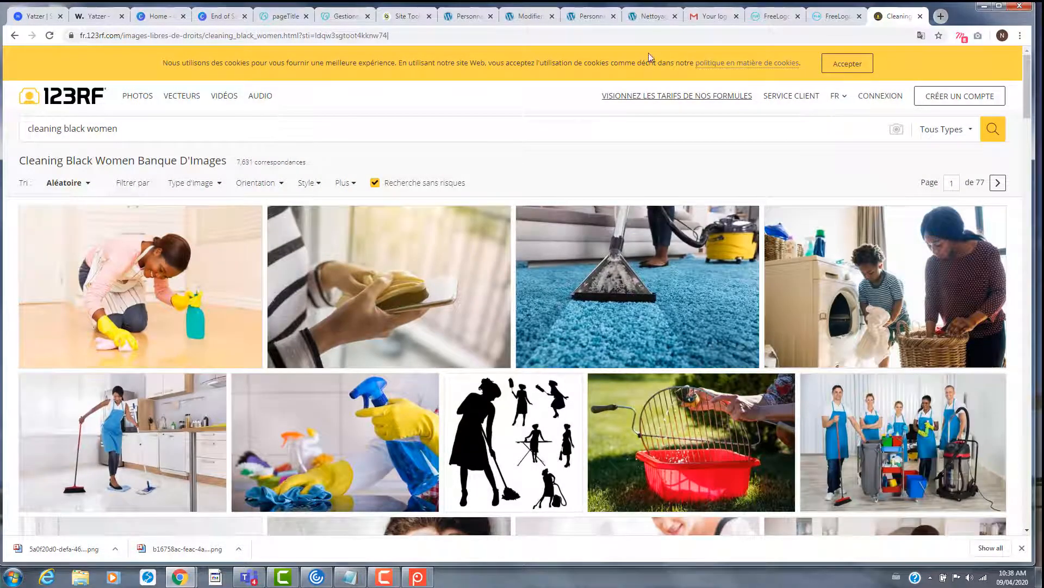
- Search 'screenpresso' in a new tab and visit screenpresso.com, then return to the finished FreeLogo page
key("ctrl+t")
type("scre")
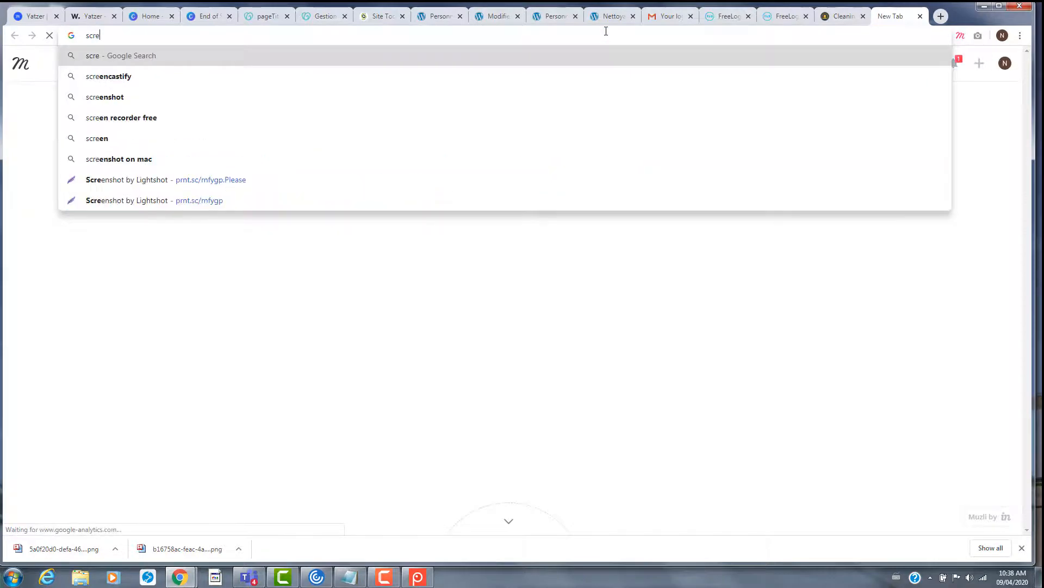
type("enpress")
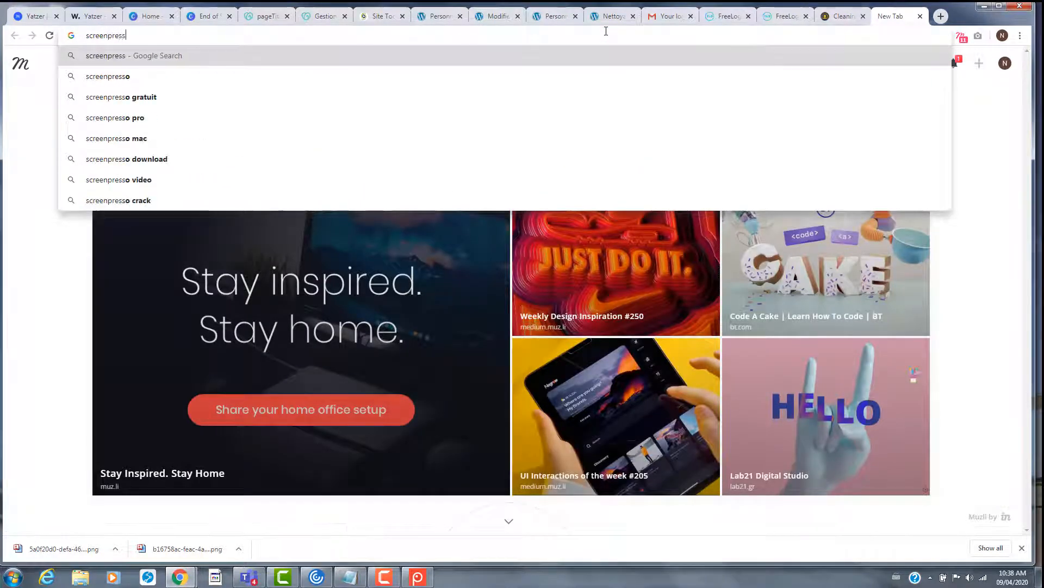
type("o")
key("Return")
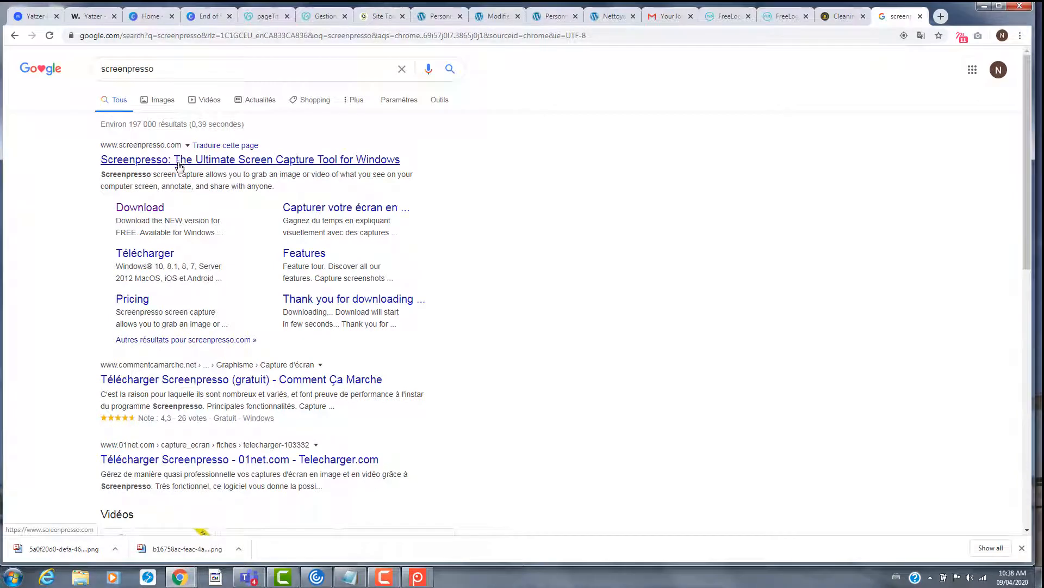
left_click(238, 164)
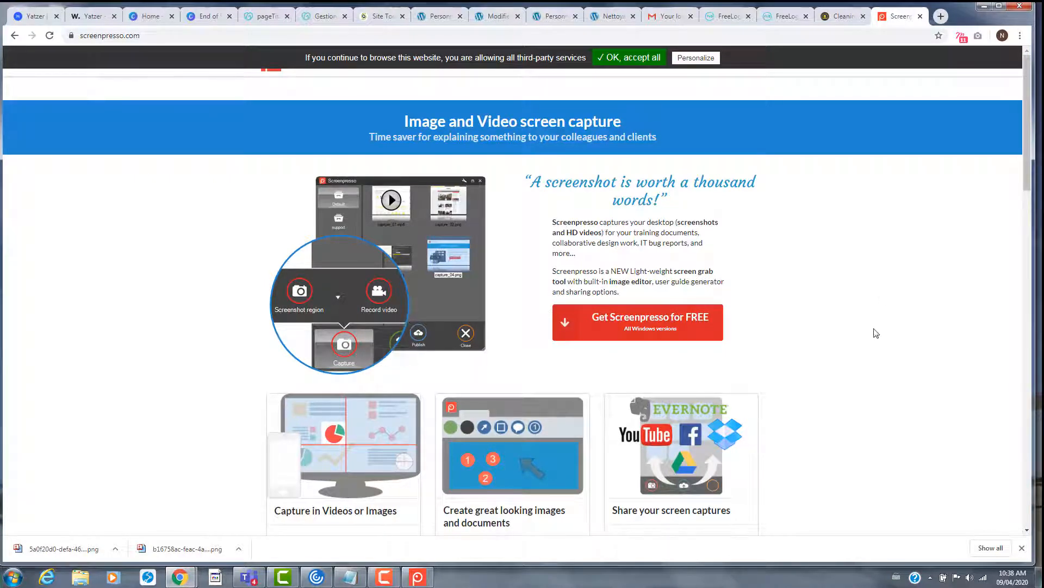
scroll(868, 334, "down", 5)
scroll(870, 305, "up", 5)
left_click(762, 22)
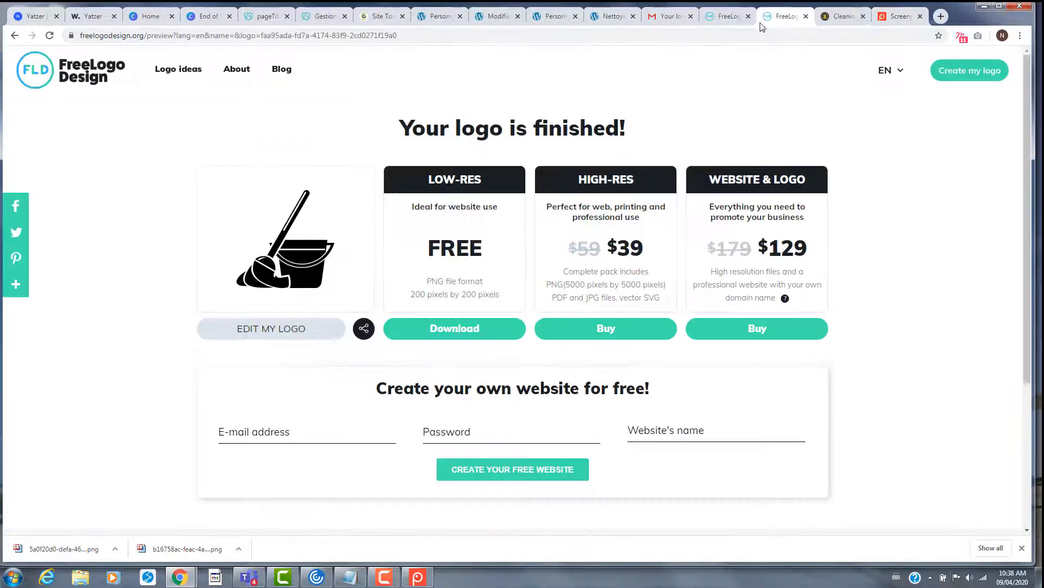
- Return to the 123RF cleaning photo results, browse them, and open a fresh browser tab
left_click(729, 17)
left_click(840, 16)
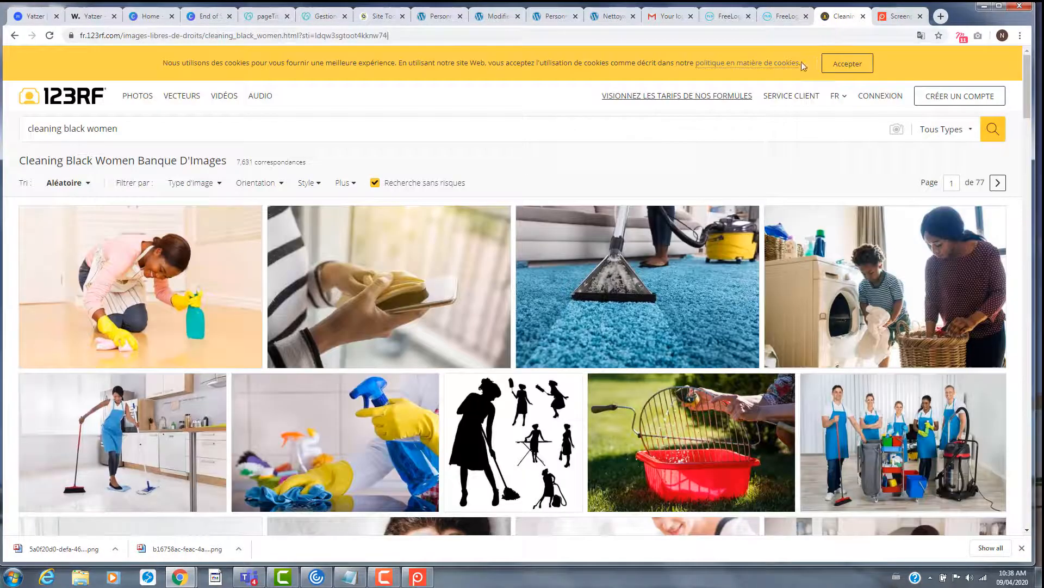
scroll(642, 330, "down", 6)
scroll(642, 330, "down", 4)
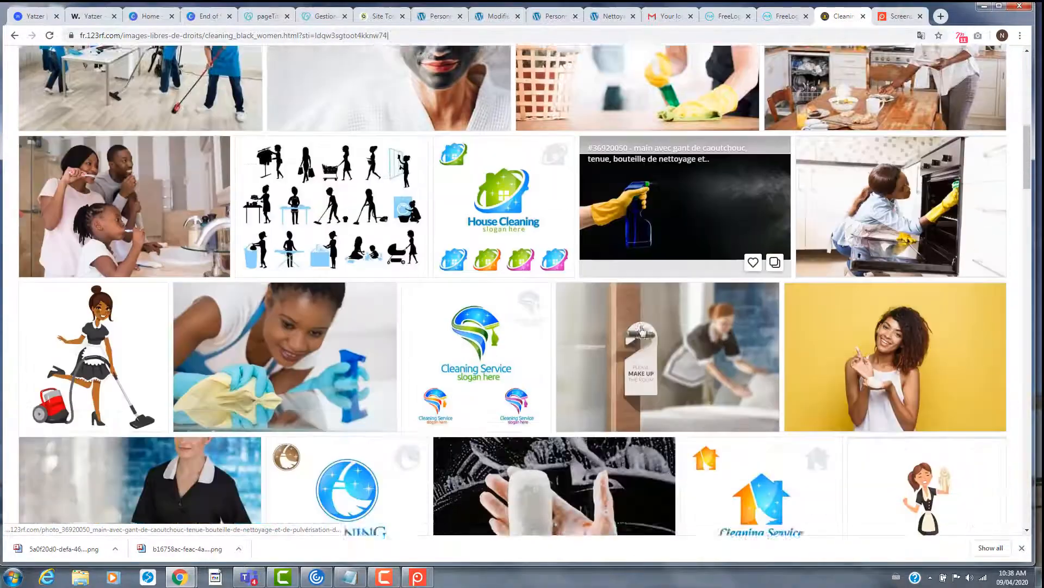
scroll(642, 330, "down", 1)
scroll(642, 330, "down", 15)
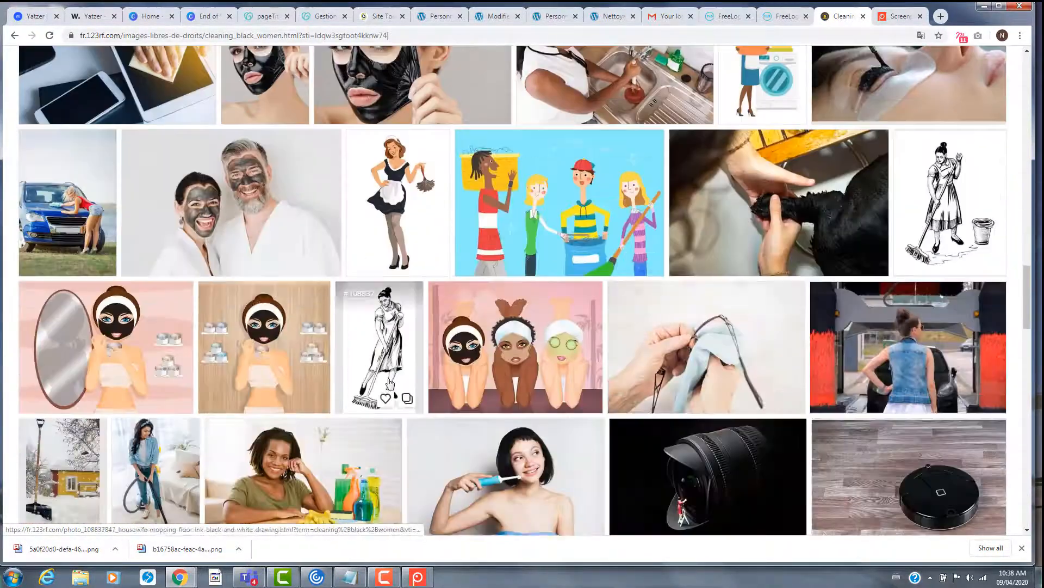
scroll(474, 401, "down", 10)
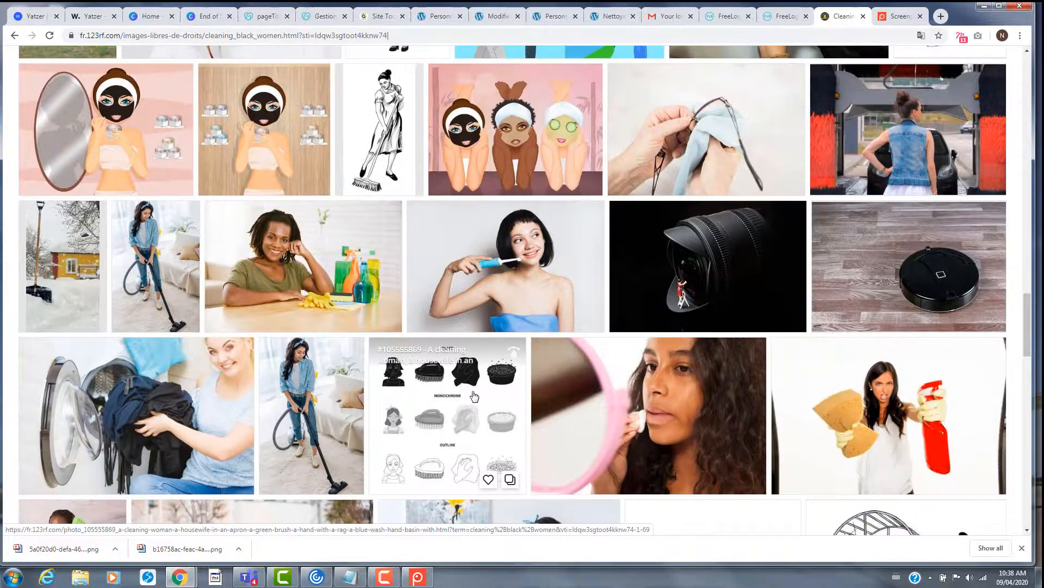
scroll(473, 389, "down", 5)
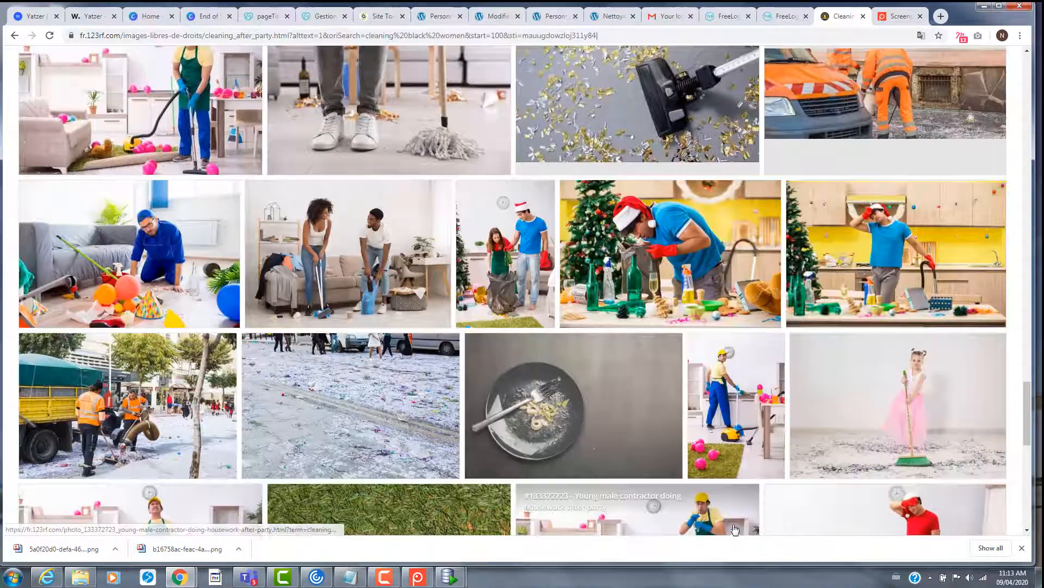
scroll(515, 382, "up", 15)
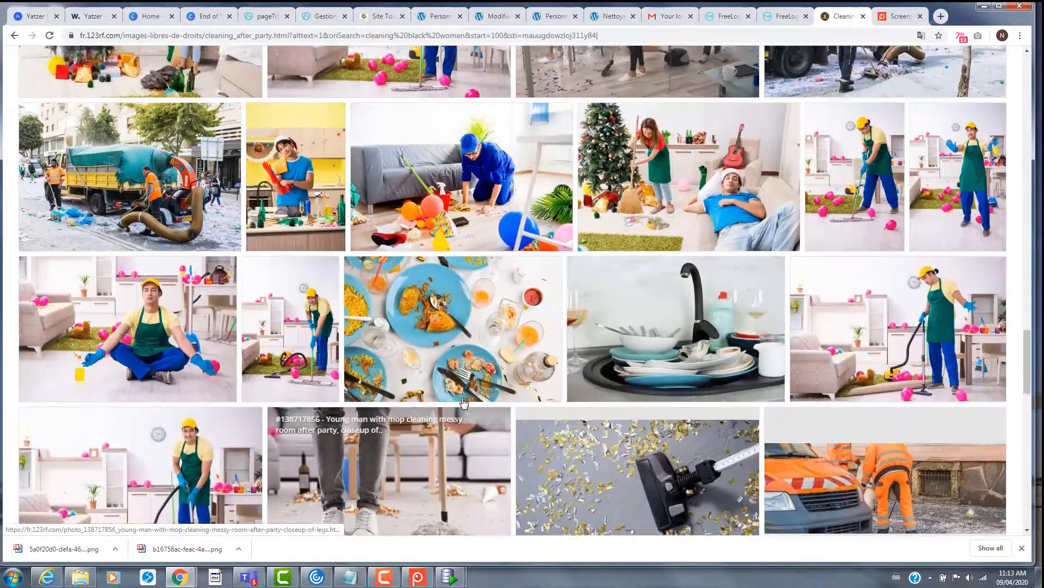
scroll(518, 175, "up", 5)
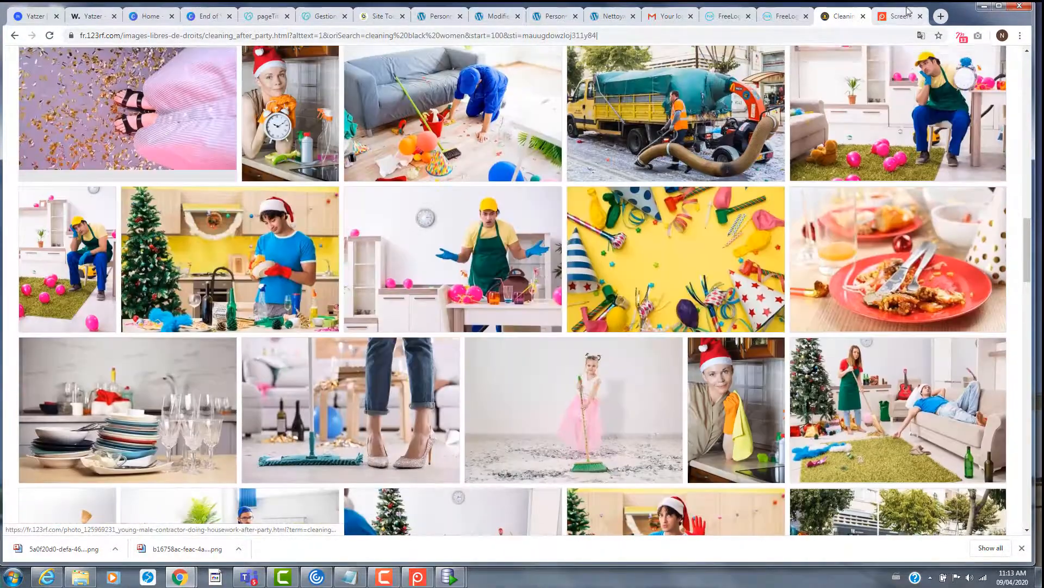
left_click(940, 16)
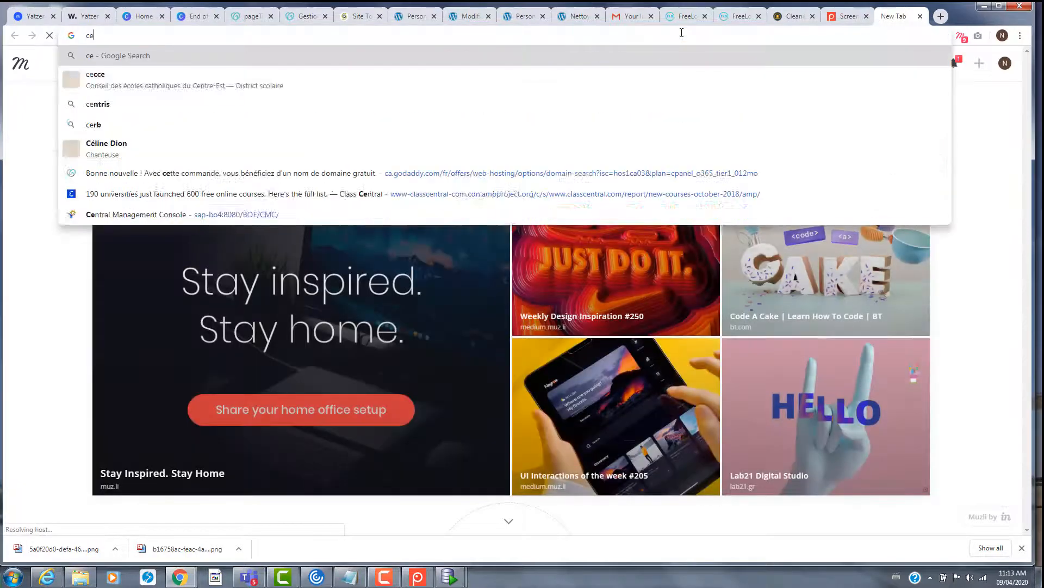
- Search Google Images for 'cleaning services black person'
type("ce")
key("BackSpace")
type("leaning")
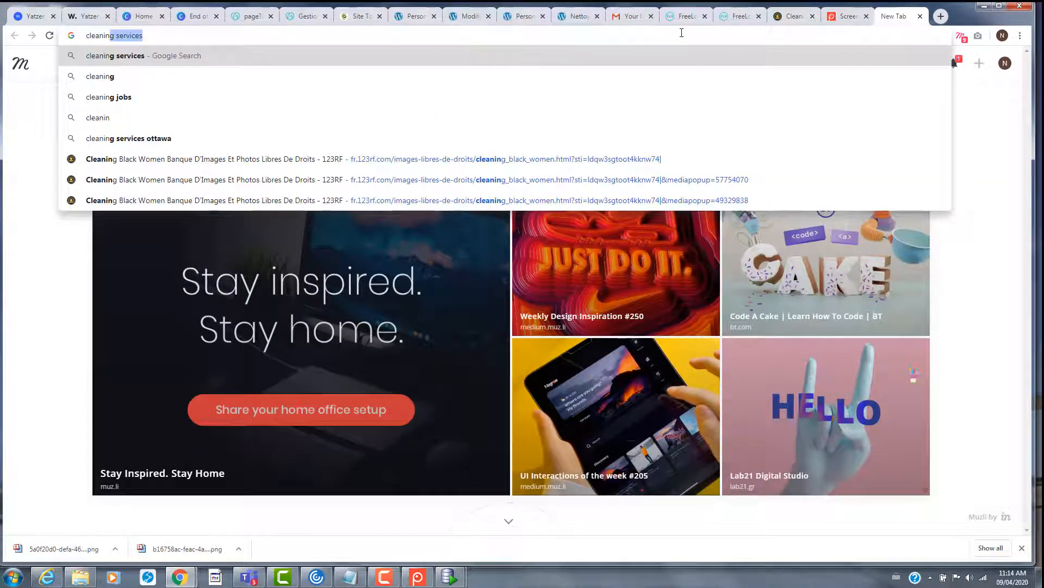
type(" services")
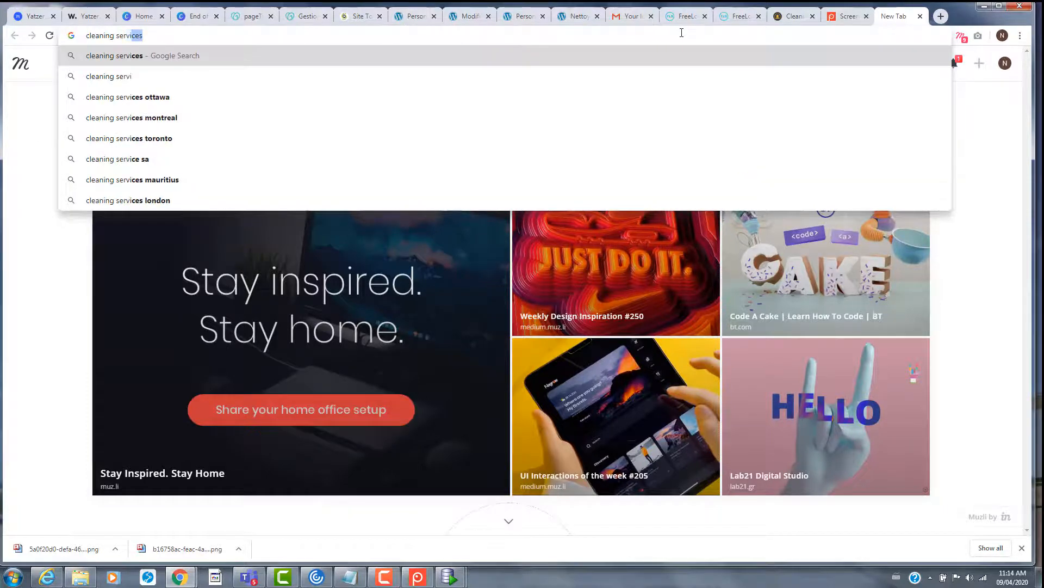
type(" w")
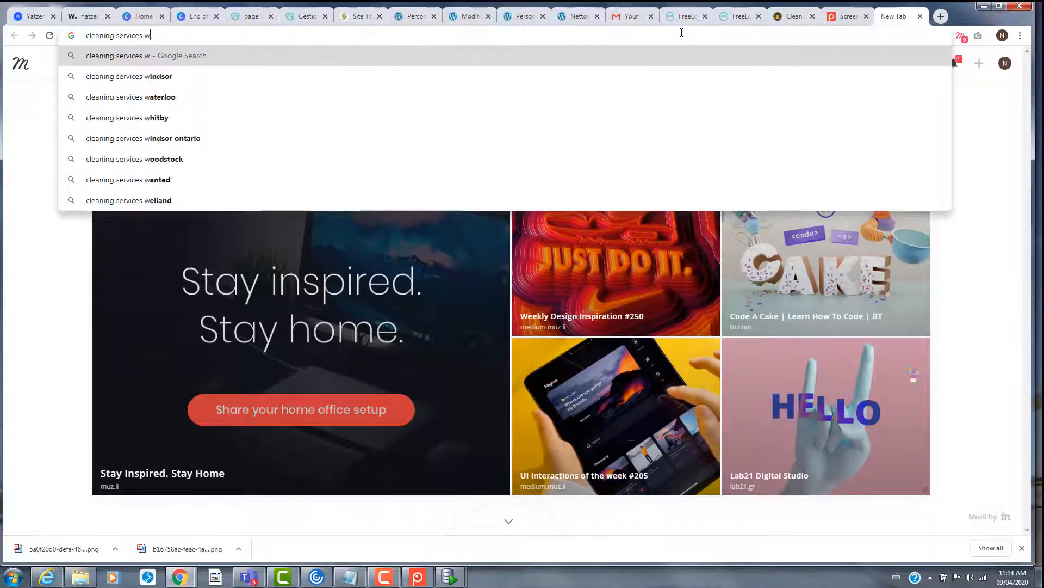
key("BackSpace")
type("bla")
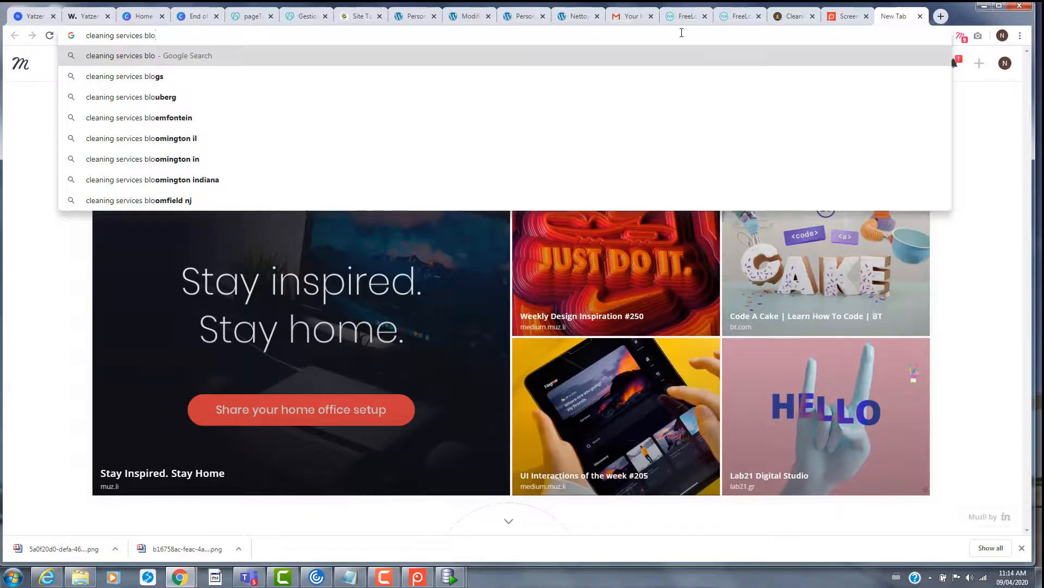
type("ck ")
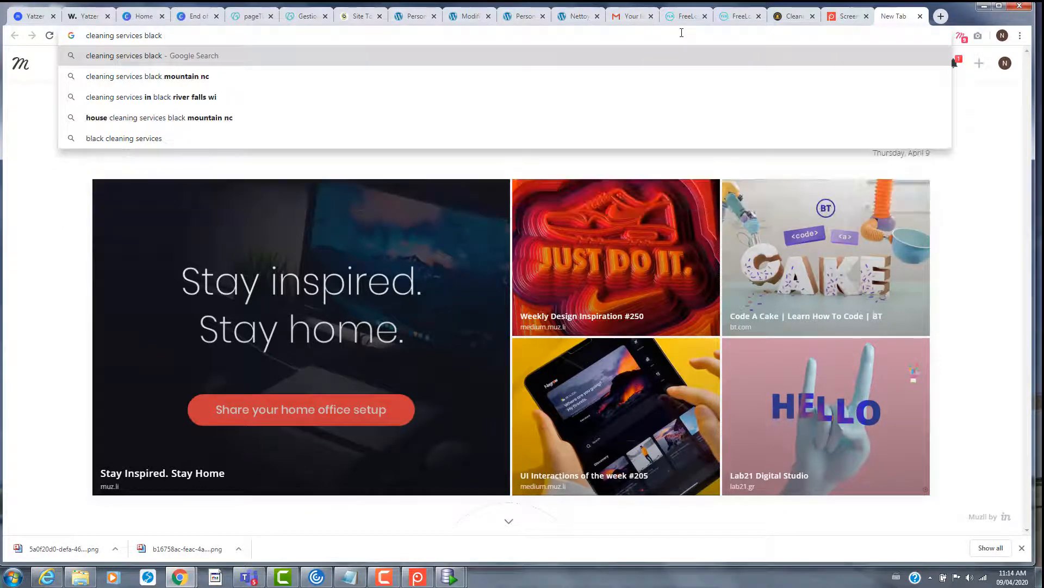
type("person")
key("Return")
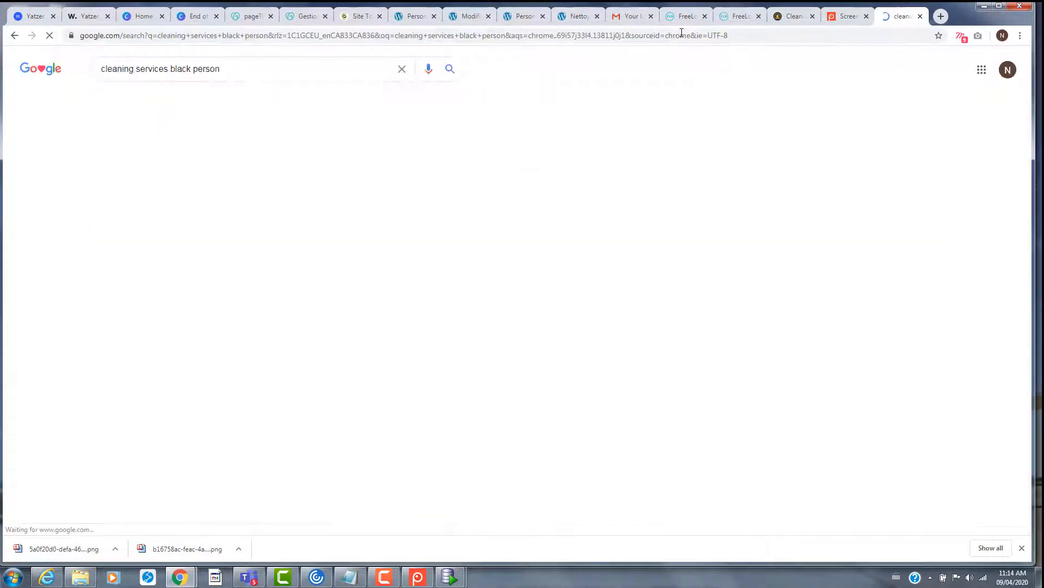
left_click(164, 103)
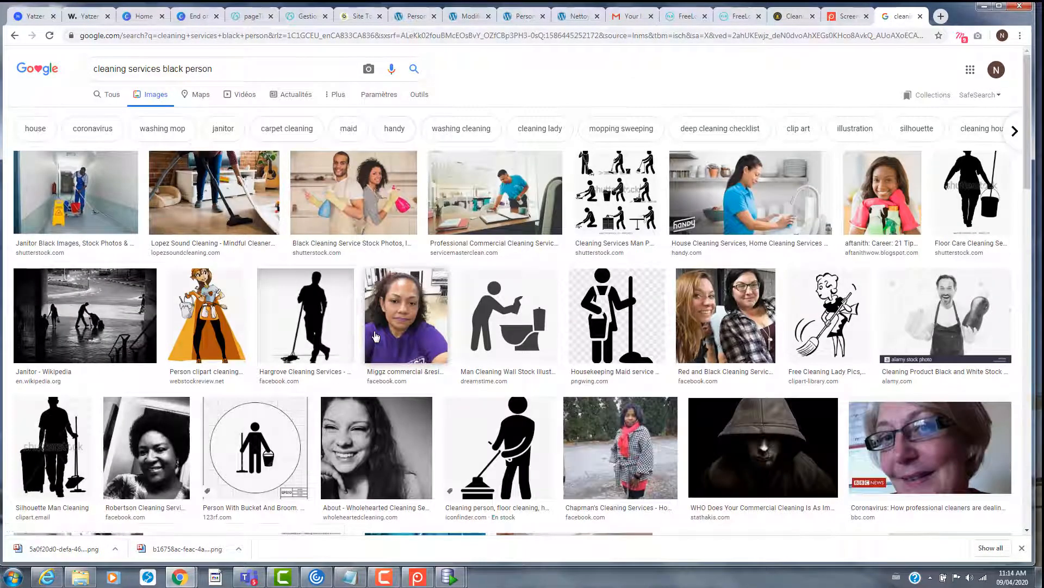
- Preview the Black Cleaning Service photo and the Clean Up Icons Set image
scroll(375, 332, "down", 7)
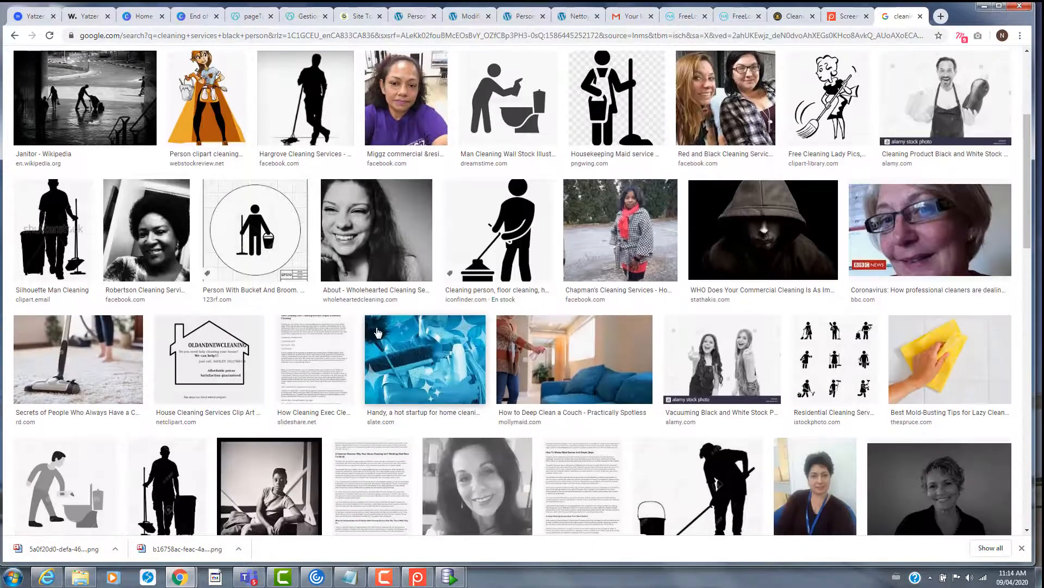
scroll(424, 346, "down", 9)
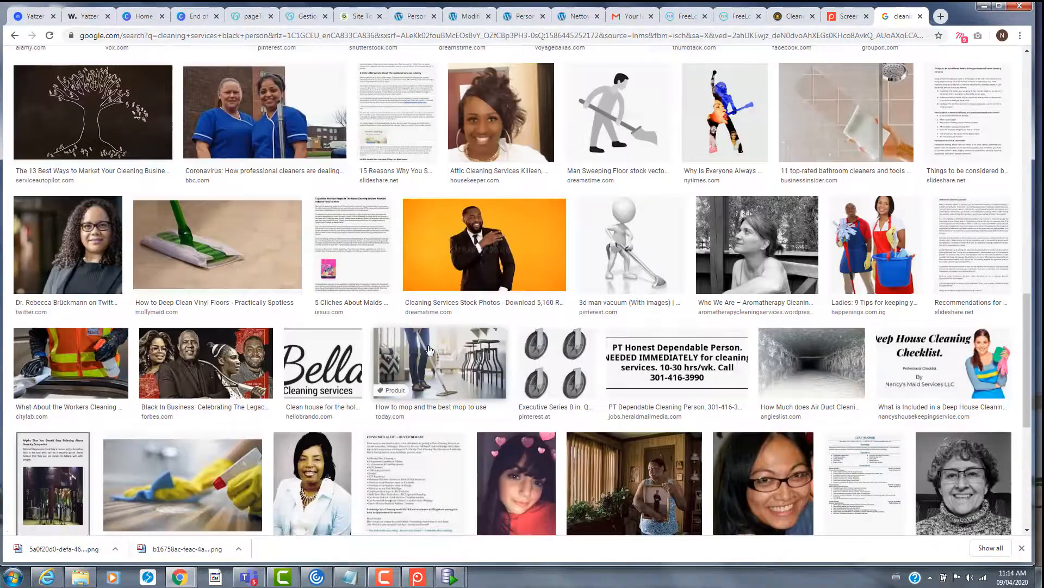
scroll(445, 388, "up", 17)
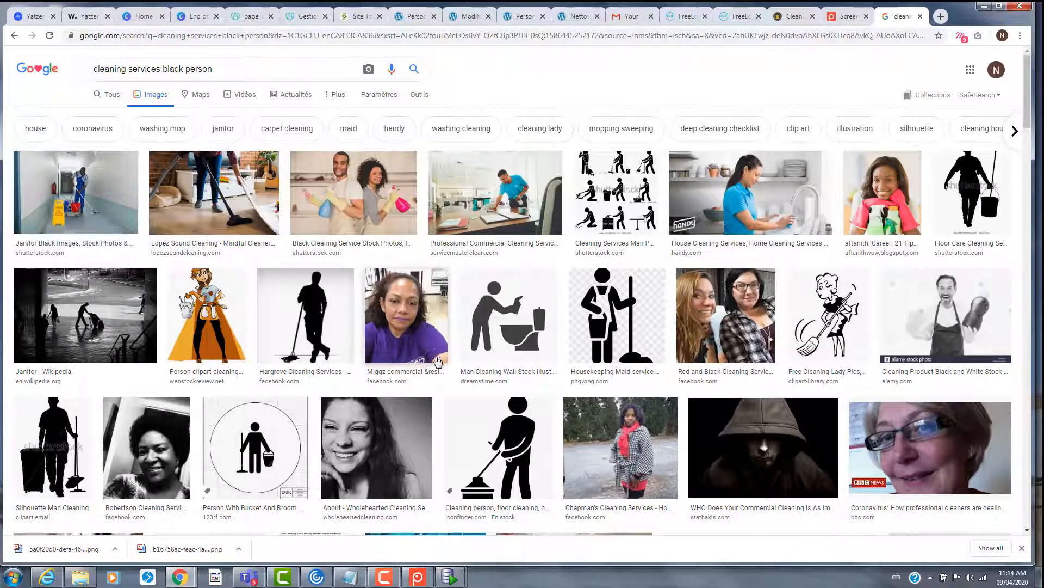
left_click(374, 201)
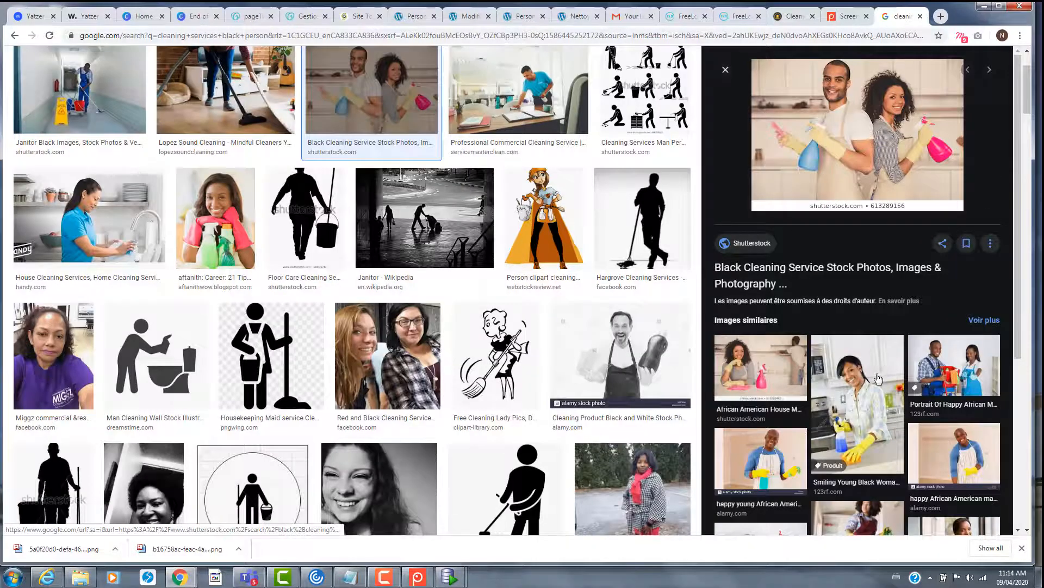
scroll(878, 378, "down", 3)
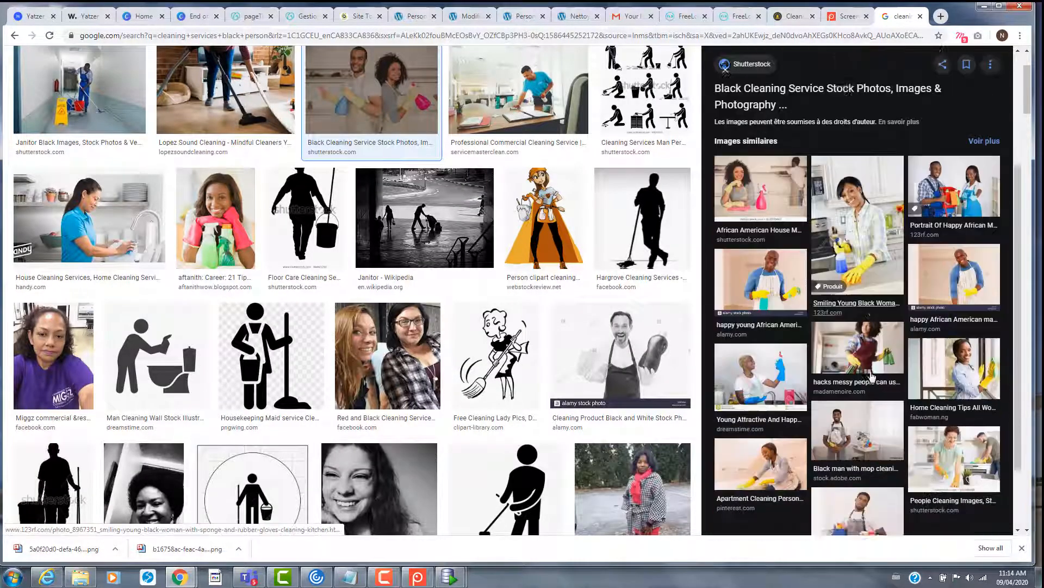
scroll(871, 376, "down", 1)
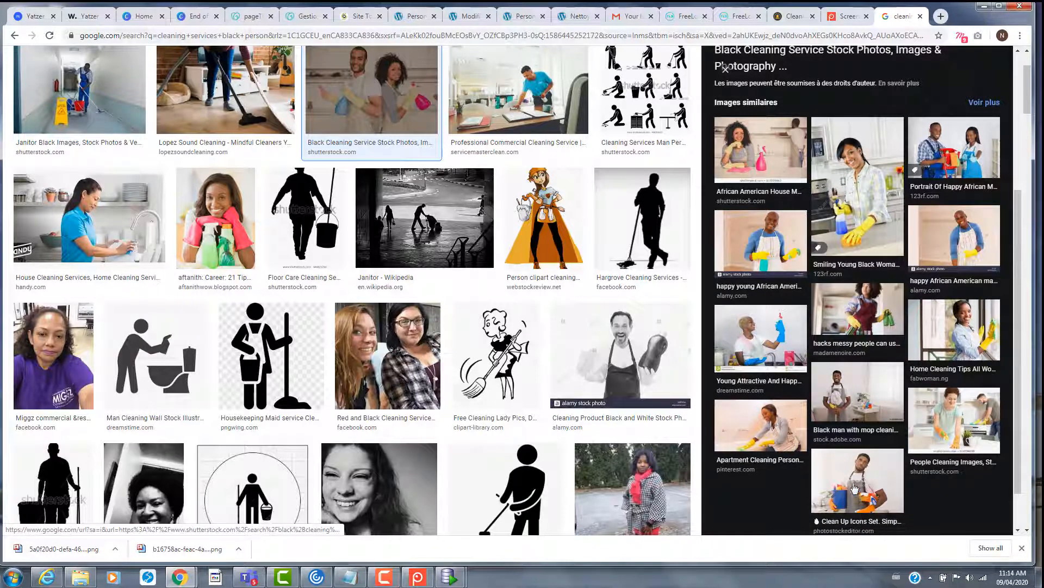
left_click(865, 481)
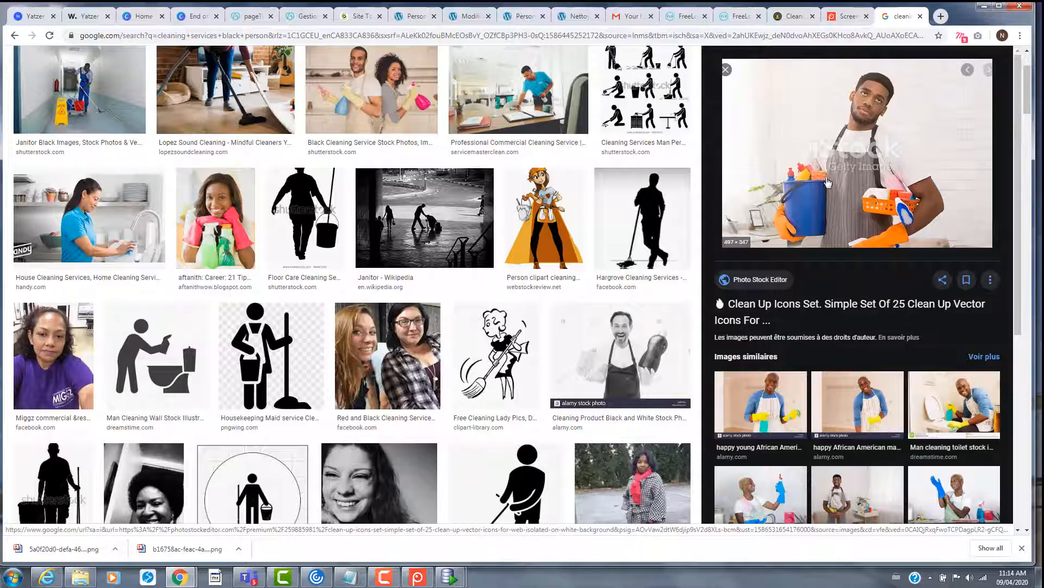
scroll(512, 325, "up", 2)
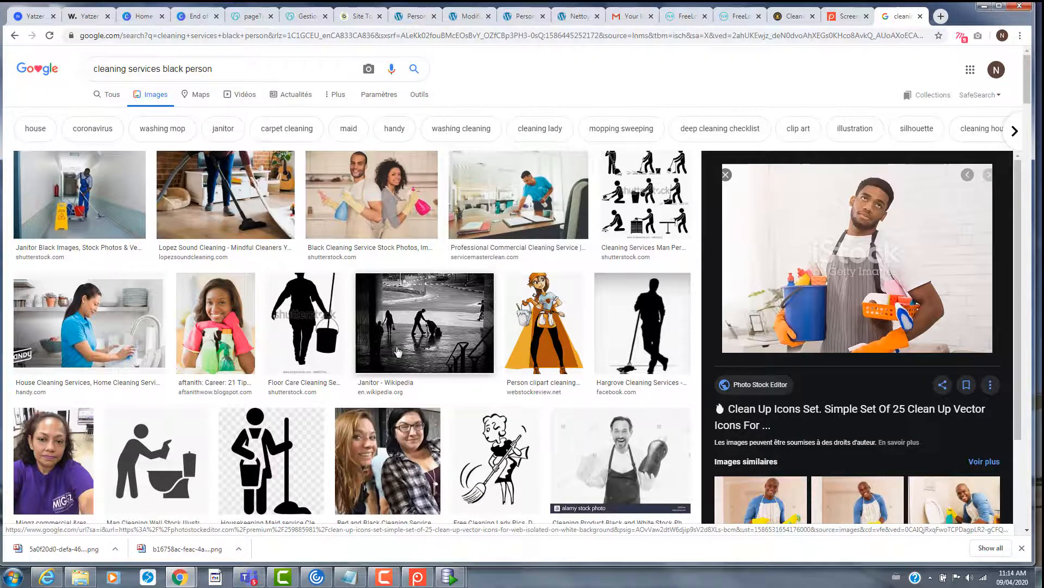
scroll(399, 352, "down", 15)
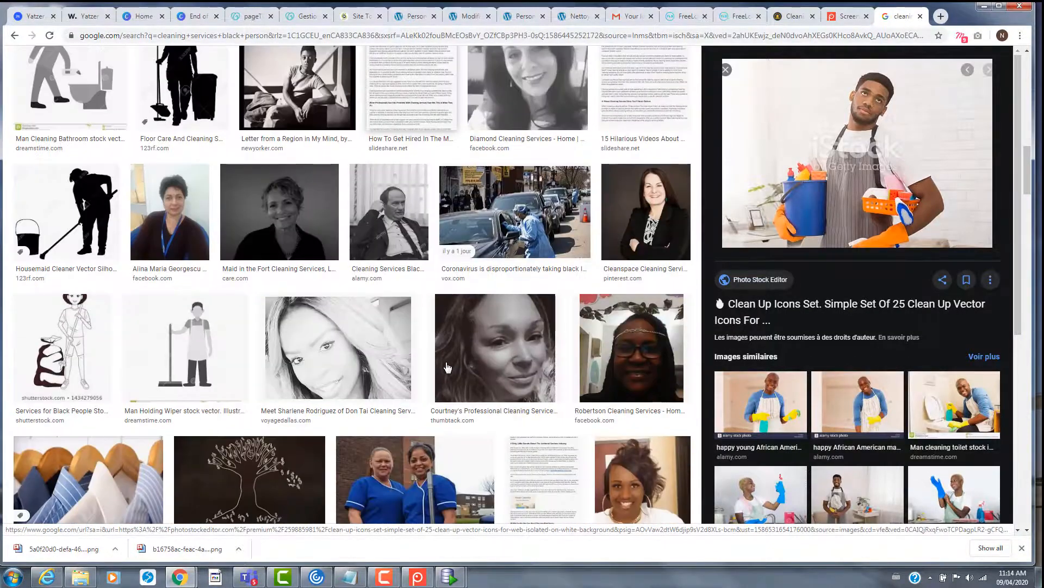
scroll(451, 376, "down", 1)
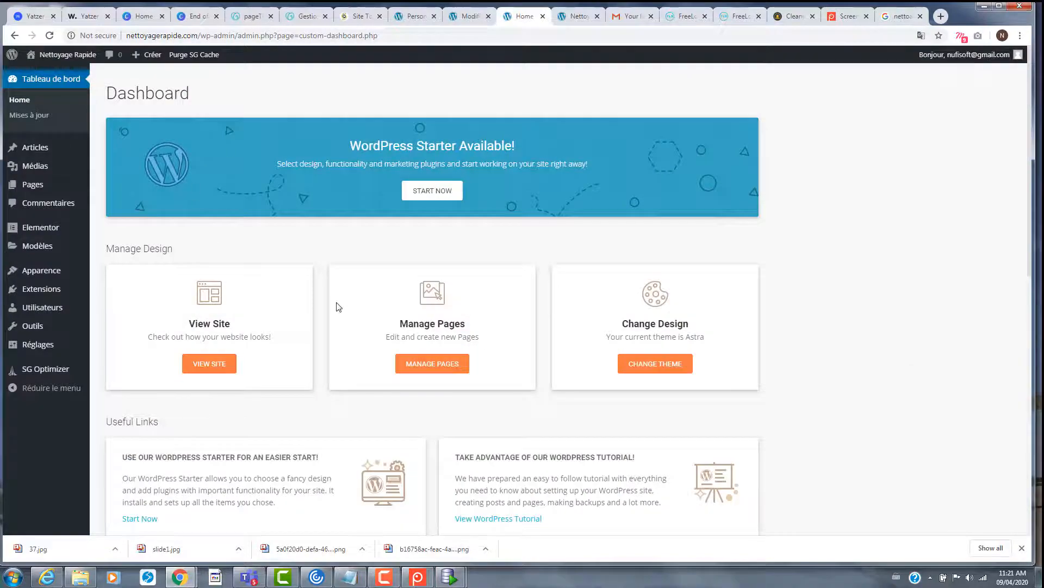
scroll(348, 303, "down", 5)
scroll(348, 281, "up", 5)
- Start adding new media and browse to the Pictures > nettoage folder
scroll(343, 257, "down", 5)
scroll(303, 280, "up", 5)
left_click(36, 168)
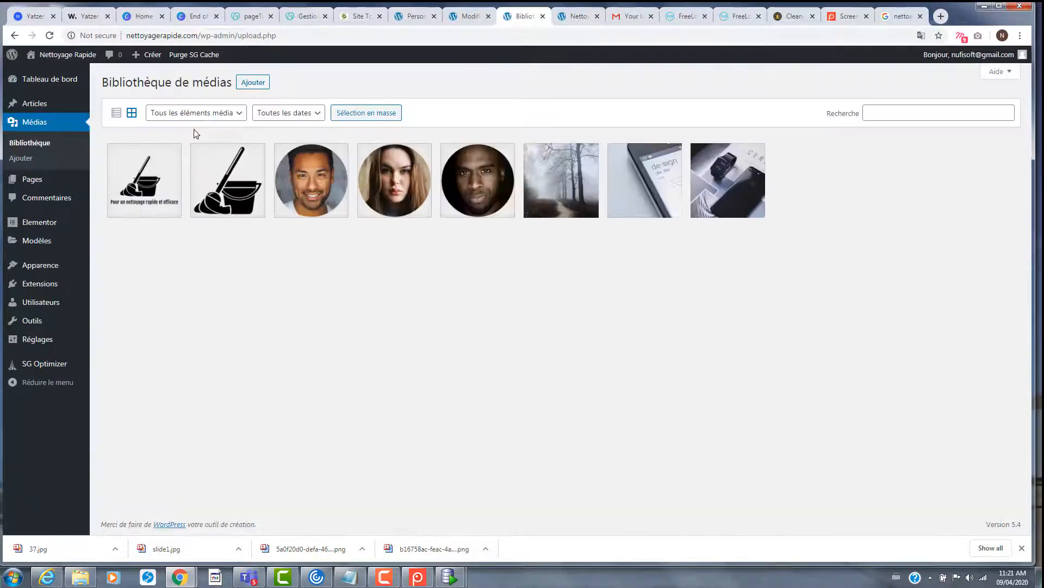
left_click(249, 84)
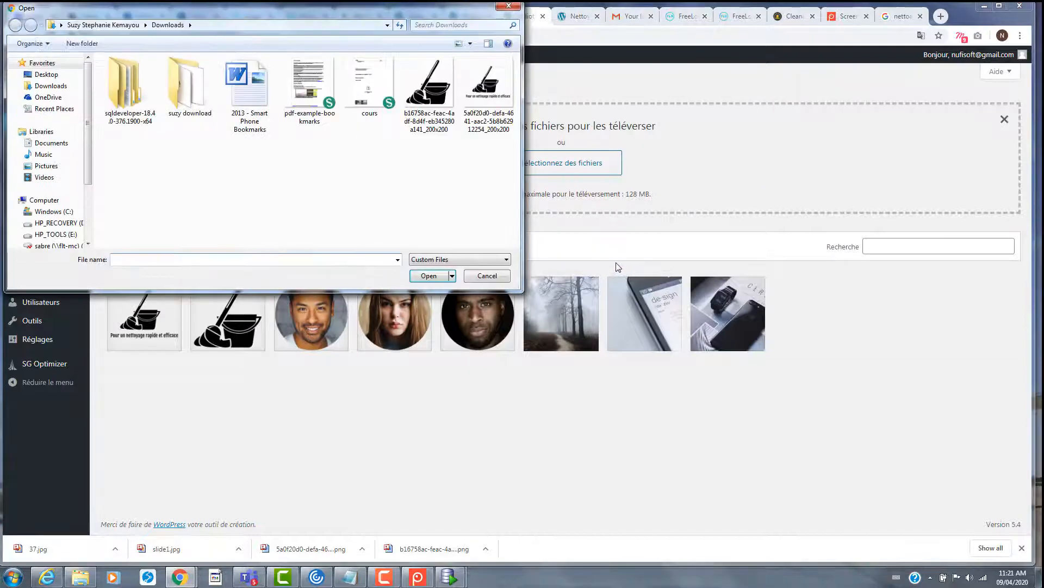
left_click(47, 165)
double_click(130, 125)
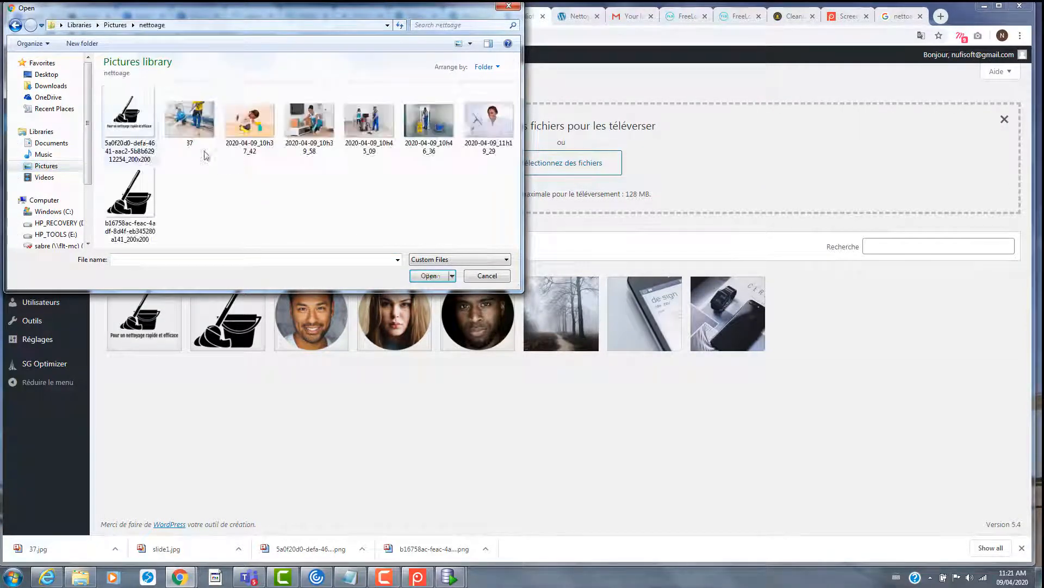
- Upload 37.jpg plus the 10h37_42, 10h39_58, 10h45_09, 10h46_36 and 11h19_29 captures
left_click(201, 130, "ctrl")
left_click(249, 123, "ctrl")
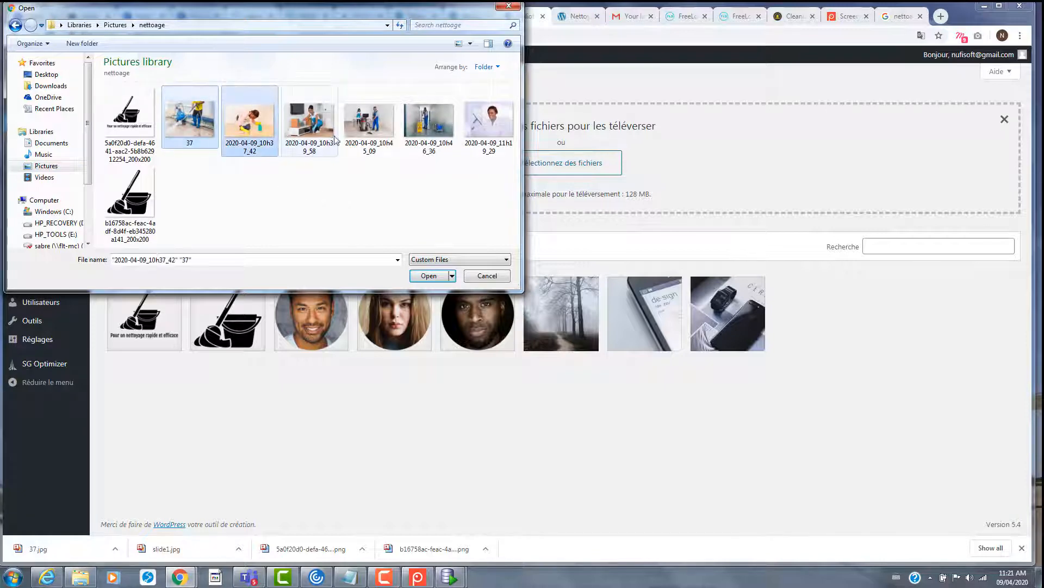
left_click(326, 131, "ctrl")
left_click(370, 125, "ctrl")
left_click(430, 122, "ctrl")
left_click(489, 123, "ctrl")
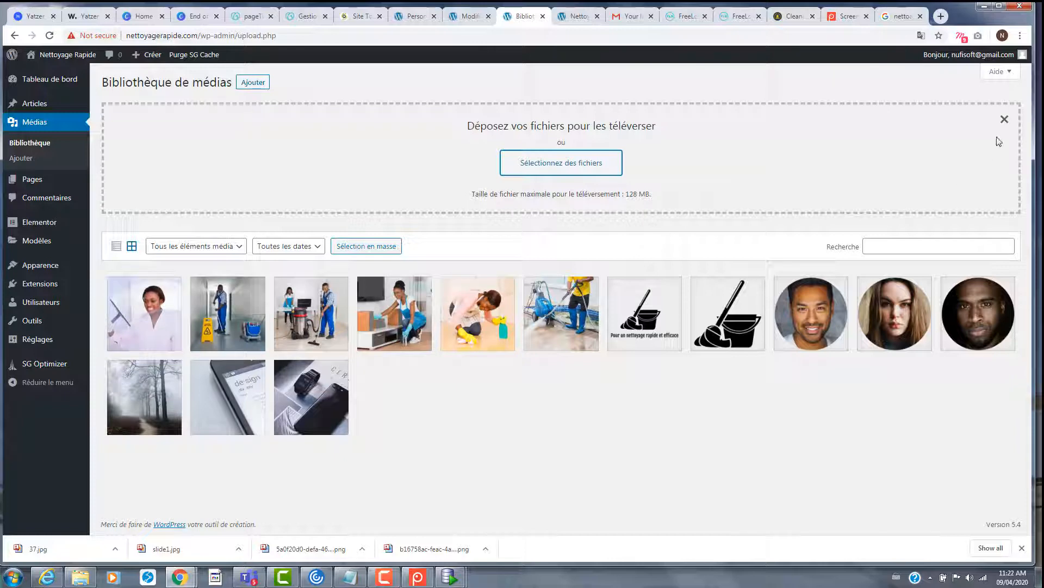
left_click(1005, 122)
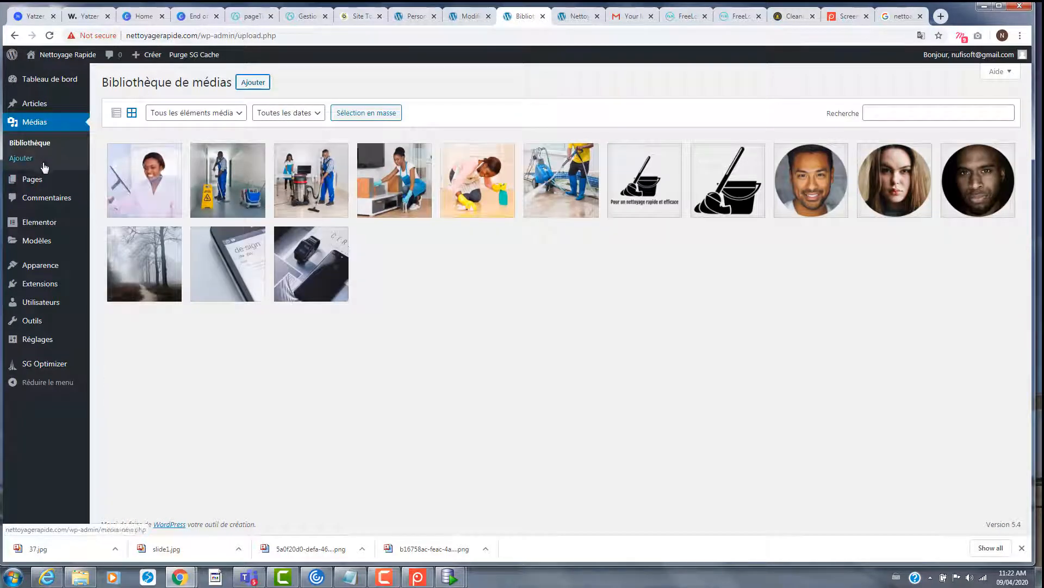
- From Pages, open Accueil with 'Modifier avec Elementor' and scroll down to its sections
left_click(86, 185)
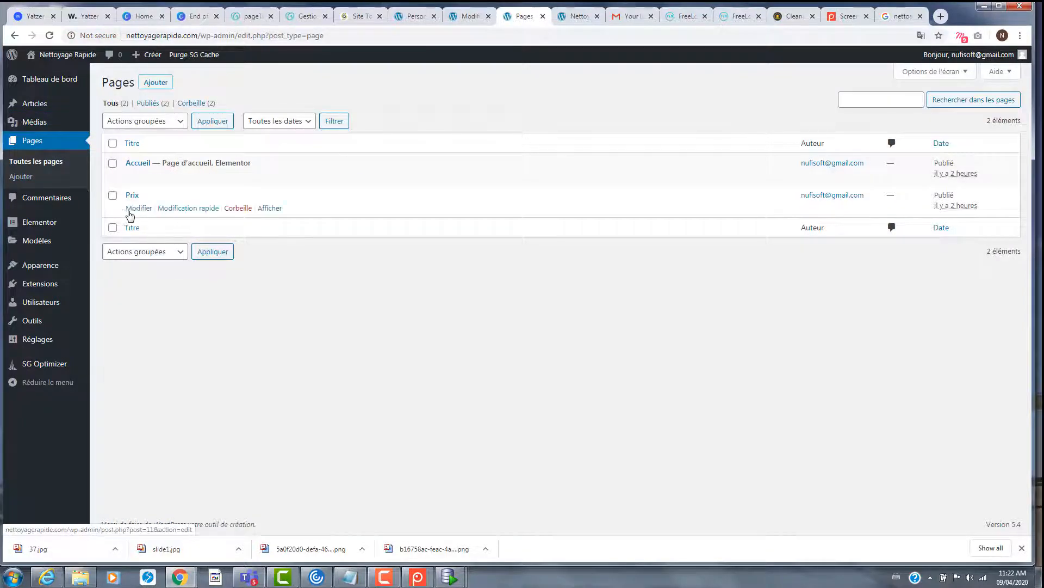
mouse_move(130, 172)
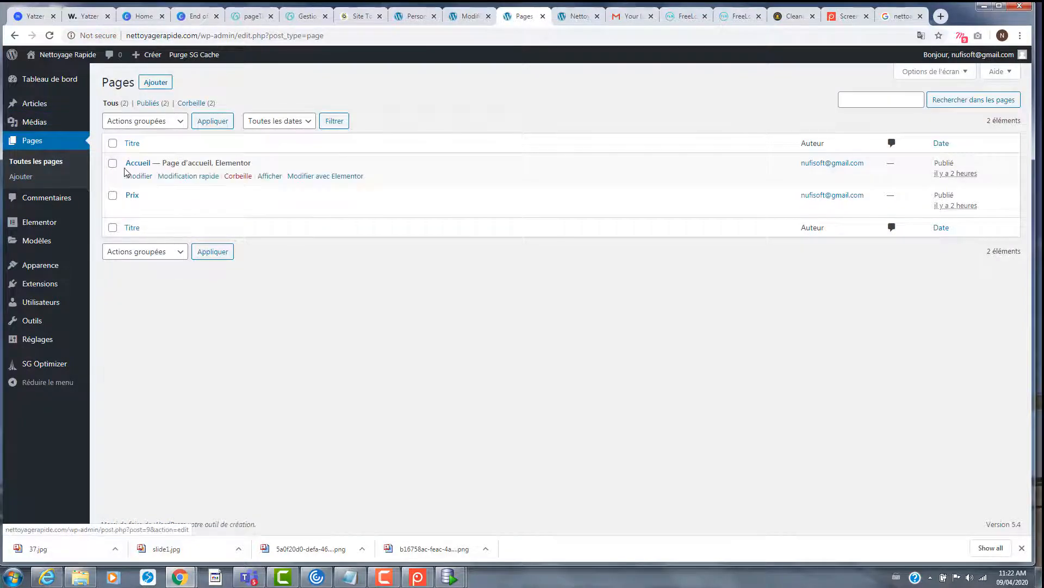
left_click(343, 177)
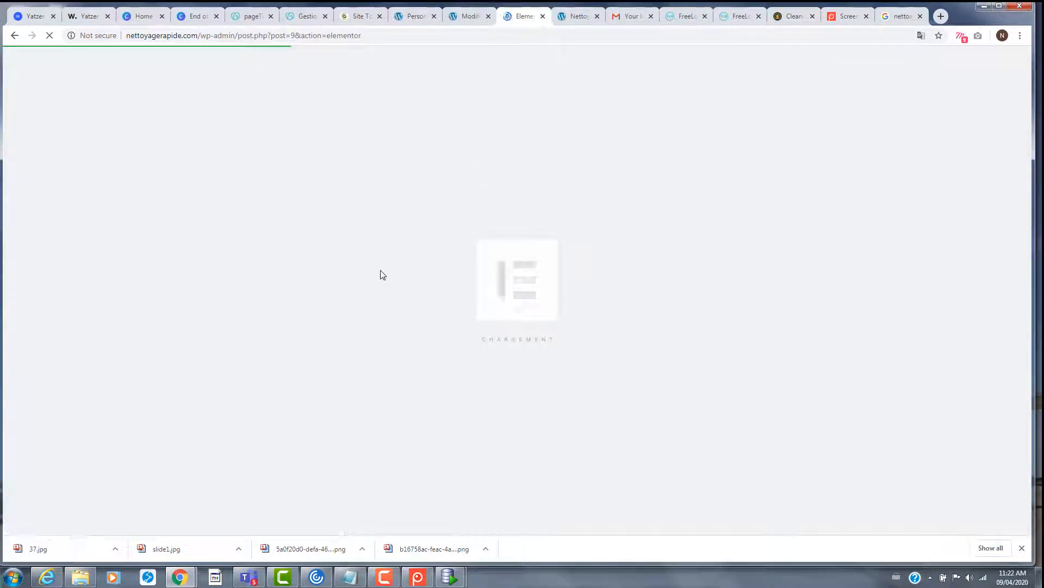
scroll(631, 302, "down", 6)
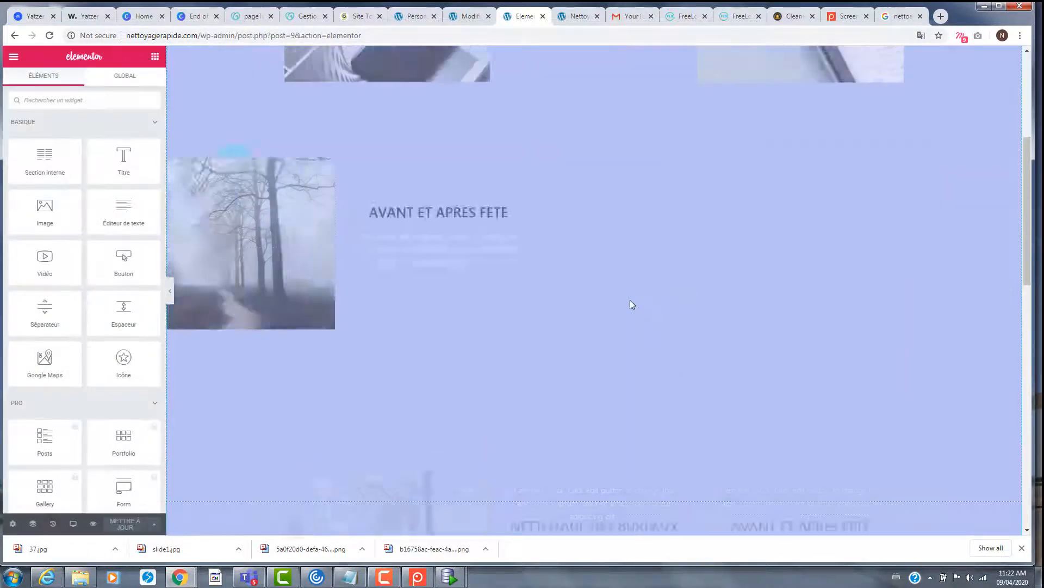
scroll(630, 304, "down", 7)
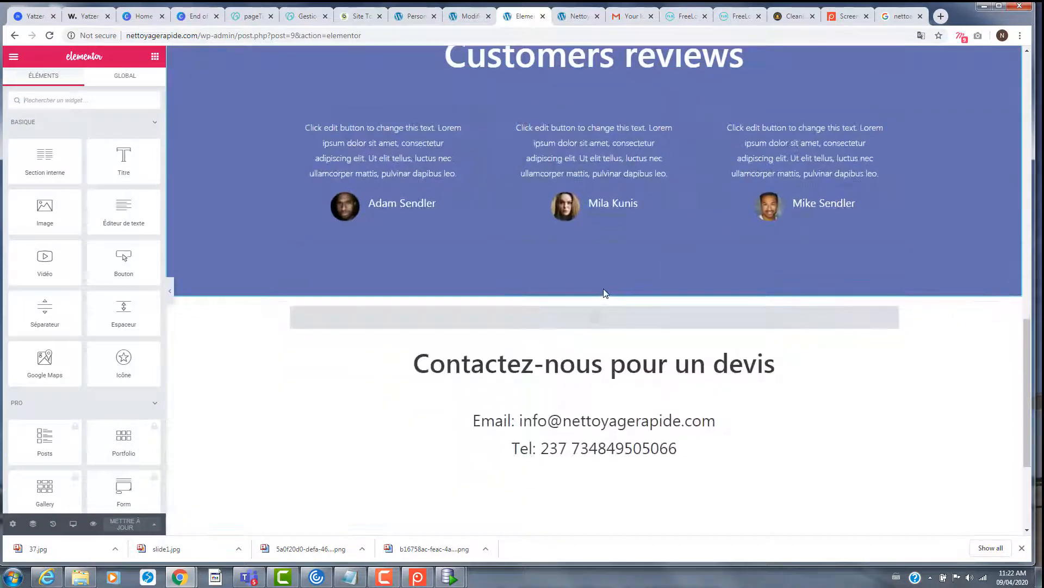
scroll(604, 291, "down", 3)
- Set the 'Contactez-nous pour un devis' section's Style background to Classique and open the image chooser
left_click(595, 127)
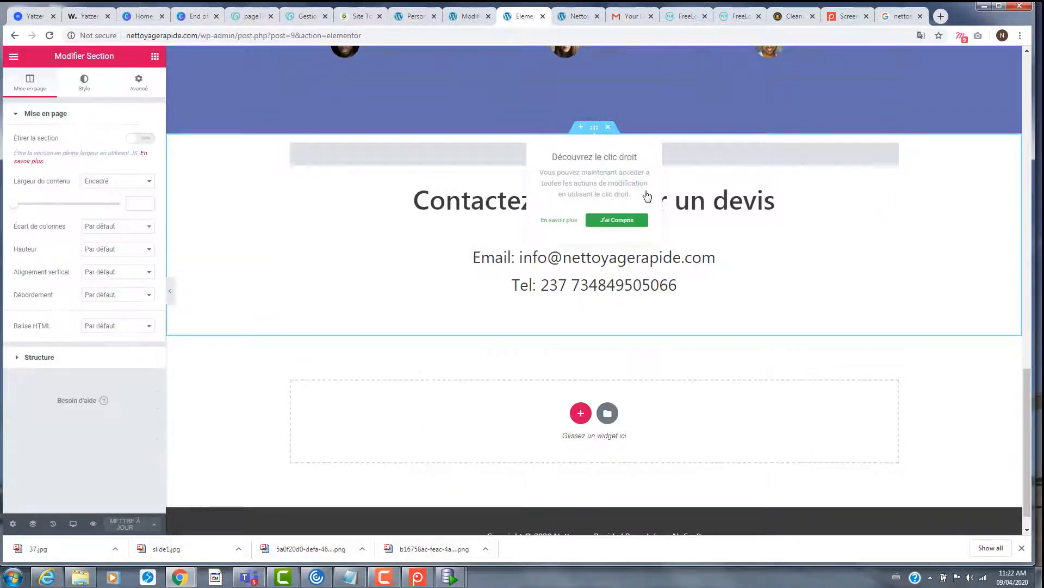
left_click(137, 83)
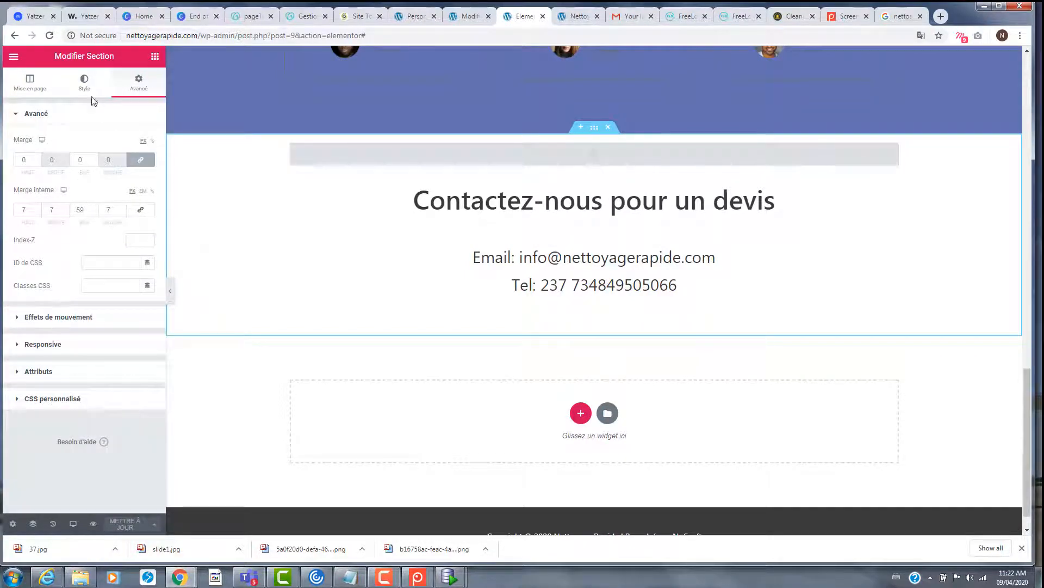
left_click(83, 84)
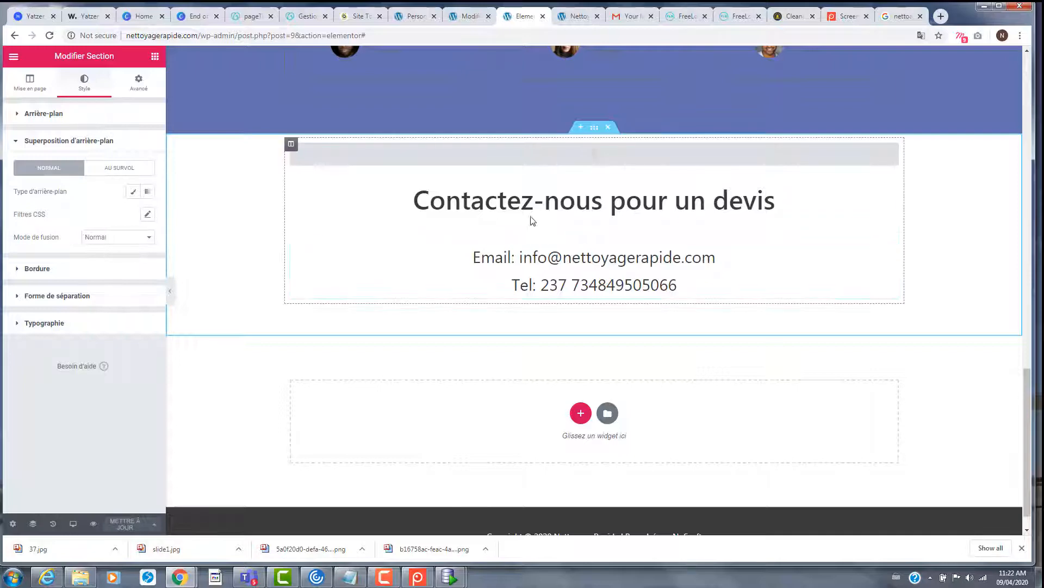
mouse_move(596, 130)
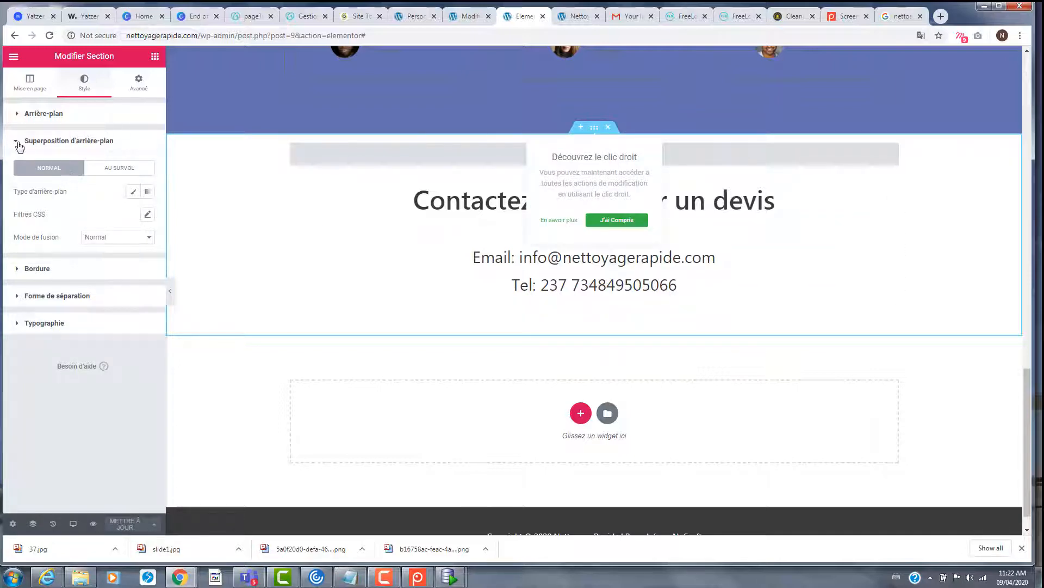
left_click(44, 113)
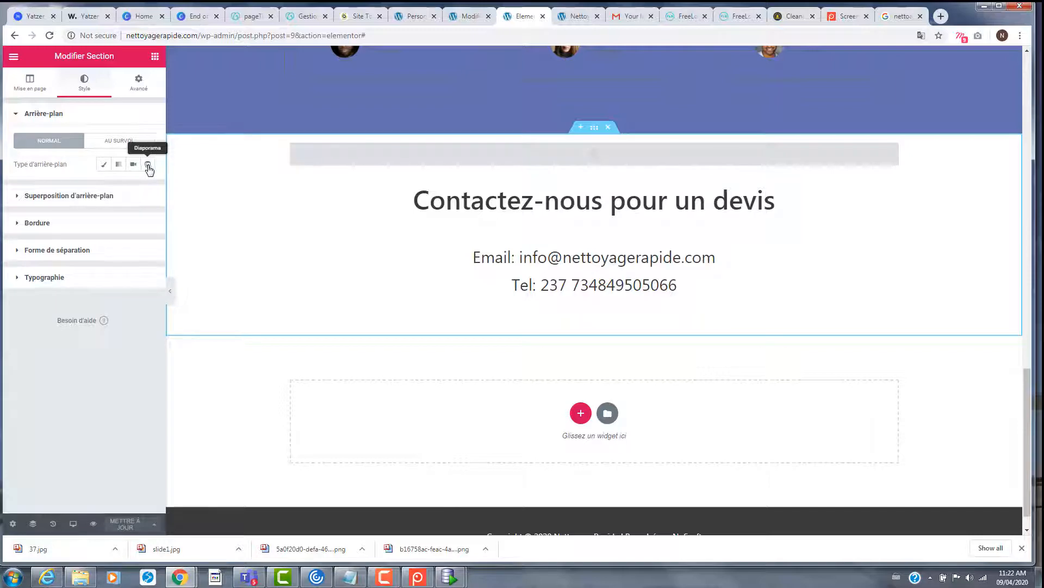
left_click(104, 164)
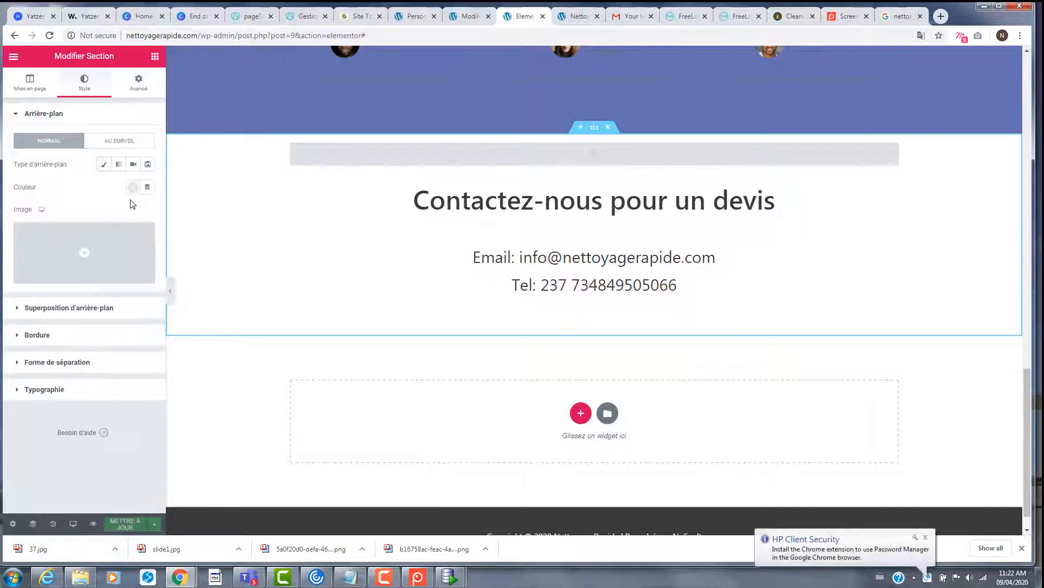
left_click(86, 255)
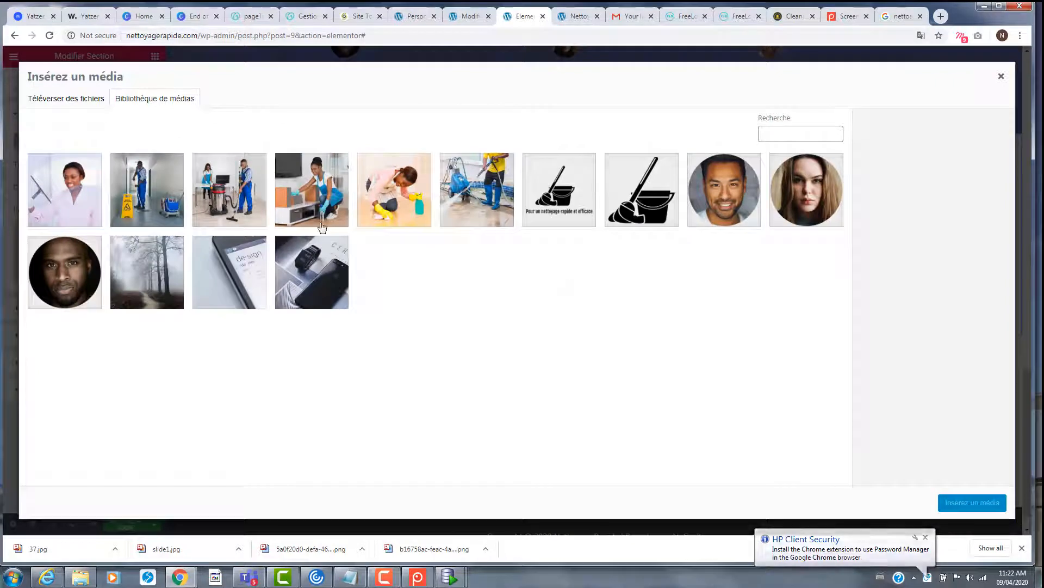
- Insert 2020-04-09_11h19_29.png, the smiling squeegee cleaner, as the contact section background
left_click(64, 190)
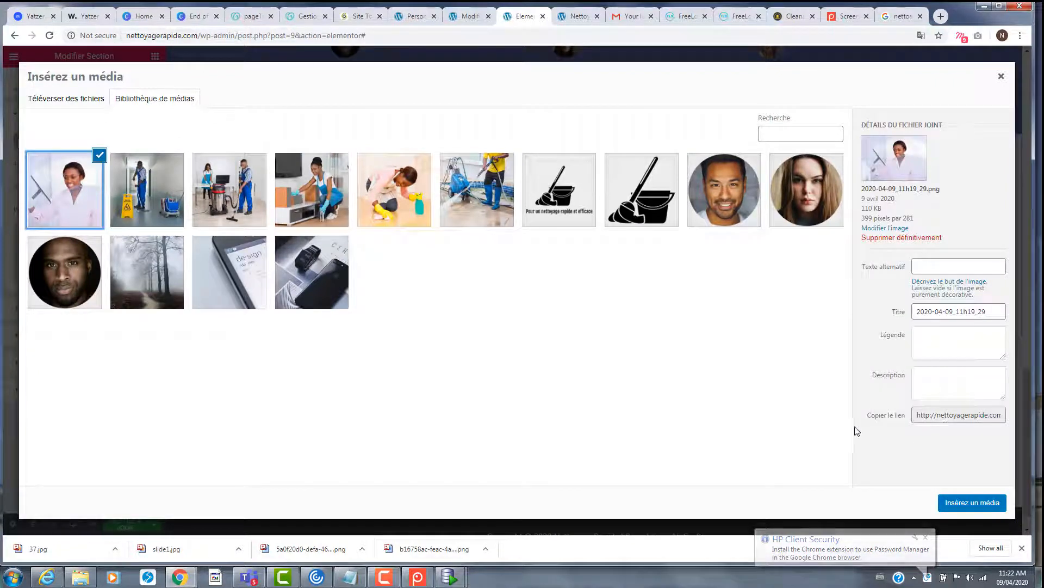
left_click(970, 504)
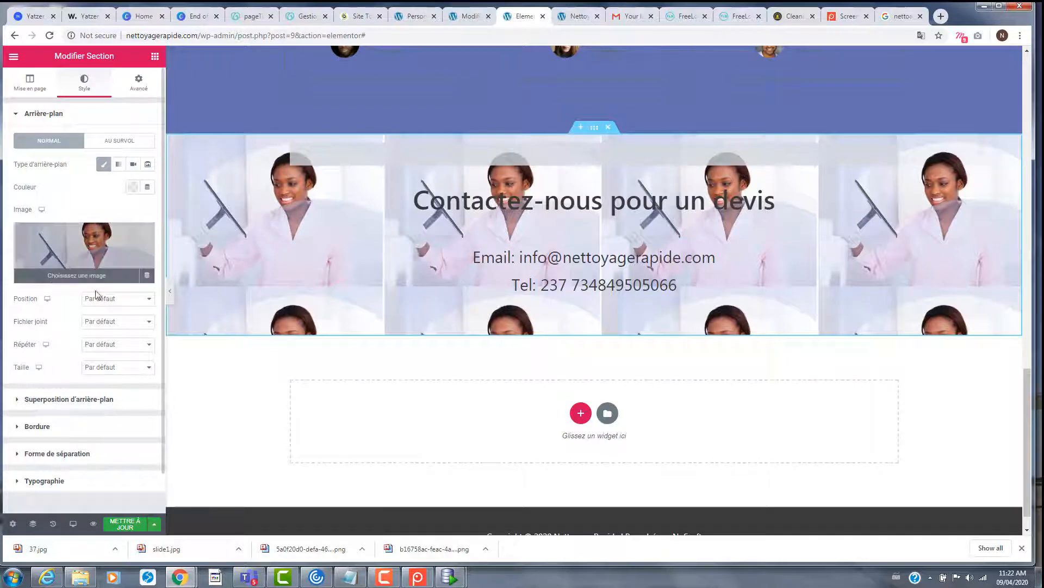
- Set the contact background photo to Non-répété, Couvrir size and Fixe attachment
scroll(155, 281, "down", 1)
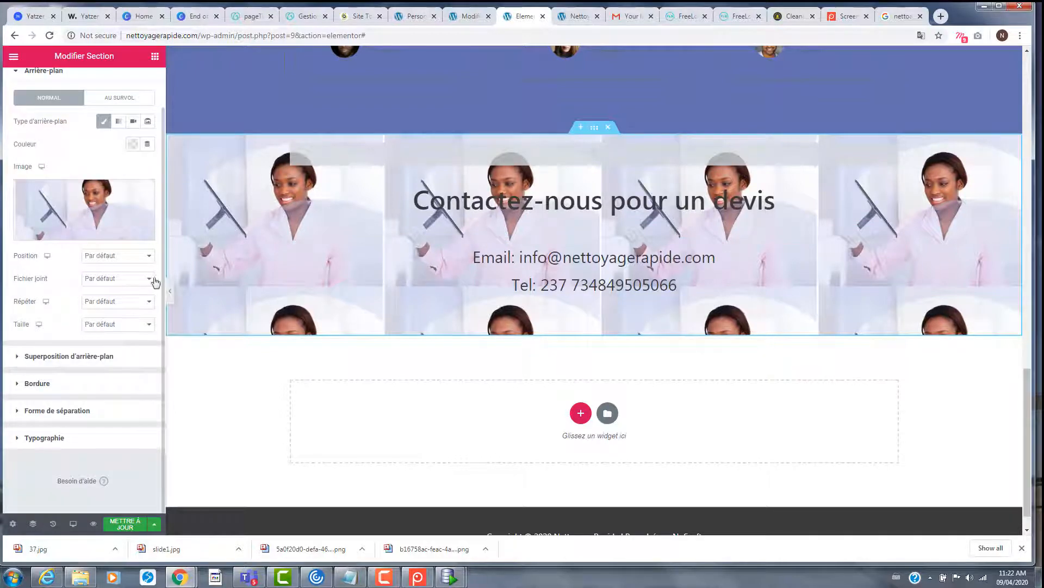
left_click(135, 305)
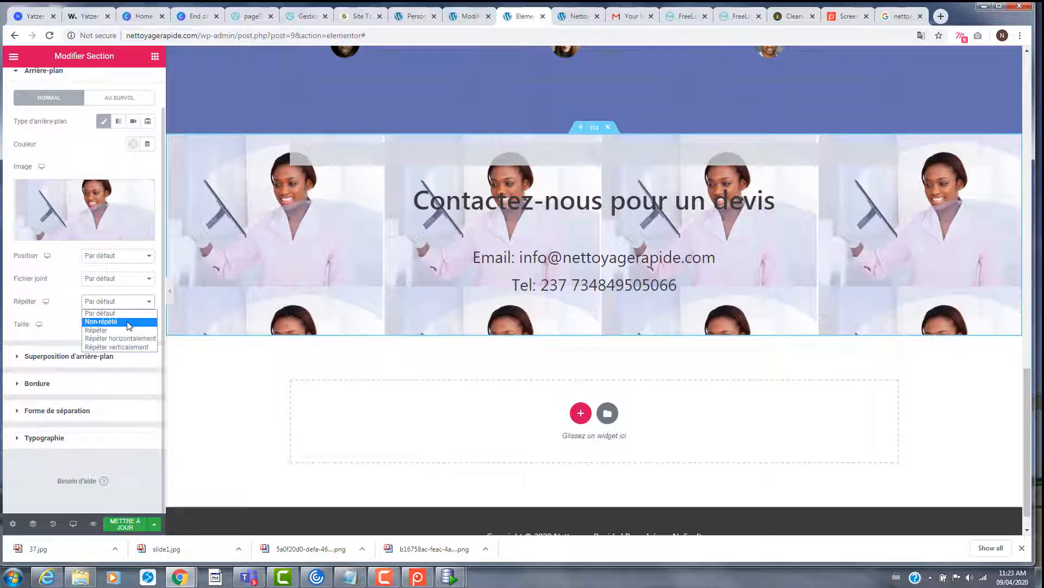
left_click(129, 322)
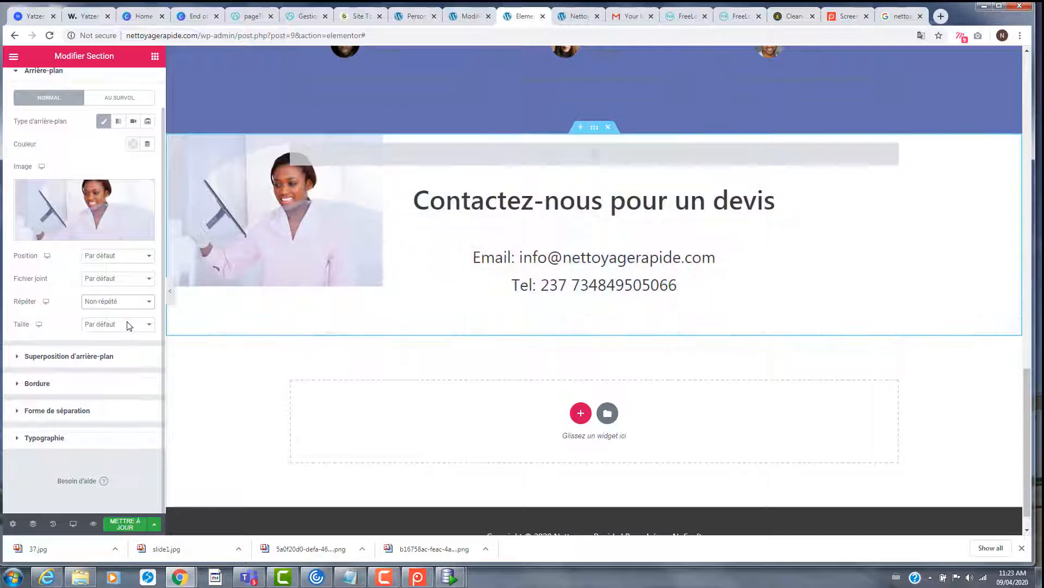
left_click(129, 327)
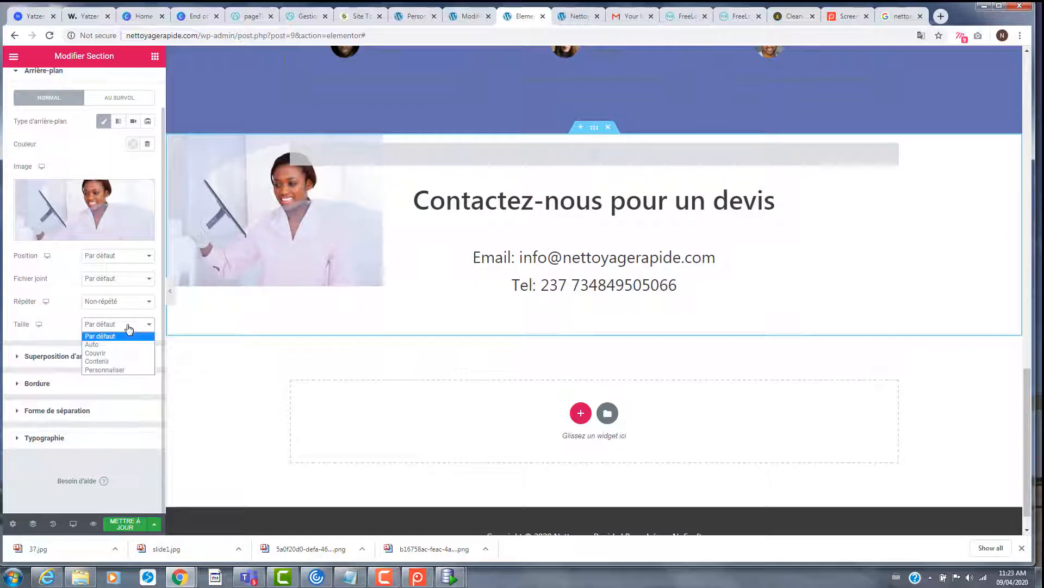
left_click(115, 353)
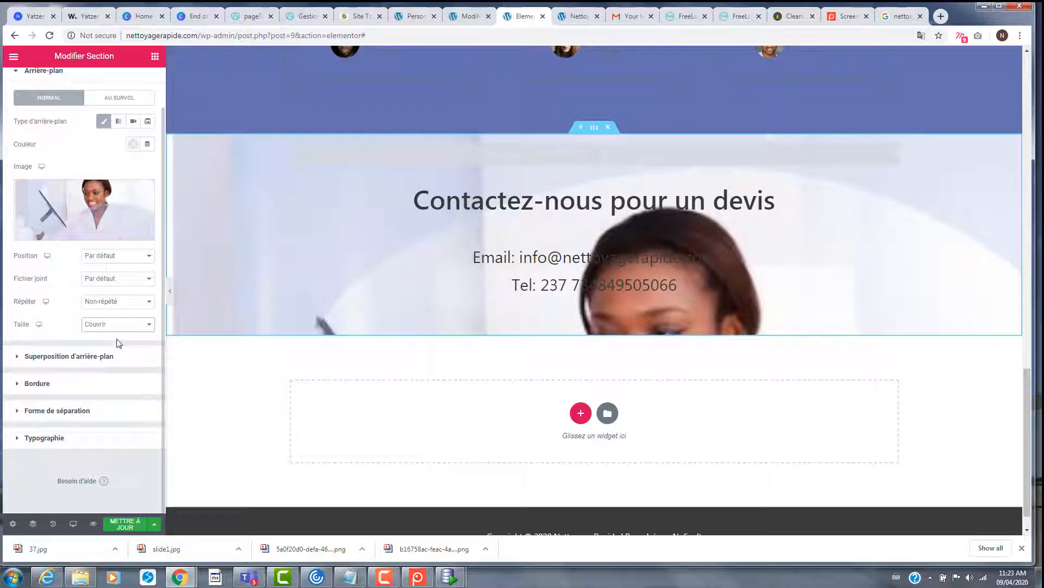
left_click(122, 282)
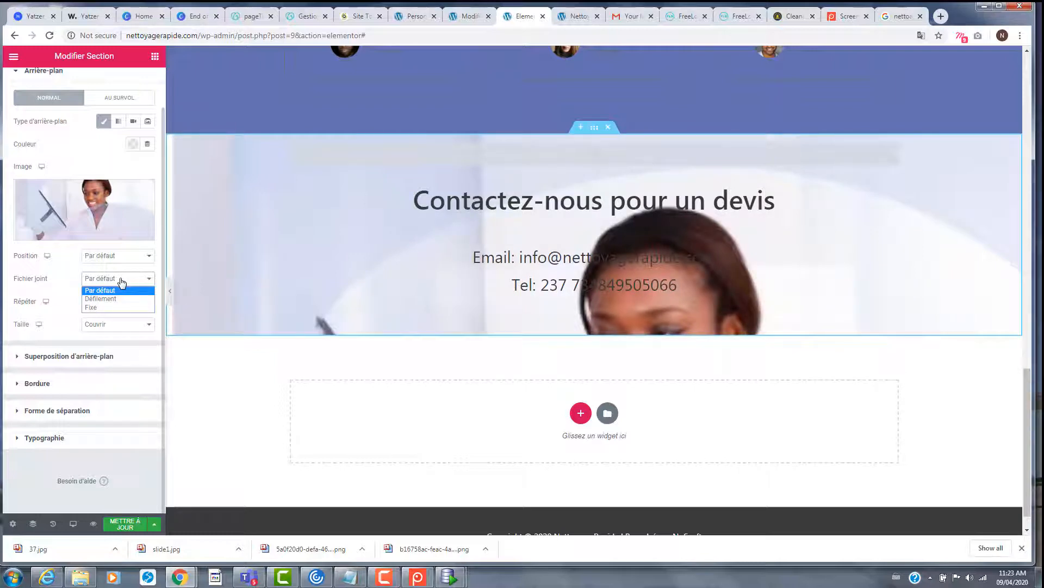
left_click(112, 299)
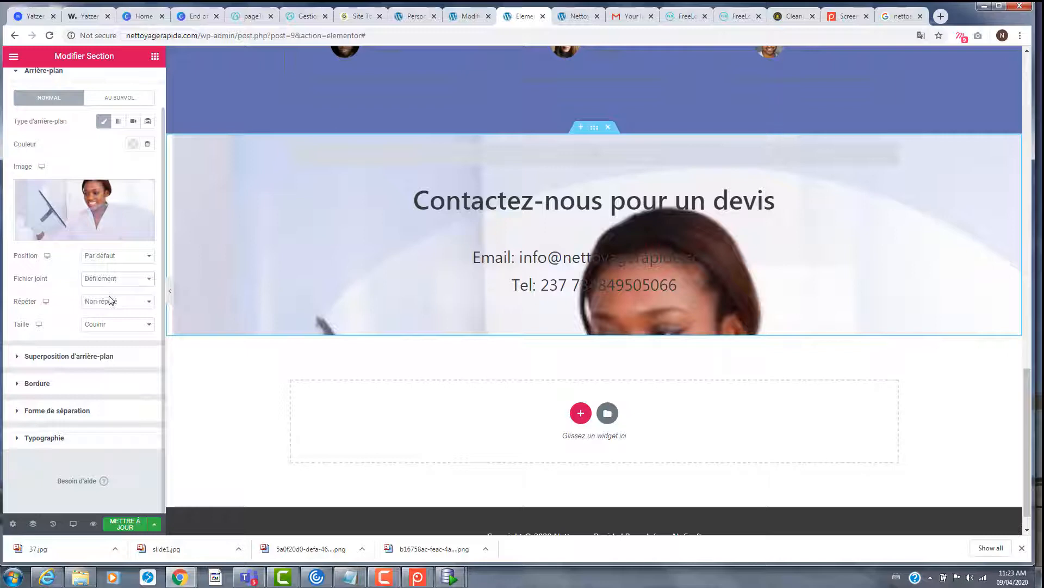
left_click(118, 281)
left_click(115, 307)
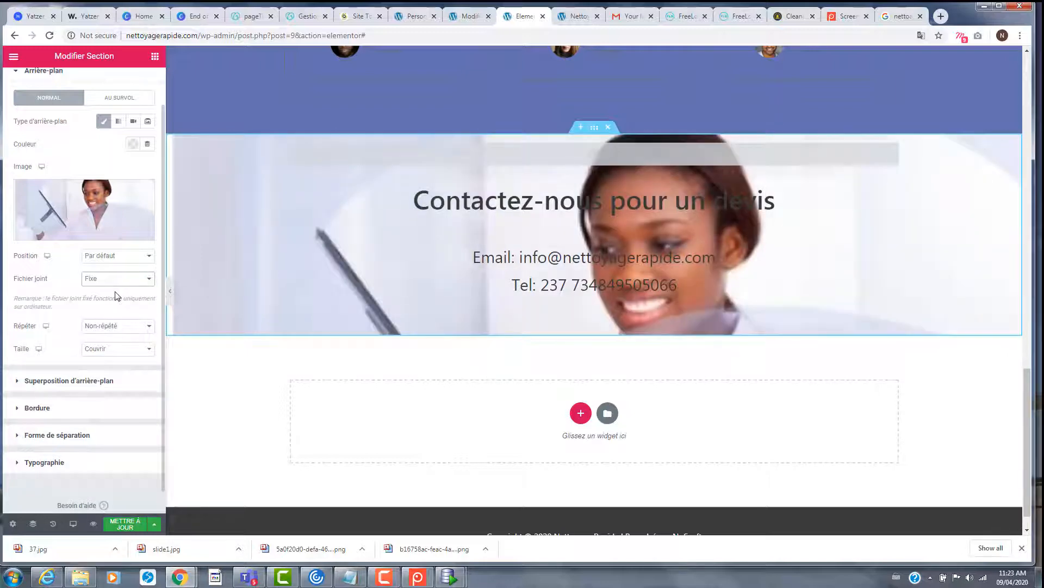
- Anchor the background photo at Inférieur gauche (bottom left)
left_click(143, 260)
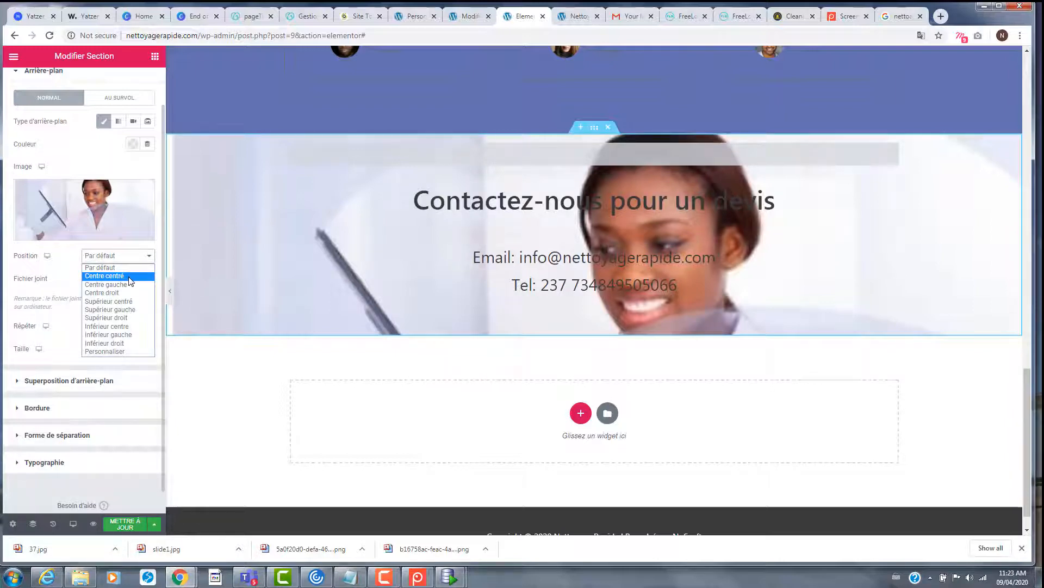
left_click(131, 276)
left_click(137, 260)
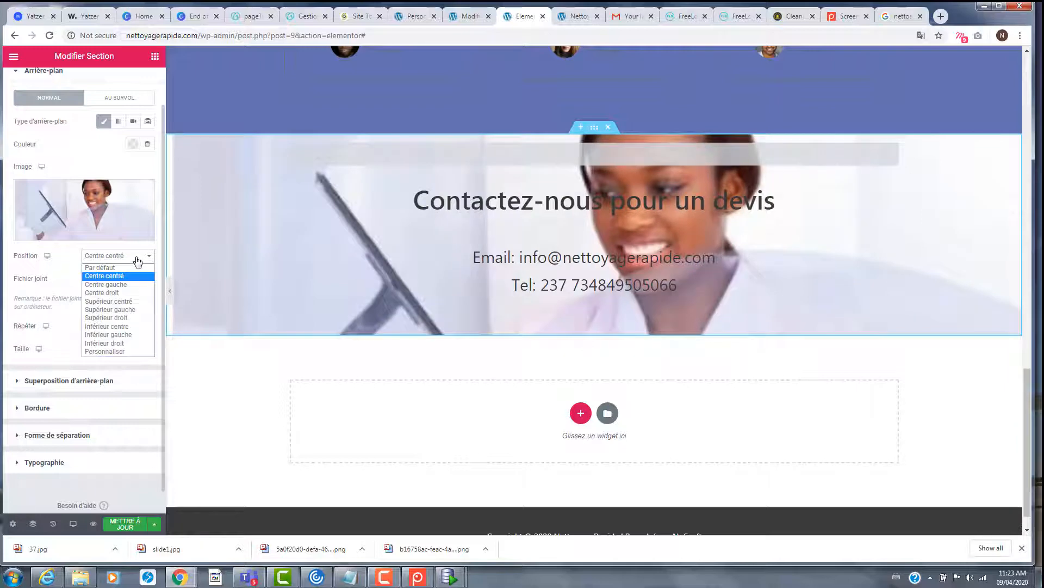
left_click(138, 302)
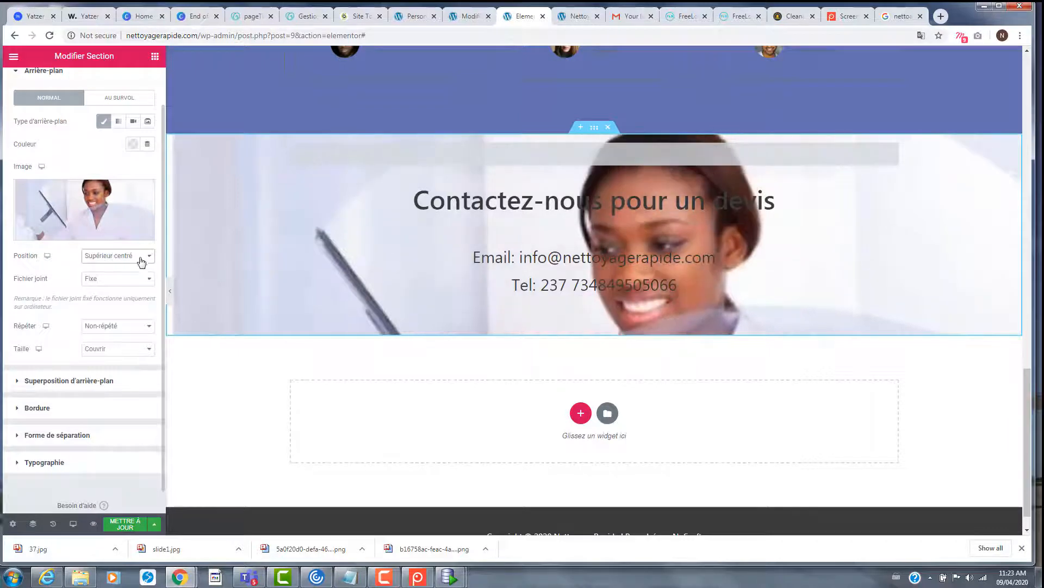
left_click(141, 262)
left_click(126, 319)
left_click(133, 263)
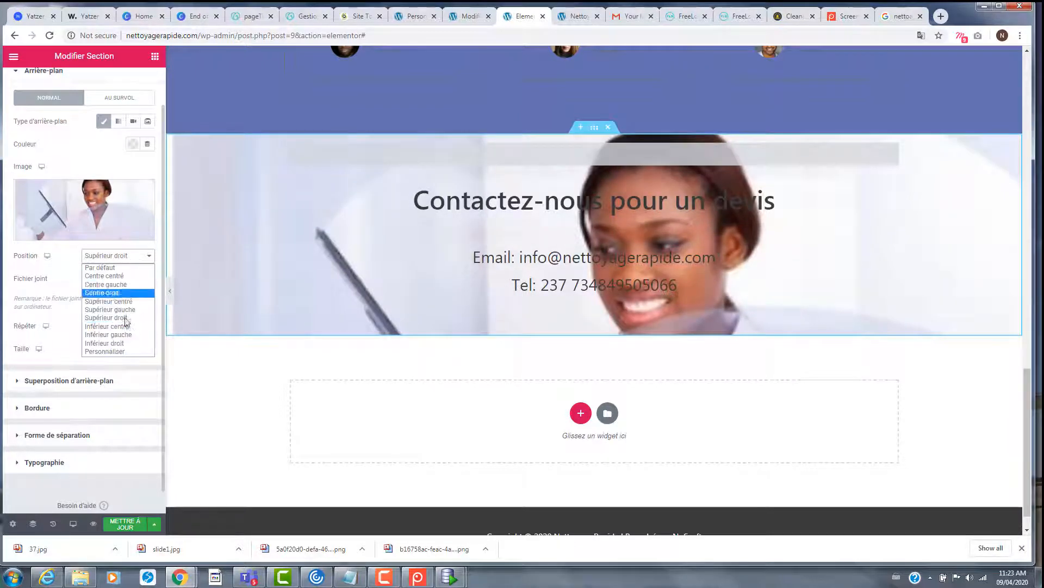
left_click(124, 334)
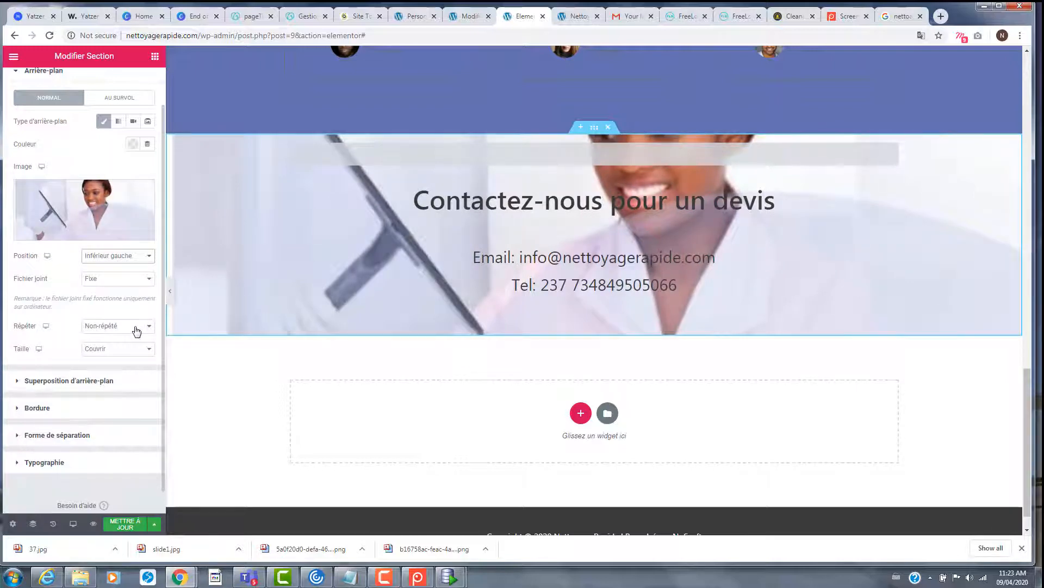
- Show the contact section's Avancé settings
left_click(594, 128)
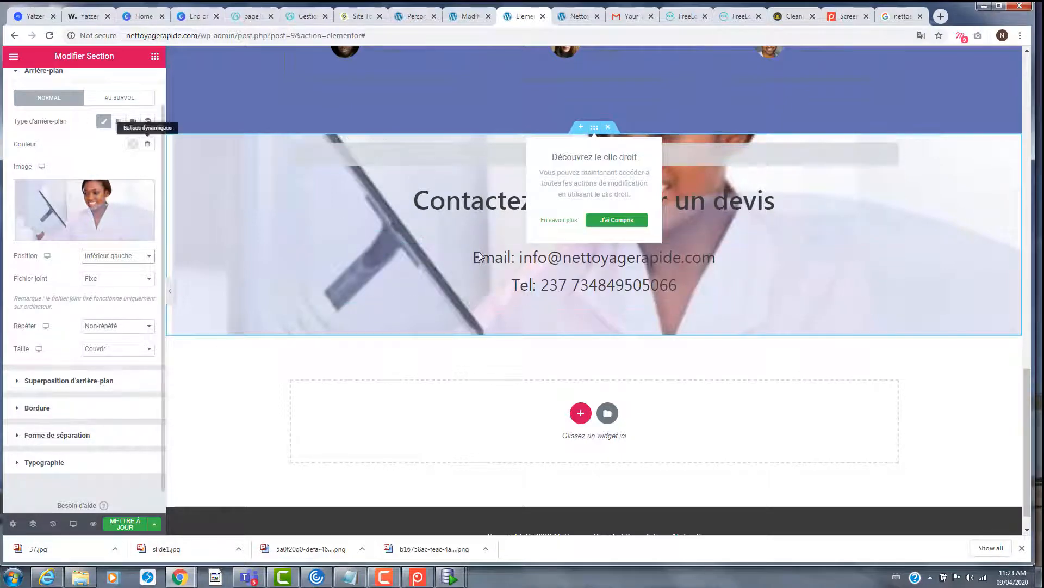
scroll(113, 108, "up", 1)
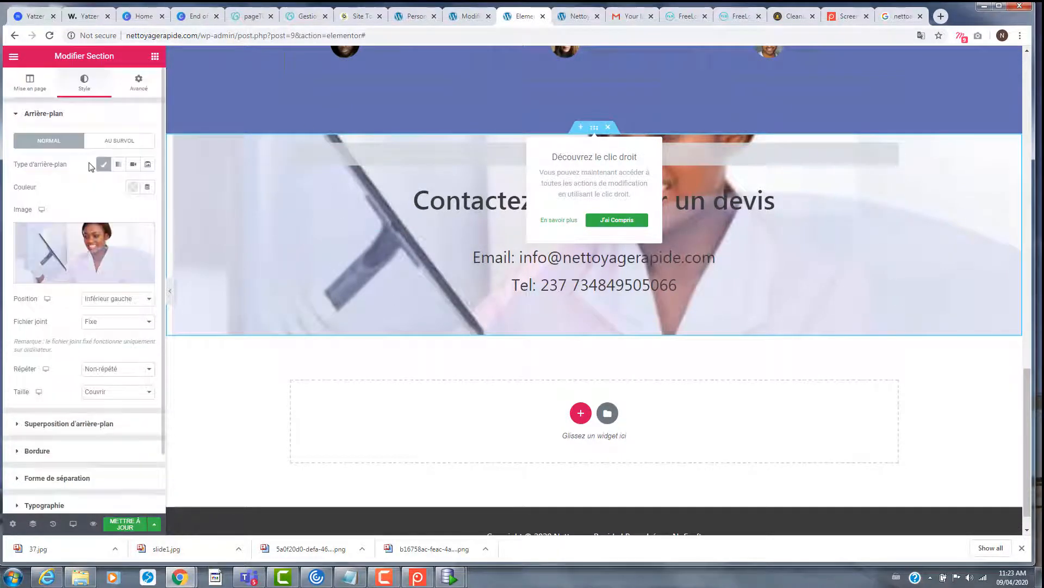
left_click(138, 85)
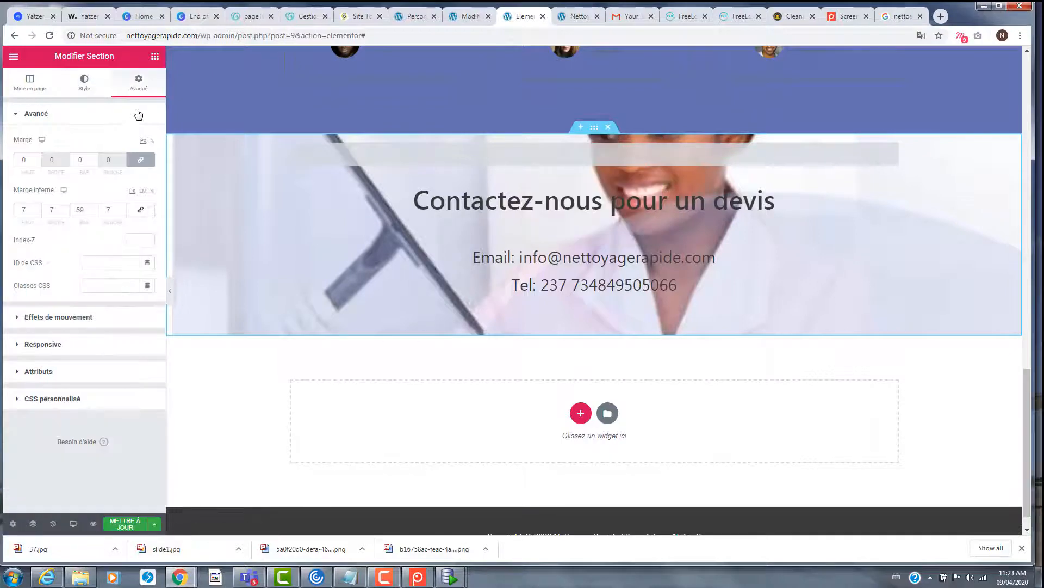
left_click(31, 84)
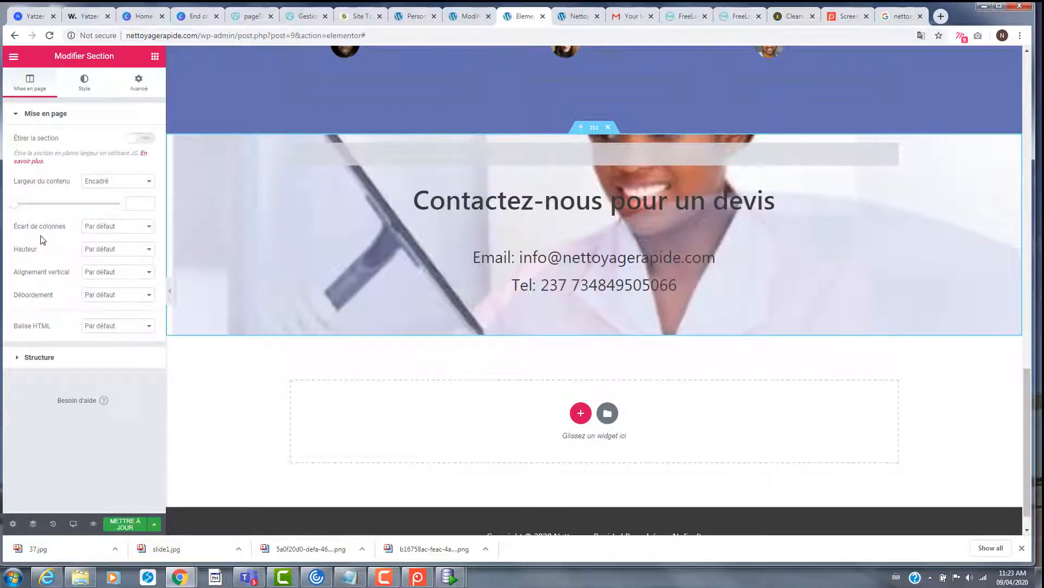
left_click(116, 250)
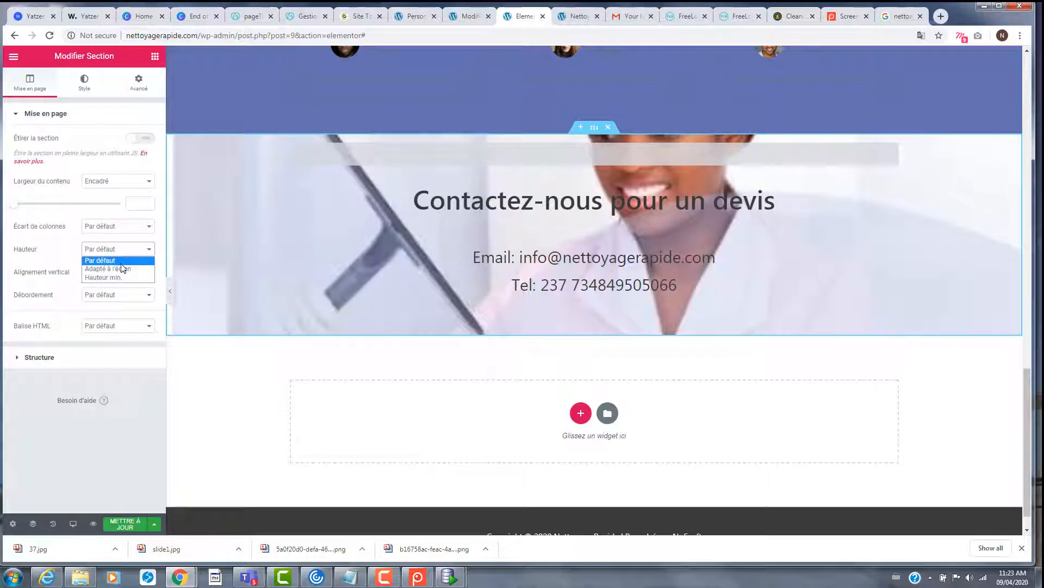
left_click(108, 269)
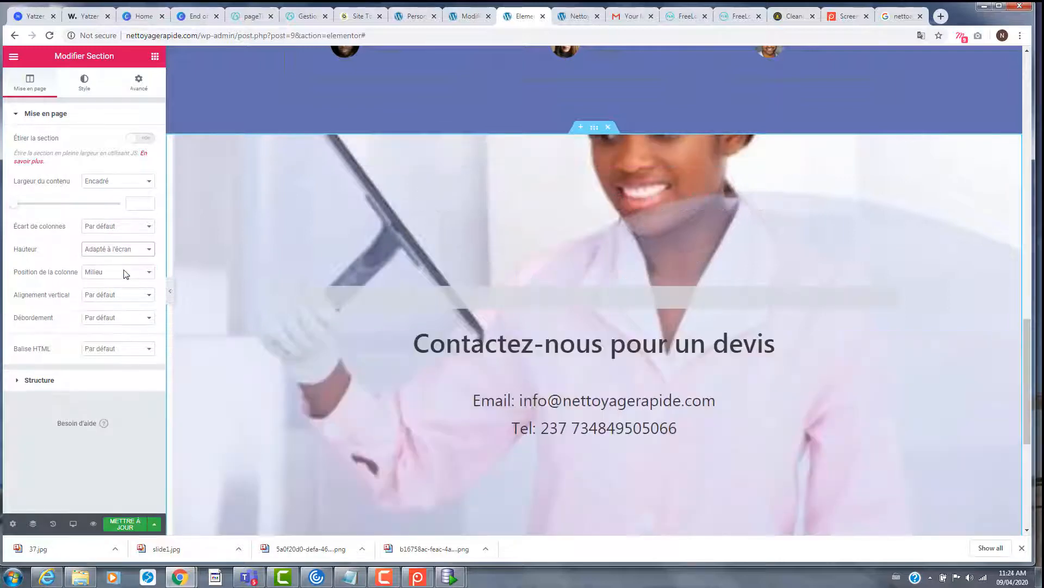
scroll(380, 291, "down", 5)
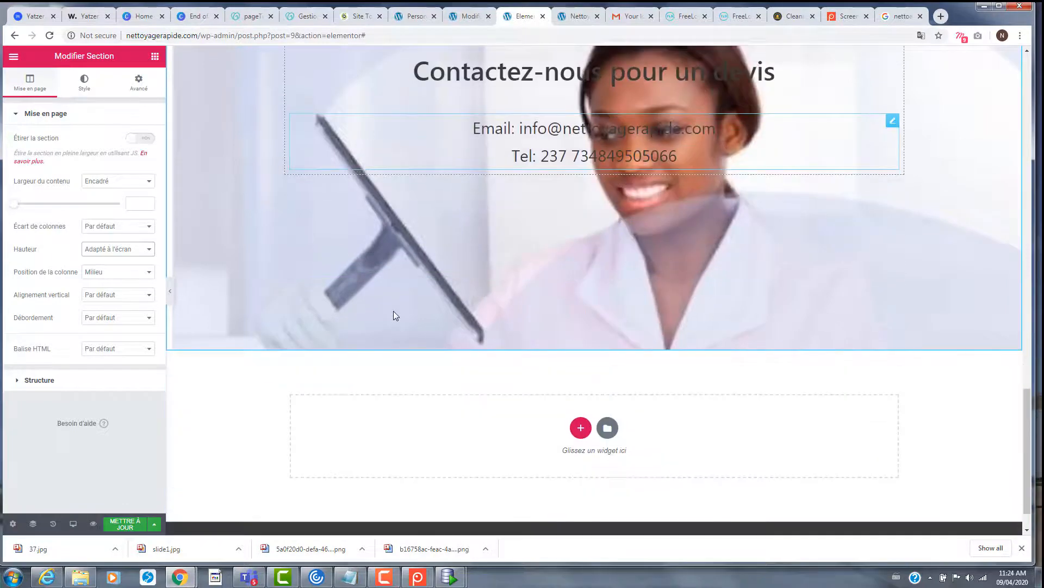
scroll(393, 310, "up", 4)
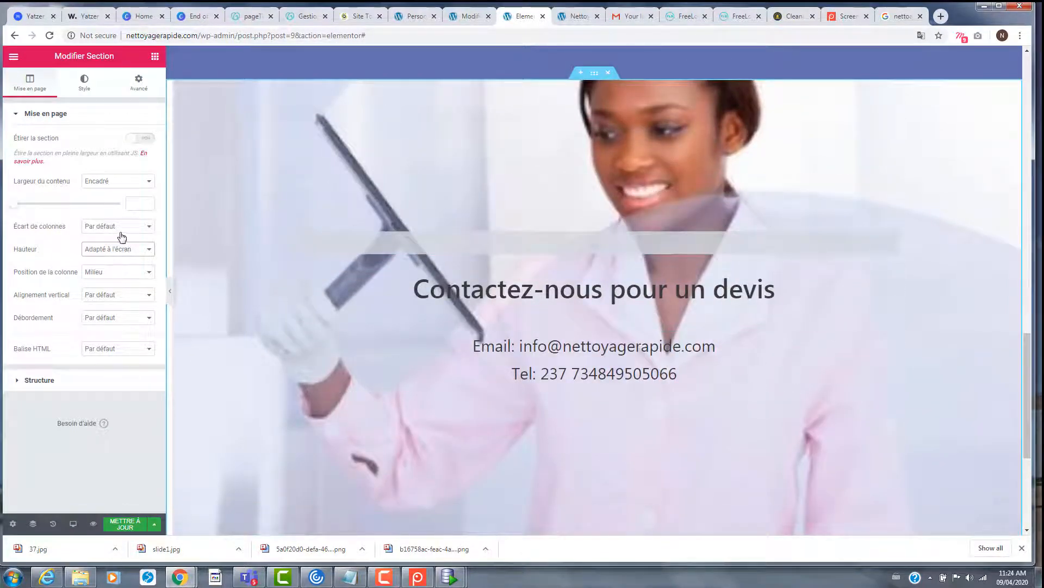
left_click(124, 248)
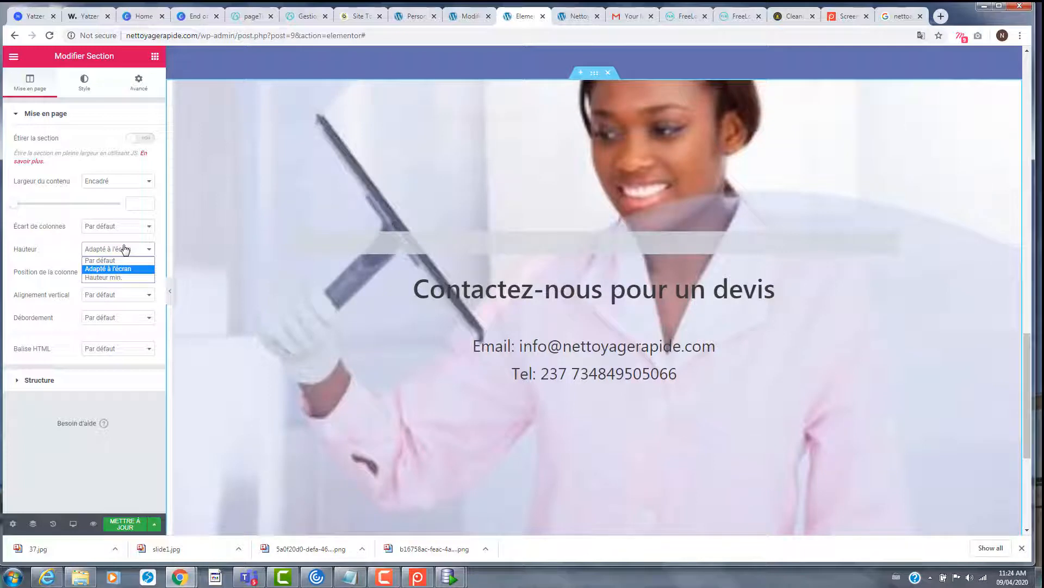
left_click(116, 280)
scroll(464, 282, "up", 3)
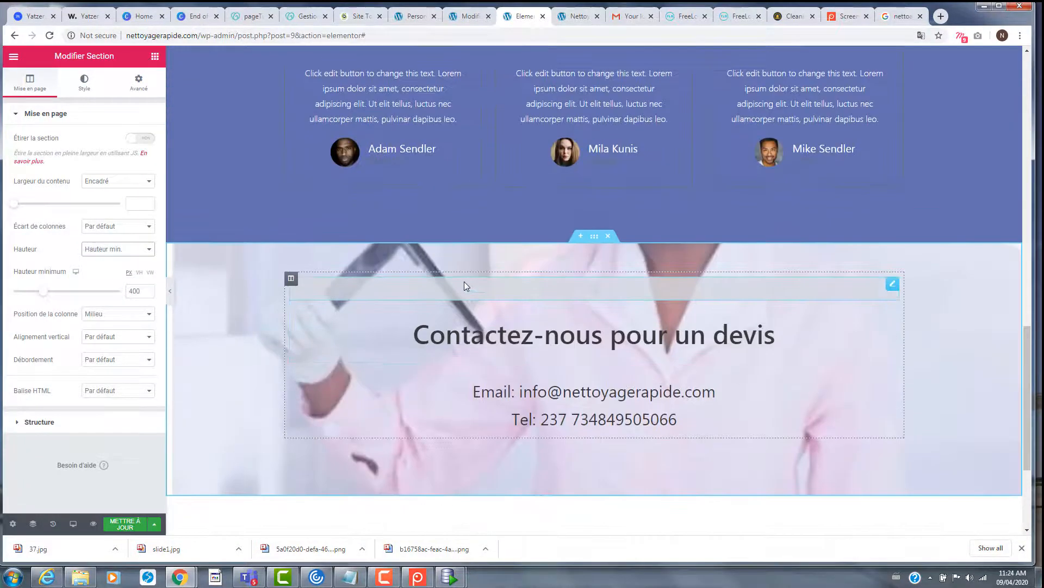
scroll(460, 278, "down", 4)
scroll(457, 278, "up", 2)
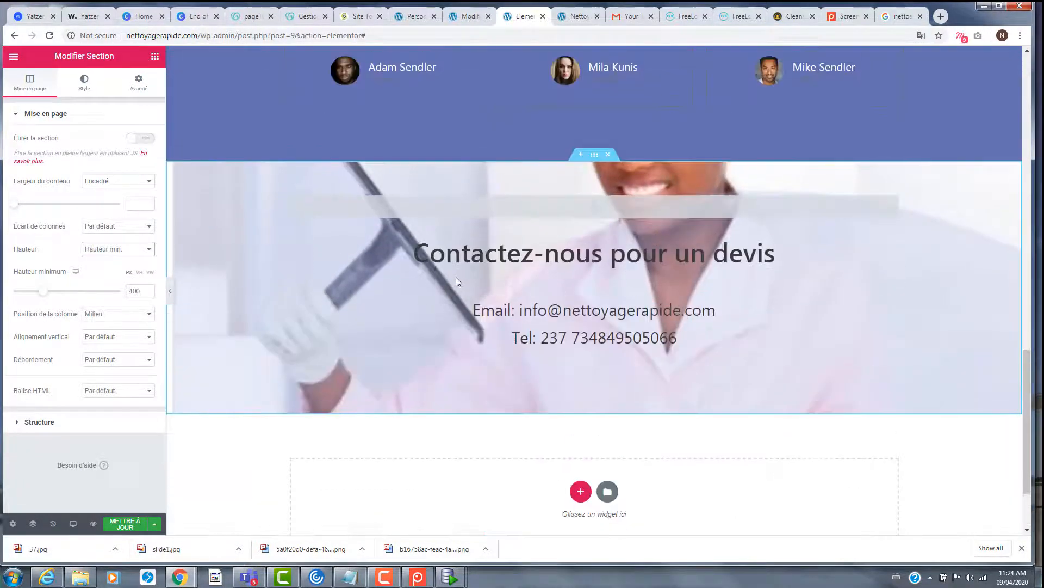
scroll(456, 276, "down", 2)
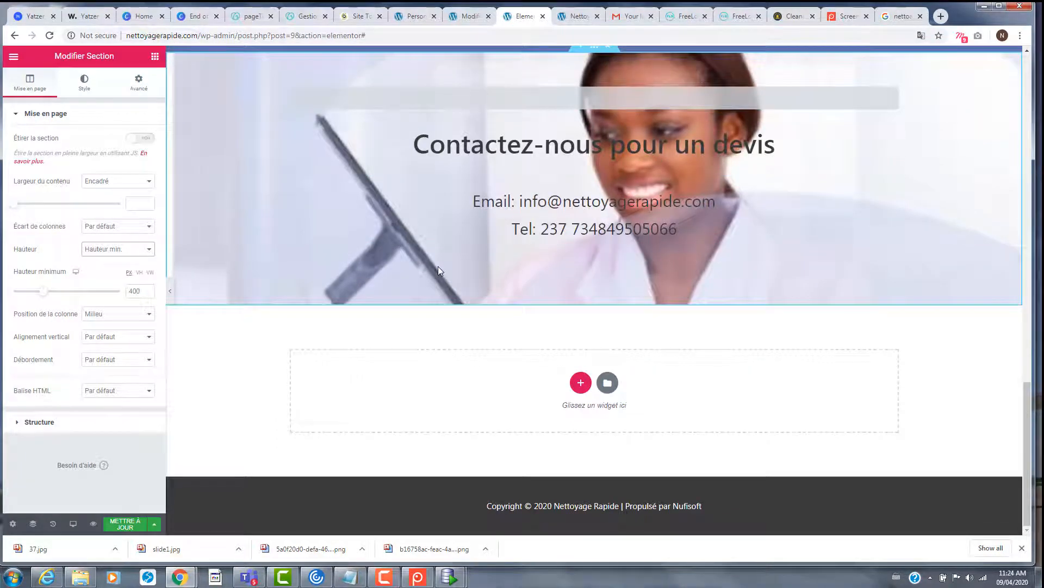
scroll(437, 263, "up", 1)
scroll(436, 263, "down", 1)
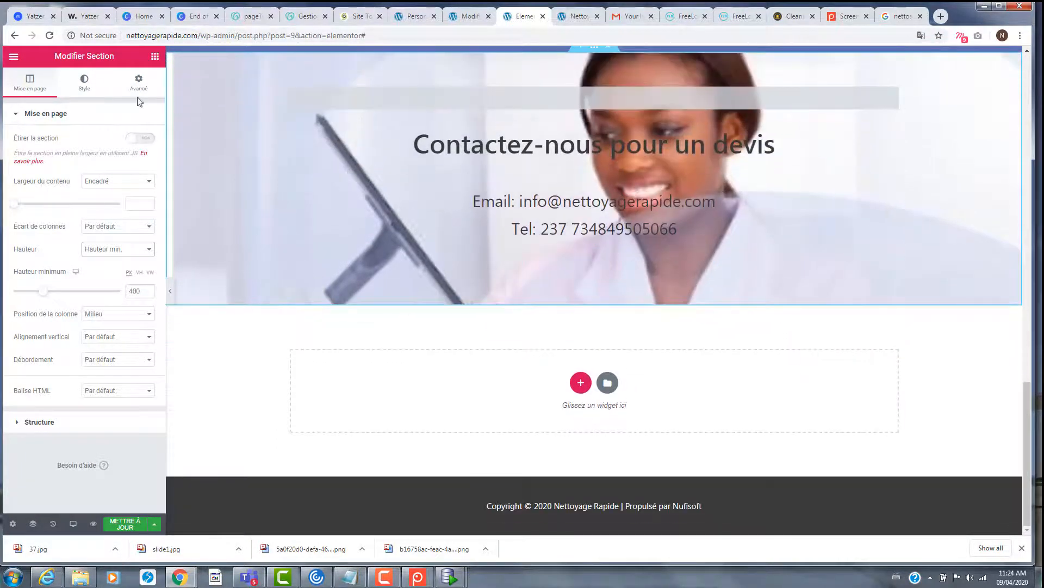
scroll(584, 113, "up", 2)
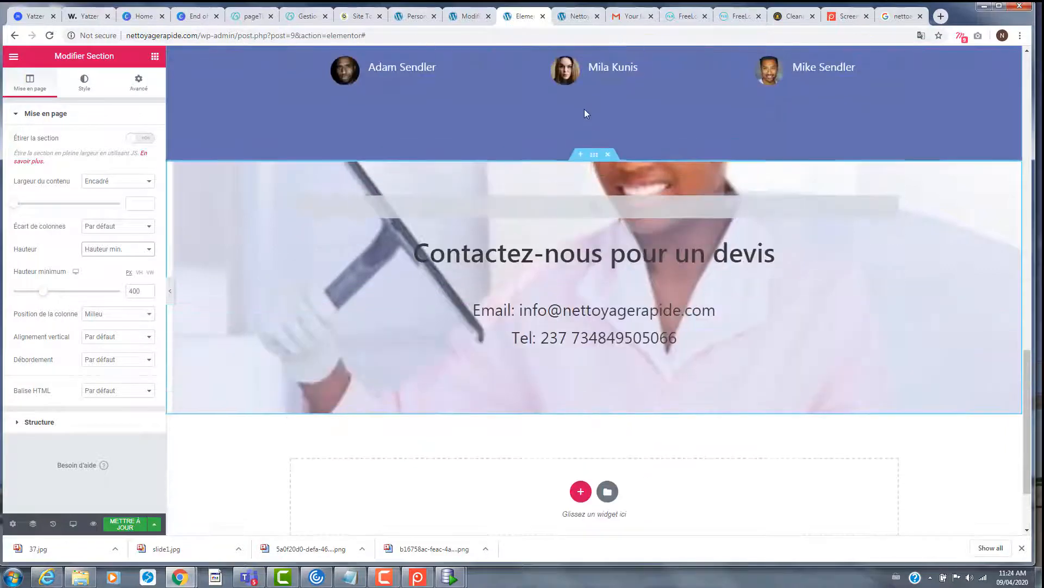
- Add a Classique background overlay to the contact section with Overlay blend mode
left_click(84, 90)
scroll(143, 217, "down", 1)
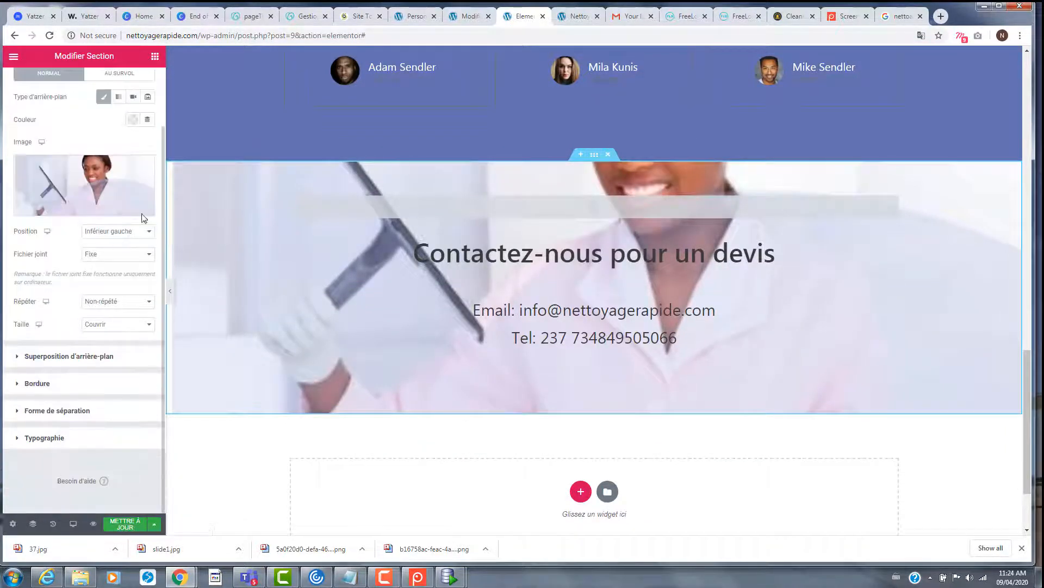
left_click(78, 359)
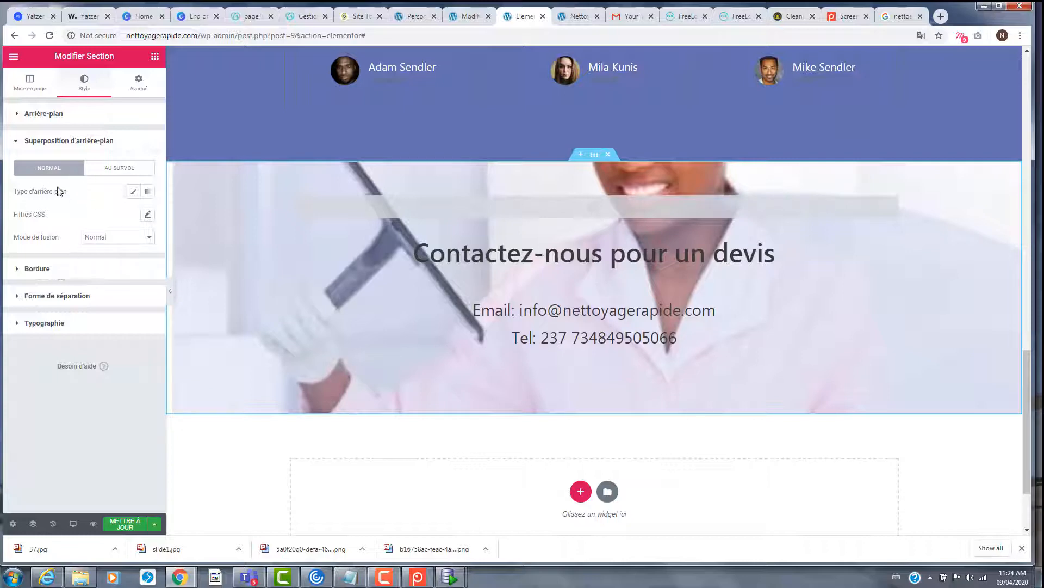
left_click(132, 193)
left_click(131, 215)
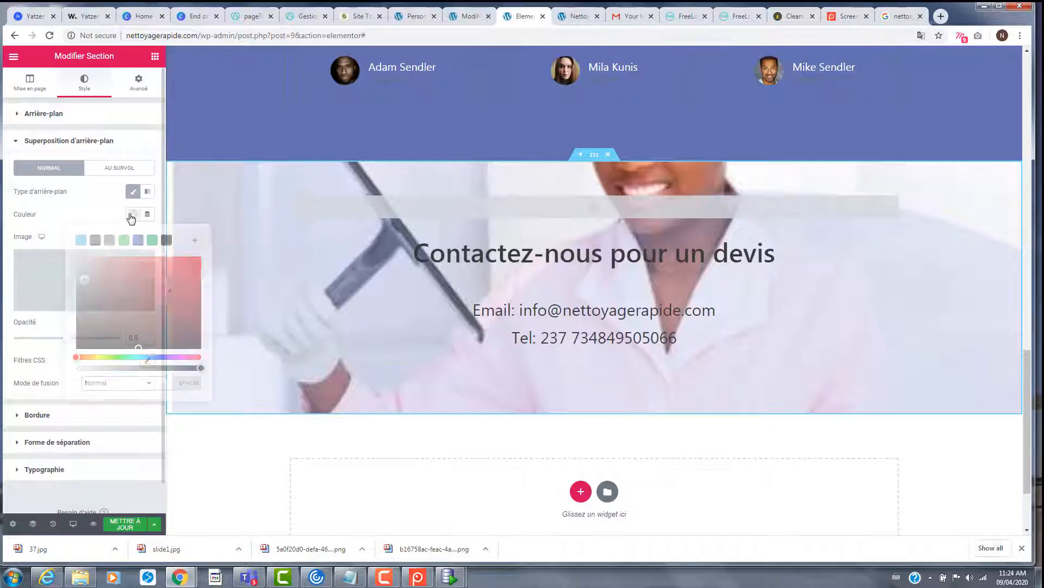
left_click(131, 214)
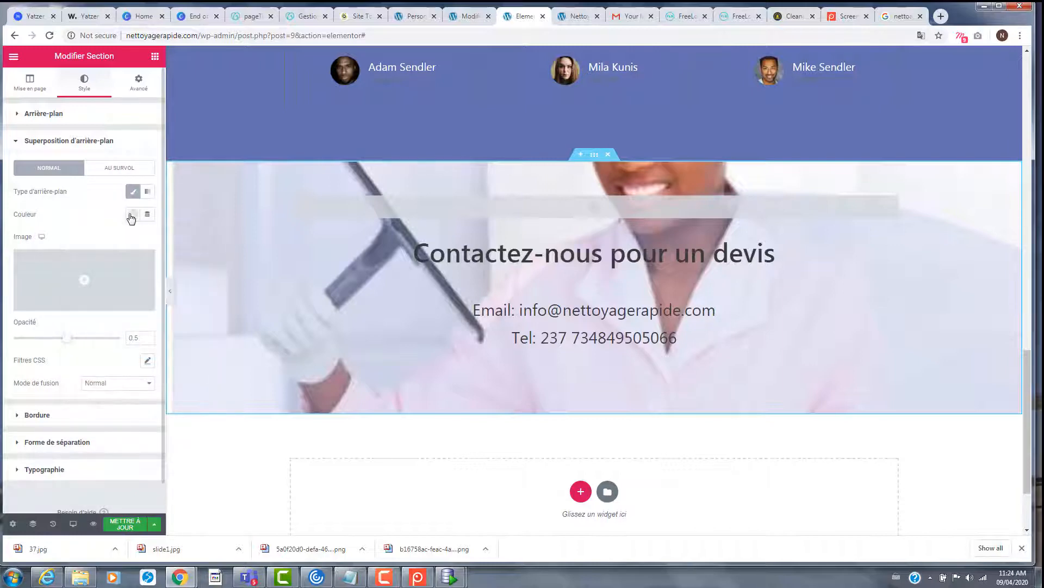
scroll(103, 261, "down", 1)
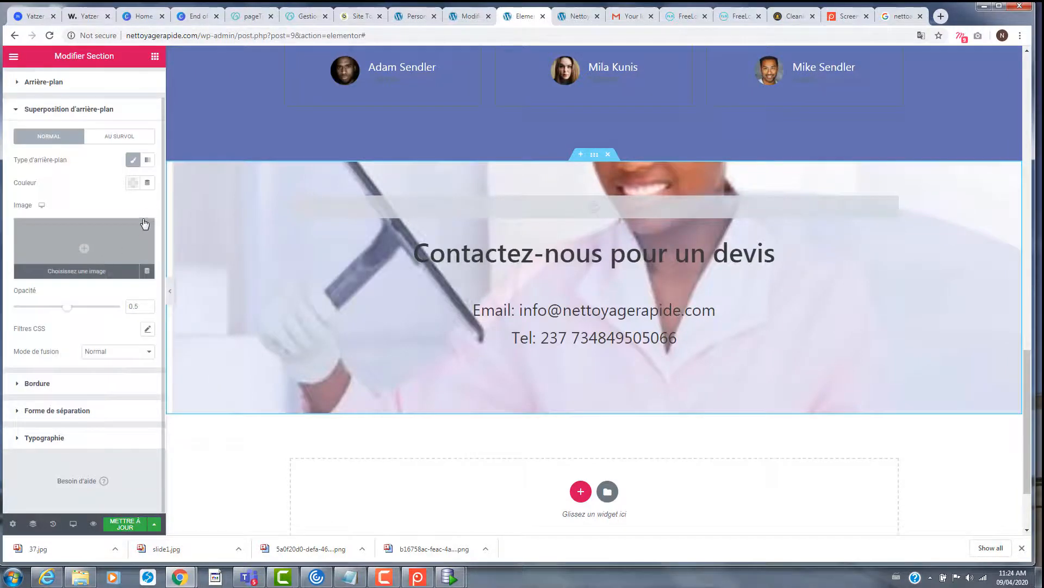
left_click(128, 356)
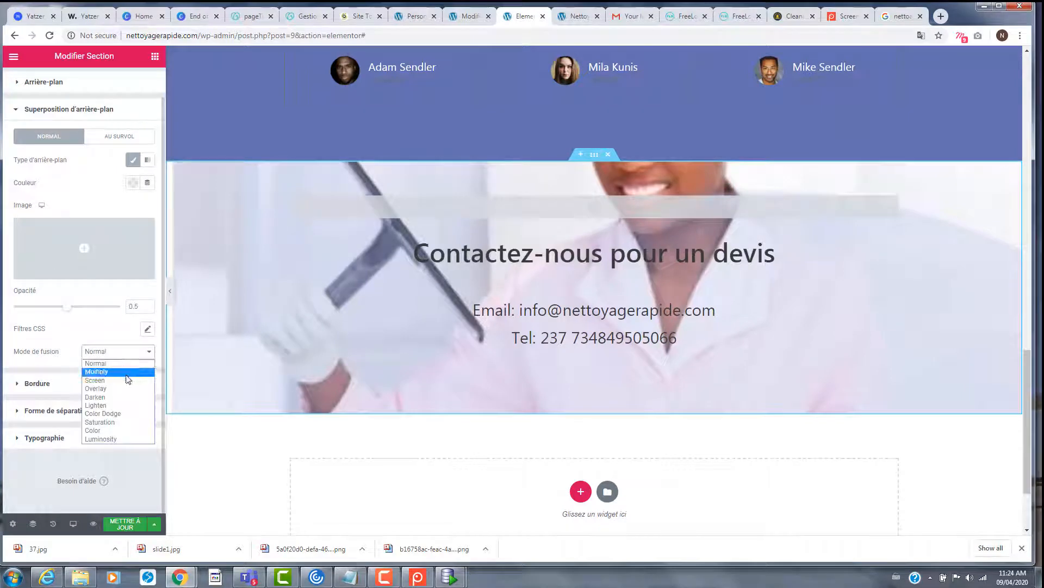
left_click(126, 378)
left_click(117, 352)
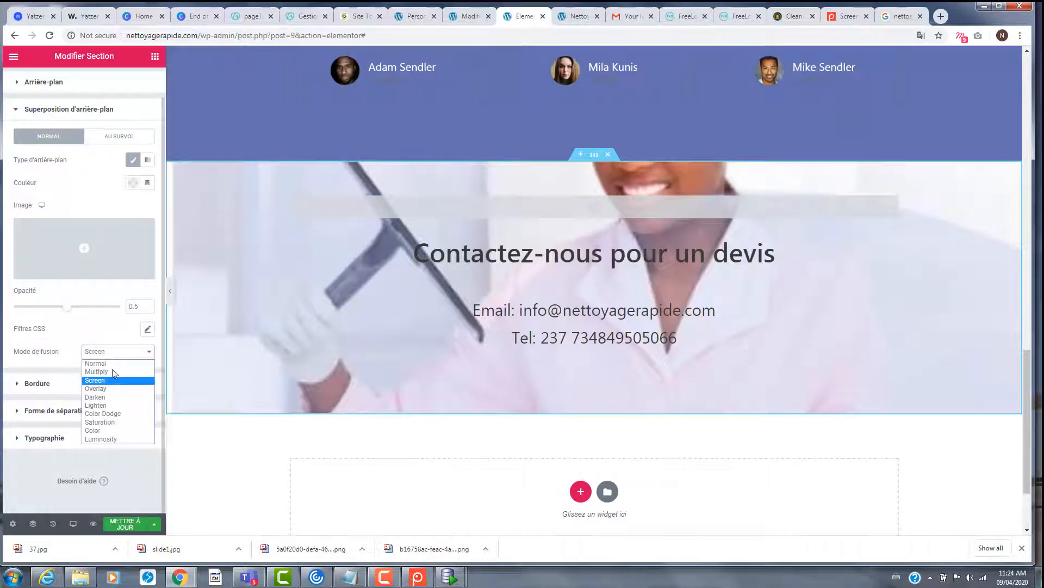
left_click(112, 392)
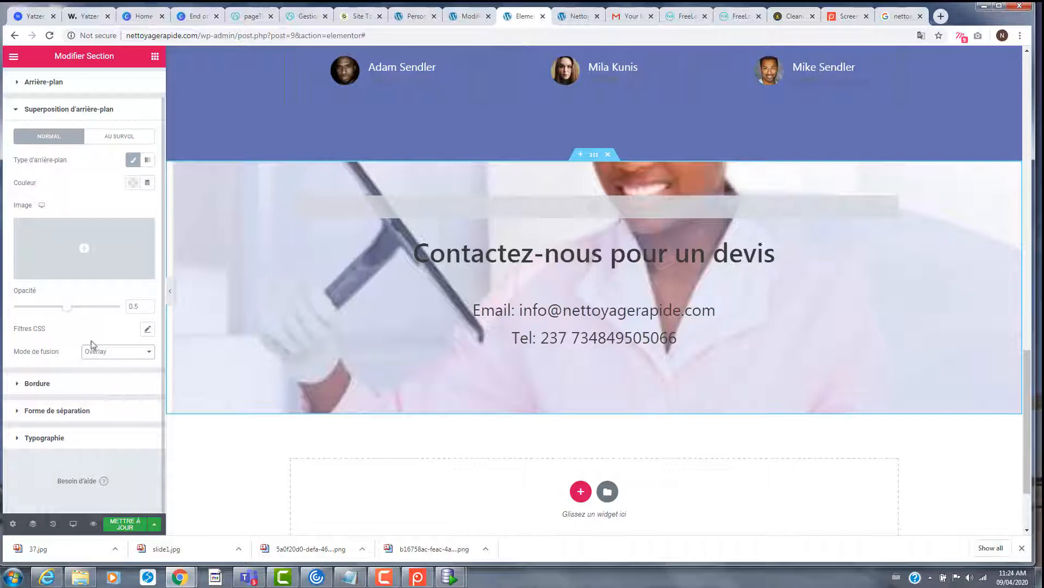
- Make the overlay colour black and set its opacity to 0.17
left_click_drag(67, 308, 45, 308)
mouse_move(34, 310)
left_mouse_down()
mouse_move(10, 310)
mouse_move(131, 310)
mouse_move(129, 320)
mouse_move(9, 317)
mouse_move(21, 318)
left_mouse_up()
left_click(131, 183)
left_click(166, 209)
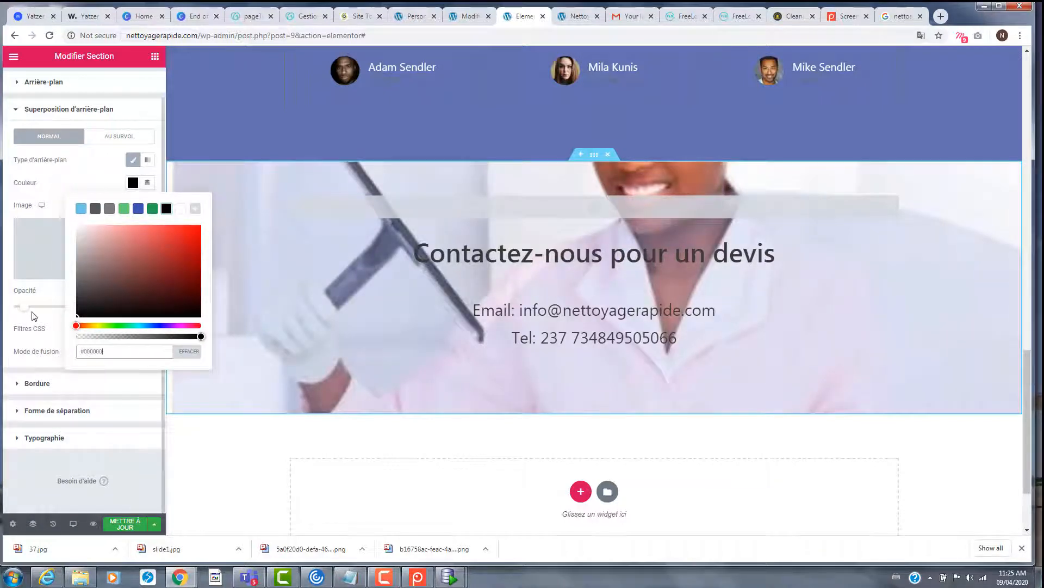
left_click_drag(27, 310, 108, 320)
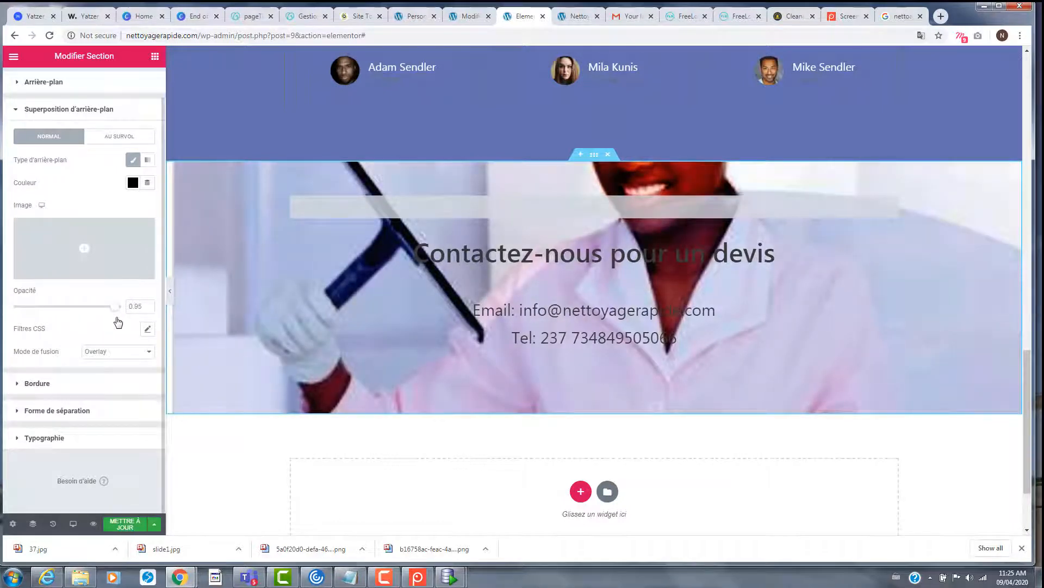
left_click_drag(115, 307, 36, 311)
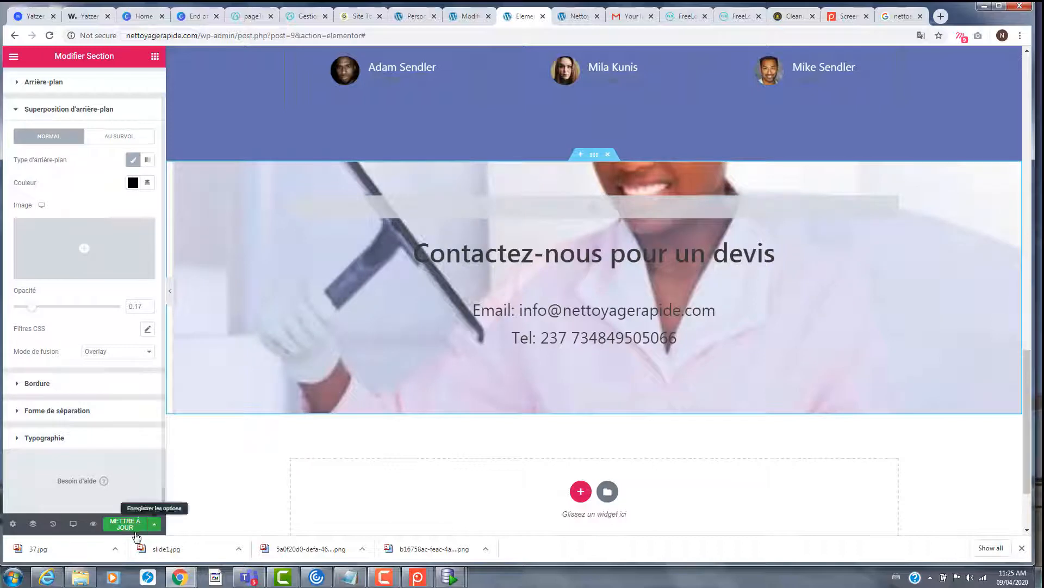
- Save the page with METTRE À JOUR and scroll through it to check the faint overlay
left_click(124, 523)
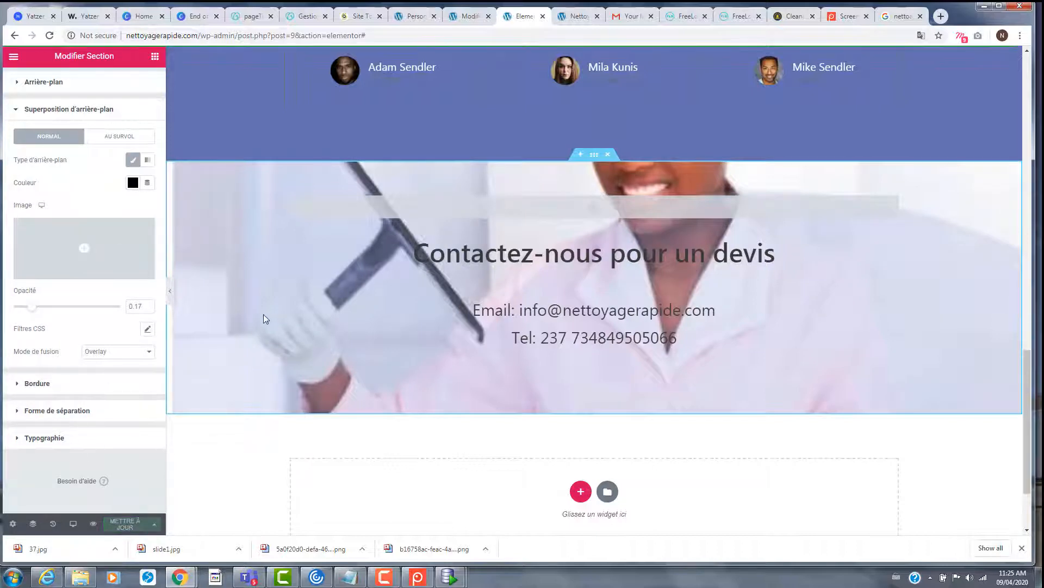
scroll(538, 345, "up", 3)
scroll(525, 348, "down", 5)
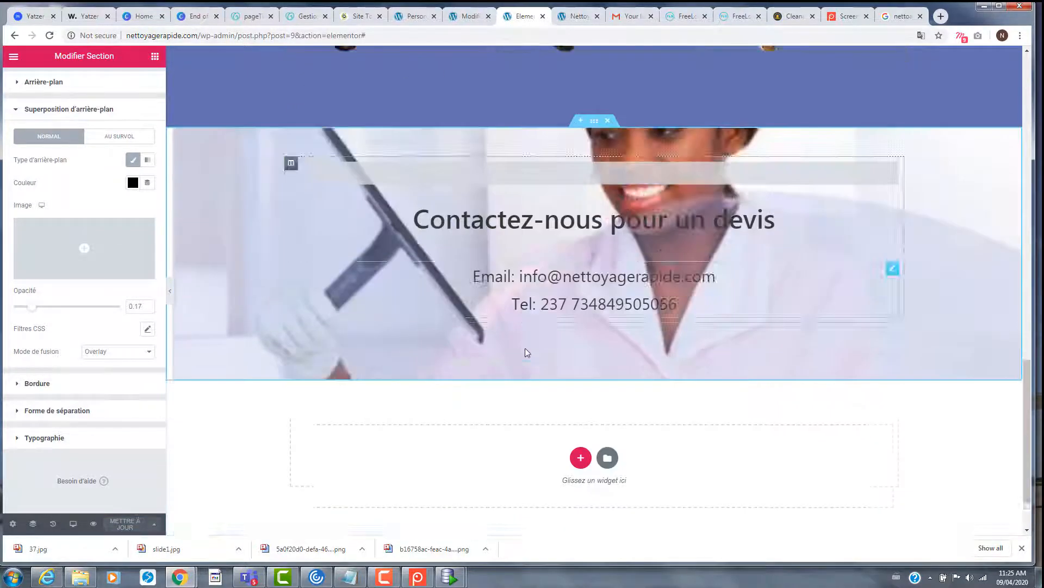
scroll(521, 344, "up", 2)
scroll(520, 343, "up", 5)
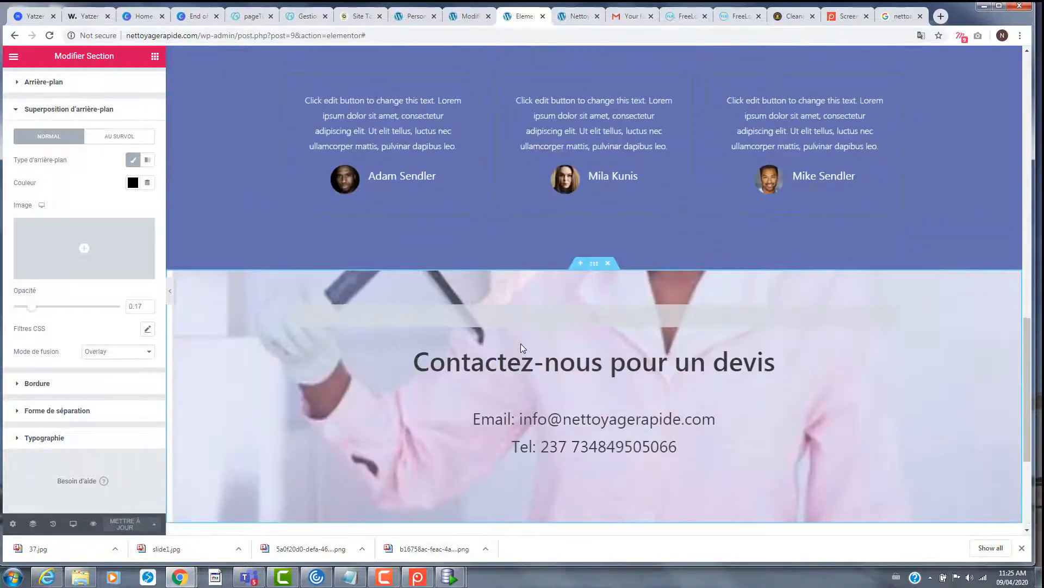
scroll(520, 341, "up", 5)
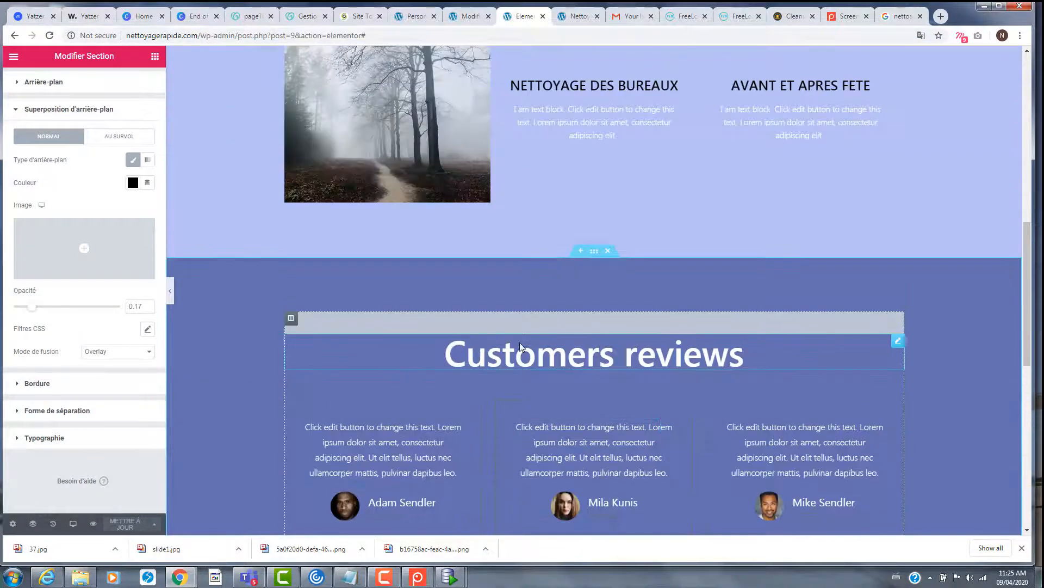
scroll(520, 344, "down", 8)
scroll(521, 344, "down", 3)
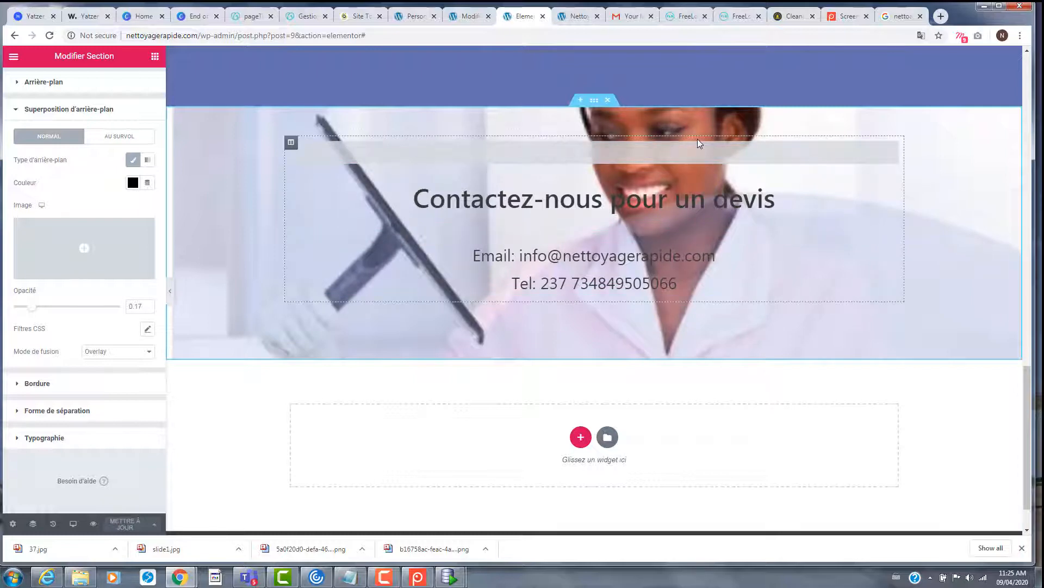
scroll(670, 237, "down", 1)
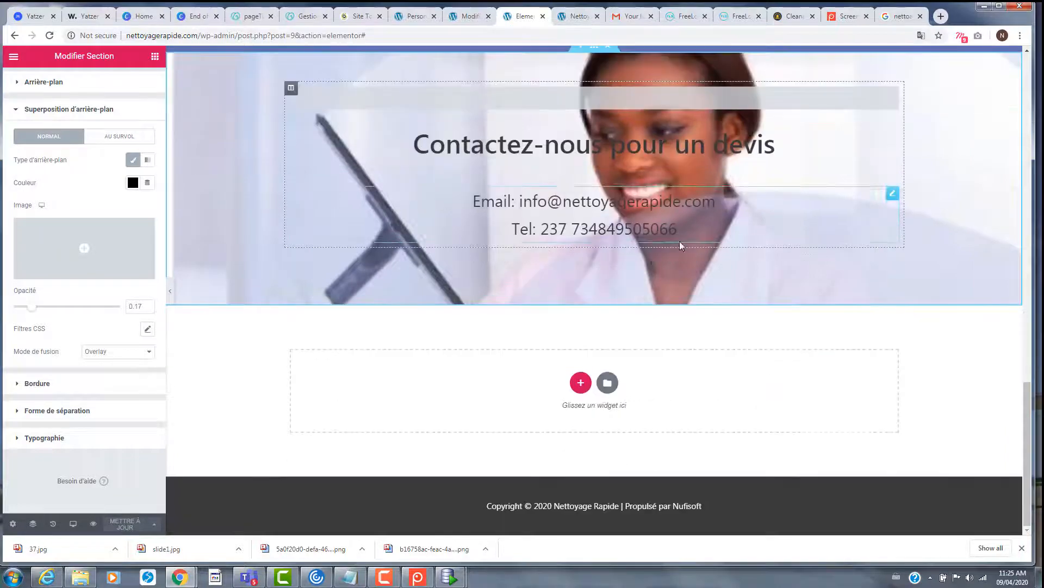
scroll(712, 250, "up", 5)
scroll(713, 247, "up", 5)
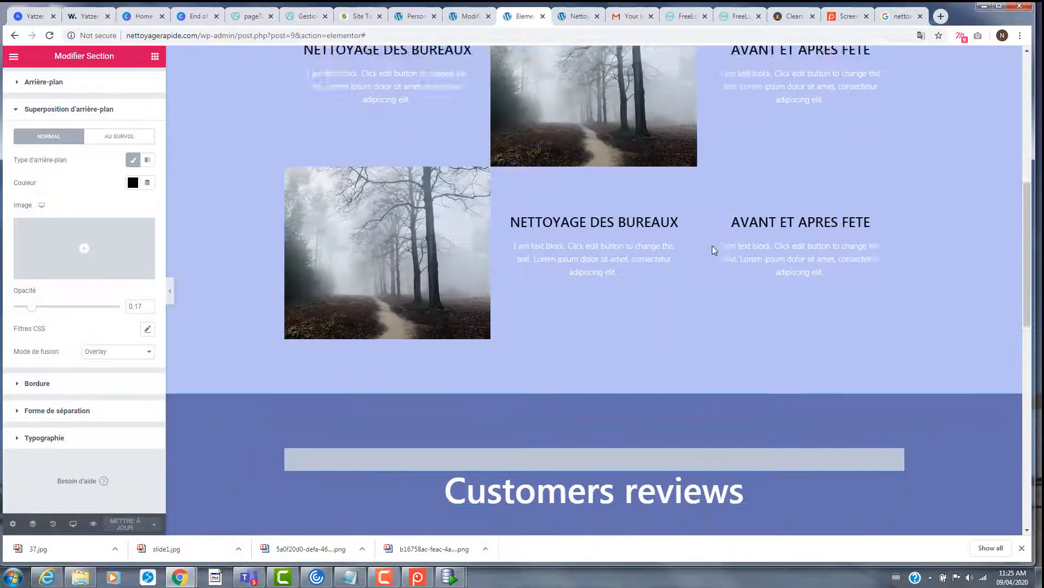
scroll(712, 245, "down", 10)
scroll(712, 242, "up", 10)
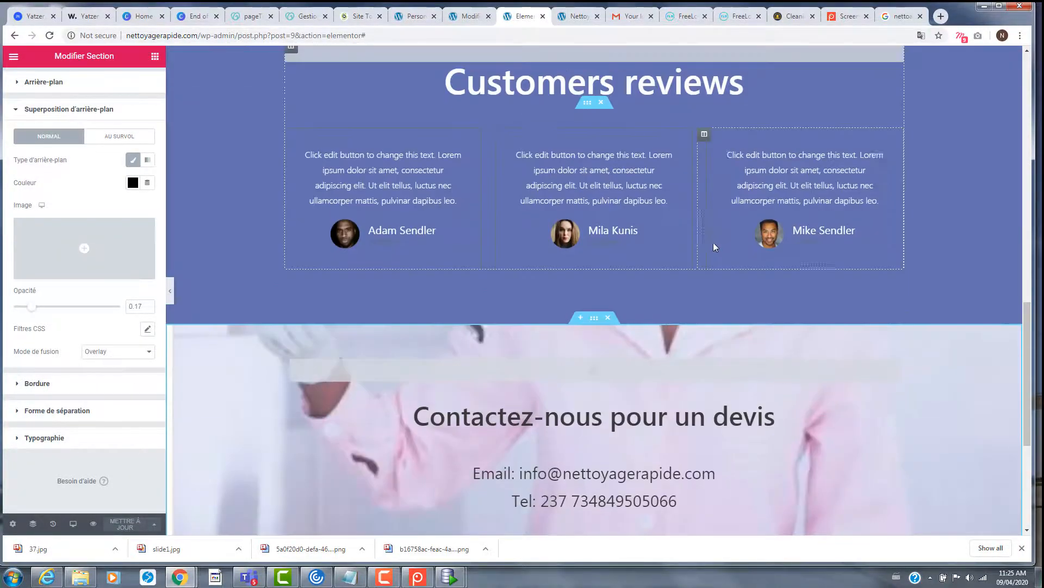
scroll(713, 242, "down", 3)
scroll(713, 242, "up", 8)
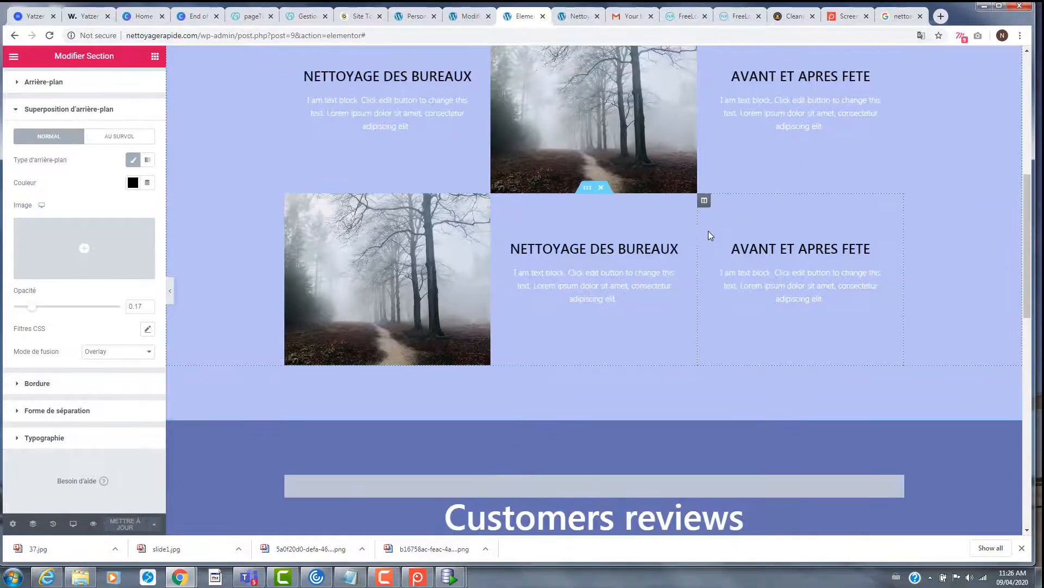
- Replace the watch and phone Services images with the dusting and floor-cleaning photos
left_click(395, 217)
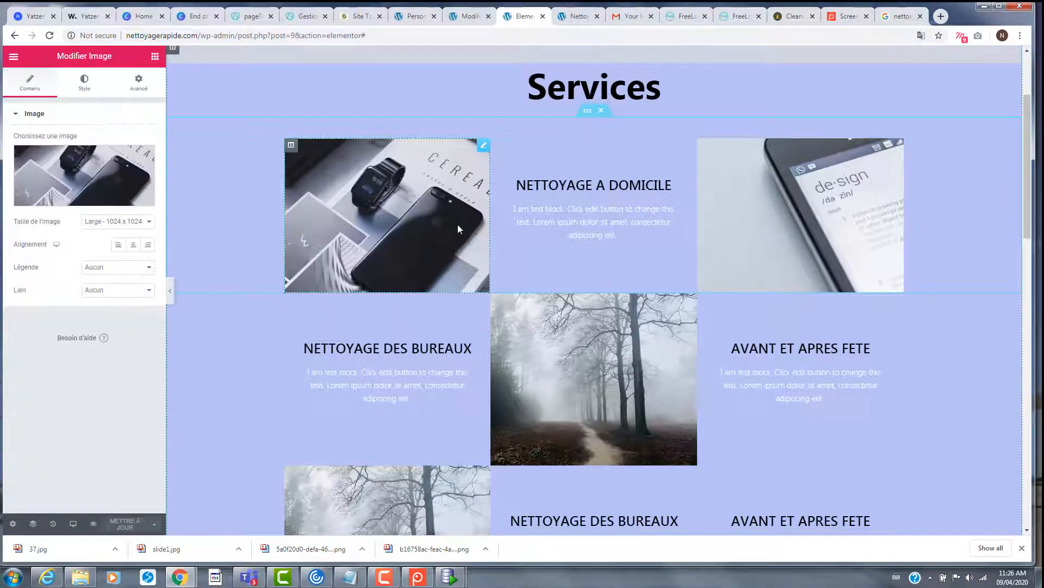
left_click(308, 233)
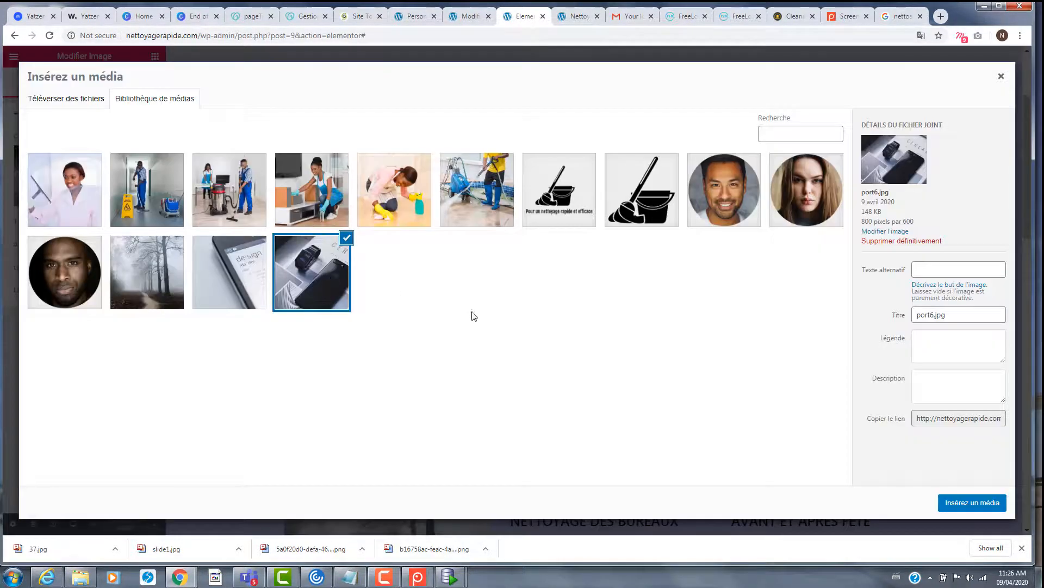
left_click(321, 193)
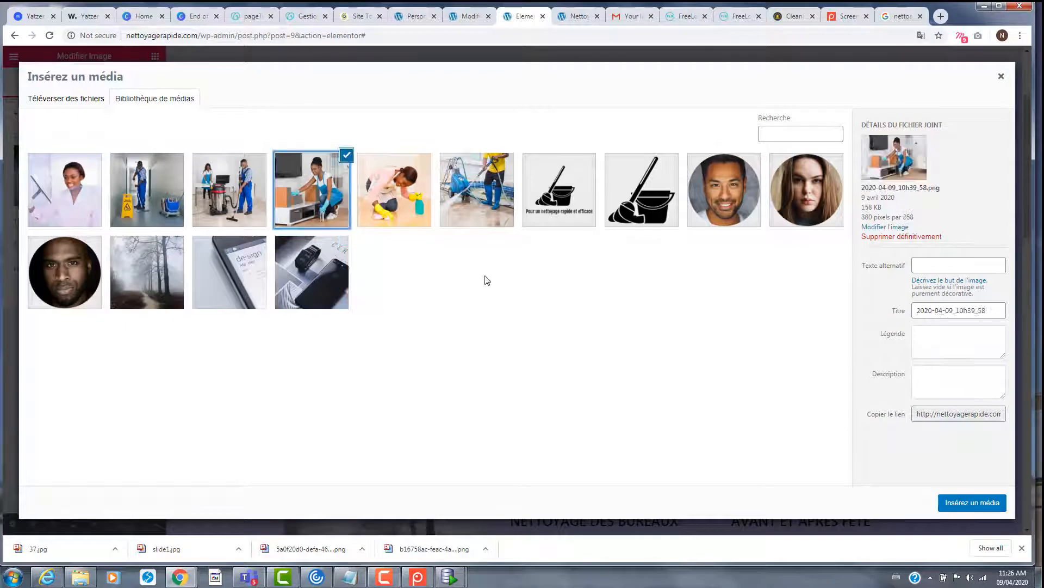
left_click(972, 502)
left_click(847, 220)
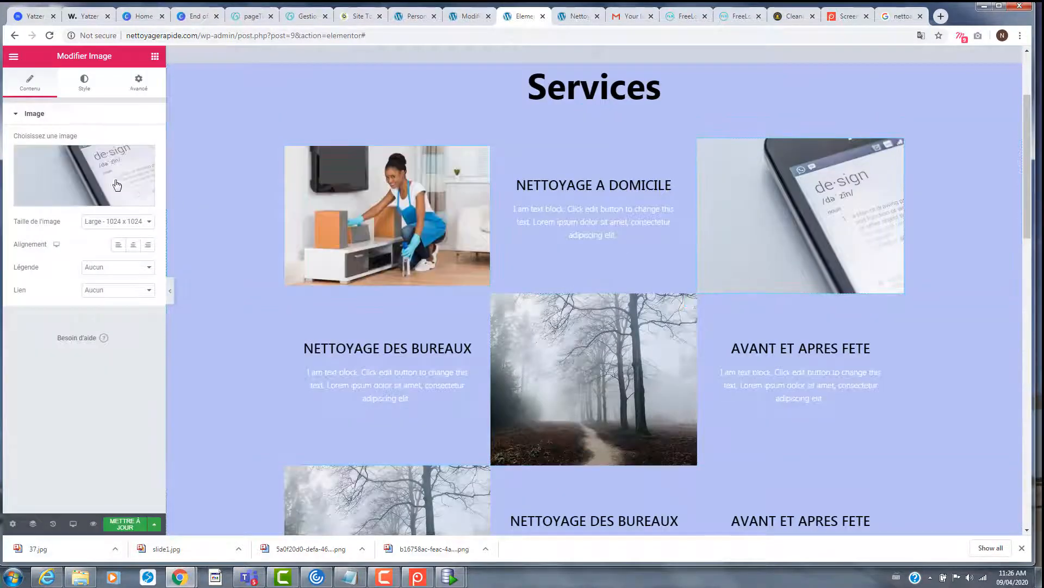
left_click(117, 182)
left_click(389, 205)
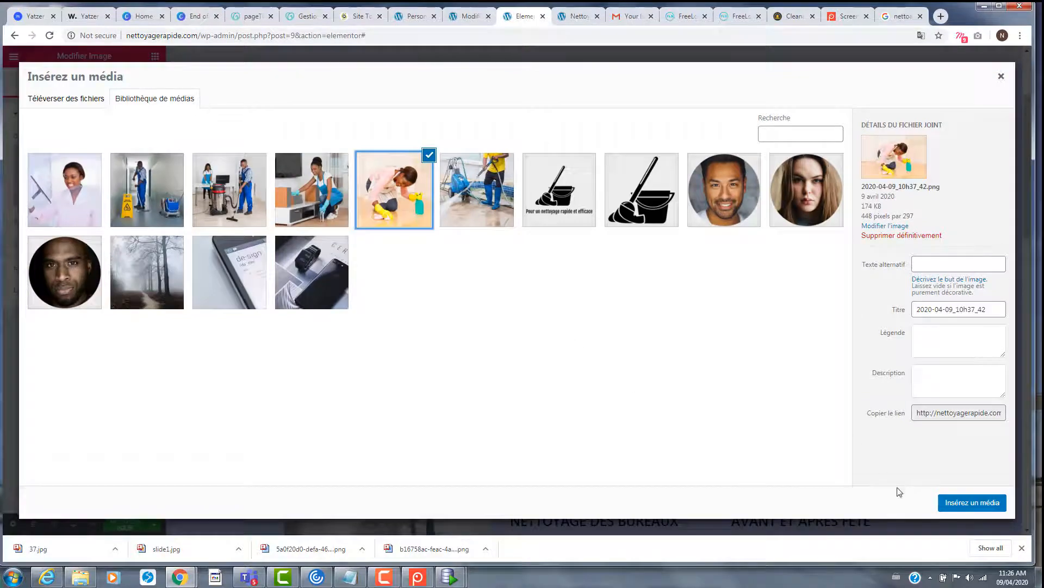
left_click(958, 503)
- Replace the middle forest image with the cleaner-with-wet-floor-sign photo
scroll(533, 292, "down", 2)
left_click(372, 287)
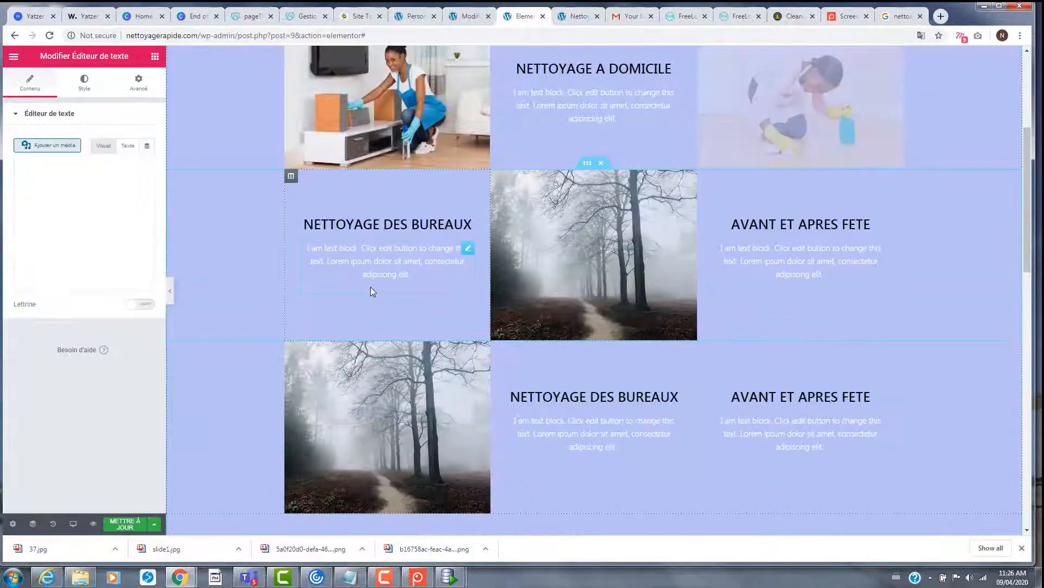
left_click(622, 252)
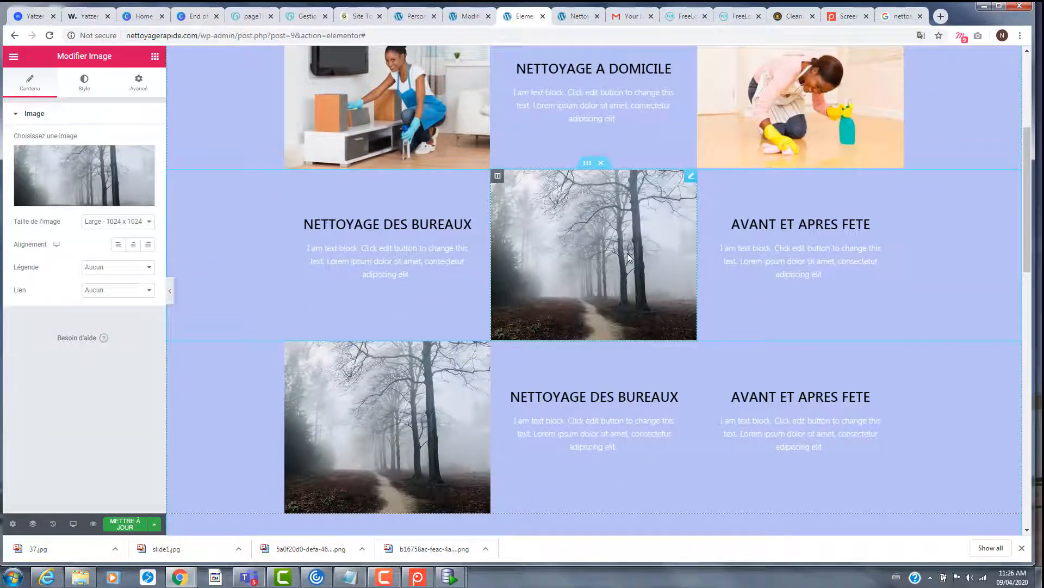
left_click(35, 156)
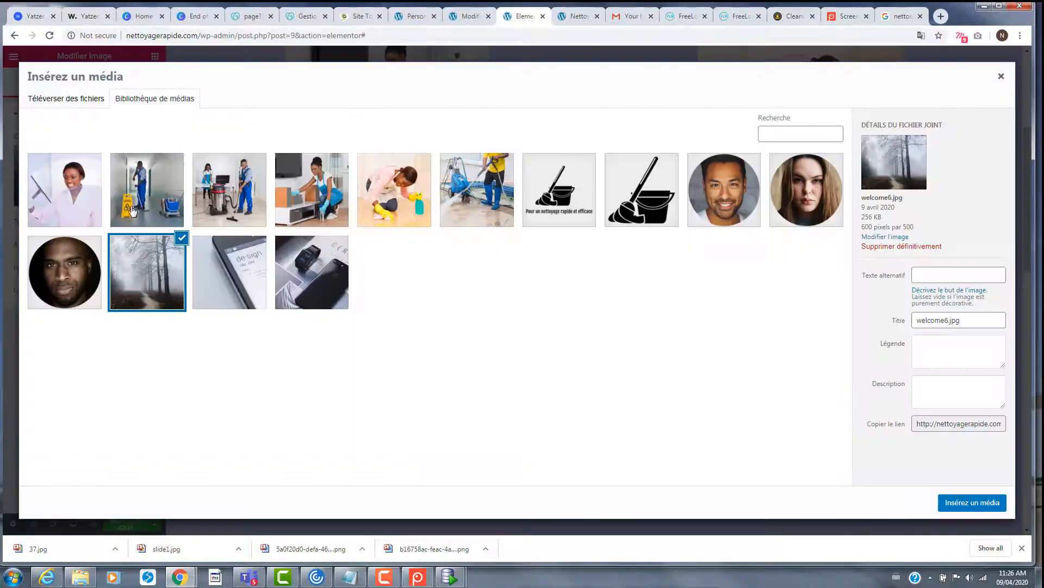
left_click(132, 210)
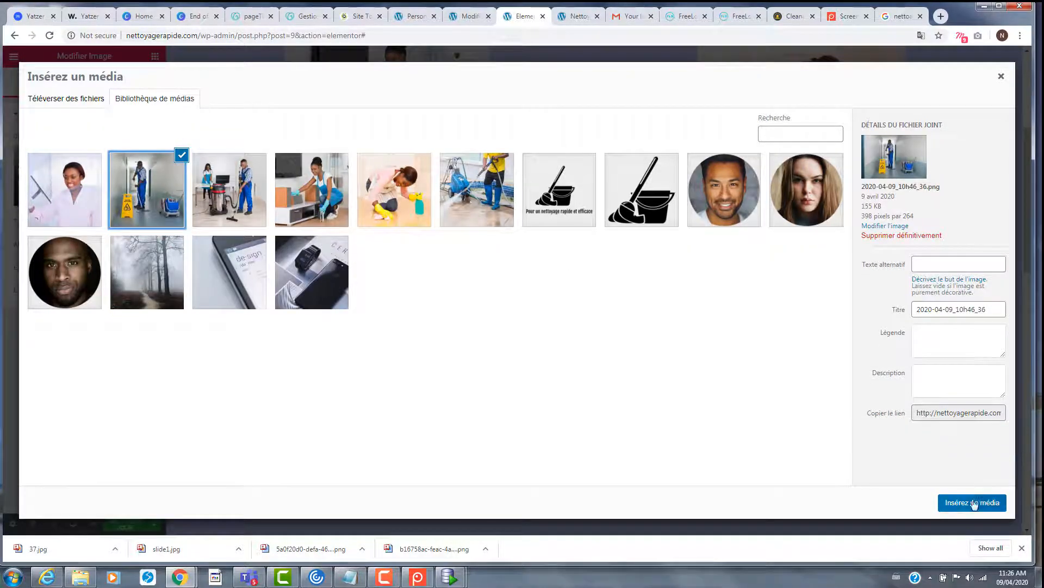
left_click(972, 502)
- Put the pressure-washer photo into the grid image below
scroll(758, 332, "down", 1)
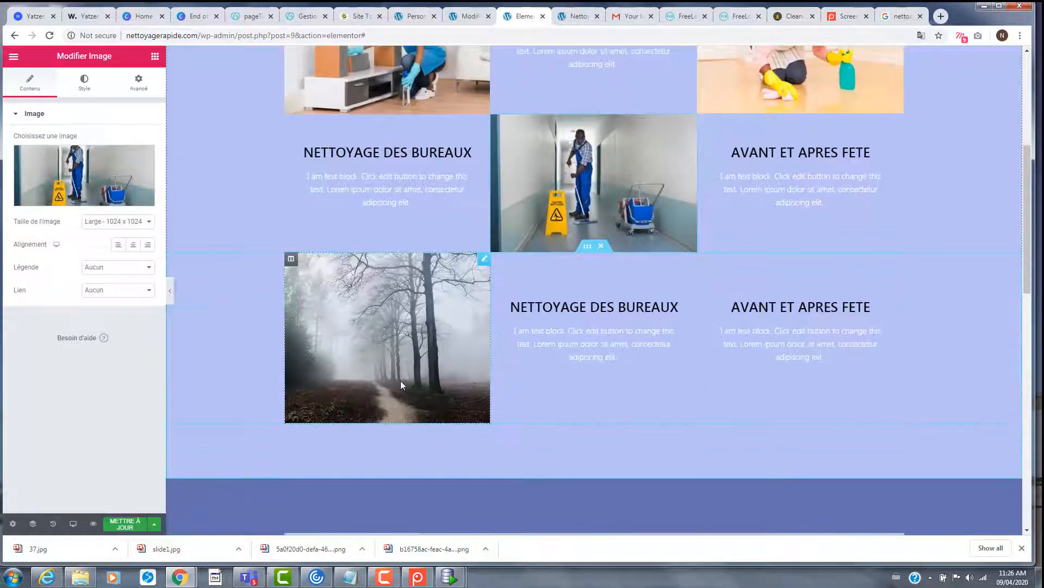
left_click_drag(401, 381, 398, 371)
left_click(100, 187)
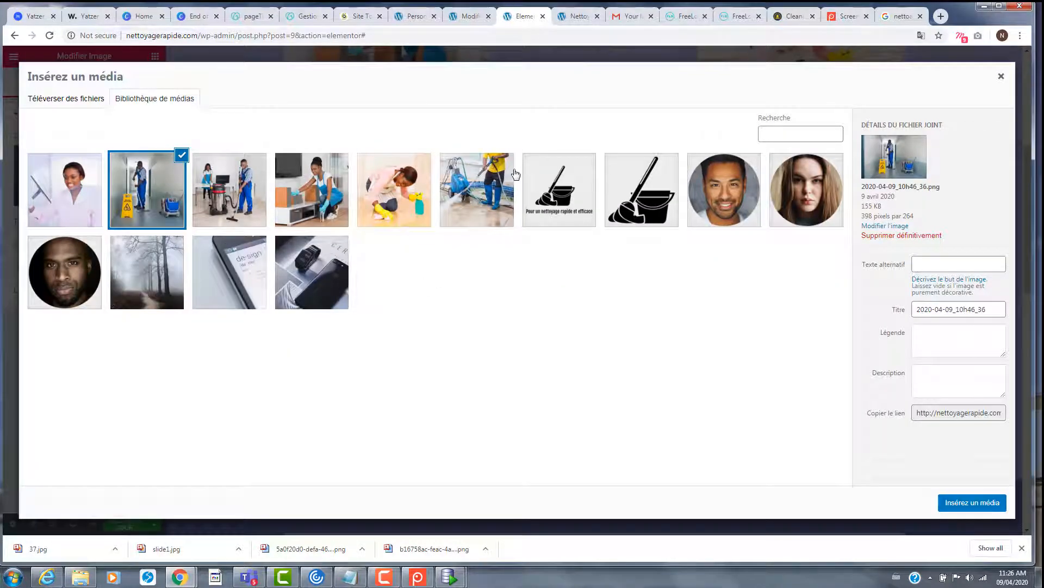
left_click(489, 185)
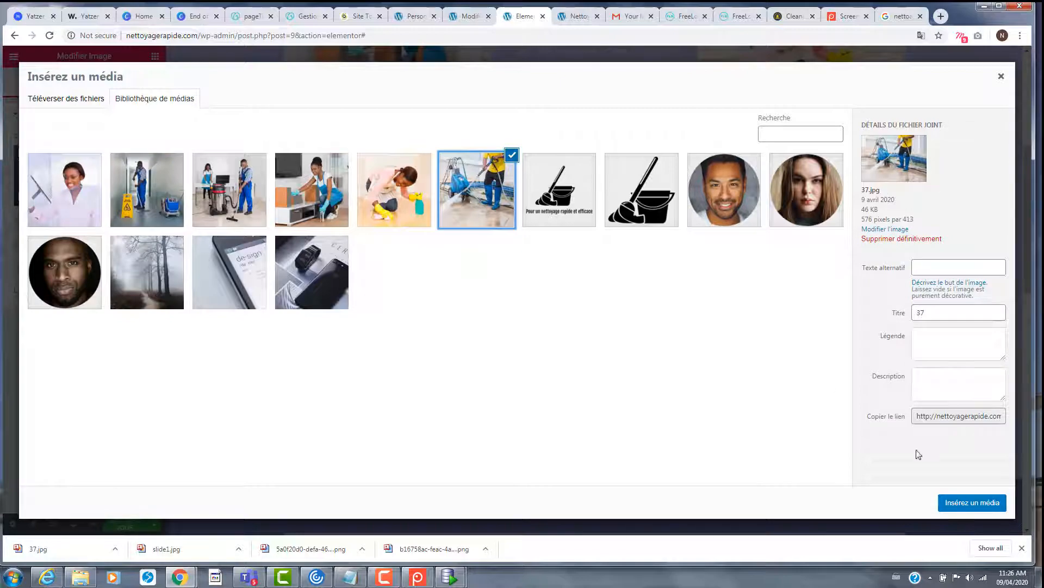
left_click(976, 502)
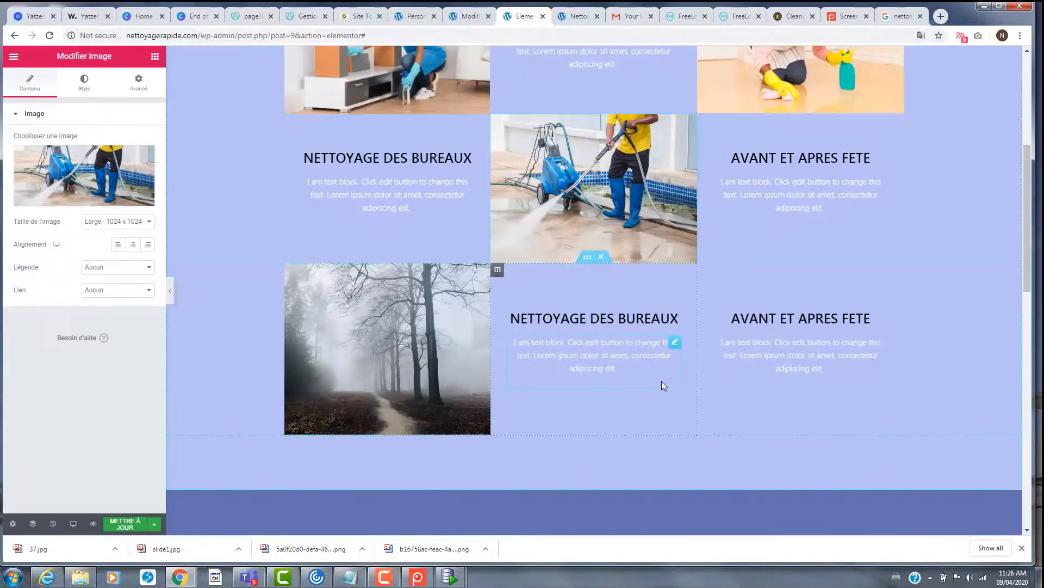
scroll(661, 373, "up", 3)
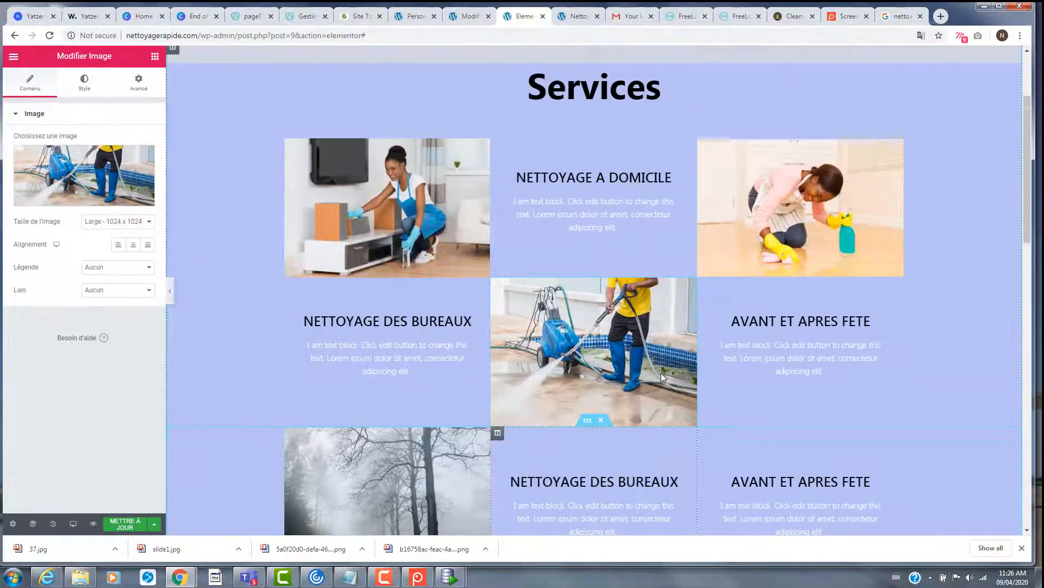
scroll(660, 371, "down", 4)
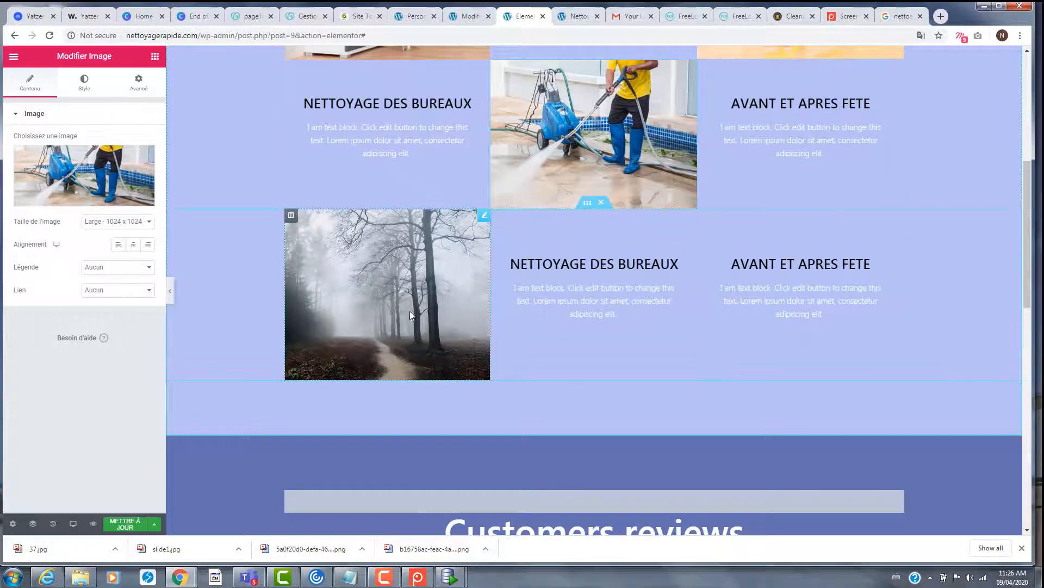
- Swap the pressure-washer tile for the janitor-in-corridor photo
left_click(453, 312)
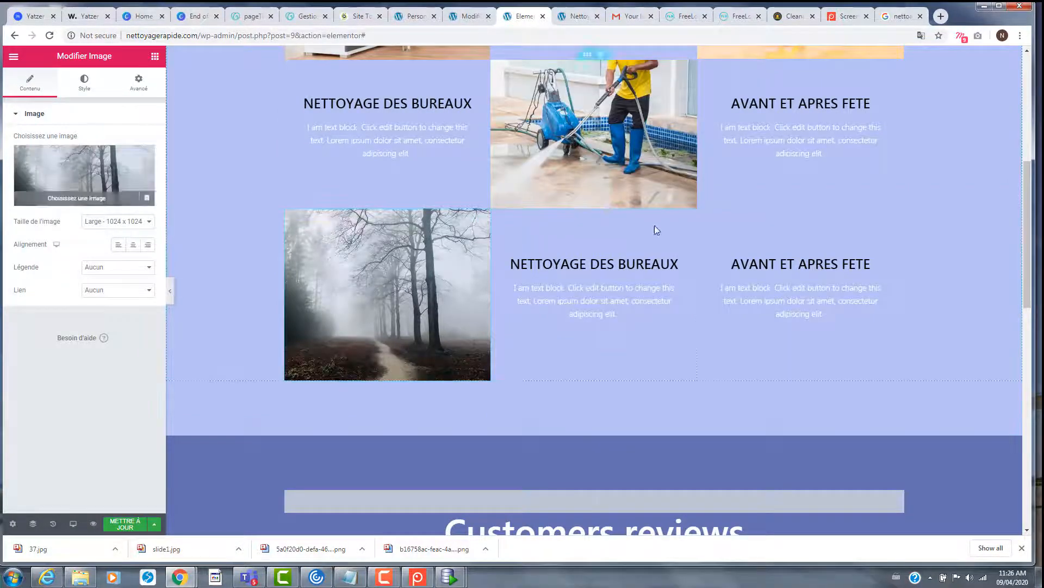
scroll(669, 231, "up", 3)
scroll(673, 259, "down", 1)
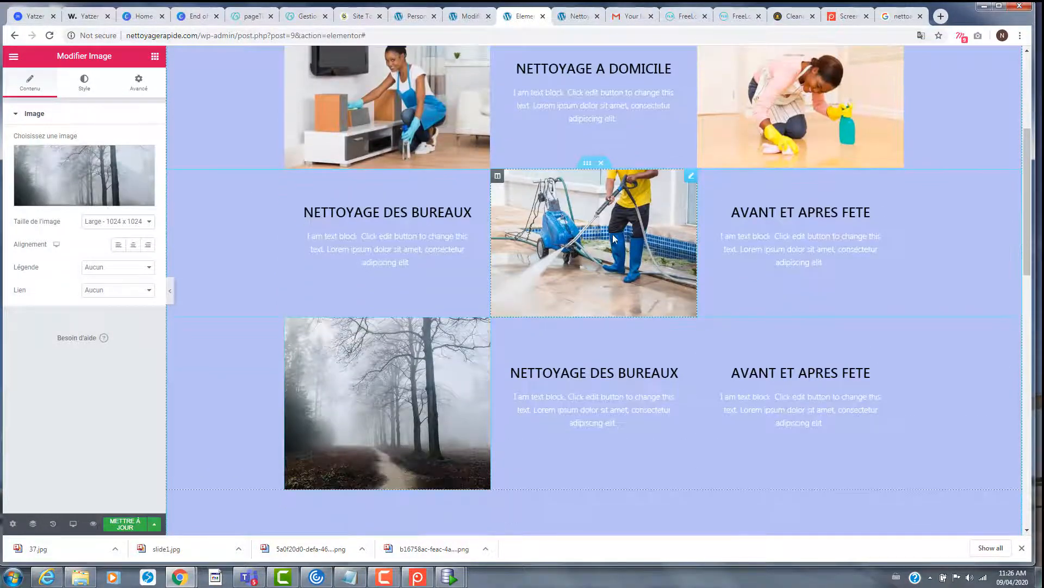
left_click(668, 252)
left_click(154, 210)
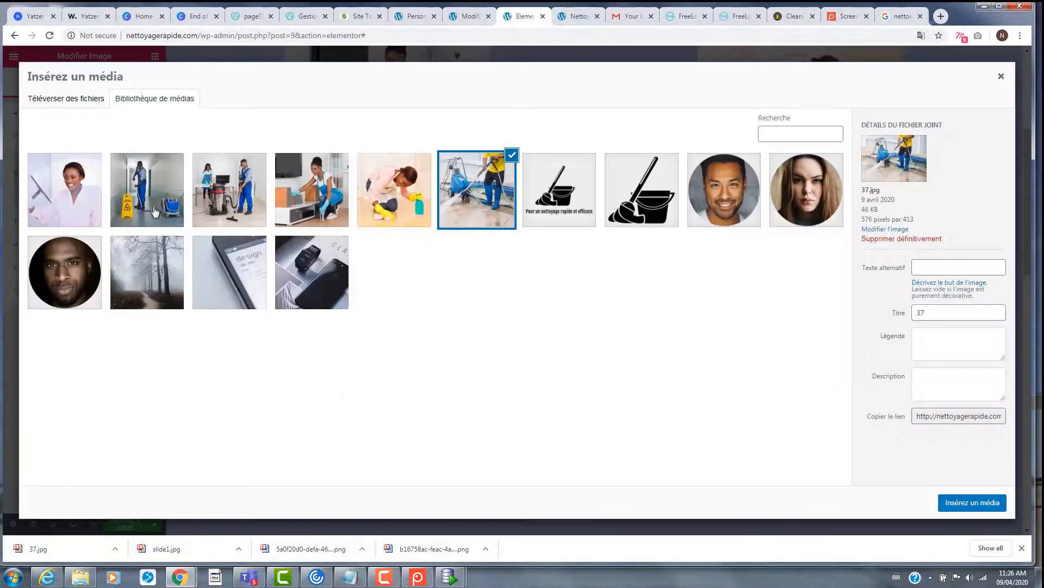
left_click(147, 186)
left_click(972, 502)
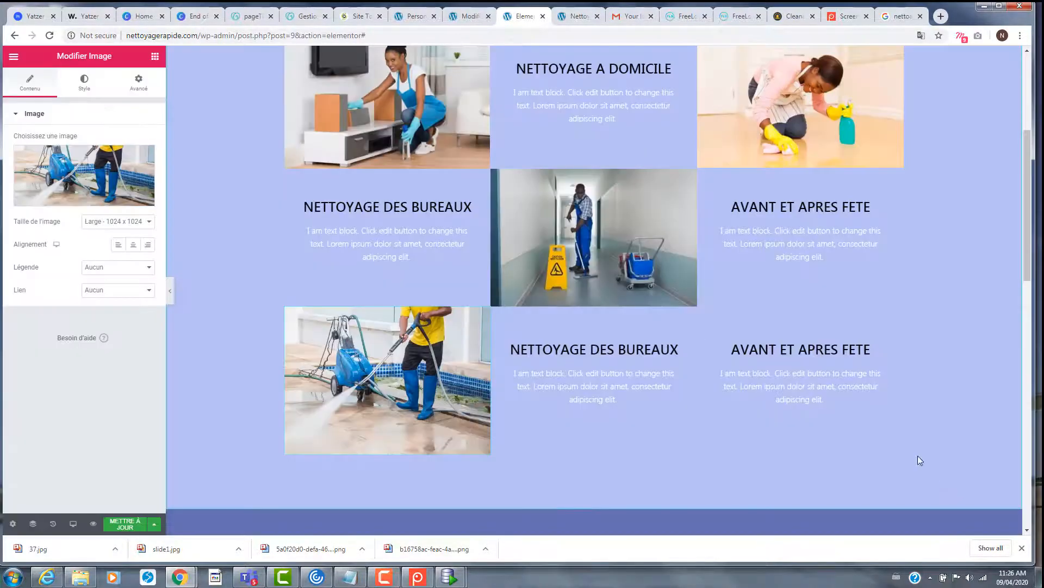
- Save the page with the updated Services photos
scroll(651, 337, "up", 4)
scroll(651, 338, "down", 6)
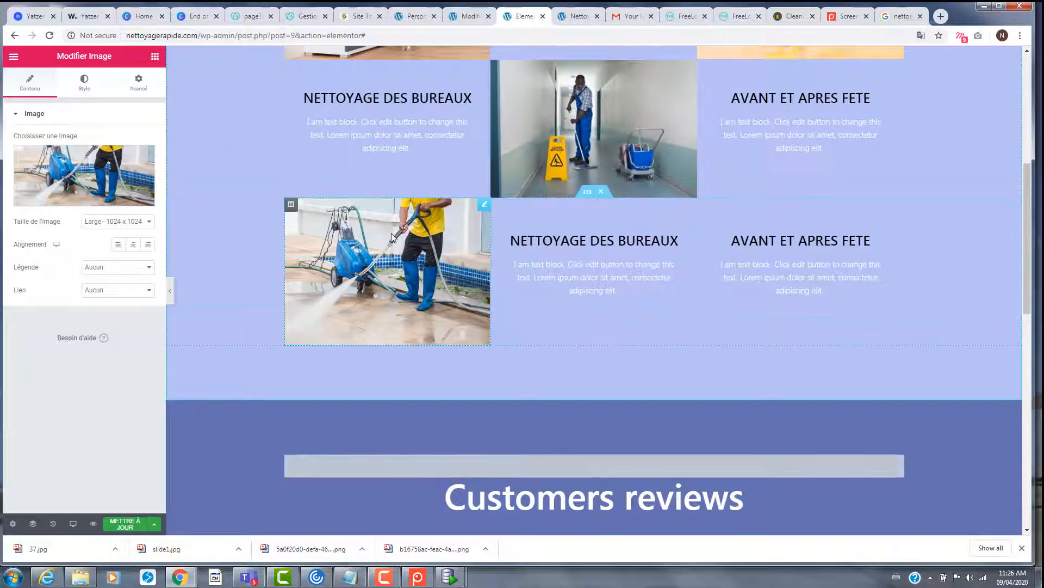
scroll(348, 327, "up", 2)
scroll(176, 513, "down", 2)
left_click(127, 527)
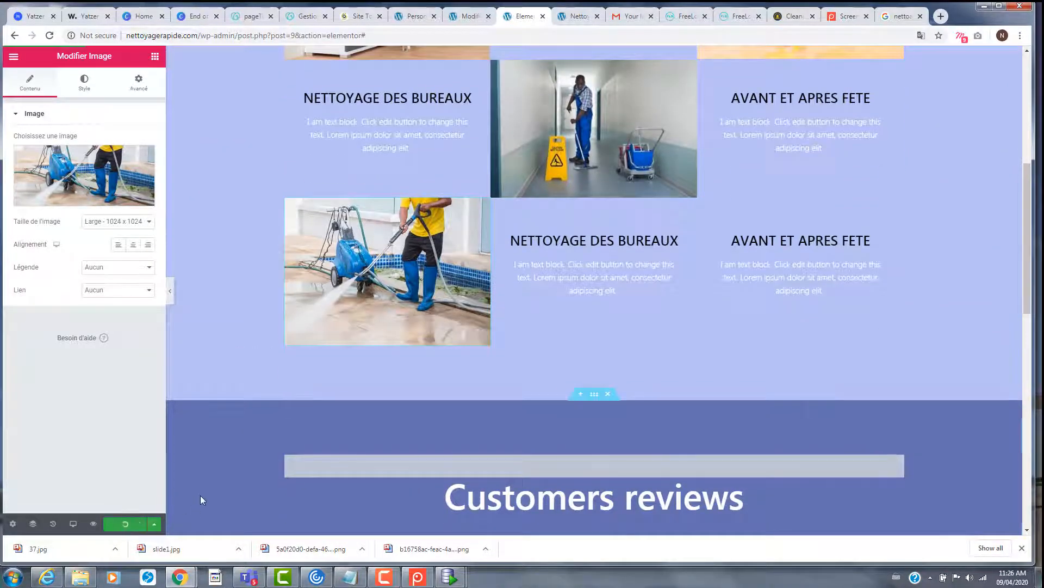
scroll(246, 407, "up", 3)
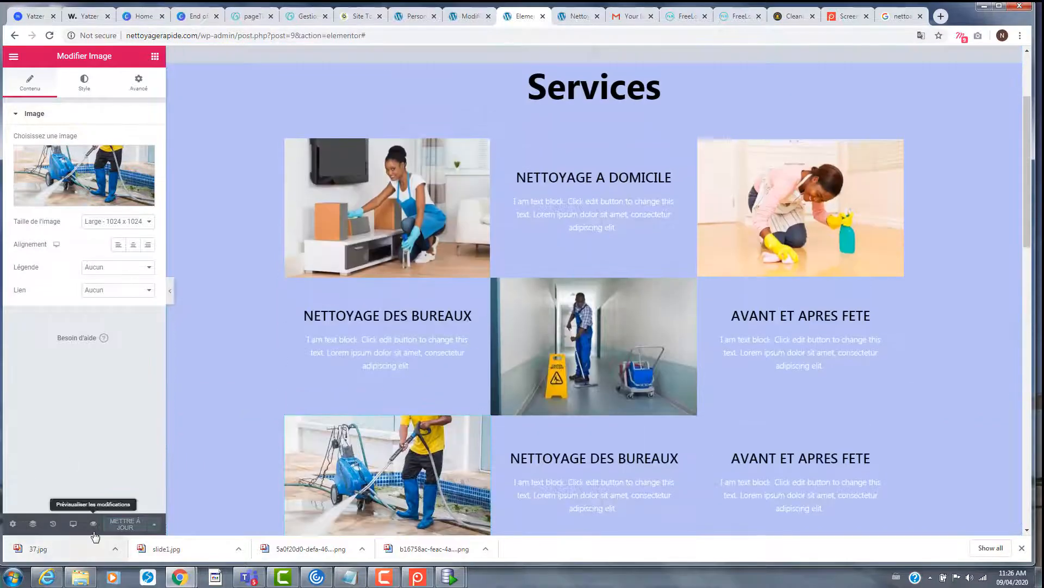
left_click(93, 523)
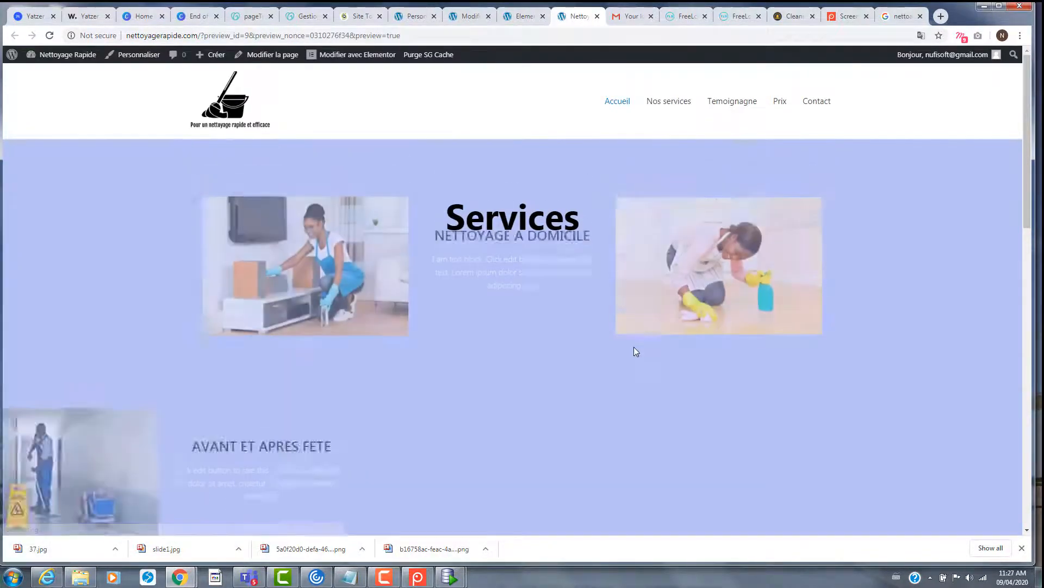
- Scroll through the preview to check the Services photos, then return to the contact section
scroll(635, 348, "down", 5)
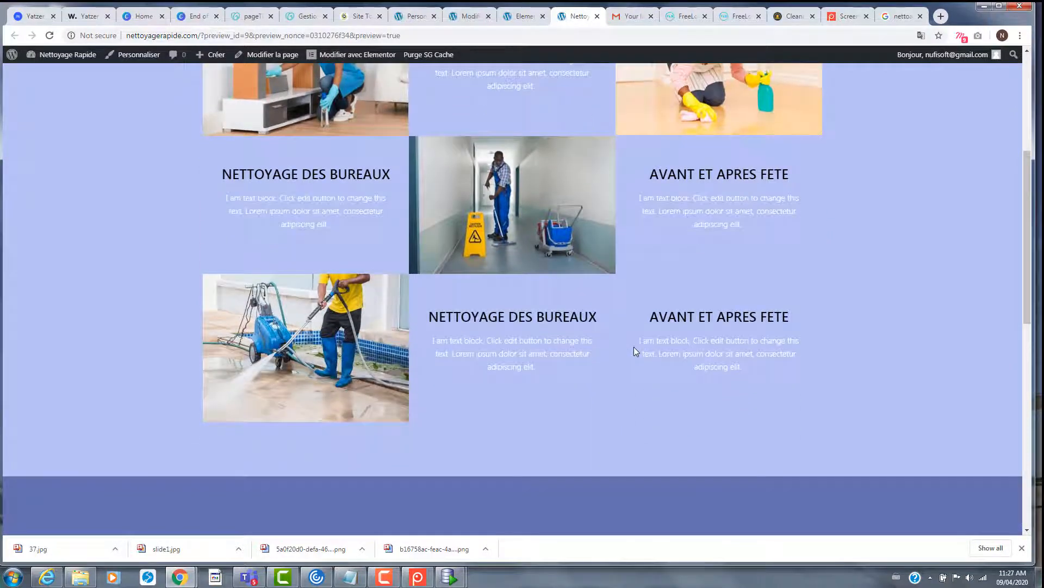
scroll(634, 347, "down", 5)
scroll(634, 348, "down", 4)
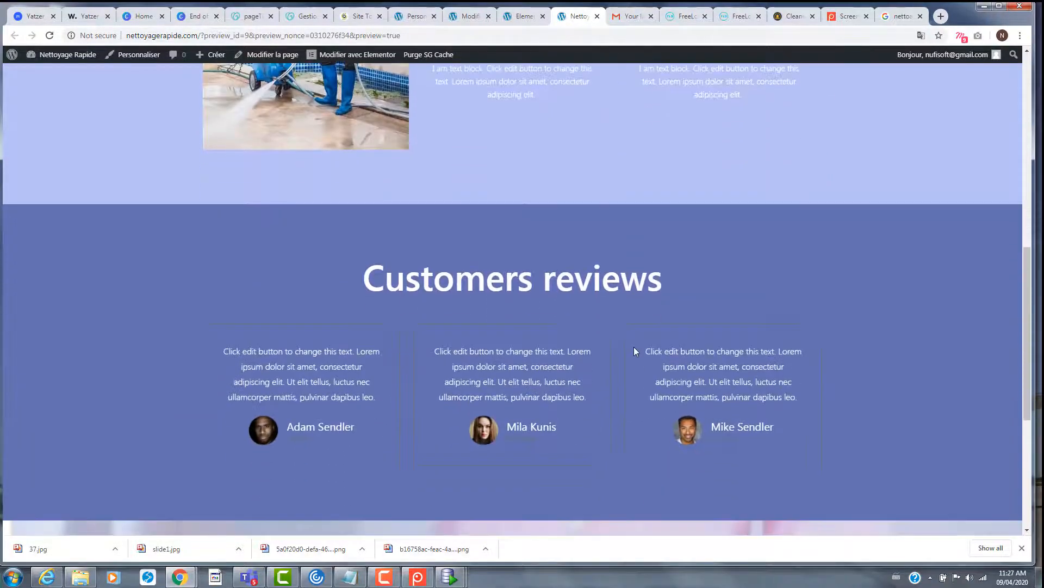
scroll(634, 351, "down", 2)
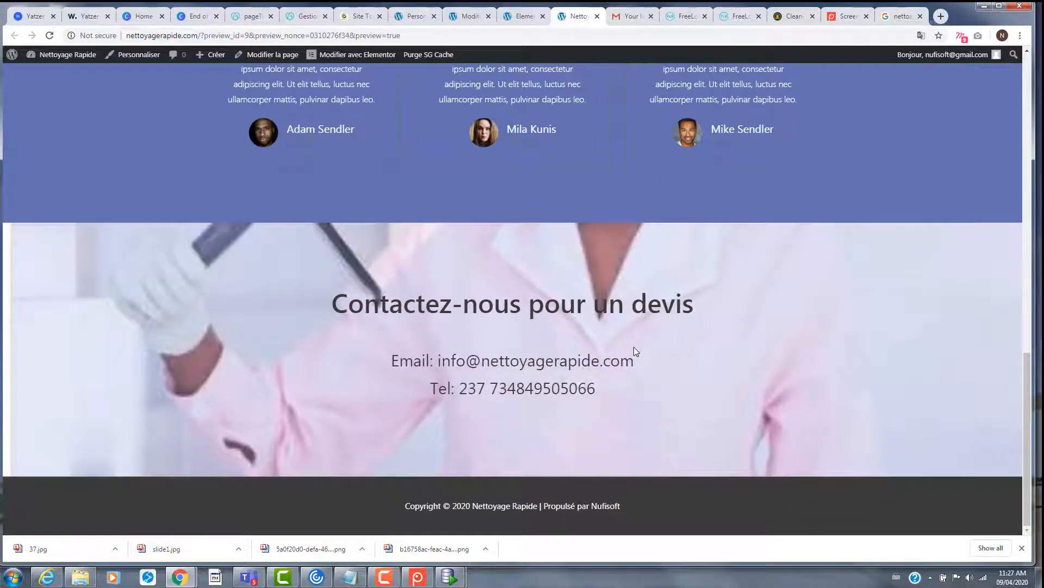
scroll(634, 347, "up", 2)
scroll(634, 347, "down", 2)
scroll(635, 351, "up", 10)
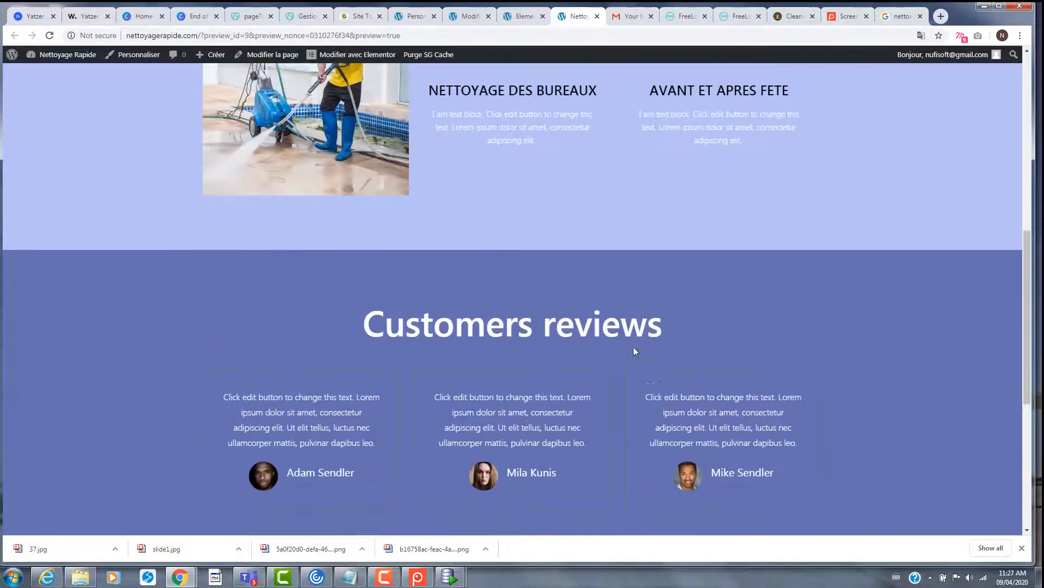
scroll(632, 348, "up", 5)
scroll(633, 345, "down", 10)
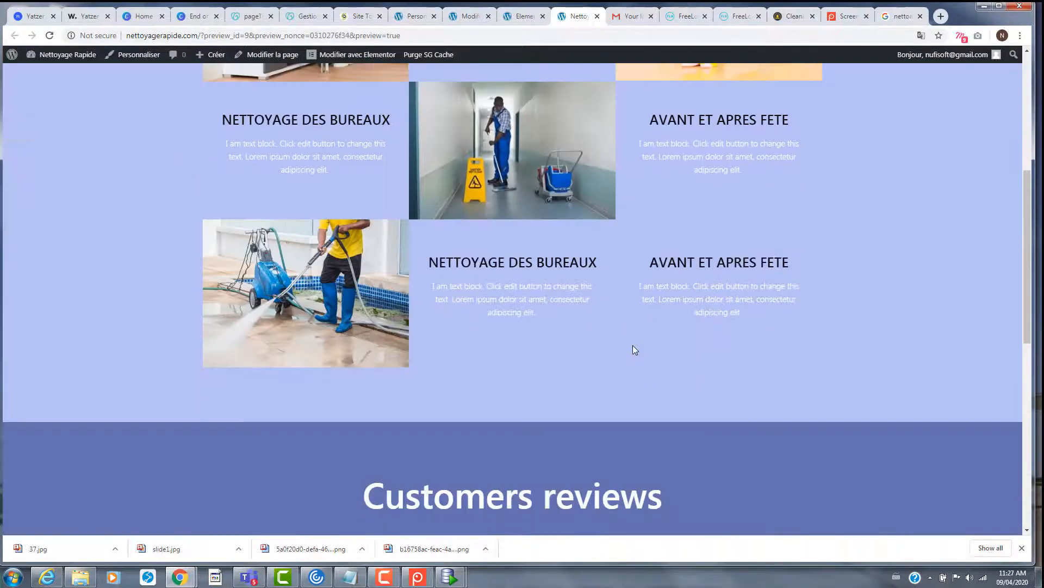
scroll(633, 349, "down", 4)
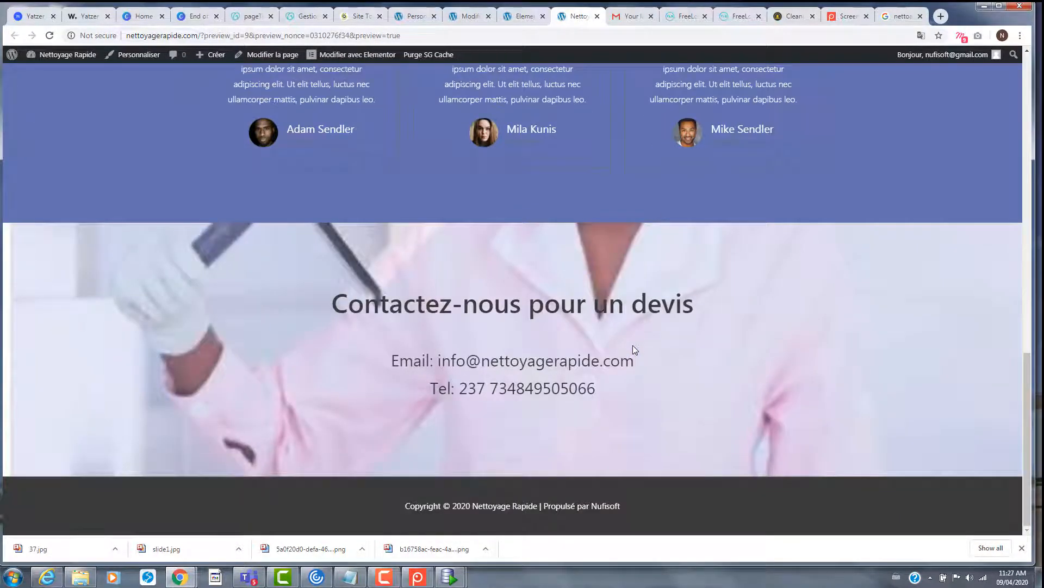
scroll(632, 345, "up", 15)
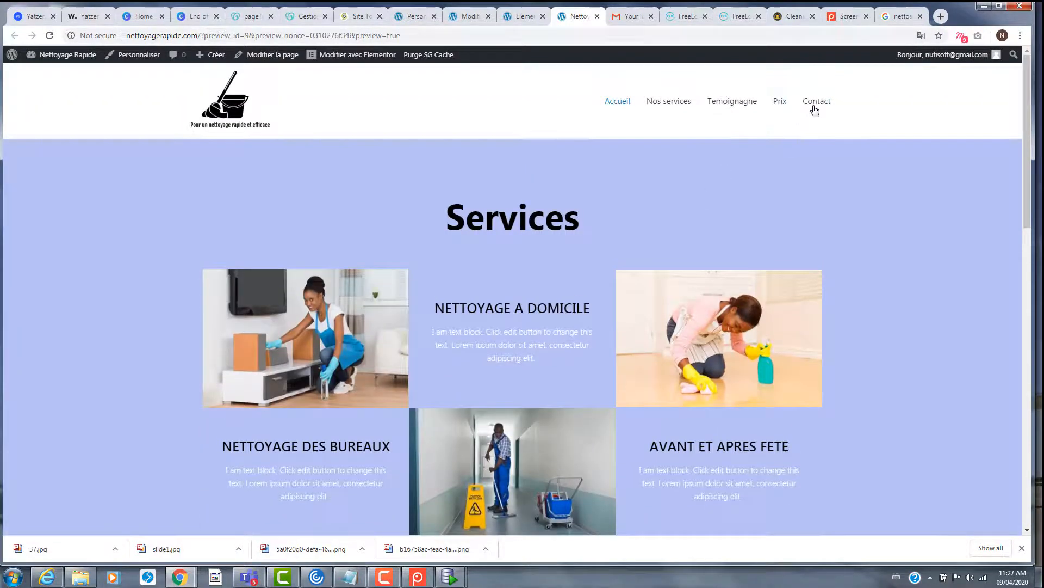
left_click(814, 103)
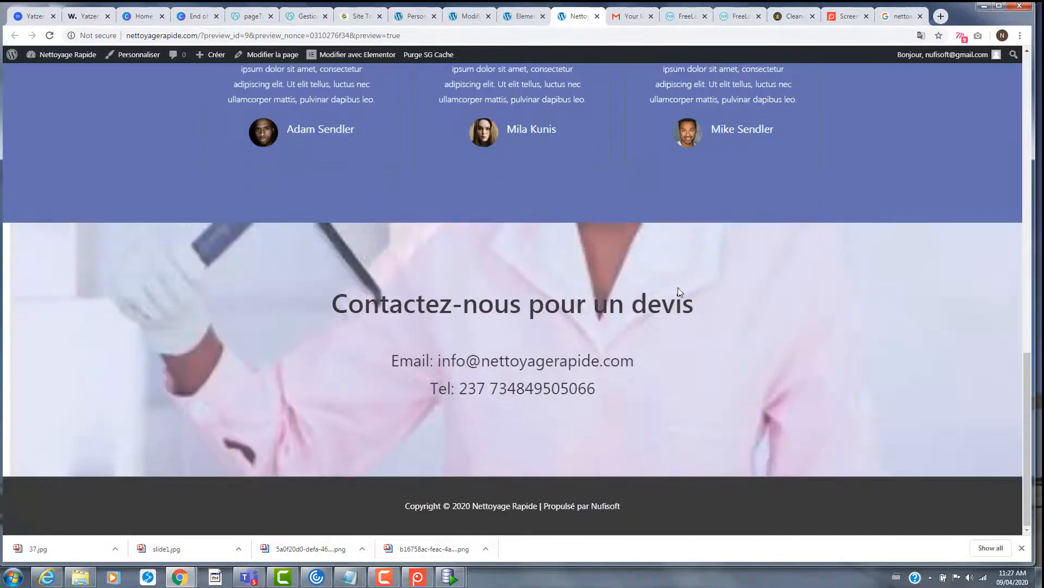
scroll(775, 210, "up", 8)
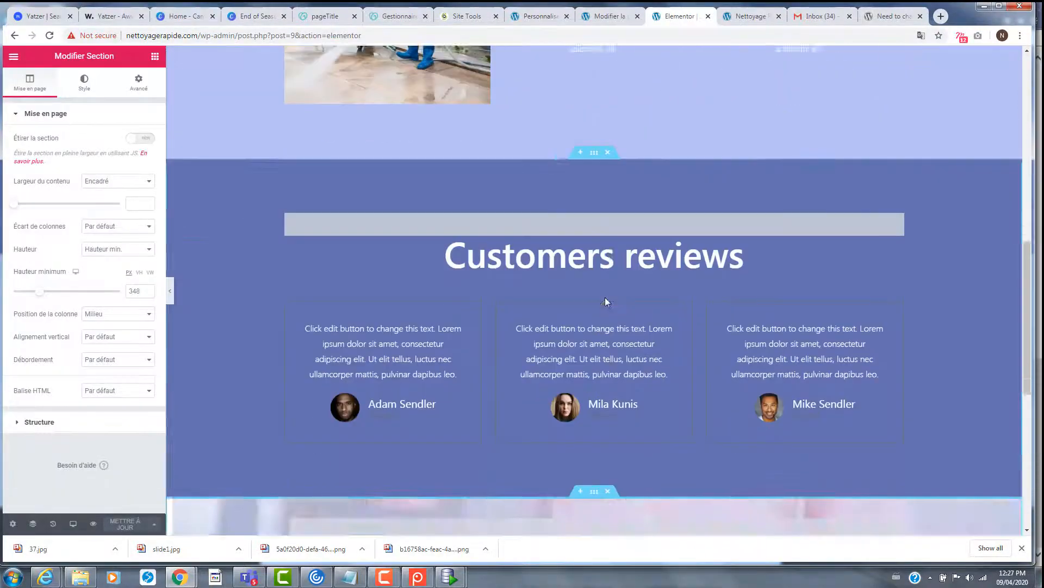
scroll(606, 300, "down", 8)
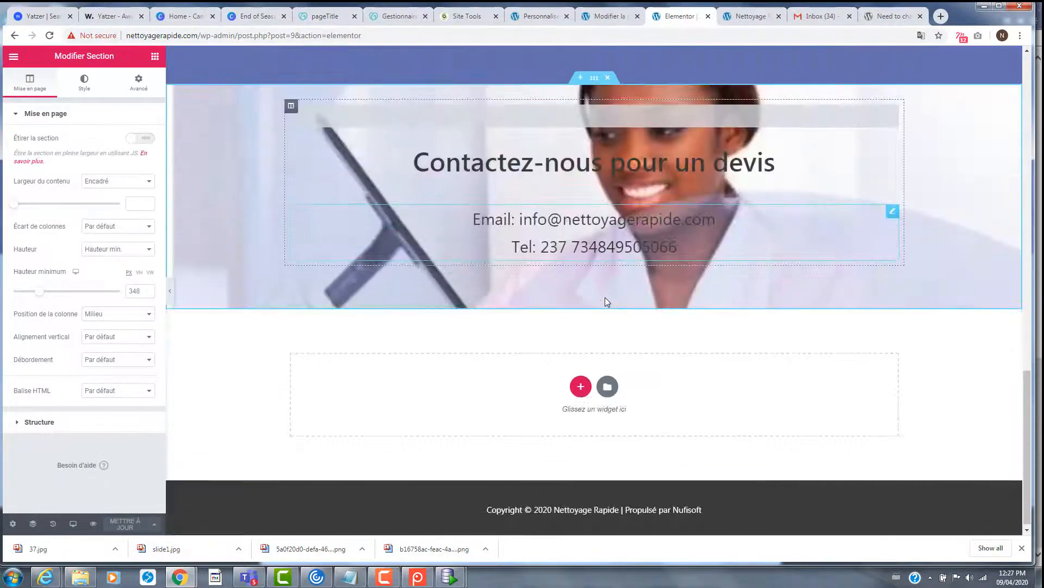
scroll(601, 298, "up", 3)
scroll(599, 294, "down", 3)
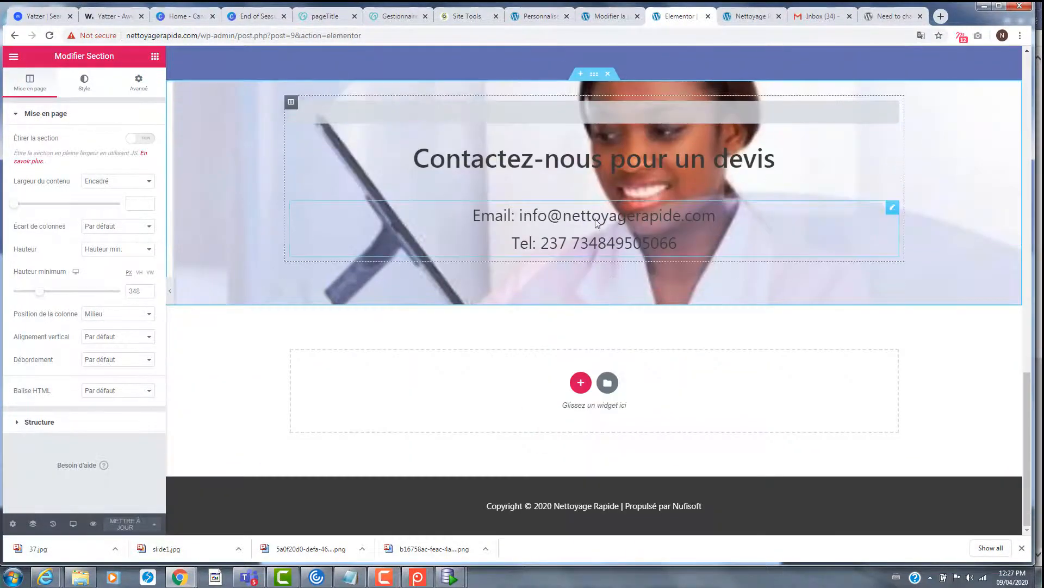
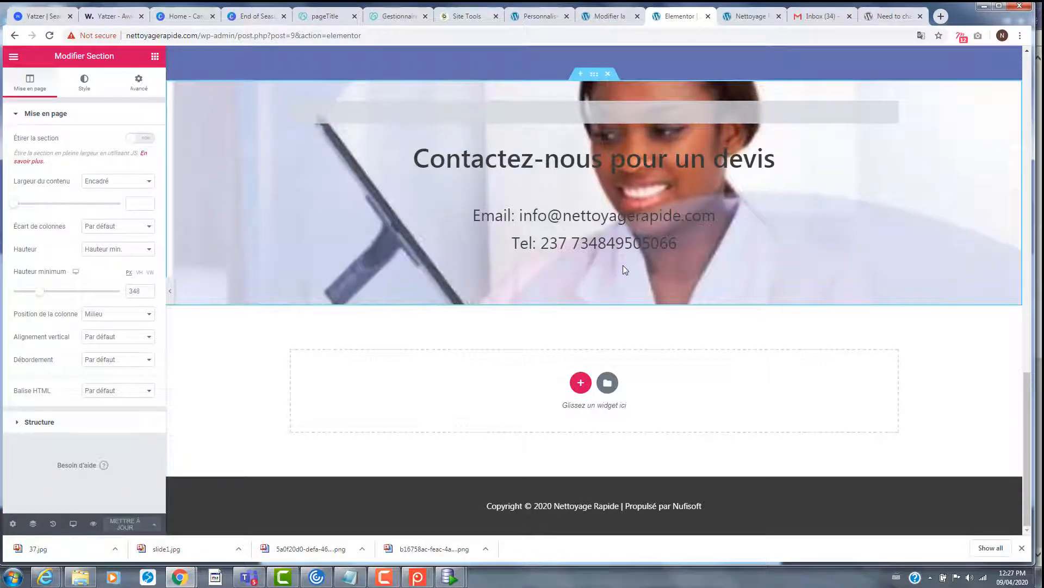
- Scroll through the homepage's menu and Services section, then show the Elements widget panel
scroll(661, 266, "up", 10)
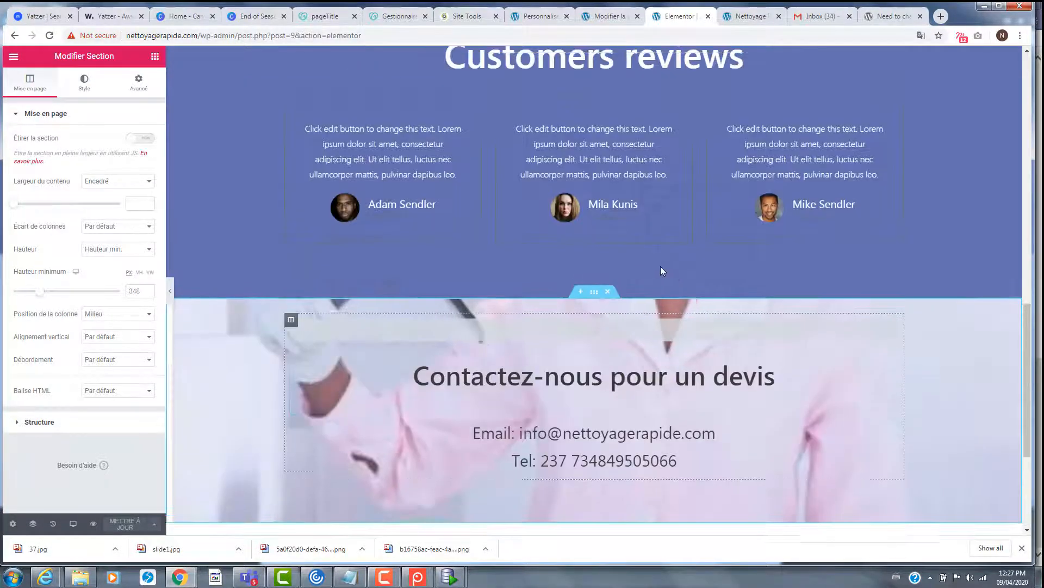
scroll(672, 275, "down", 9)
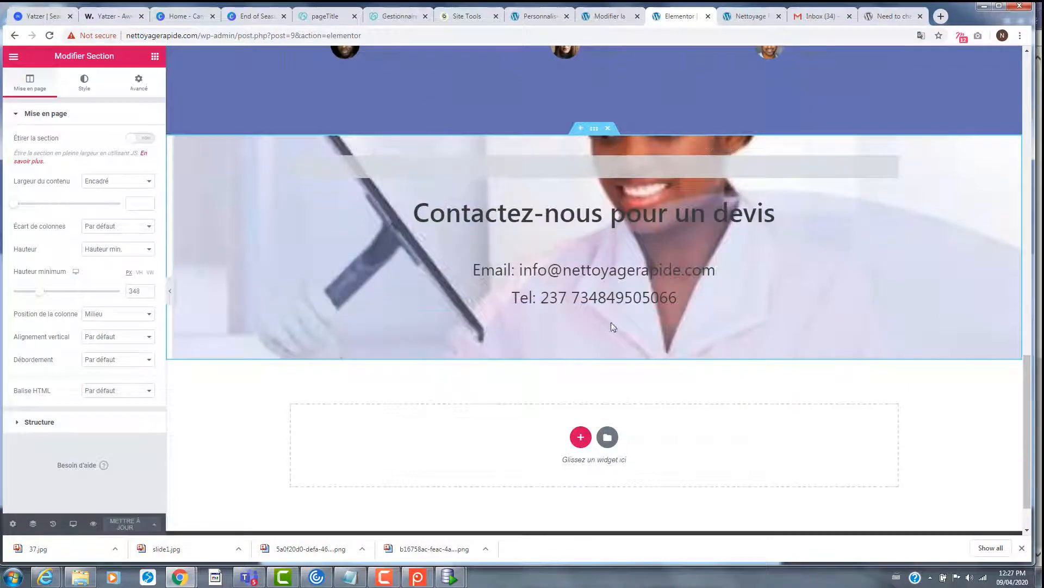
scroll(612, 322, "up", 3)
scroll(608, 324, "up", 8)
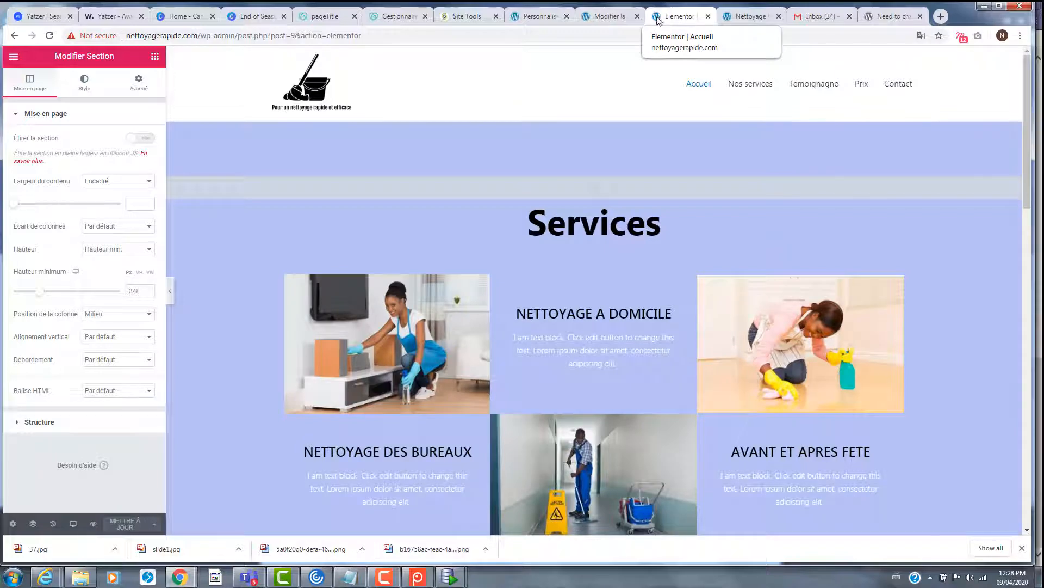
scroll(734, 295, "down", 15)
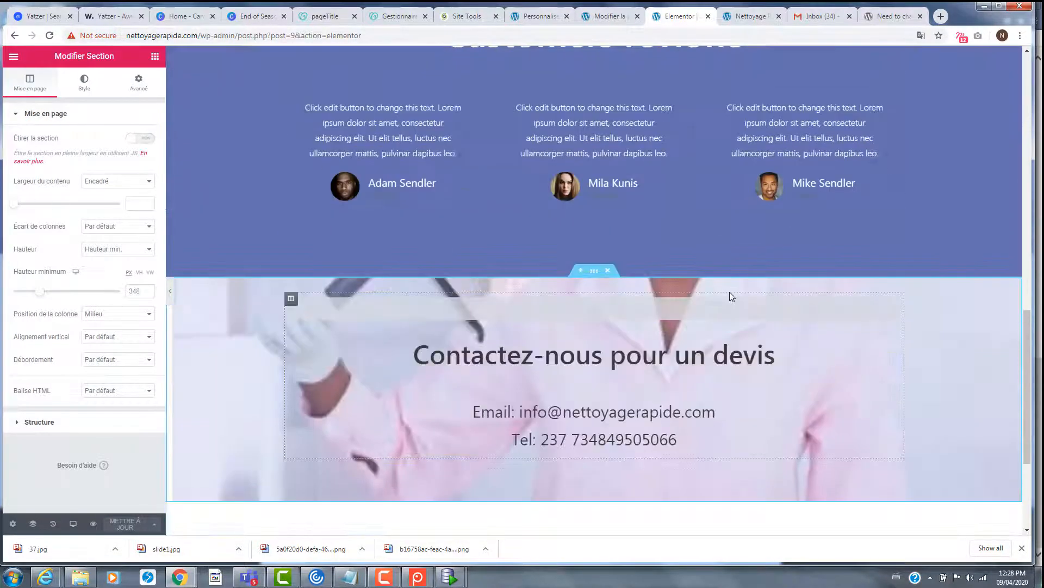
scroll(728, 292, "down", 3)
scroll(724, 292, "up", 18)
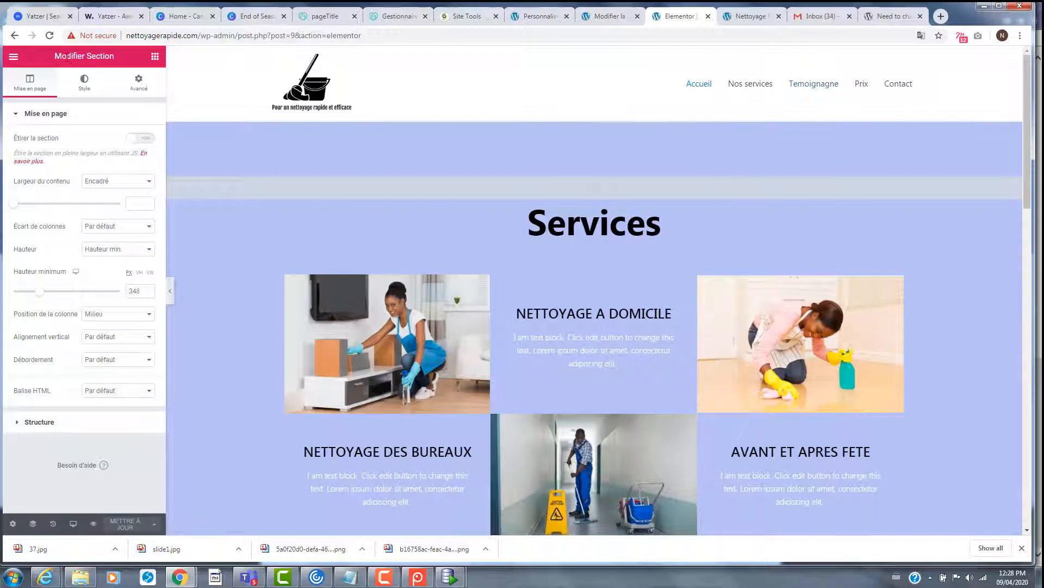
left_click(155, 56)
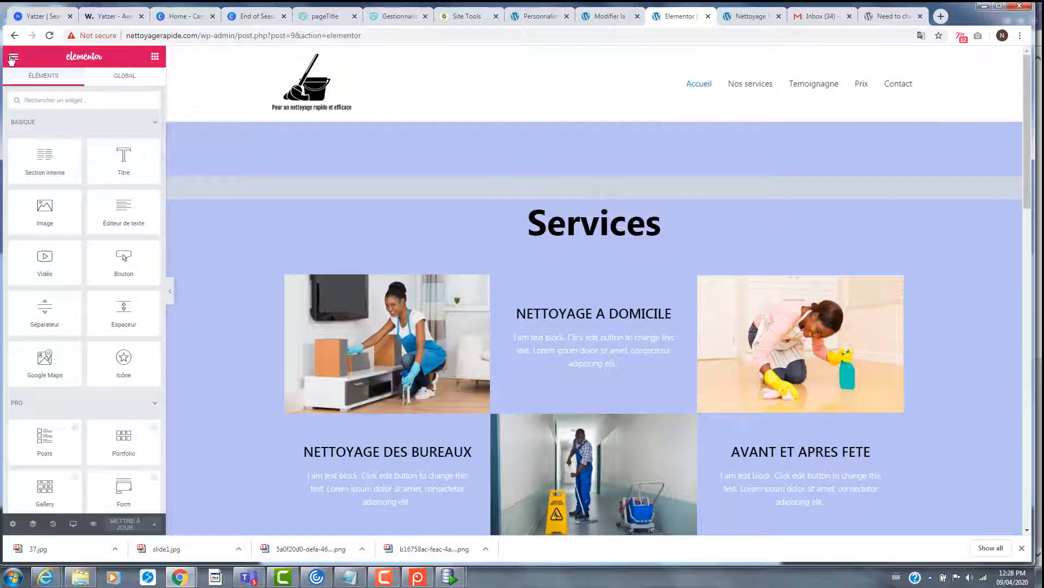
- Leave Elementor and go to the Apparence > Menus editor in WordPress
left_click(12, 59)
left_click(83, 368)
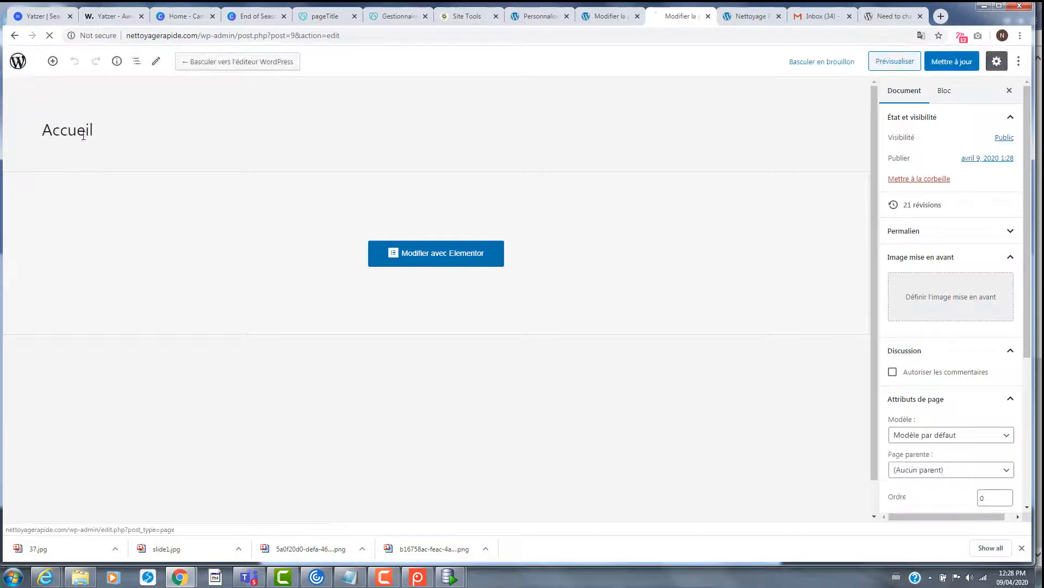
left_click(17, 74)
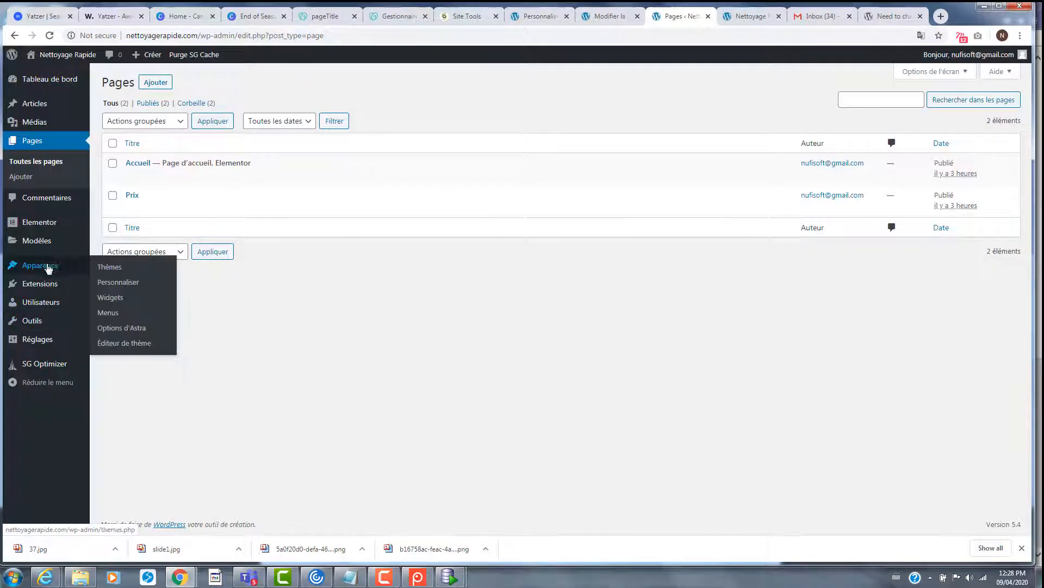
left_click(48, 267)
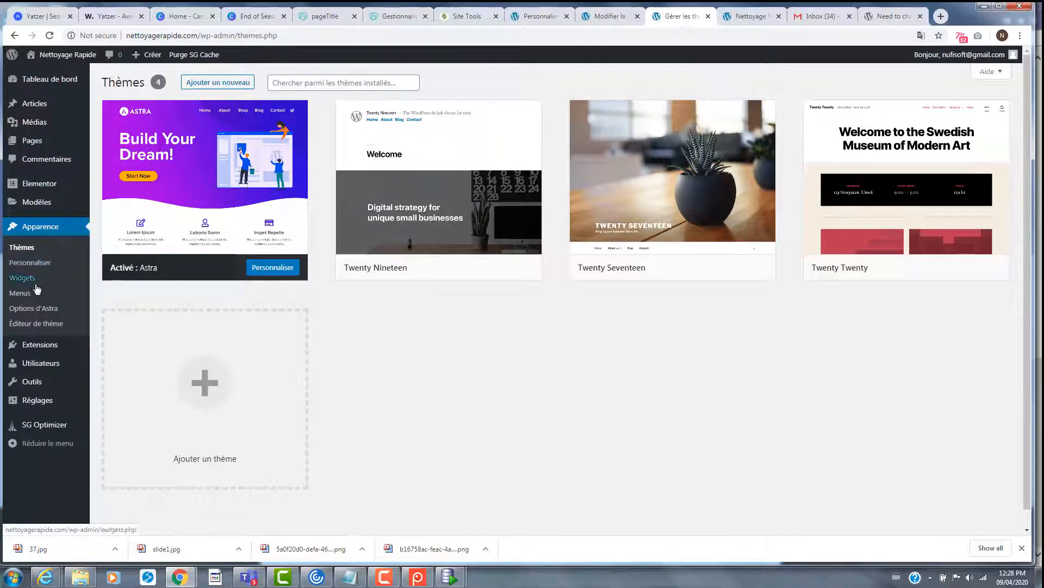
left_click(60, 298)
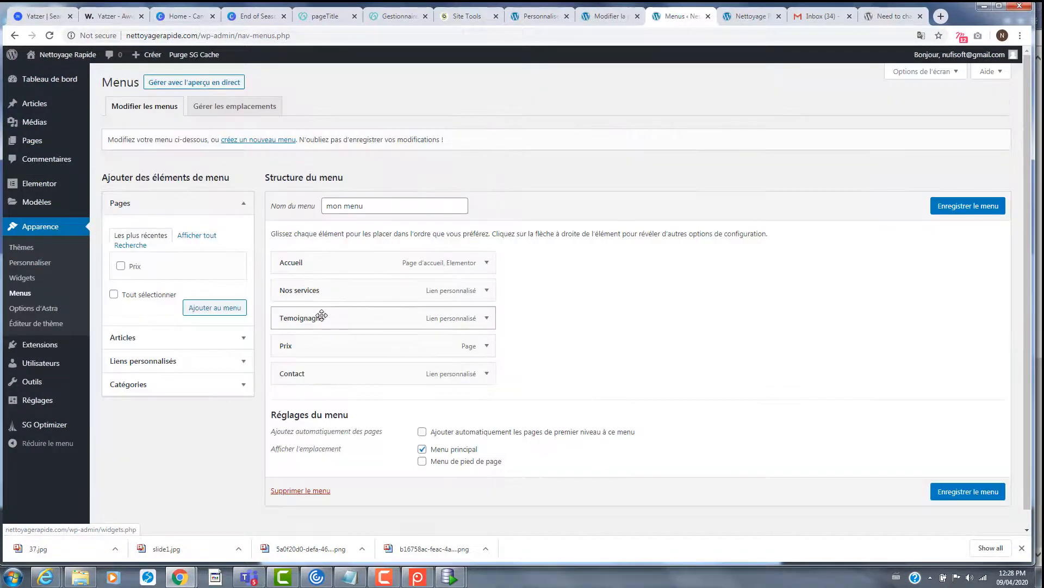
scroll(313, 305, "down", 1)
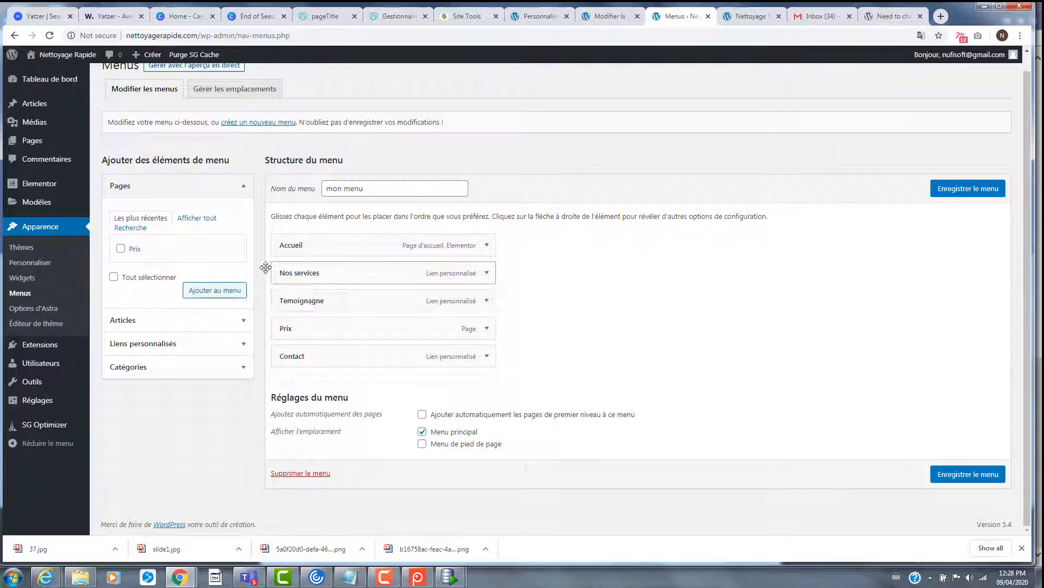
- Add a custom link #nosclients titled 'Nos clients' to the menu
left_click(243, 343)
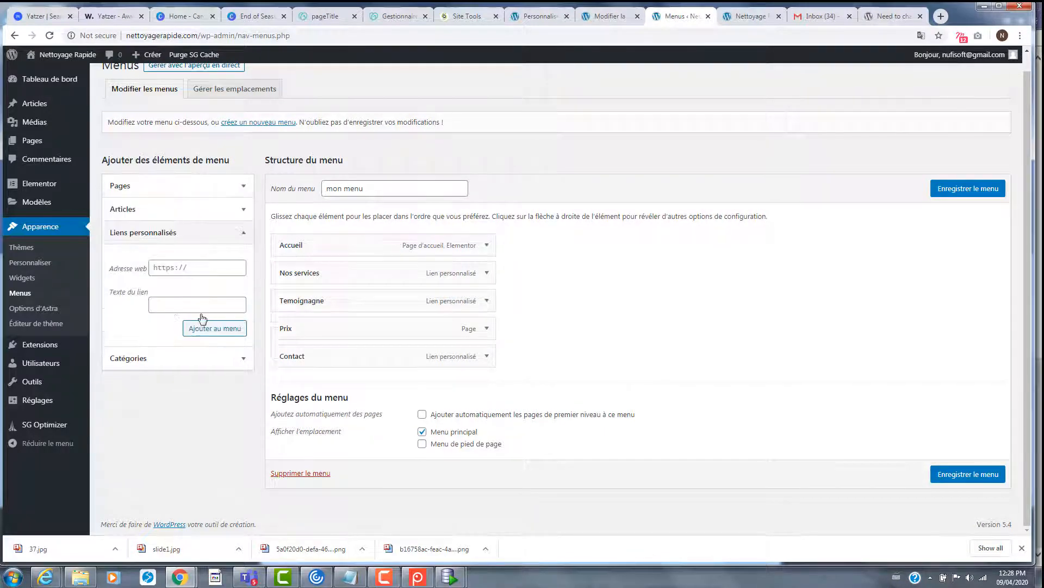
left_click(190, 266)
type("#cl")
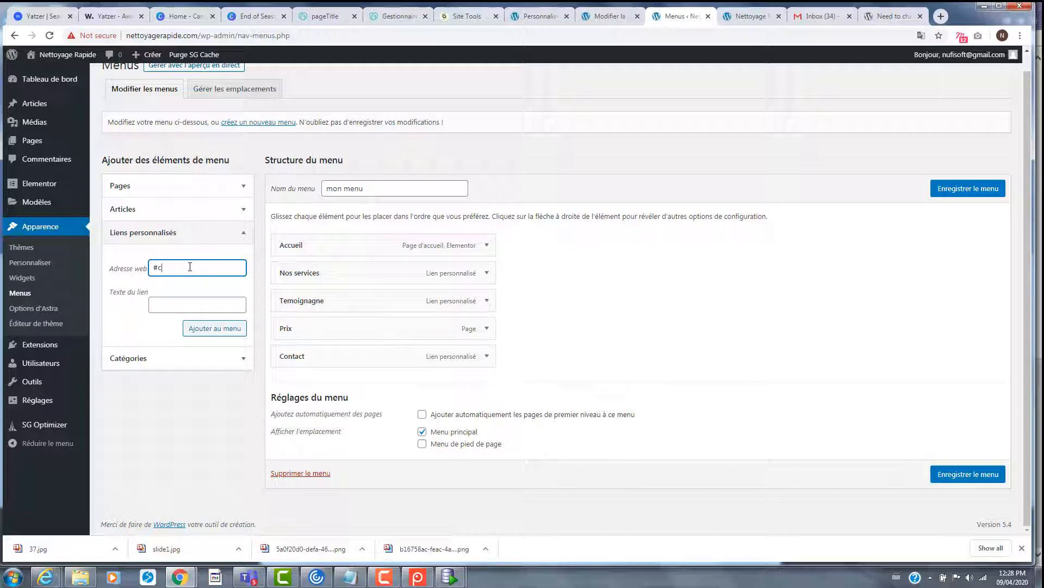
key("BackSpace")
type("nosclients")
left_click(198, 299)
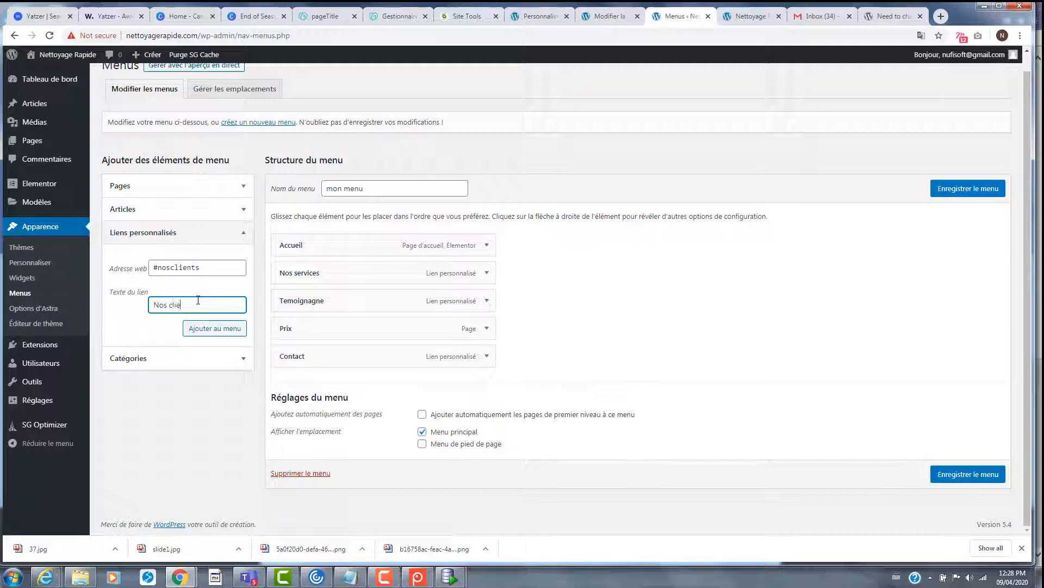
left_click(211, 329)
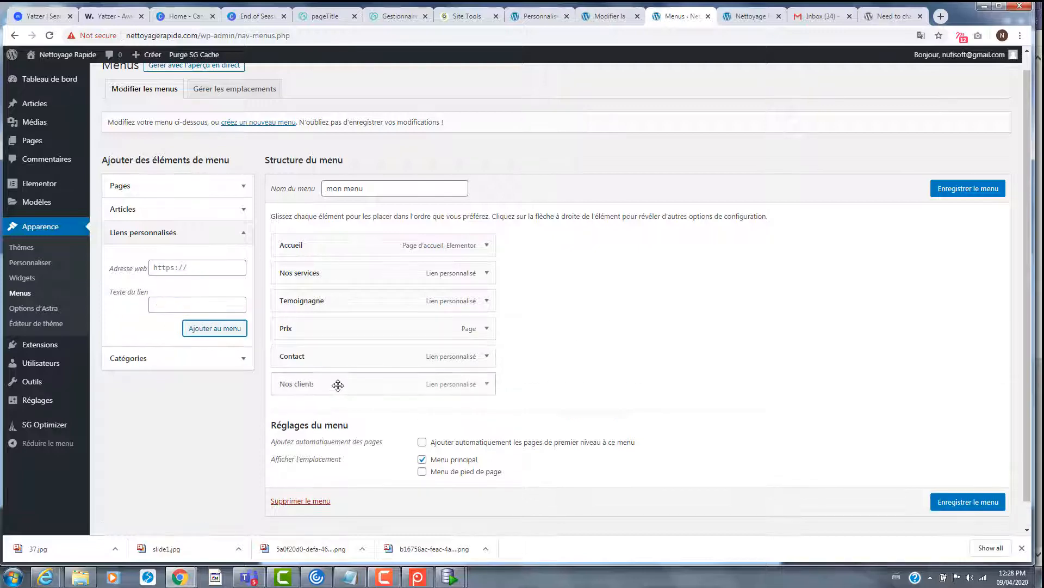
- Move Nos clients right after Nos services and save the menu
left_click_drag(327, 379, 314, 317)
left_click_drag(313, 317, 312, 313)
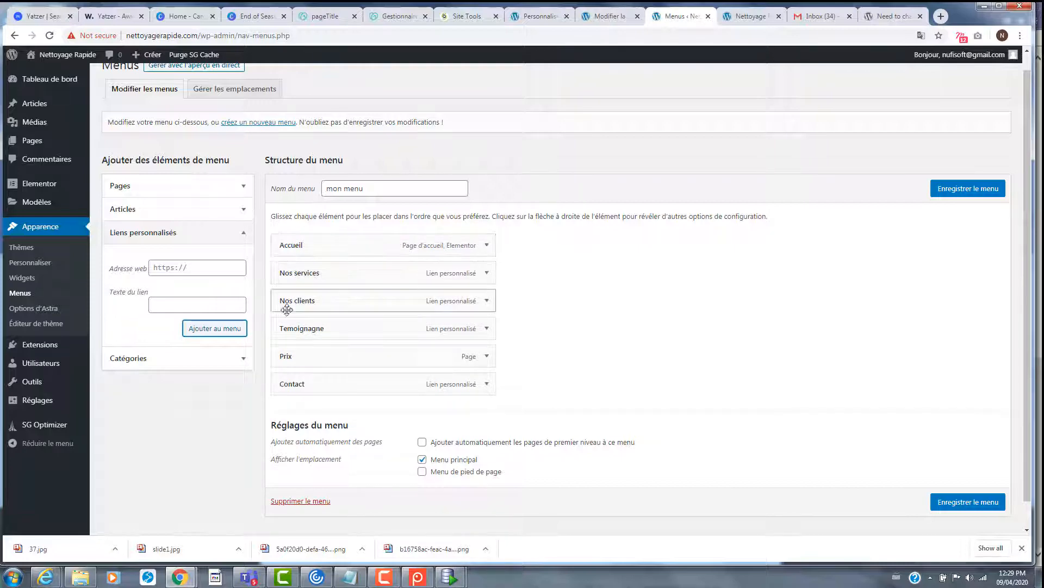
left_click(949, 191)
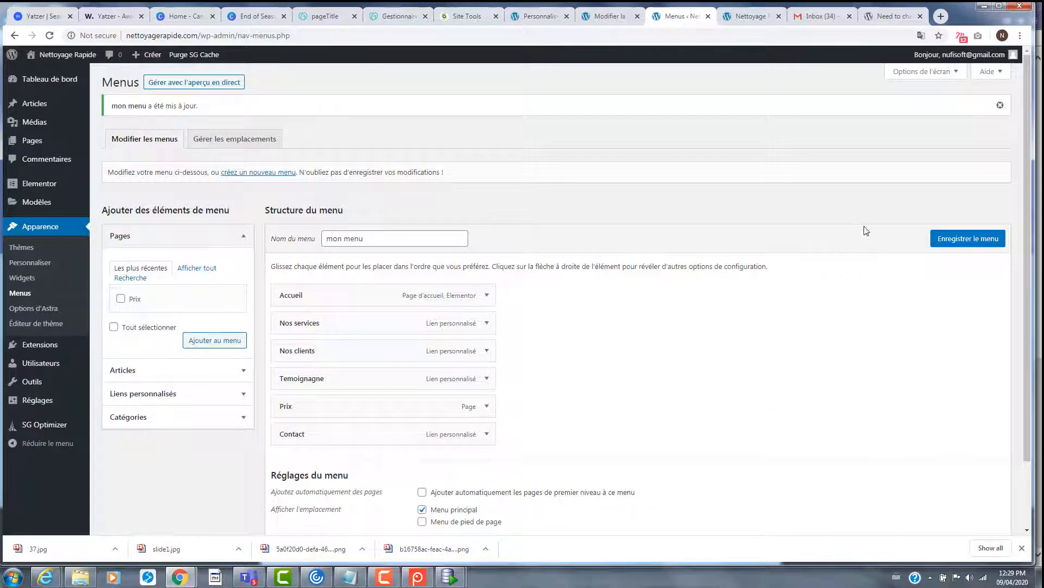
- Reload the live site to check the Nos clients menu item, then open the Customizer
left_click(889, 16)
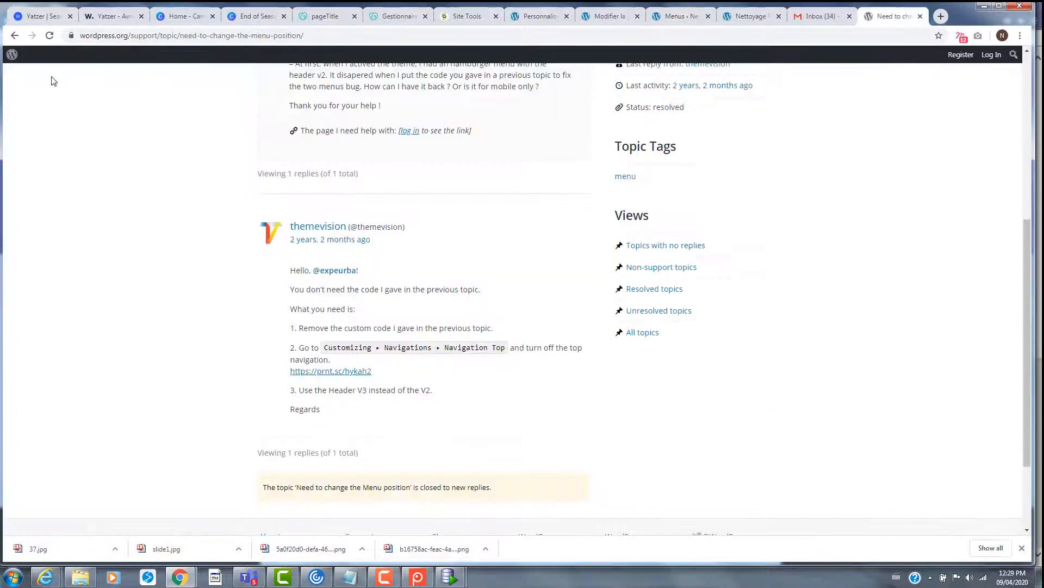
left_click(748, 16)
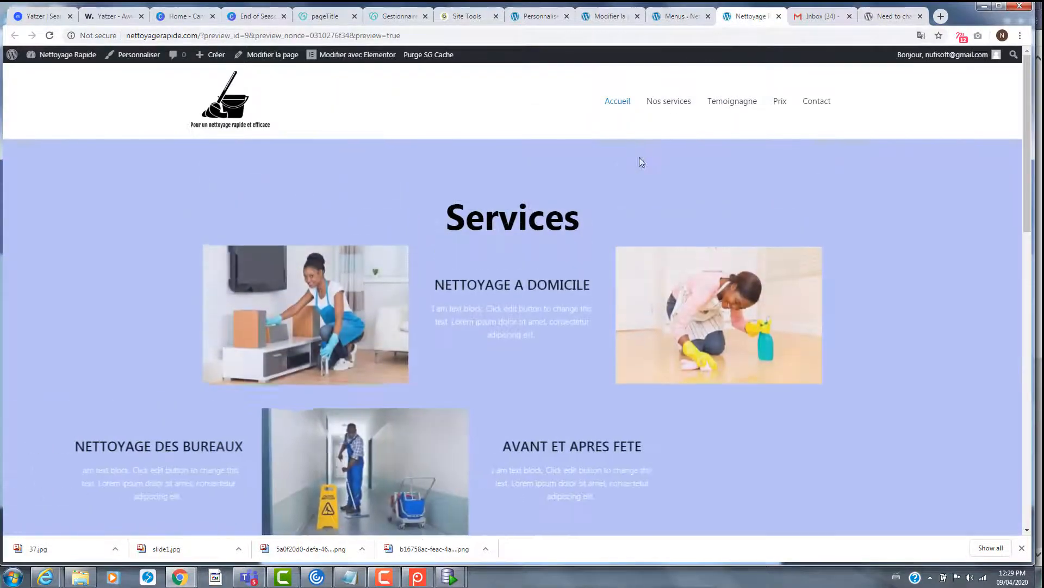
left_click(48, 37)
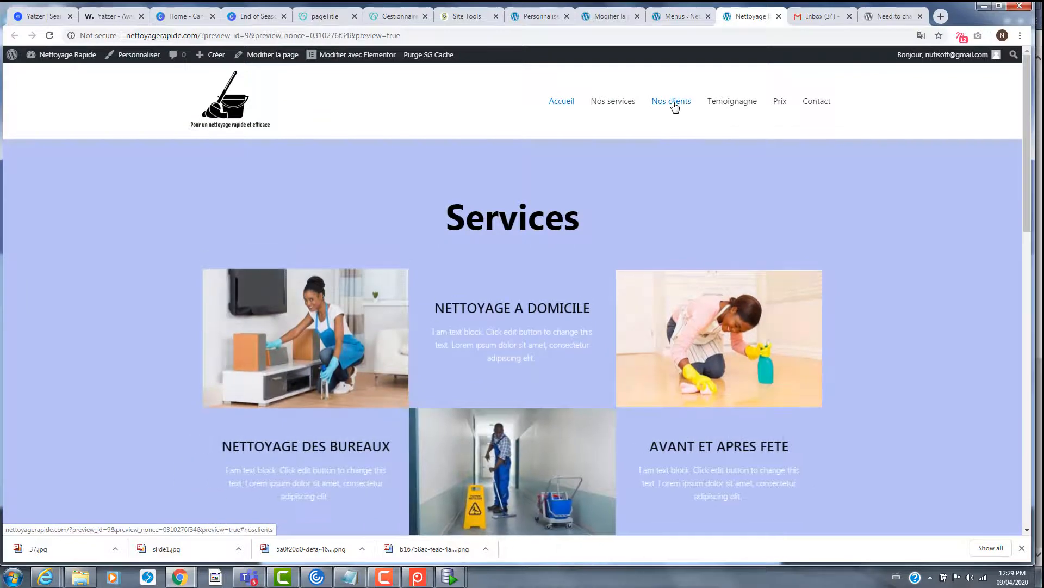
left_click(680, 17)
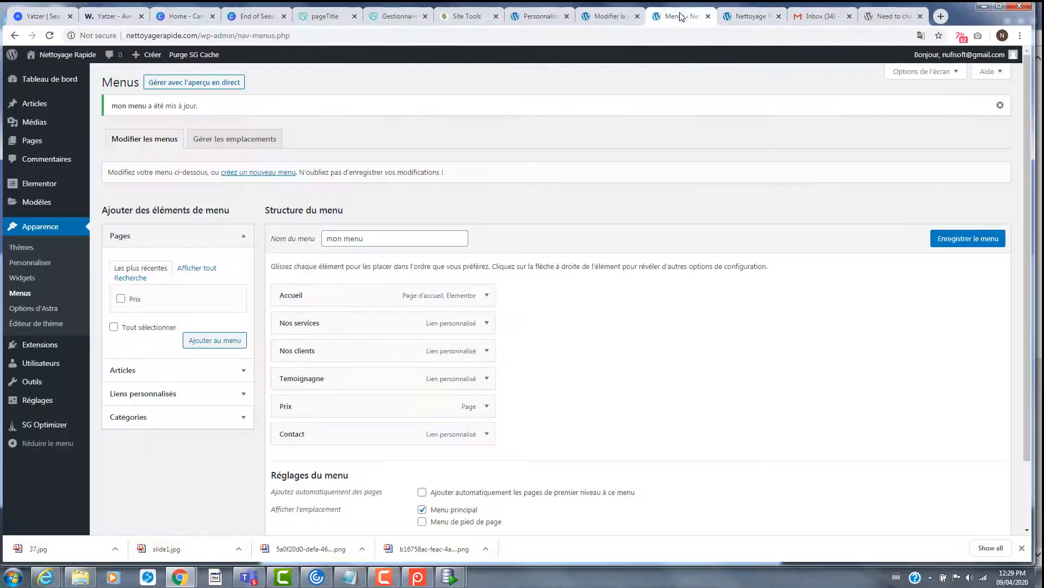
left_click(30, 263)
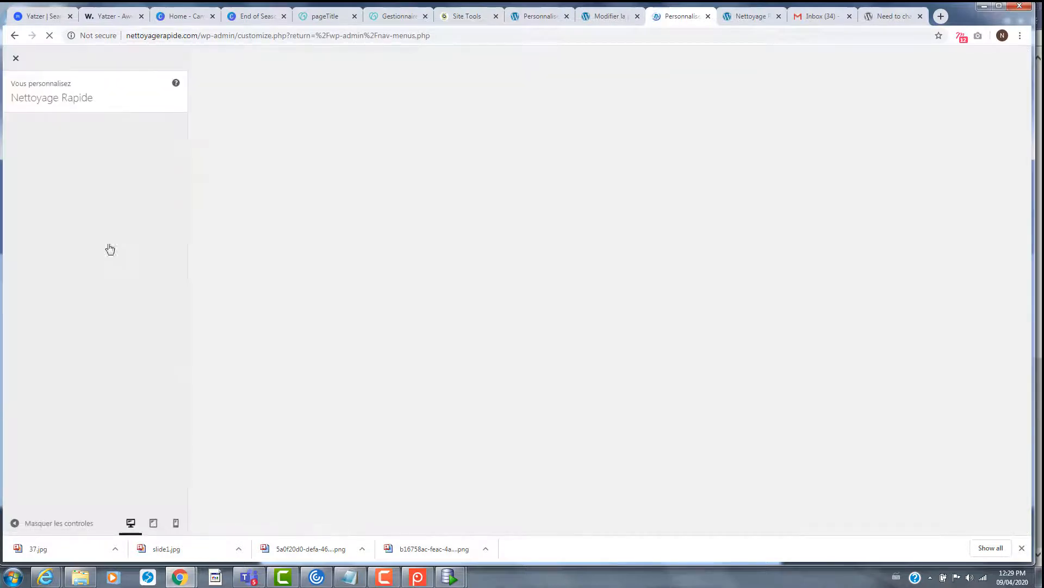
- Open the Customizer's header Site Identity settings
left_click(727, 19)
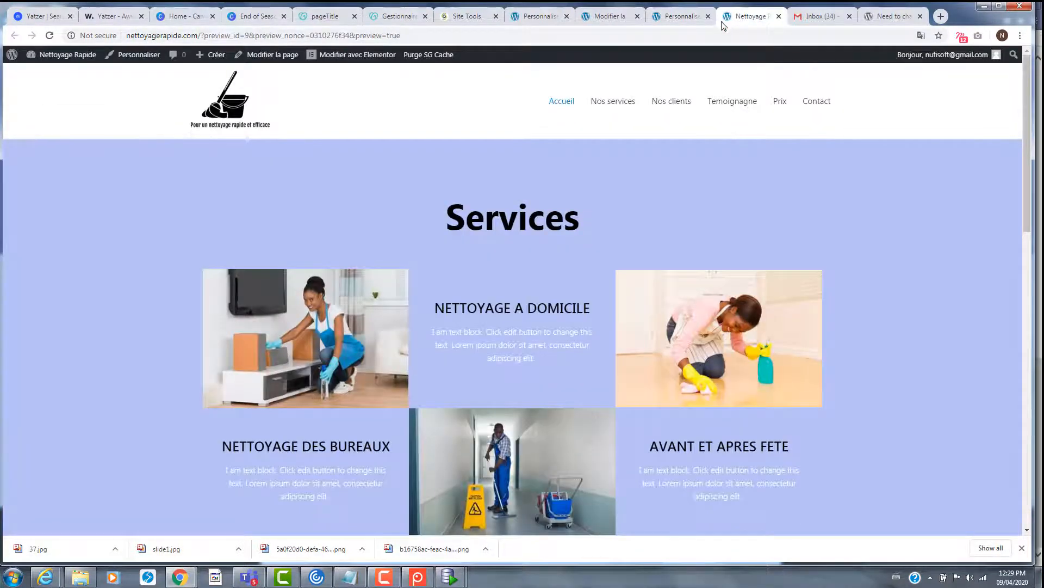
left_click(680, 17)
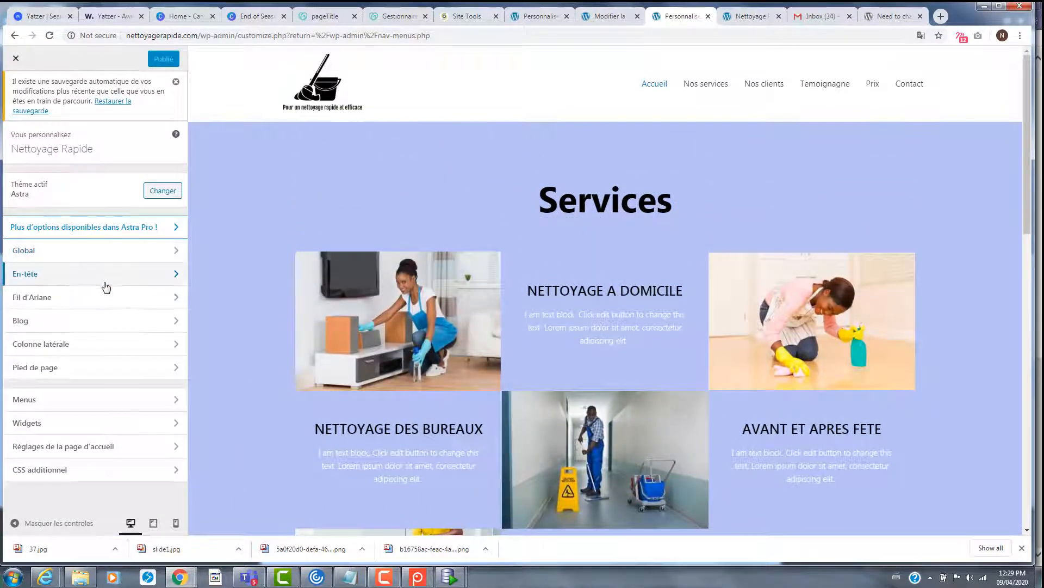
left_click(133, 276)
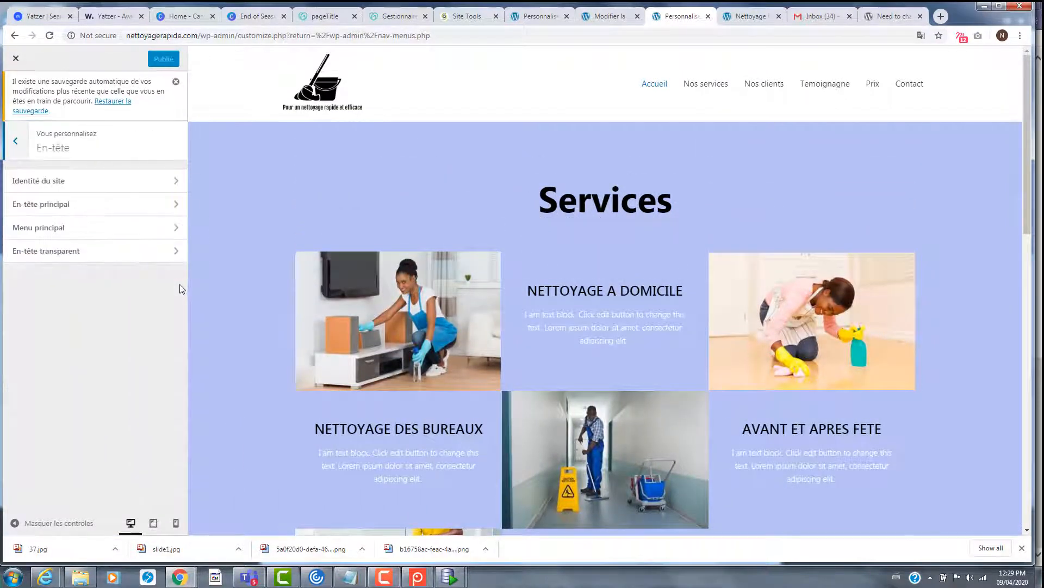
left_click(136, 185)
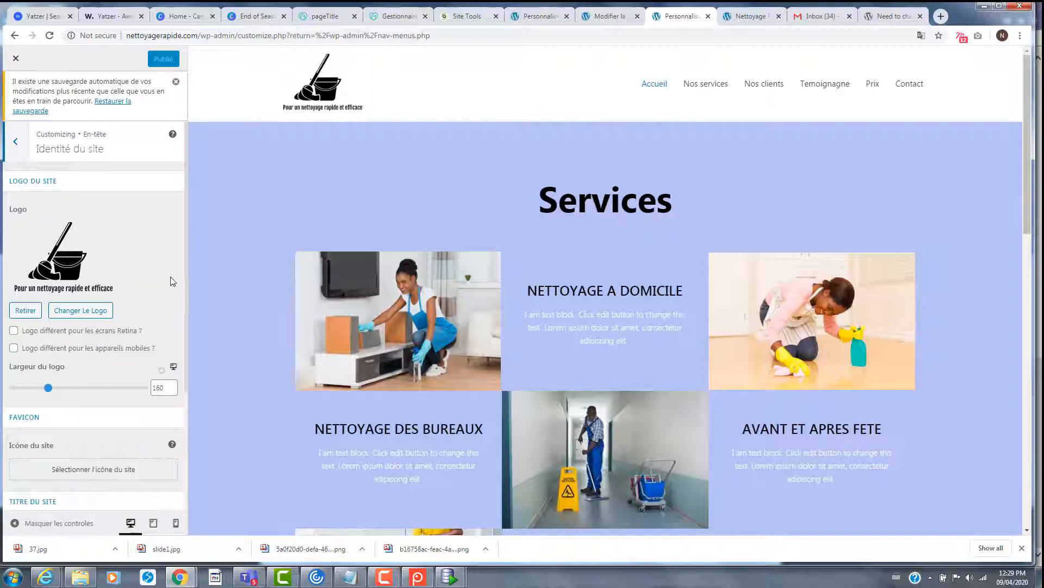
scroll(170, 277, "down", 2)
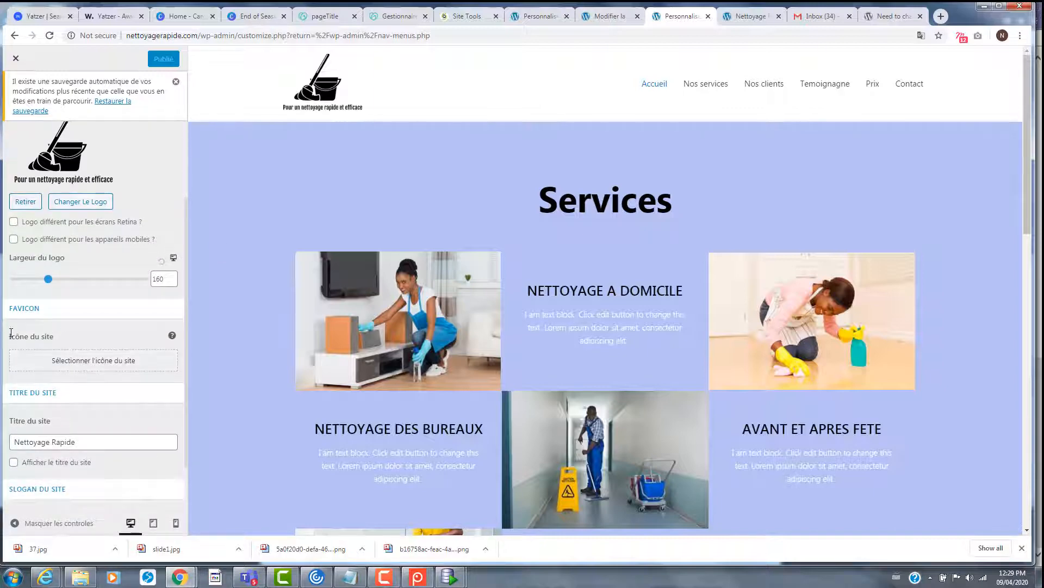
- Set the mop-and-bucket image as the site icon and crop it
left_click(90, 361)
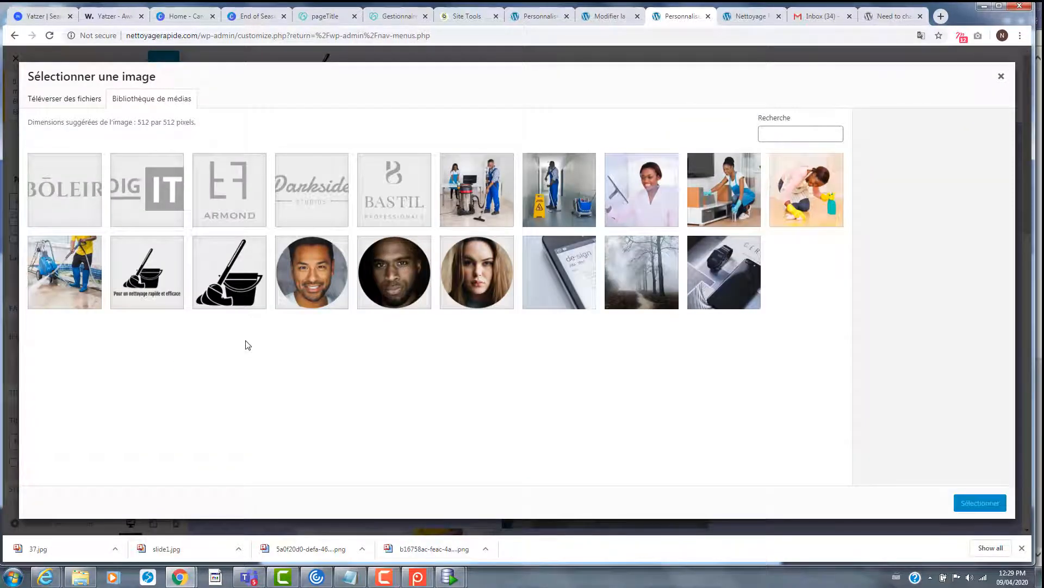
left_click(235, 296)
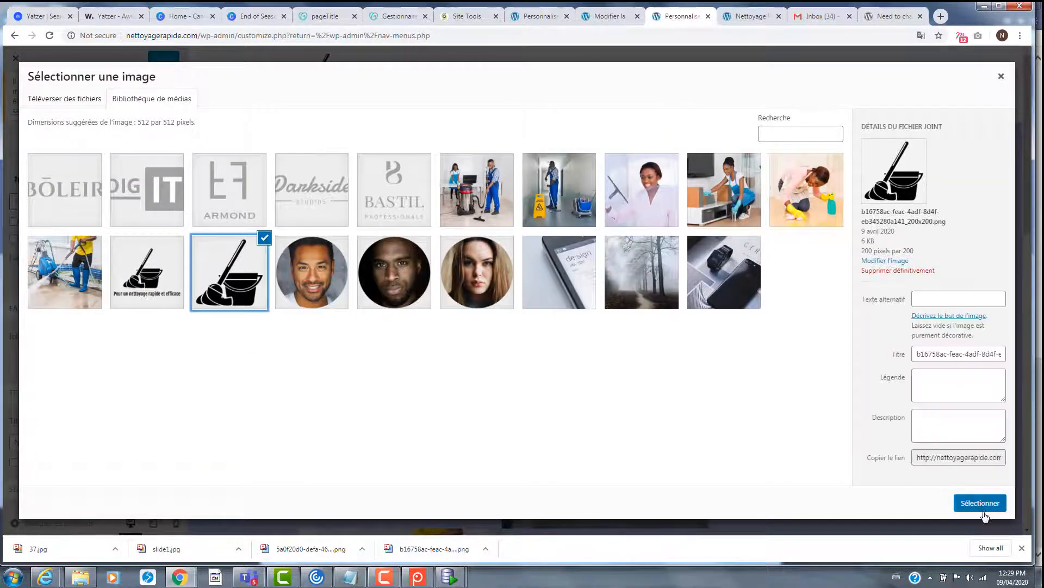
left_click(981, 503)
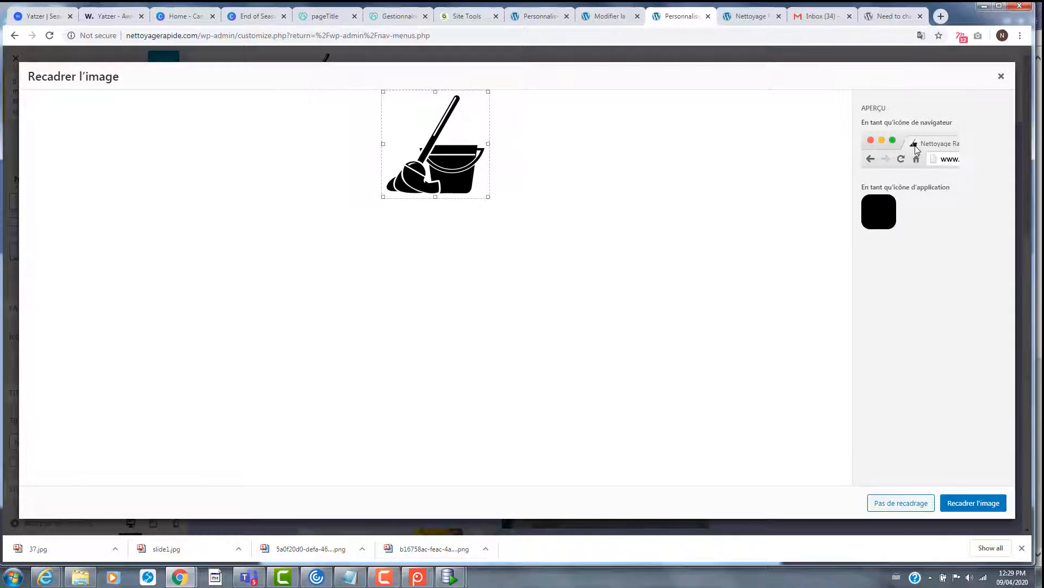
left_click(990, 501)
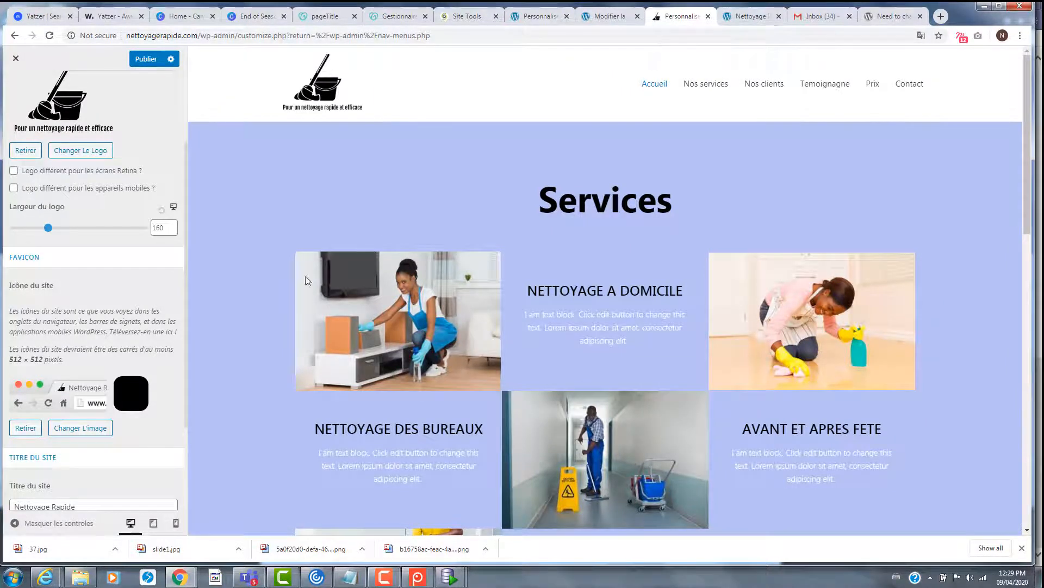
- Publish the site icon change and switch to the live site's tab
scroll(84, 395, "down", 3)
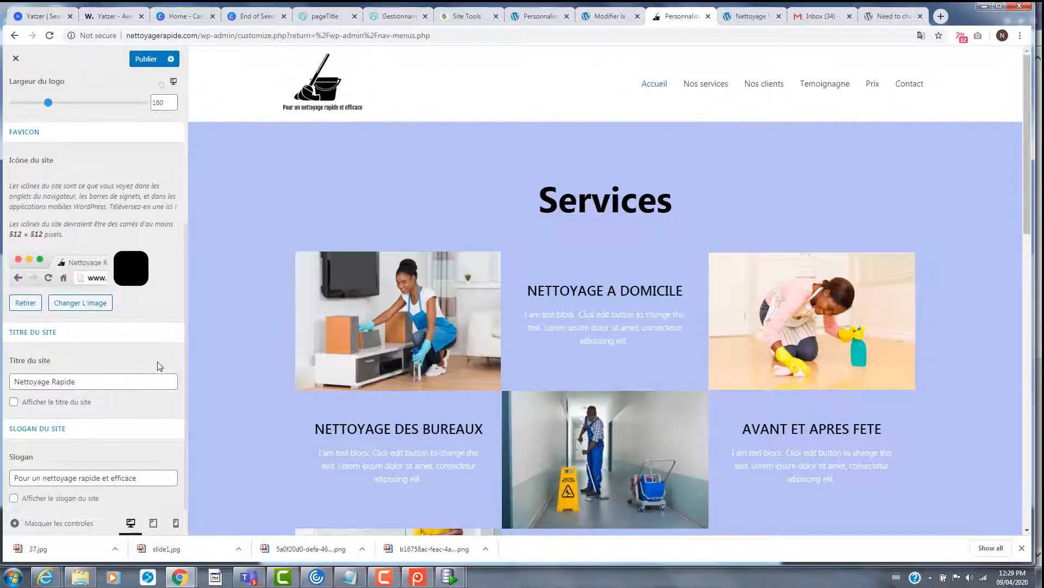
scroll(109, 359, "up", 5)
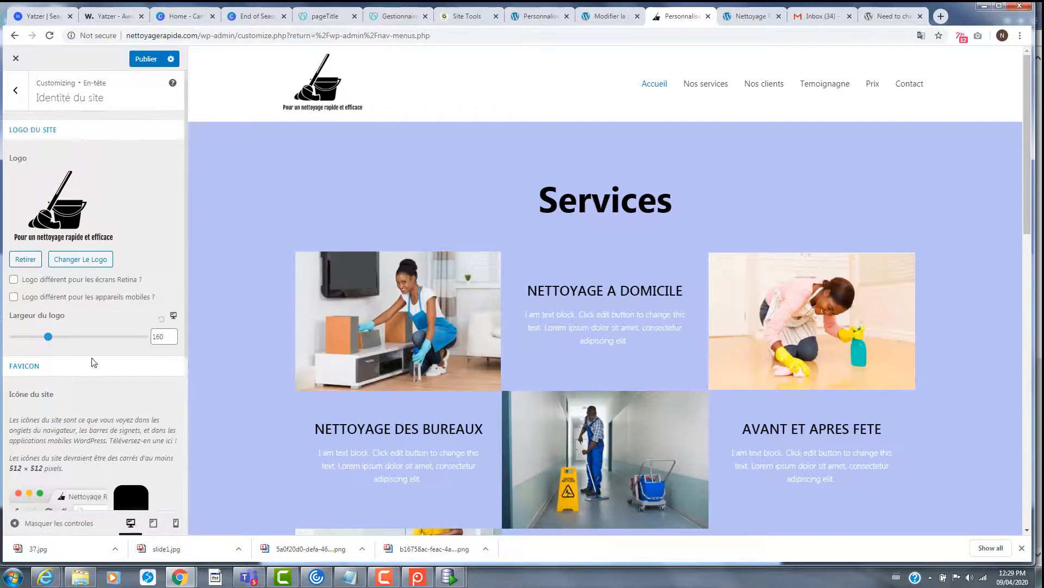
left_click(140, 61)
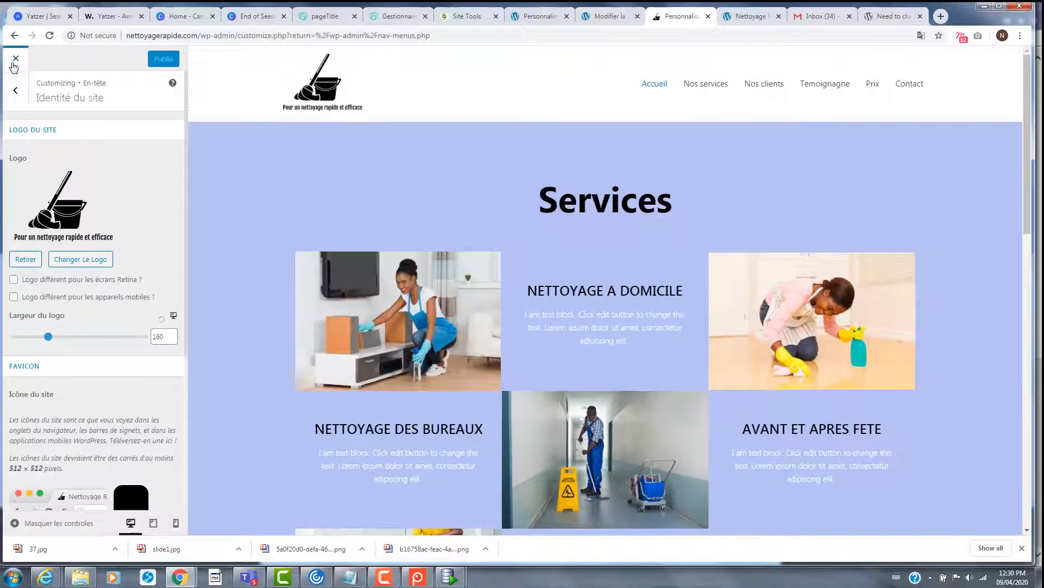
scroll(418, 282, "down", 3)
scroll(430, 282, "up", 3)
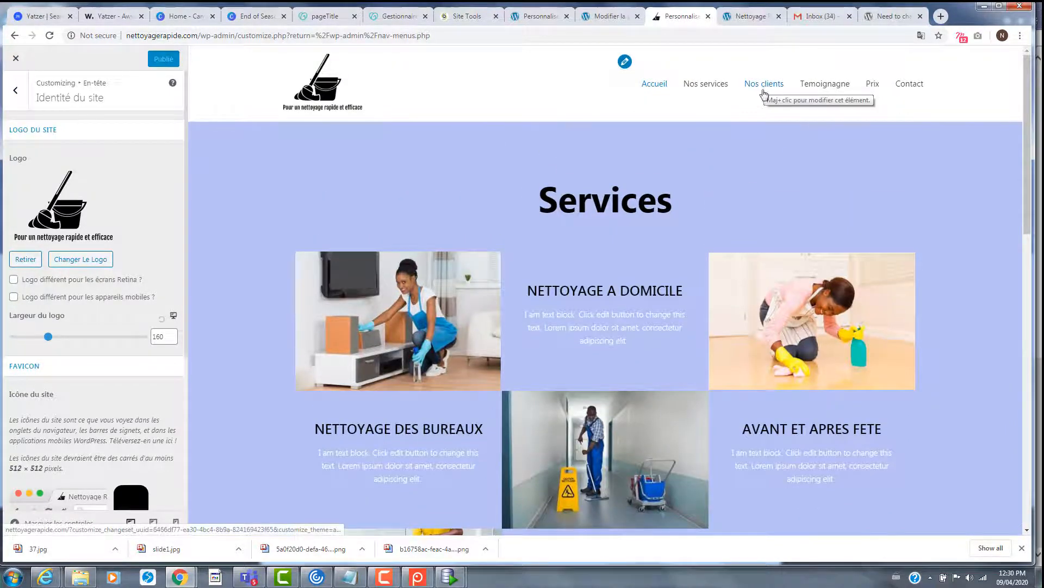
scroll(667, 292, "down", 8)
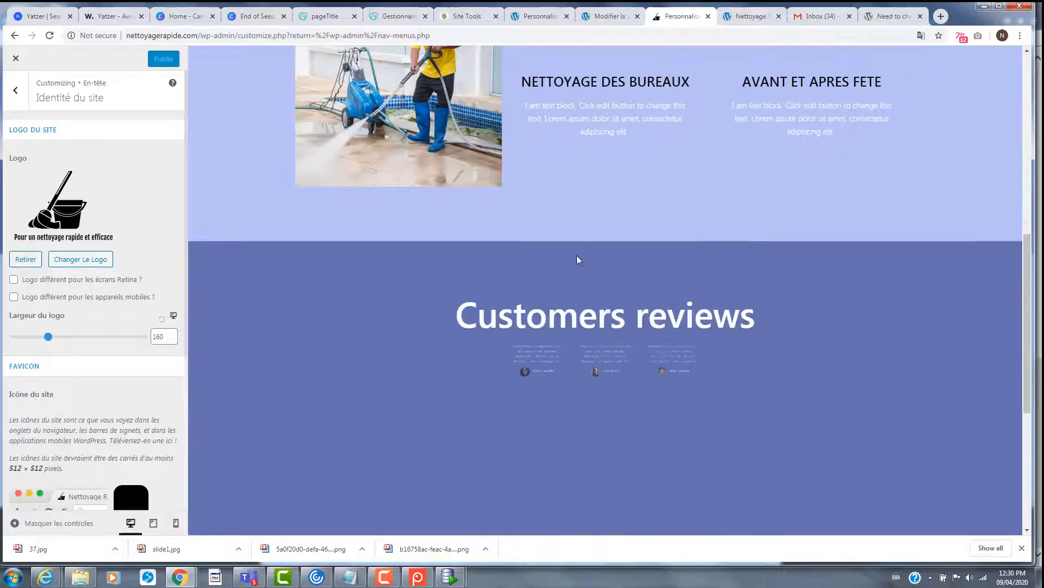
scroll(357, 173, "up", 9)
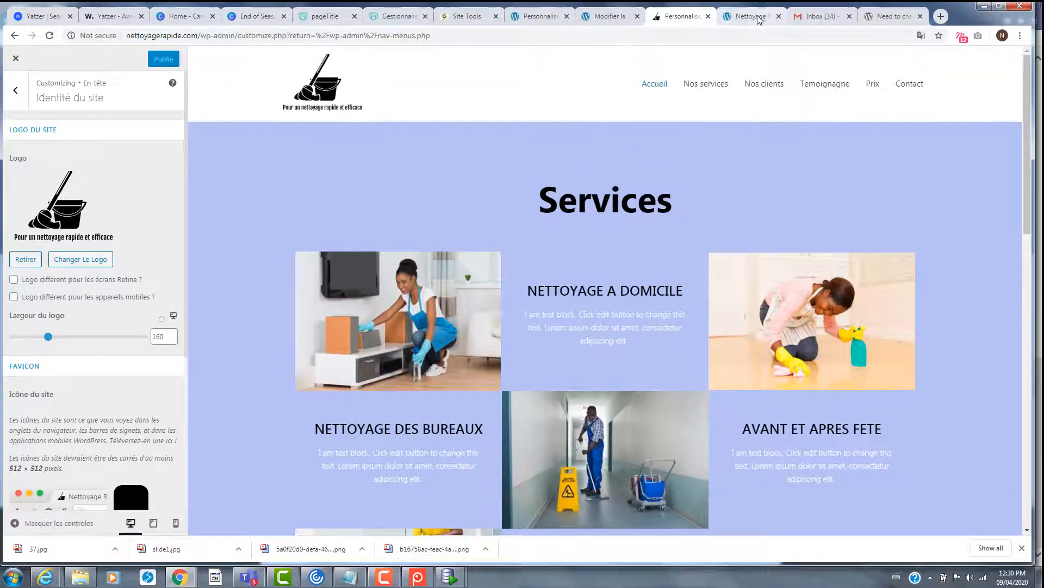
left_click(749, 15)
- Open the homepage in Elementor and add a one-column section at the top
left_click(335, 54)
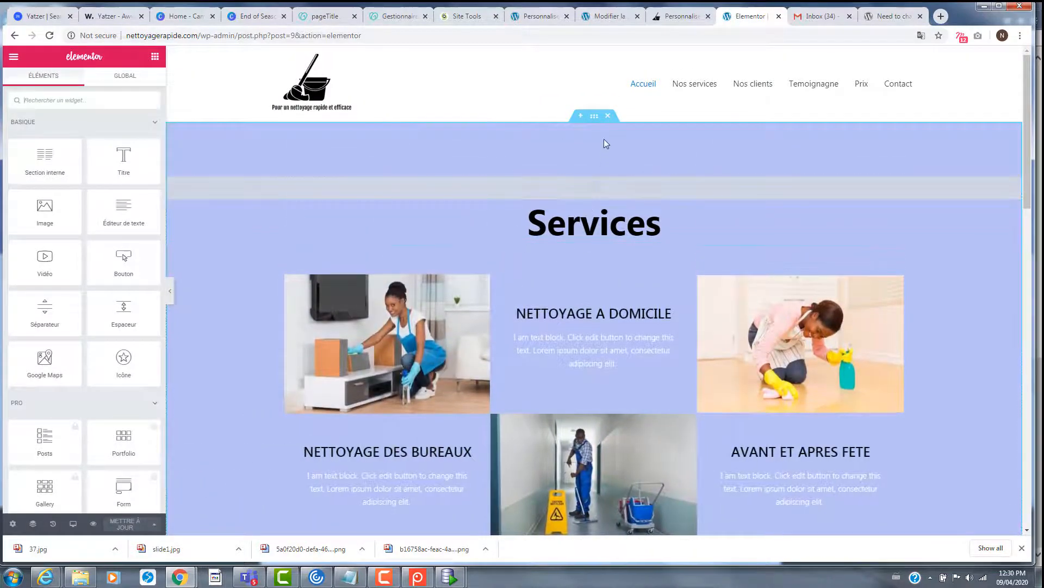
left_click(581, 118)
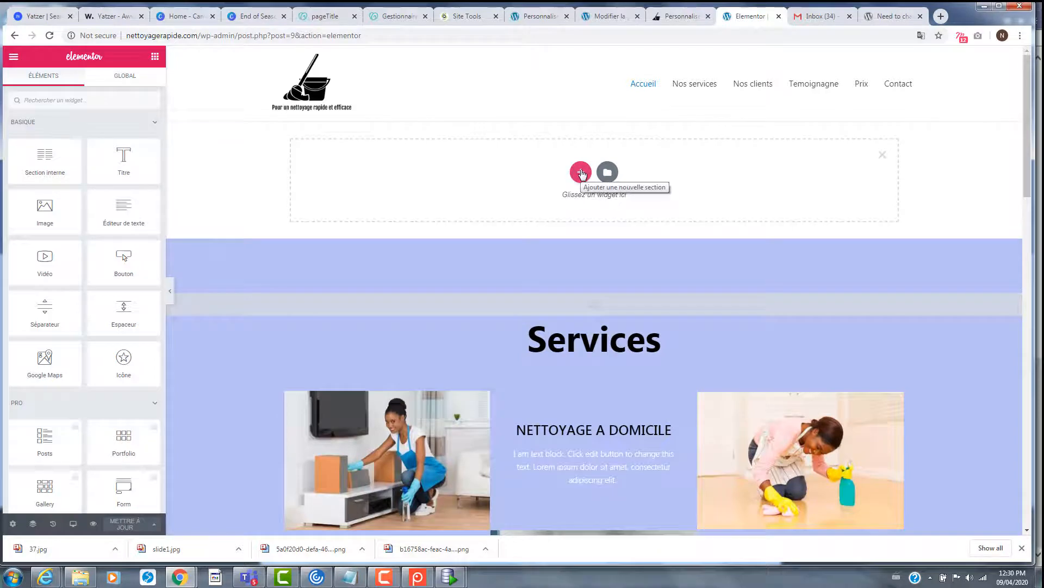
left_click(582, 173)
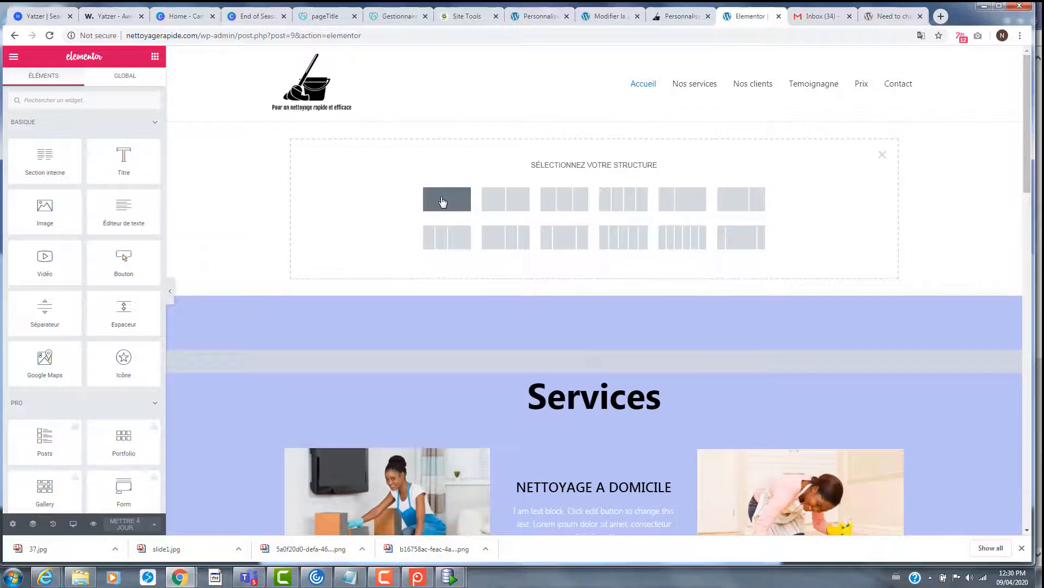
left_click(580, 245)
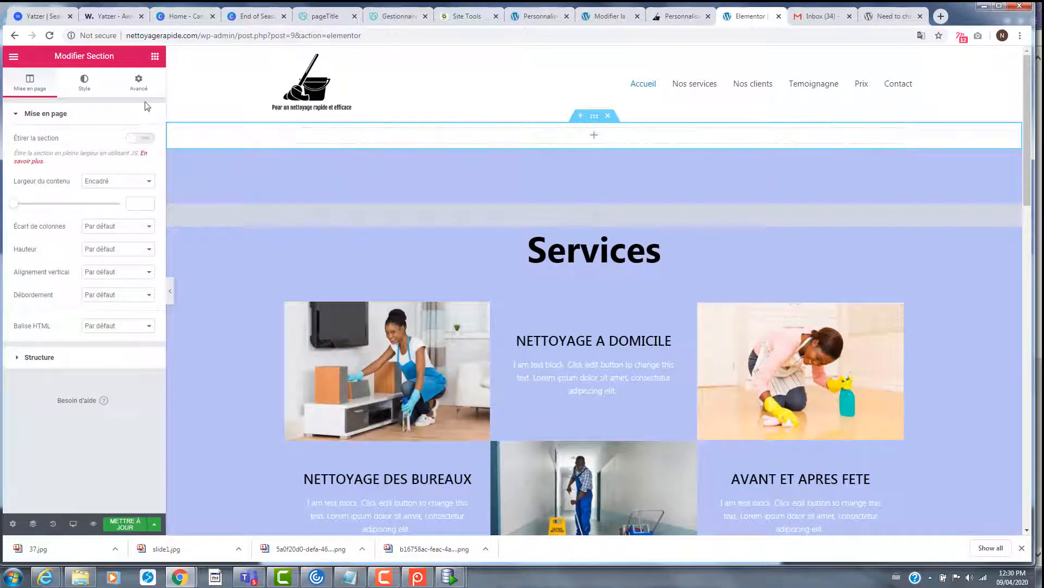
- Add a heading in that section reading 'Service de nettoyage rapide et efficace'
left_click(155, 56)
left_click_drag(122, 157, 482, 129)
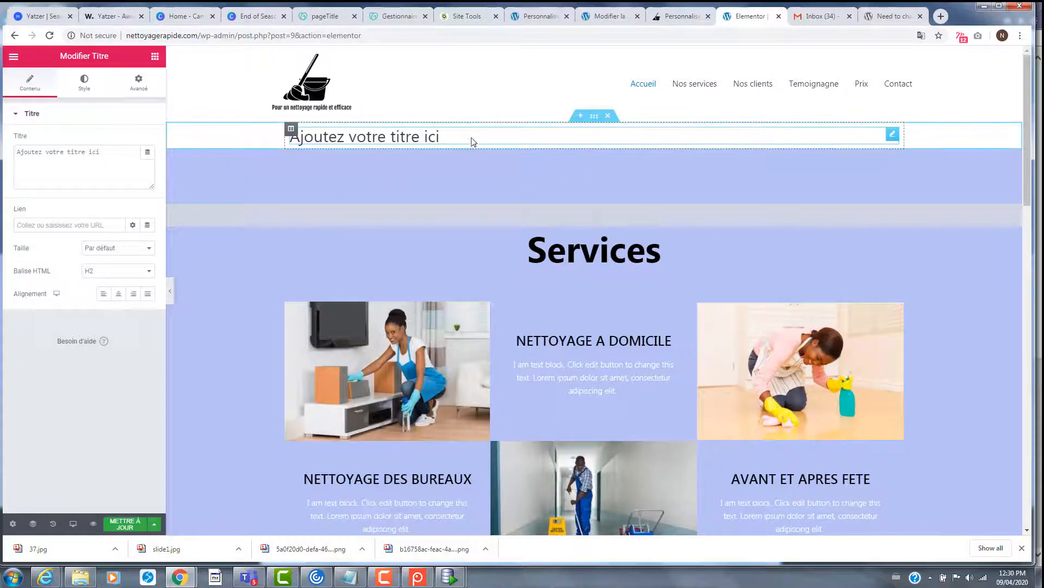
left_click(468, 138)
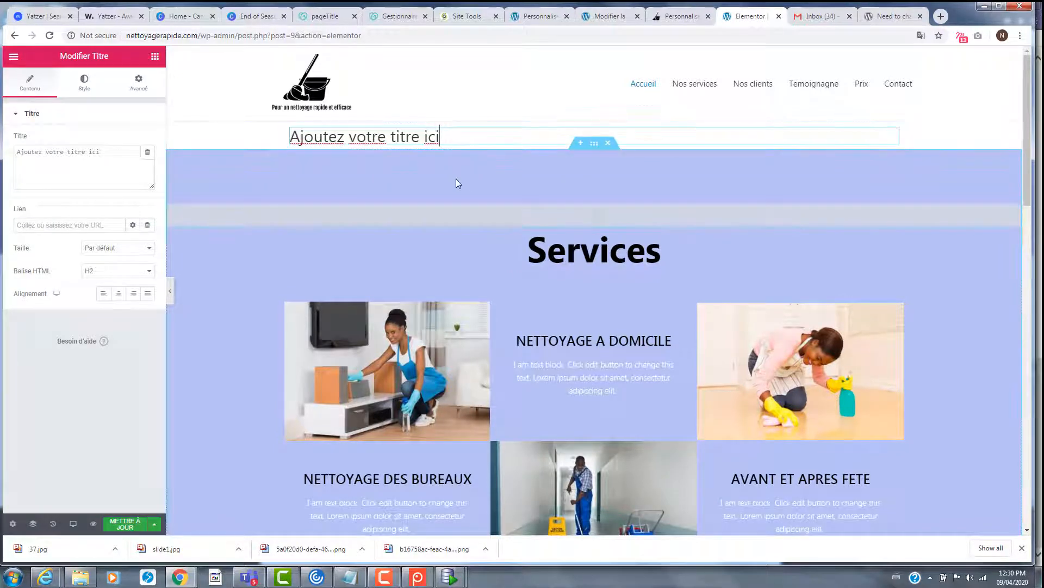
left_click_drag(443, 137, 281, 141)
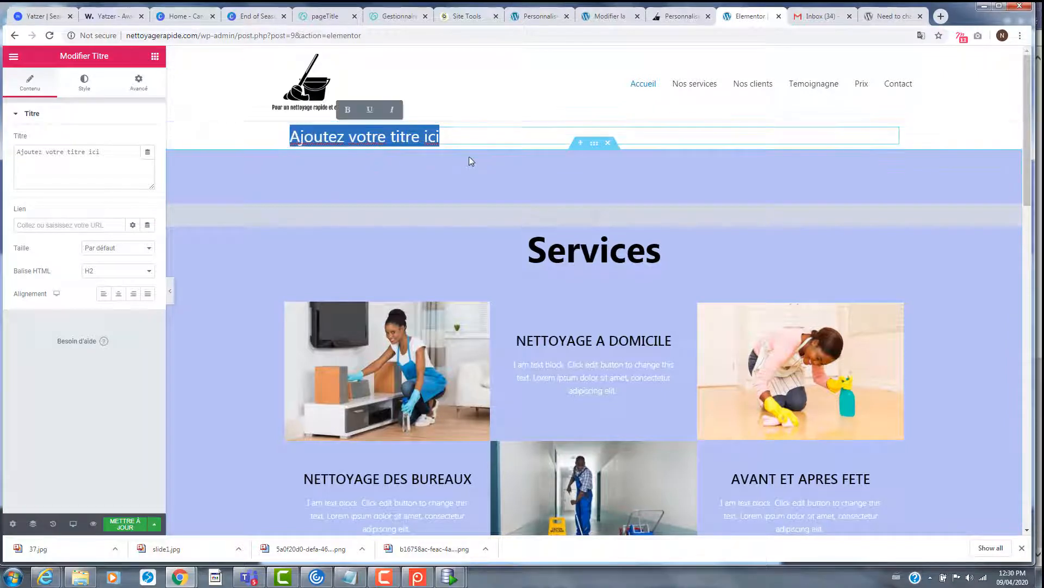
type("Service de")
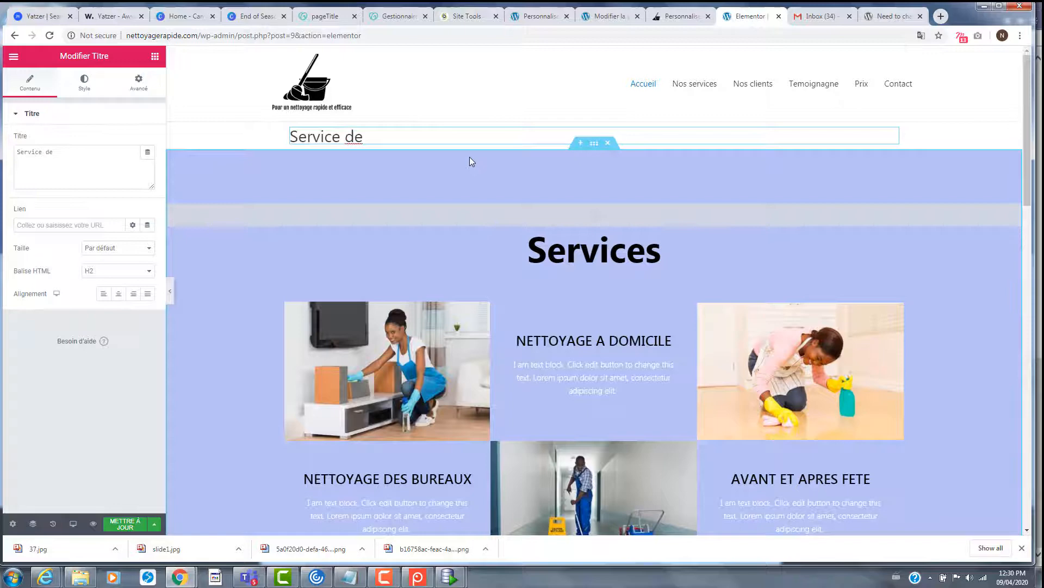
left_click(112, 157)
type("netooya")
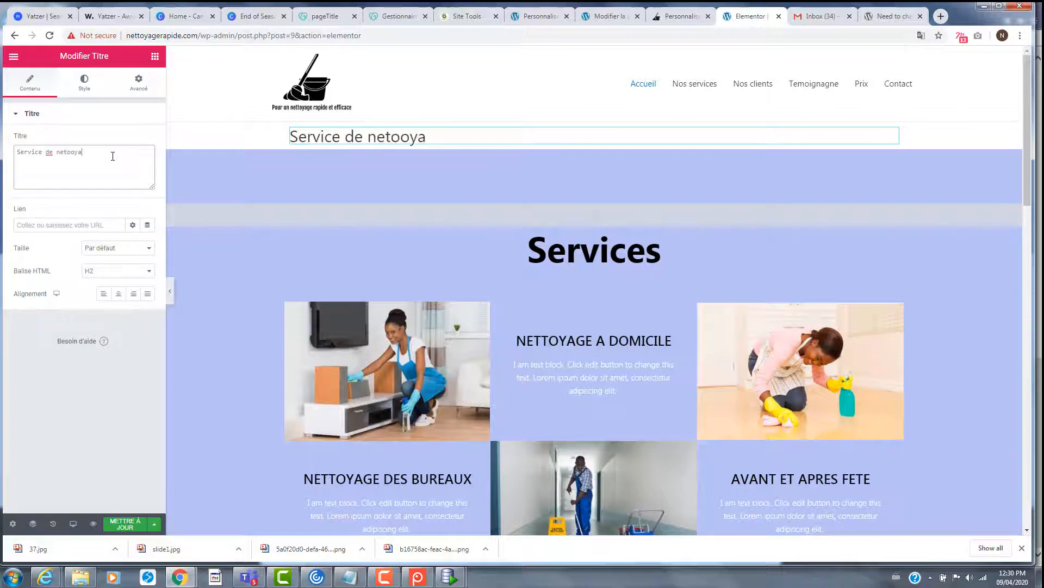
key("BackSpace")
key("BackSpace")
key("BackSpace")
key("BackSpace")
type("tage ")
type("oyage ")
type("rapide")
type(" et e")
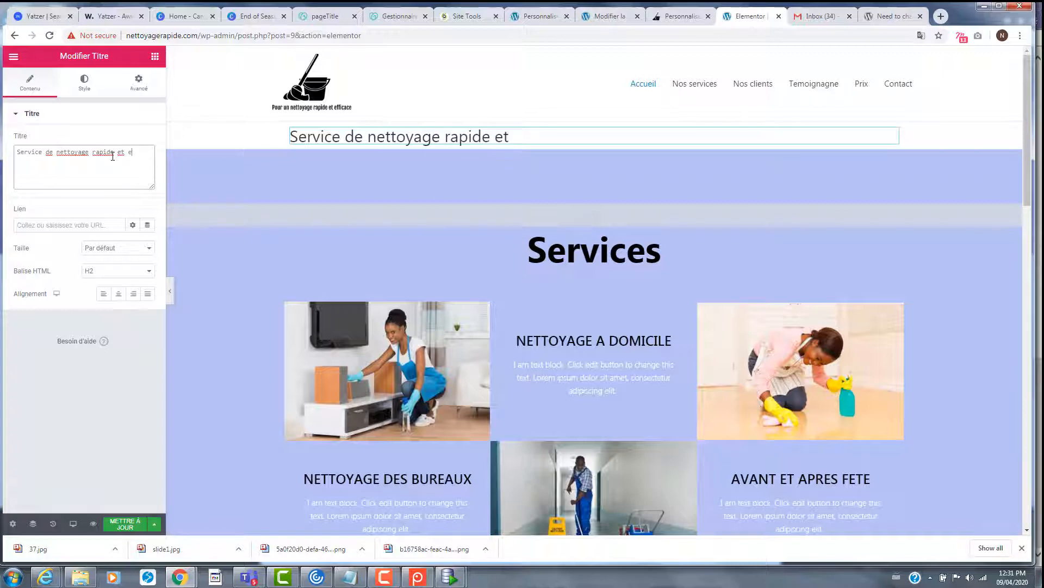
type("v")
type("ficace")
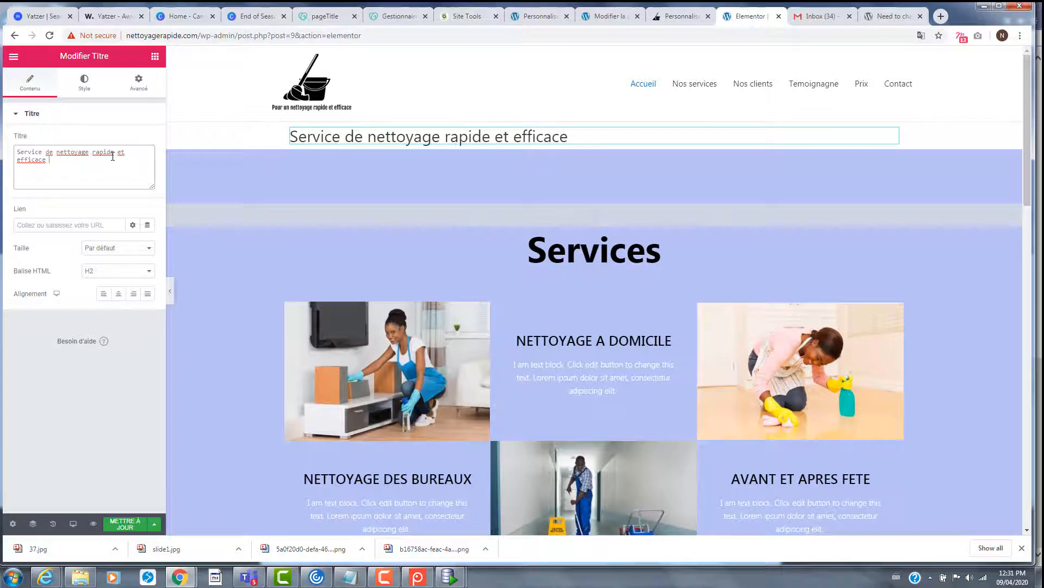
- Centre the heading, make it H1, and set 41 px text with 3.3 line height
left_click(118, 294)
left_click(112, 273)
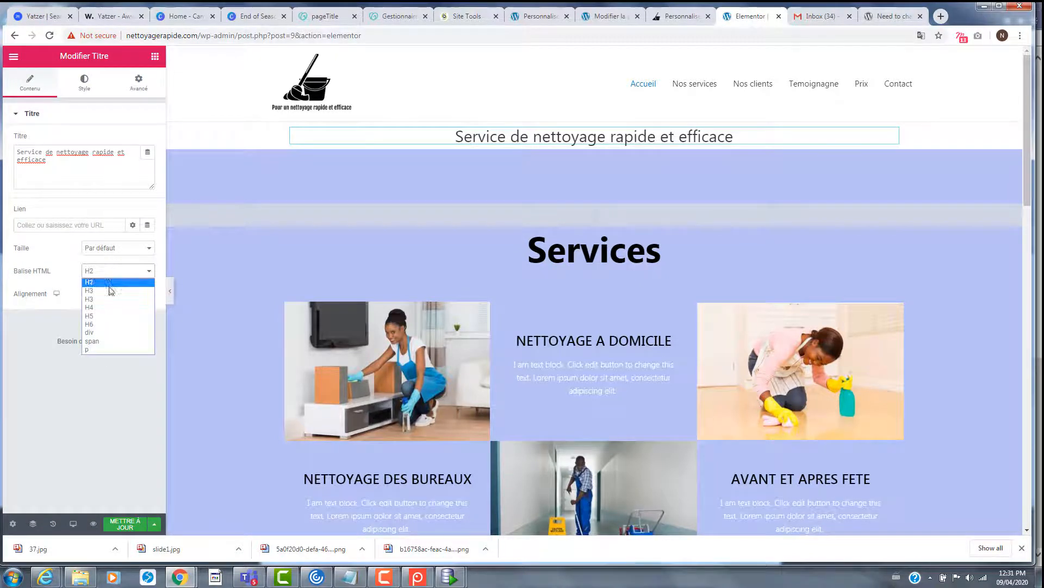
left_click(109, 282)
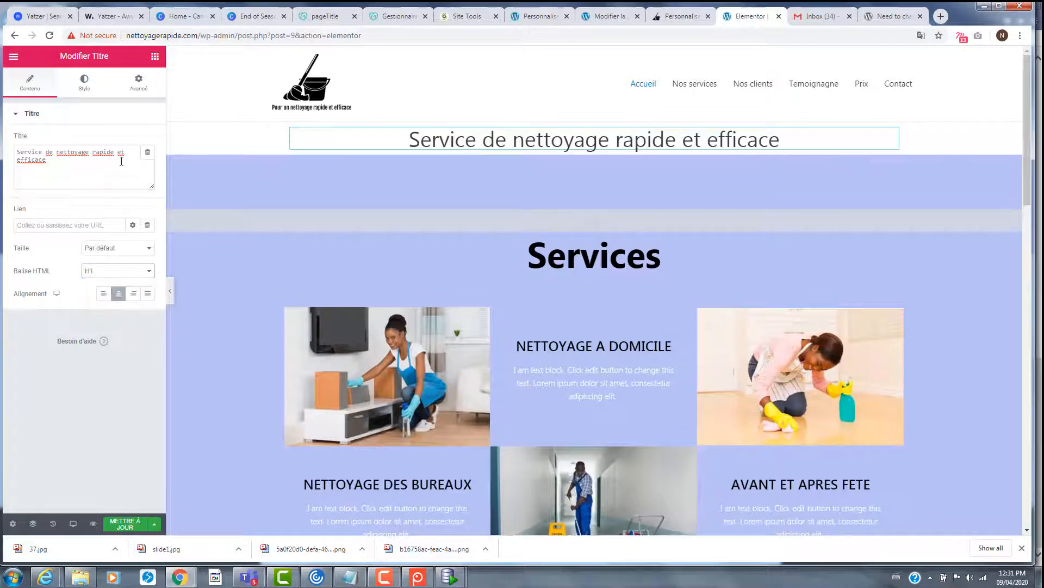
left_click(98, 249)
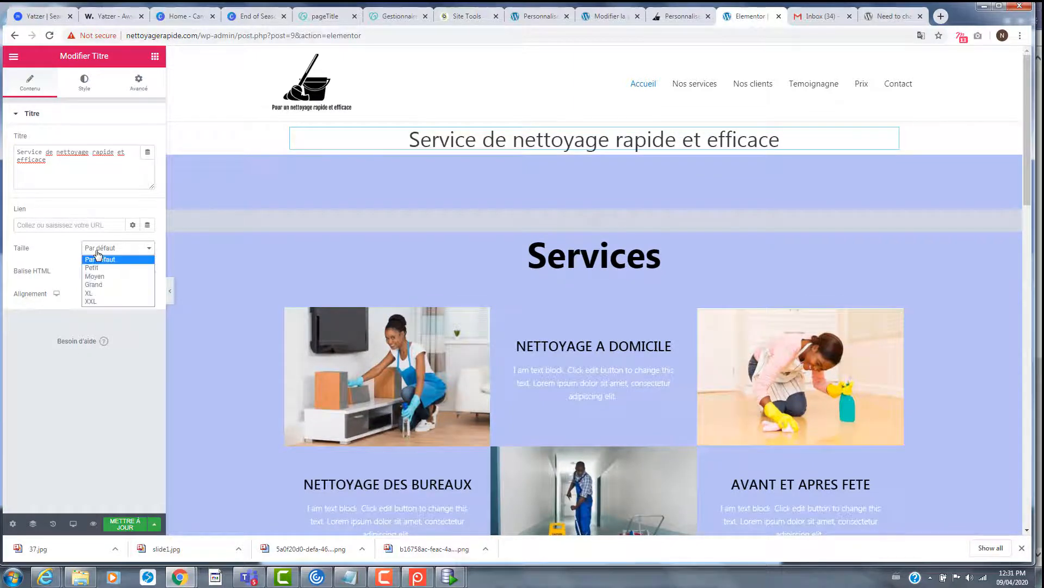
left_click(98, 255)
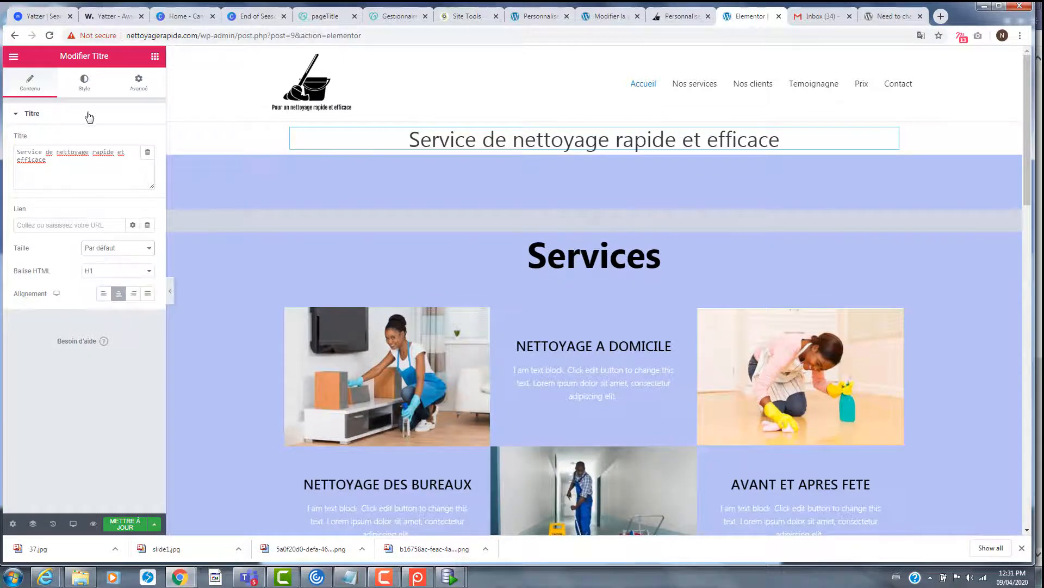
left_click(87, 84)
left_click(147, 163)
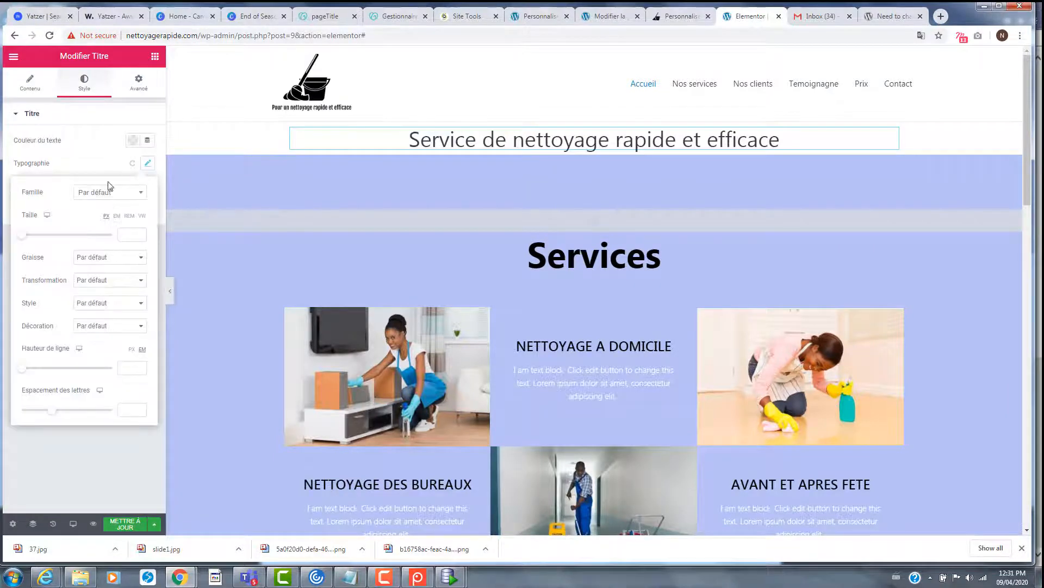
left_click_drag(23, 235, 39, 234)
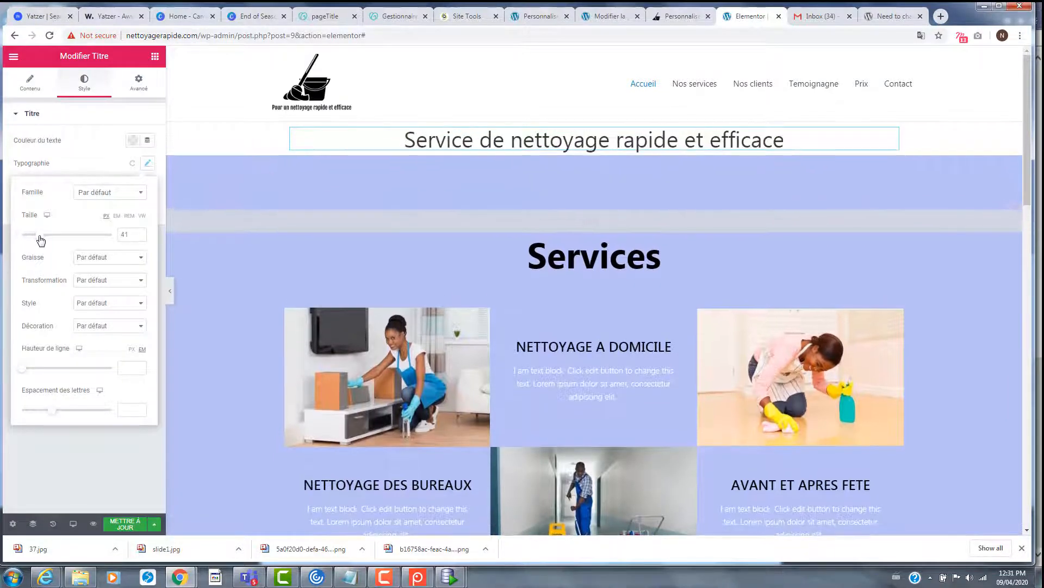
left_click_drag(23, 370, 53, 379)
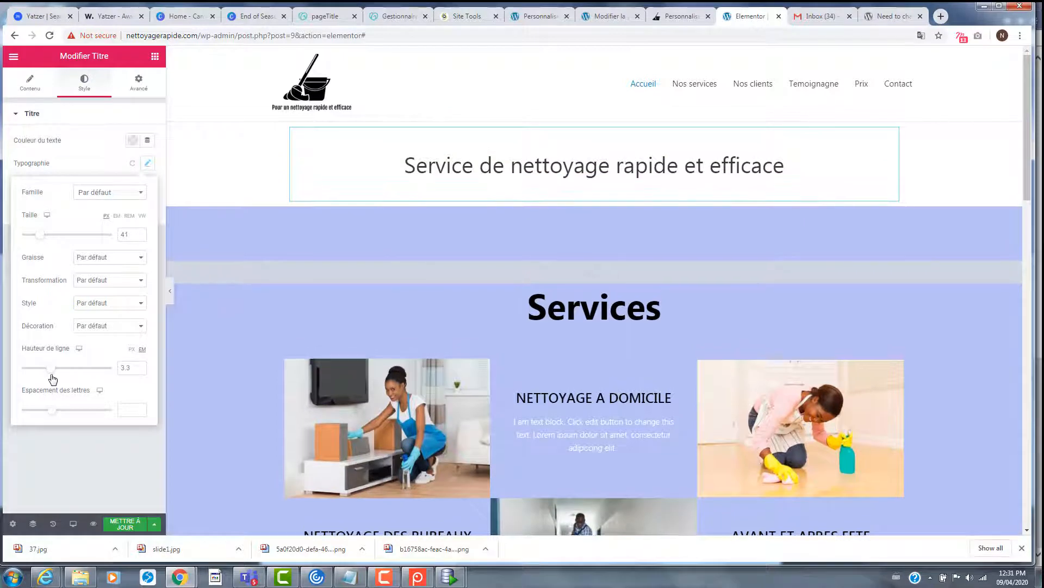
left_click(155, 56)
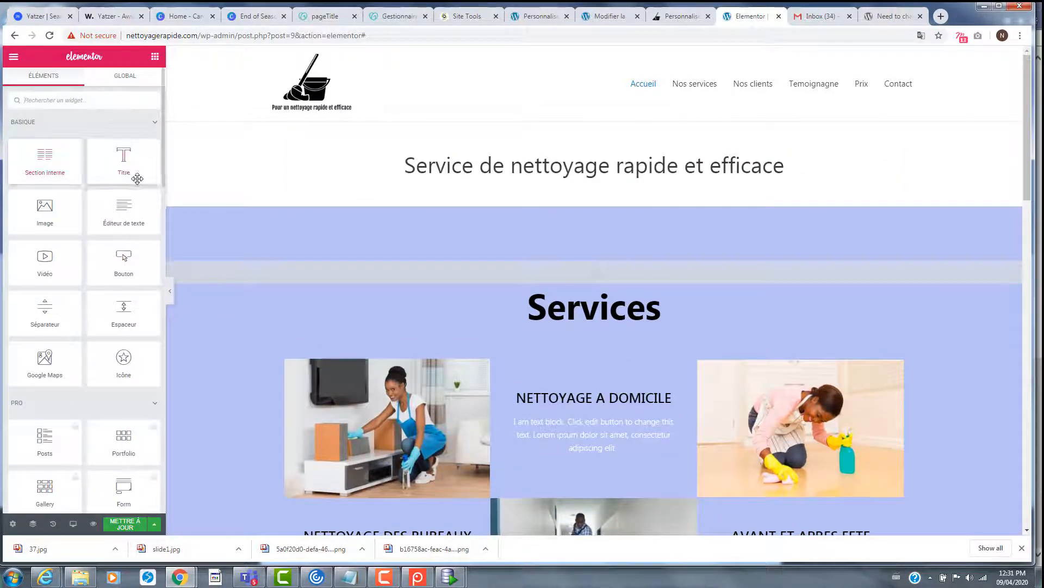
- Add a text block under the heading: 'Nous sommes un service de nettoyage dans la ville de douala etc...'
left_click_drag(123, 206, 414, 187)
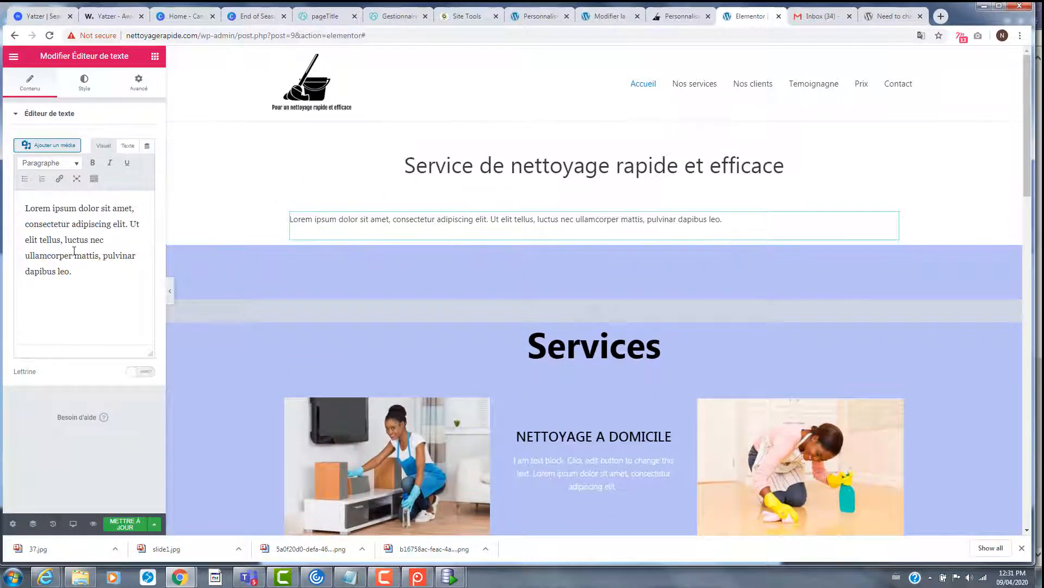
left_click_drag(83, 272, 21, 208)
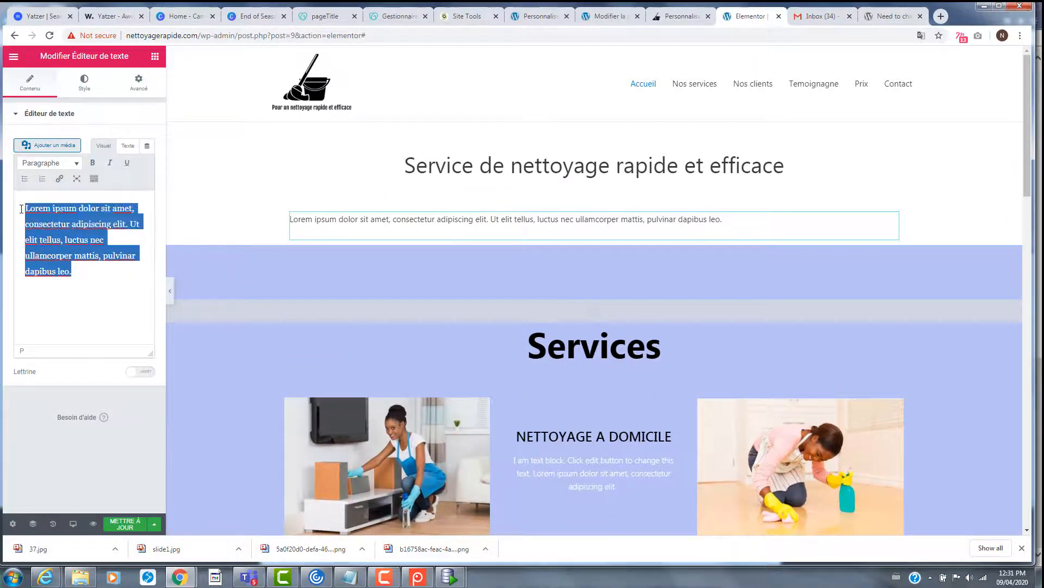
type("Nous nett")
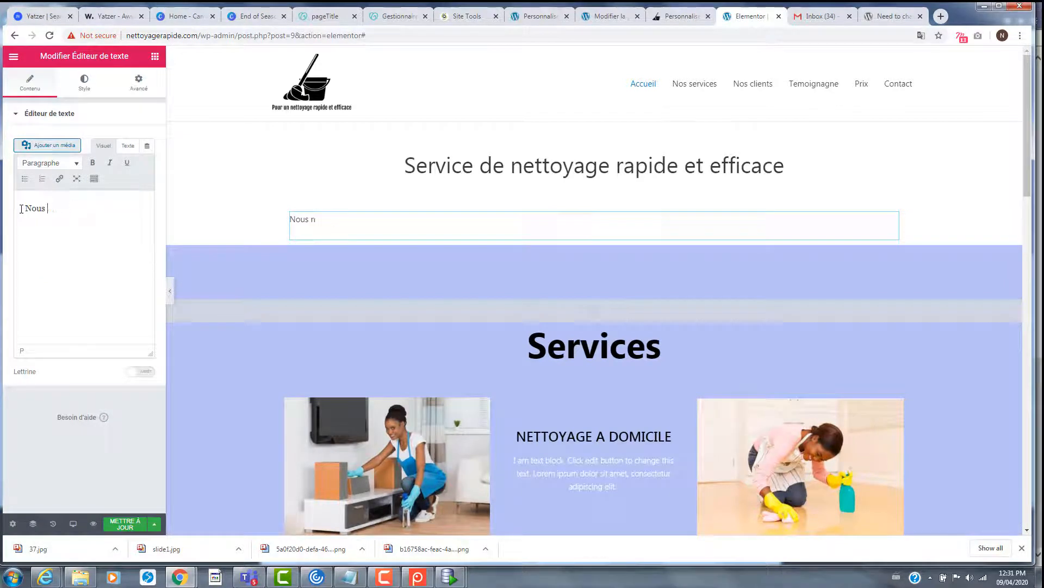
type("sommes un service ,,,")
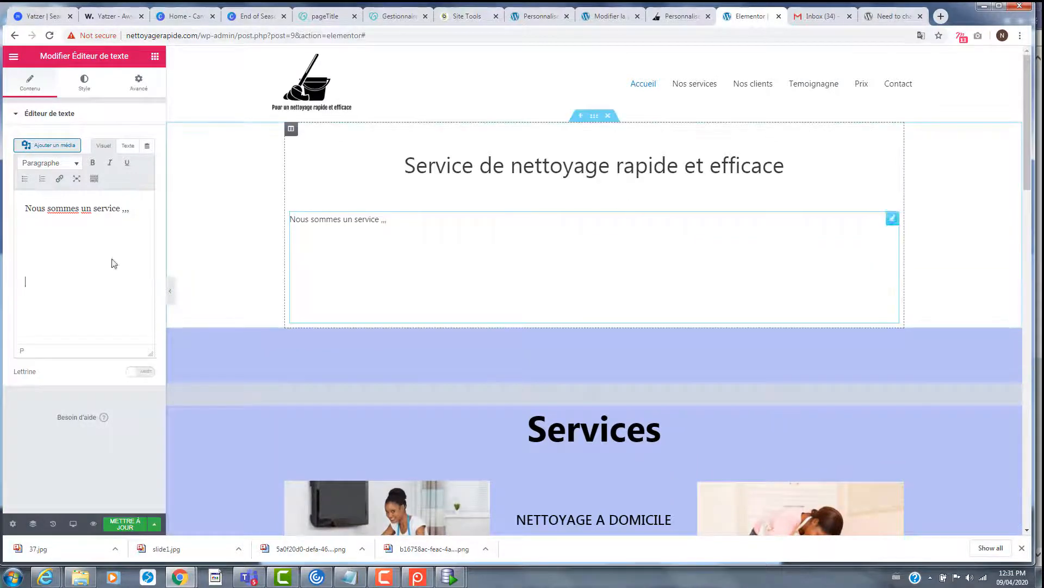
key("BackSpace")
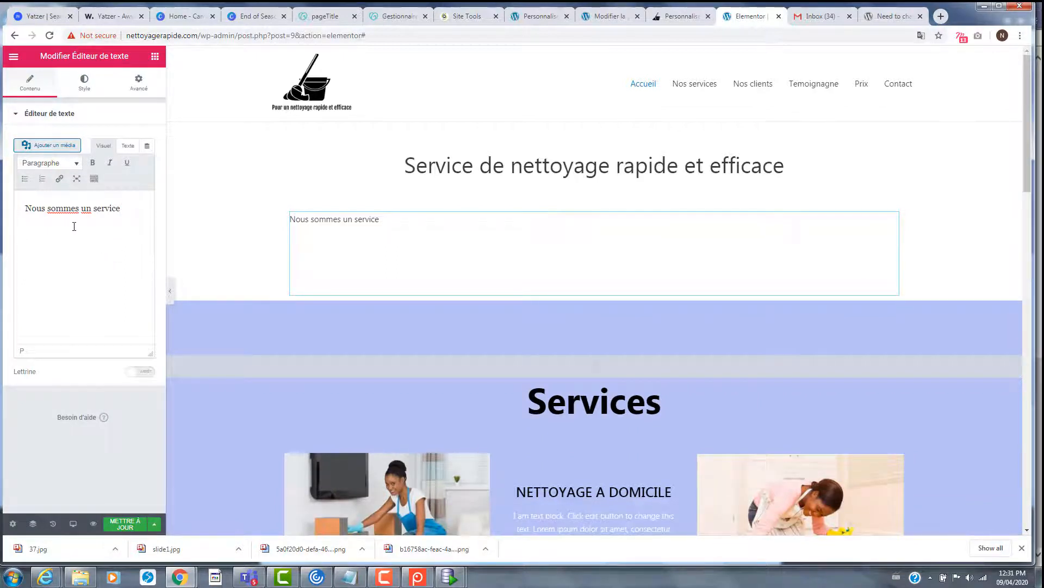
type("de nettoage dans")
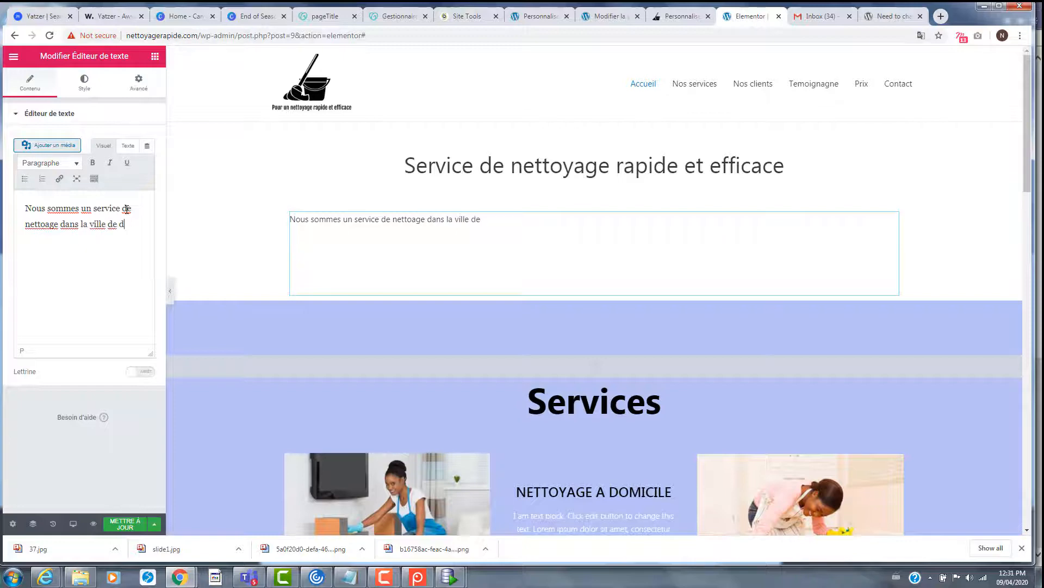
type("la etc...")
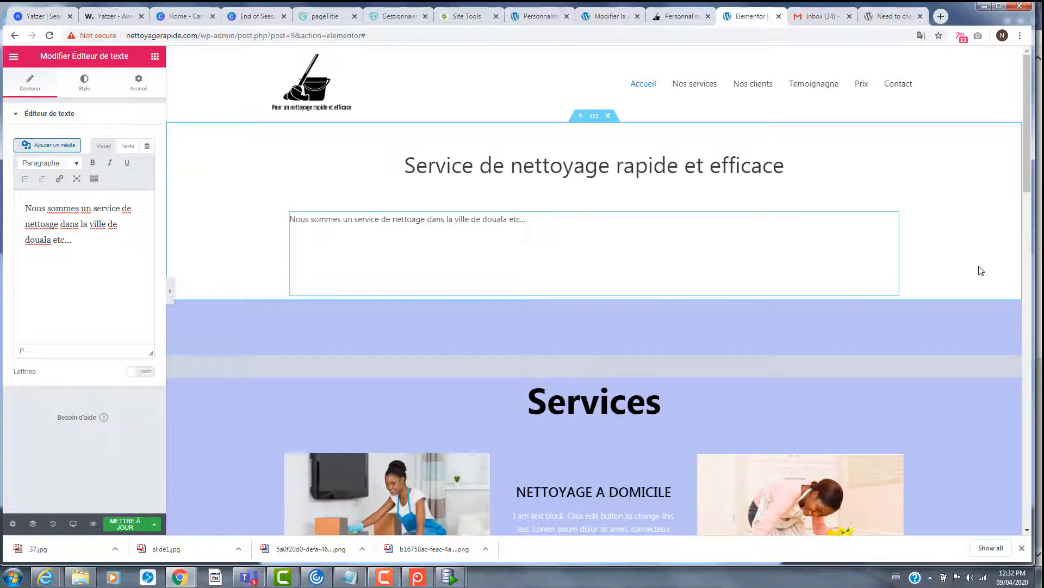
- Insert an empty section above Customers reviews and open its template library
scroll(610, 350, "down", 2)
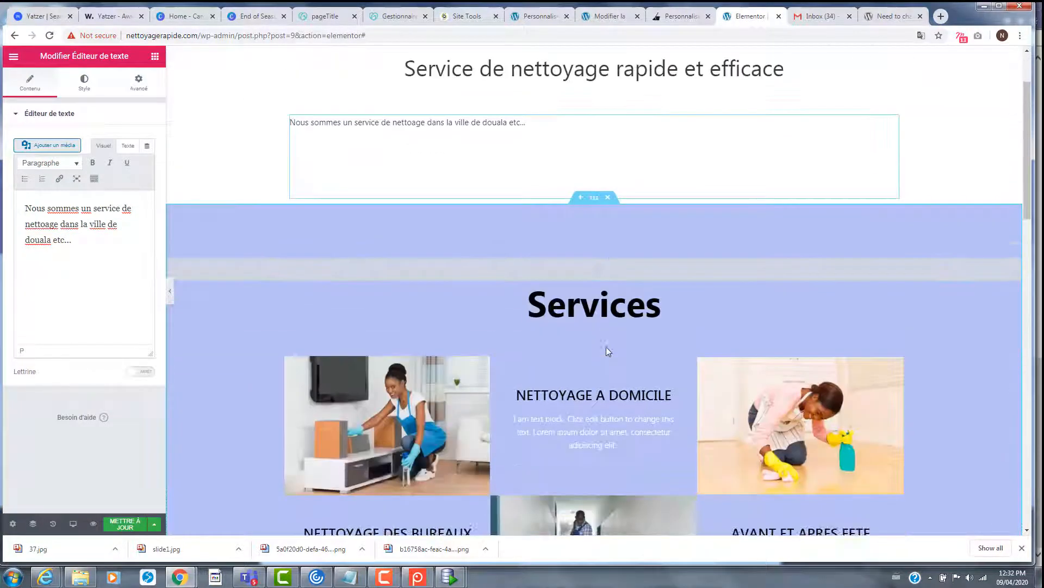
scroll(607, 348, "down", 9)
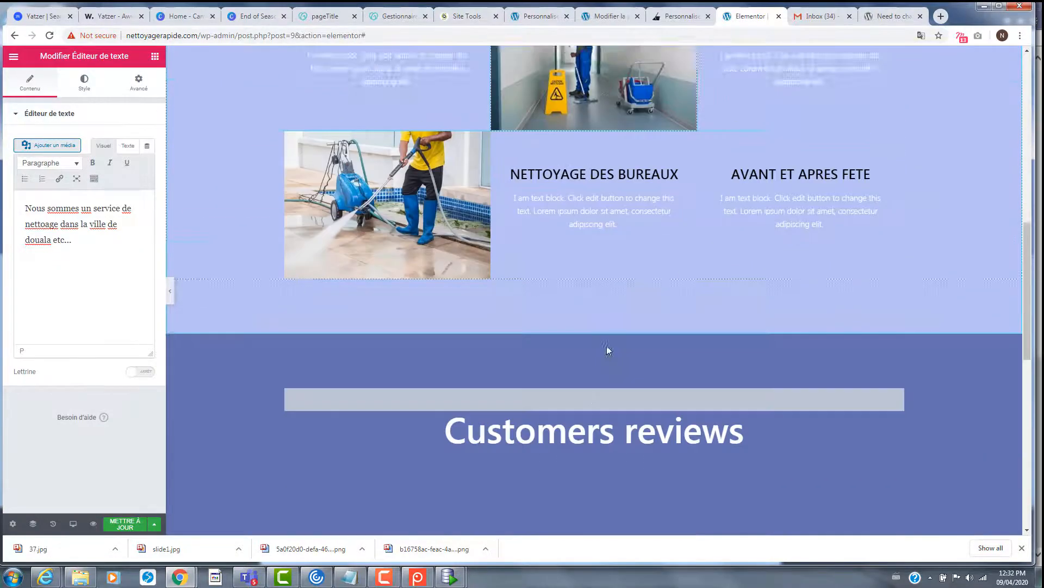
scroll(608, 348, "up", 5)
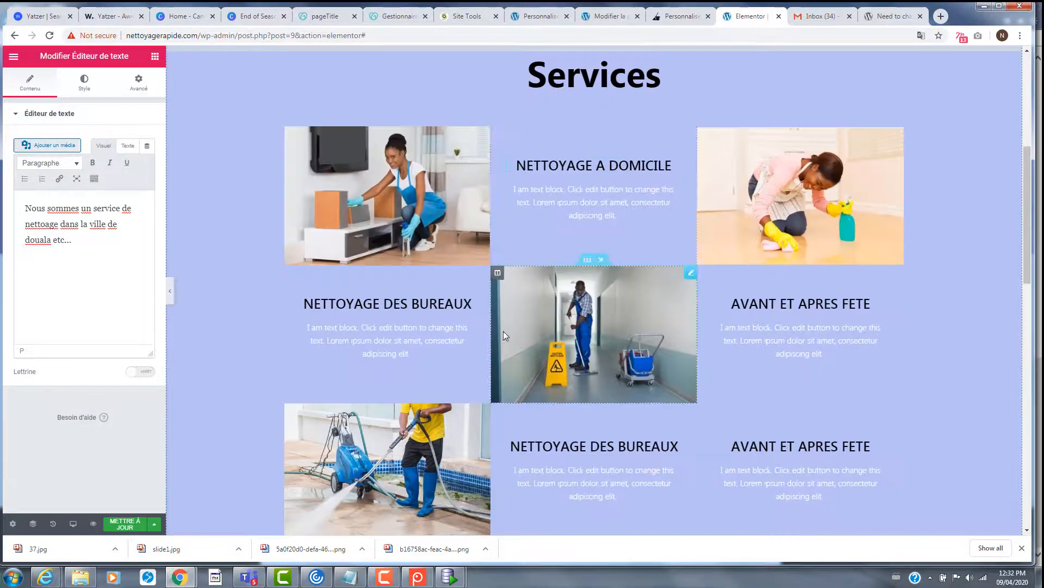
scroll(590, 369, "down", 4)
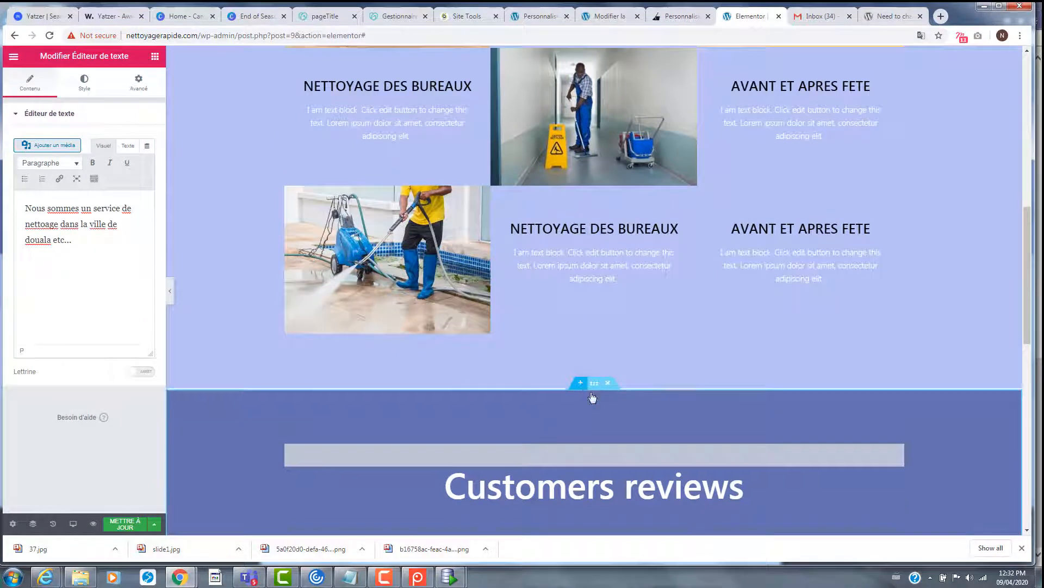
left_click(580, 382)
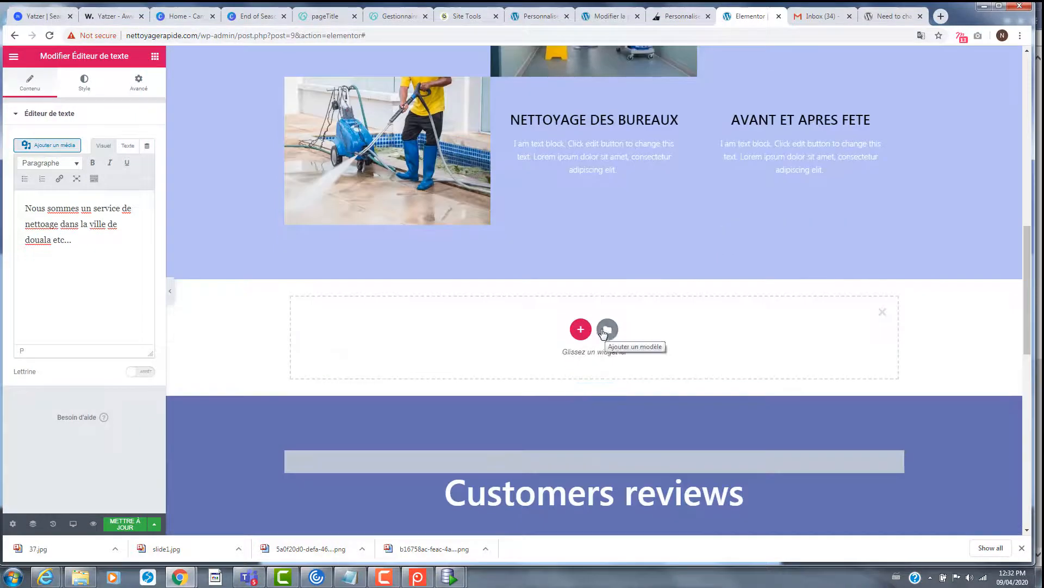
left_click(607, 330)
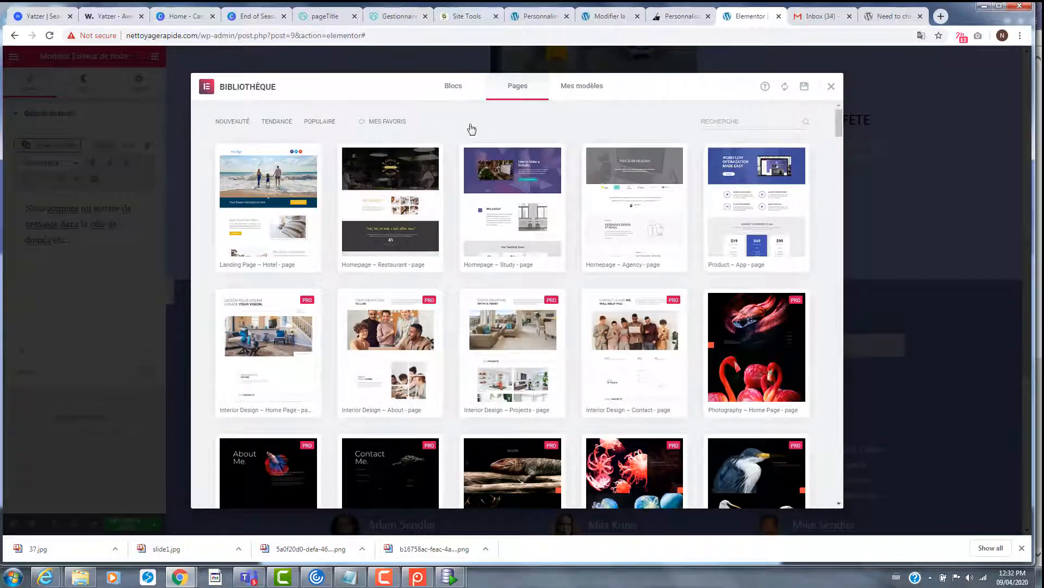
left_click(454, 86)
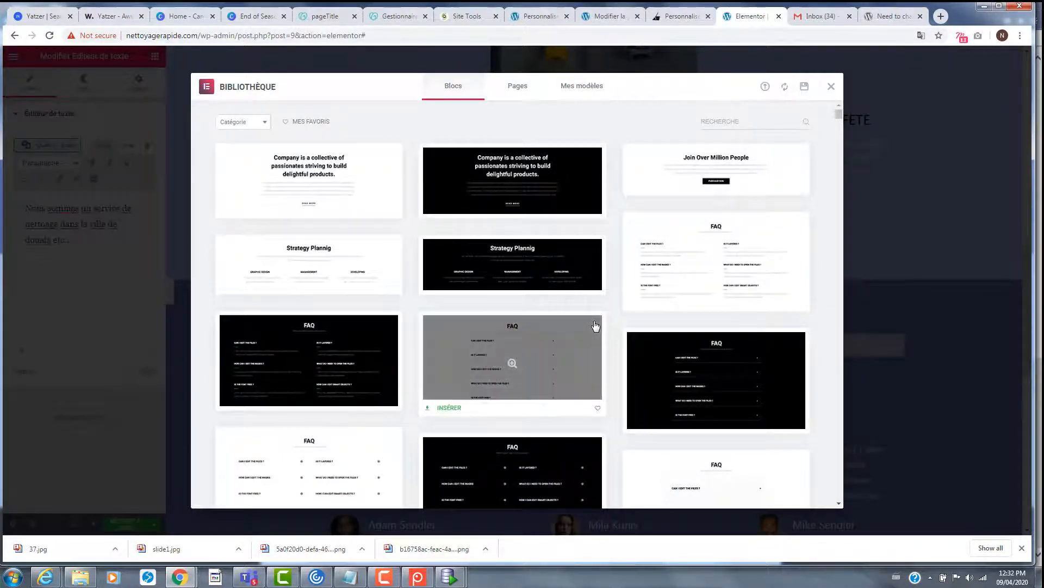
scroll(595, 325, "down", 6)
scroll(595, 326, "down", 15)
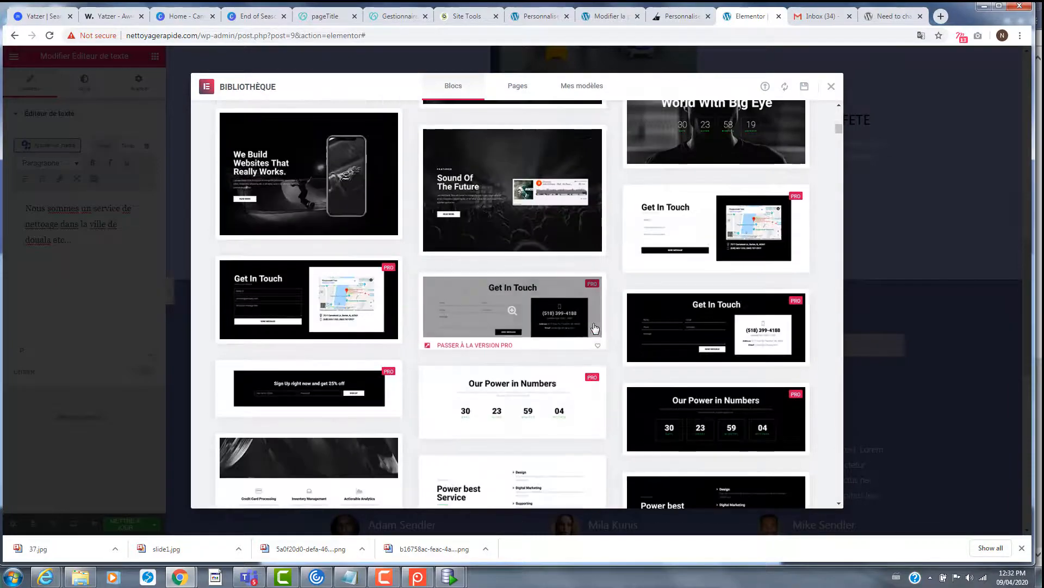
scroll(594, 333, "up", 5)
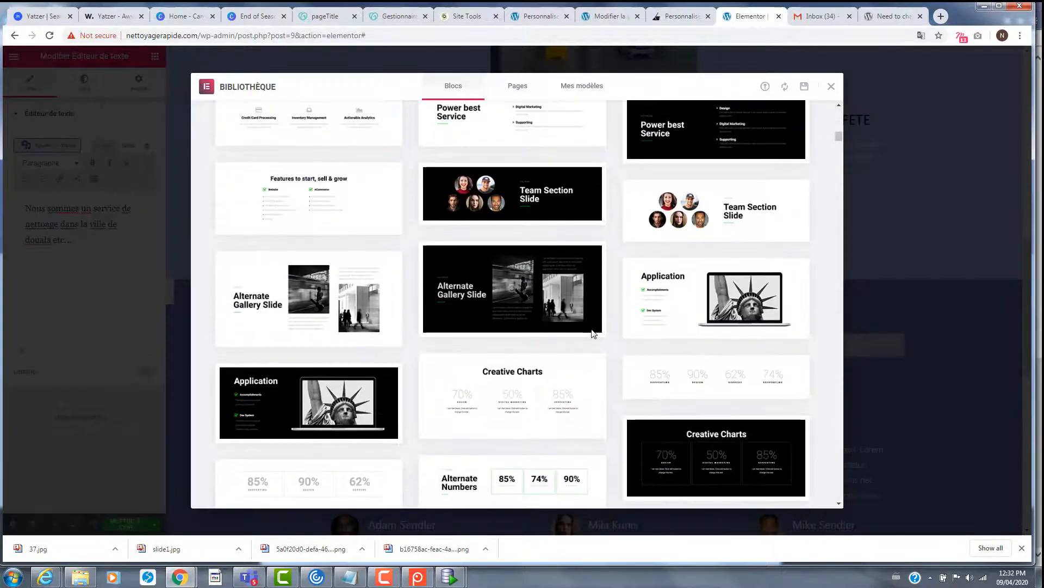
scroll(593, 333, "down", 14)
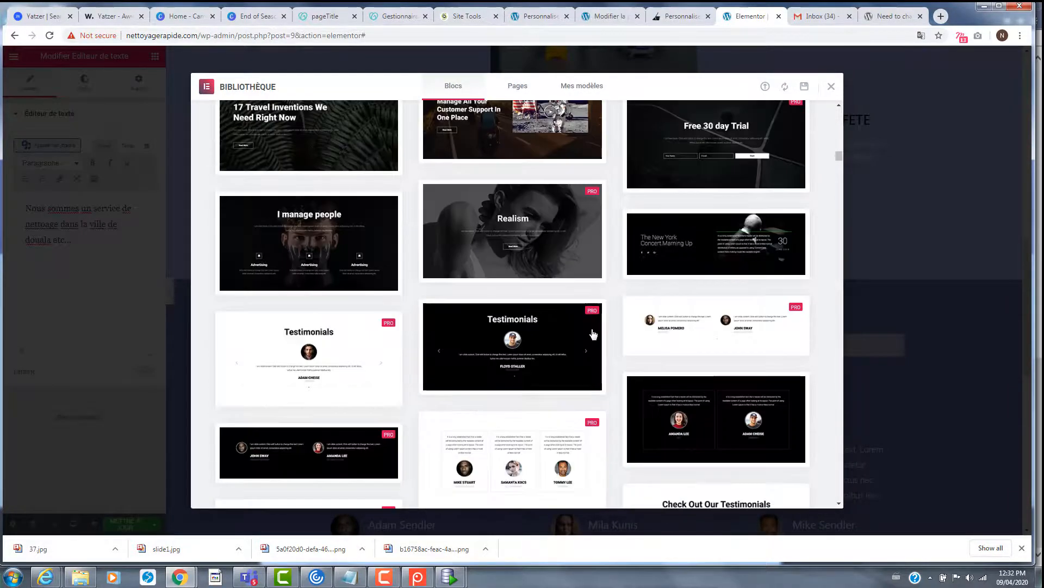
scroll(593, 334, "down", 15)
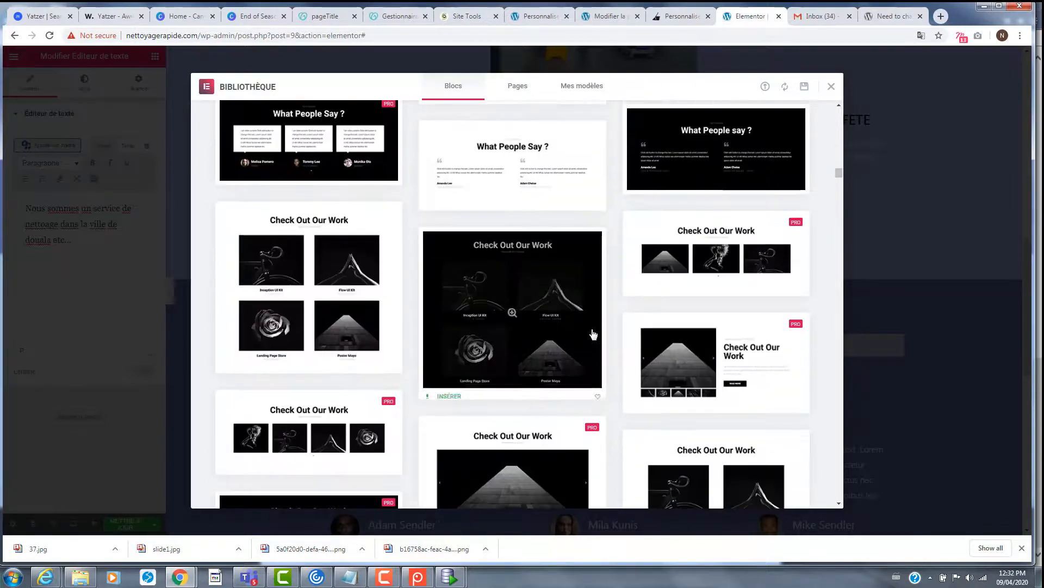
scroll(593, 334, "down", 15)
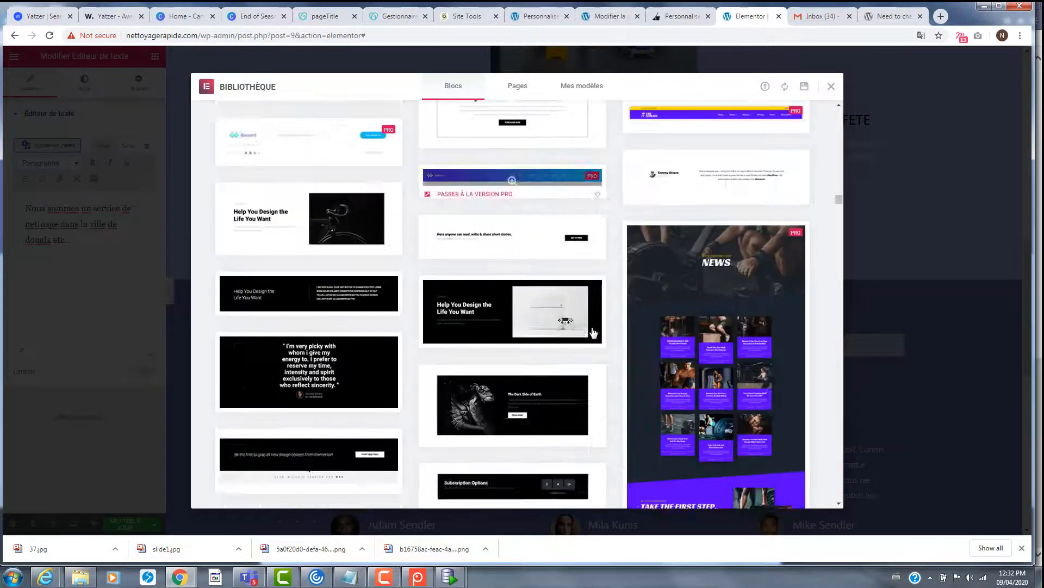
scroll(593, 333, "down", 15)
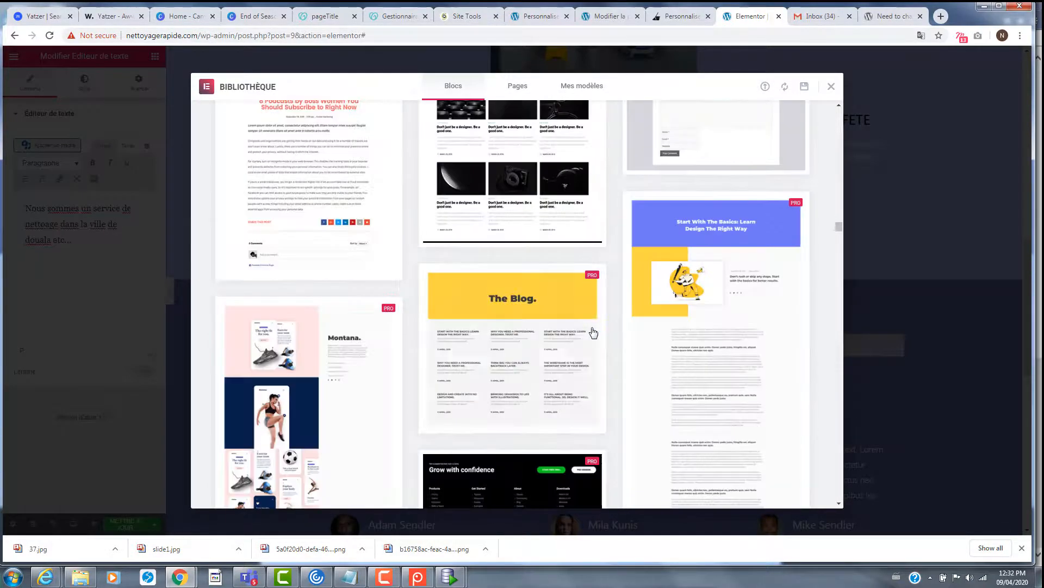
scroll(593, 334, "down", 15)
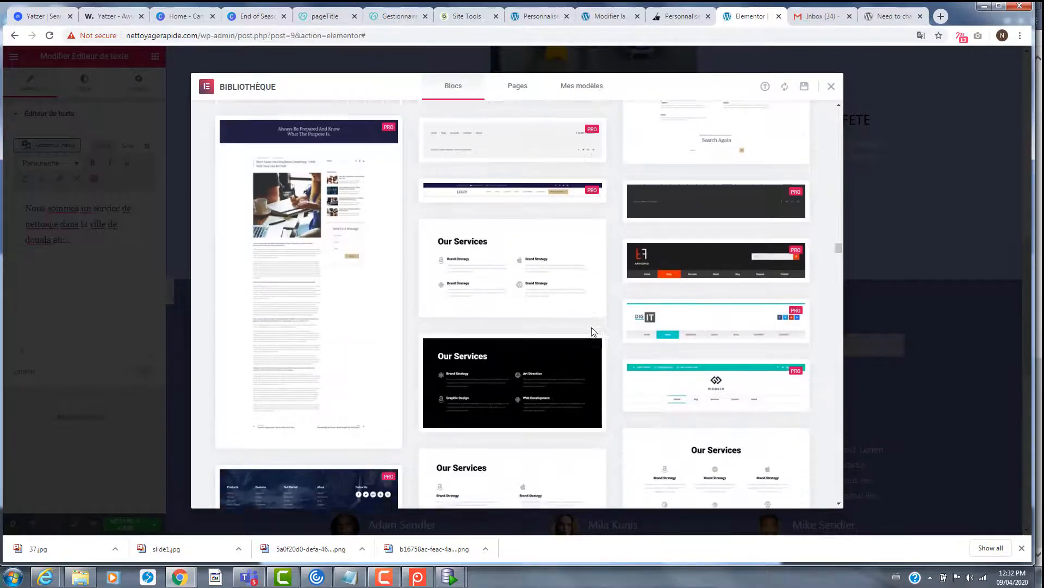
scroll(593, 332, "down", 15)
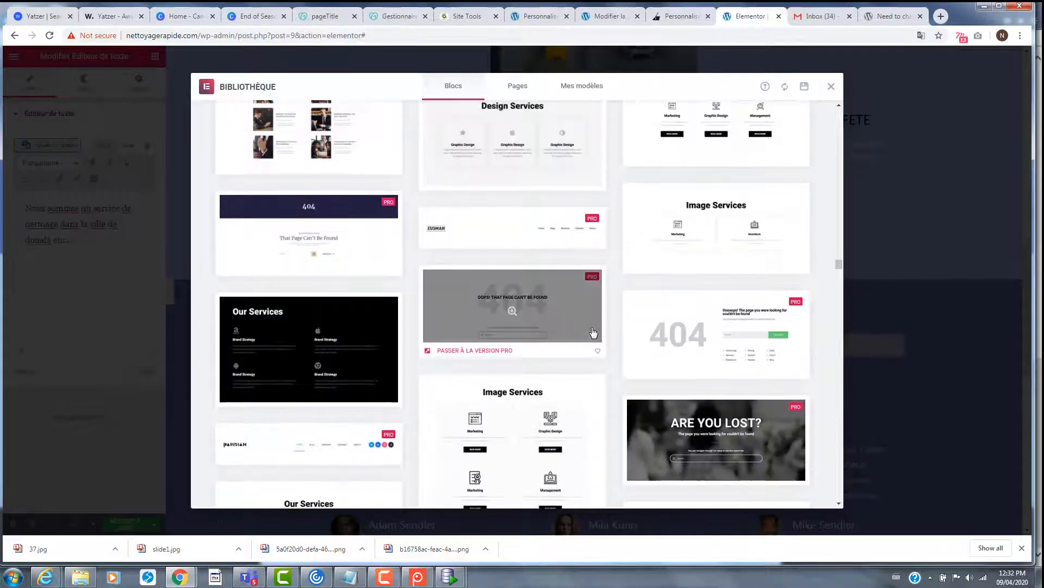
scroll(593, 332, "down", 4)
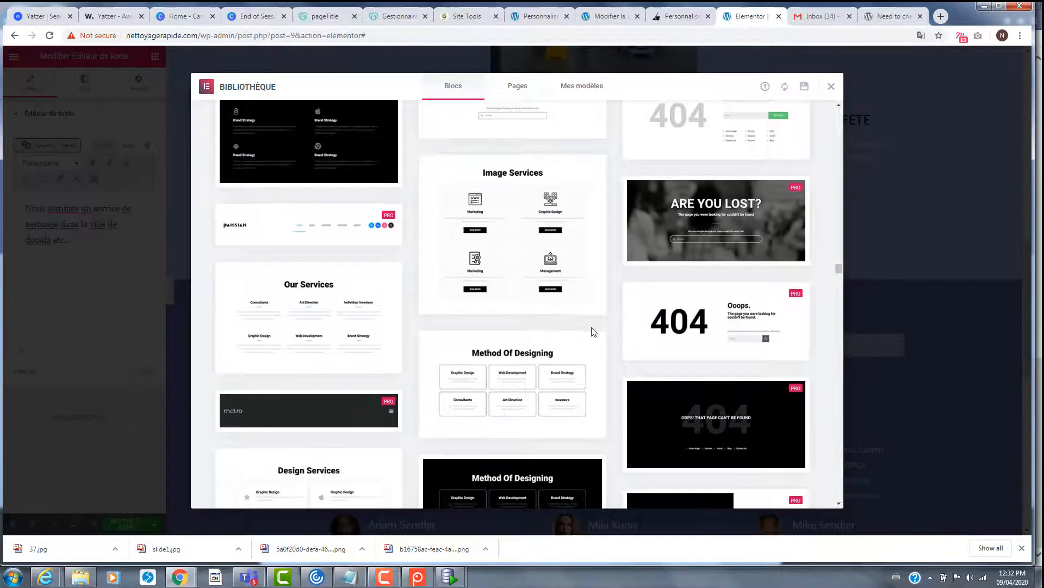
scroll(593, 333, "down", 8)
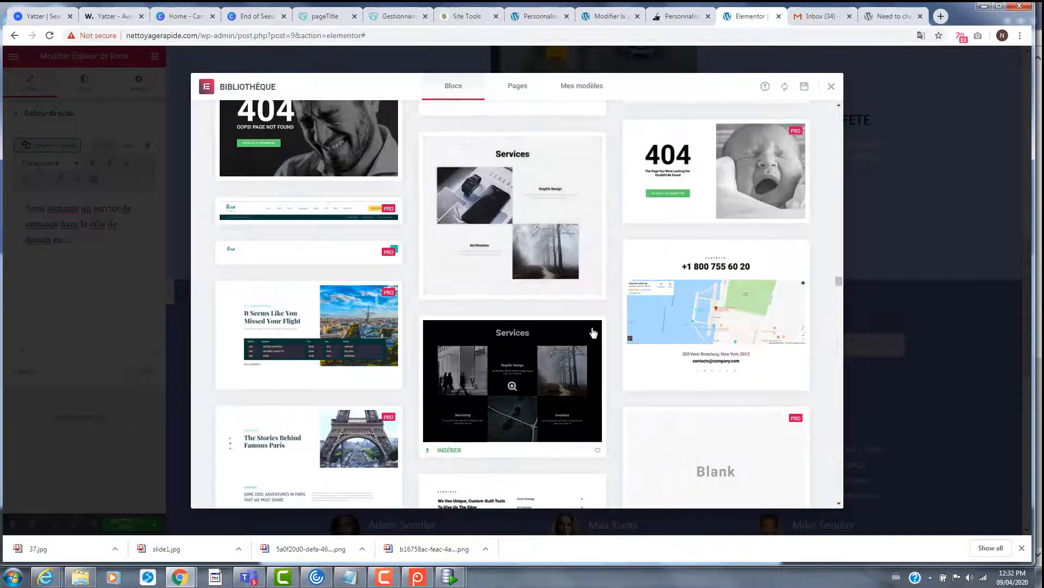
scroll(593, 332, "down", 8)
scroll(593, 332, "down", 8)
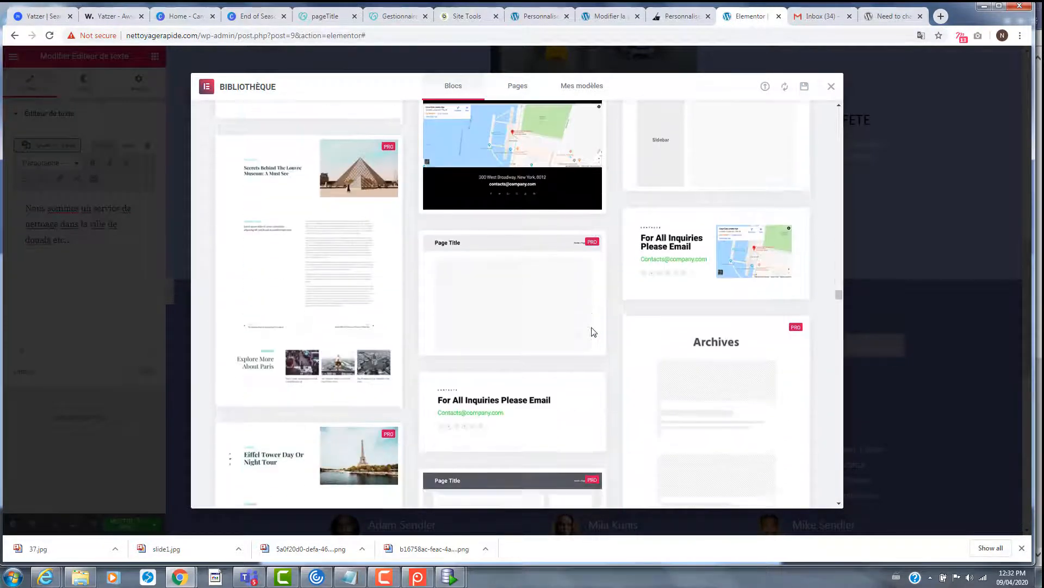
scroll(593, 332, "down", 8)
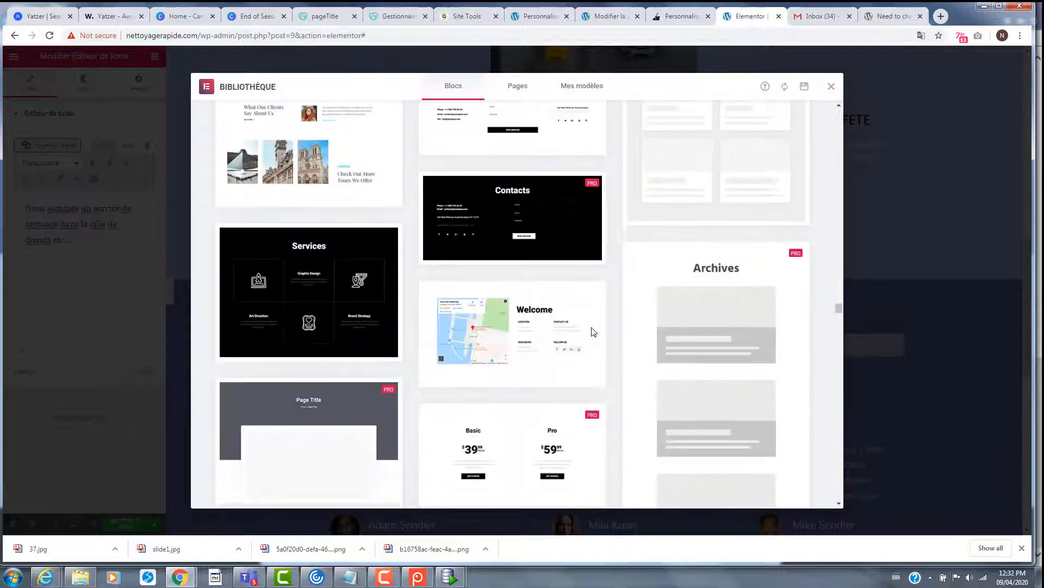
scroll(593, 332, "down", 8)
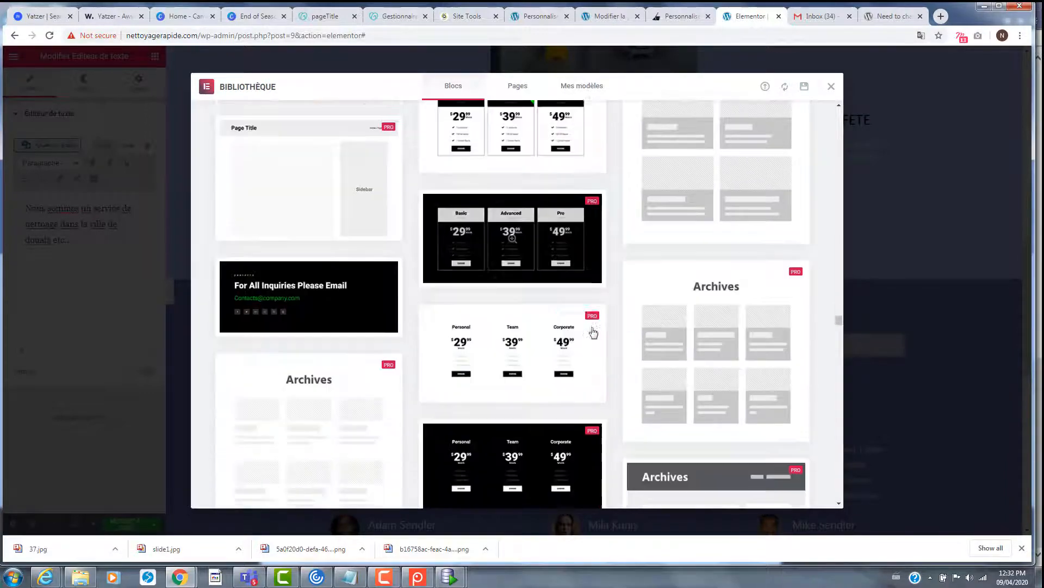
scroll(593, 333, "down", 8)
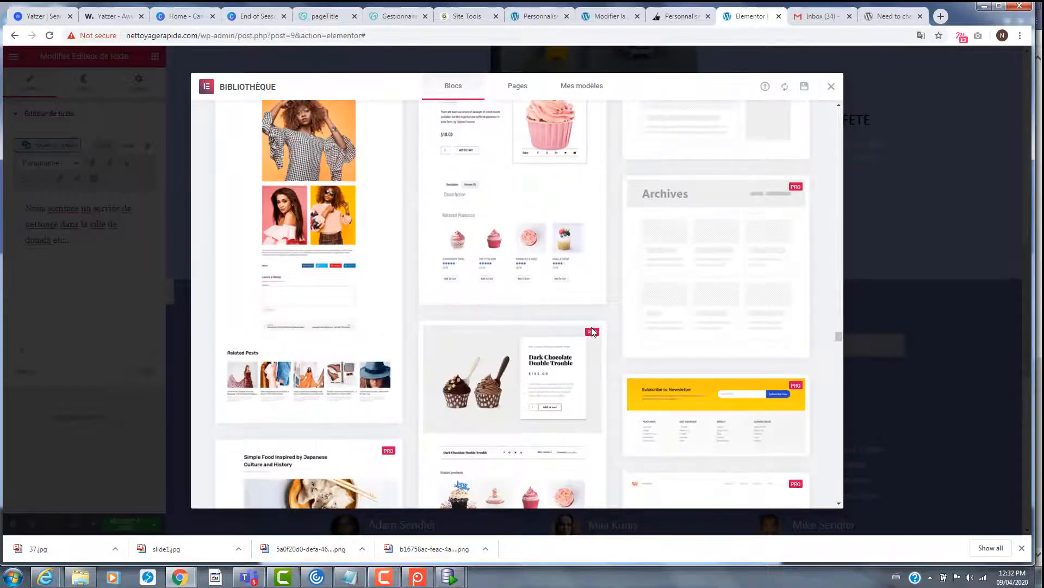
scroll(593, 333, "down", 8)
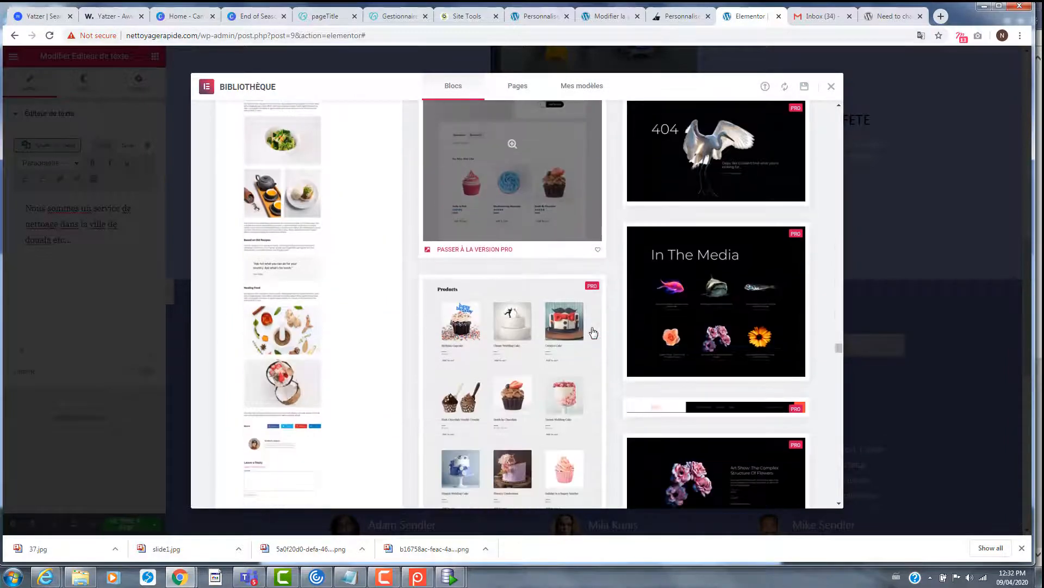
scroll(593, 332, "down", 8)
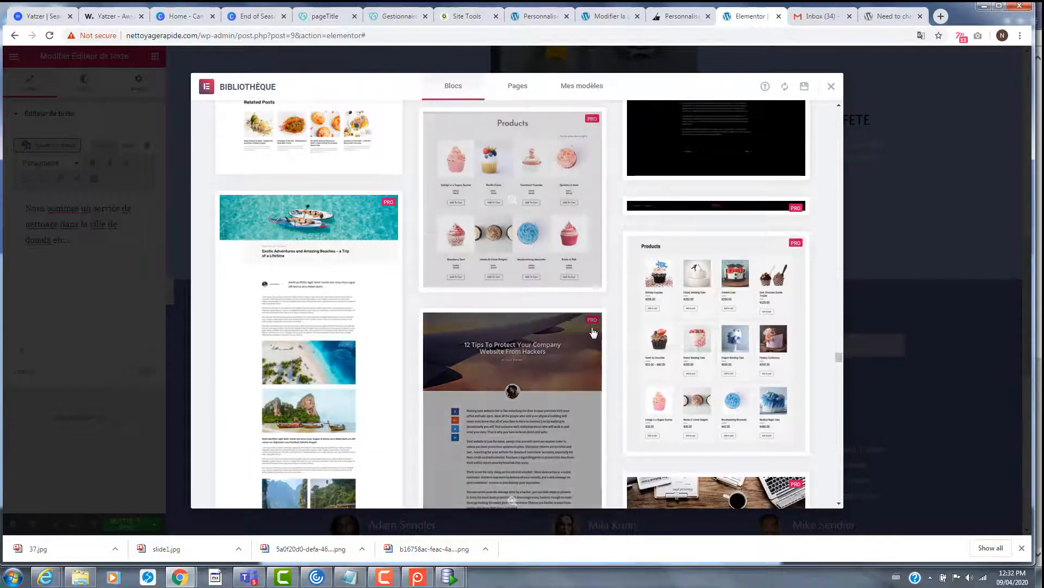
scroll(593, 332, "down", 8)
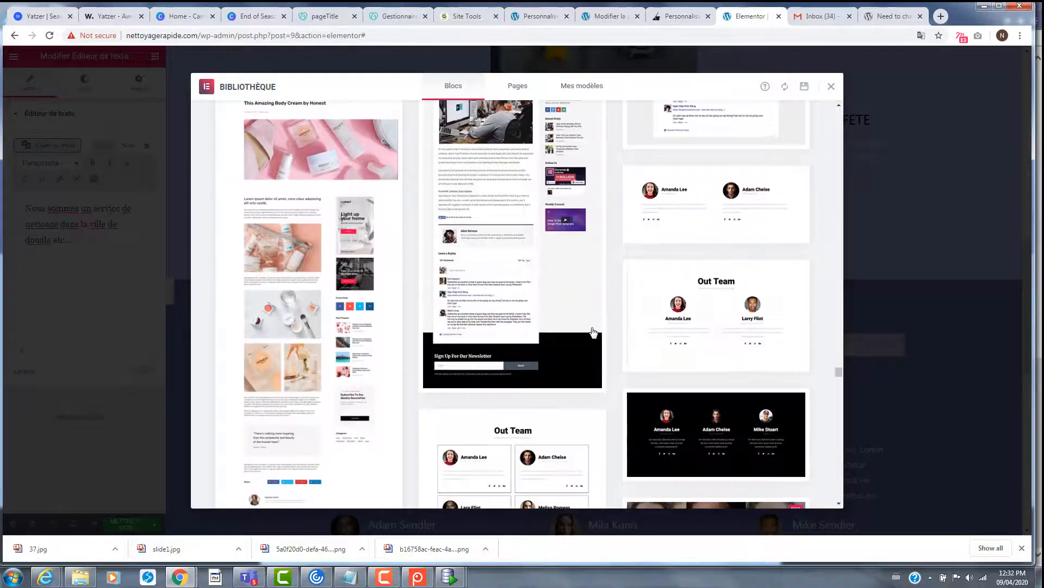
scroll(593, 333, "down", 6)
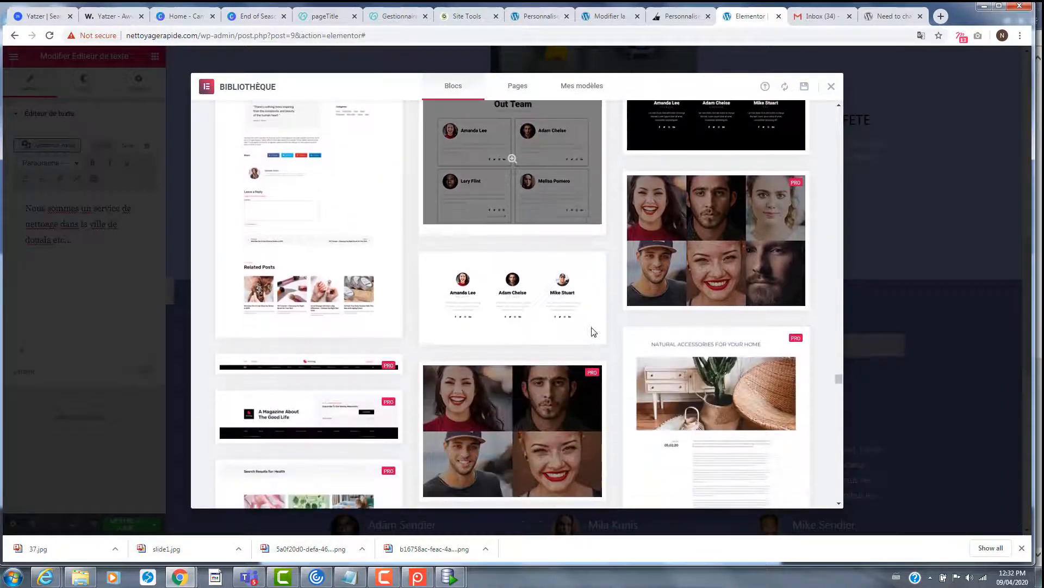
scroll(593, 332, "down", 8)
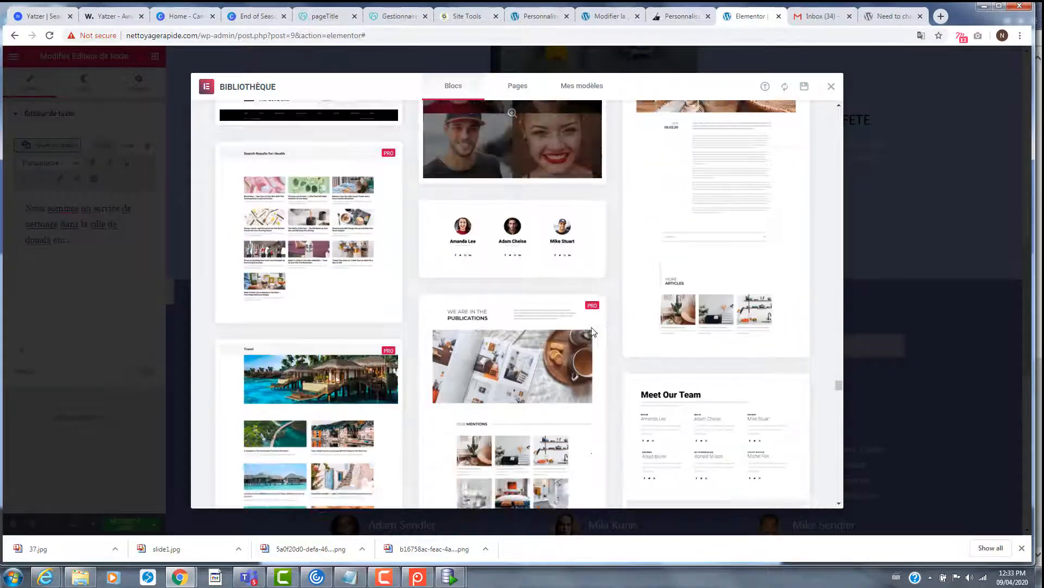
scroll(593, 332, "down", 10)
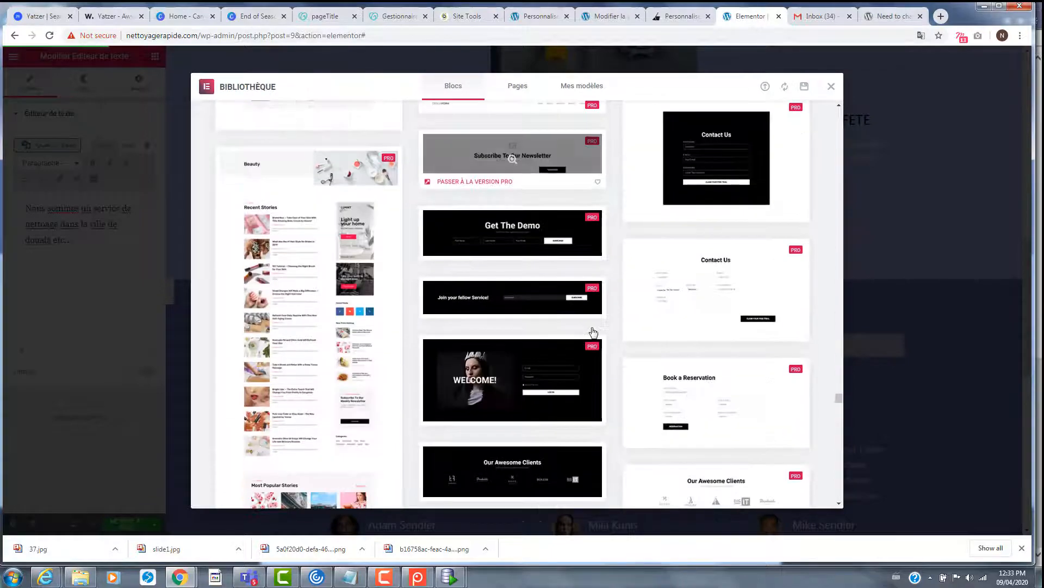
scroll(593, 333, "down", 10)
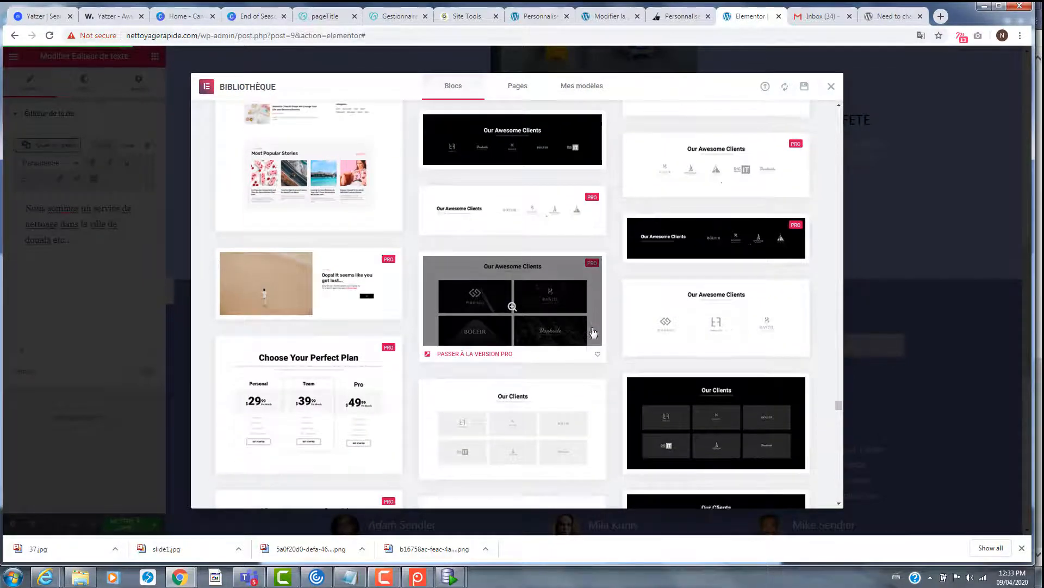
mouse_move(592, 329)
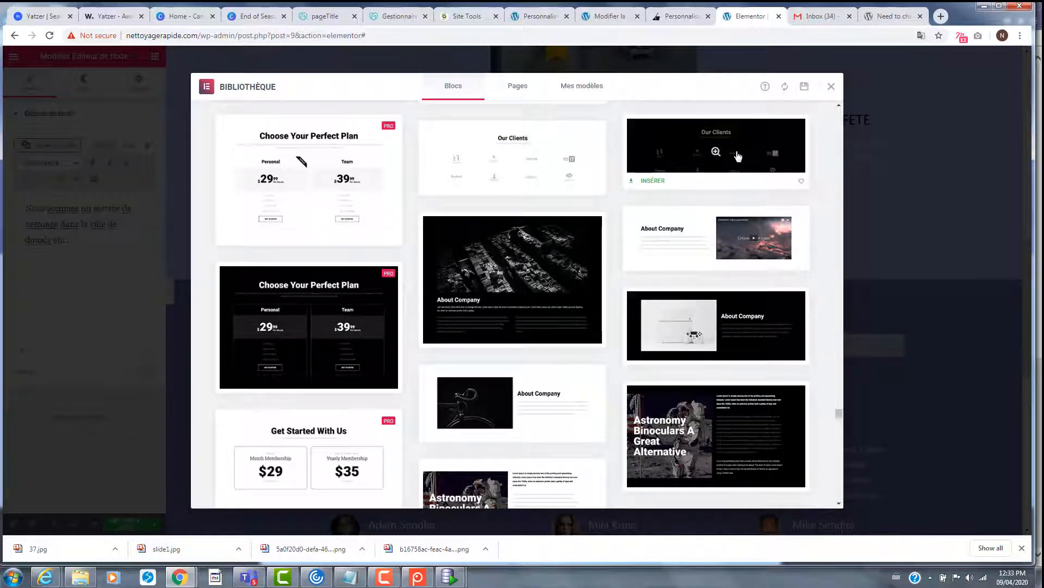
scroll(649, 318, "down", 15)
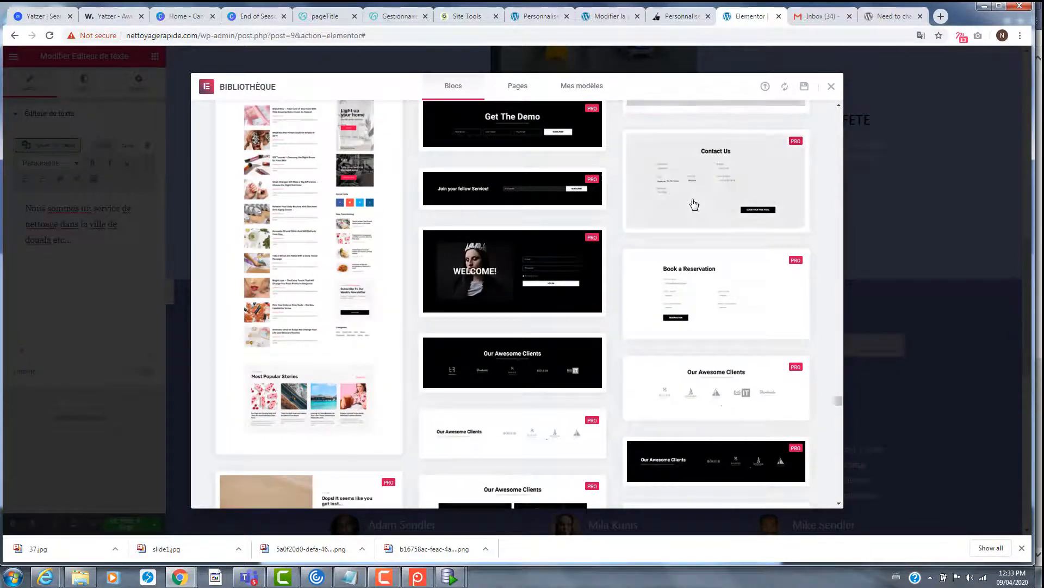
scroll(694, 203, "down", 10)
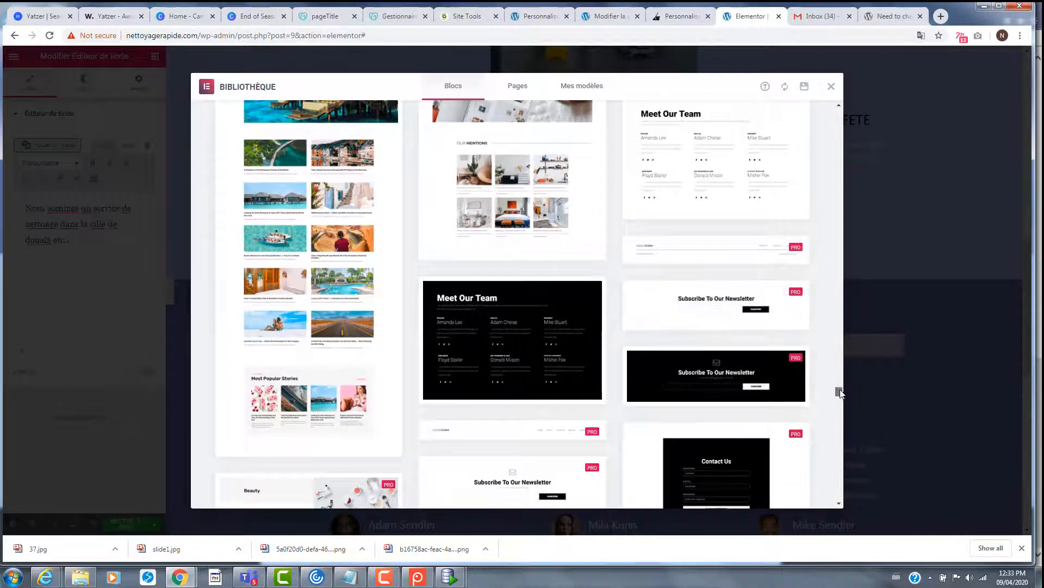
left_click_drag(839, 392, 839, 115)
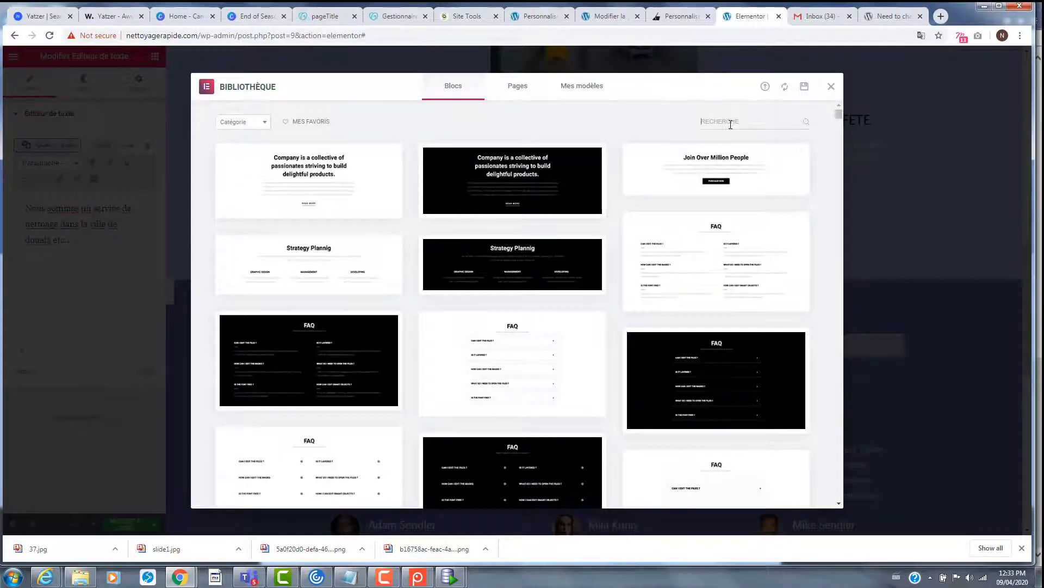
- Search the block library for 'clien' and browse the Our Clients designs
type("client")
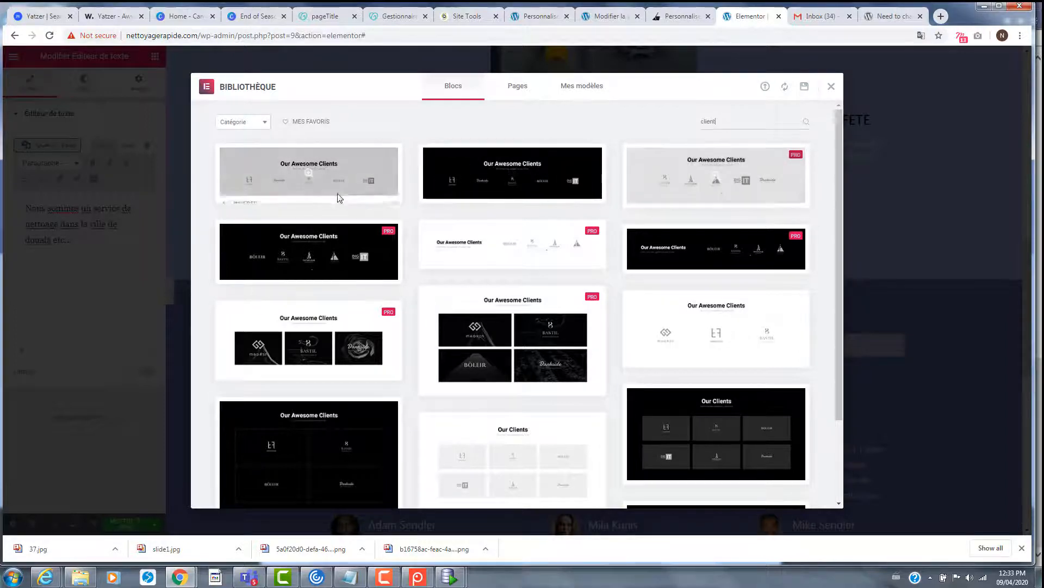
scroll(582, 423, "down", 1)
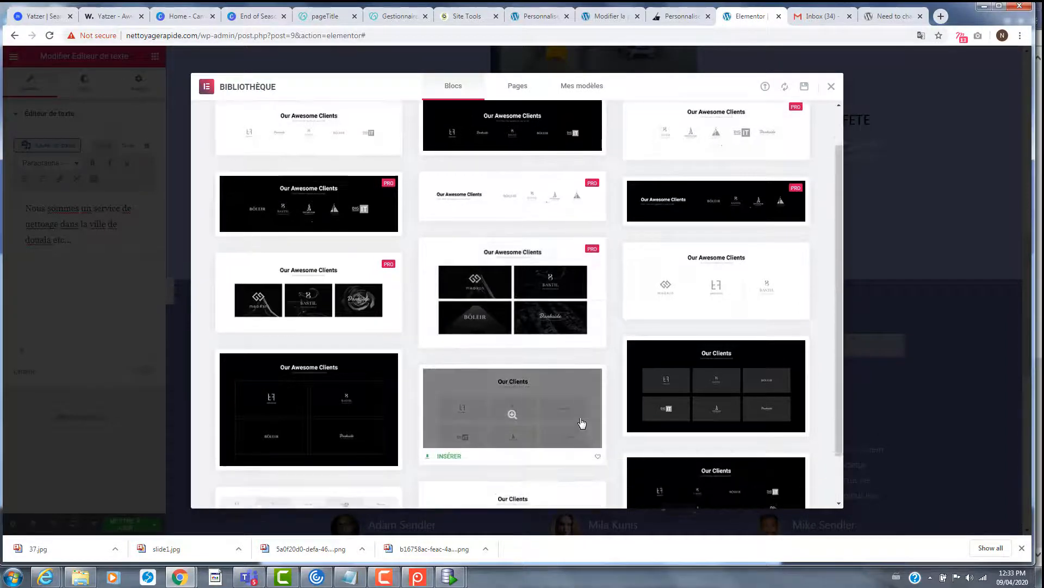
scroll(582, 425, "down", 1)
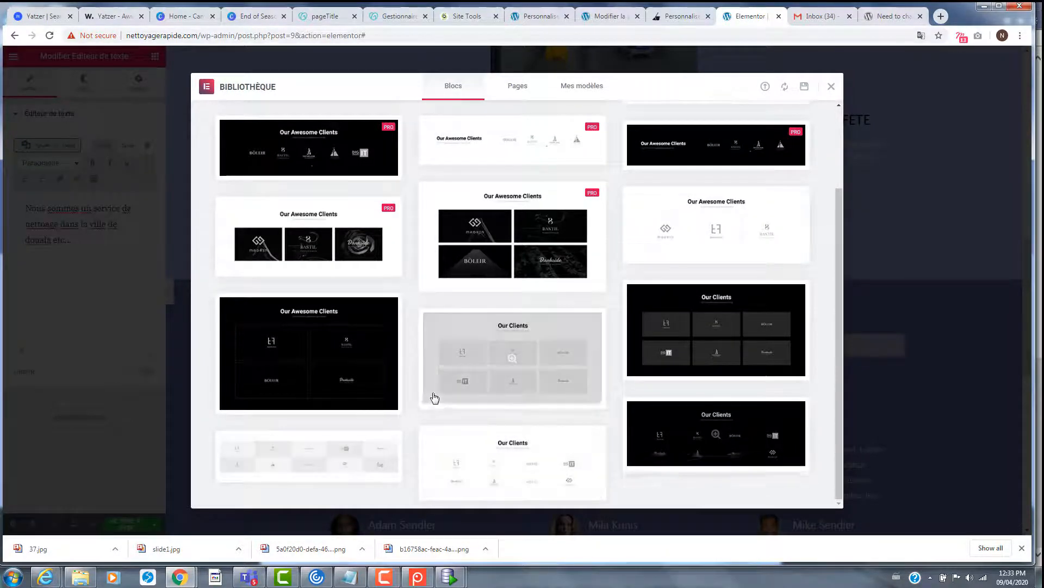
scroll(435, 398, "up", 2)
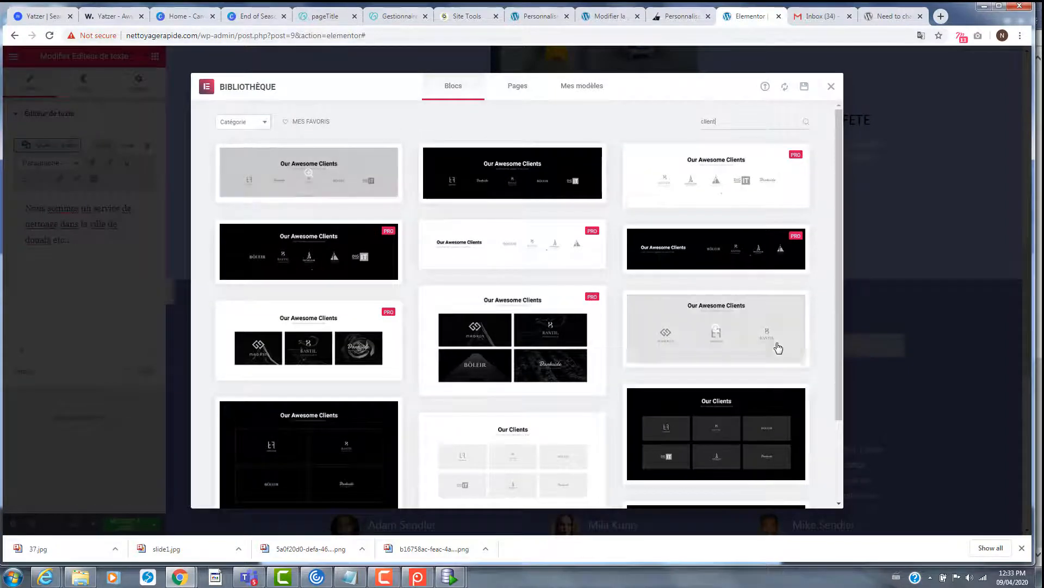
scroll(779, 347, "down", 2)
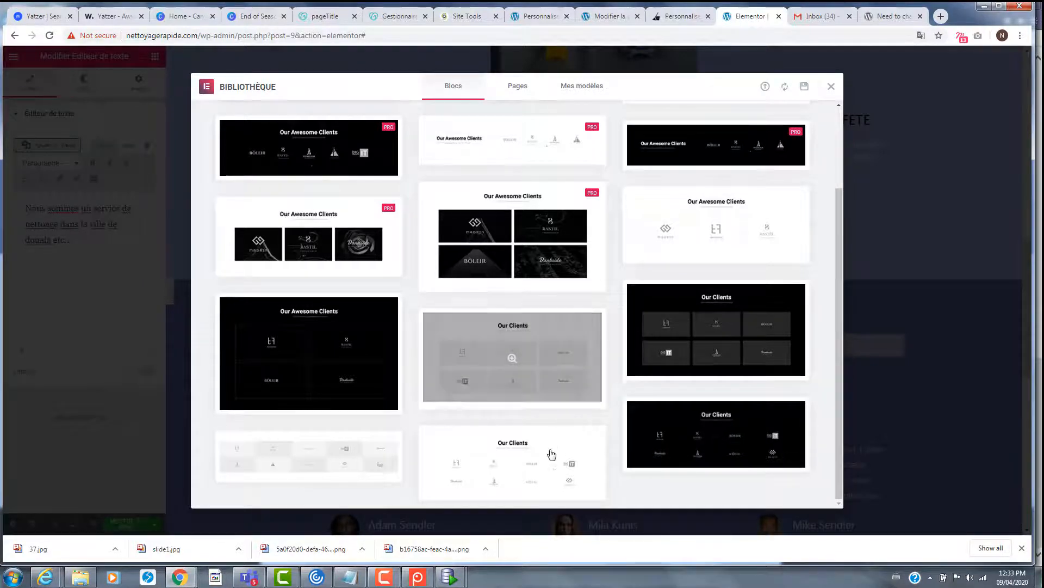
scroll(542, 460, "up", 2)
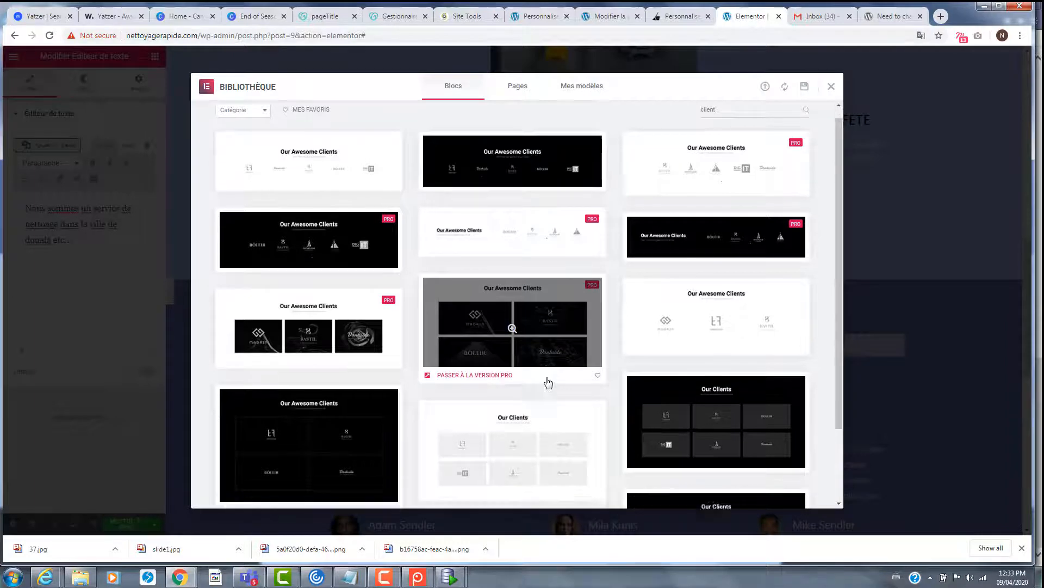
scroll(547, 383, "down", 2)
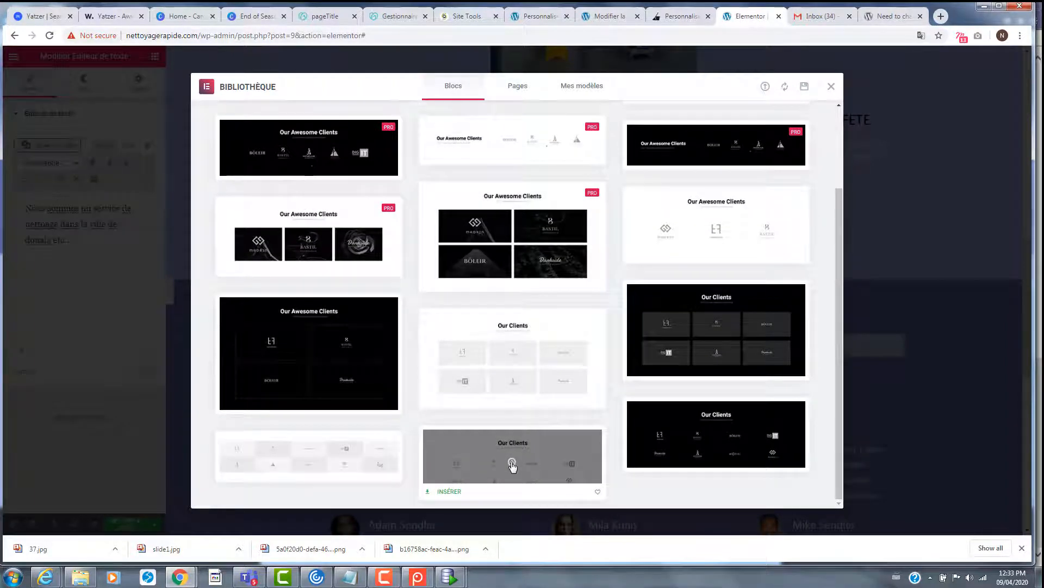
- Preview the white Our Clients template and insert it above Customers reviews
left_click(512, 464)
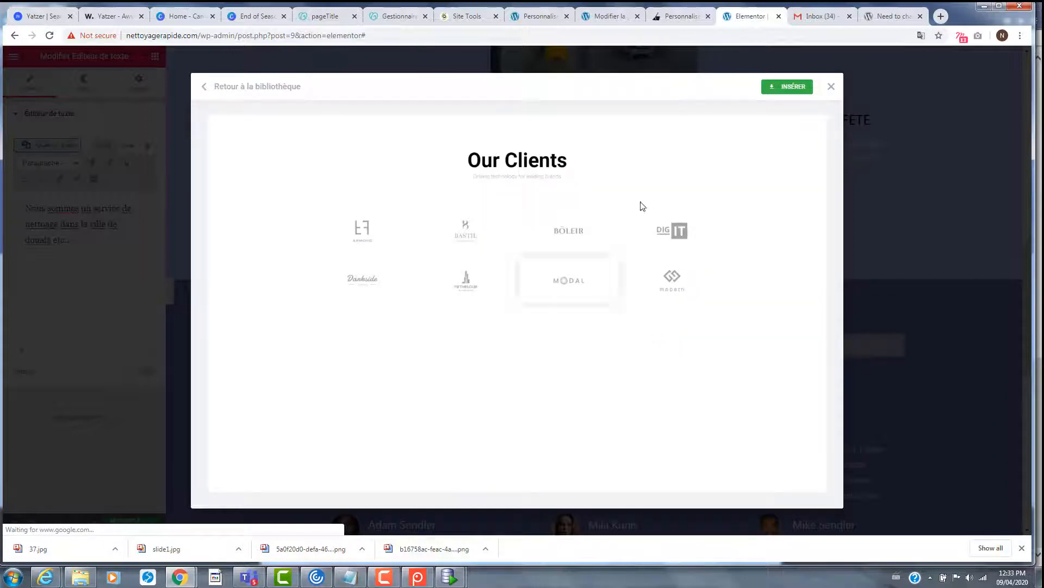
left_click(790, 90)
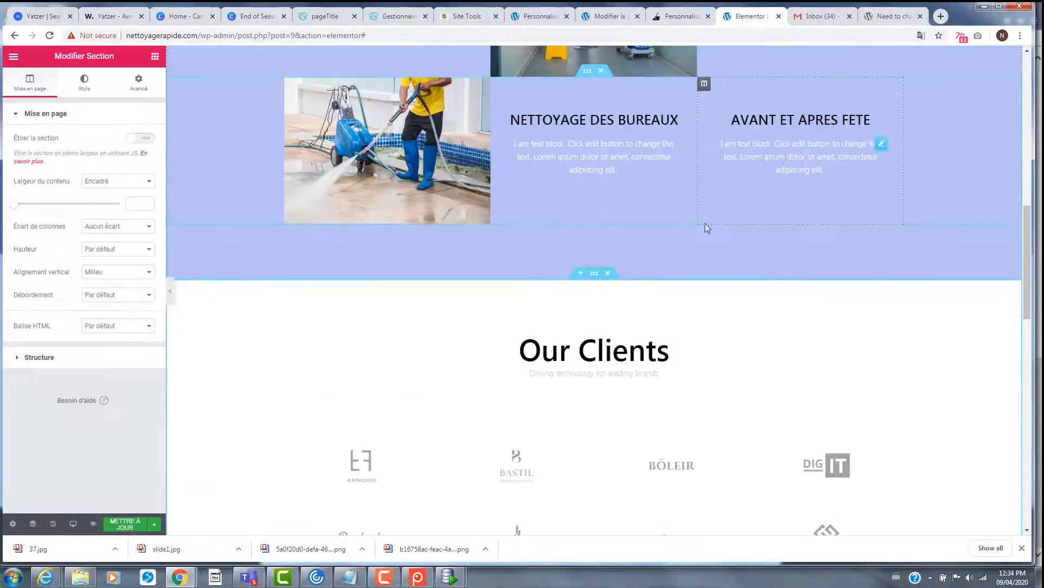
scroll(743, 289, "down", 7)
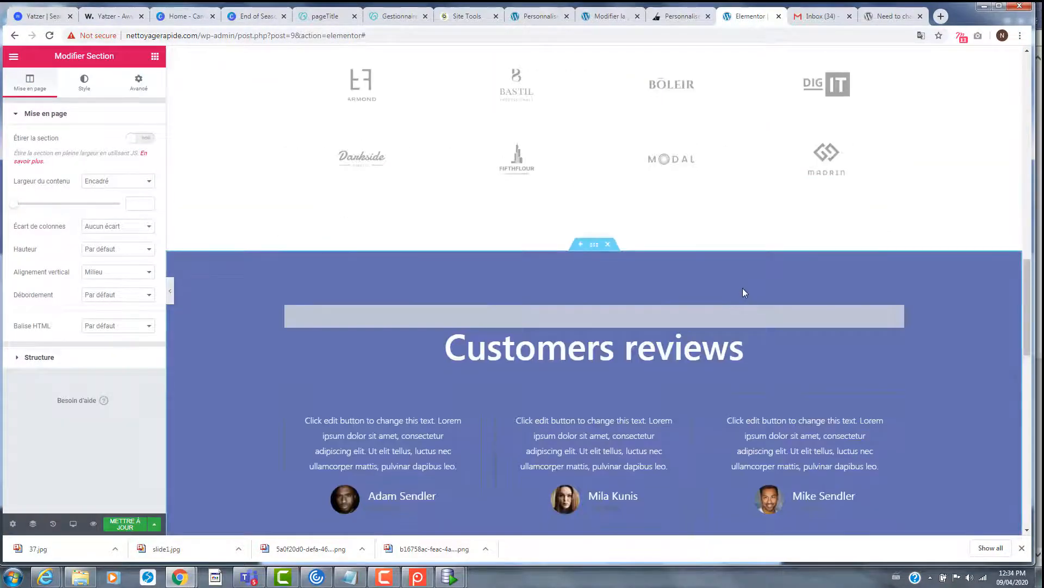
scroll(743, 288, "up", 2)
- Change the logo block's heading text to 'Nos Clients', deleting the stray trailing letters
left_click(669, 78)
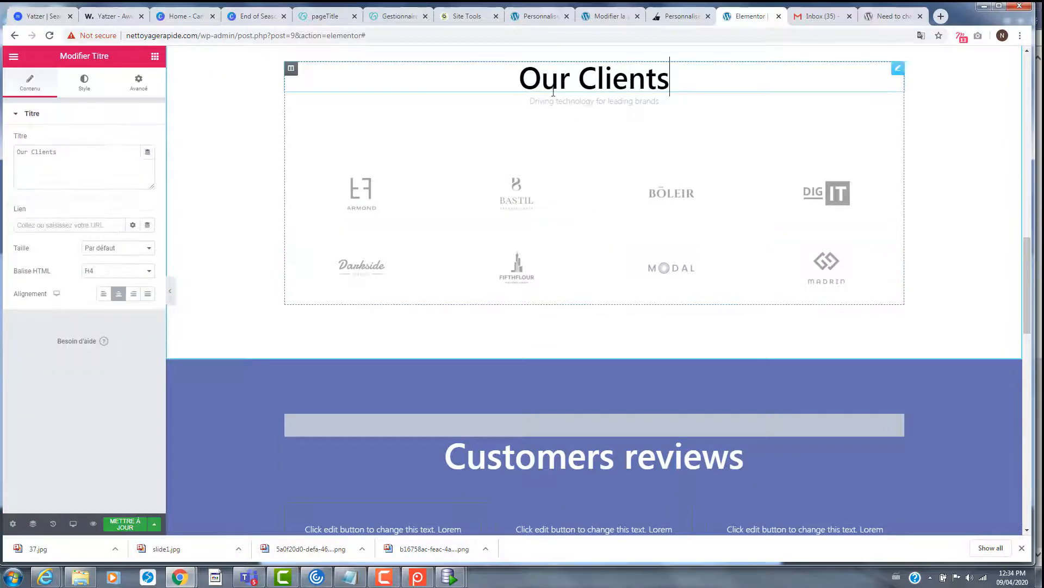
type("Nos")
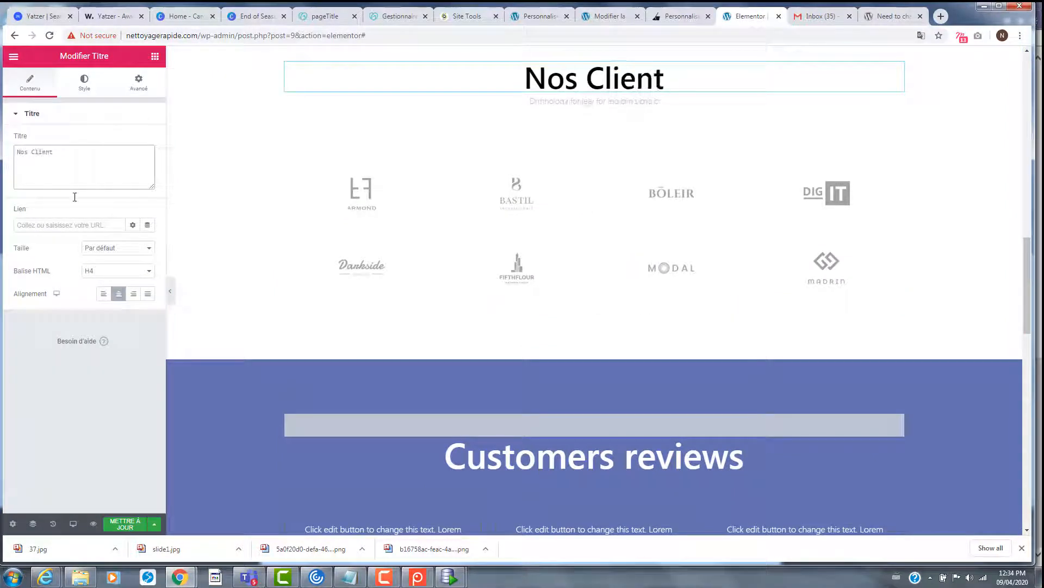
type(" Clientswwwww")
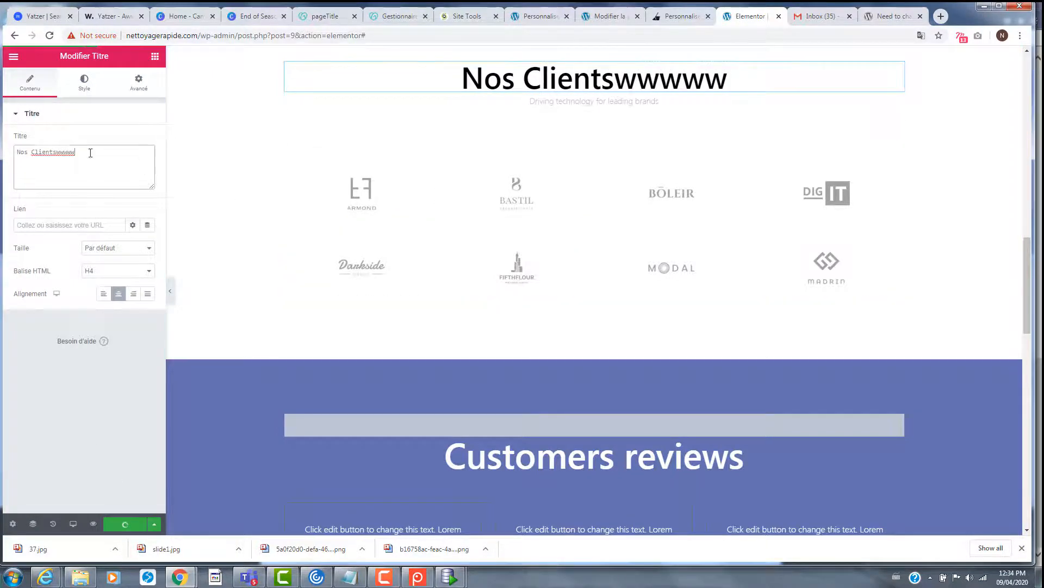
left_click_drag(75, 152, 54, 153)
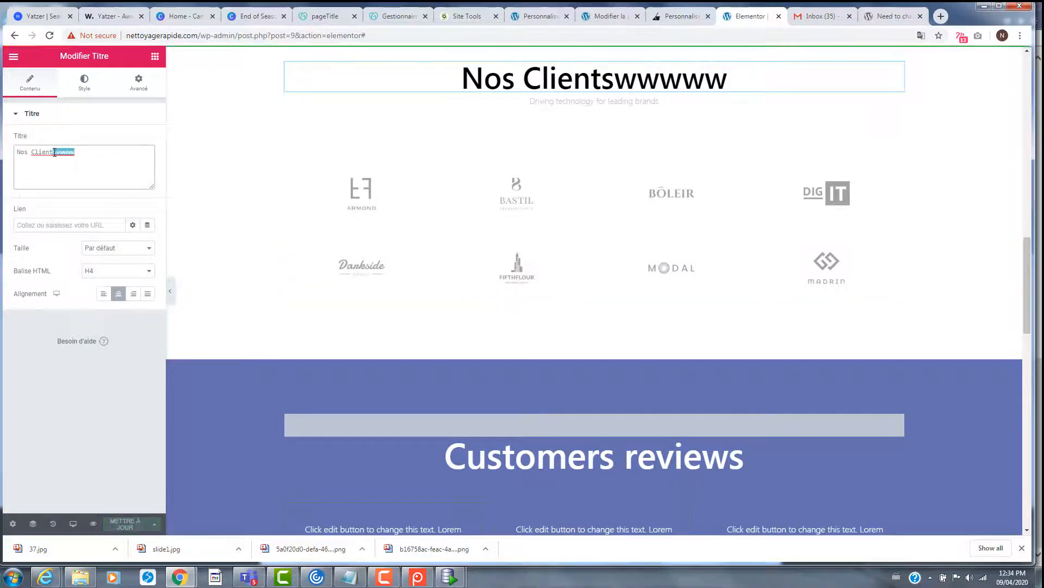
key("BackSpace")
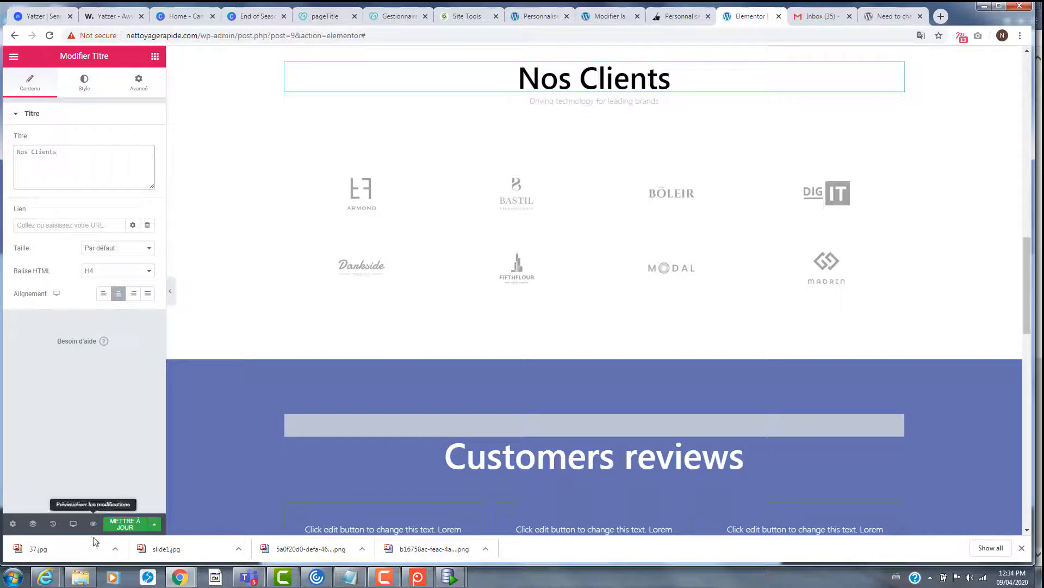
- Place a menu anchor with ID #nosclients above the Nos Clients heading, then preview the page
left_click(155, 57)
left_click(105, 96)
type("ancr")
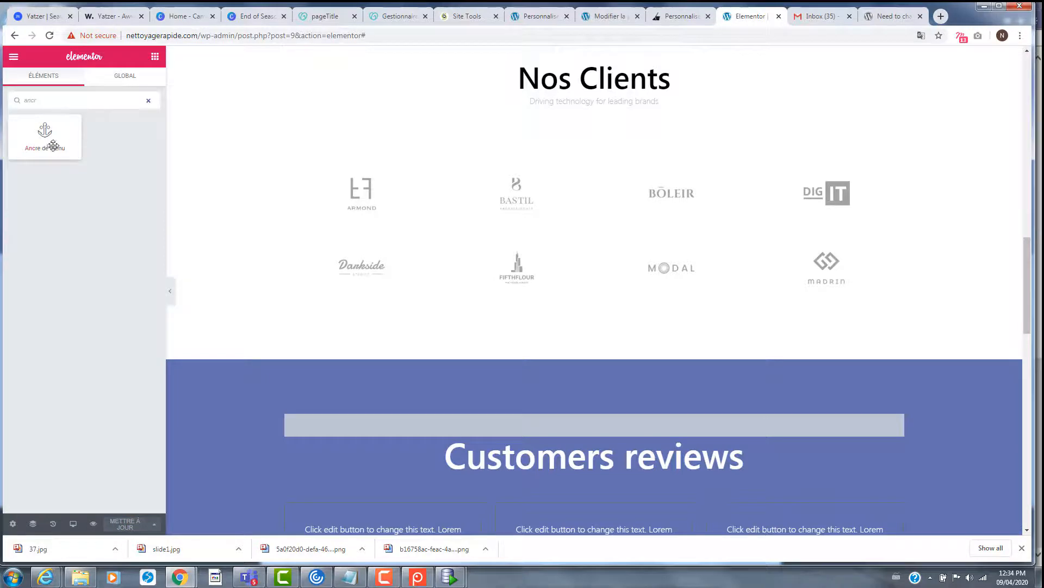
left_click_drag(52, 145, 593, 79)
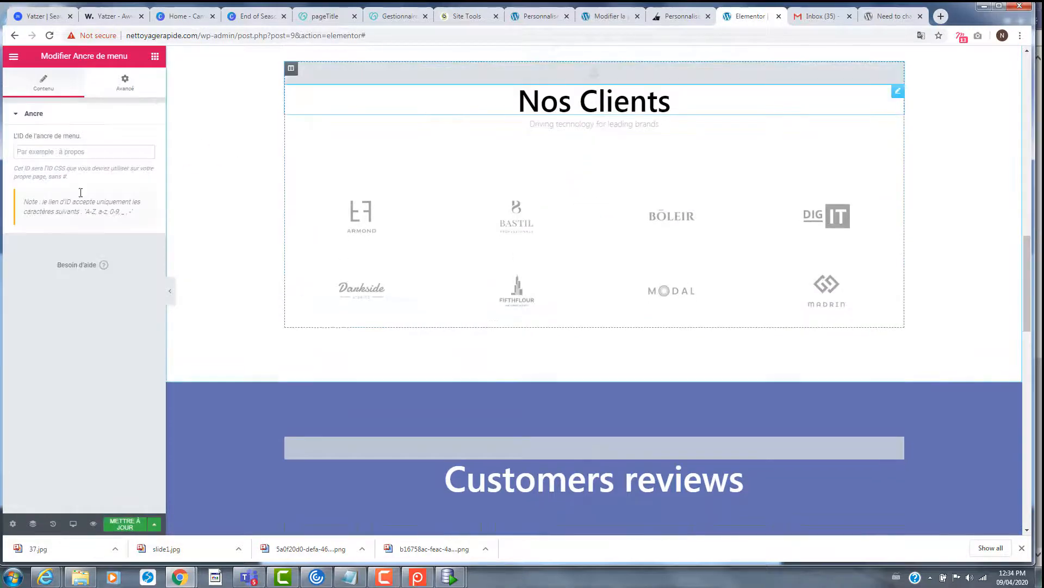
left_click(81, 145)
type("#nosclients")
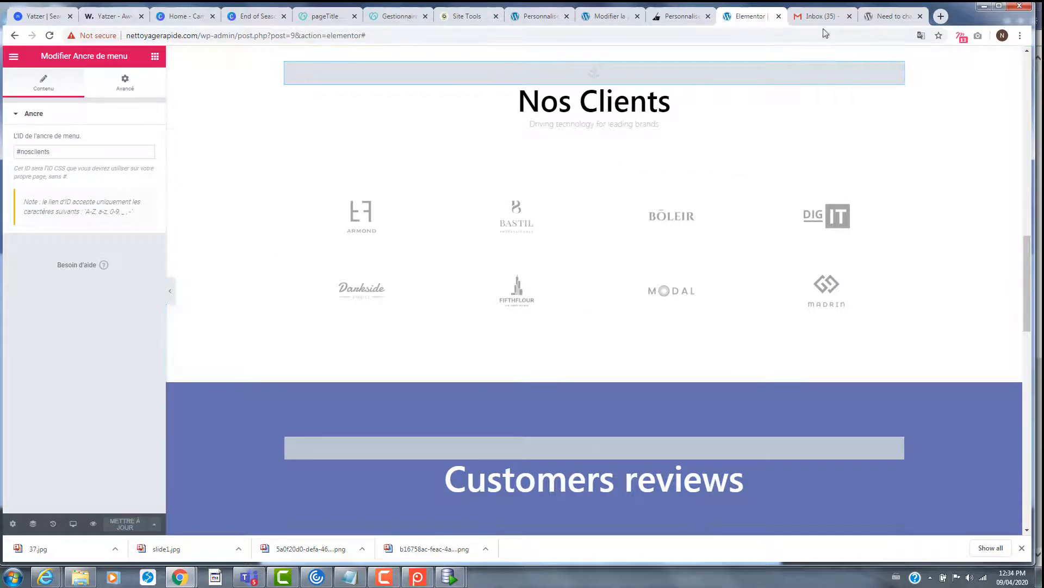
left_click(93, 522)
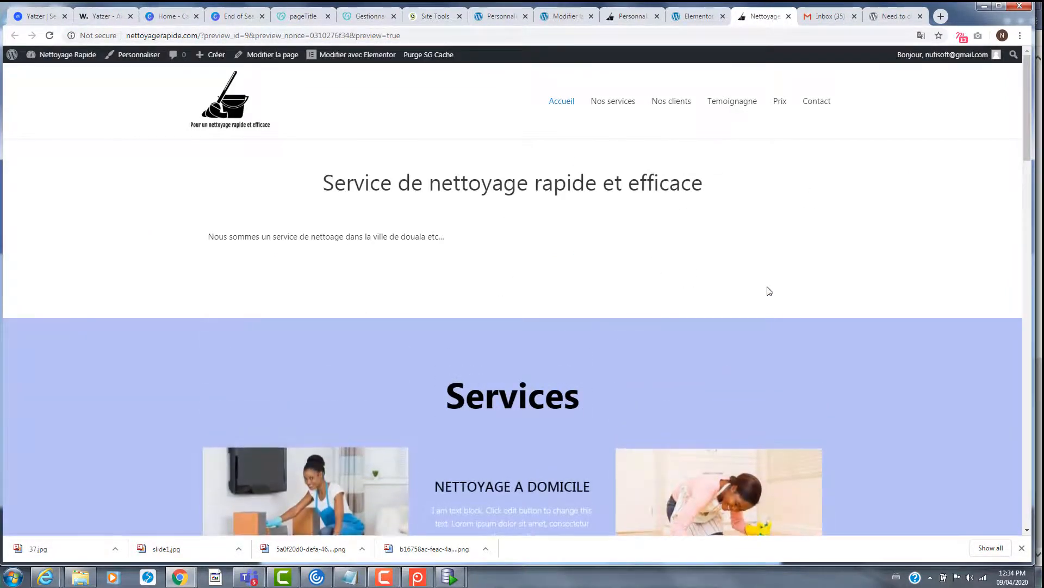
- Scroll the preview through Services, Nos Clients, Customers reviews and Contact down to the footer
scroll(713, 223, "down", 4)
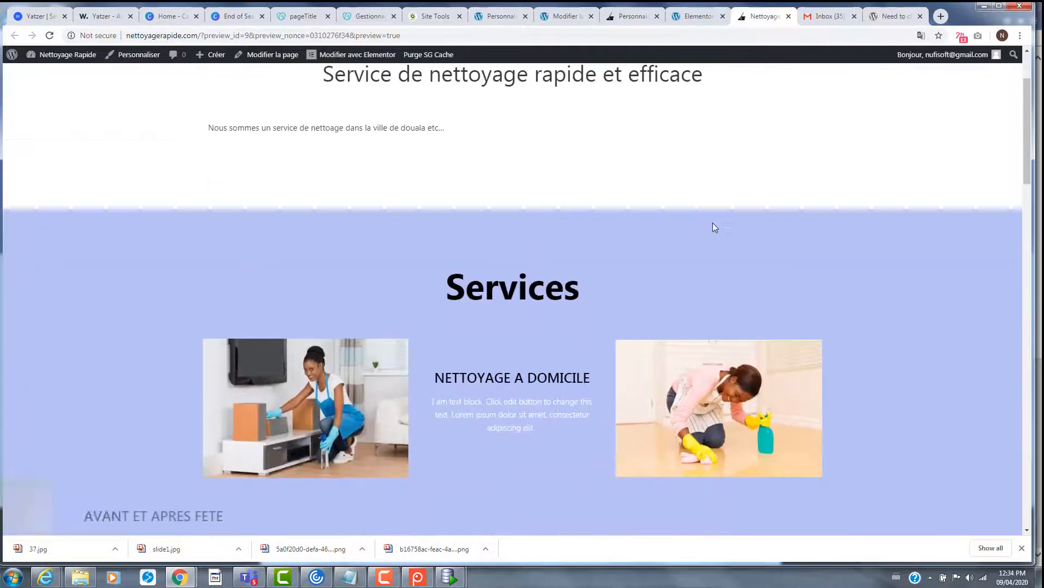
scroll(716, 231, "down", 5)
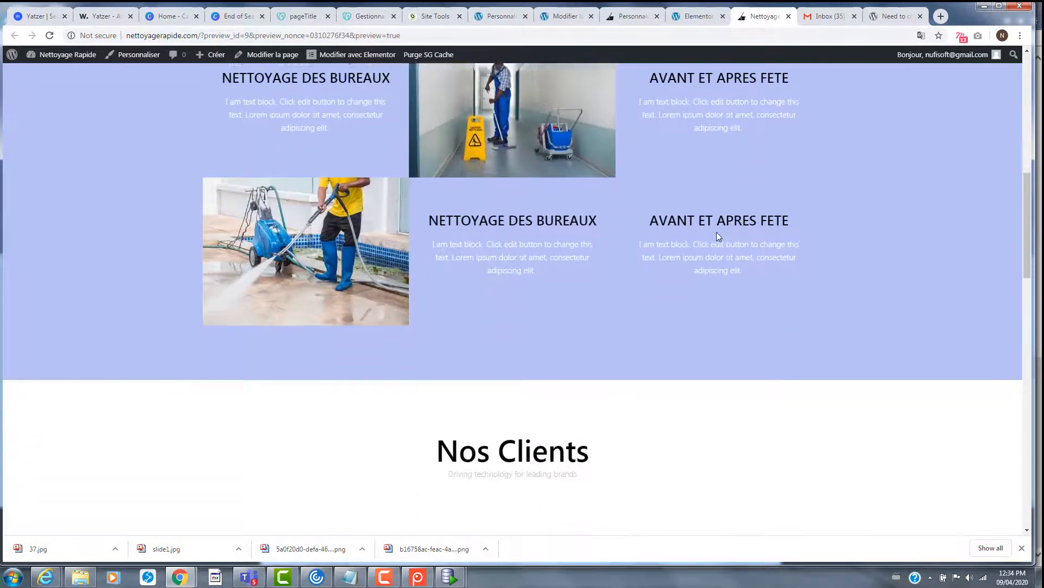
scroll(717, 238, "down", 2)
scroll(669, 300, "down", 2)
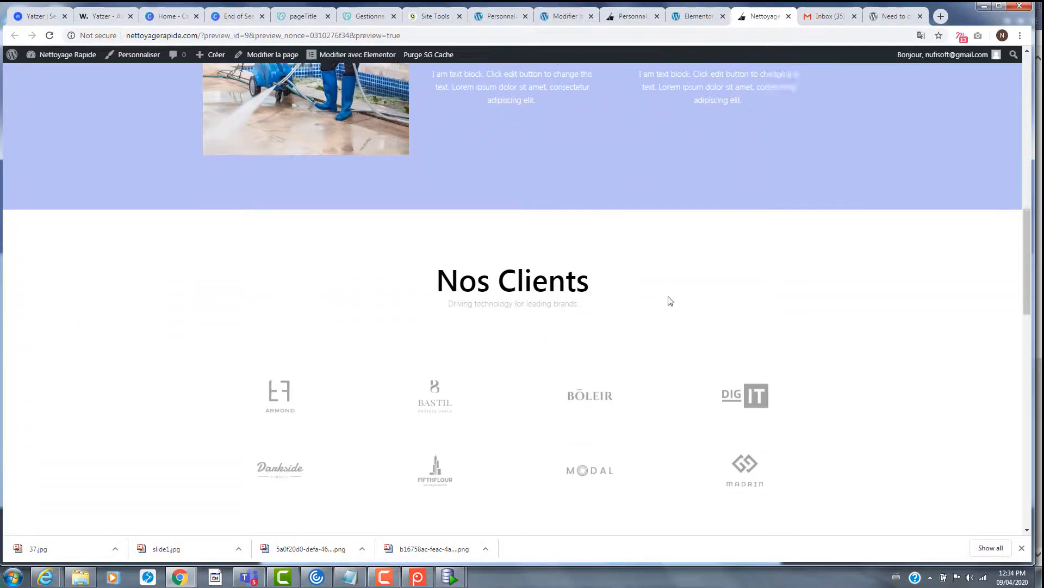
scroll(670, 301, "down", 2)
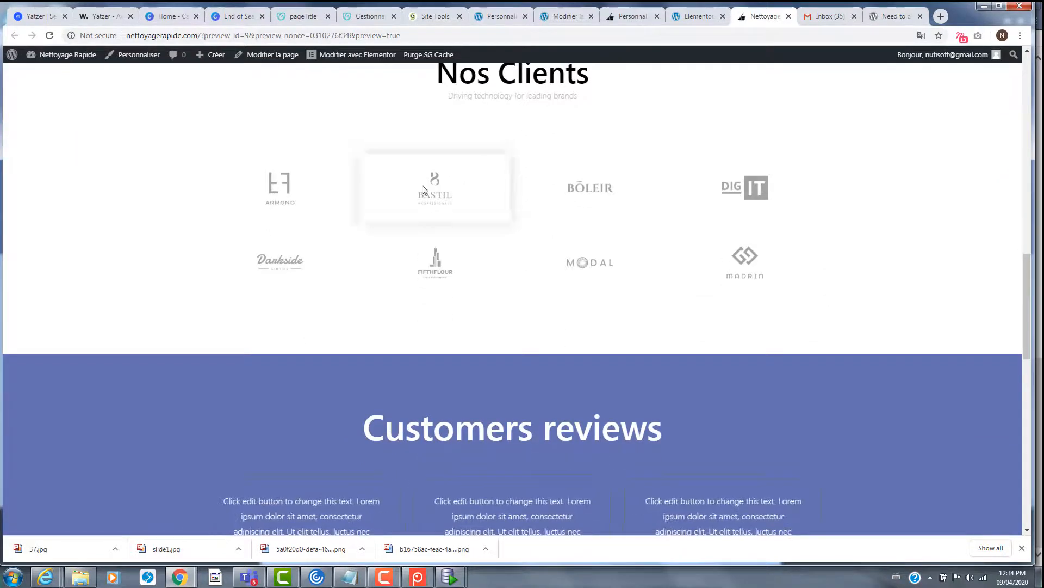
scroll(753, 268, "down", 3)
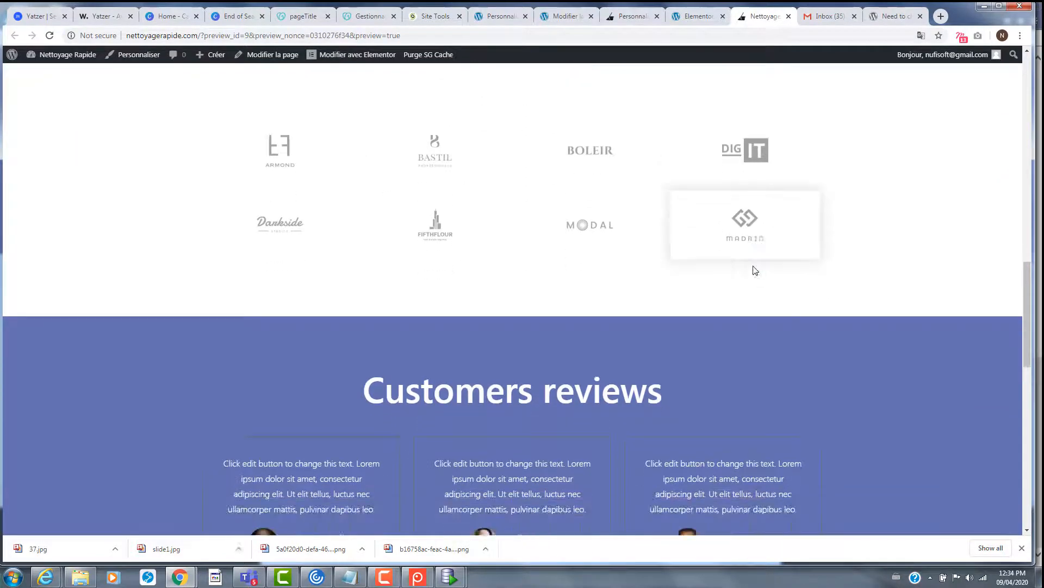
scroll(577, 284, "down", 2)
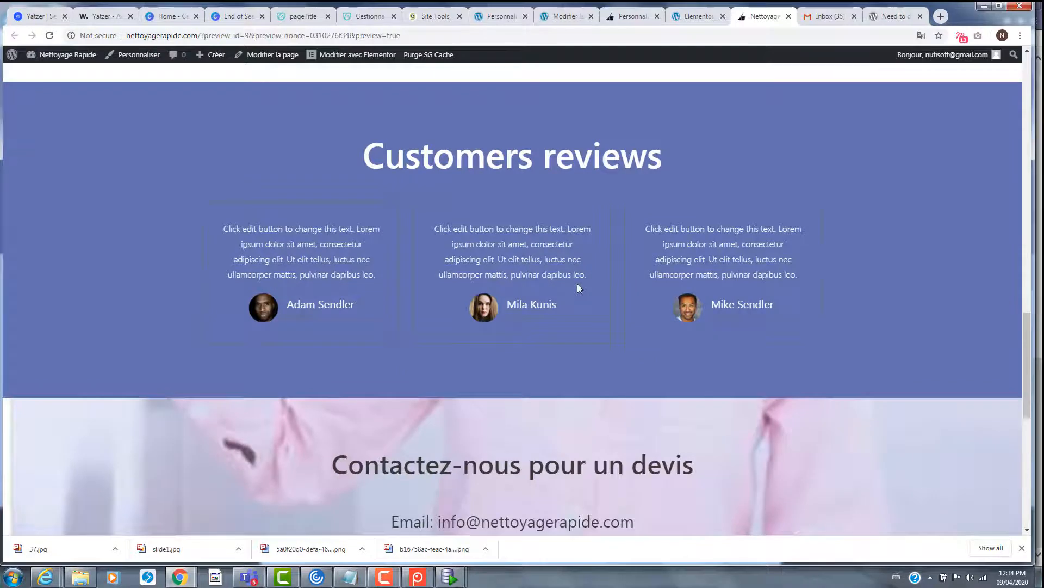
scroll(598, 315, "down", 6)
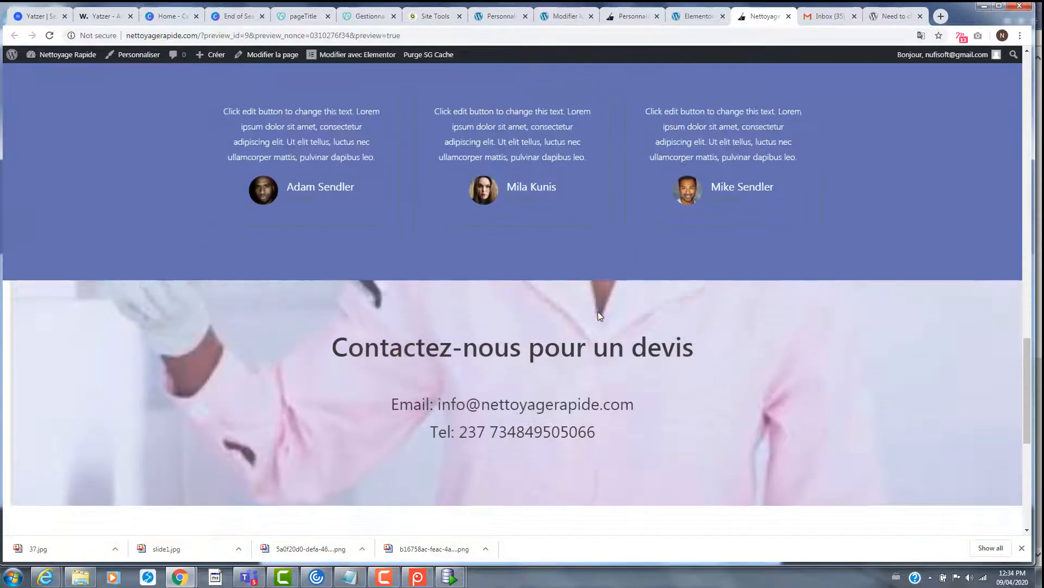
scroll(599, 311, "down", 2)
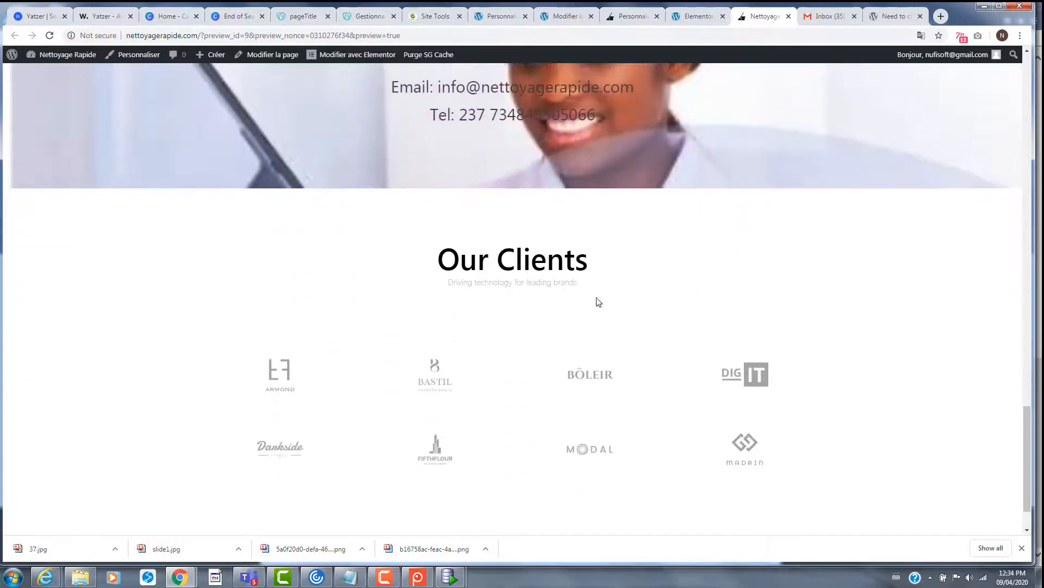
scroll(597, 275, "down", 2)
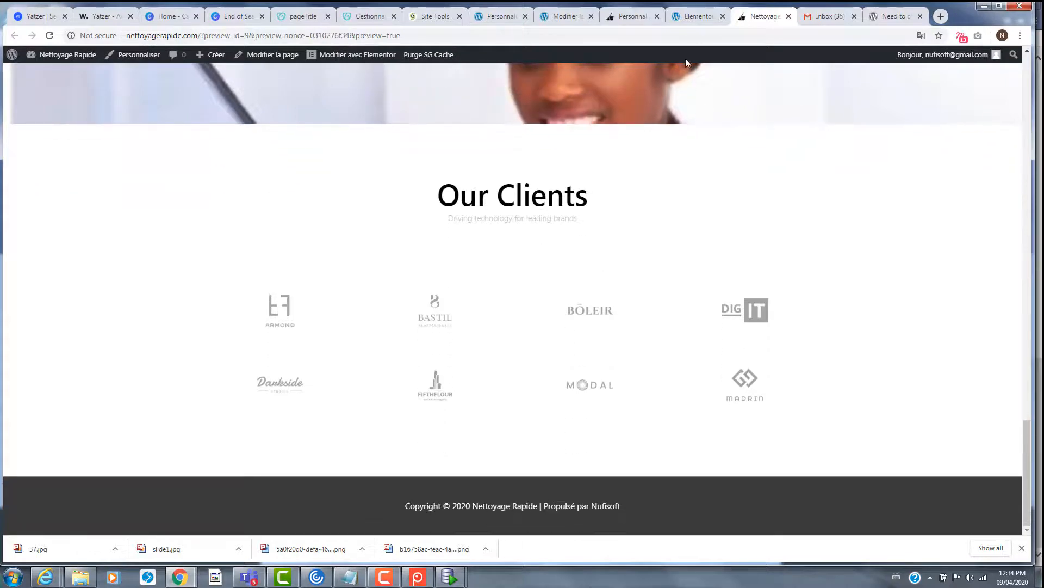
- Back in Elementor, delete the leftover Our Clients section at the bottom of the page
left_click(691, 16)
scroll(656, 413, "down", 10)
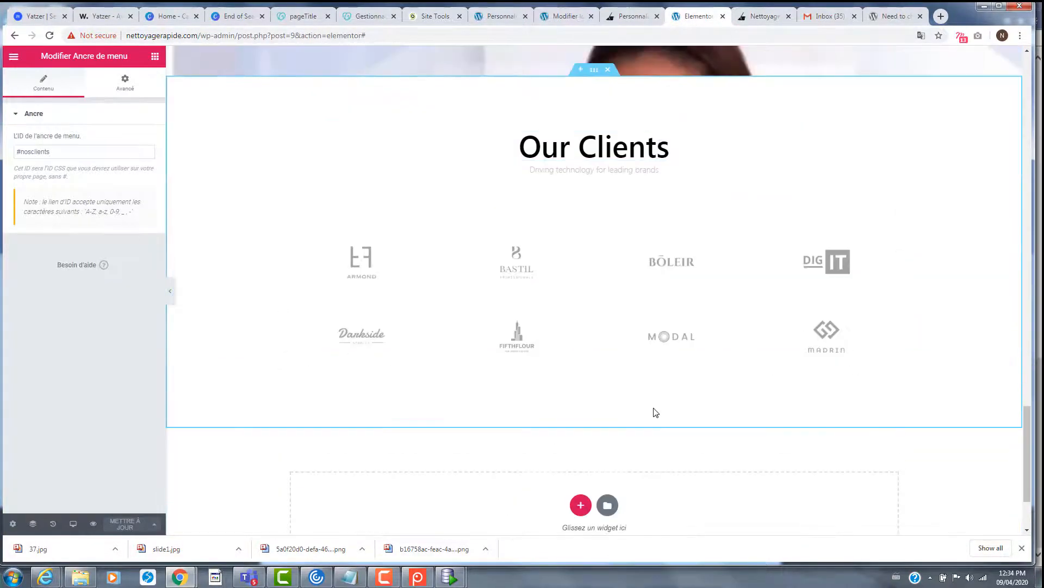
scroll(647, 381, "up", 3)
key("Delete")
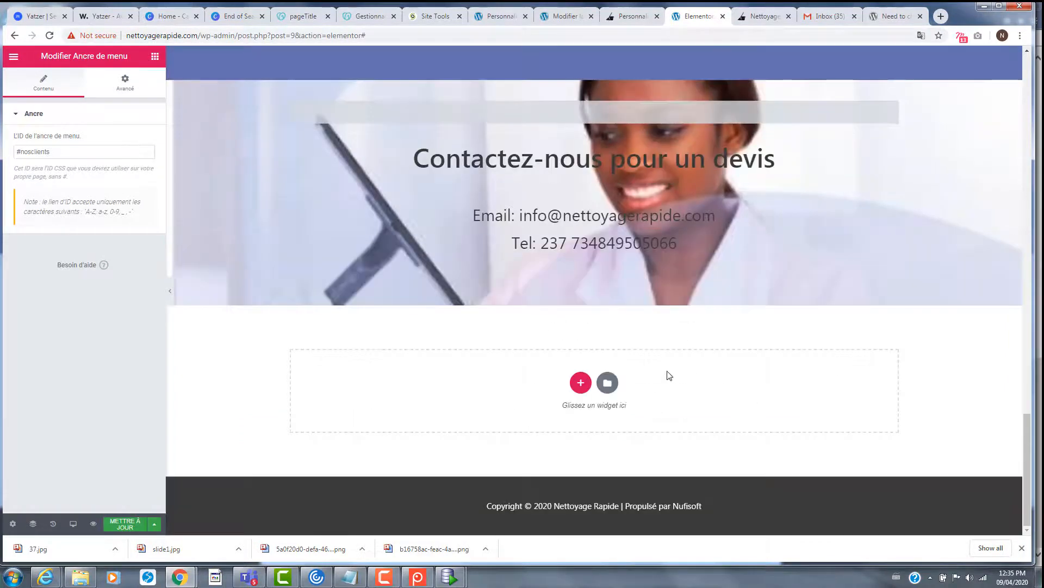
scroll(661, 376, "up", 5)
scroll(661, 376, "down", 4)
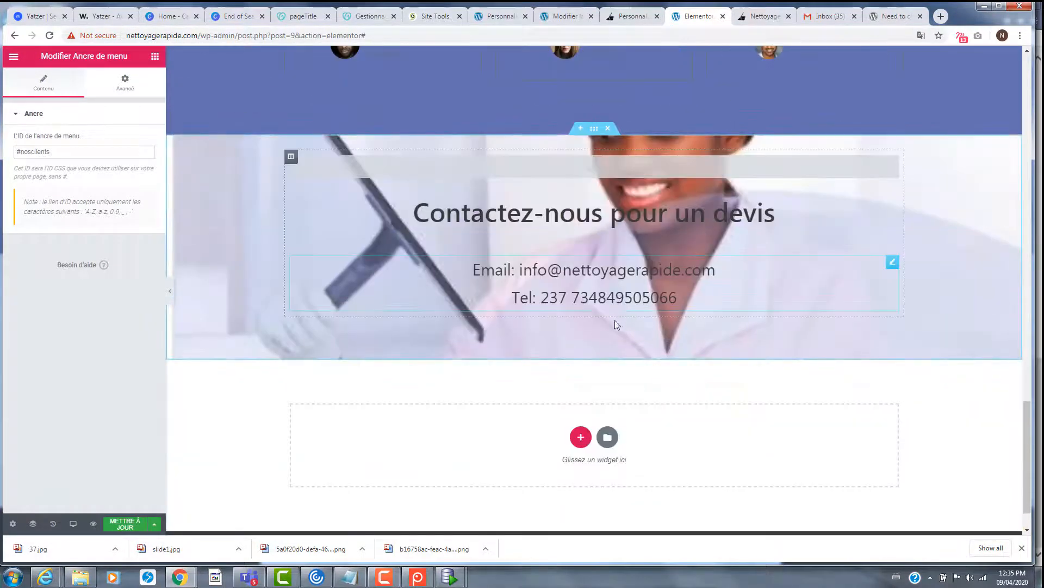
- Add an Icônes réseaux sociaux widget (Facebook, Twitter, YouTube) below the contact phone number
left_click(155, 57)
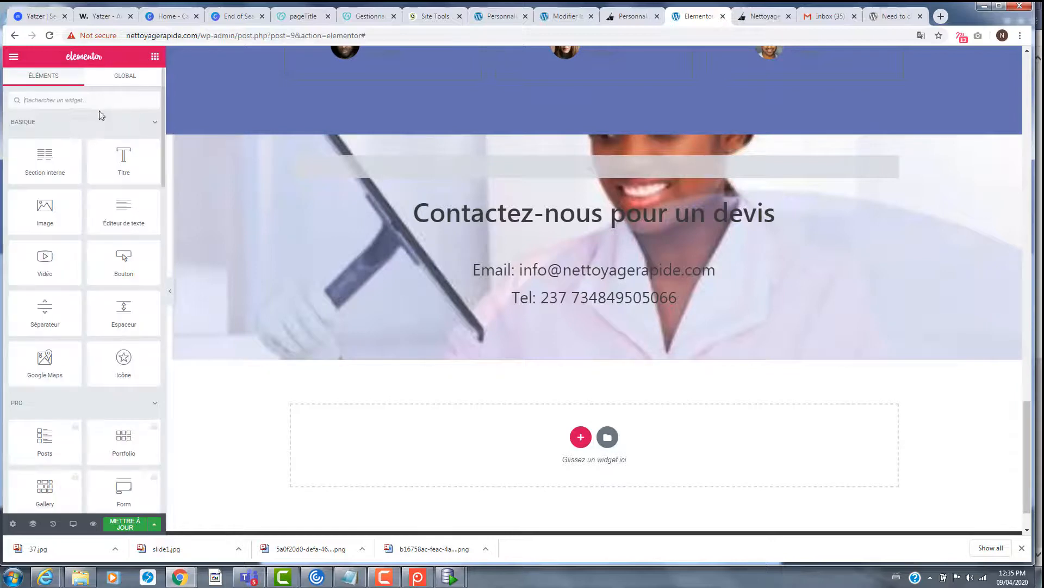
type("soc")
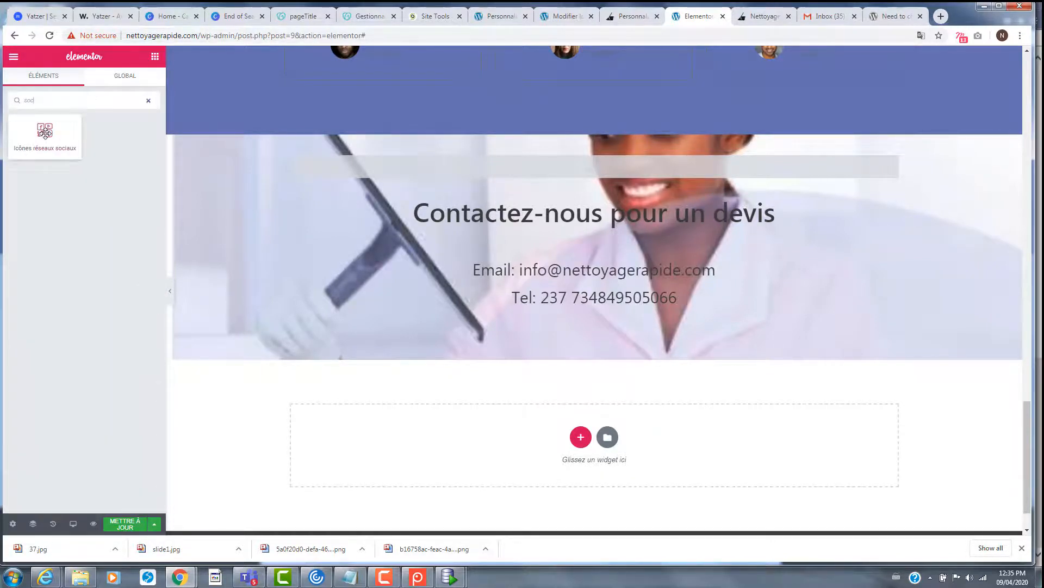
left_click_drag(45, 133, 649, 323)
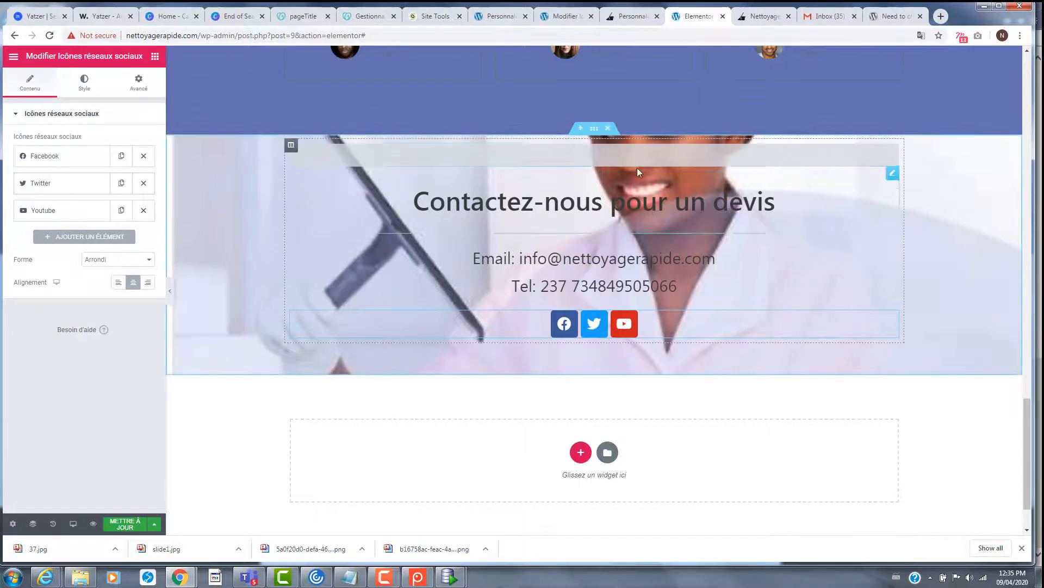
- Set the contact section's minimum height to 480
left_click(594, 128)
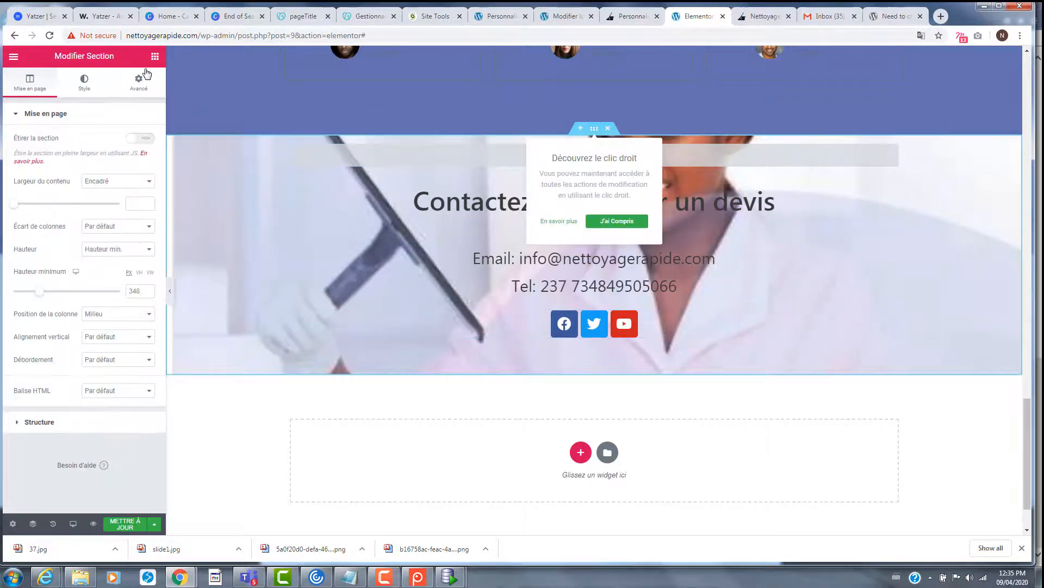
left_click(106, 100)
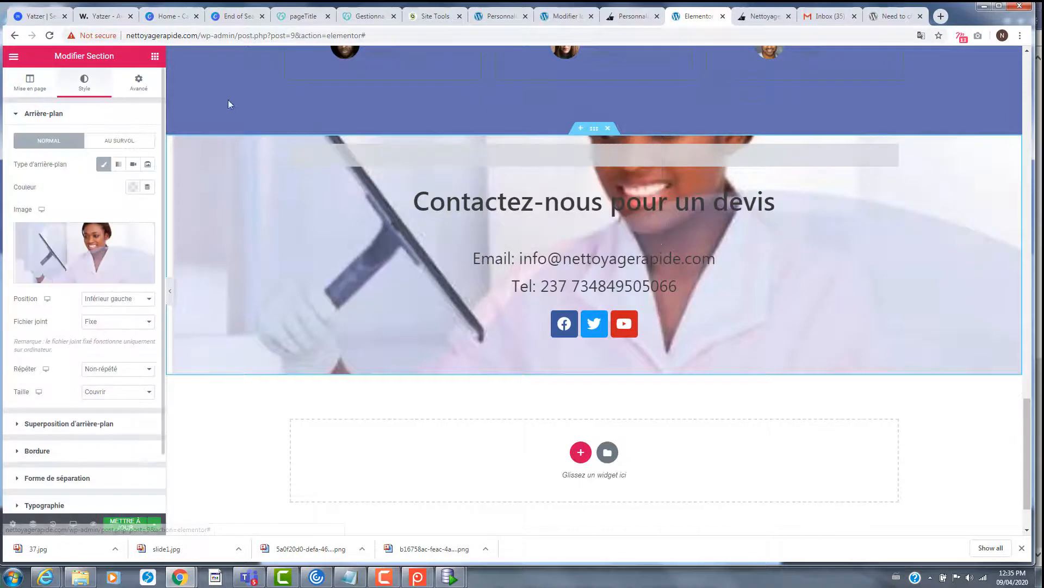
left_click(594, 131)
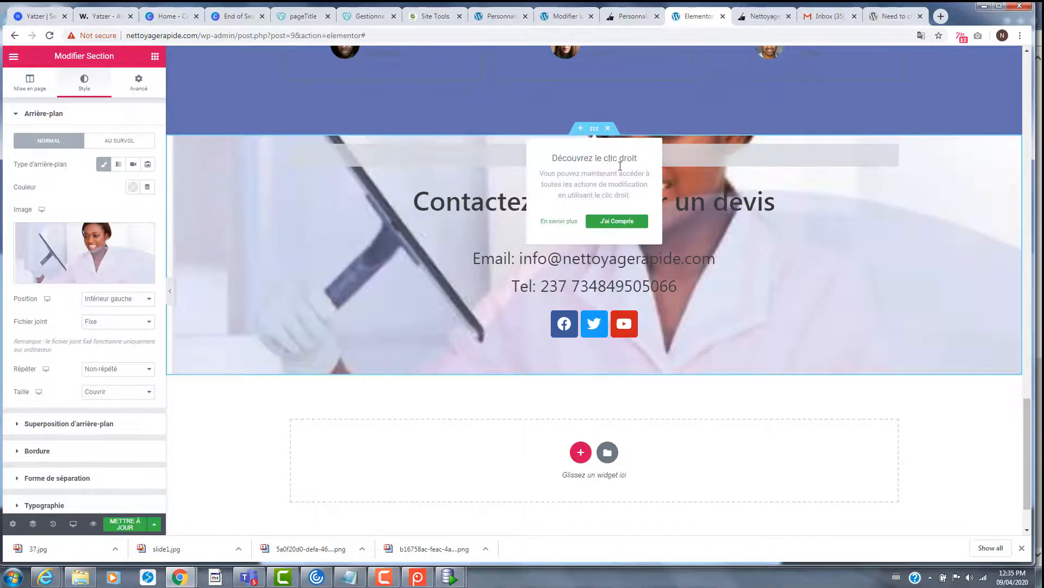
left_click(27, 86)
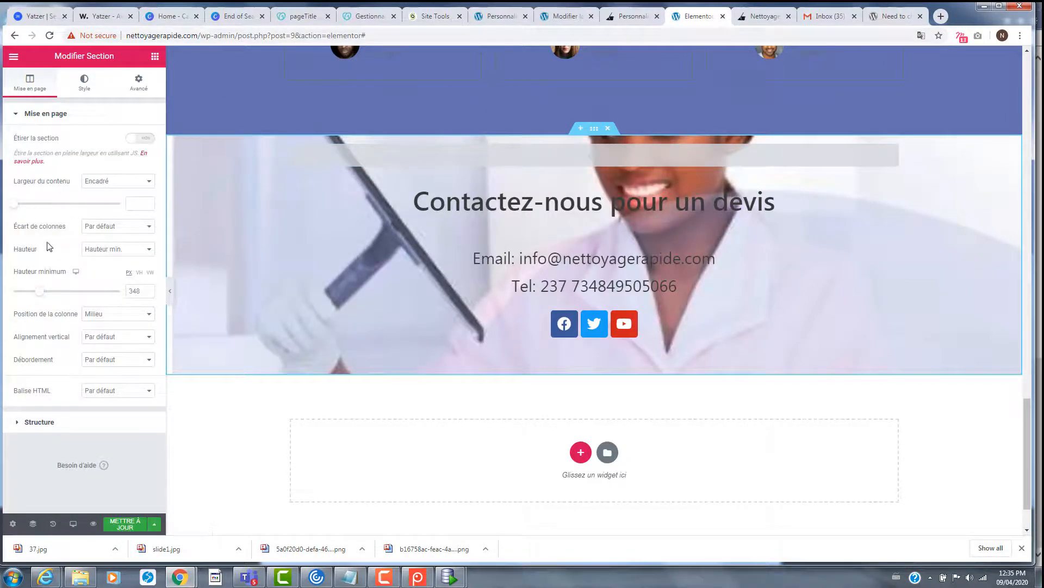
left_click_drag(44, 297, 51, 303)
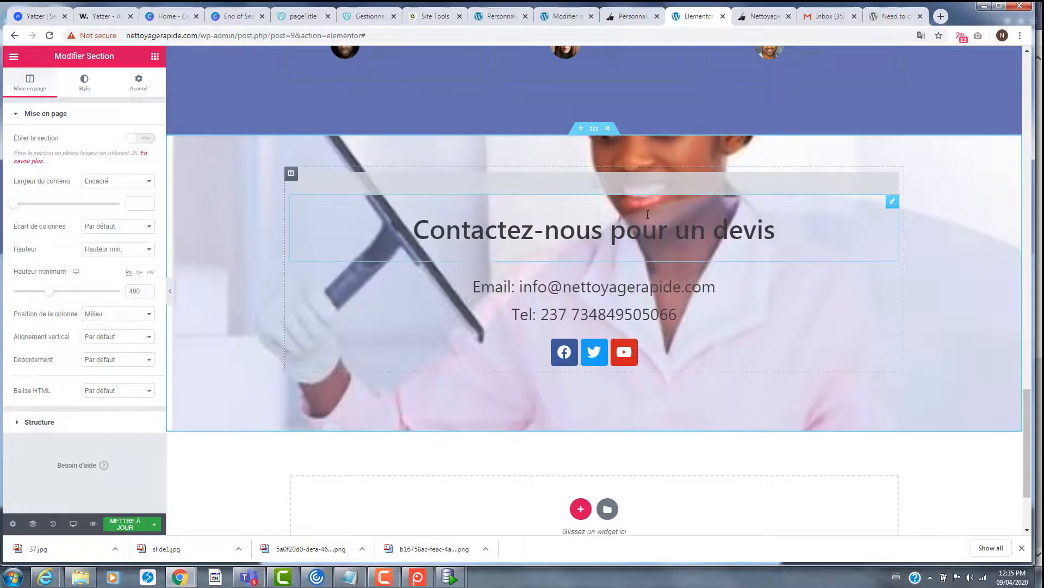
- Give the contact column a -68 px top margin to pull its content upward
left_click(291, 174)
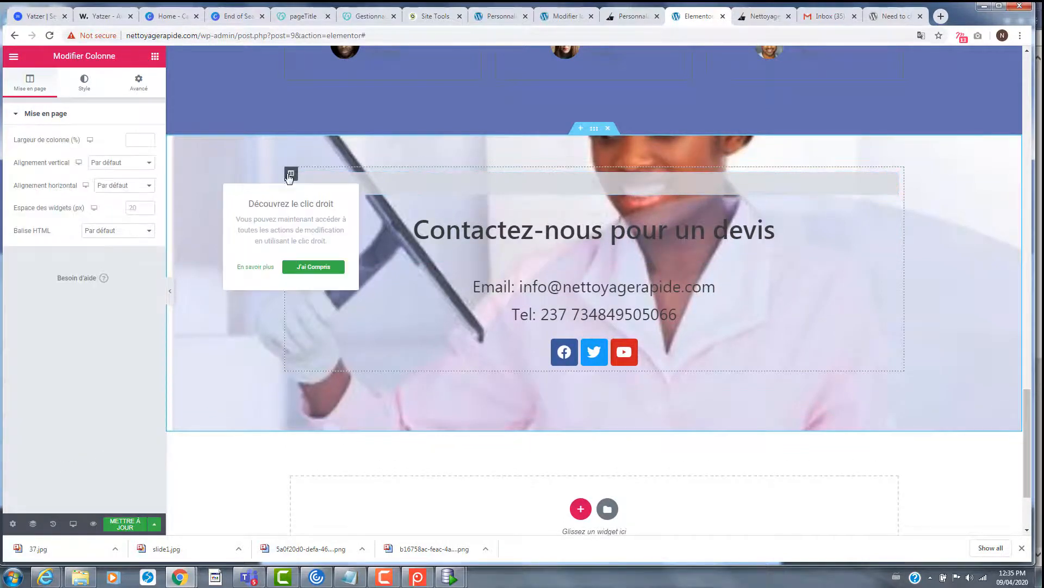
left_click(86, 85)
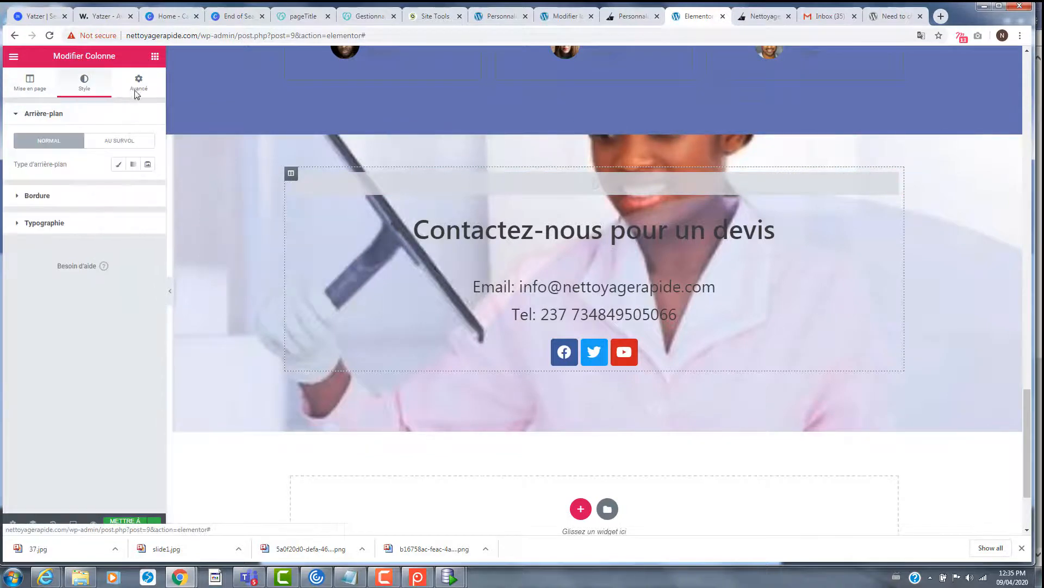
left_click(139, 84)
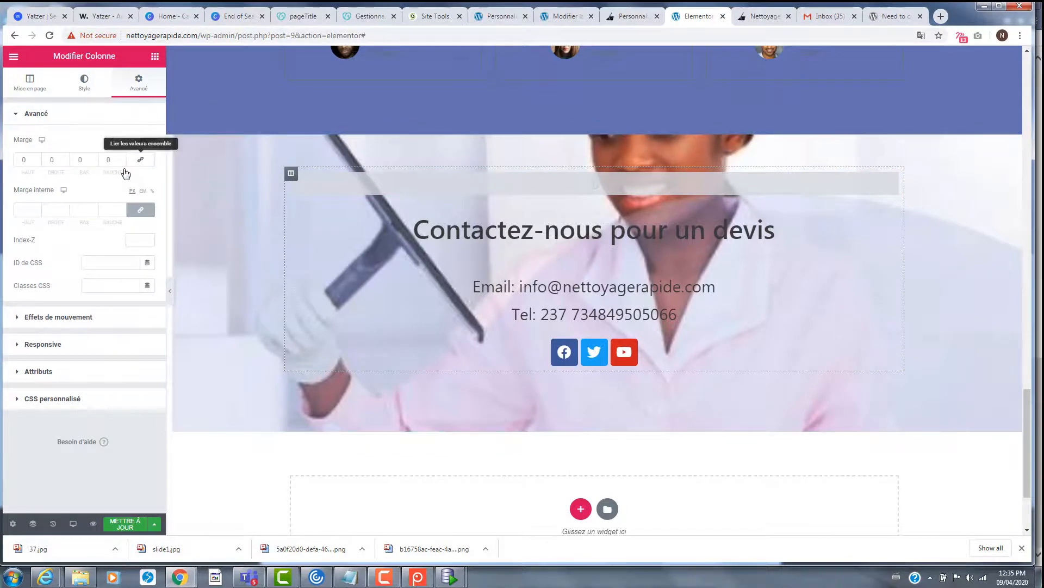
left_click(37, 158)
left_click(38, 158)
left_click(37, 158)
left_click(38, 158)
left_click(37, 158)
left_click(37, 158)
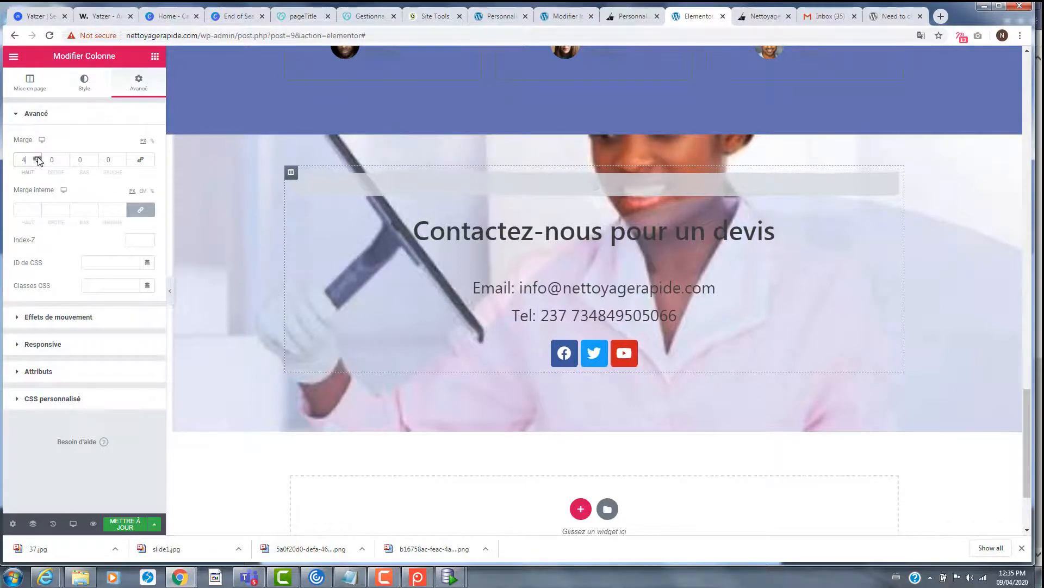
left_click(38, 157)
left_click(37, 157)
left_click(38, 158)
left_click(37, 158)
left_click(37, 158)
left_click(37, 162)
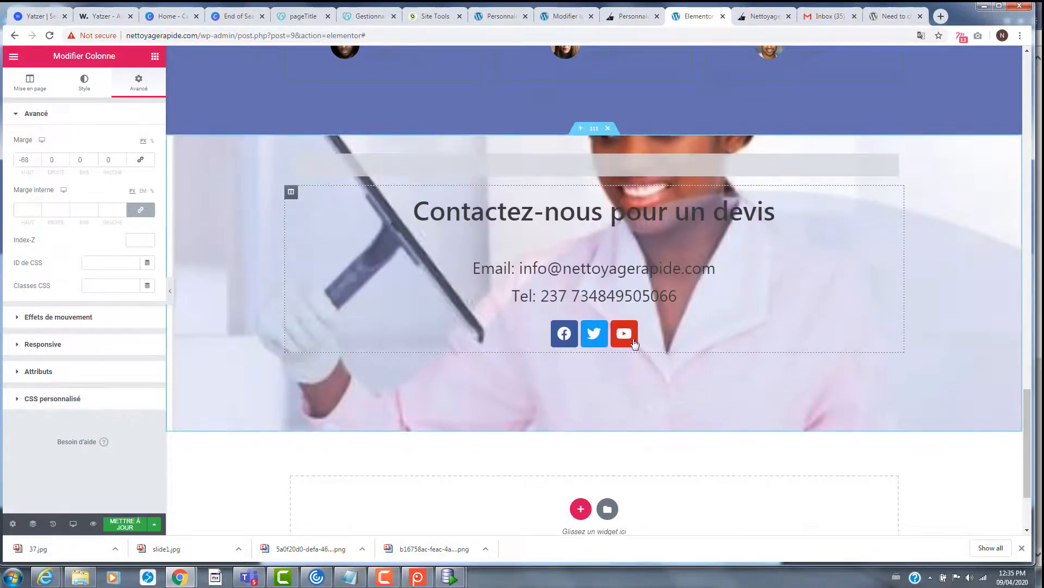
left_click(759, 329)
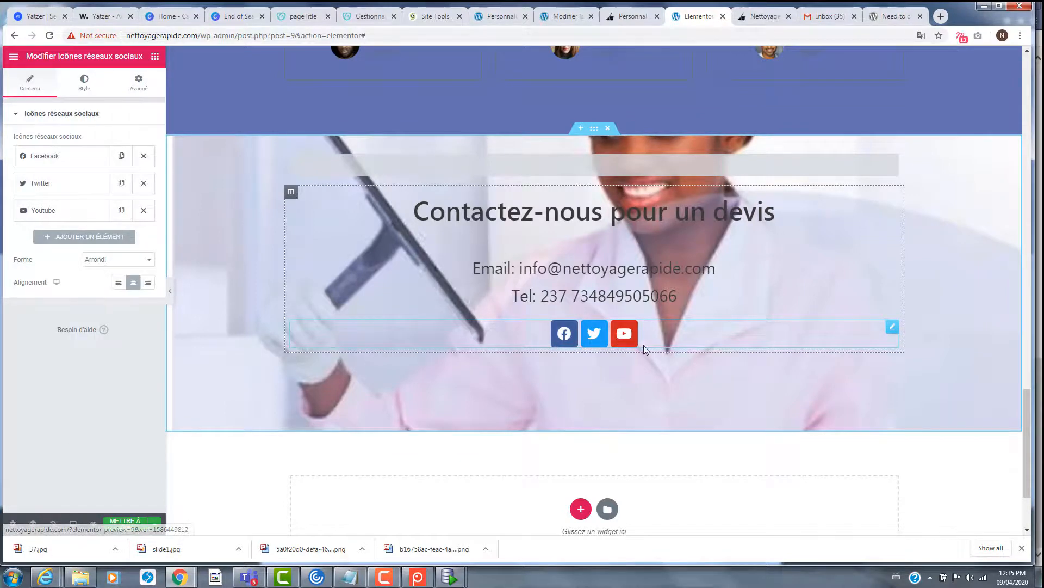
- Review the Facebook, Twitter and YouTube items in the social icons widget
left_click(70, 164)
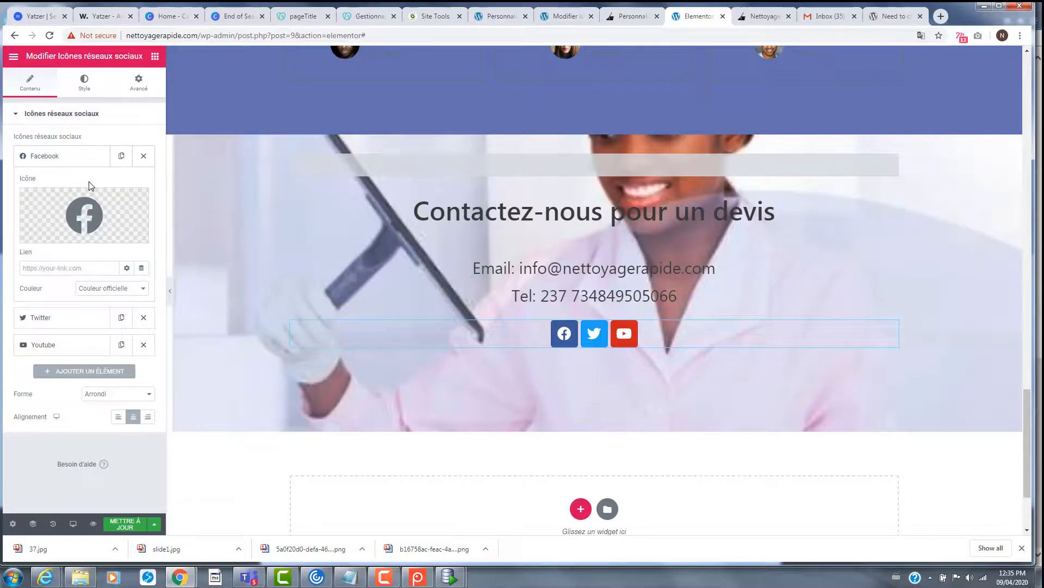
left_click(53, 269)
left_click(54, 319)
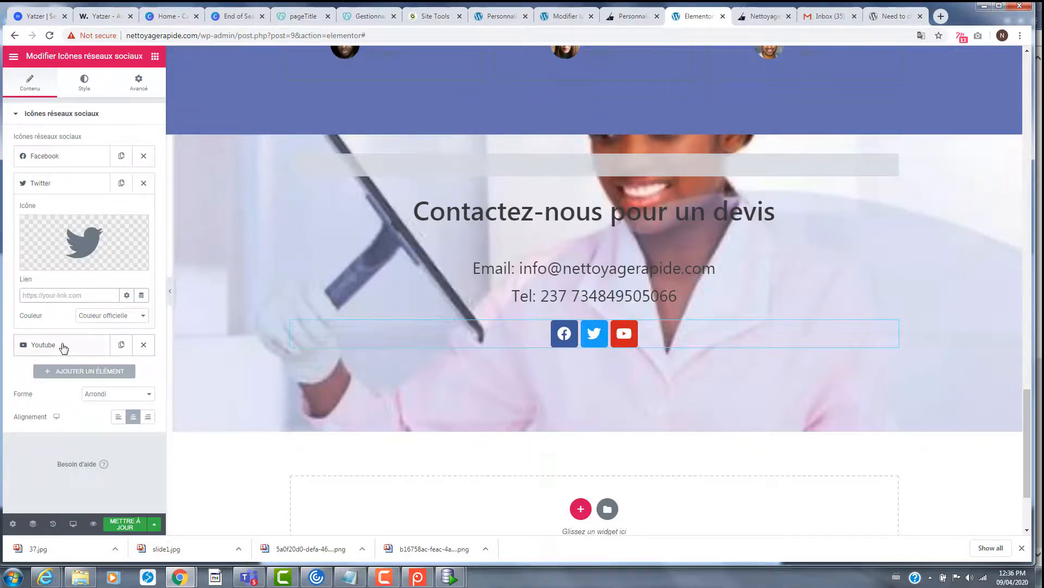
left_click(61, 344)
- Add a fourth social icon item, remove its duplicate, and open the icon library for it
left_click(88, 370)
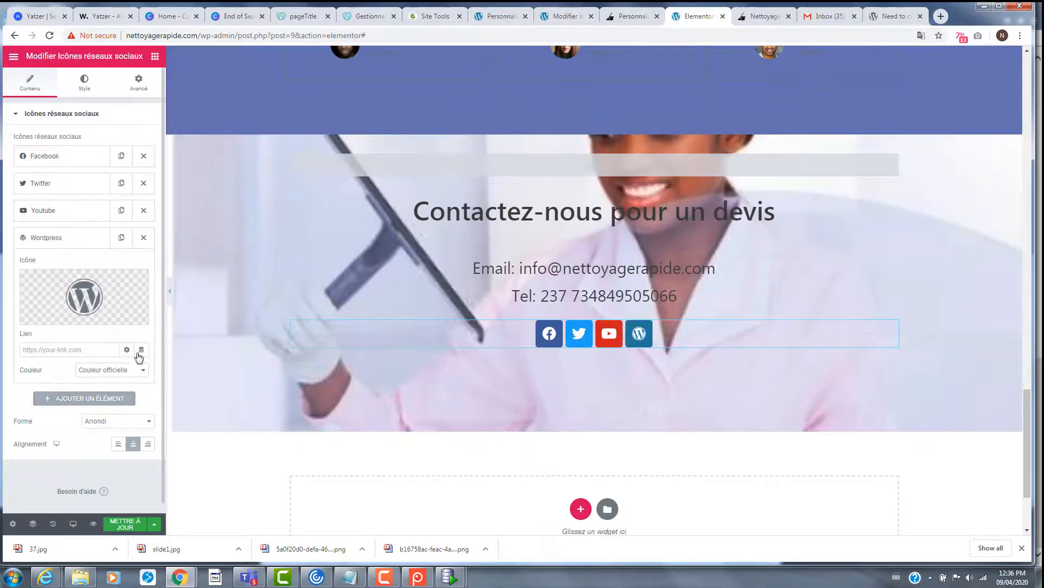
mouse_move(99, 300)
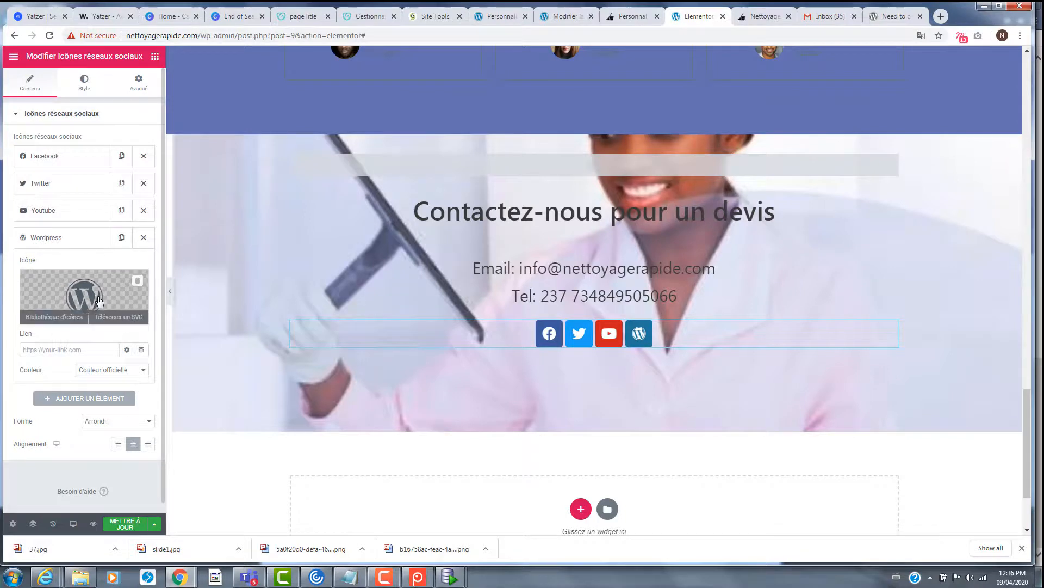
left_click(122, 237)
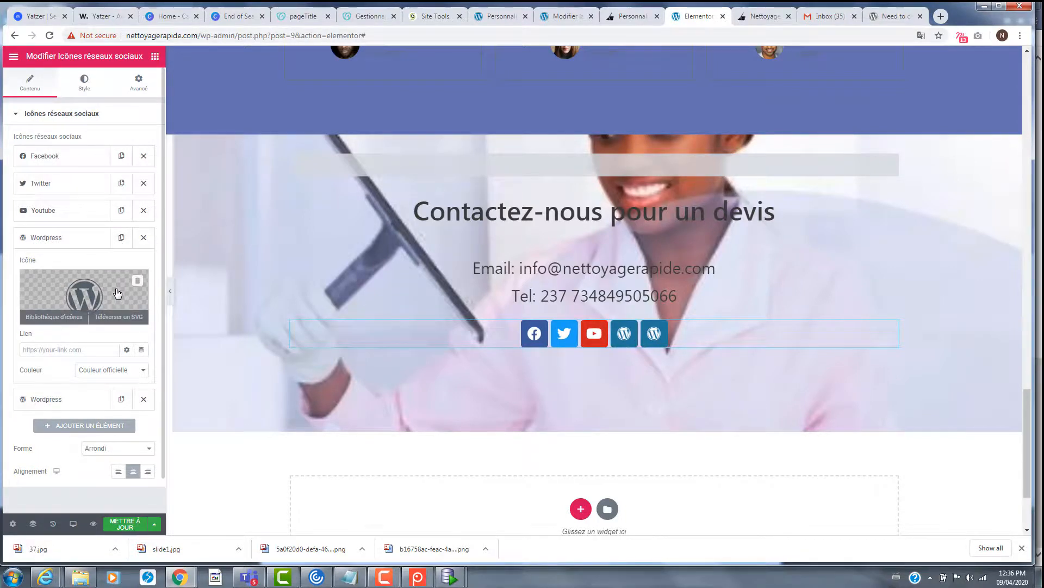
left_click(143, 238)
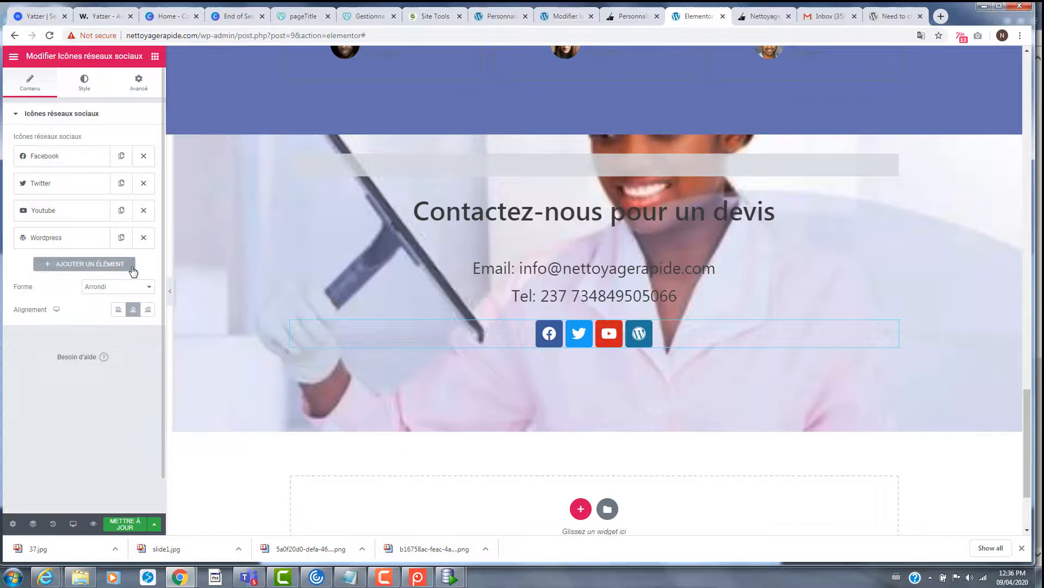
left_click(59, 238)
left_click(78, 300)
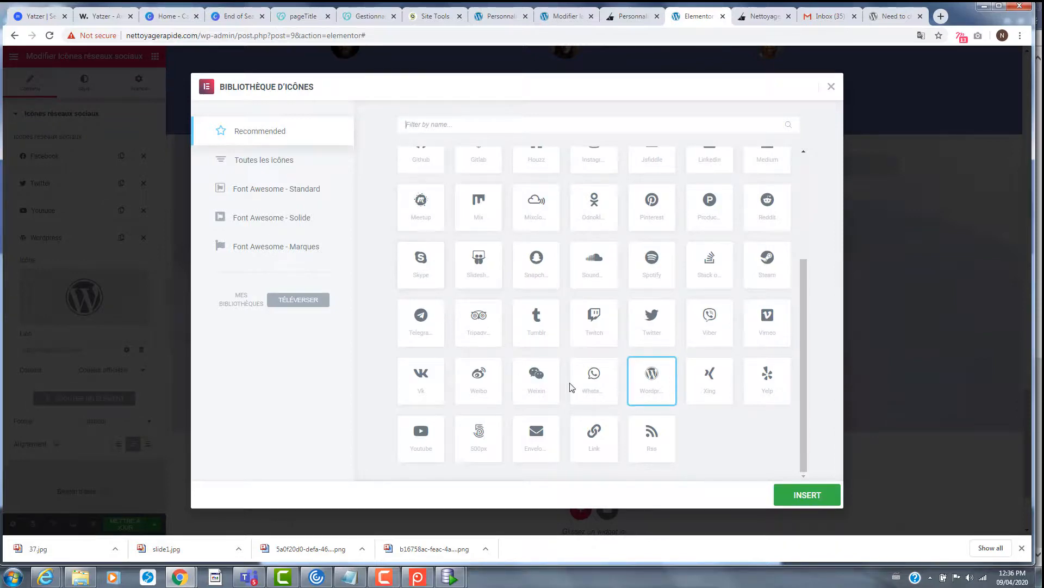
- Search the icon library for 'ins' and insert Instagram as the fourth icon
scroll(571, 386, "up", 5)
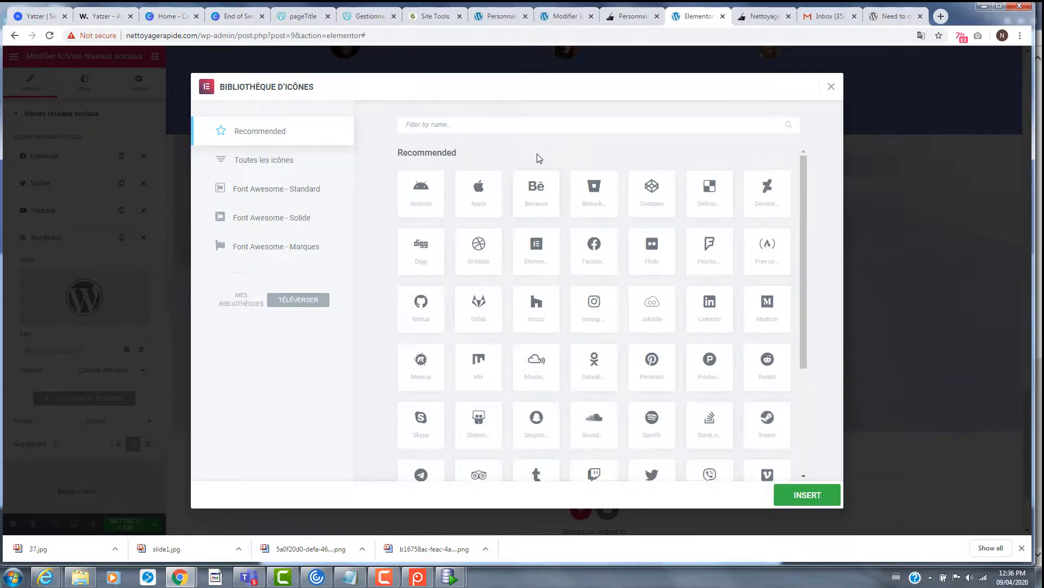
type("ins")
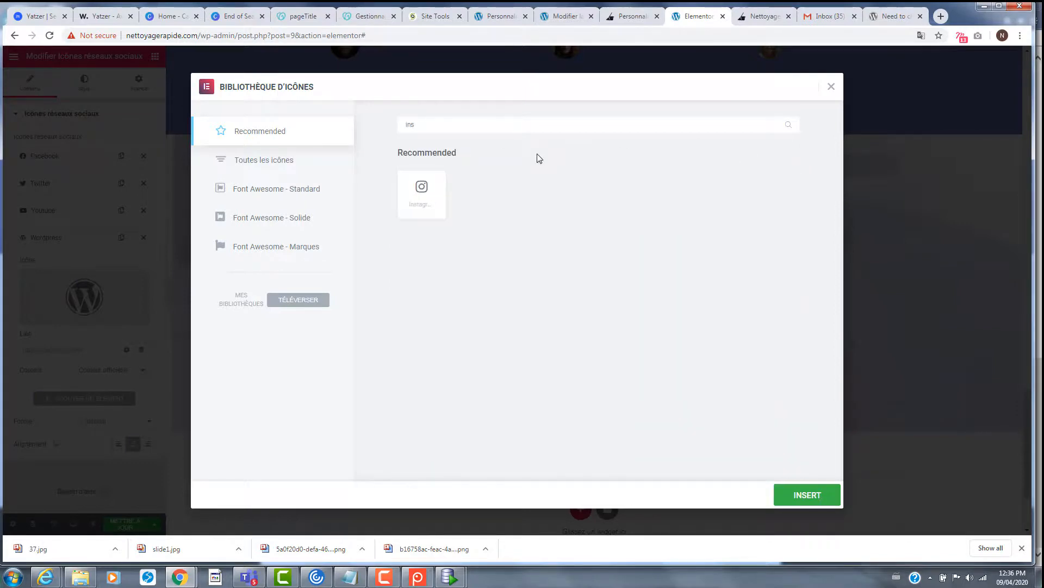
left_click(417, 193)
left_click(793, 491)
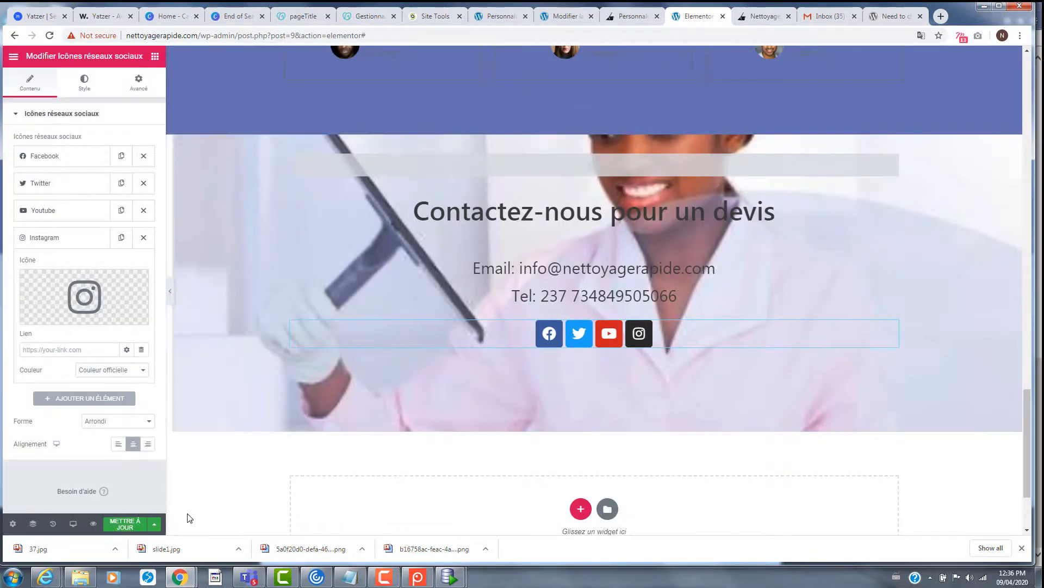
- Update the page with METTRE À JOUR and preview it in a new tab
left_click(125, 523)
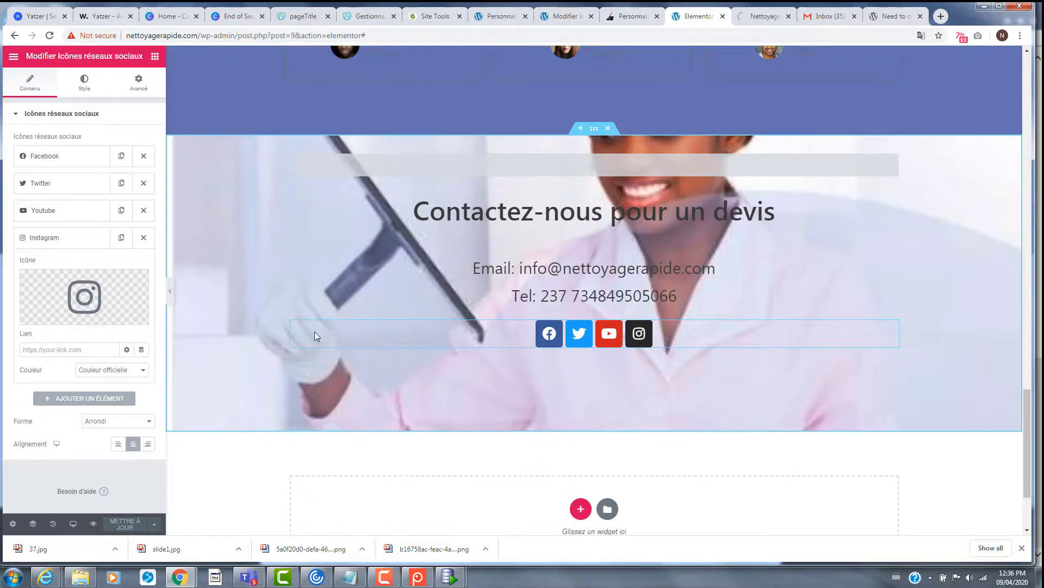
mouse_move(99, 284)
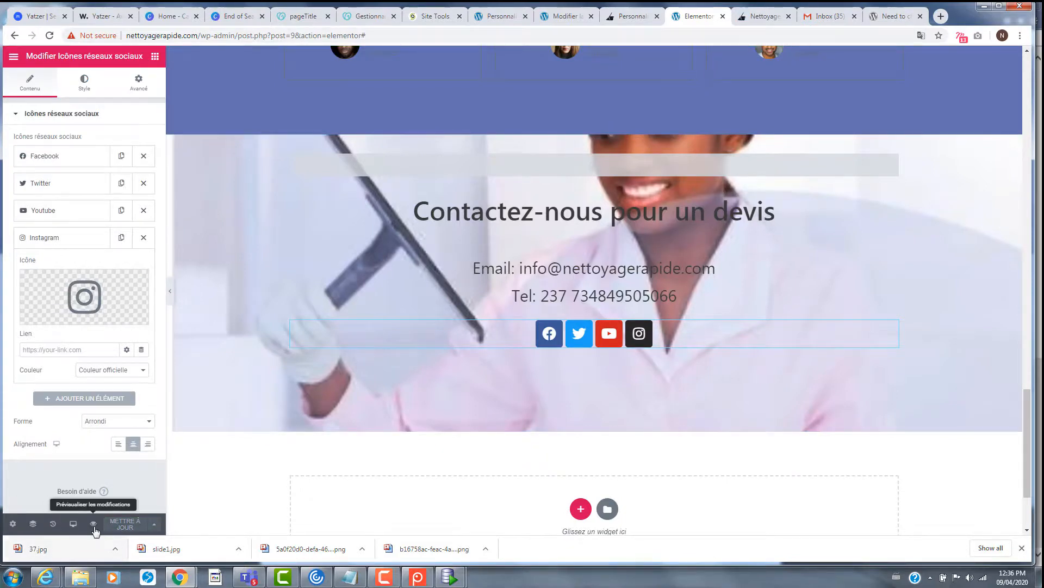
left_click(93, 523)
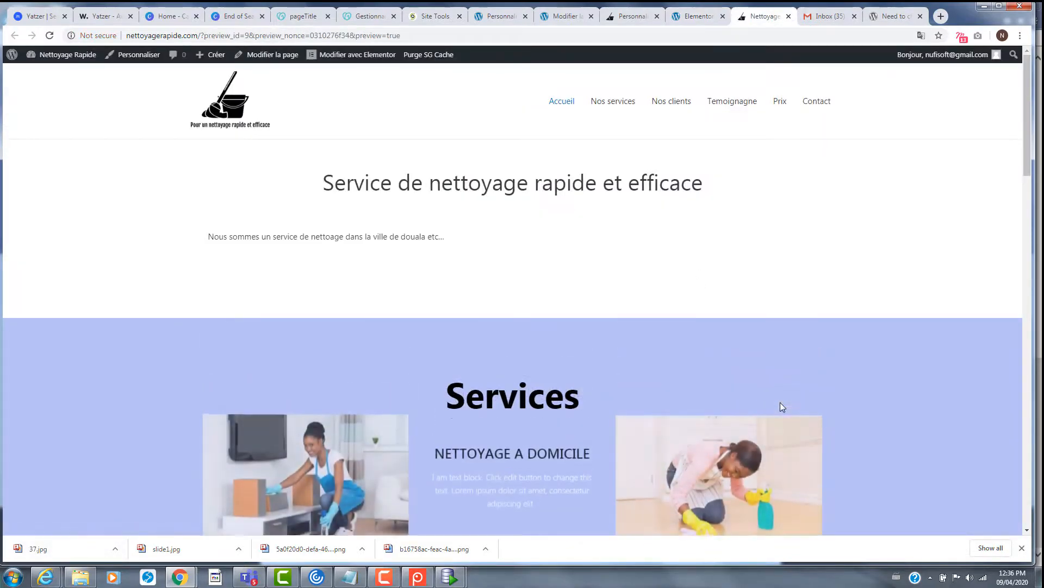
- Scroll the preview to check Nos Clients and the contact section's Facebook, Twitter, YouTube and Instagram icons
scroll(780, 406, "down", 2)
scroll(781, 407, "down", 8)
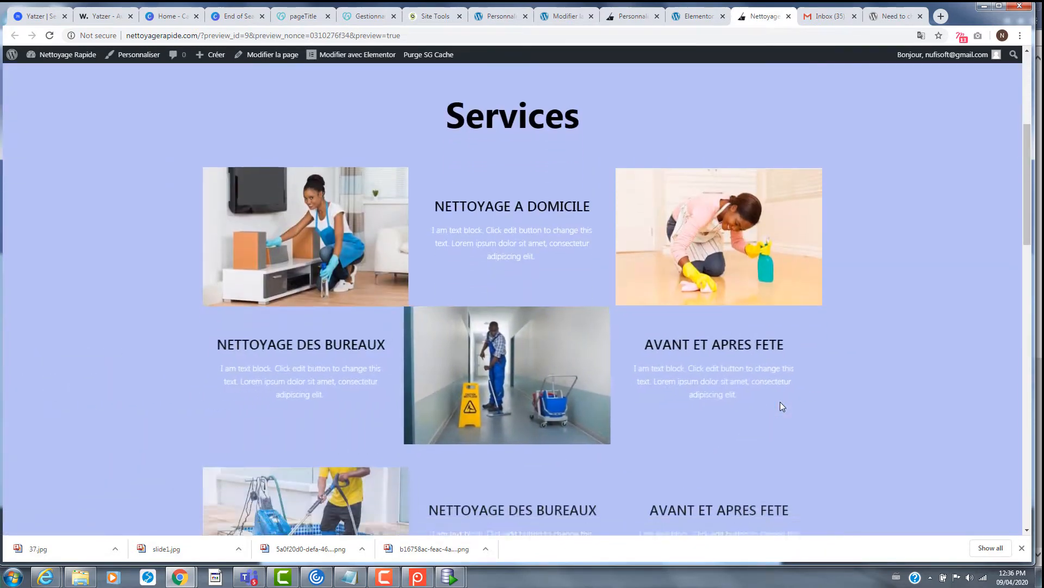
scroll(782, 406, "down", 10)
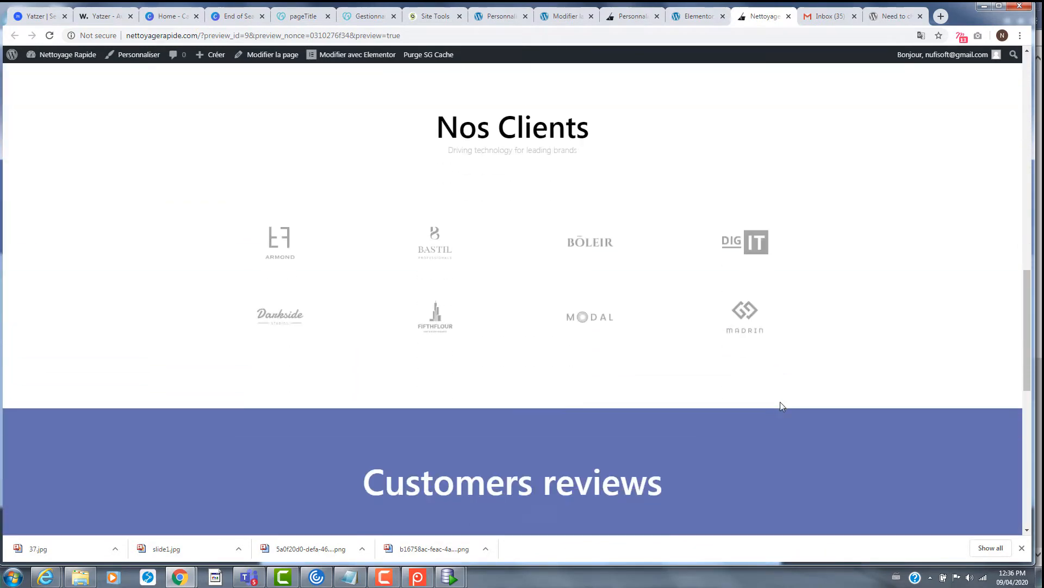
scroll(781, 406, "down", 5)
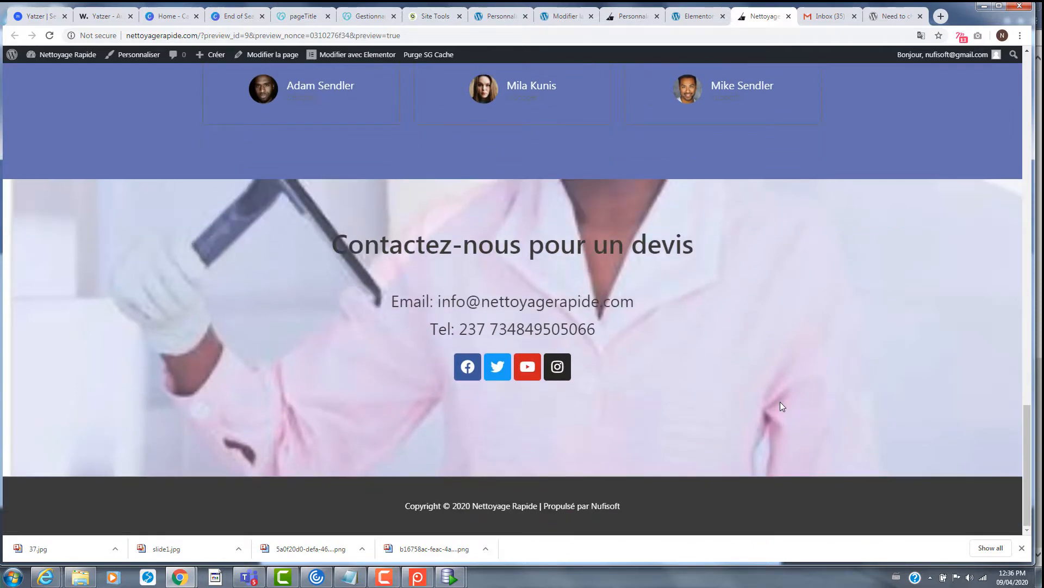
scroll(780, 403, "up", 7)
scroll(779, 400, "up", 10)
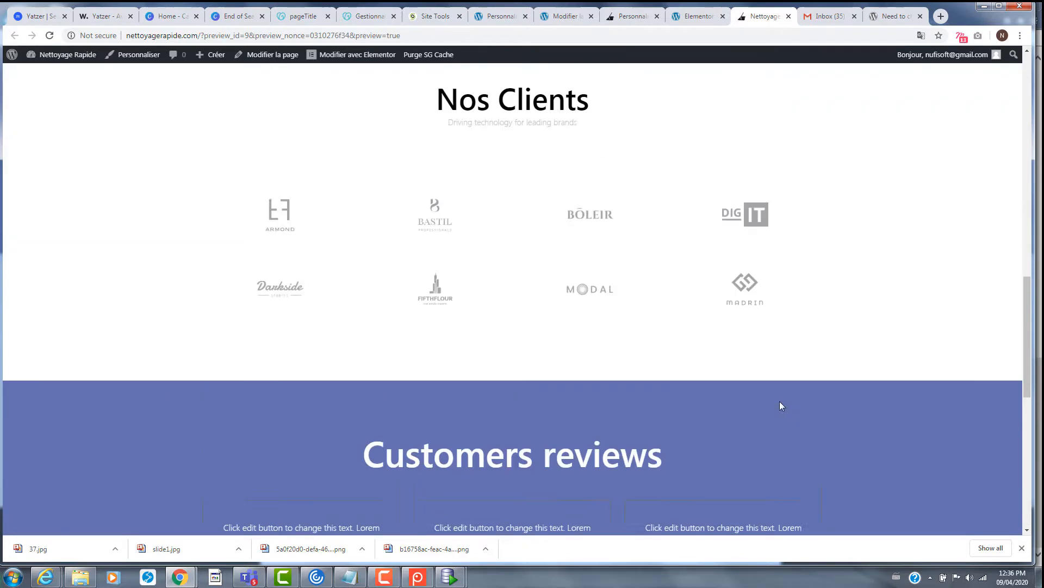
scroll(779, 401, "up", 5)
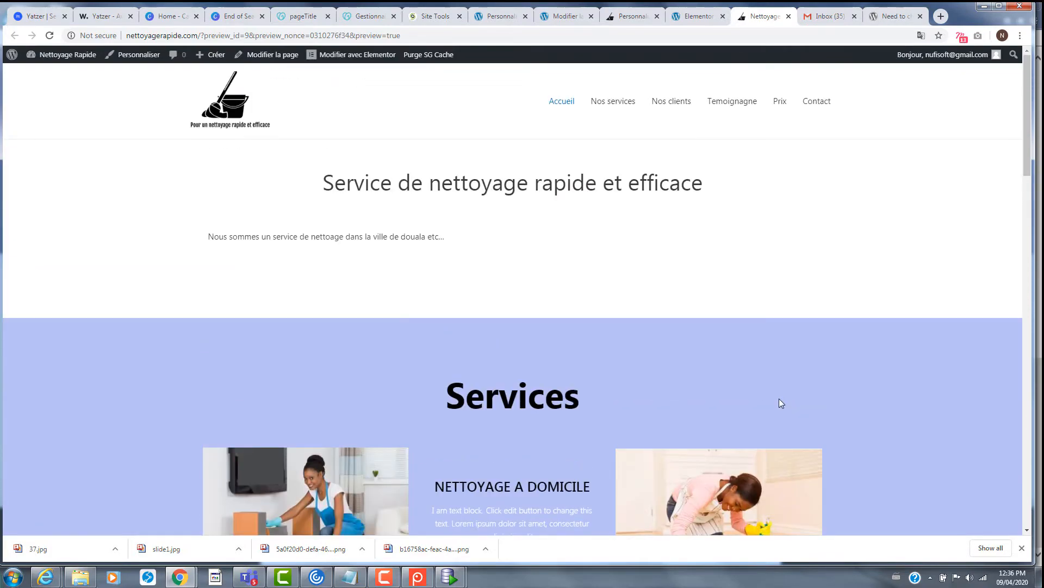
scroll(779, 403, "down", 7)
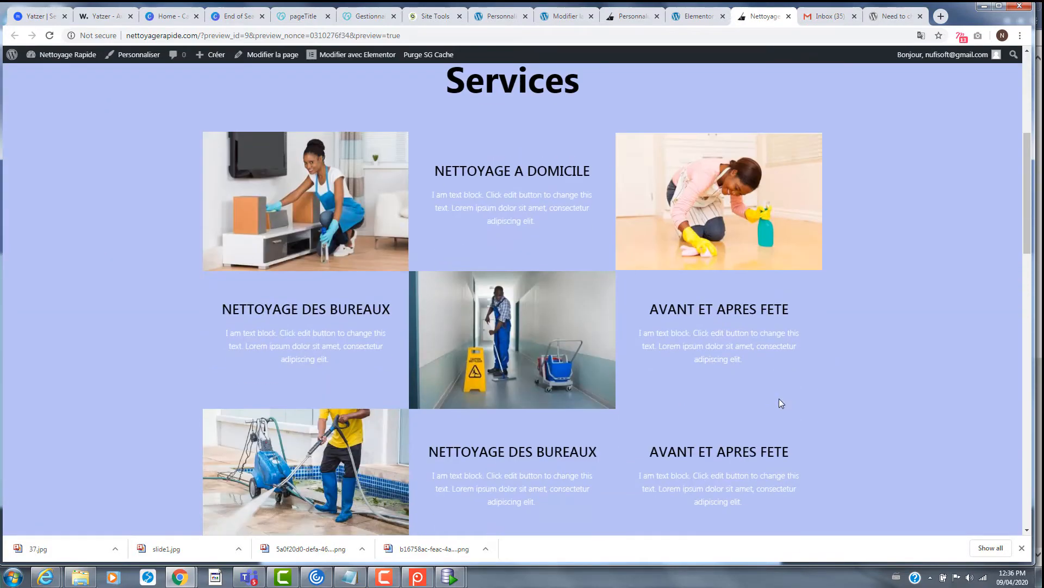
scroll(779, 402, "down", 10)
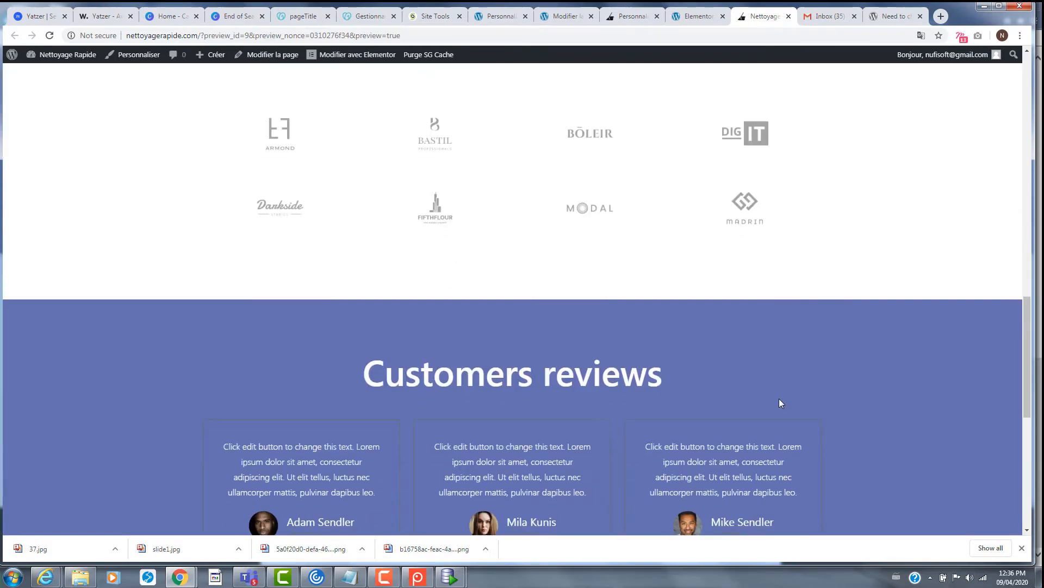
scroll(779, 402, "down", 2)
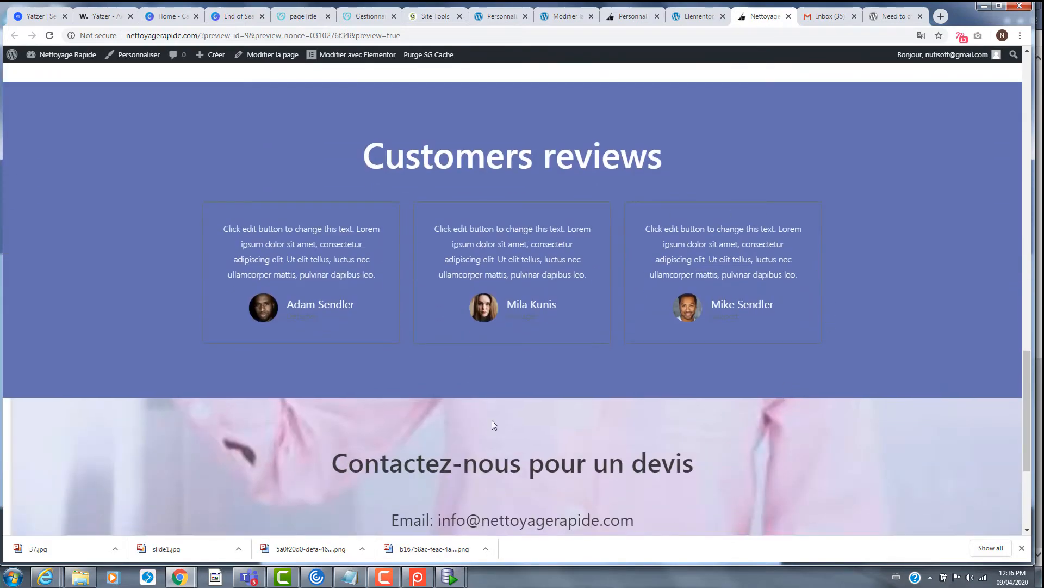
scroll(492, 420, "down", 4)
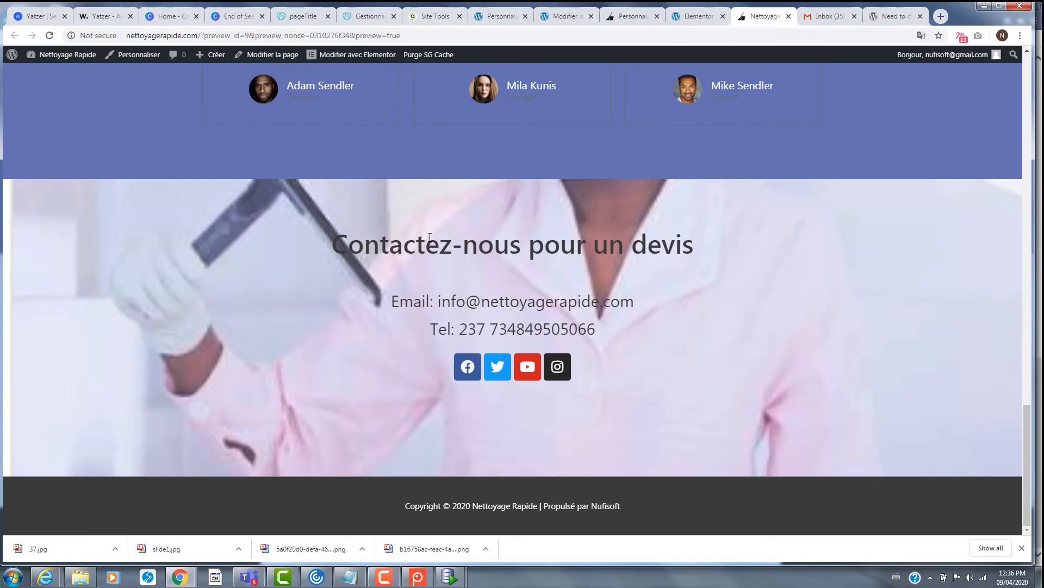
scroll(698, 401, "up", 10)
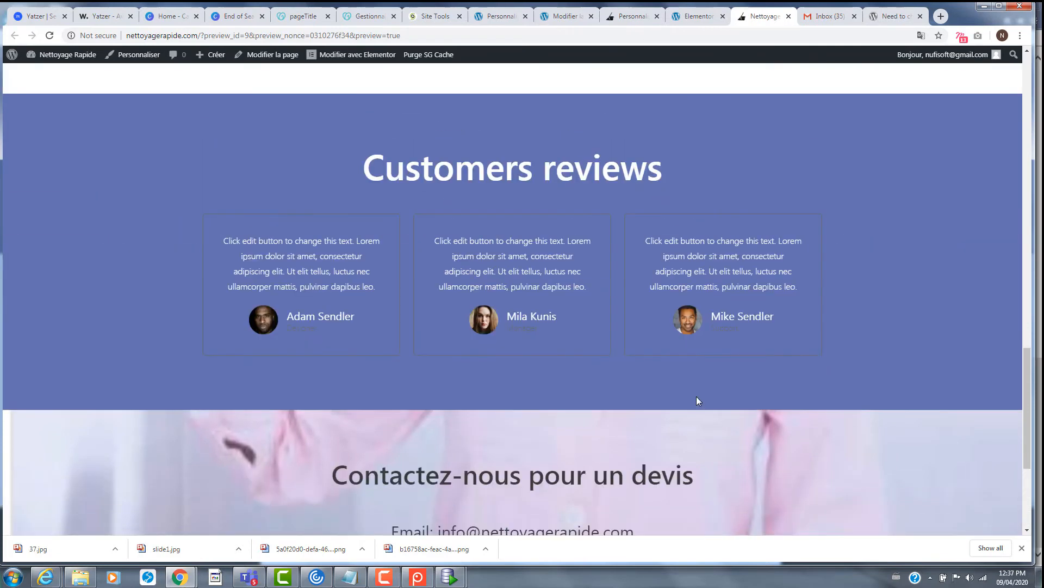